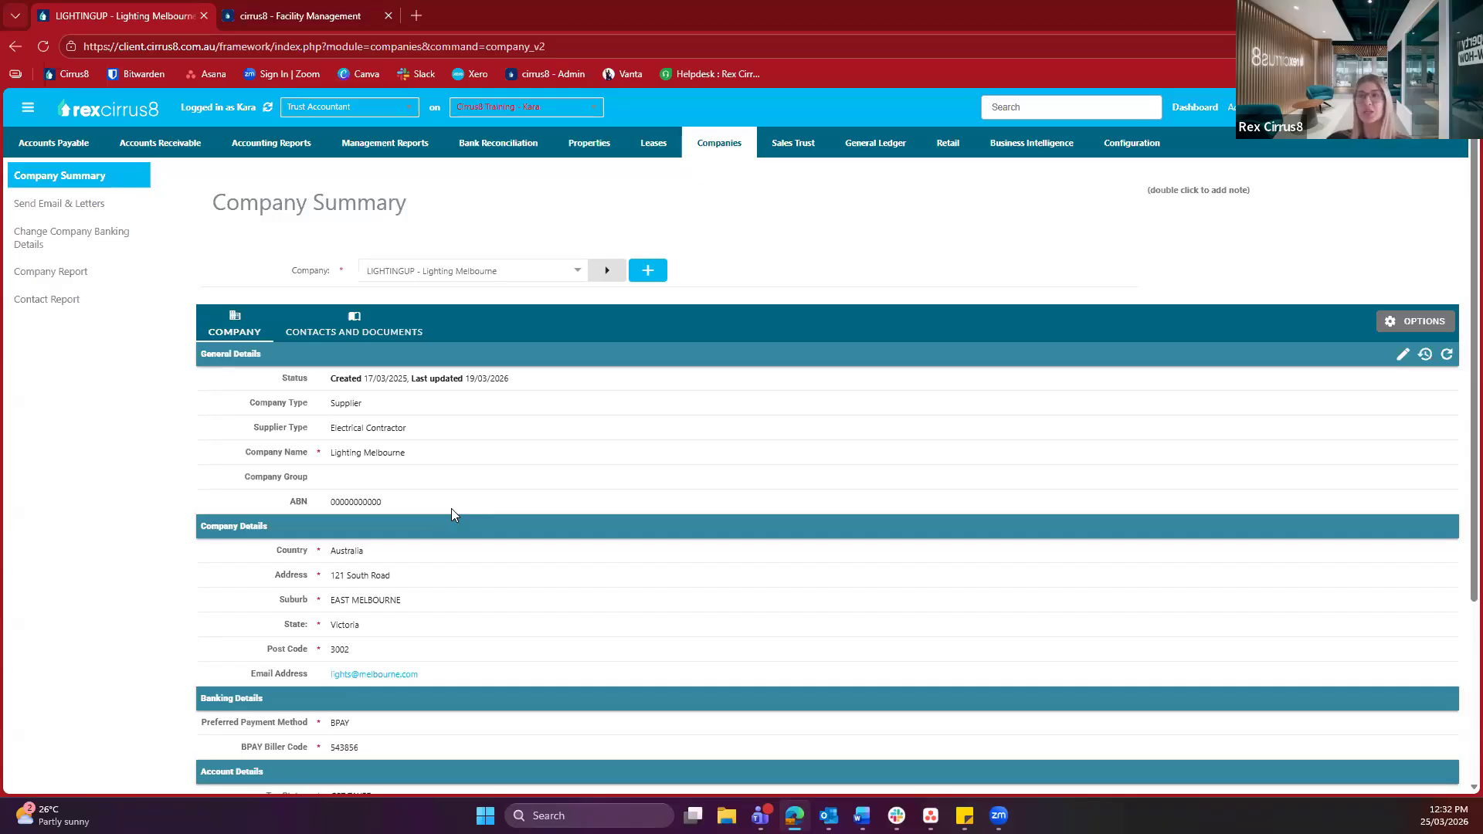
Edit Lighting Melbourne and toggle Owner on then off, keeping it a CirrusFM-enabled Supplier
left_click(1404, 360)
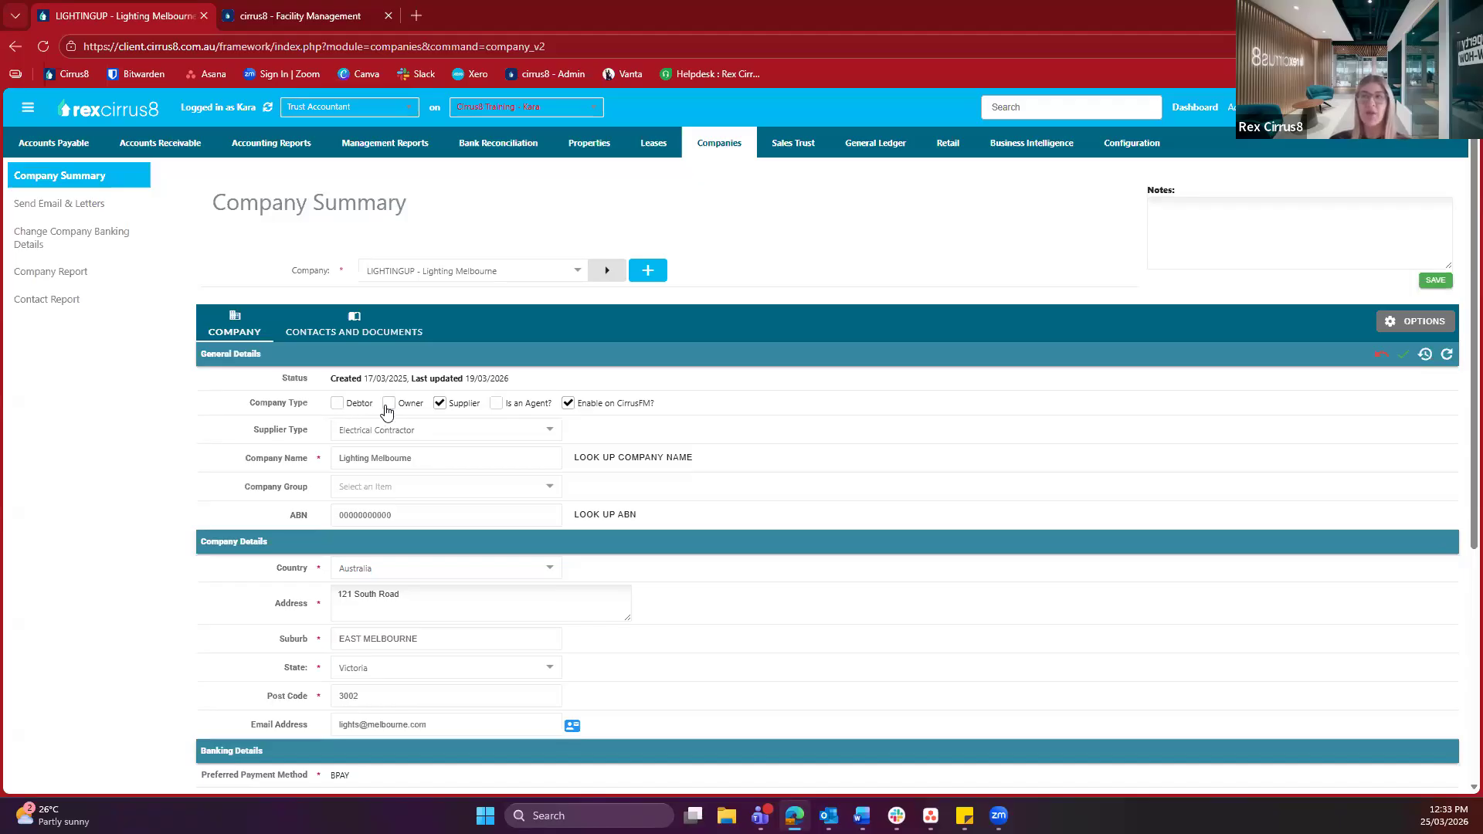
left_click(387, 412)
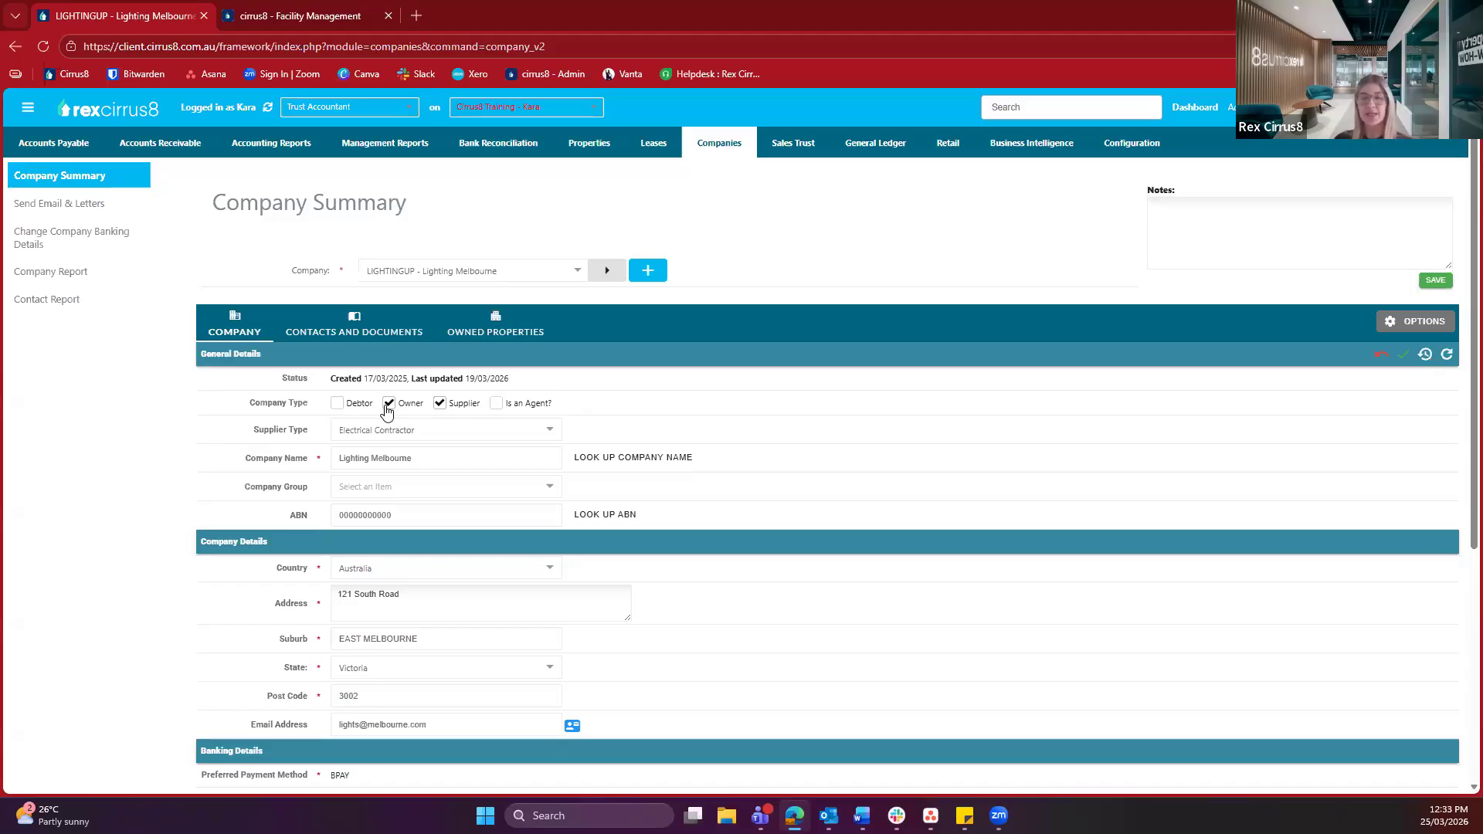
left_click(388, 405)
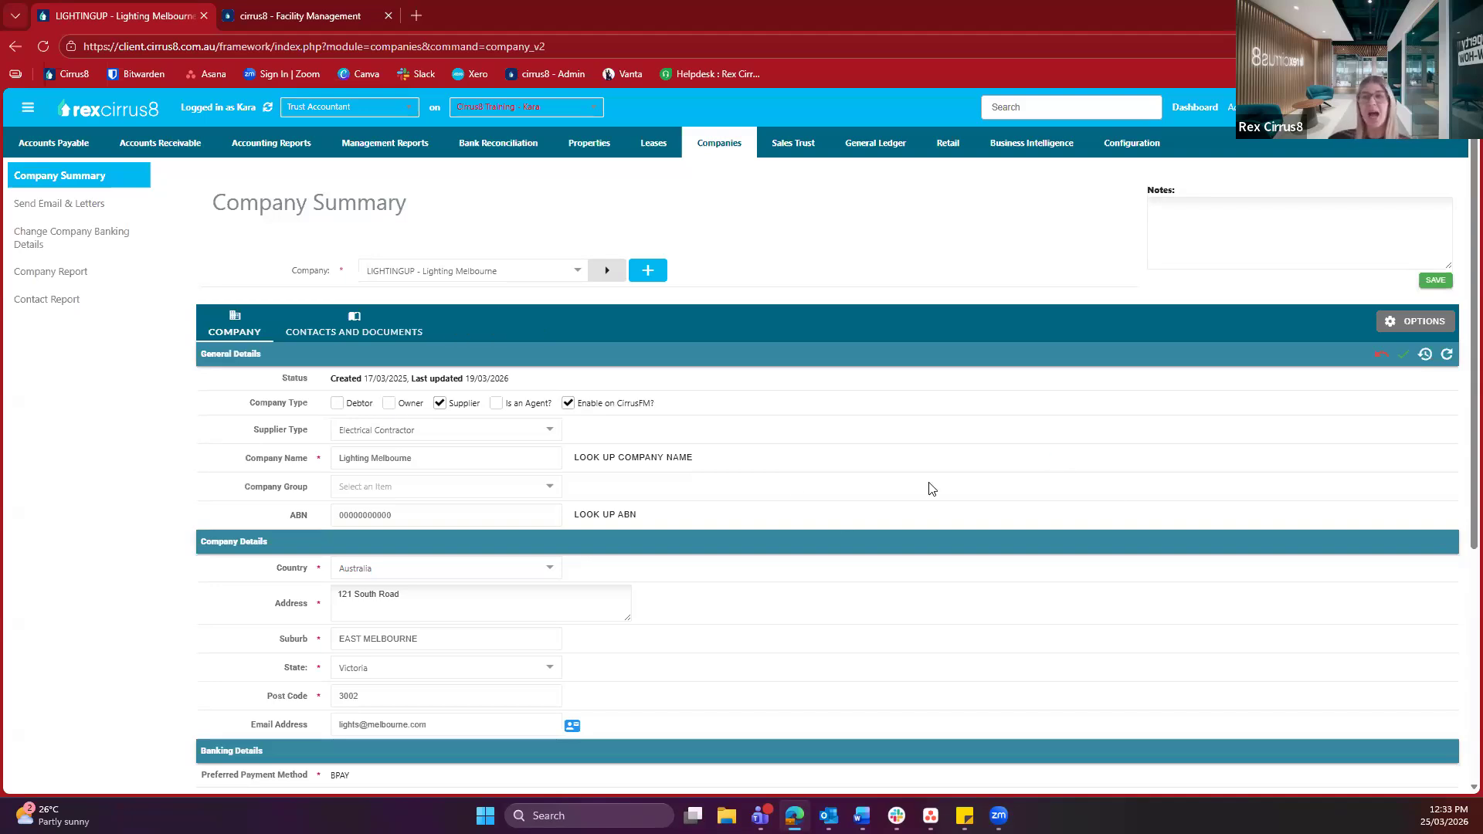
scroll(834, 522, "down", 5)
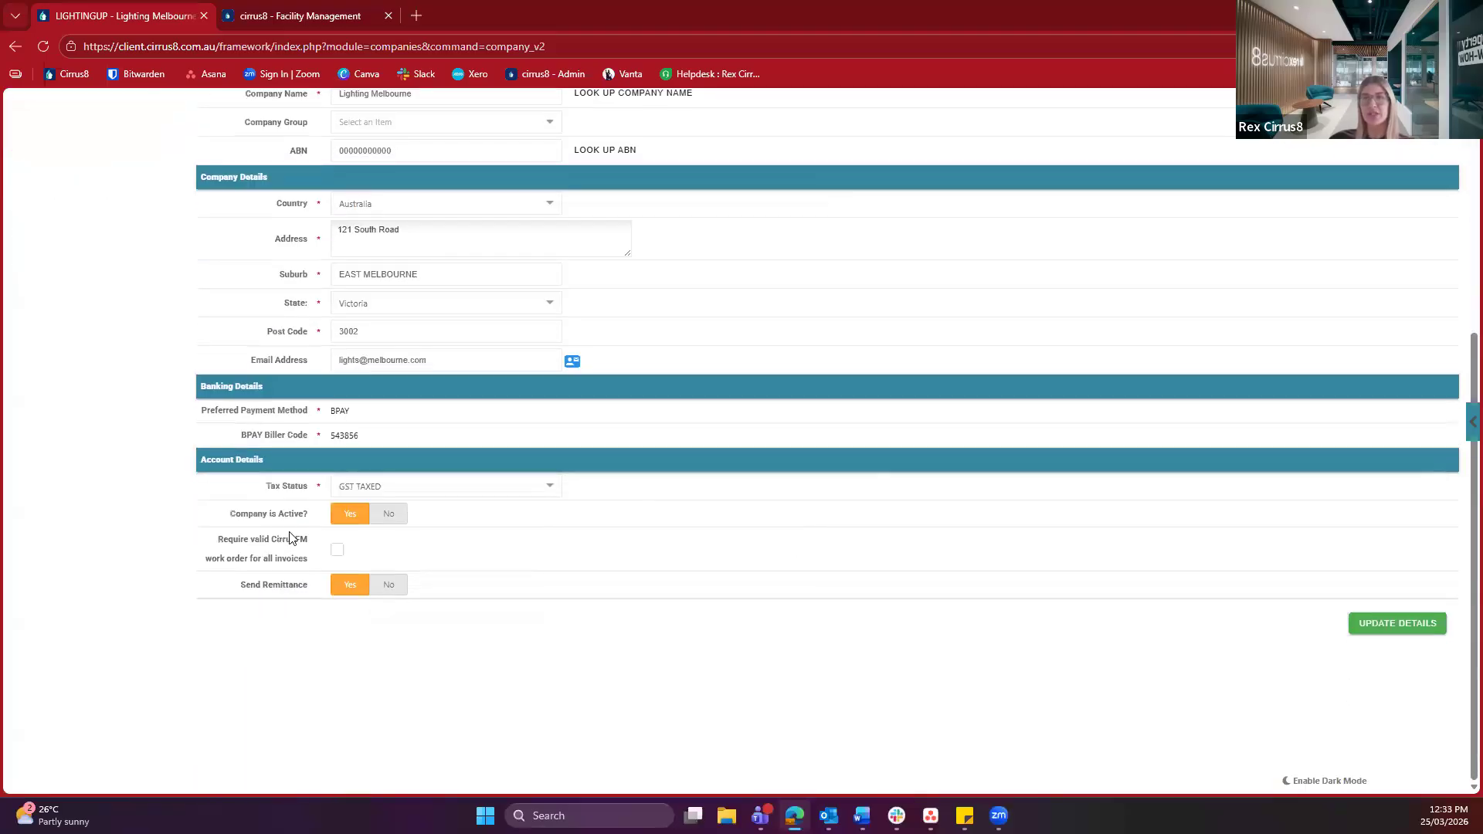
left_click_drag(197, 464, 268, 464)
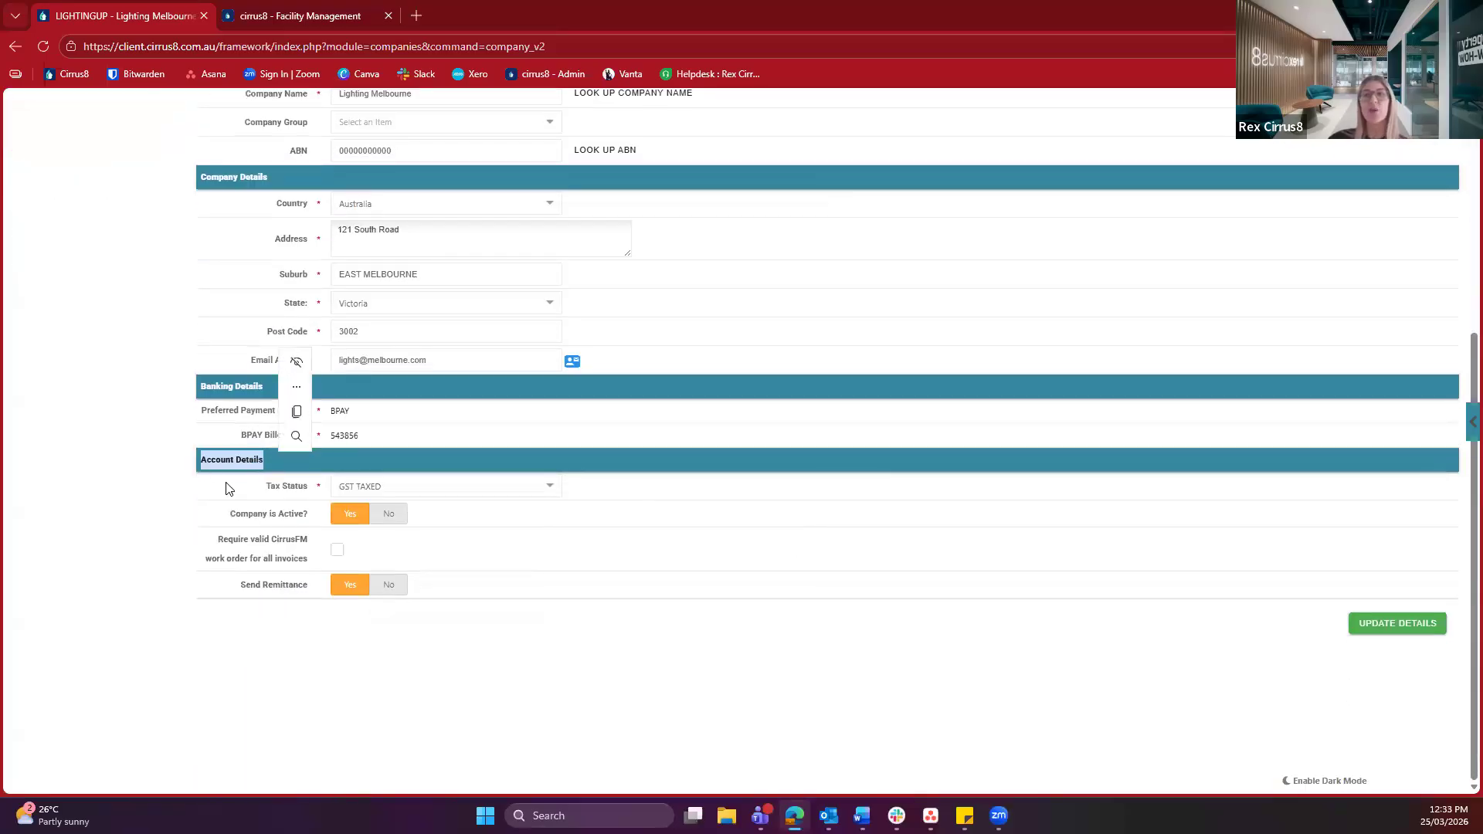
left_click(187, 555)
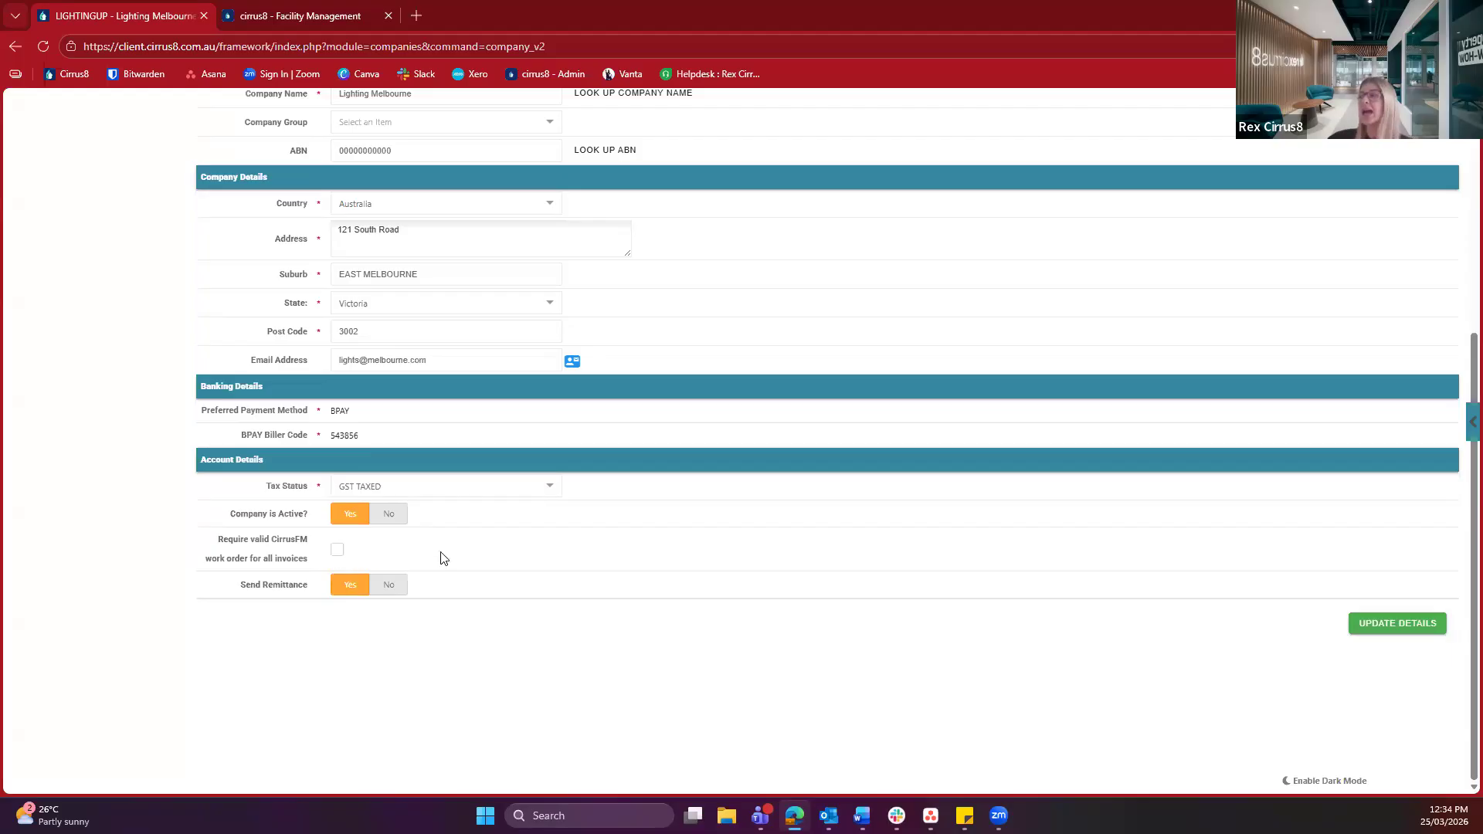
Save Lighting Melbourne's details and highlight its type, Supplier, Enabled on CirrusFM, in Company Summary
left_click(1405, 640)
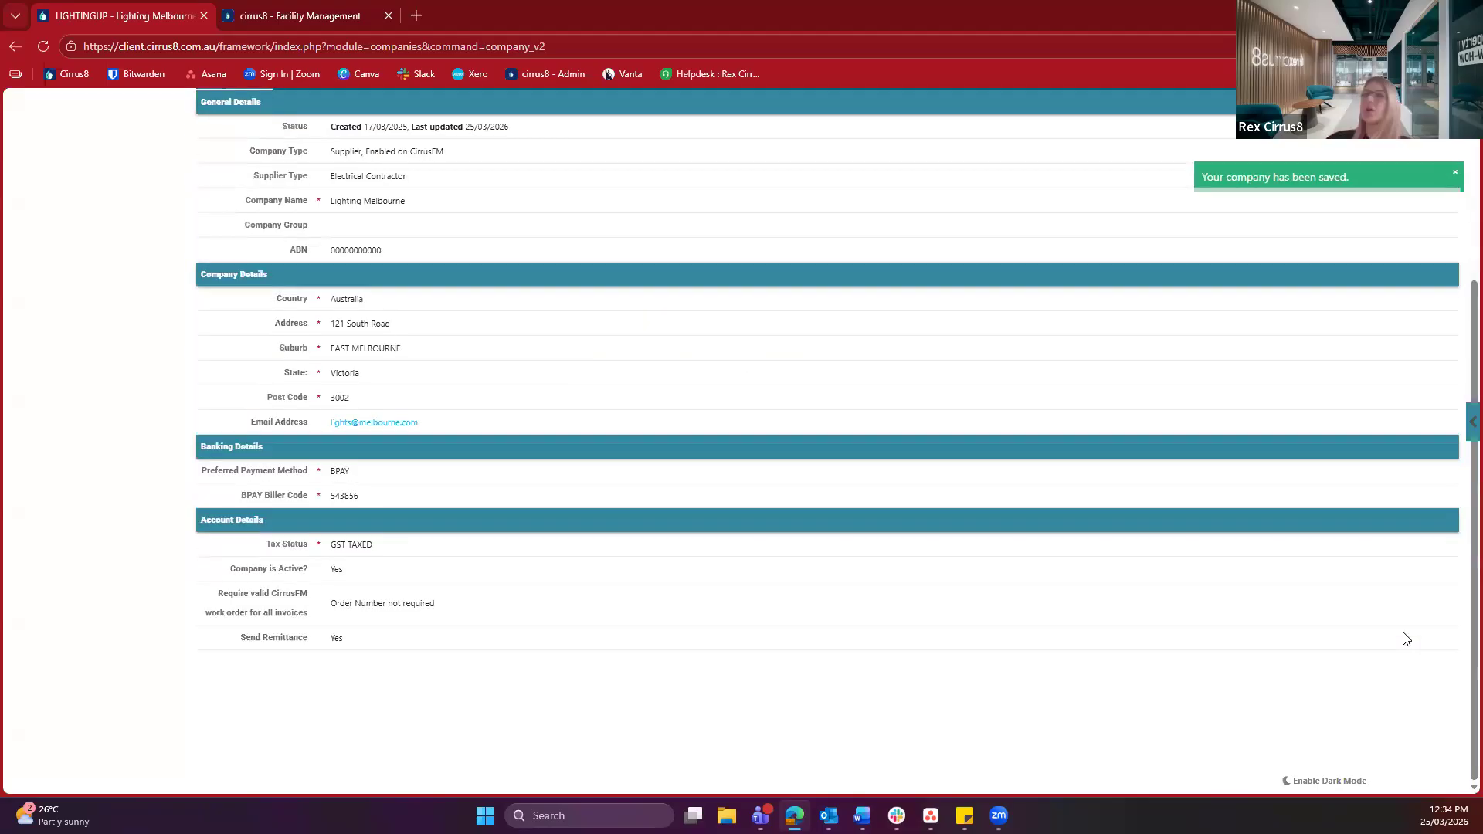
scroll(163, 677, "up", 3)
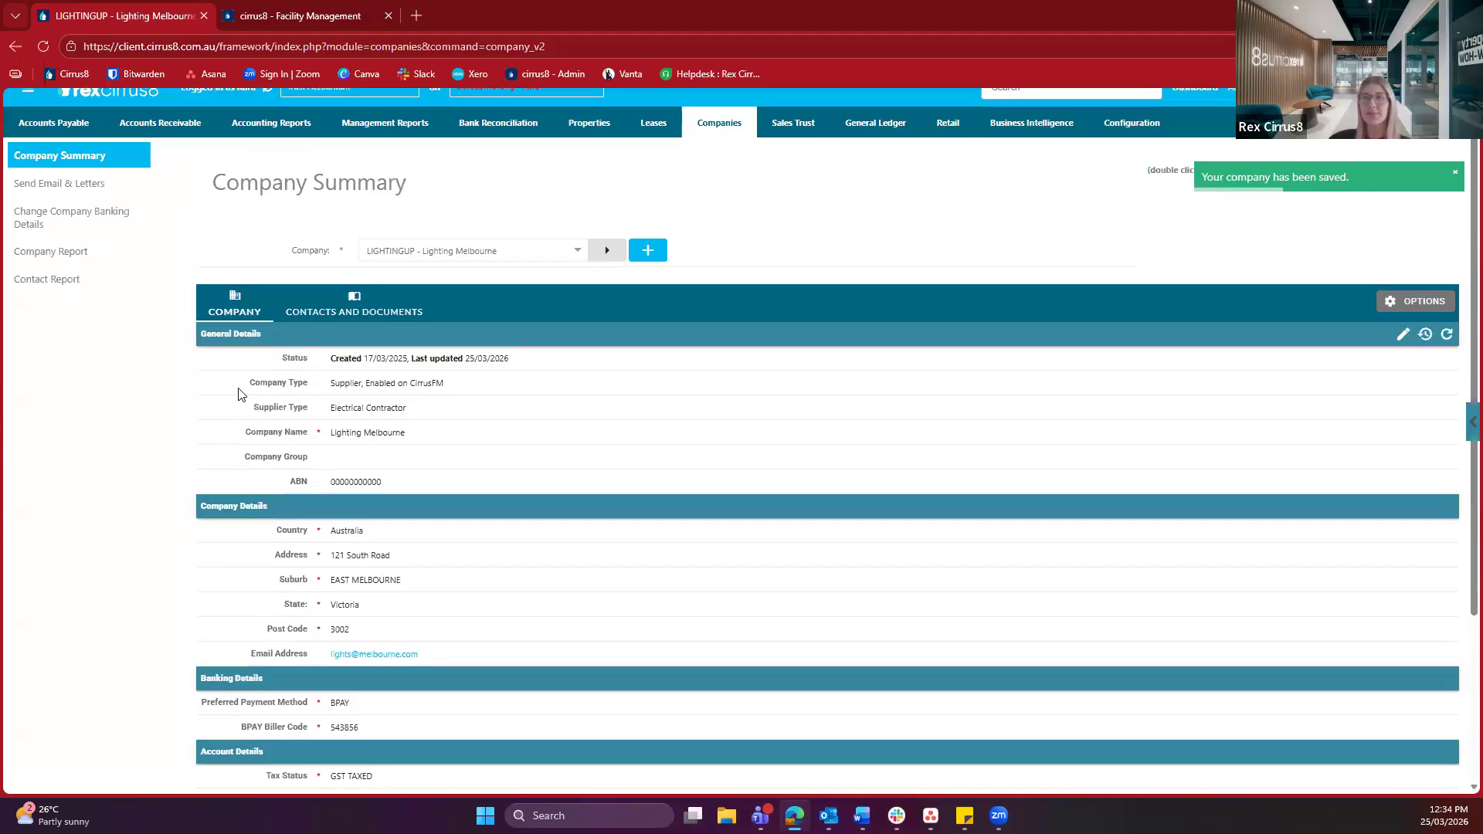
left_click_drag(245, 384, 492, 393)
left_click(453, 378)
left_click(491, 387)
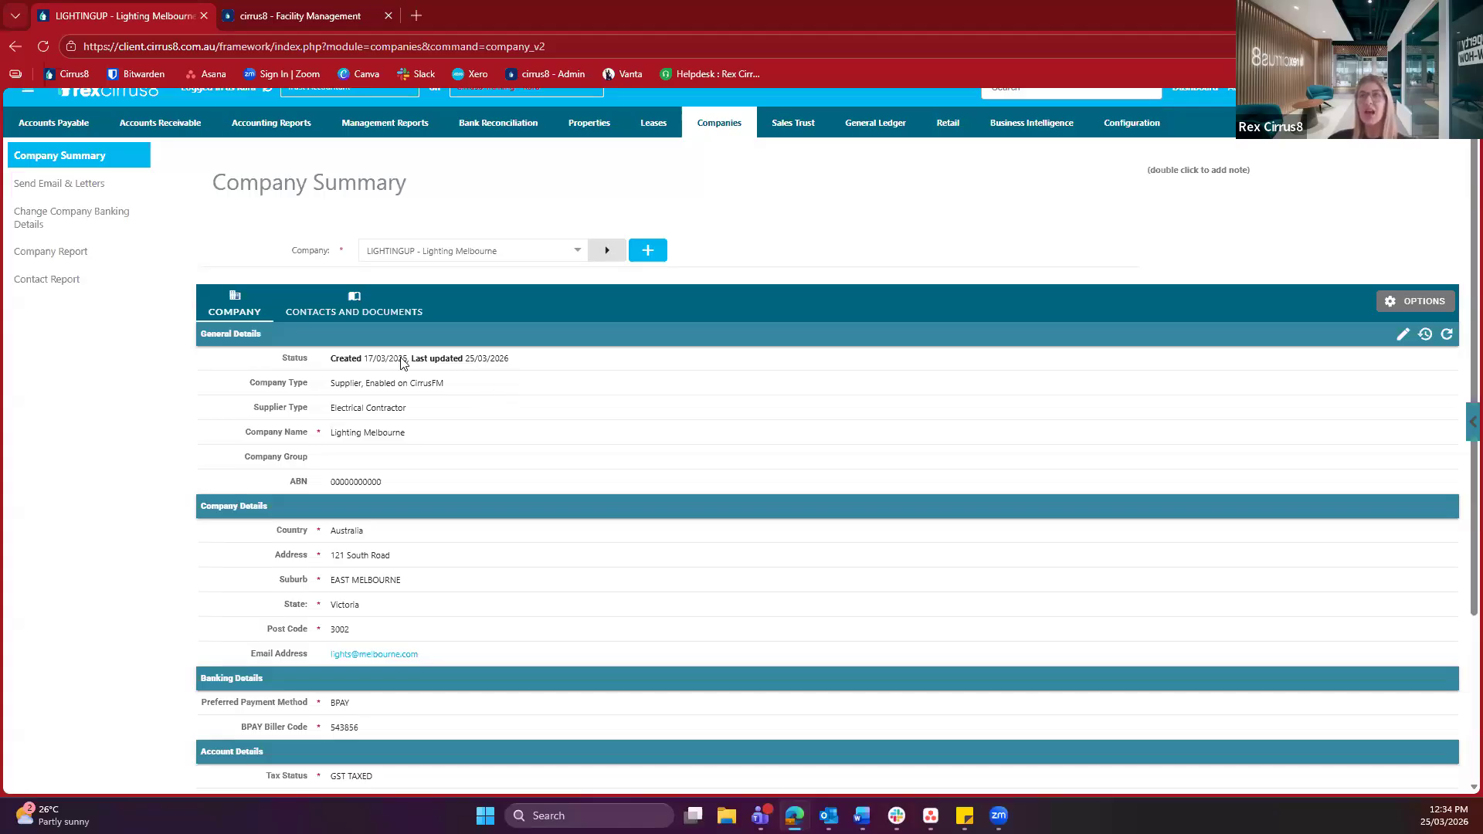
scroll(401, 363, "up", 1)
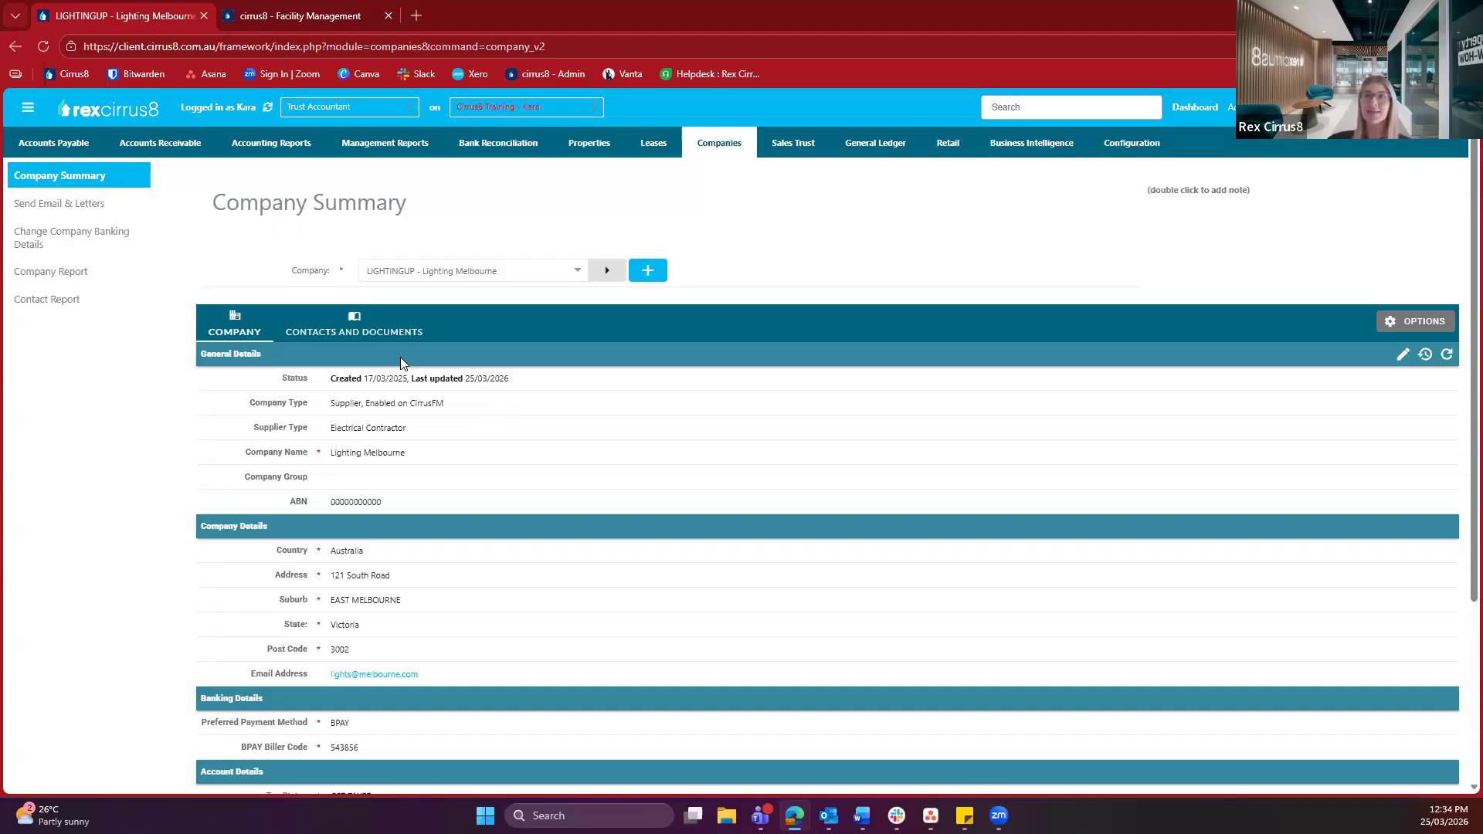
Go back to the home dashboard and highlight the Automated Invoice entry in the Forms list
left_click(126, 114)
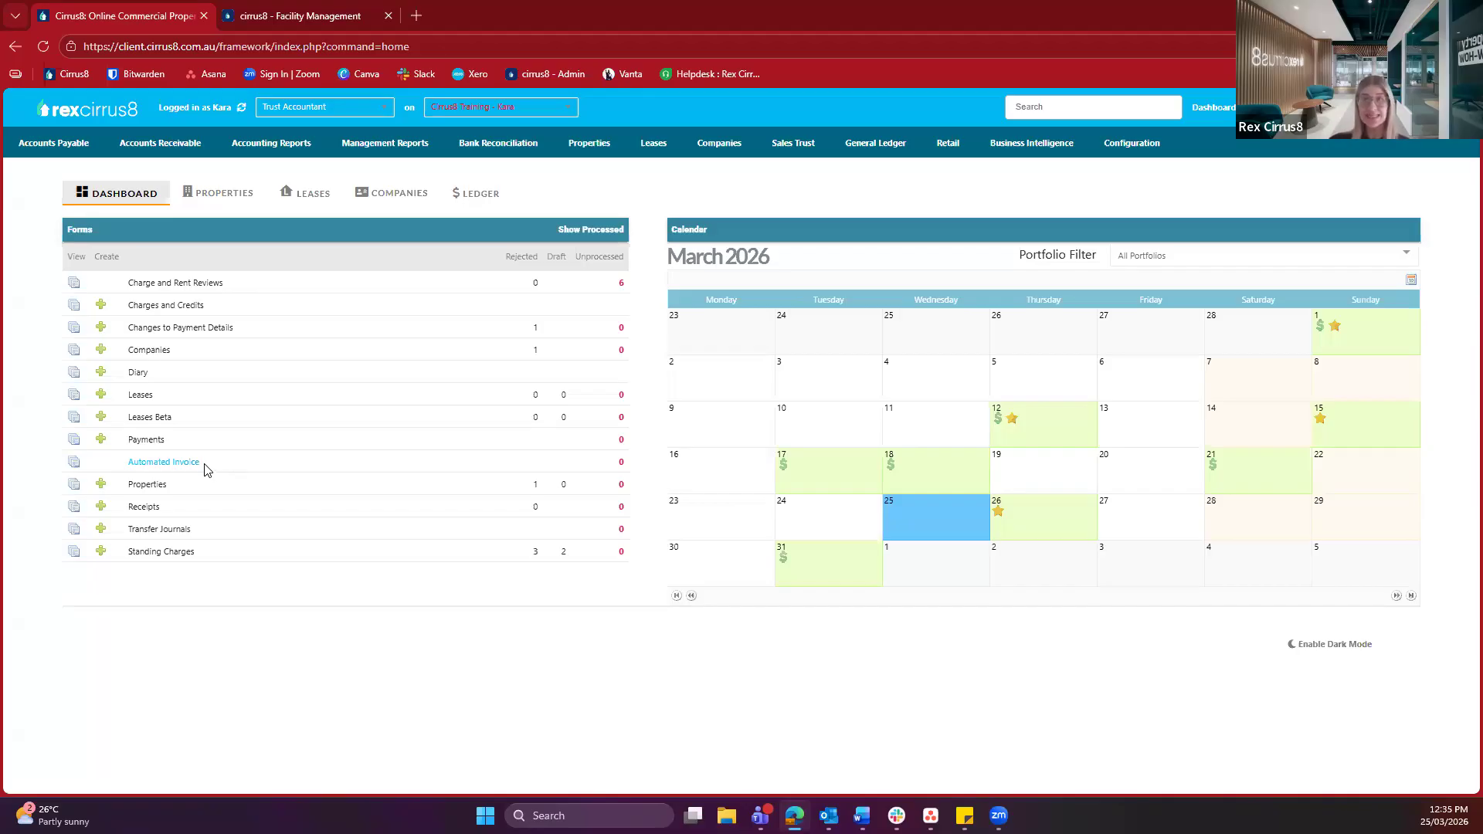
left_click_drag(172, 467, 121, 467)
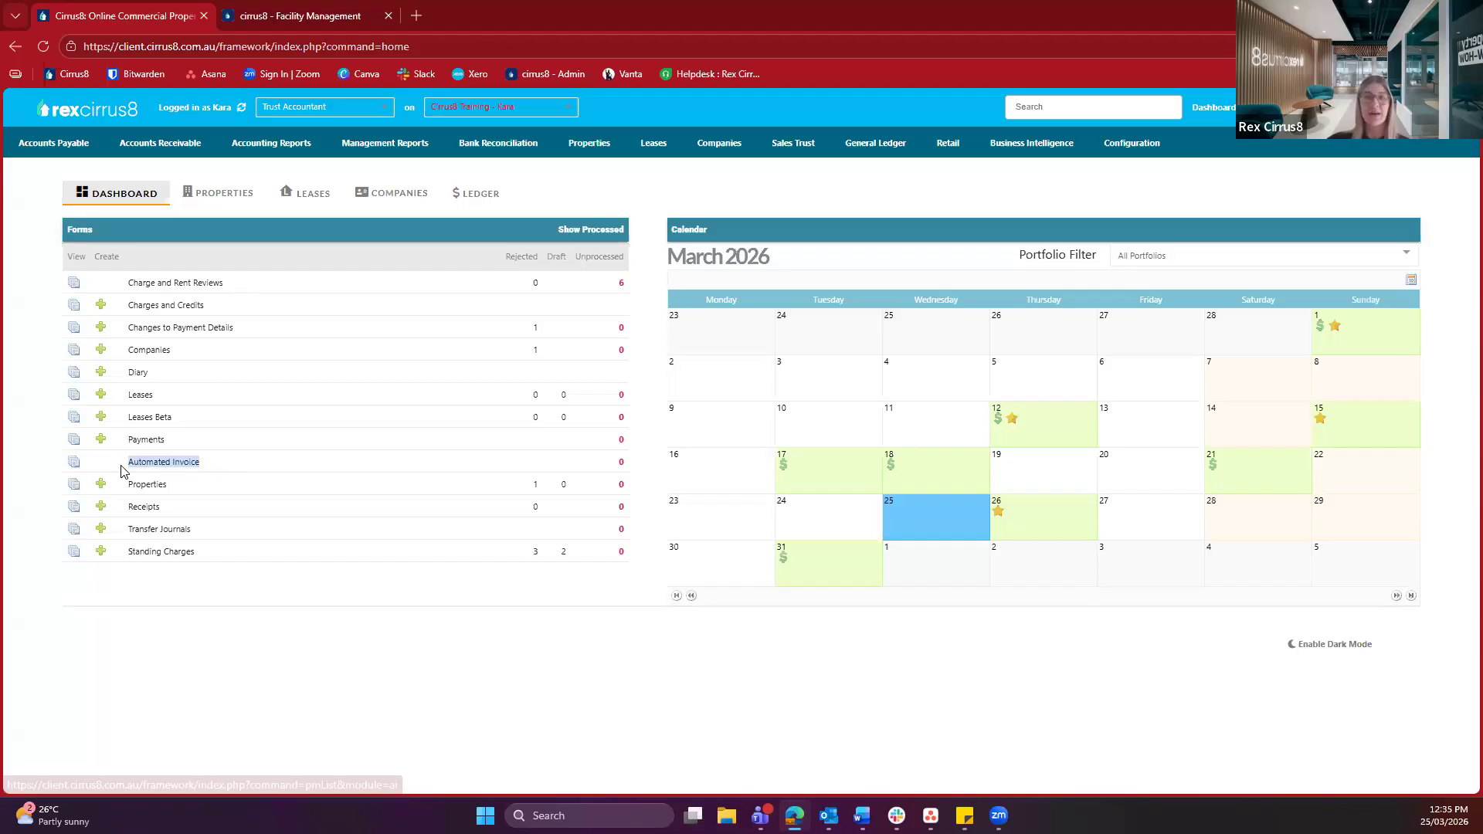
left_click(122, 470)
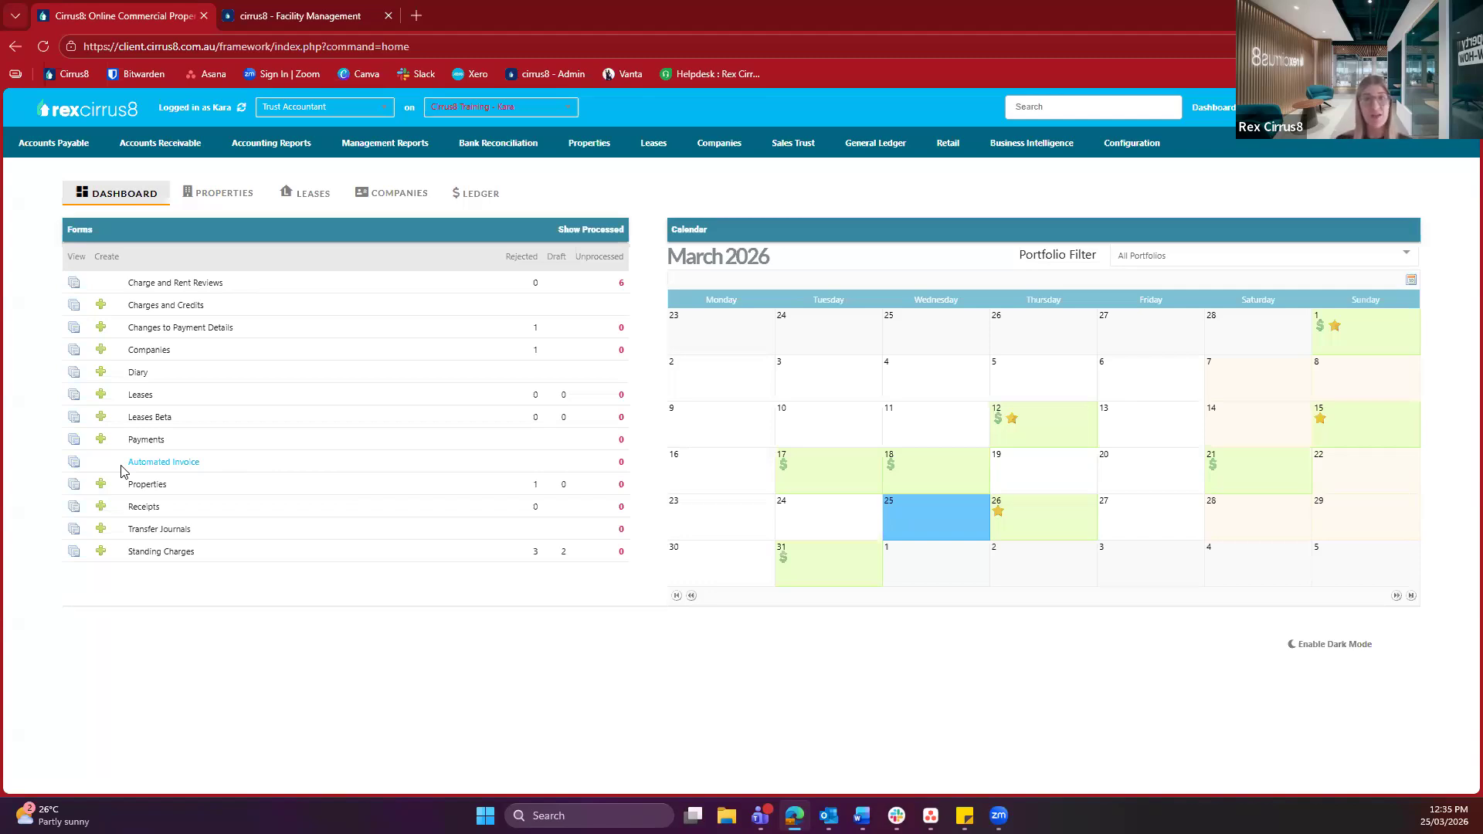
triple_click(209, 474)
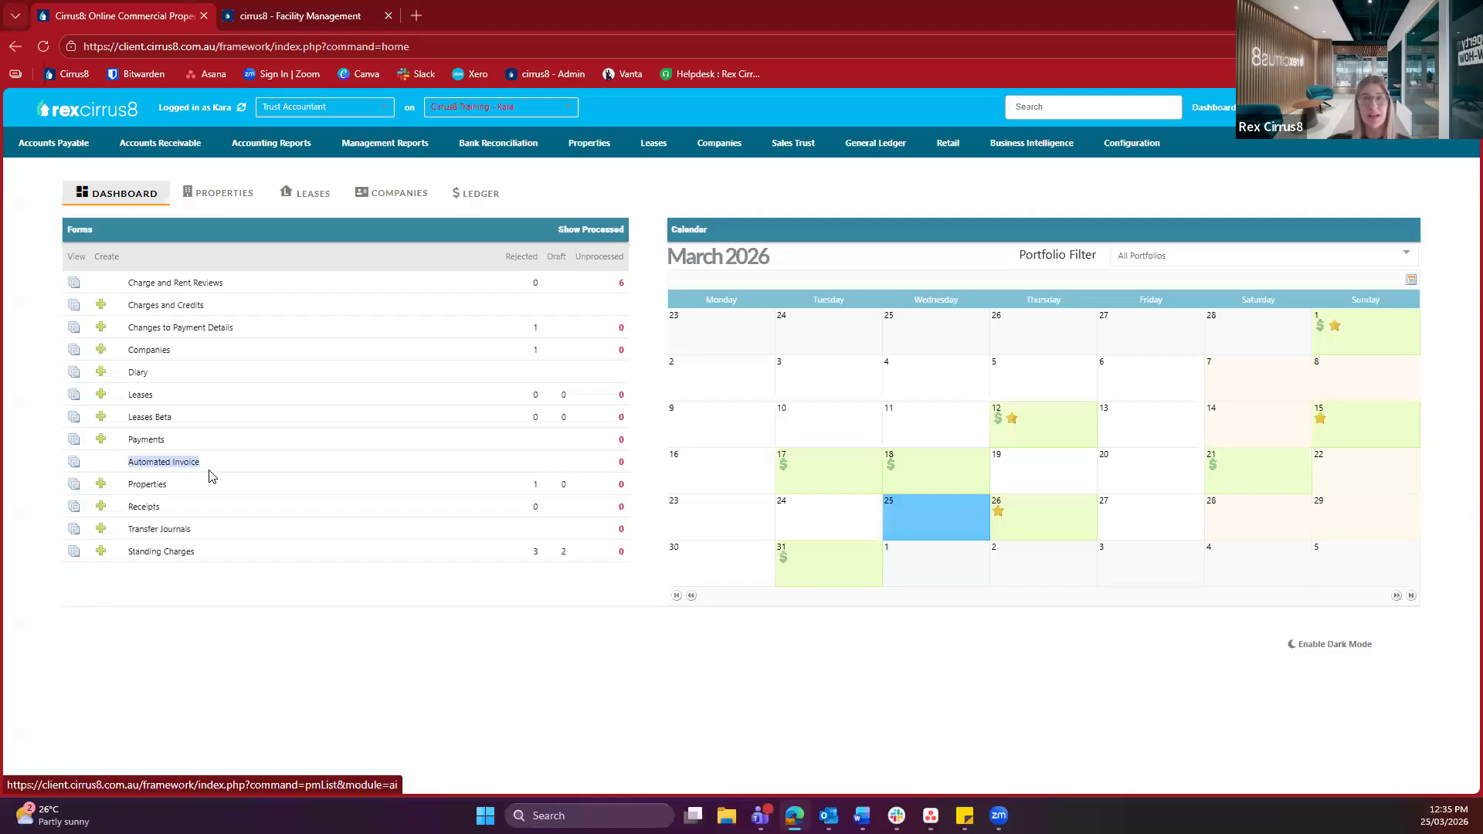
left_click(182, 463)
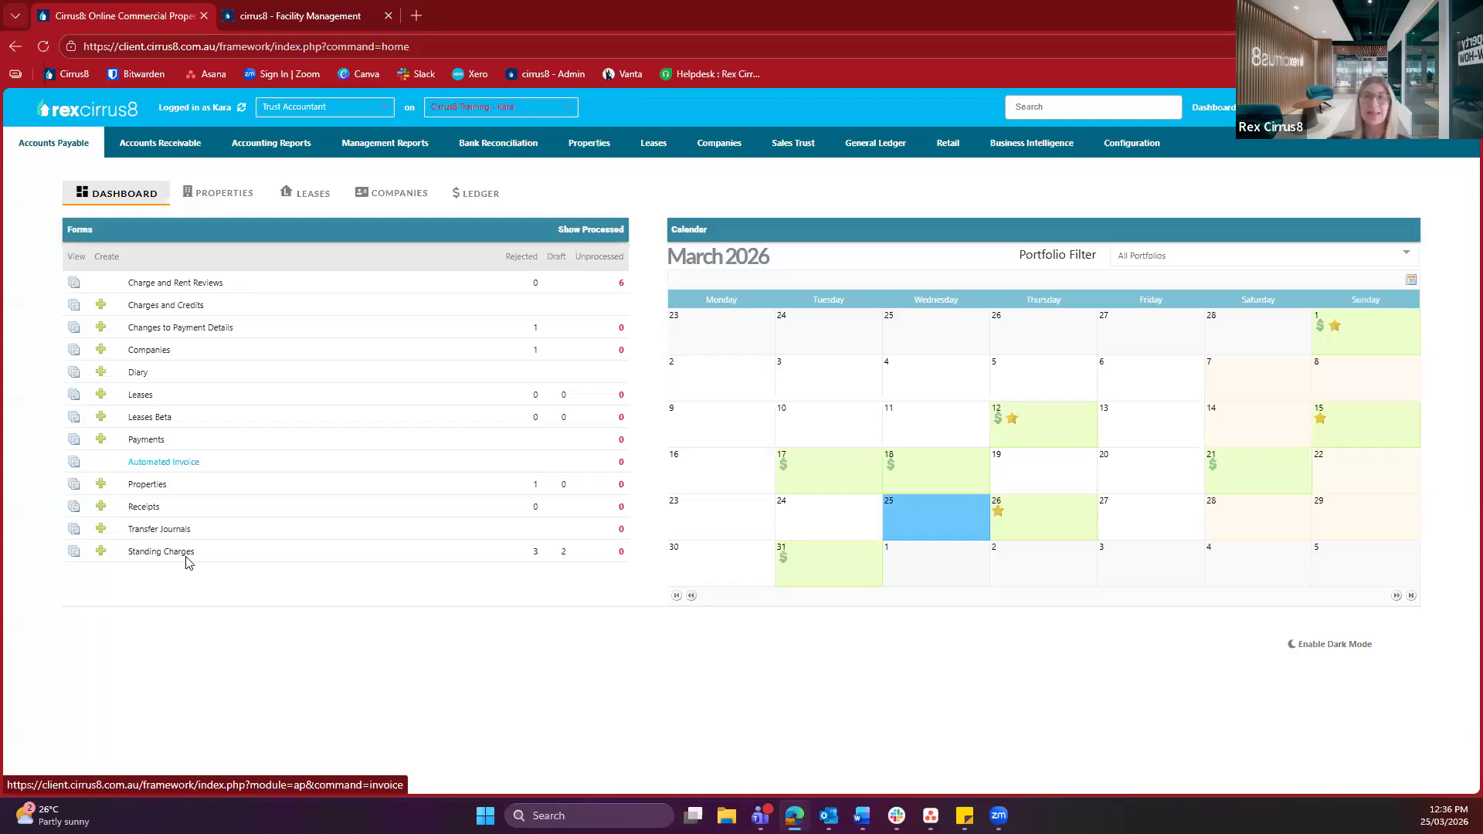
left_click_drag(200, 462, 98, 467)
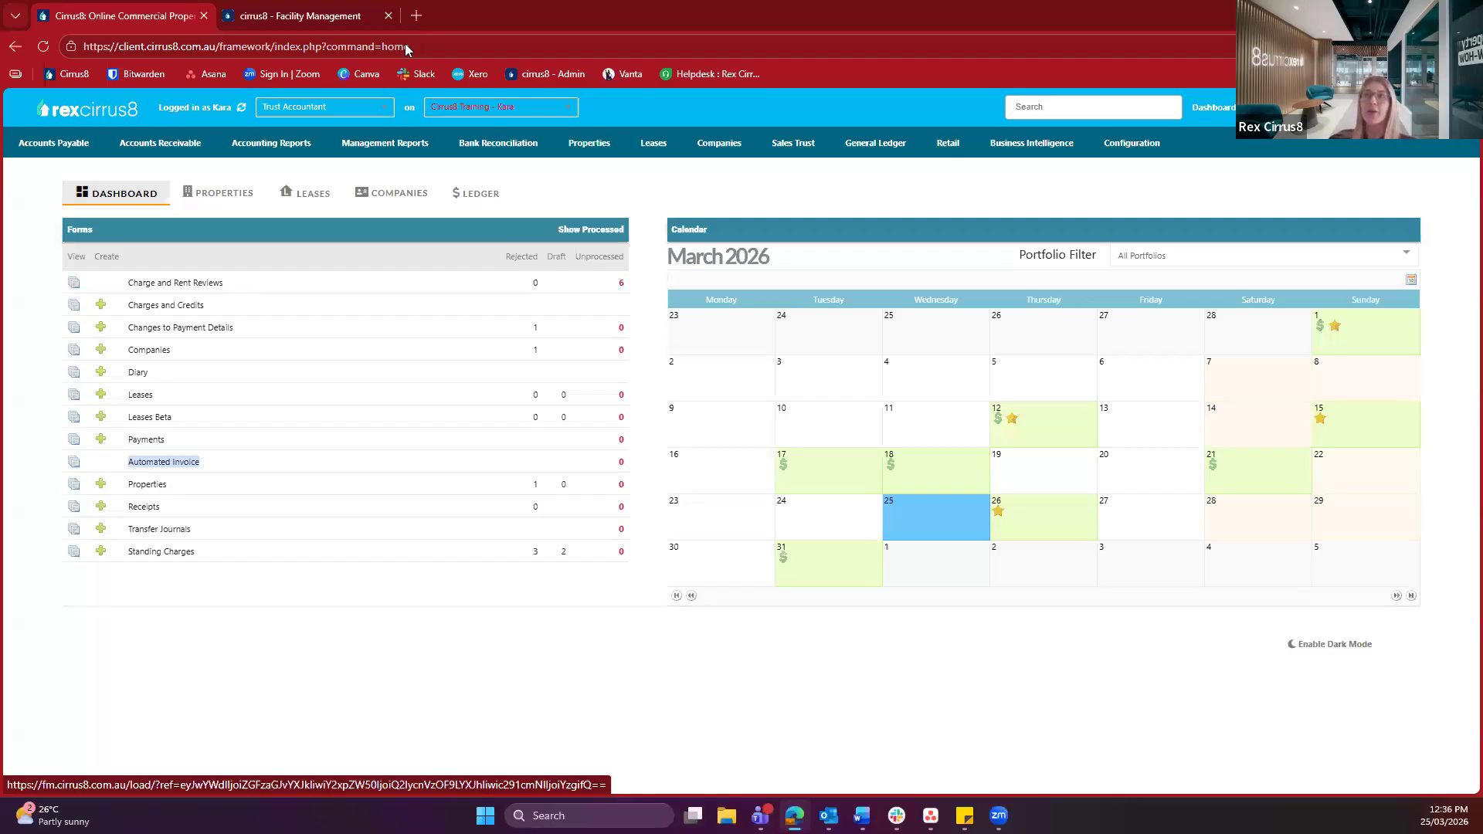
Switch to the cirrus8 - Facility Management site and go to Administration Form Settings
left_click(295, 20)
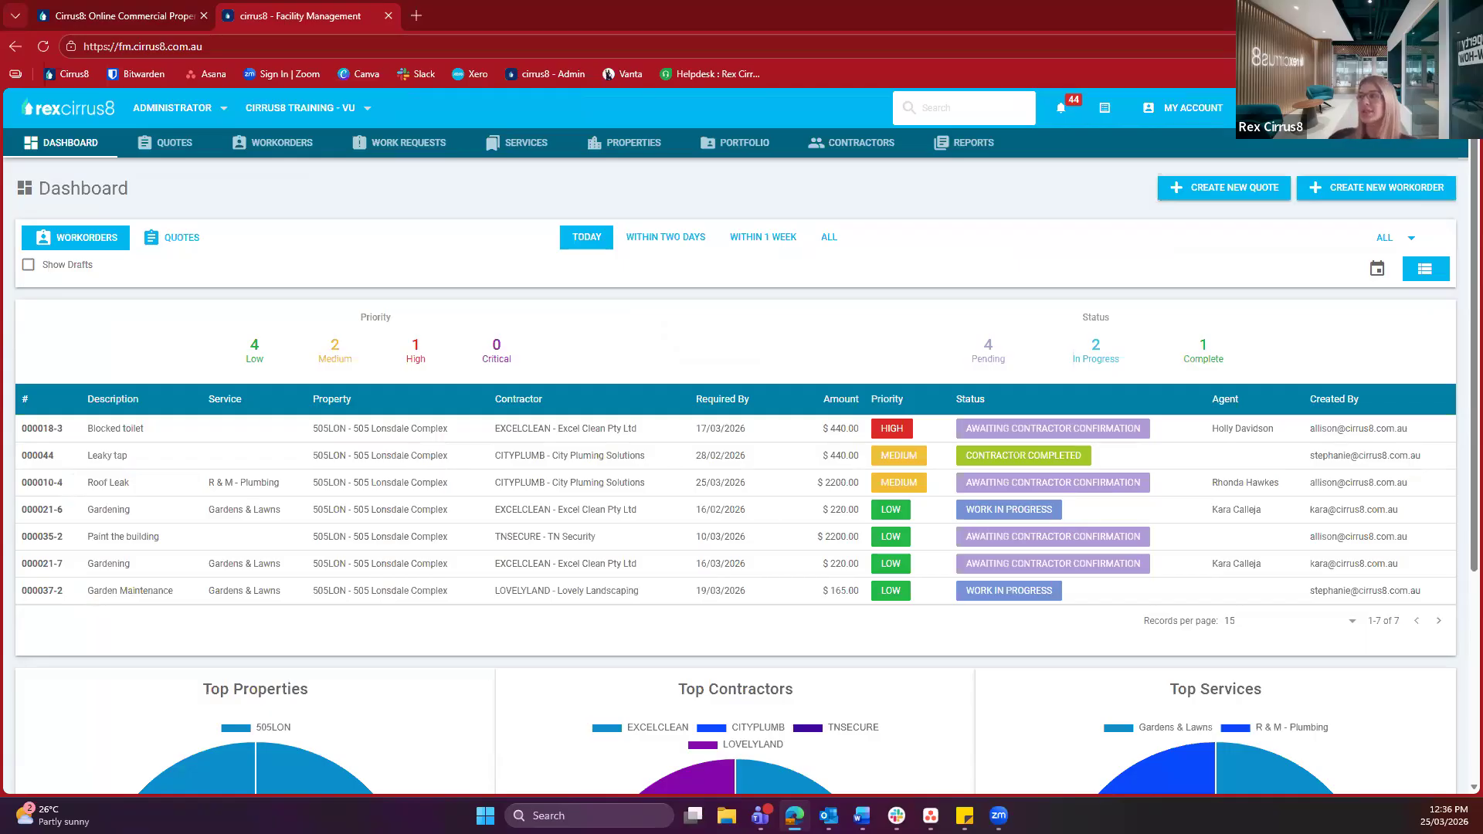
left_click(1305, 108)
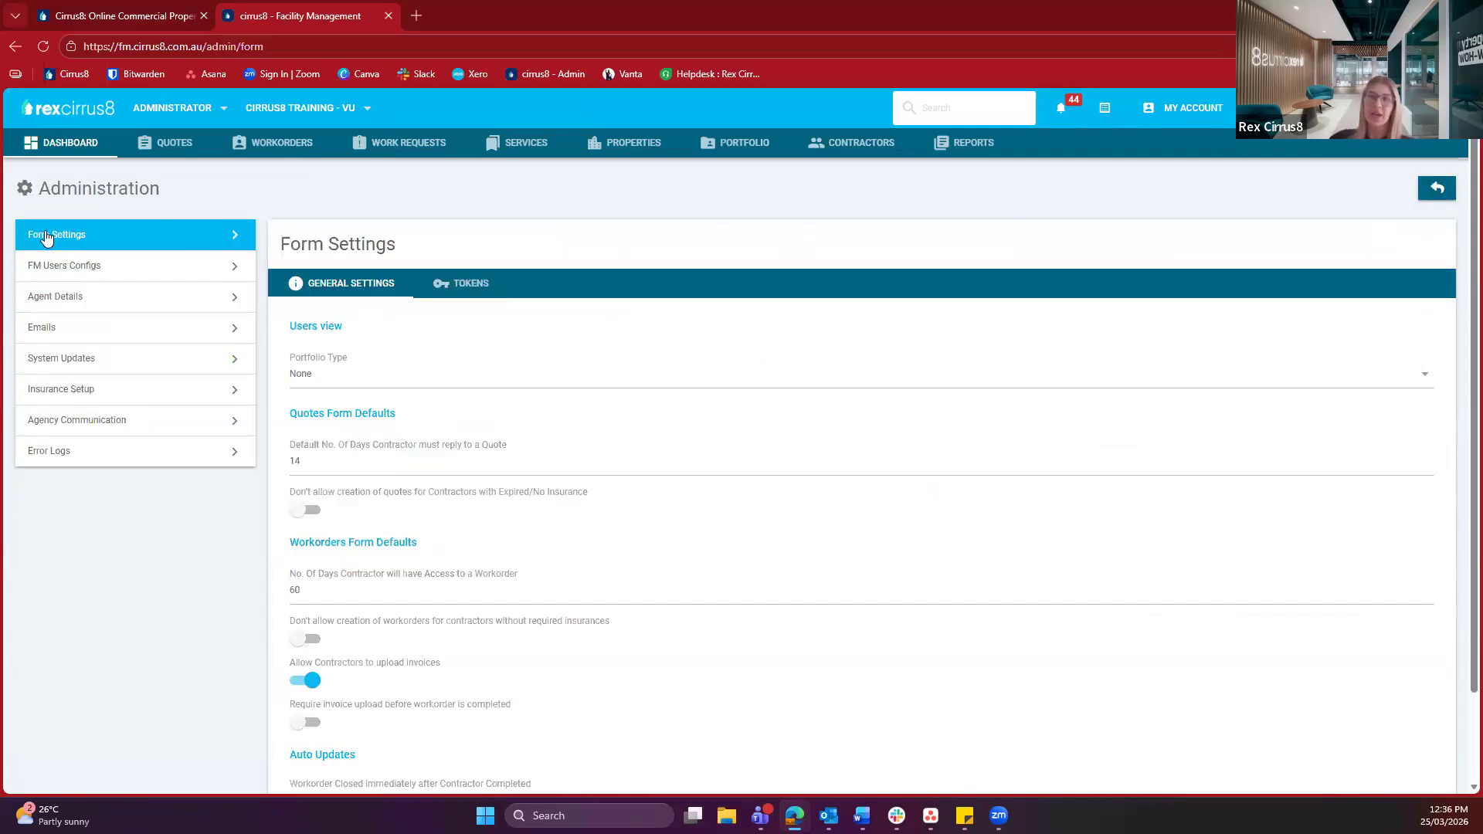
Scroll through Form Settings and list the Portfolio Type options, currently set to None
left_click_drag(389, 248, 271, 248)
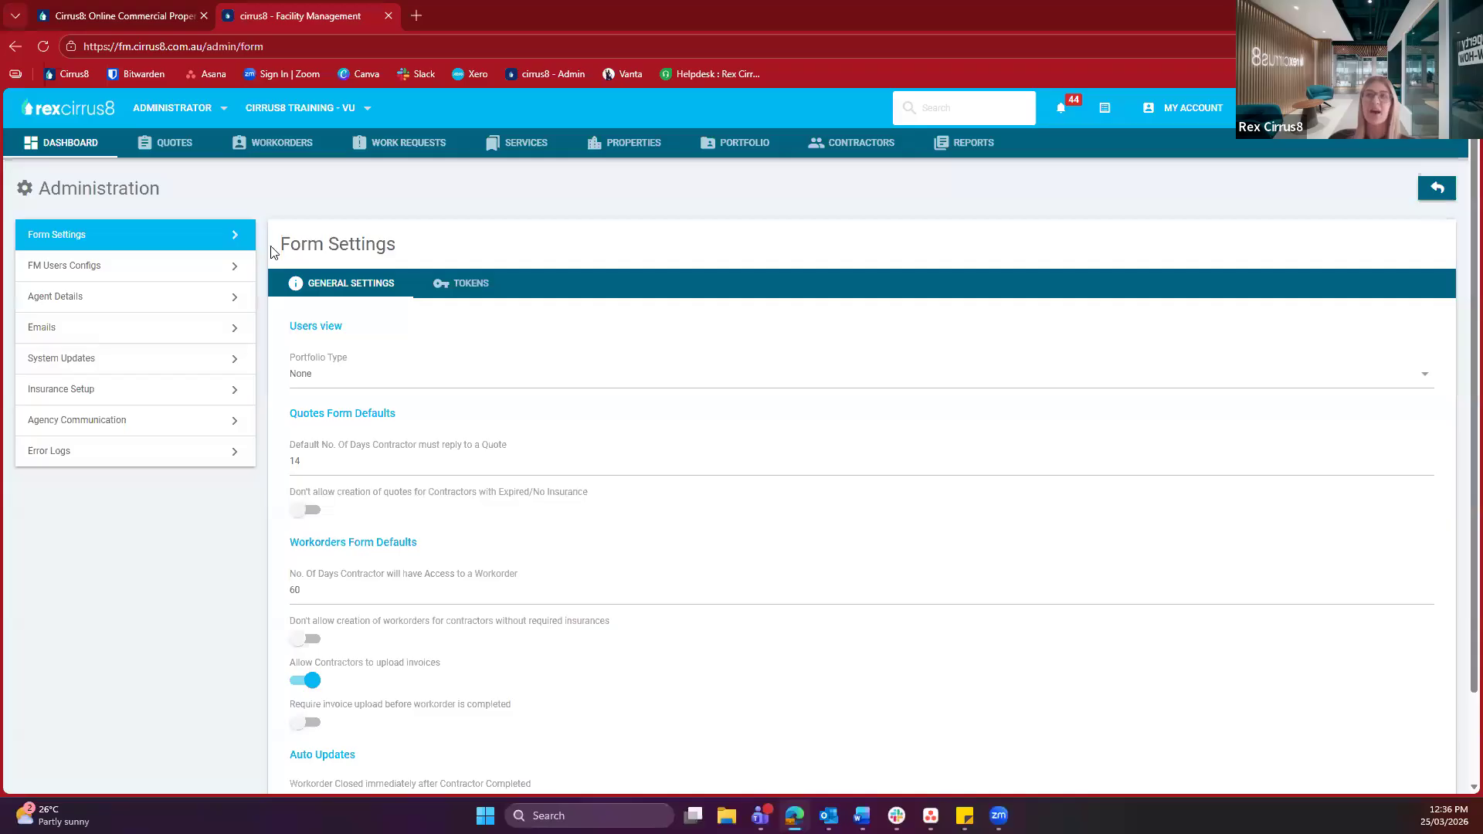
left_click(269, 249)
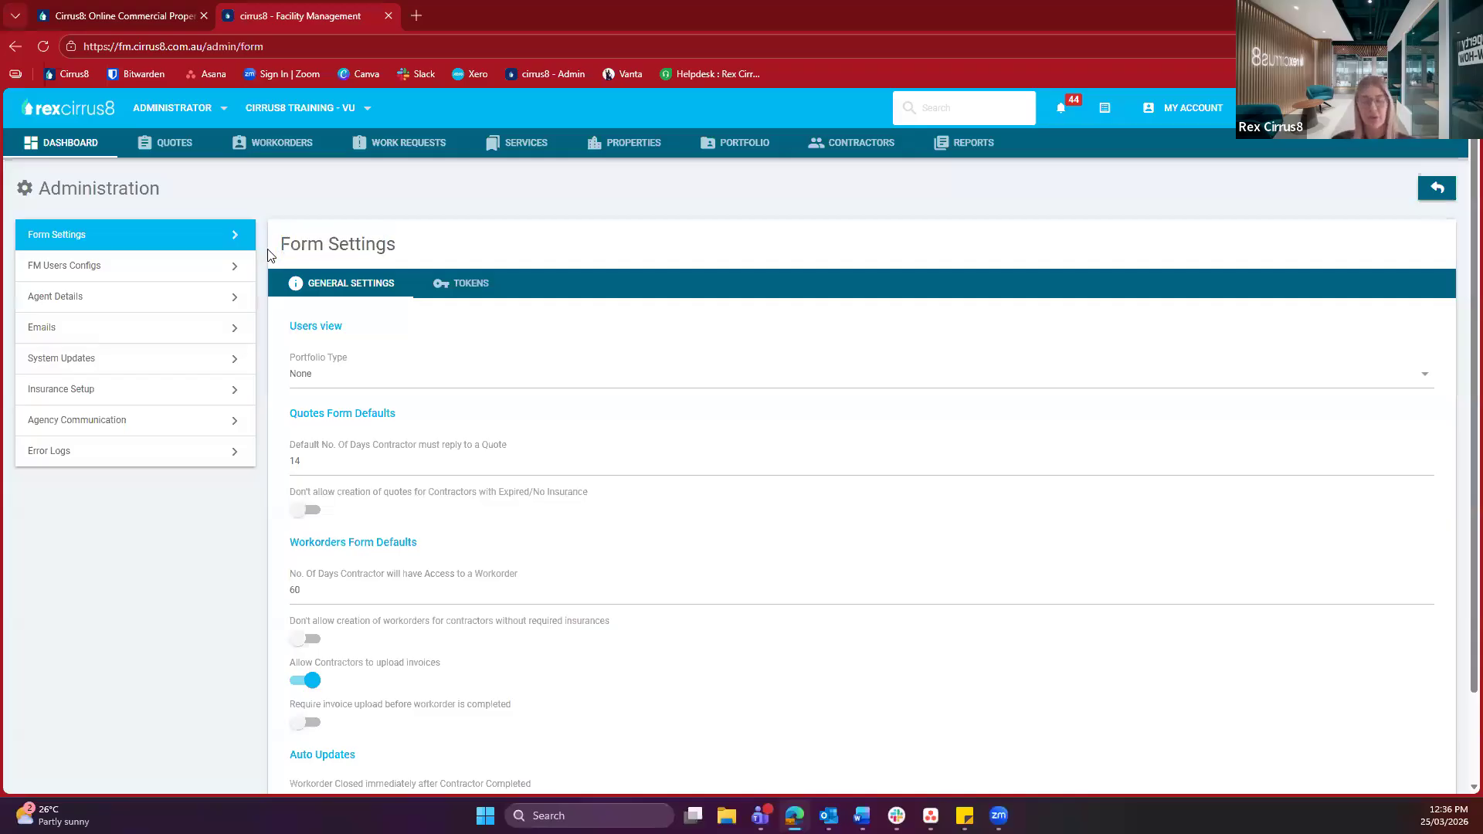
scroll(269, 253, "down", 1)
left_click_drag(287, 248, 367, 252)
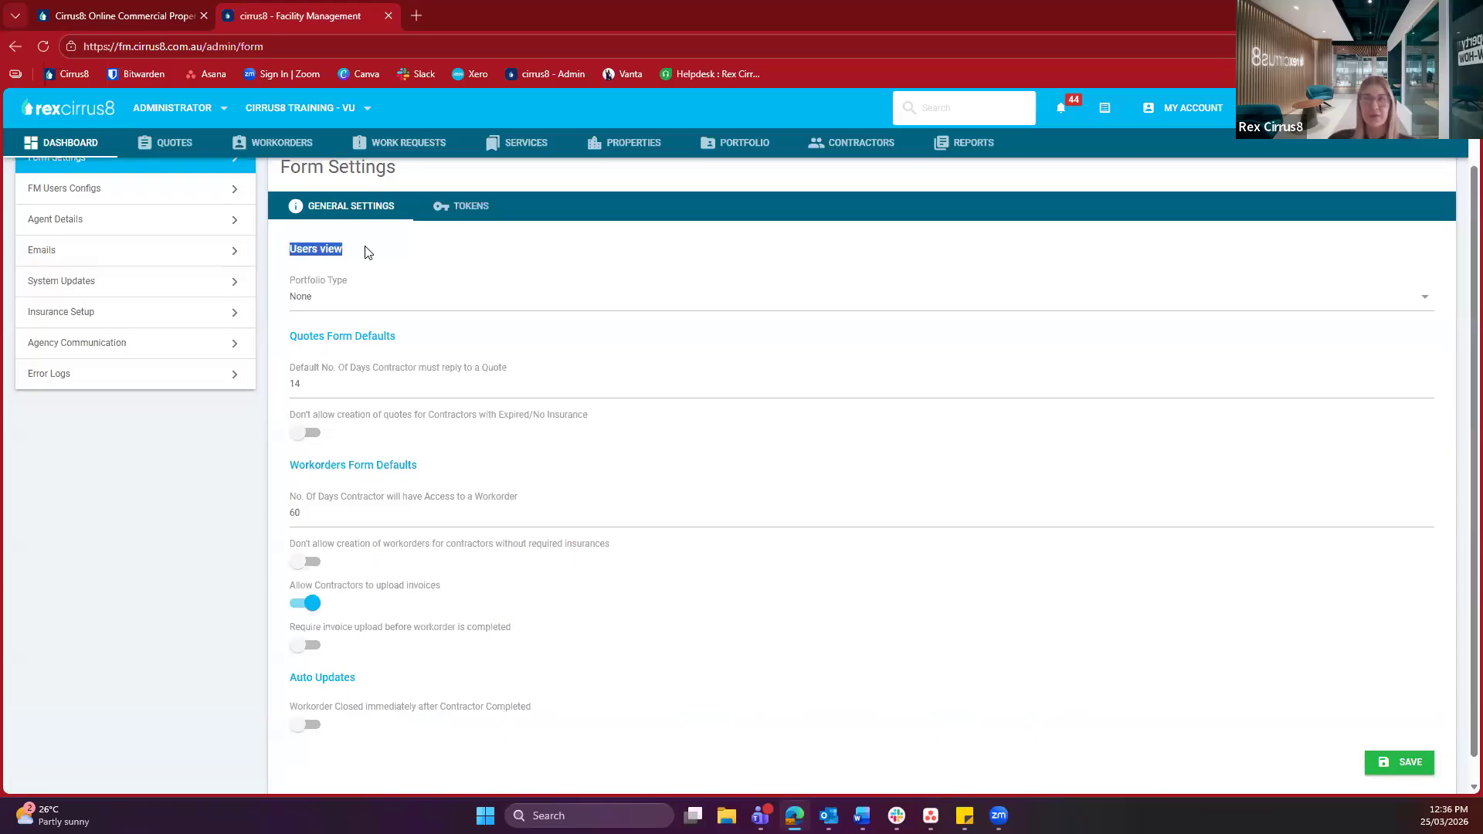
left_click(367, 252)
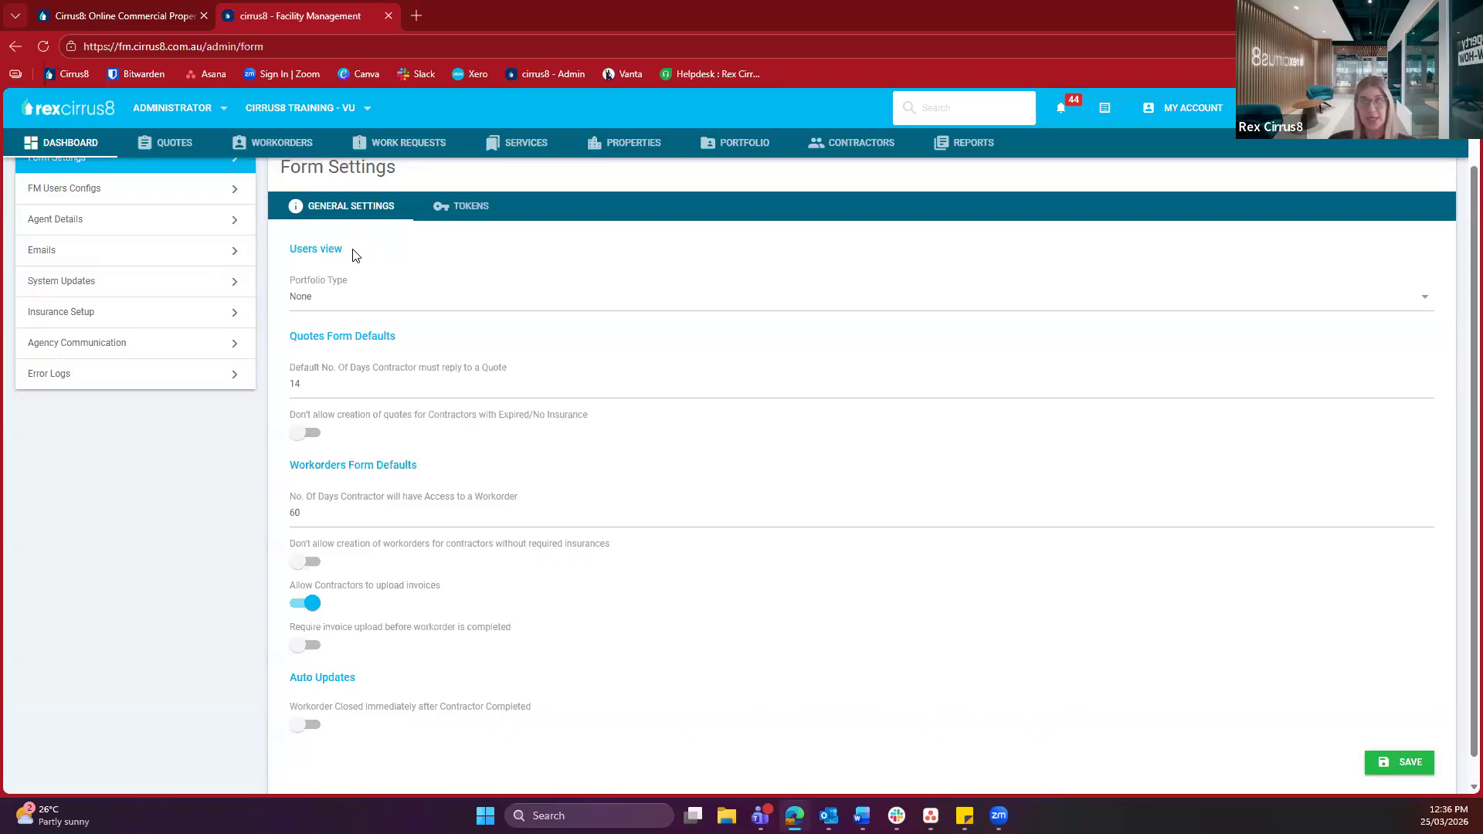
left_click(321, 298)
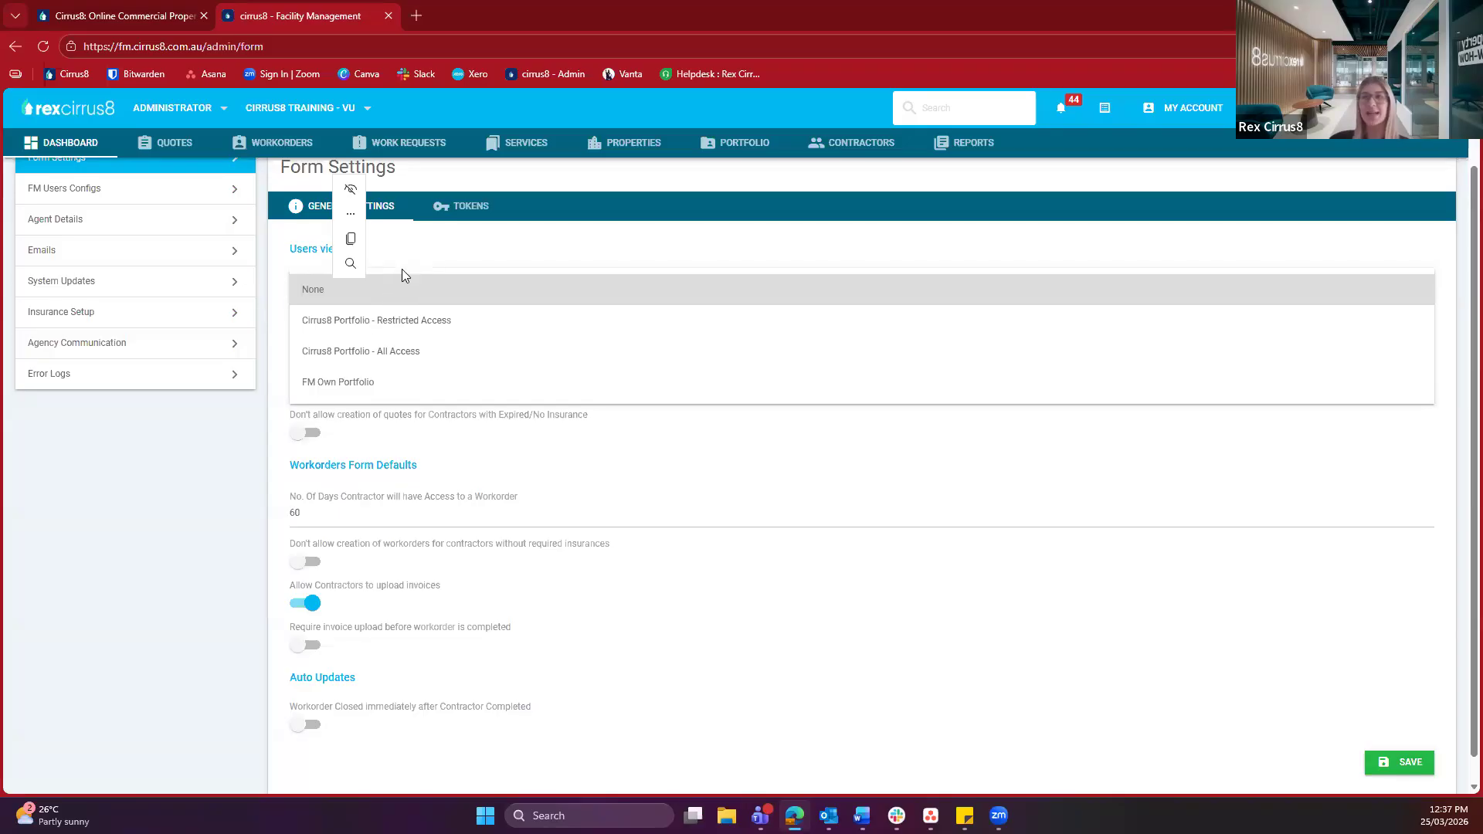
left_click(422, 251)
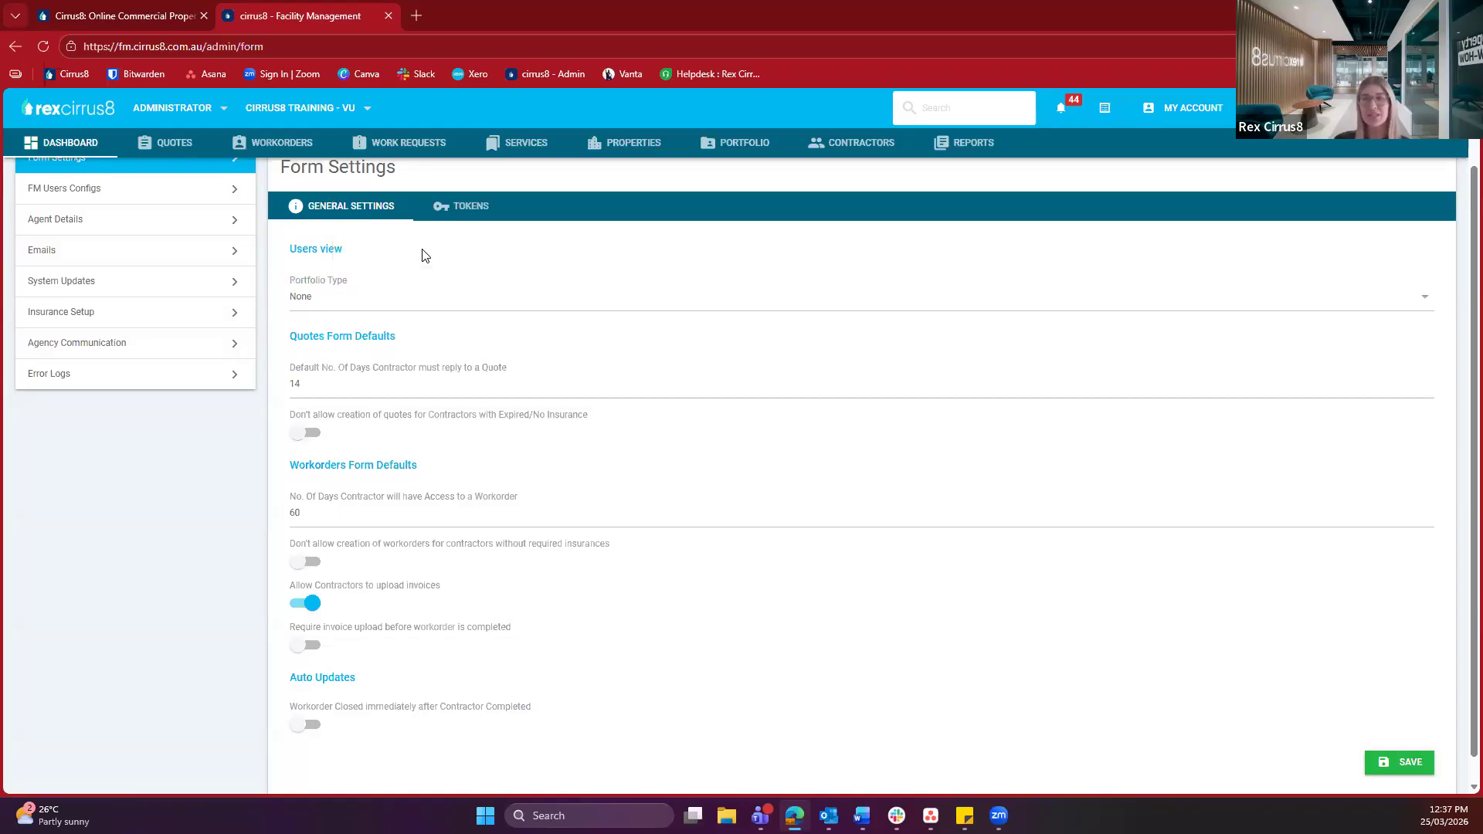
scroll(309, 320, "down", 1)
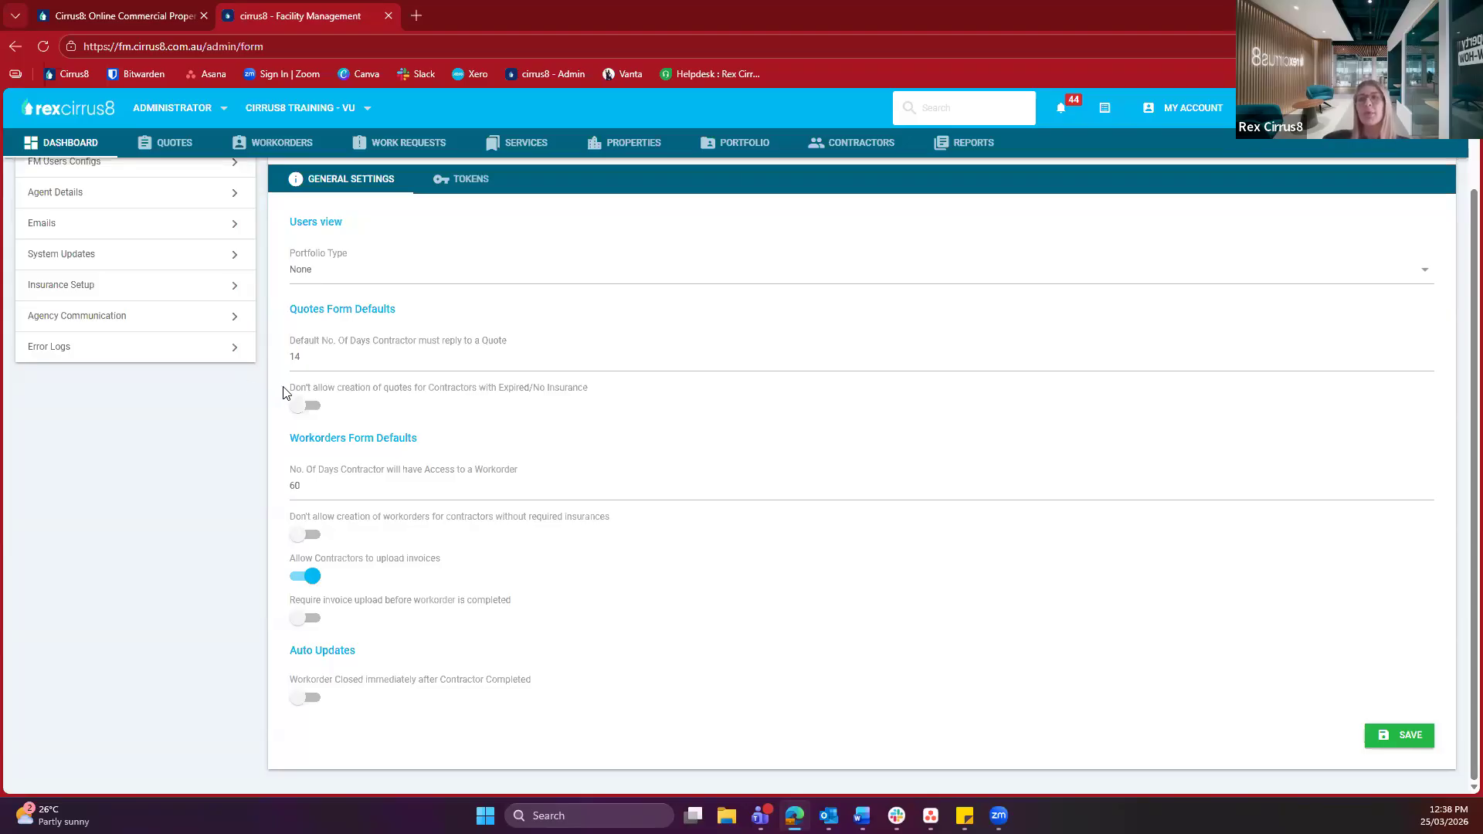
left_click_drag(294, 389, 454, 400)
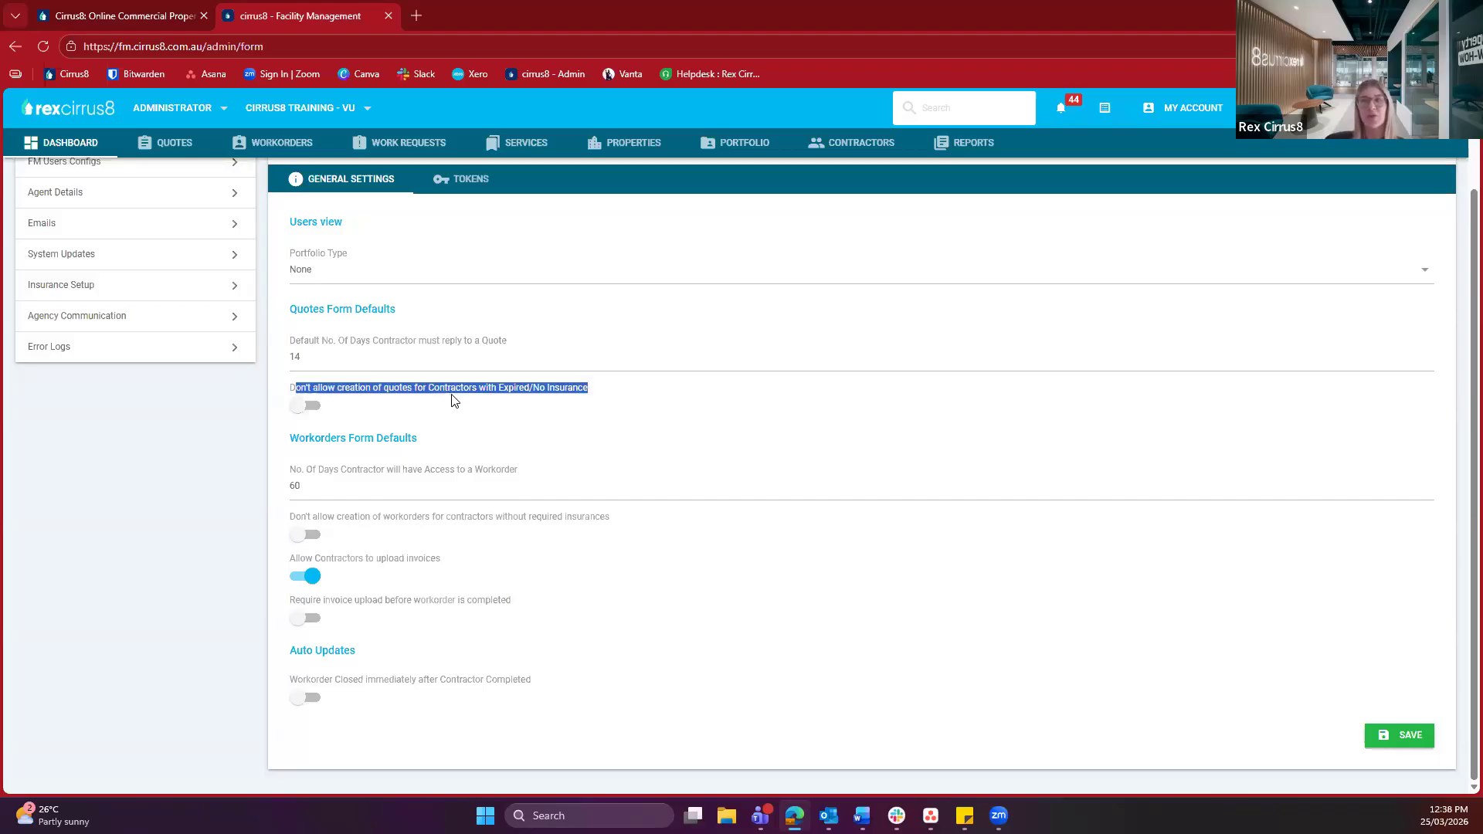
left_click(467, 515)
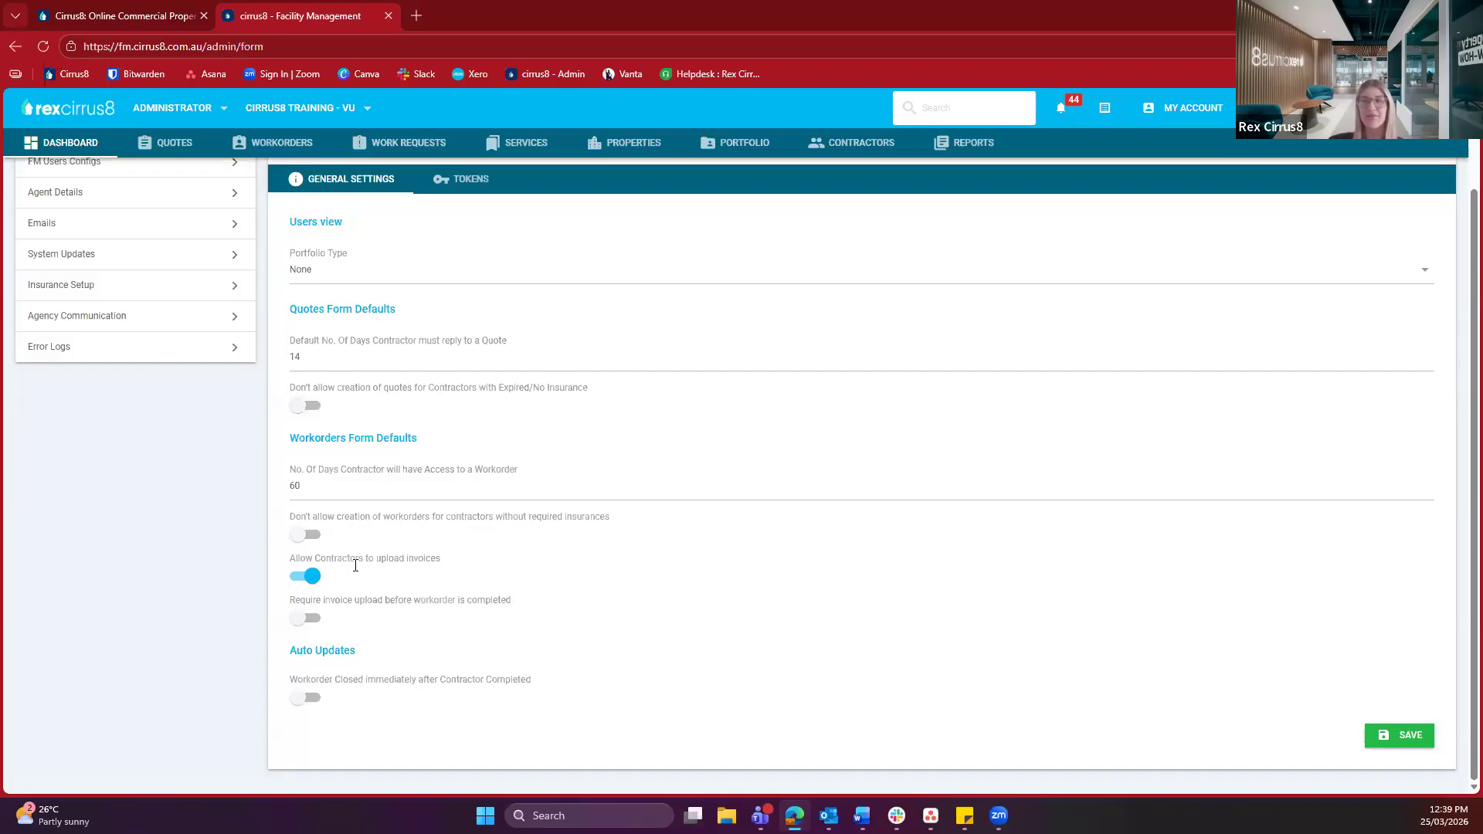
left_click_drag(375, 558, 463, 568)
left_click(464, 567)
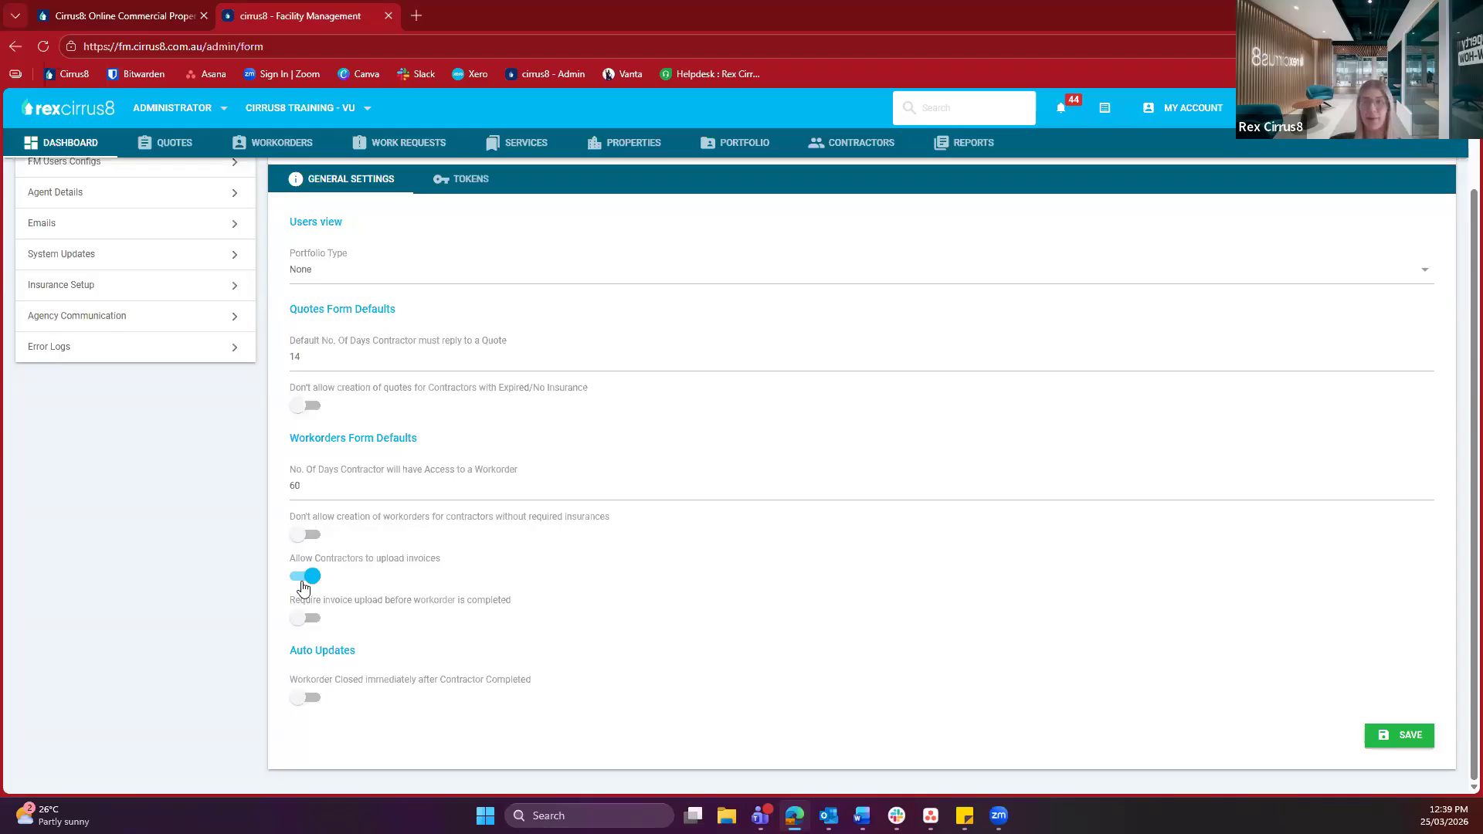
left_click_drag(312, 601, 400, 609)
left_click(400, 609)
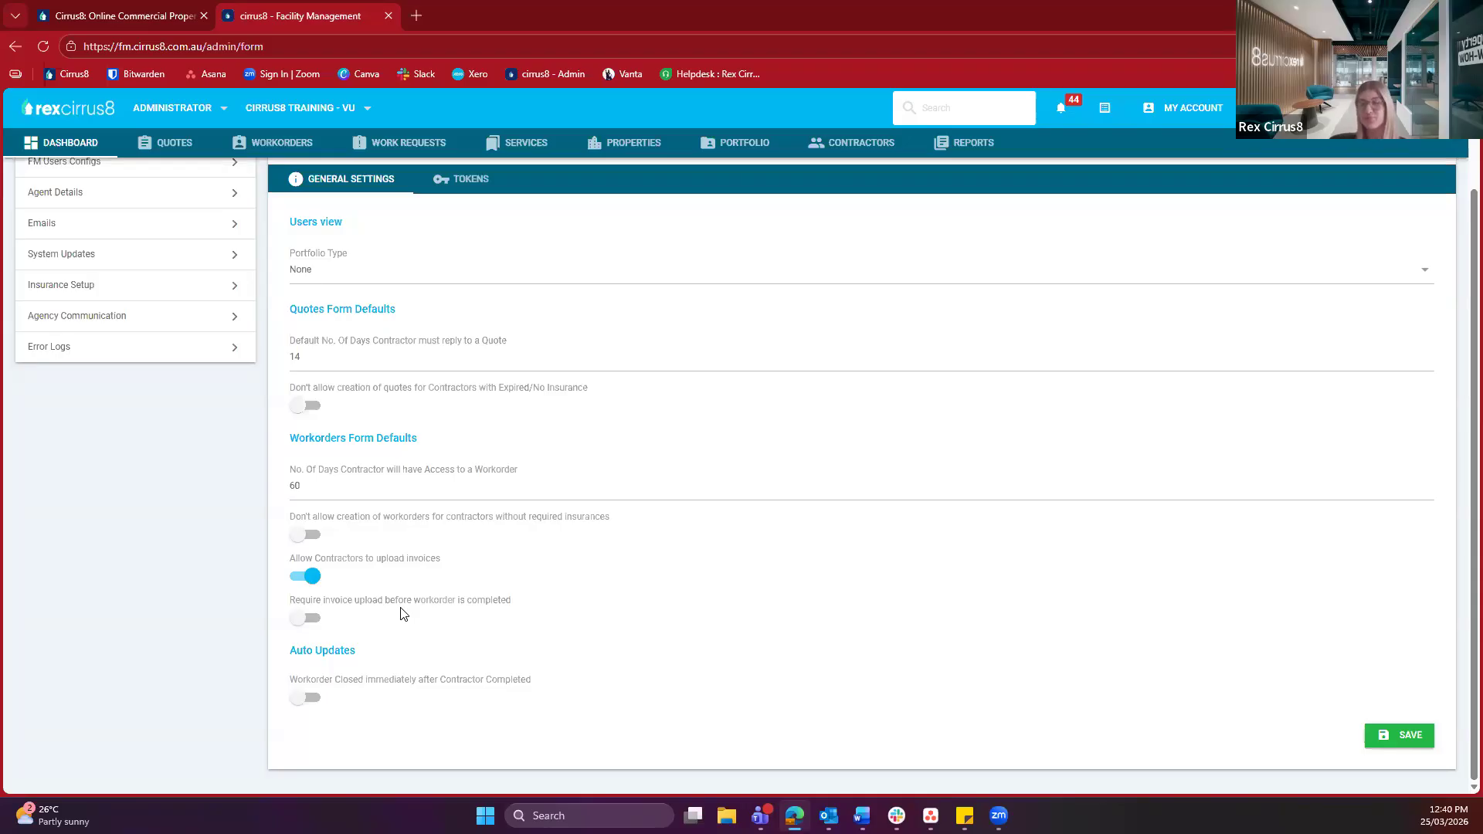
left_click_drag(296, 651, 383, 661)
left_click(383, 660)
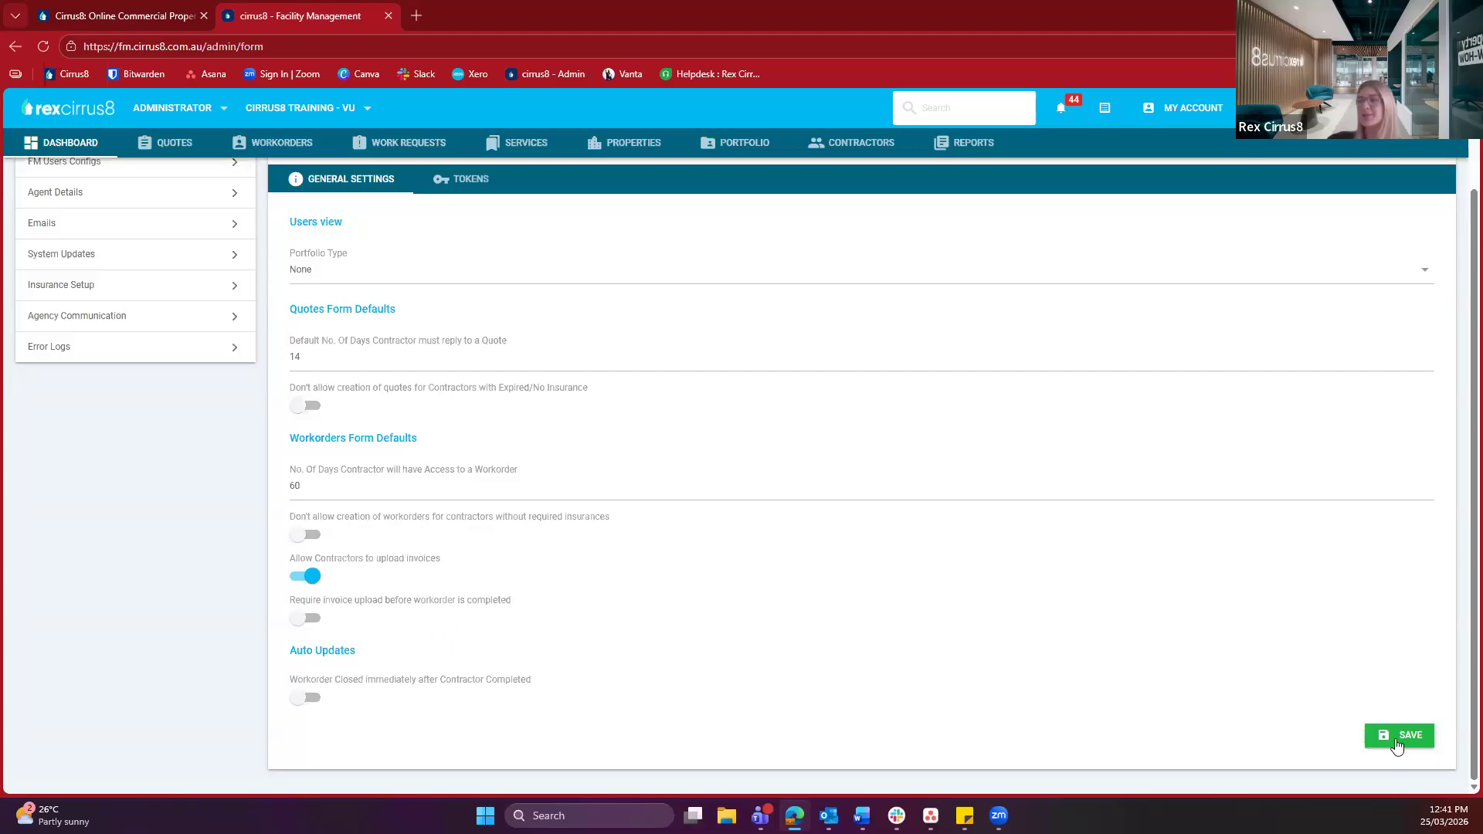
scroll(158, 519, "up", 2)
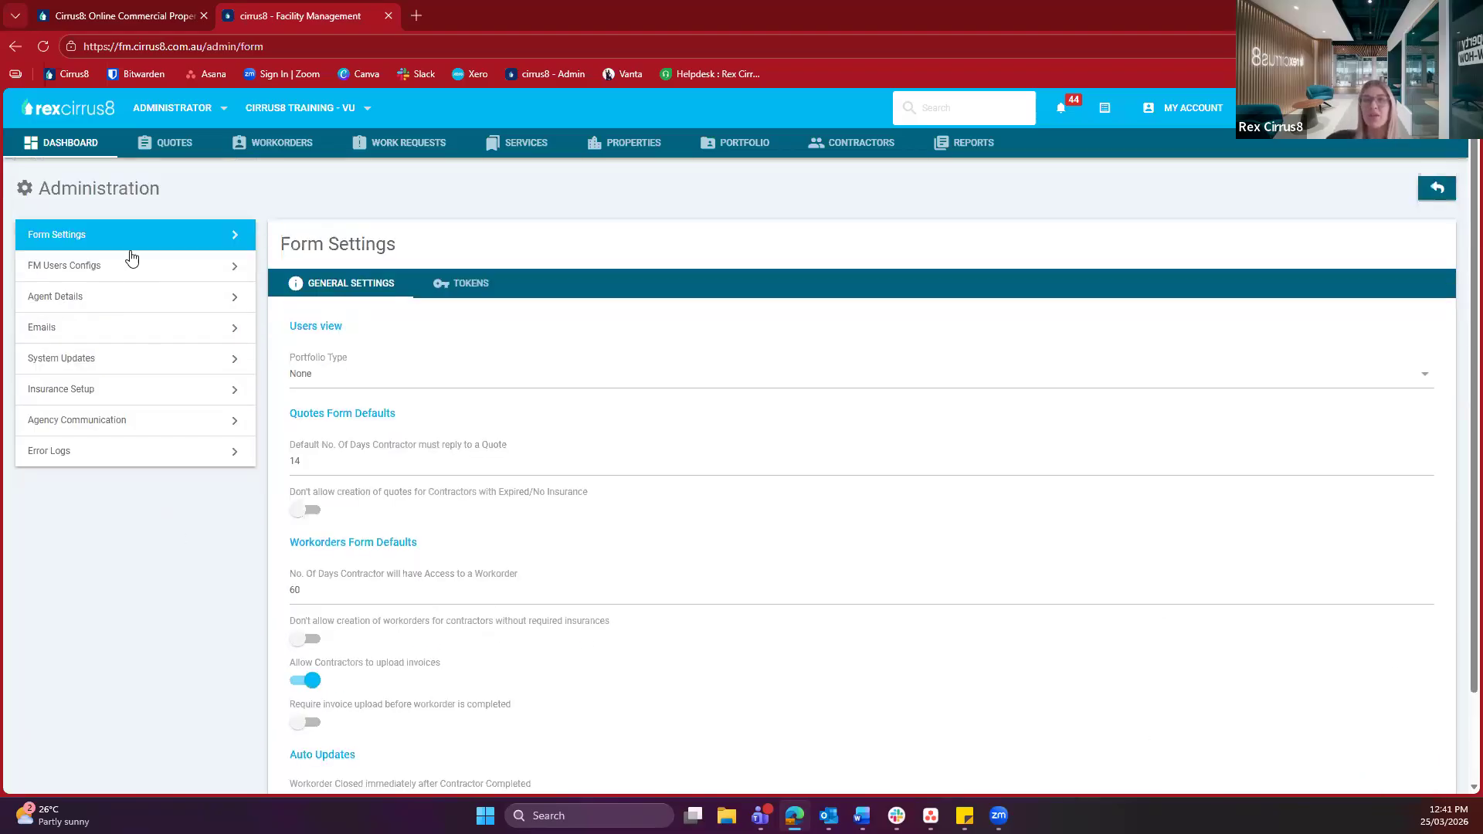
Go to FM Users Configs and sort the two users, Administrator and Facility Manager, by Name
left_click(79, 270)
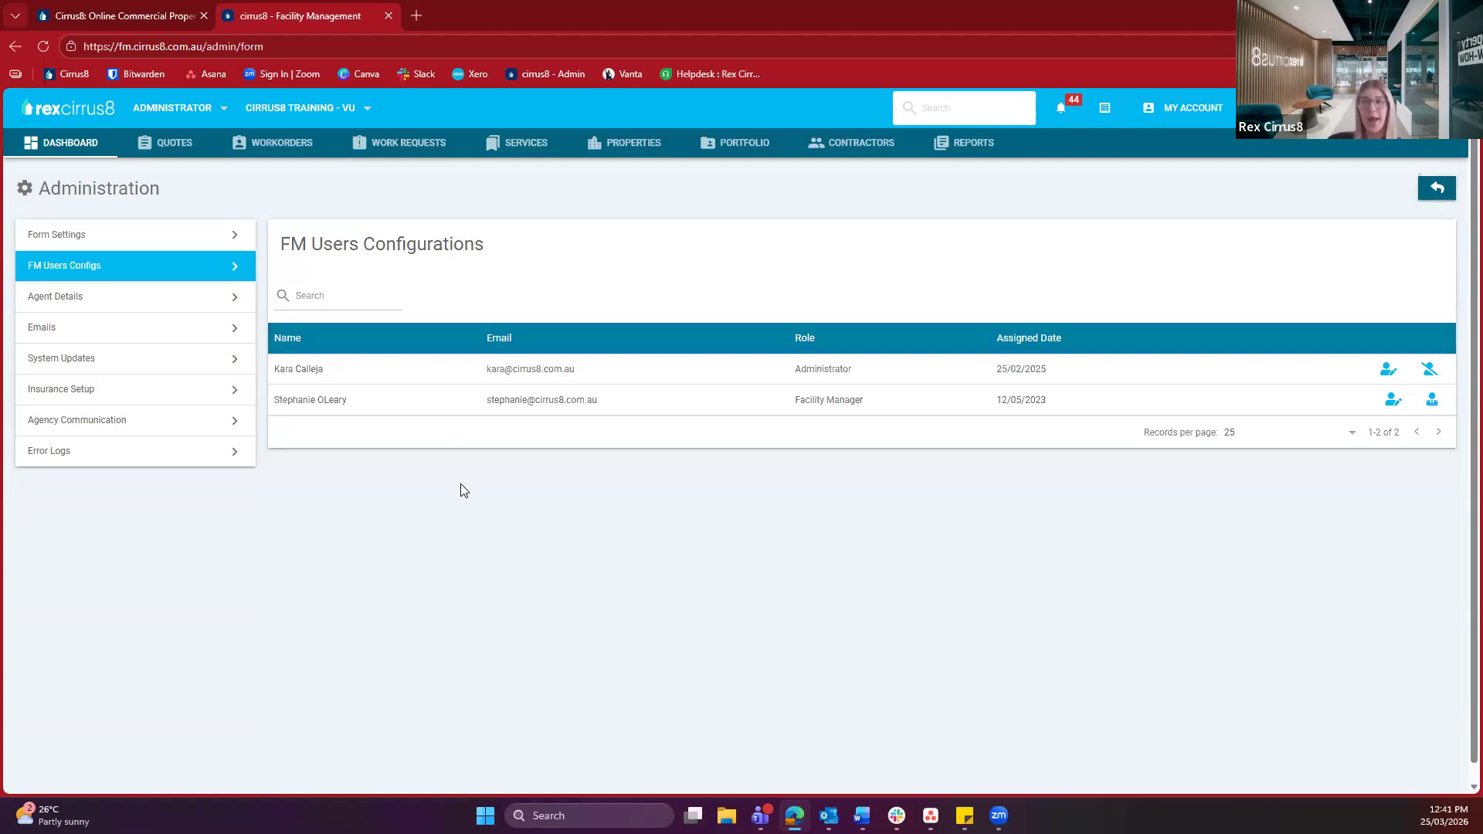
left_click(321, 292)
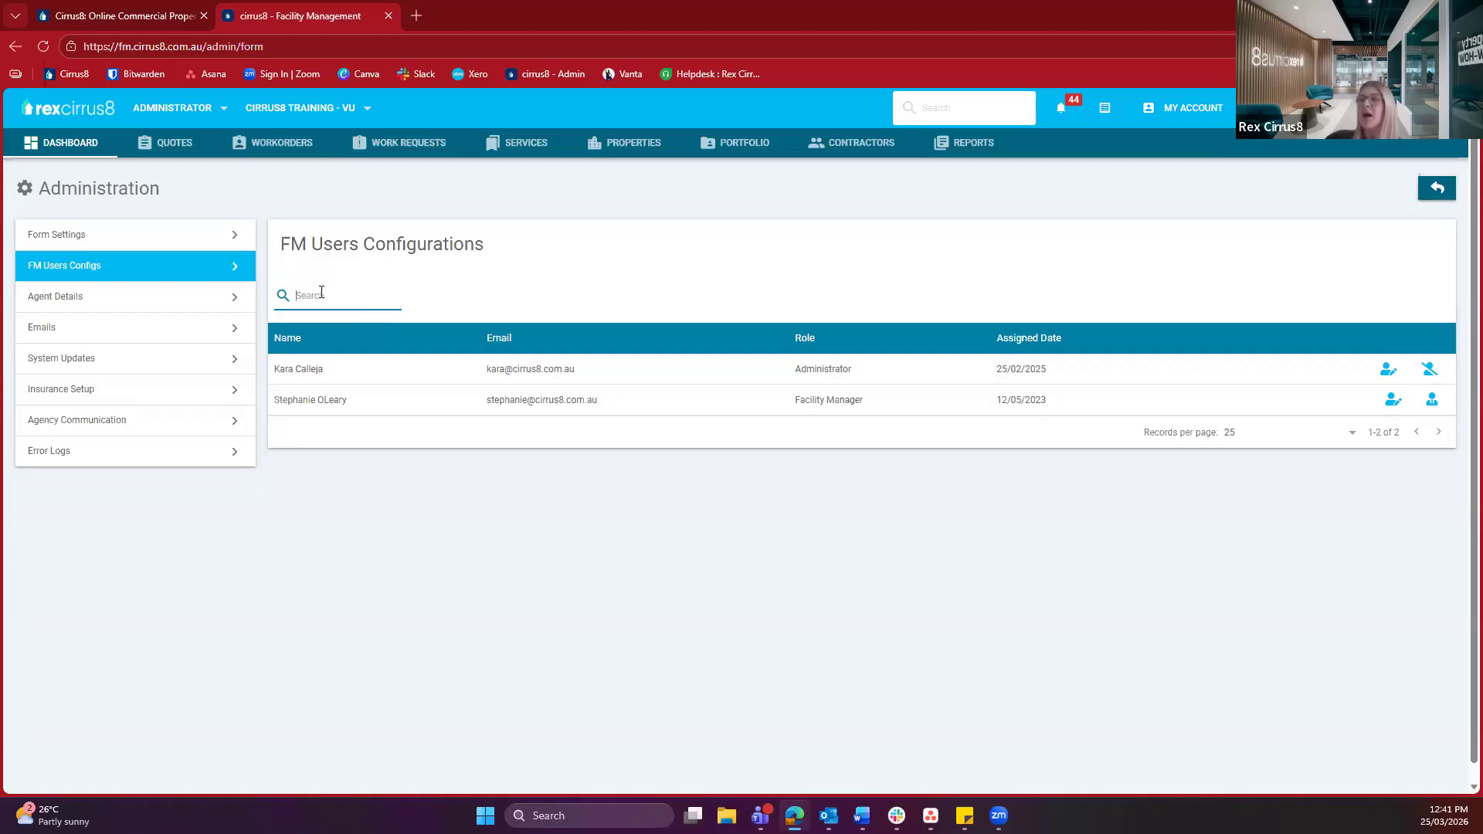
left_click(341, 335)
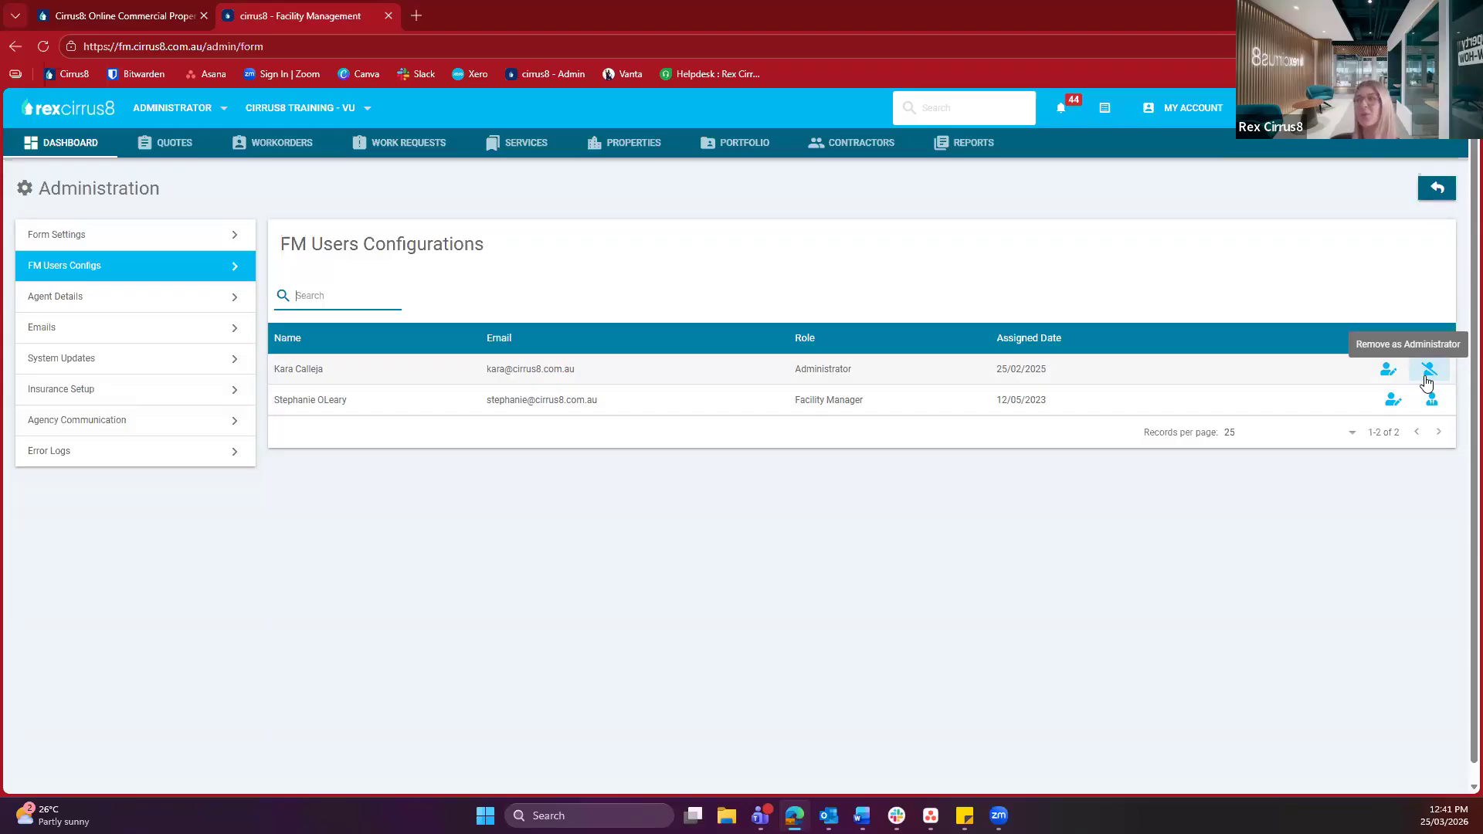
left_click(1393, 402)
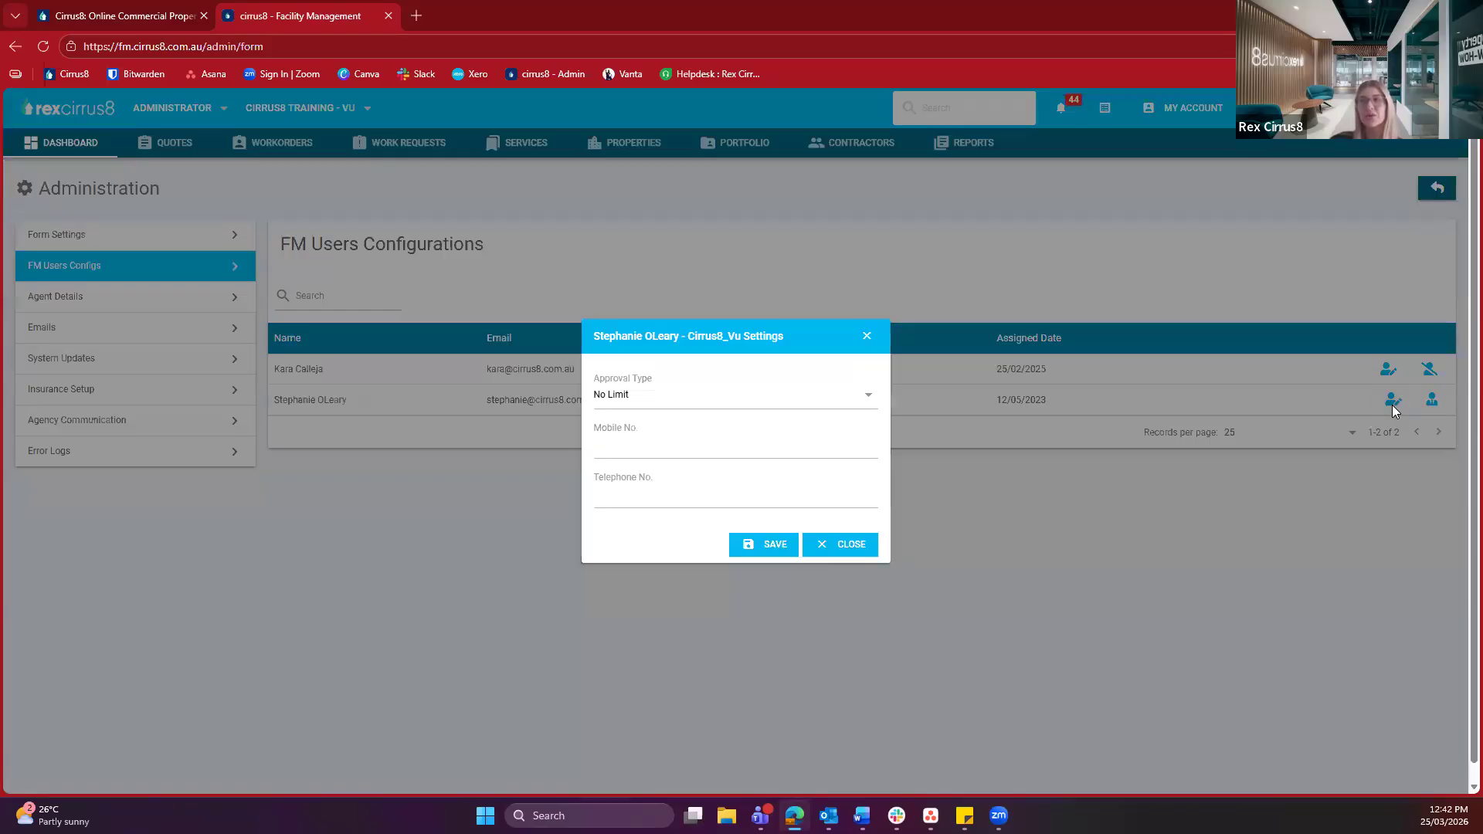
left_click(678, 442)
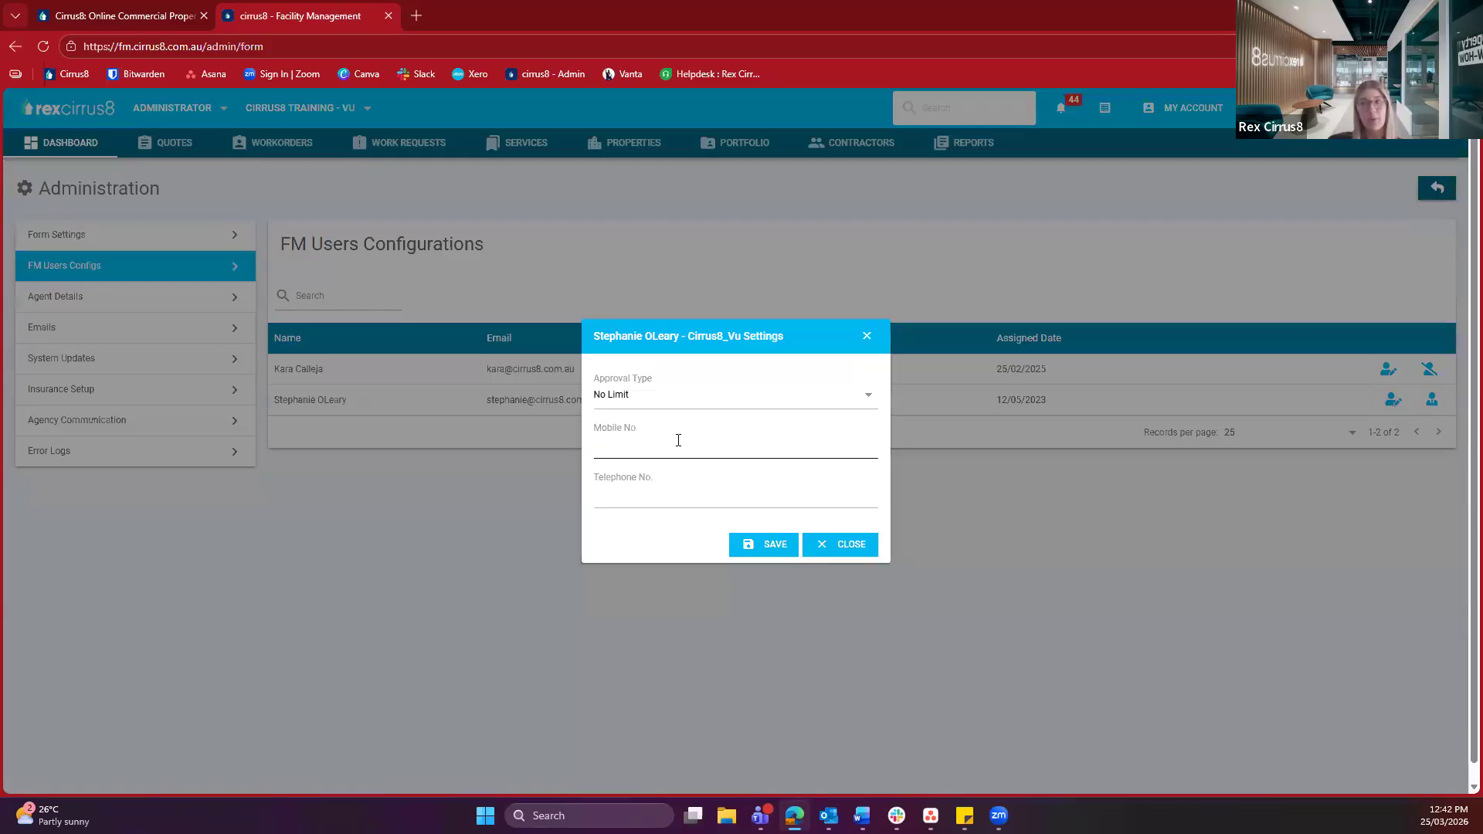
left_click(657, 493)
left_click(588, 390)
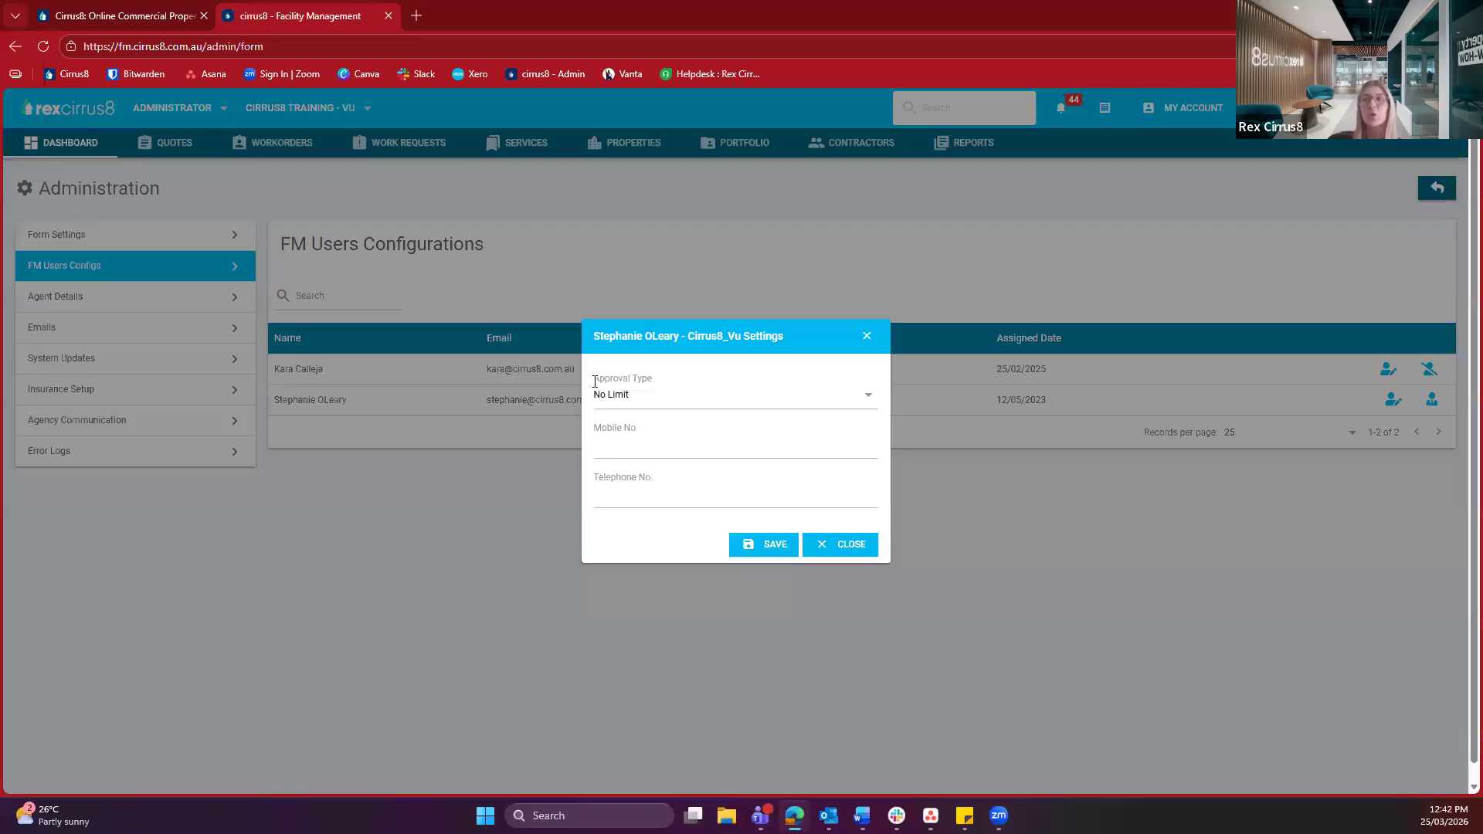
left_click(672, 367)
left_click(673, 359)
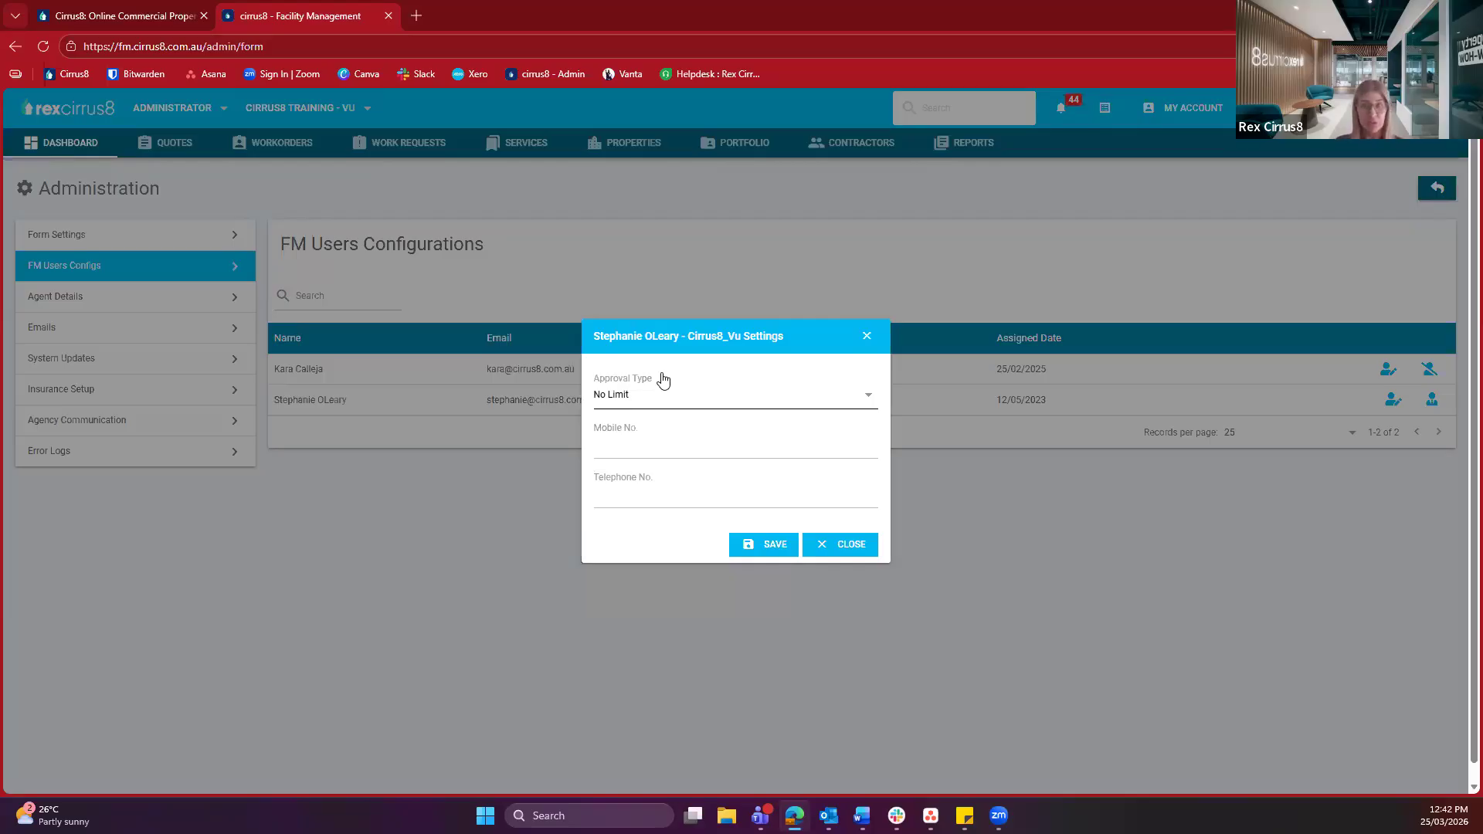
left_click(662, 383)
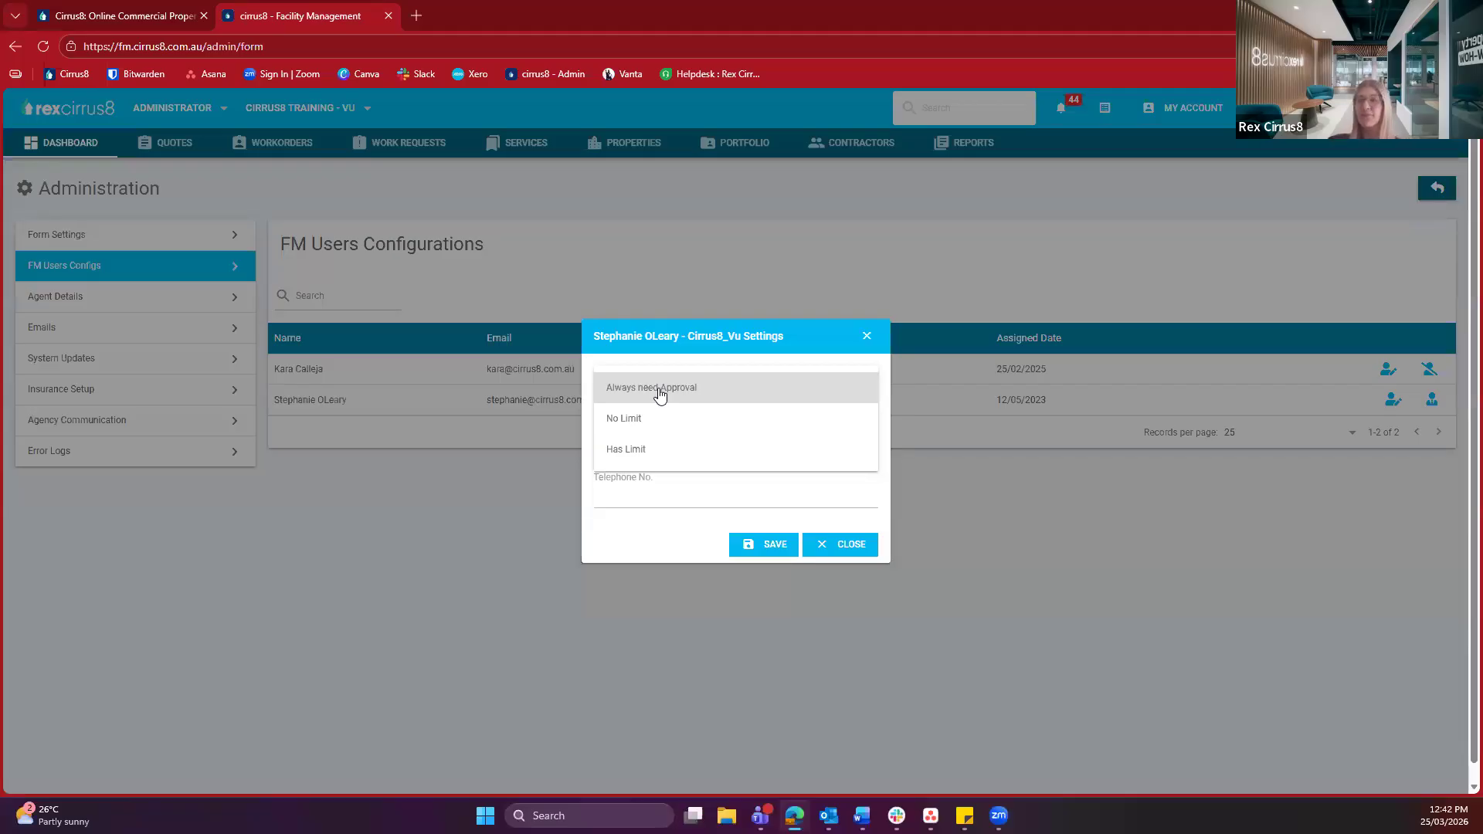
left_click(643, 449)
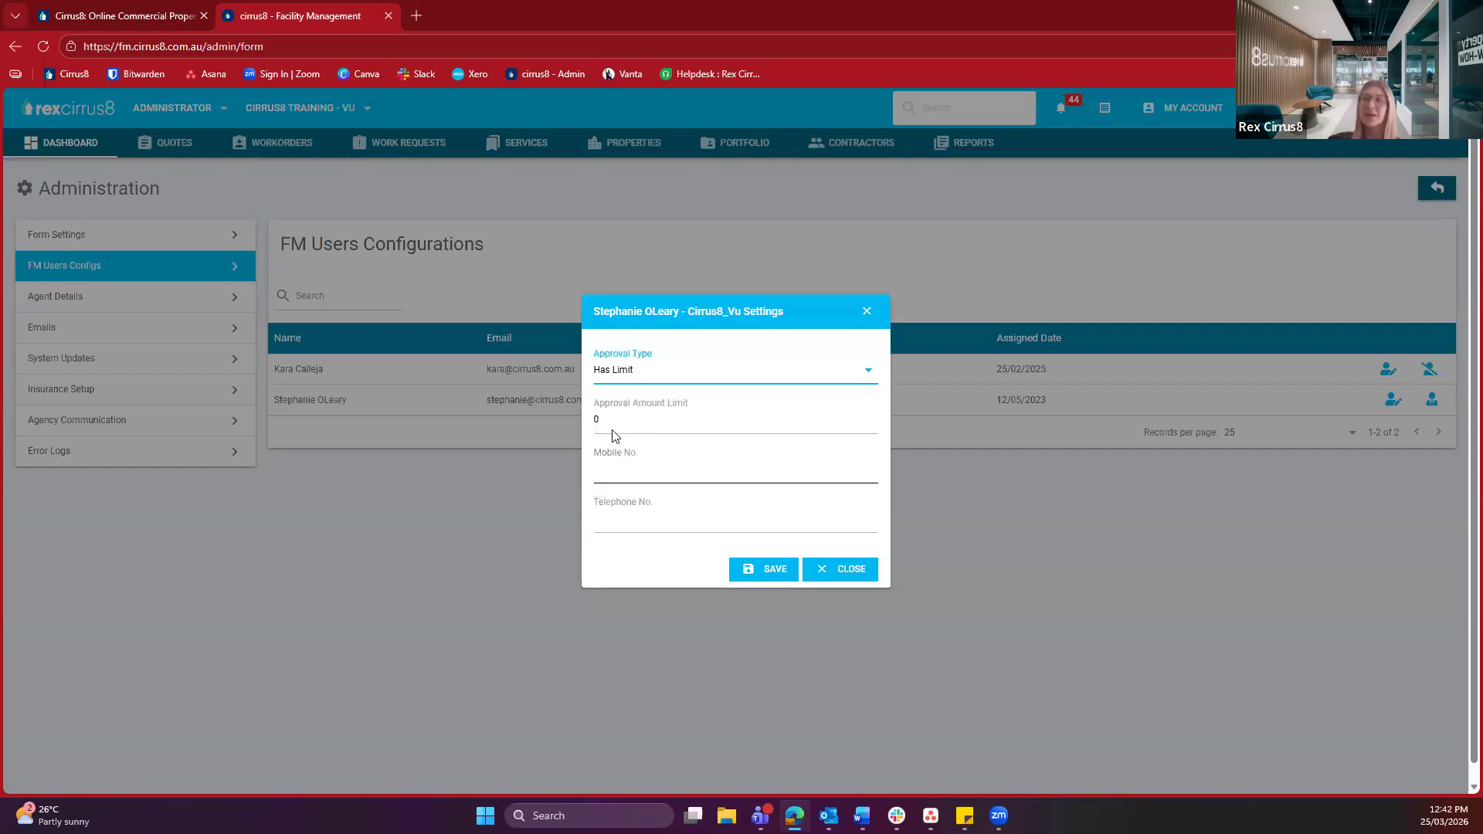
left_click(664, 420)
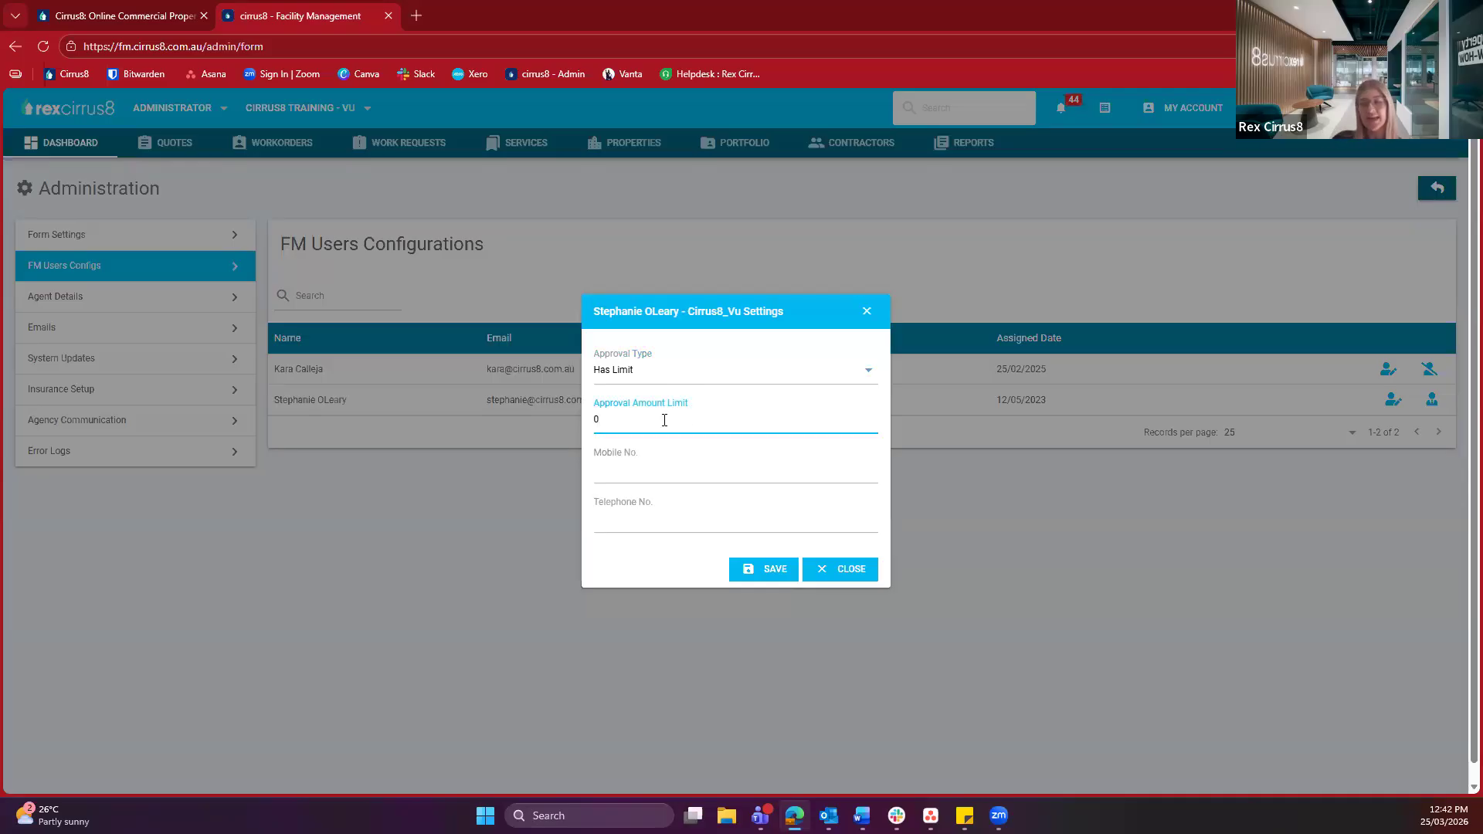
key("BackSpace")
type("1000")
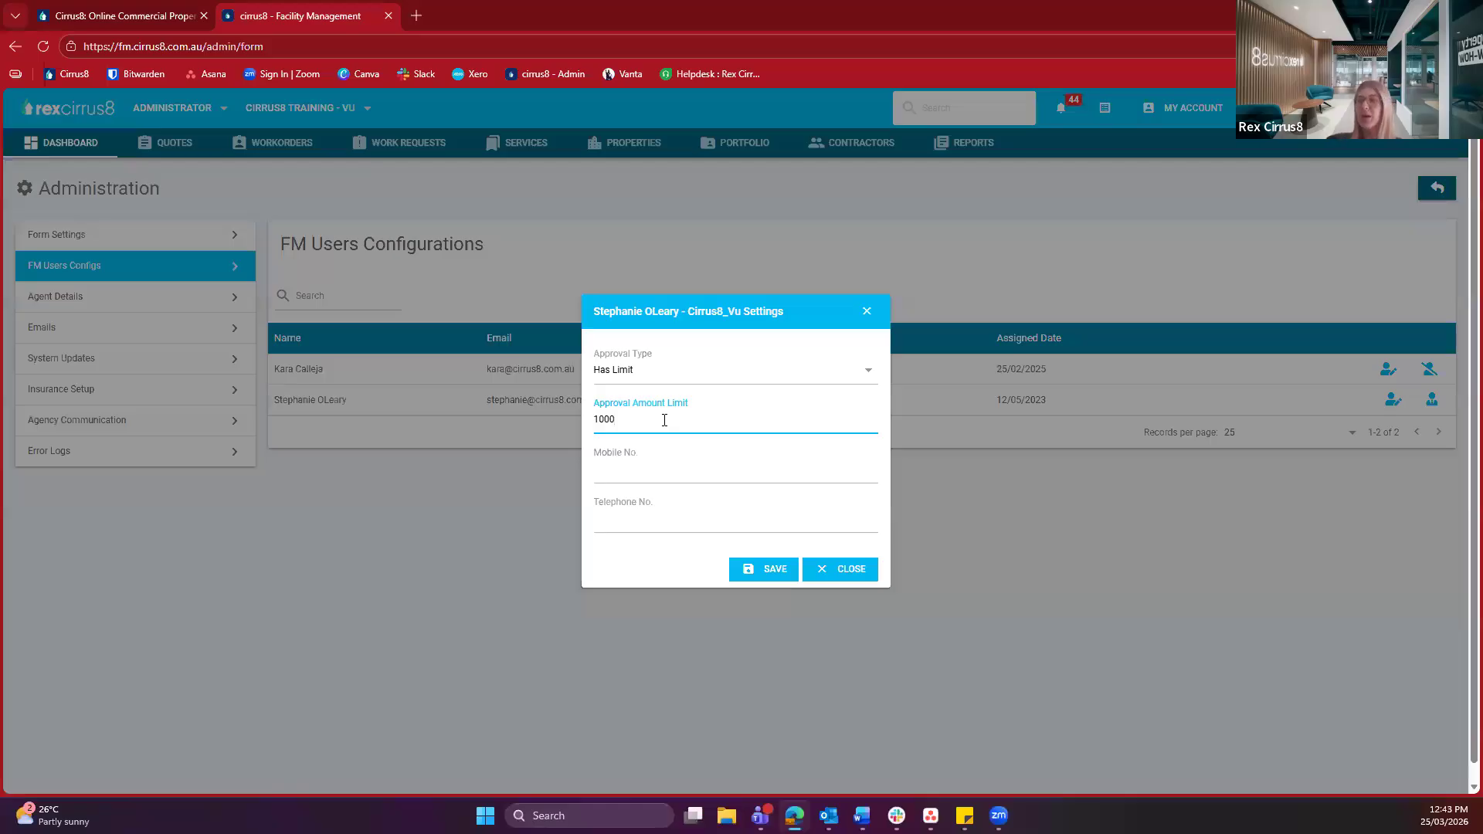
left_click(678, 378)
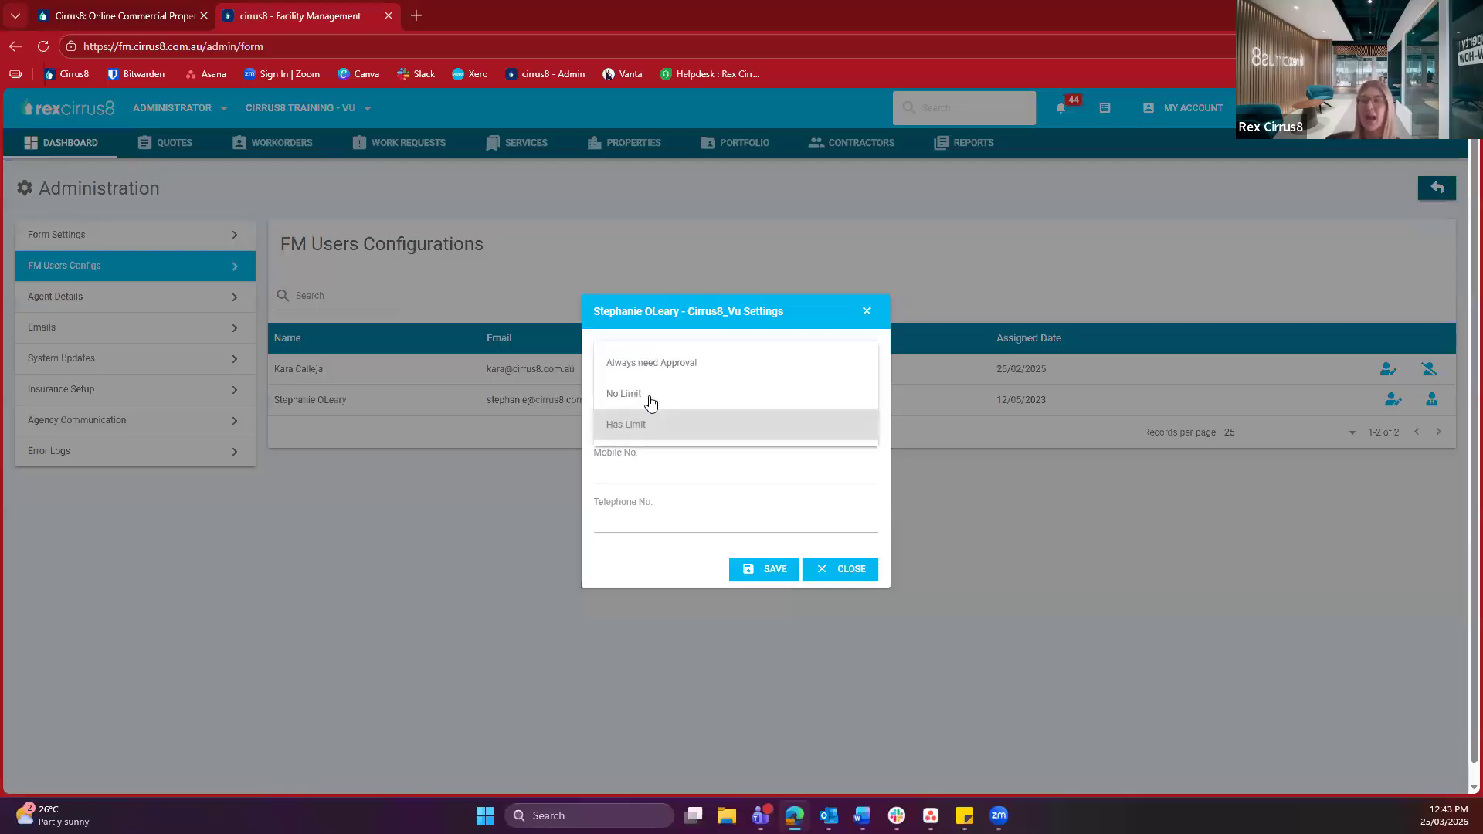
left_click(627, 398)
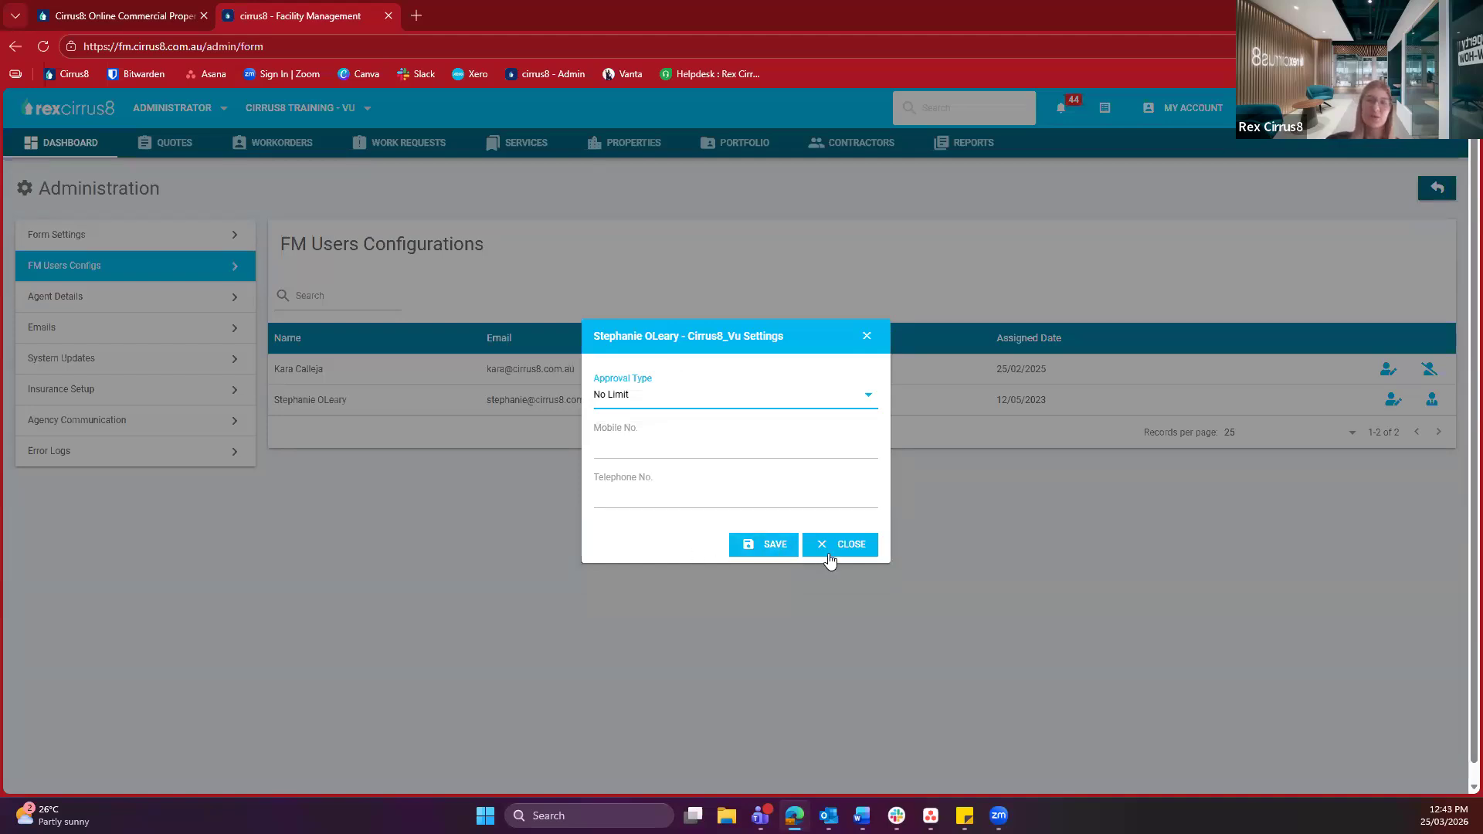
left_click(794, 546)
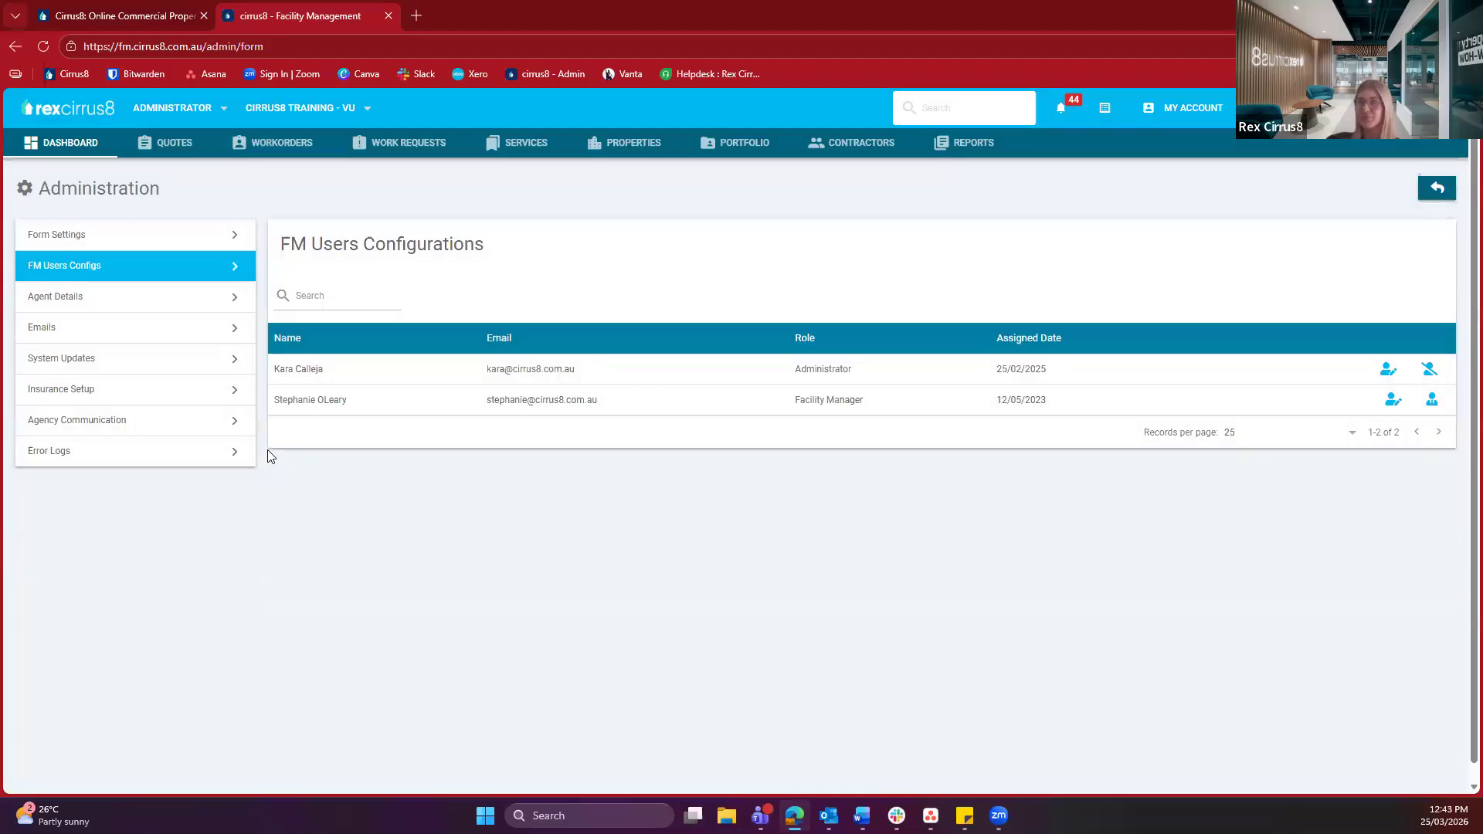
Go to Agent Details and view its Addresses, Logo and Terms sections in turn
left_click(154, 298)
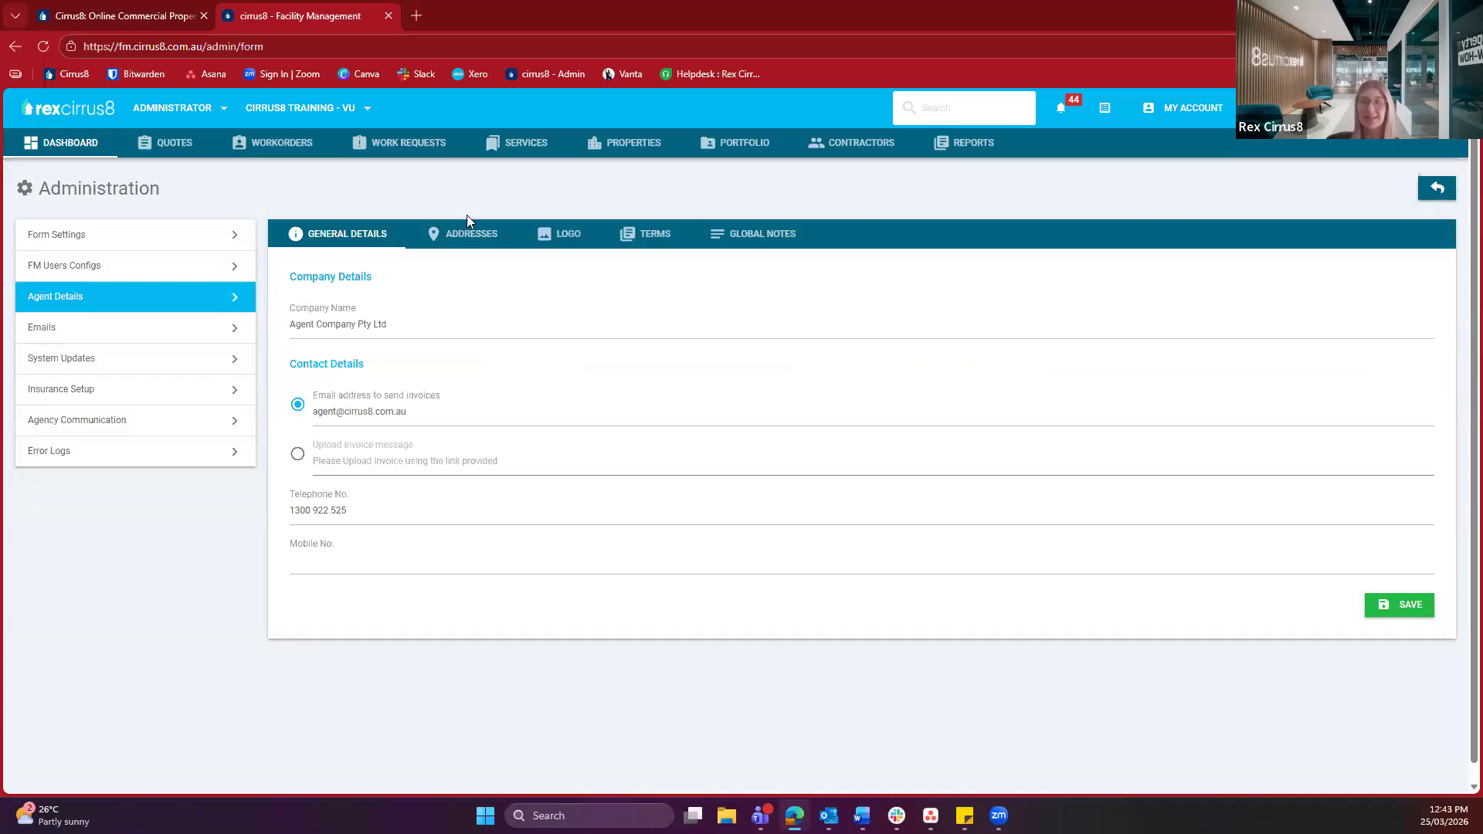
left_click(469, 240)
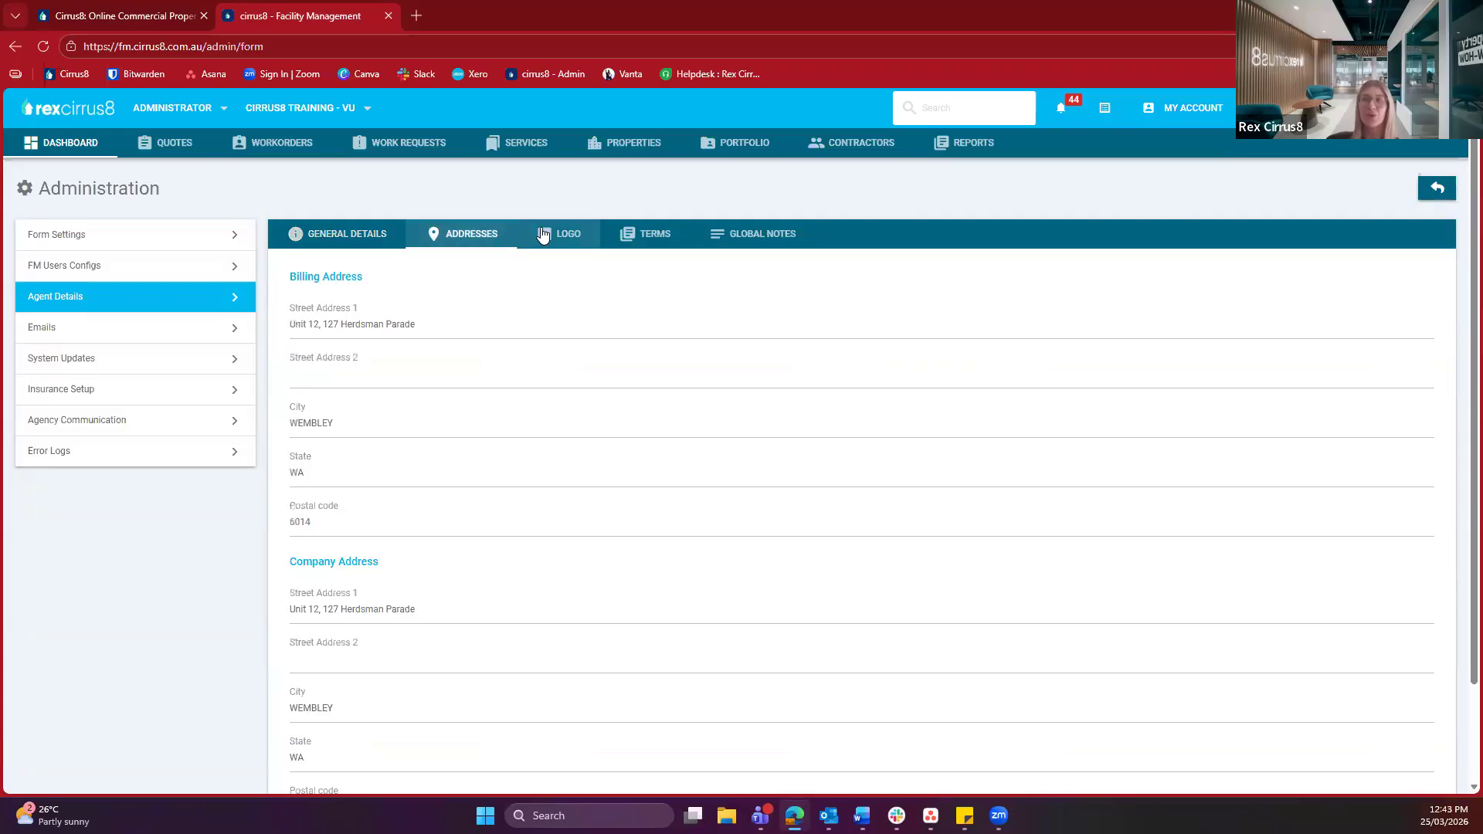
left_click(542, 234)
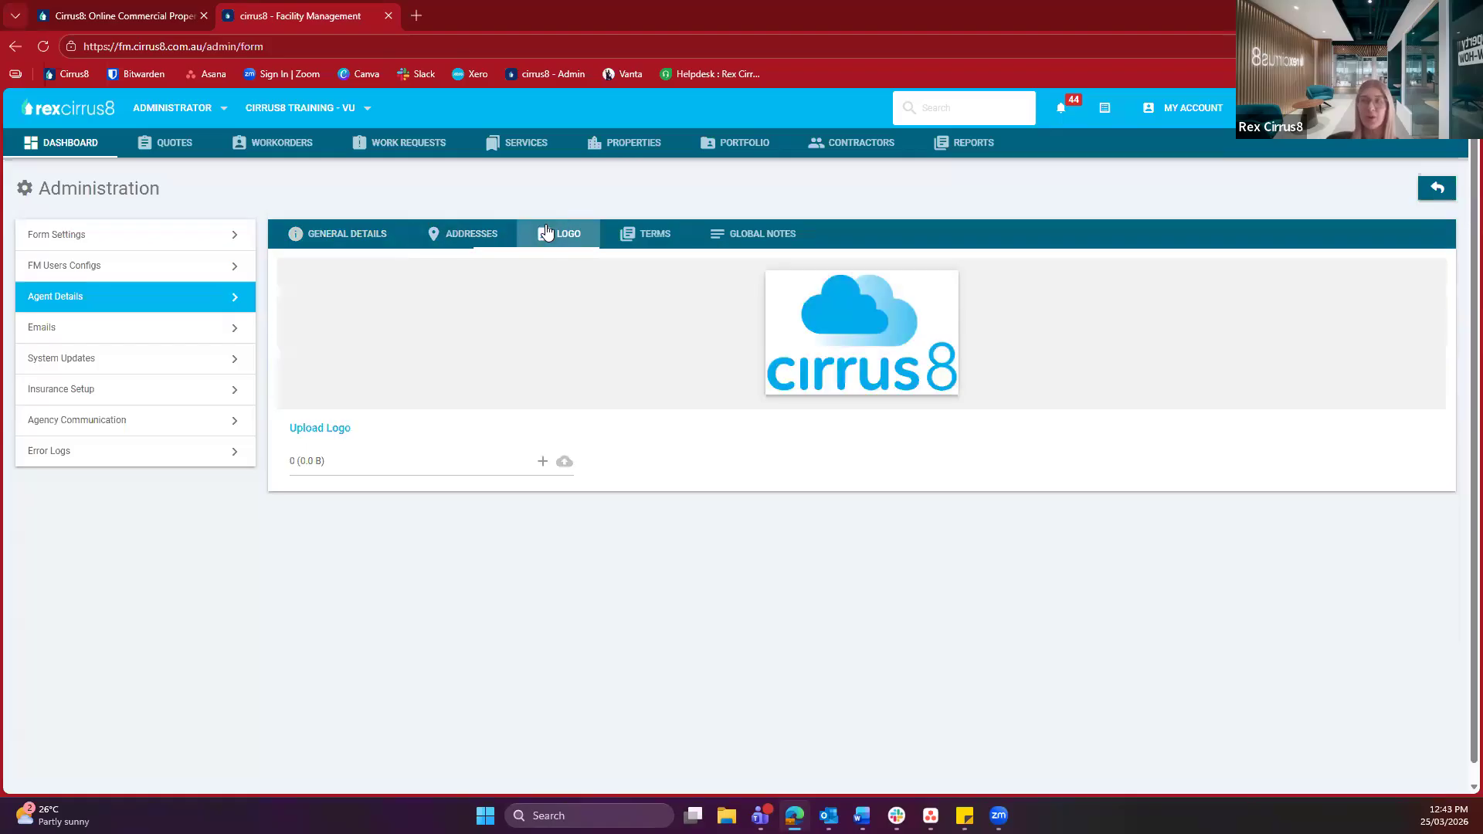
left_click(652, 239)
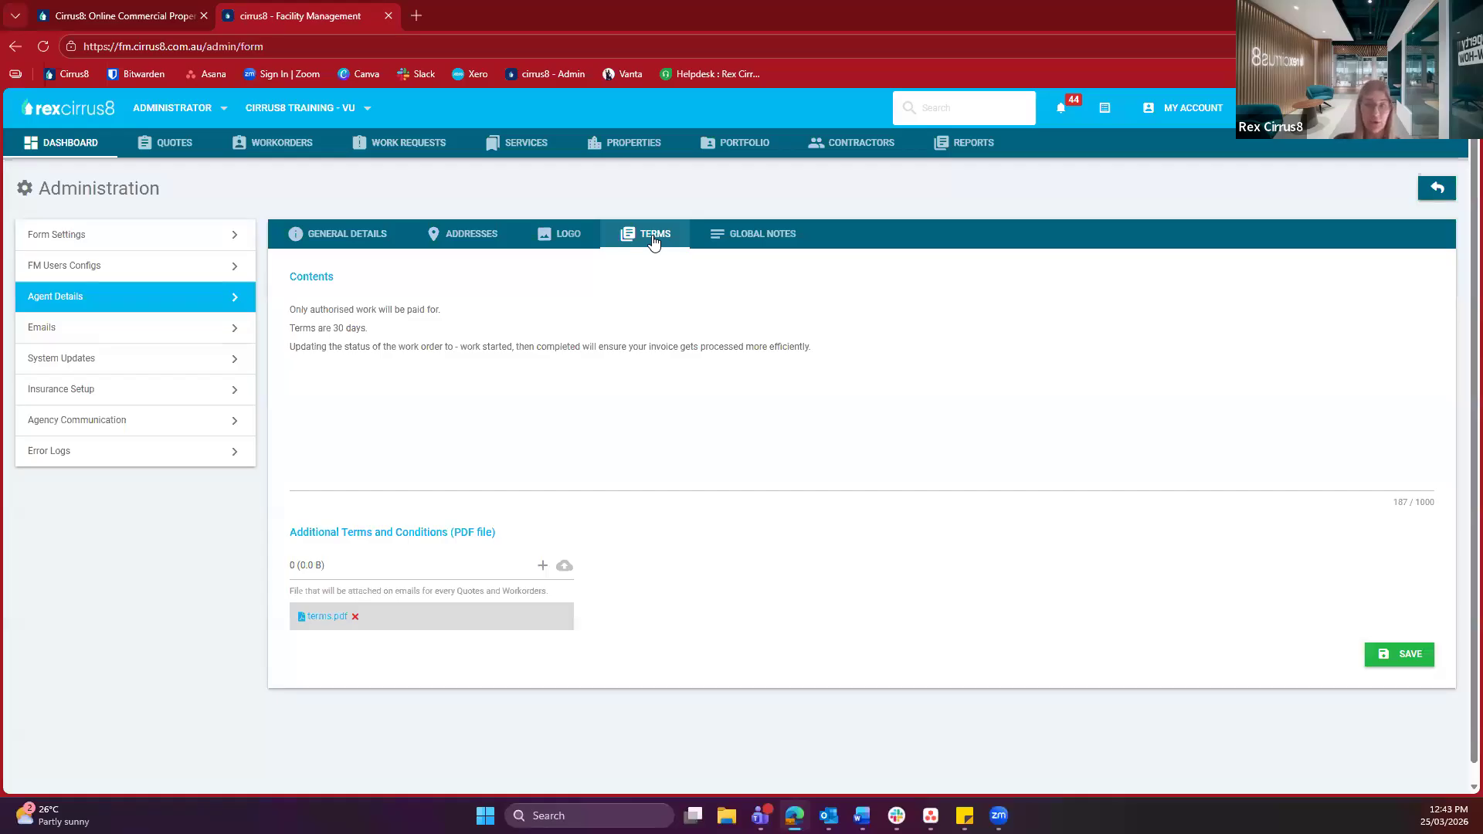
left_click(374, 324)
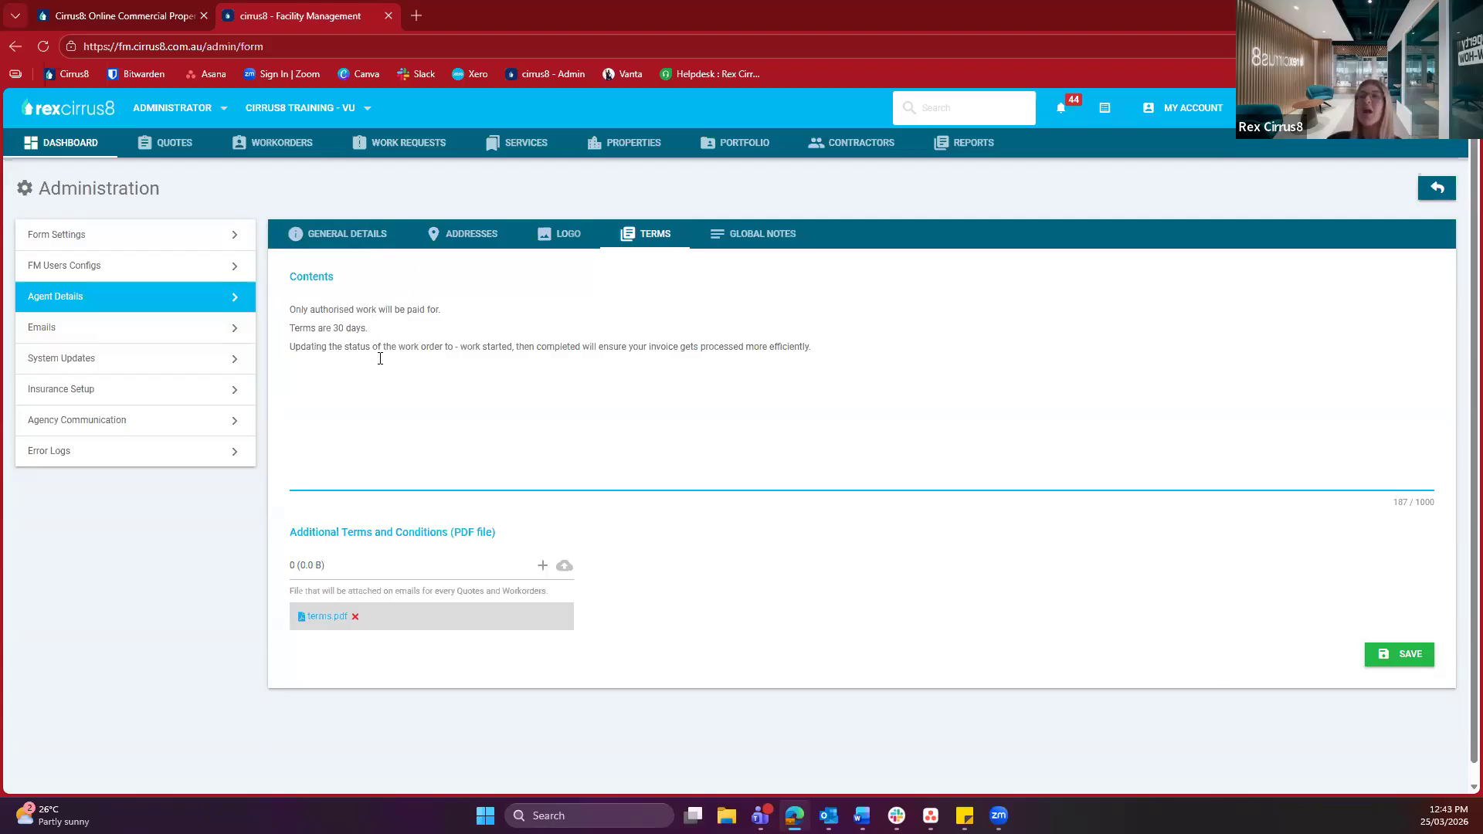
left_click_drag(296, 532, 503, 532)
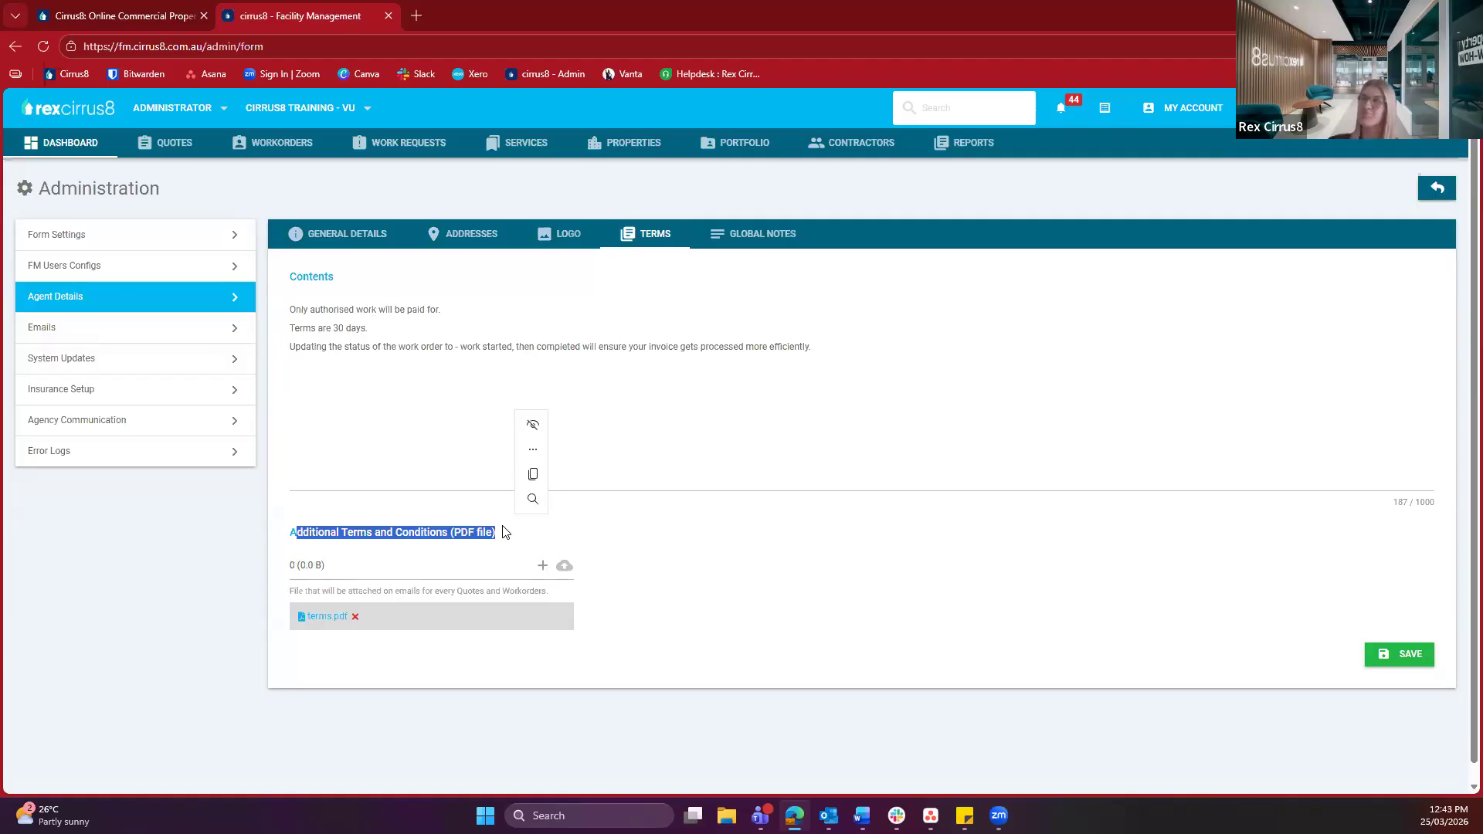
left_click(662, 511)
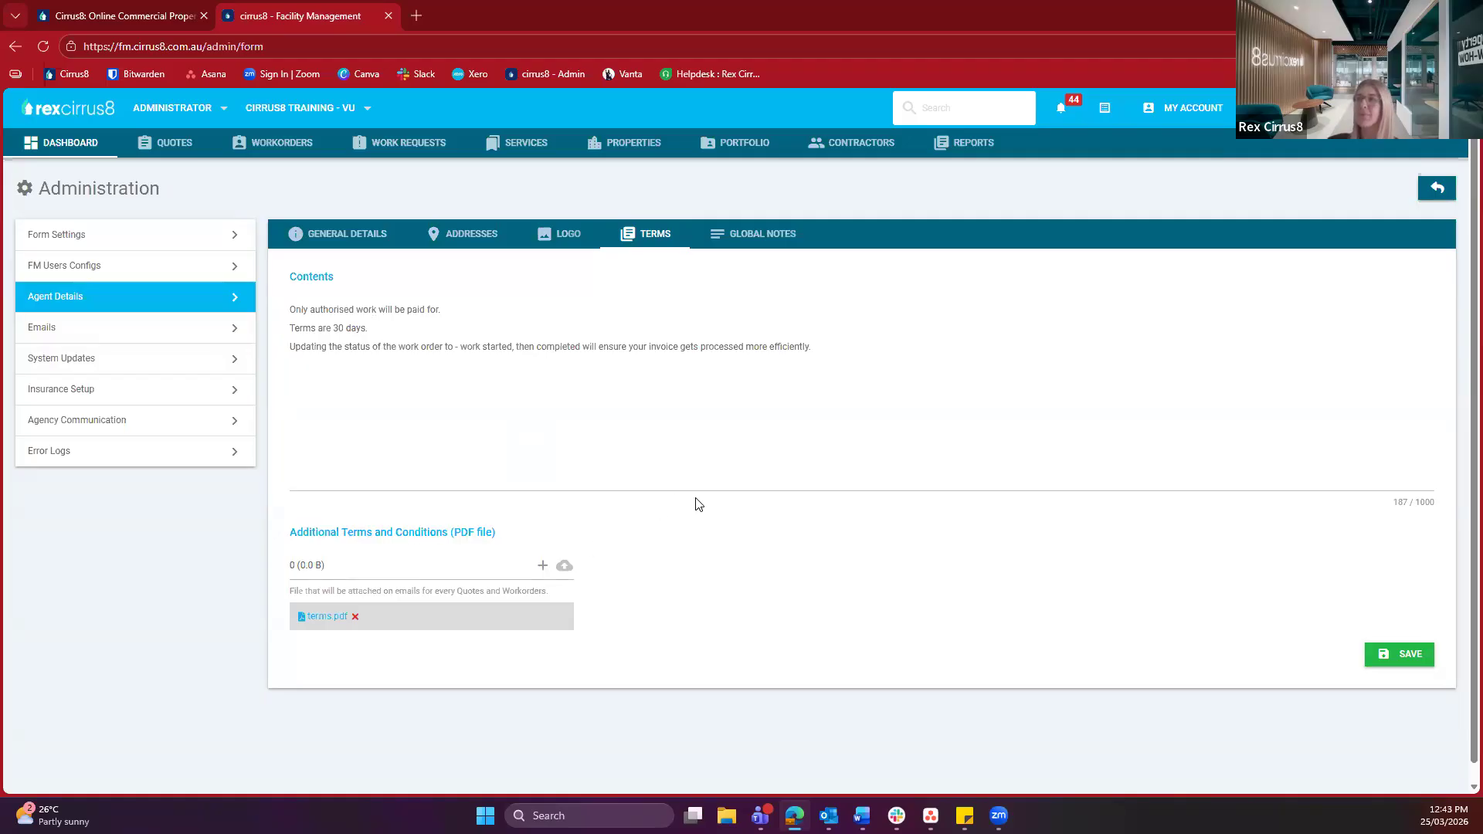
View the Global Notes under Agent Details, then go to the Emails administration settings
left_click(737, 245)
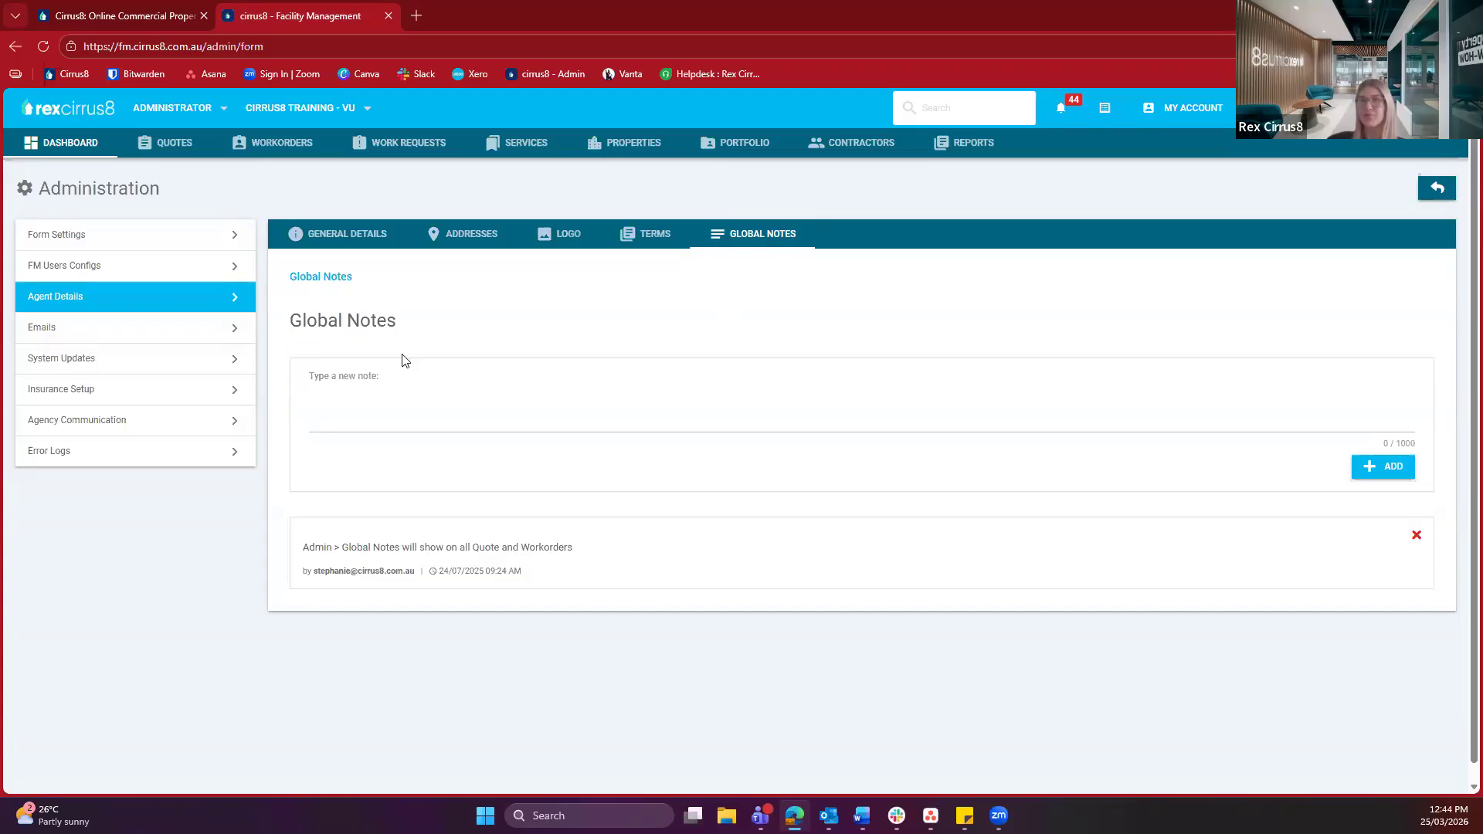
left_click(204, 338)
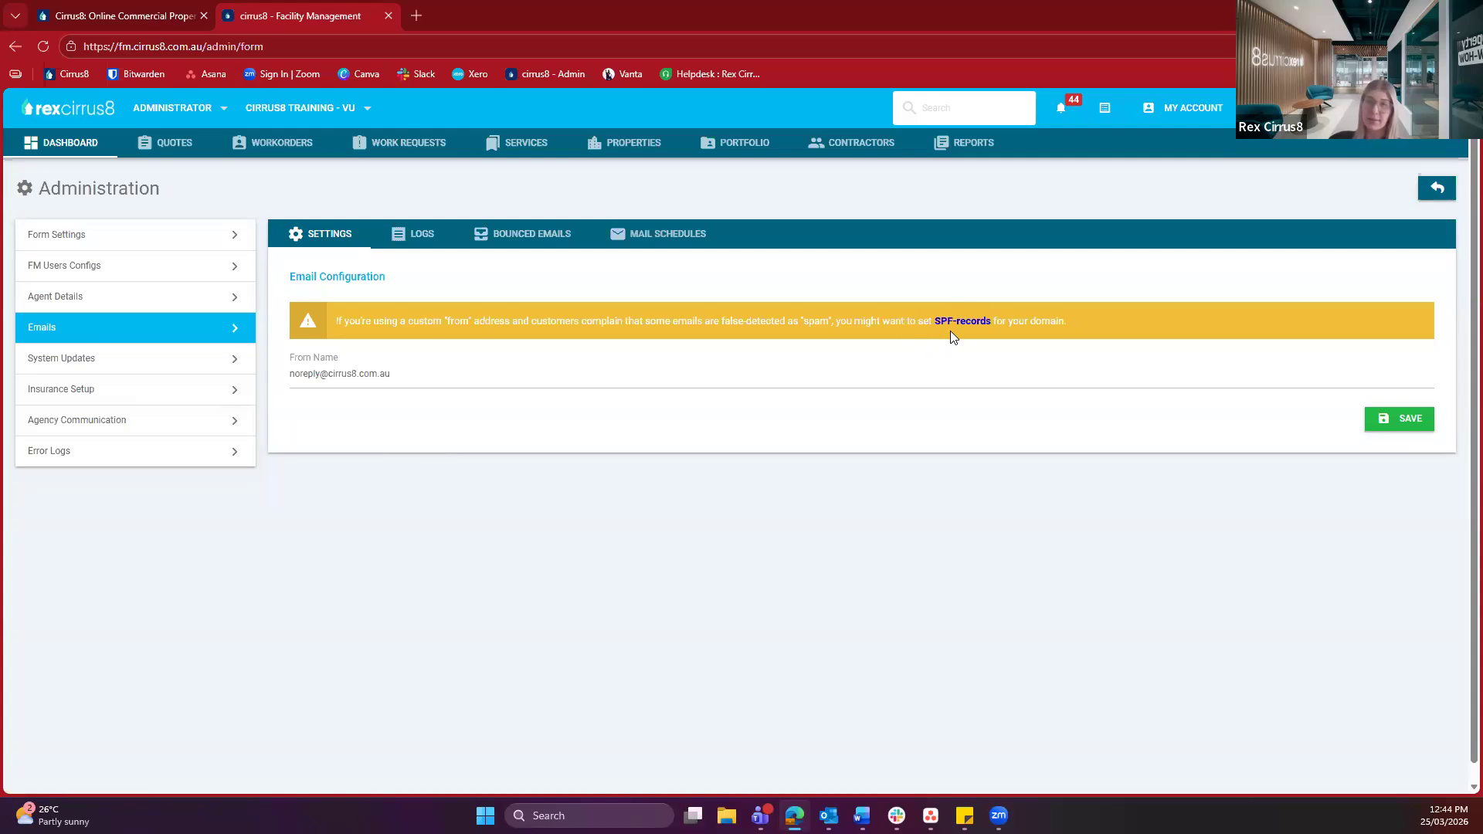
Show the email Logs, listing workorder emails by contractor, mostly with Fail status
left_click(417, 245)
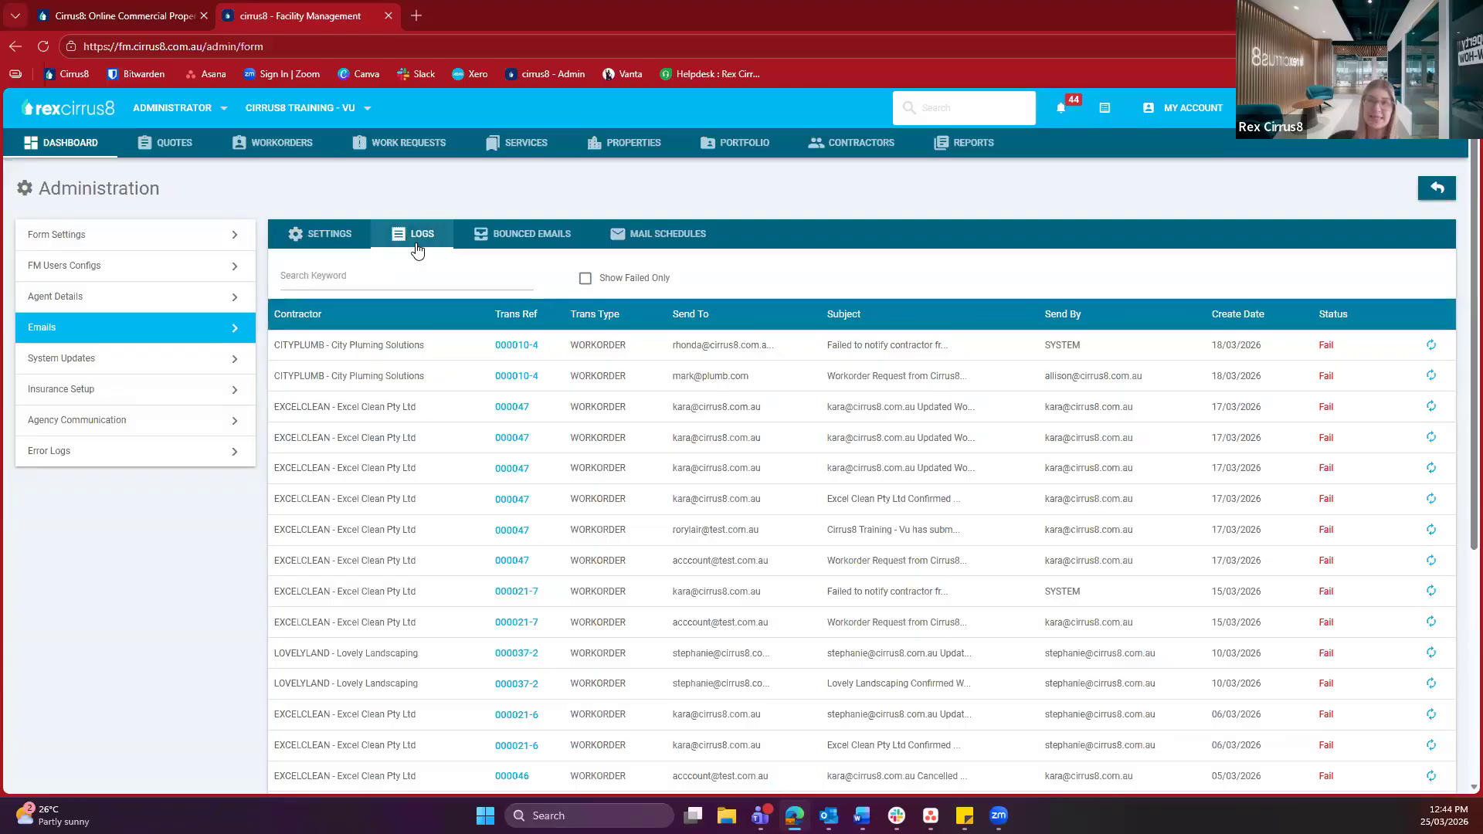
Focus the Search Keyword field, then view the empty Bounced Emails list
left_click(315, 275)
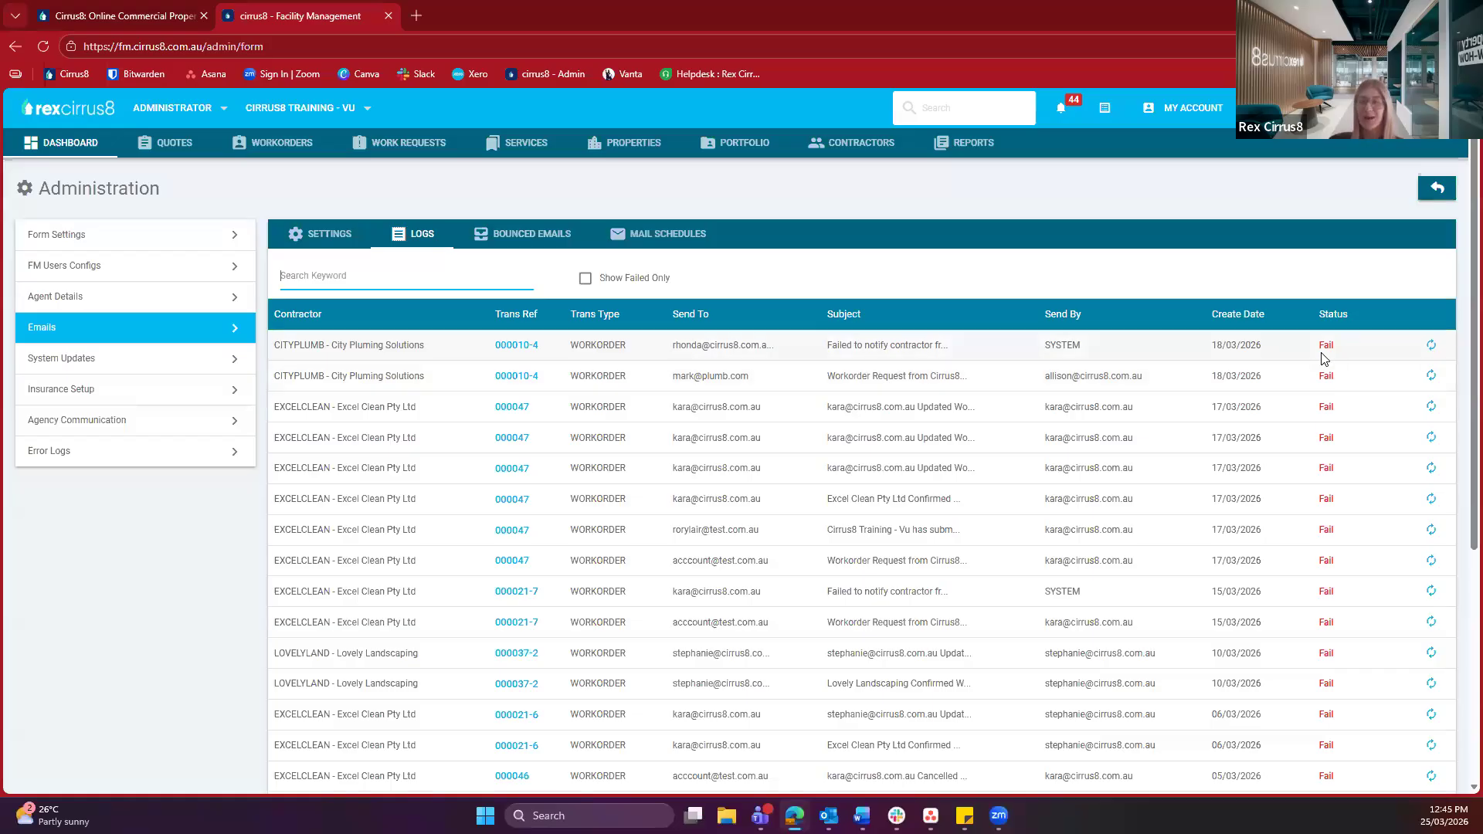
left_click(495, 237)
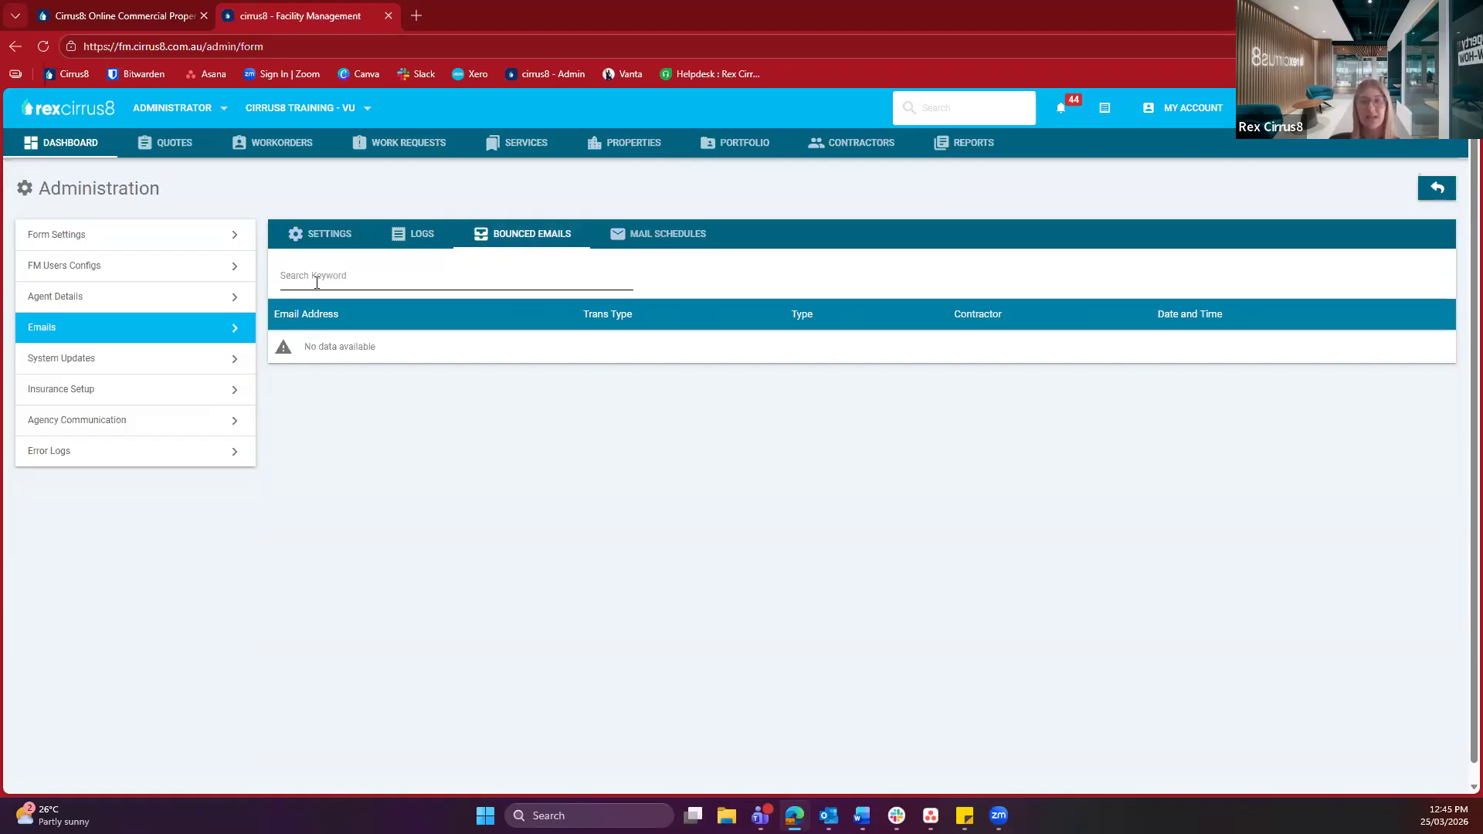
Show Mail Schedules, check the type filter without choosing, and sort the three workorder emails by Type
left_click(669, 251)
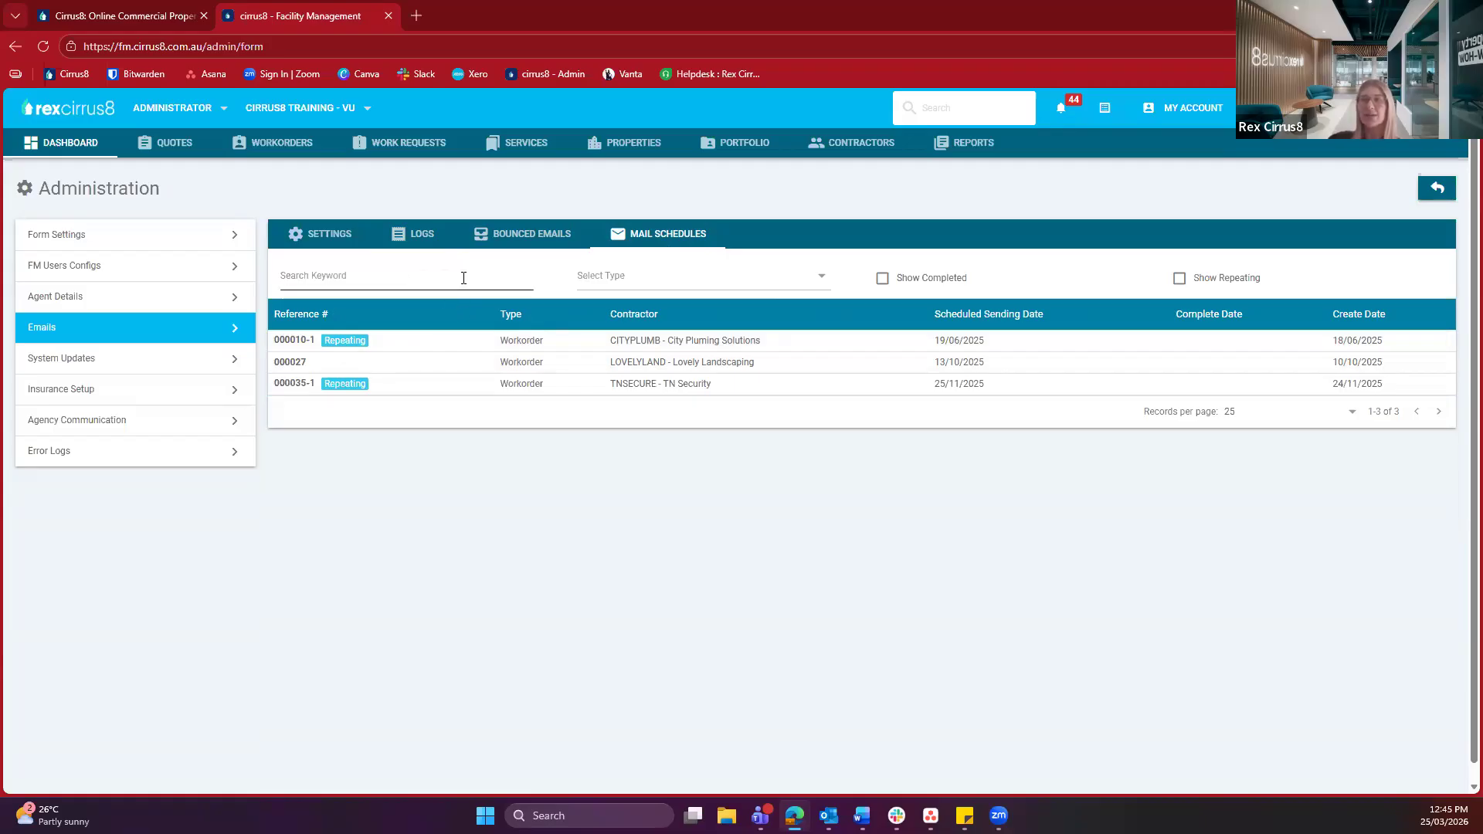
left_click(607, 285)
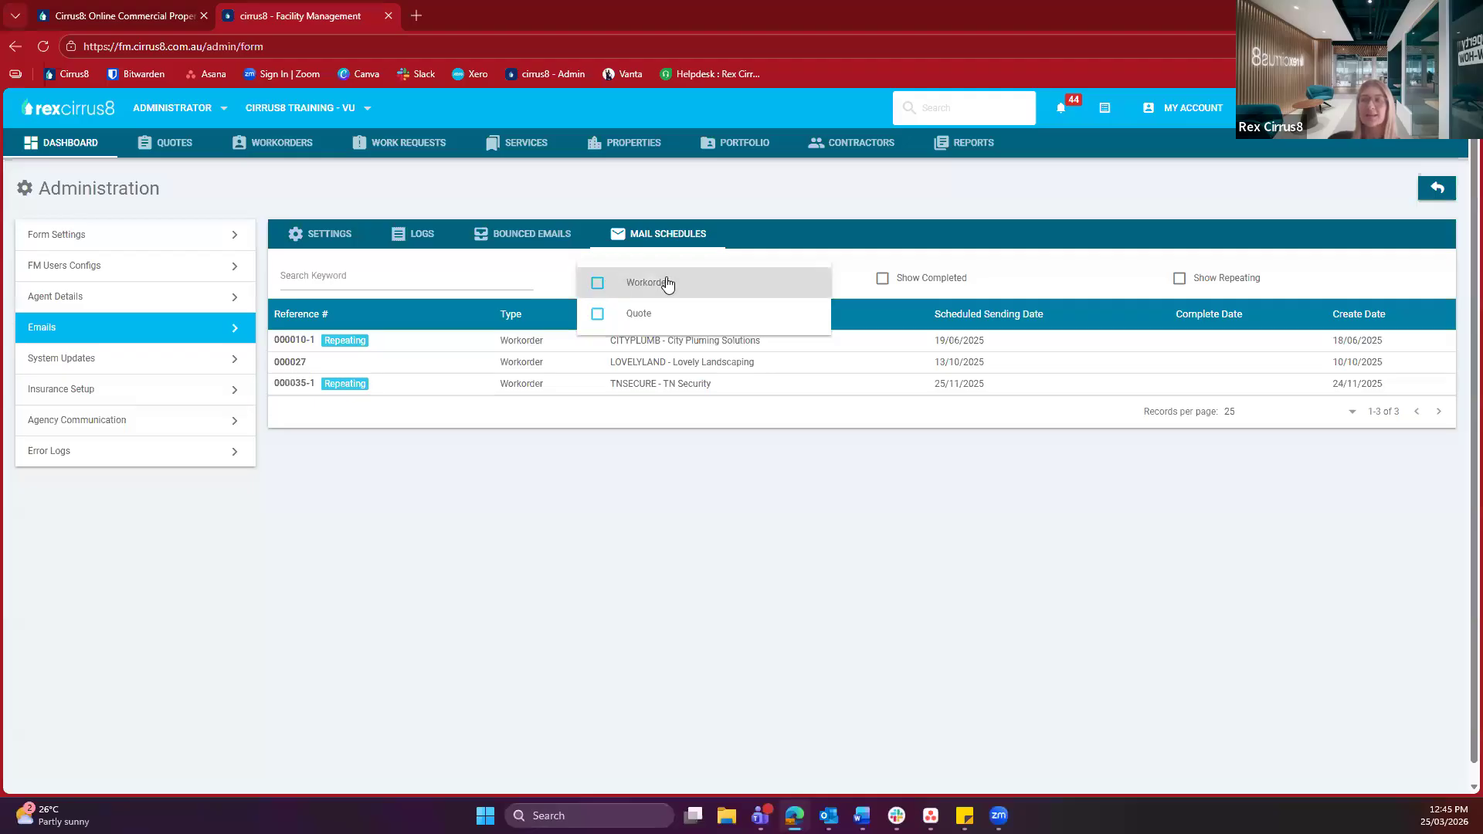
left_click(909, 287)
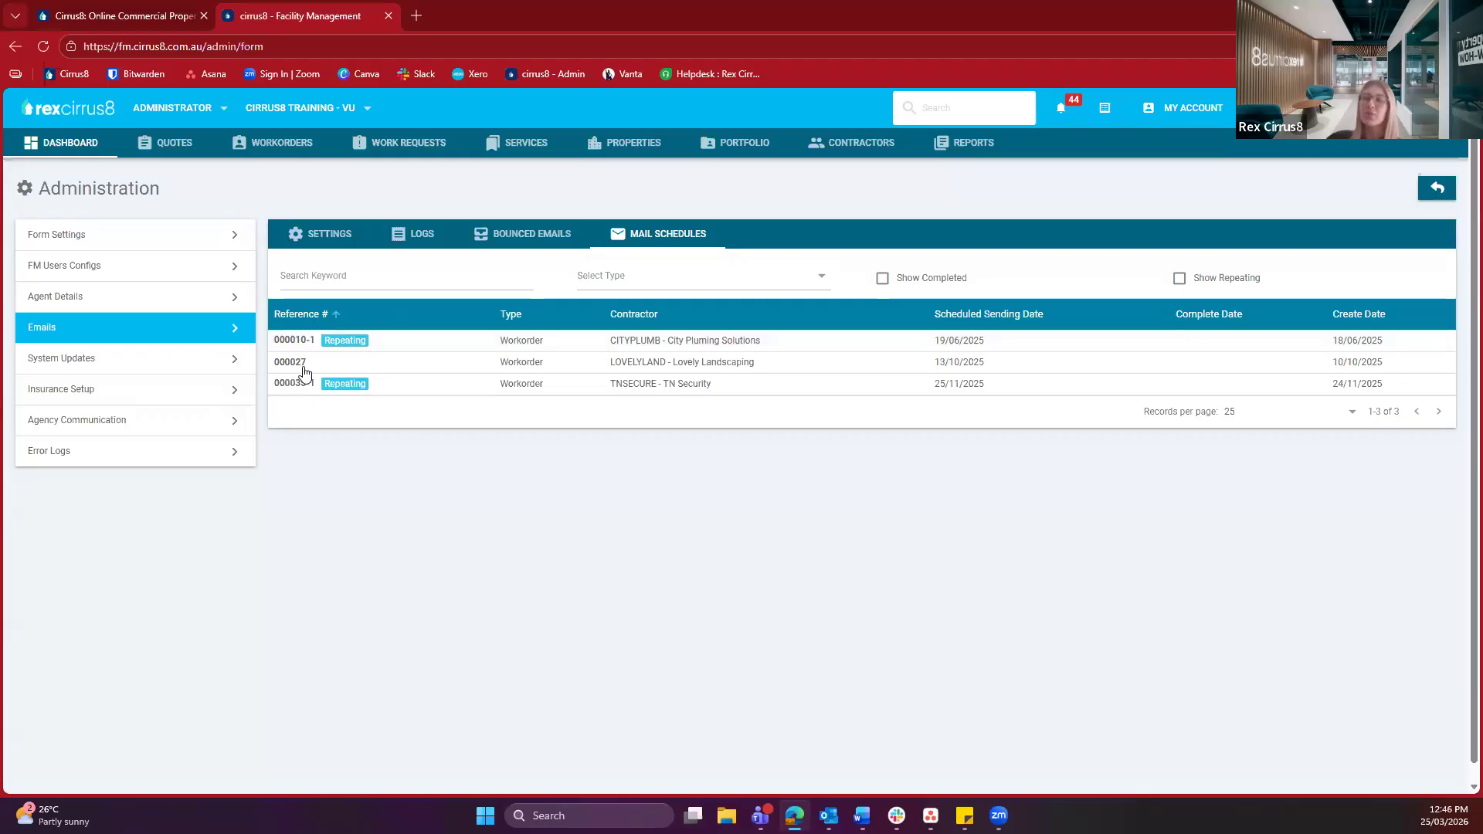
left_click(552, 322)
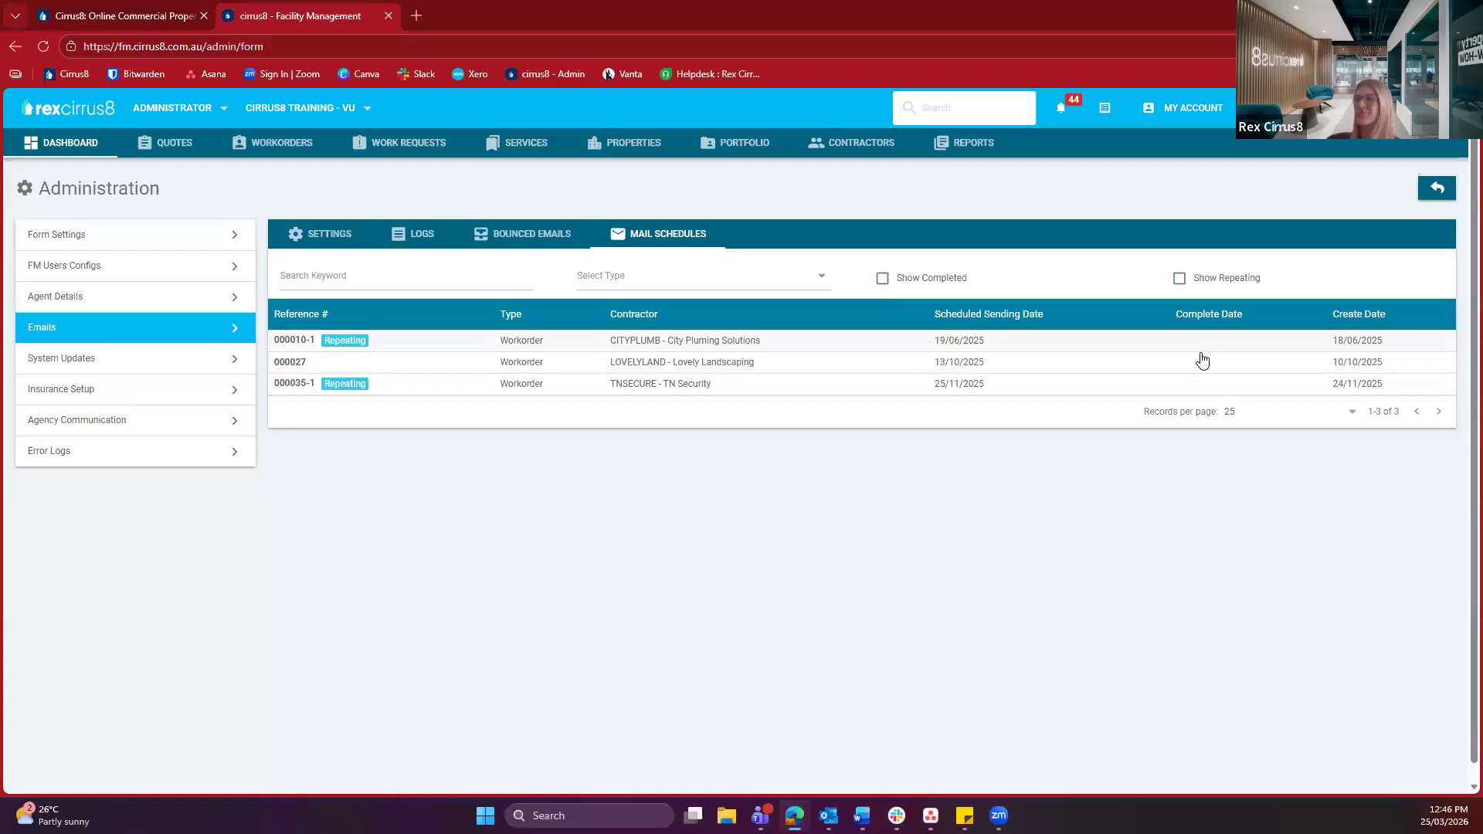
Open Insurance Setup from Administration to list the Workers Comp, Public Liability, PL and Work Cover templates
left_click(232, 403)
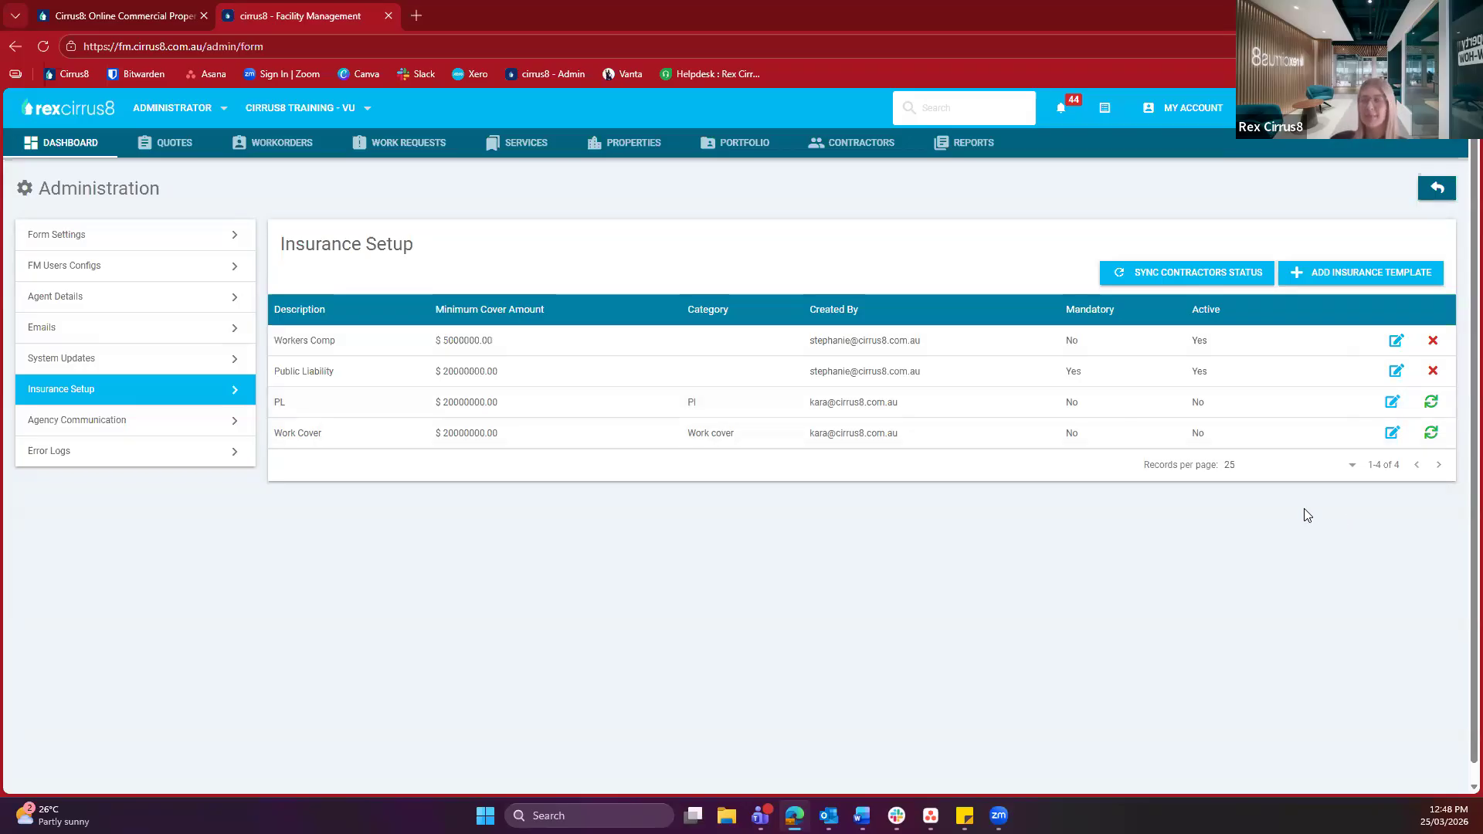
Add a new insurance template with description Workers Comp and minimum limit 10000000
left_click(1342, 270)
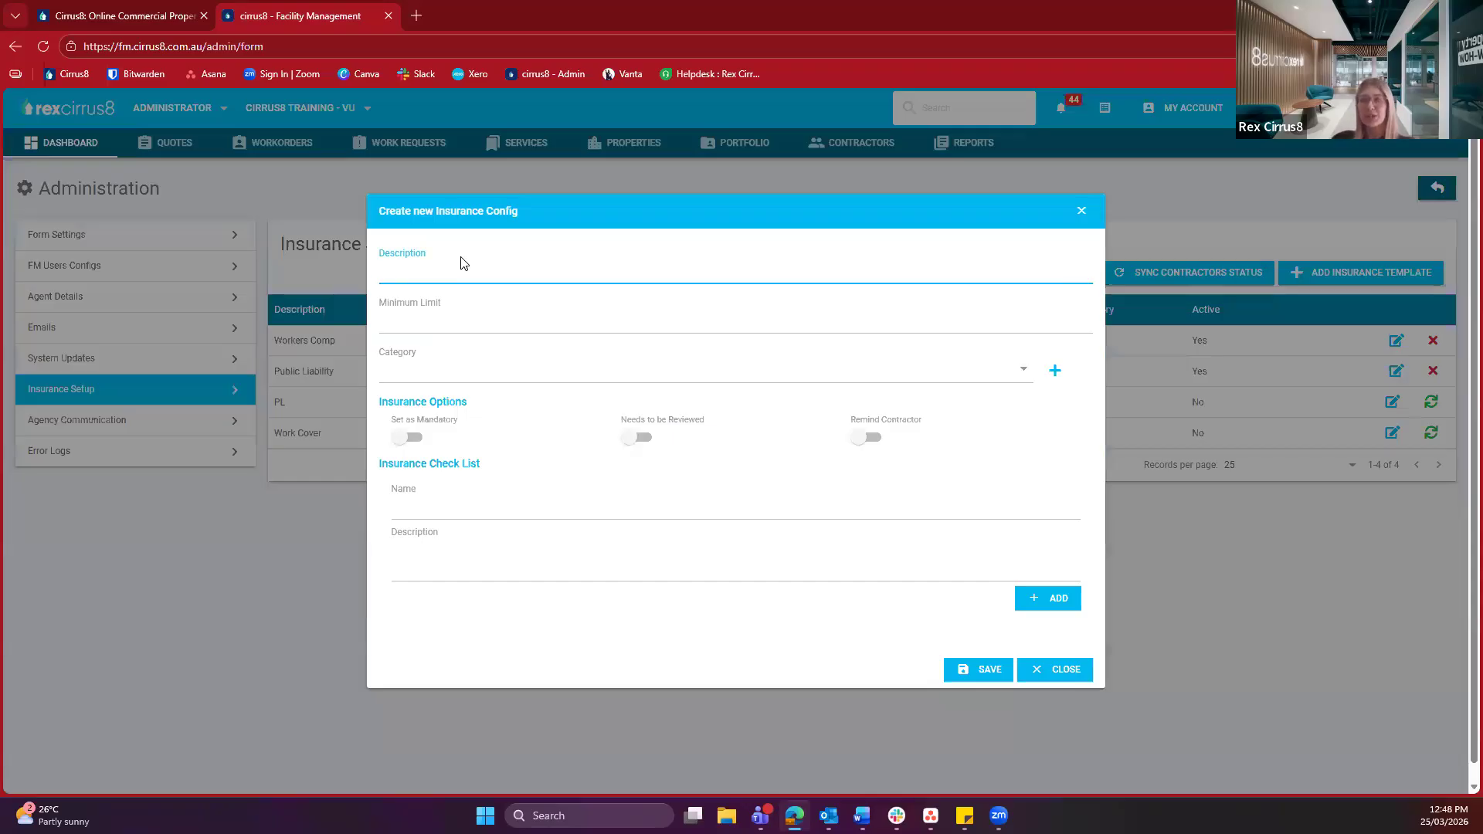
type("W")
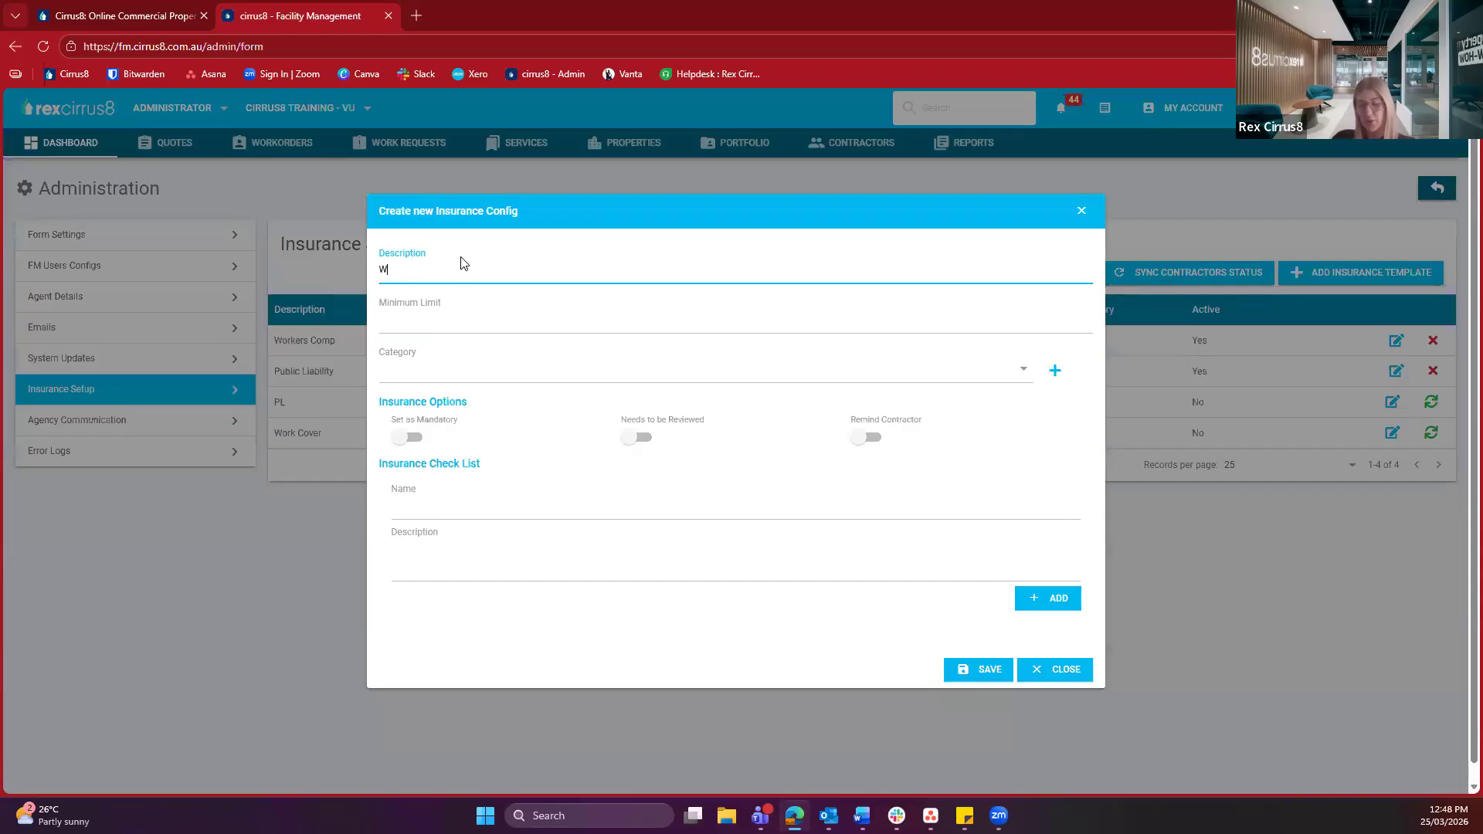
type("orkers Comp")
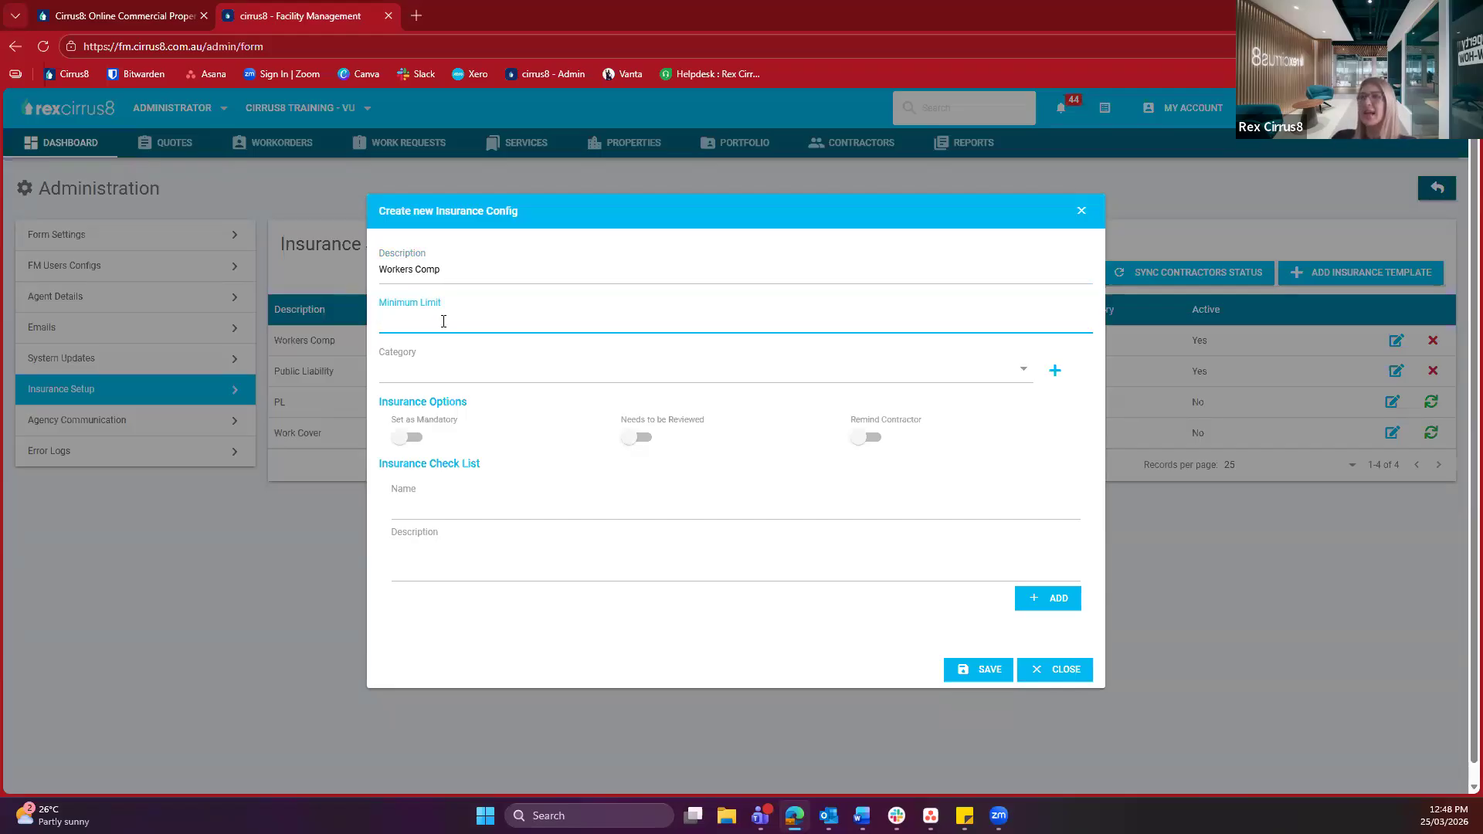
type("10000000")
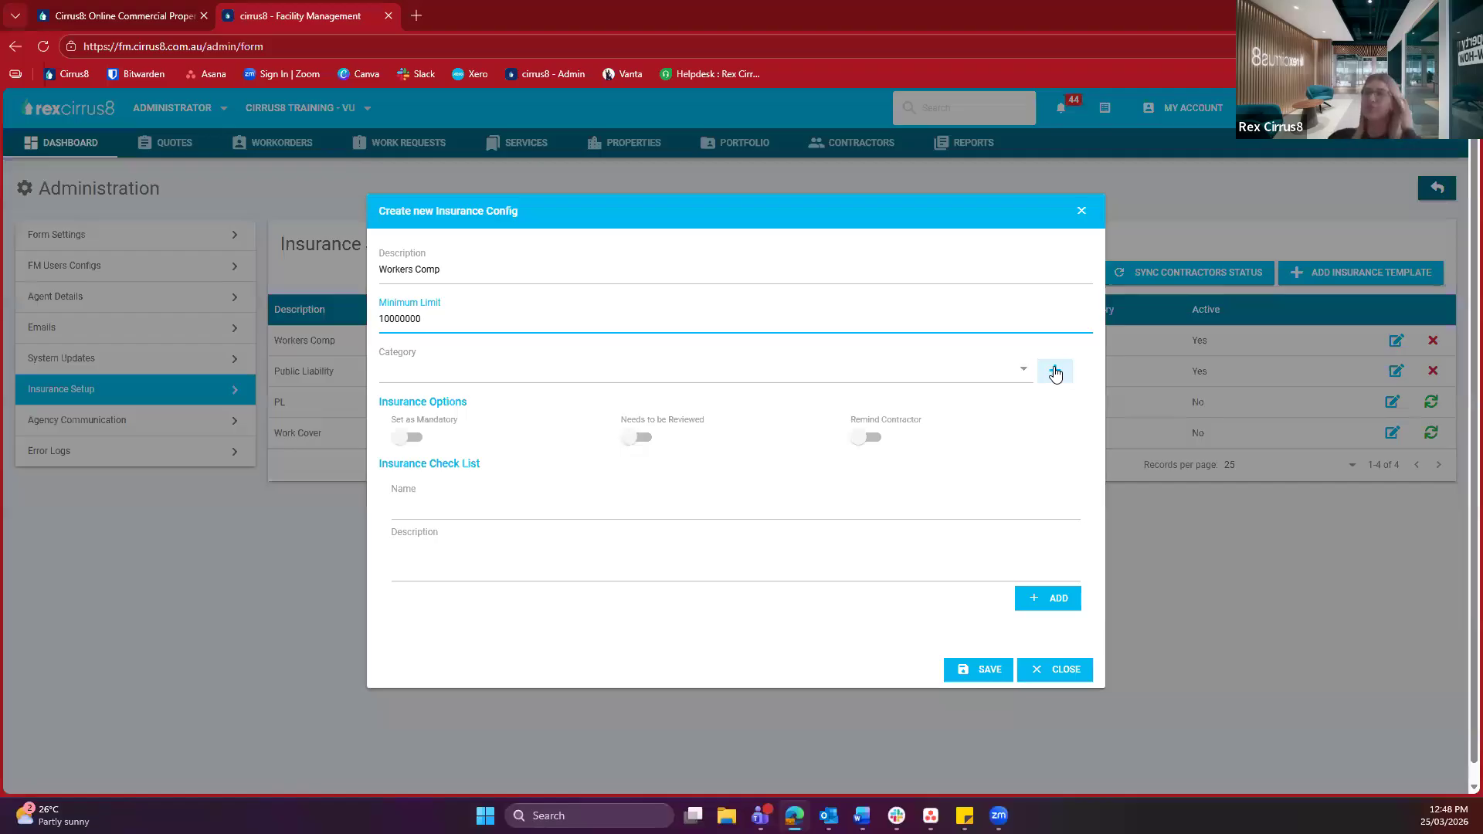
Try the Mandatory and Needs to be Reviewed toggles, leave both off, and turn Remind Contractor on
left_click_drag(371, 407, 473, 413)
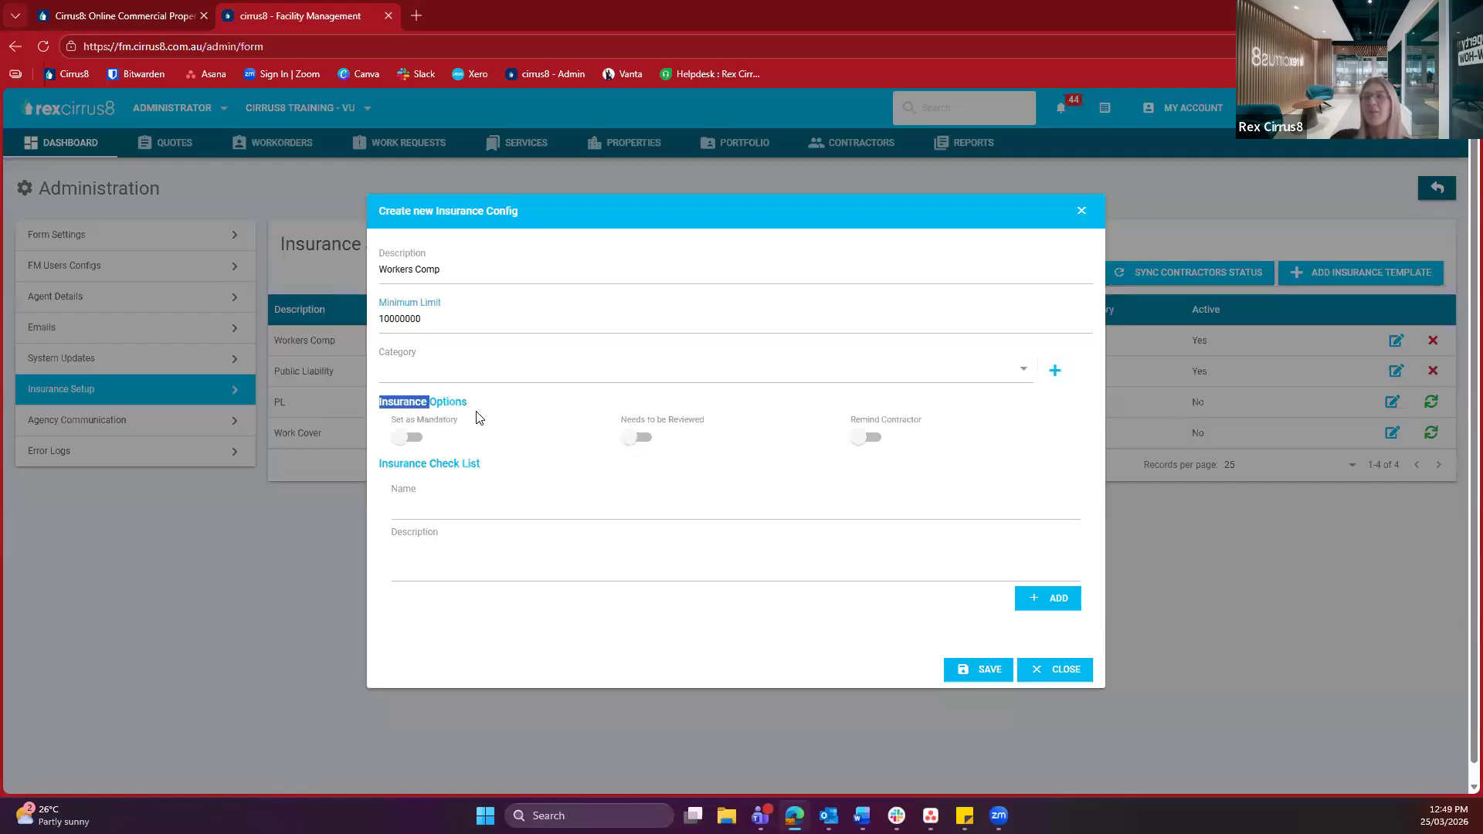
left_click(477, 418)
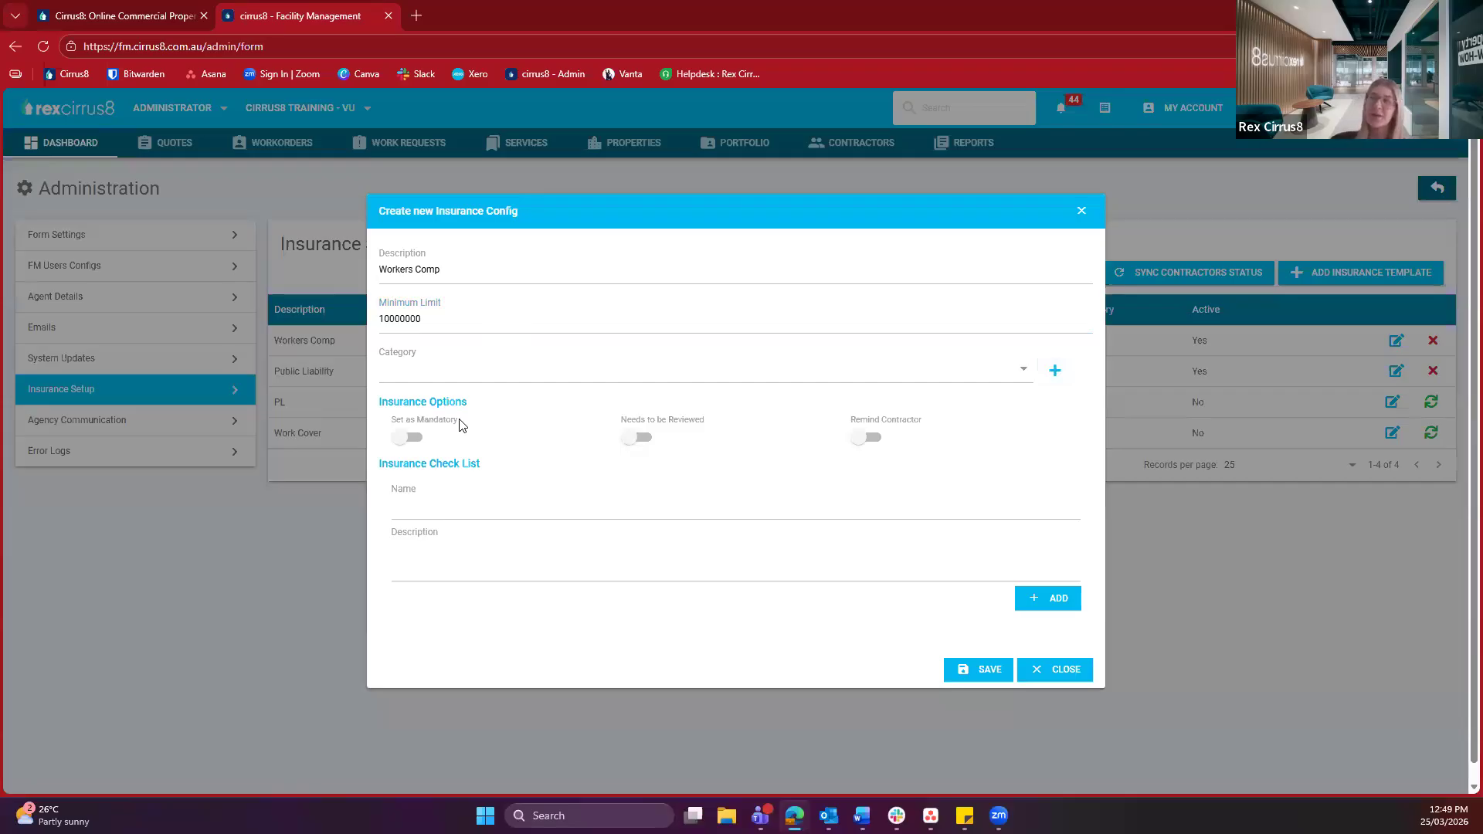
left_click(420, 443)
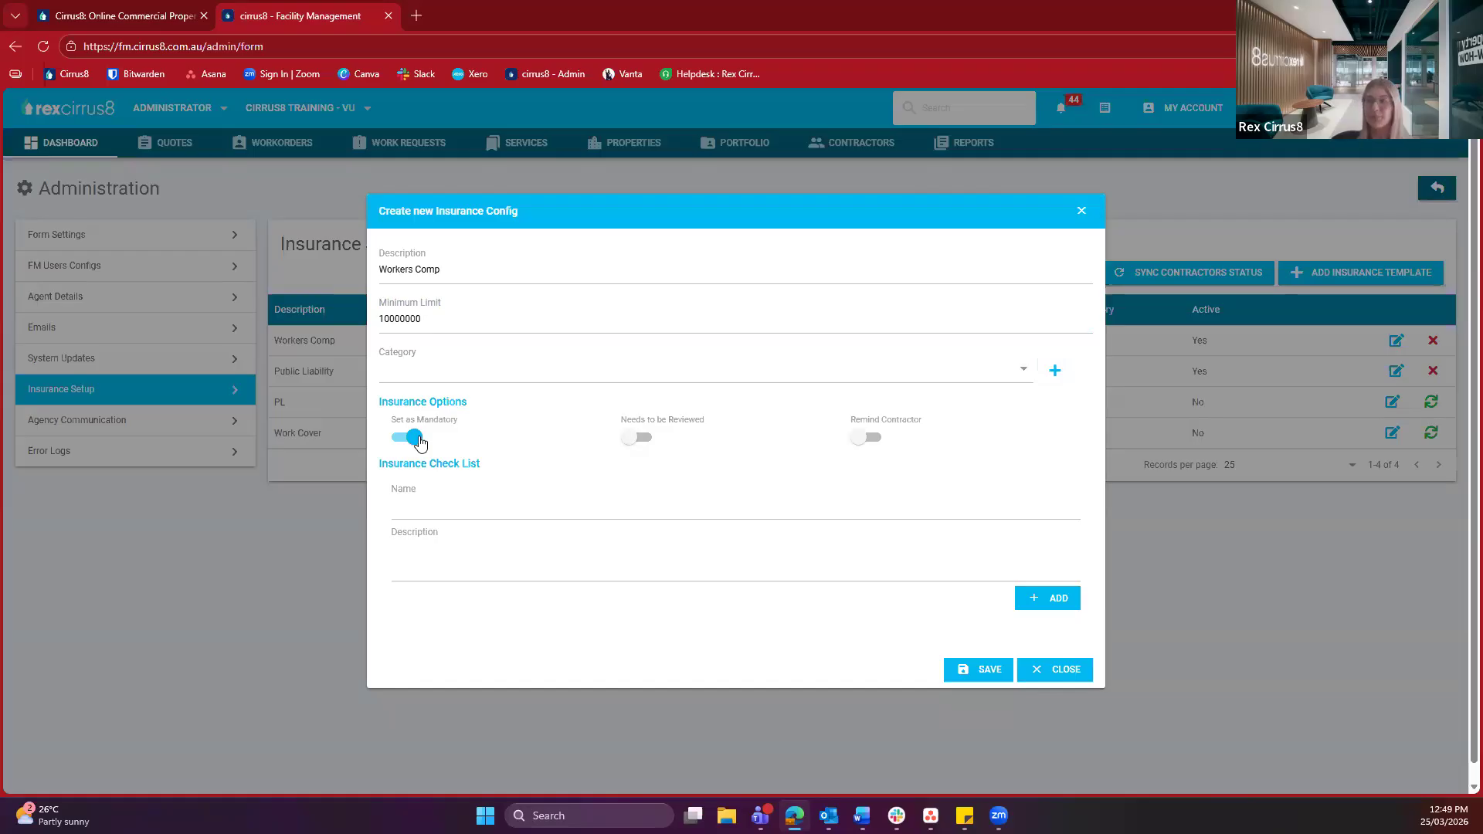
left_click(414, 437)
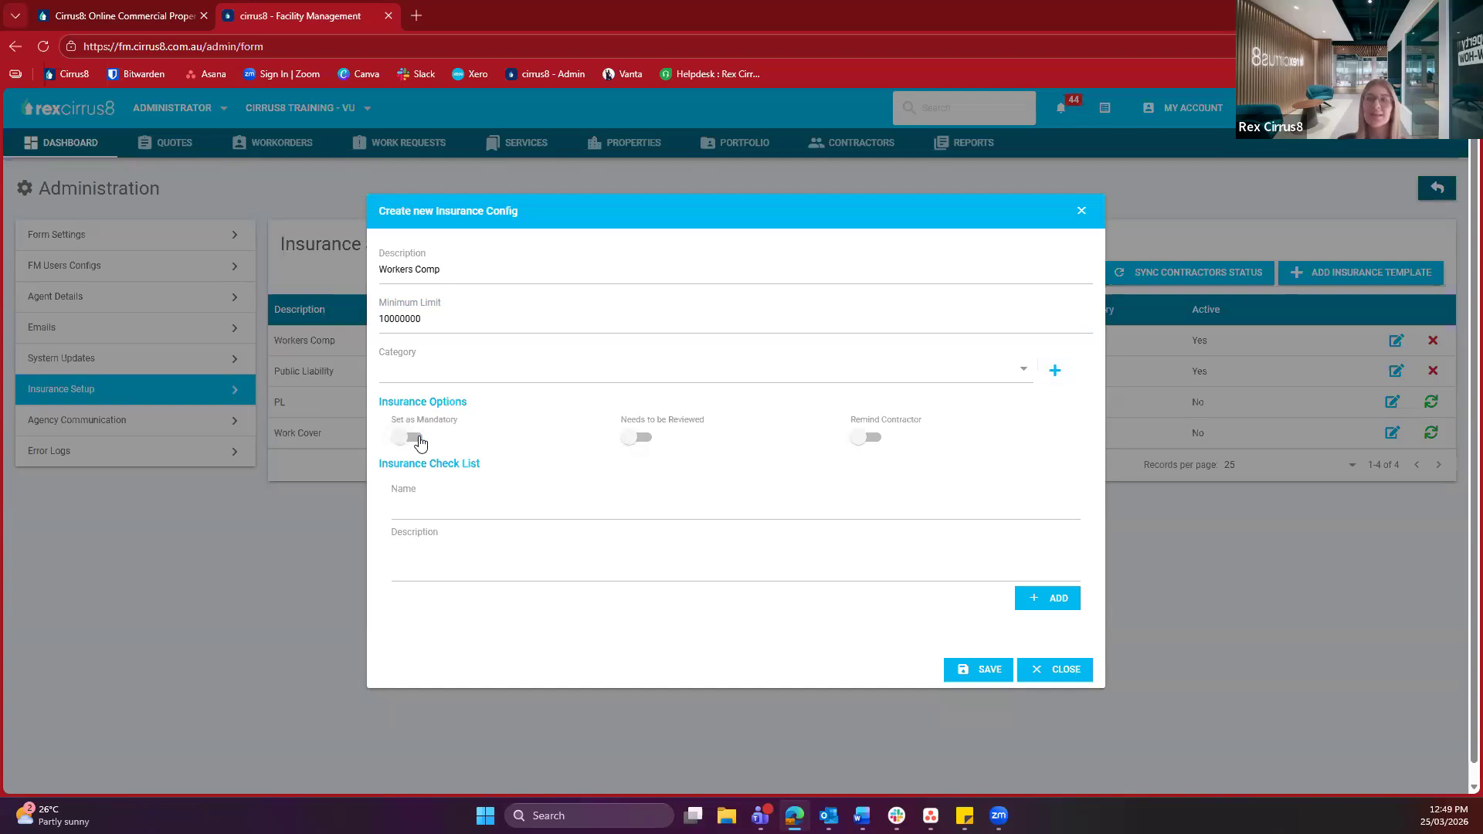
left_click(647, 439)
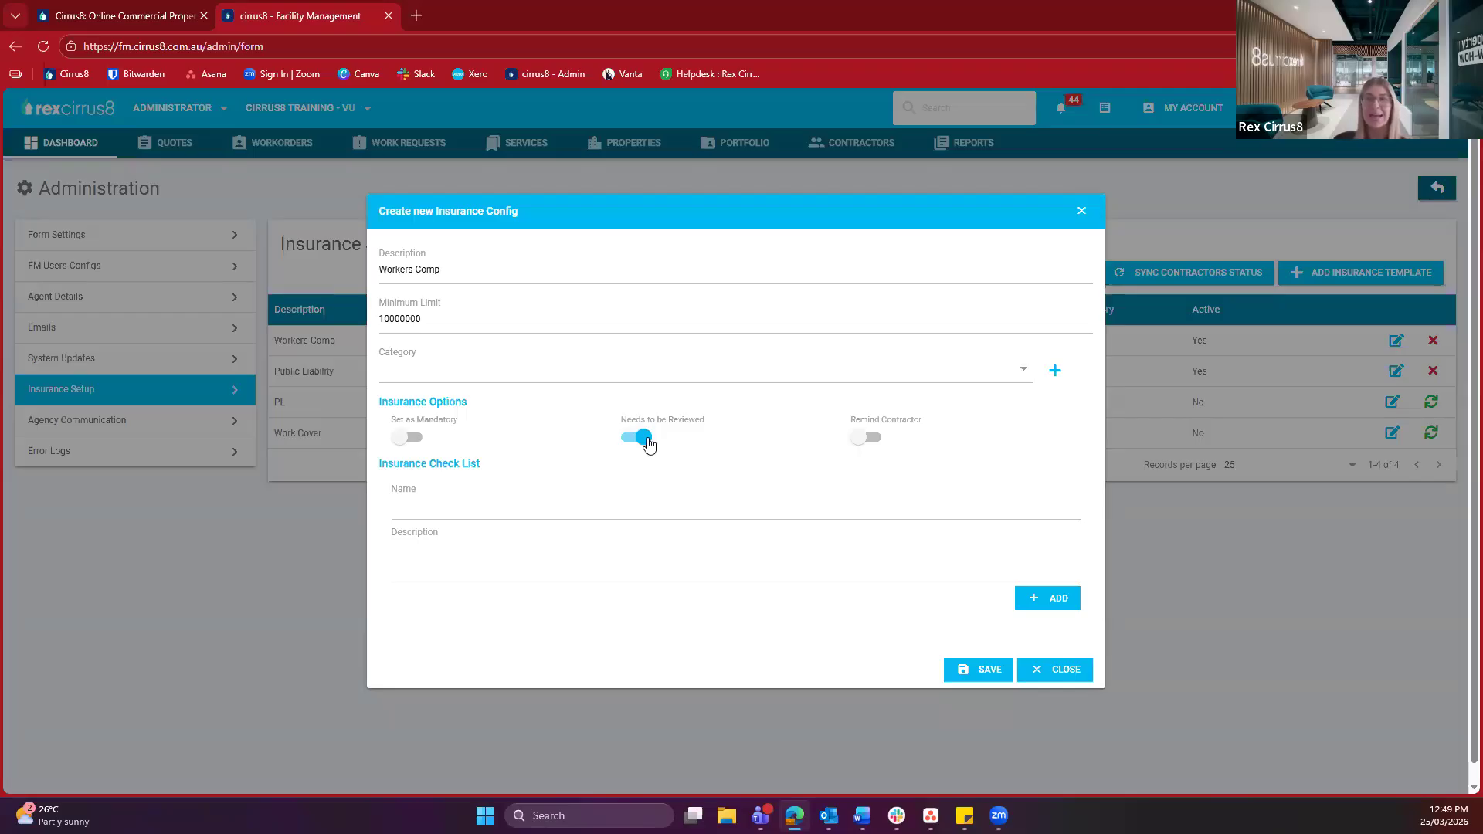
left_click(642, 437)
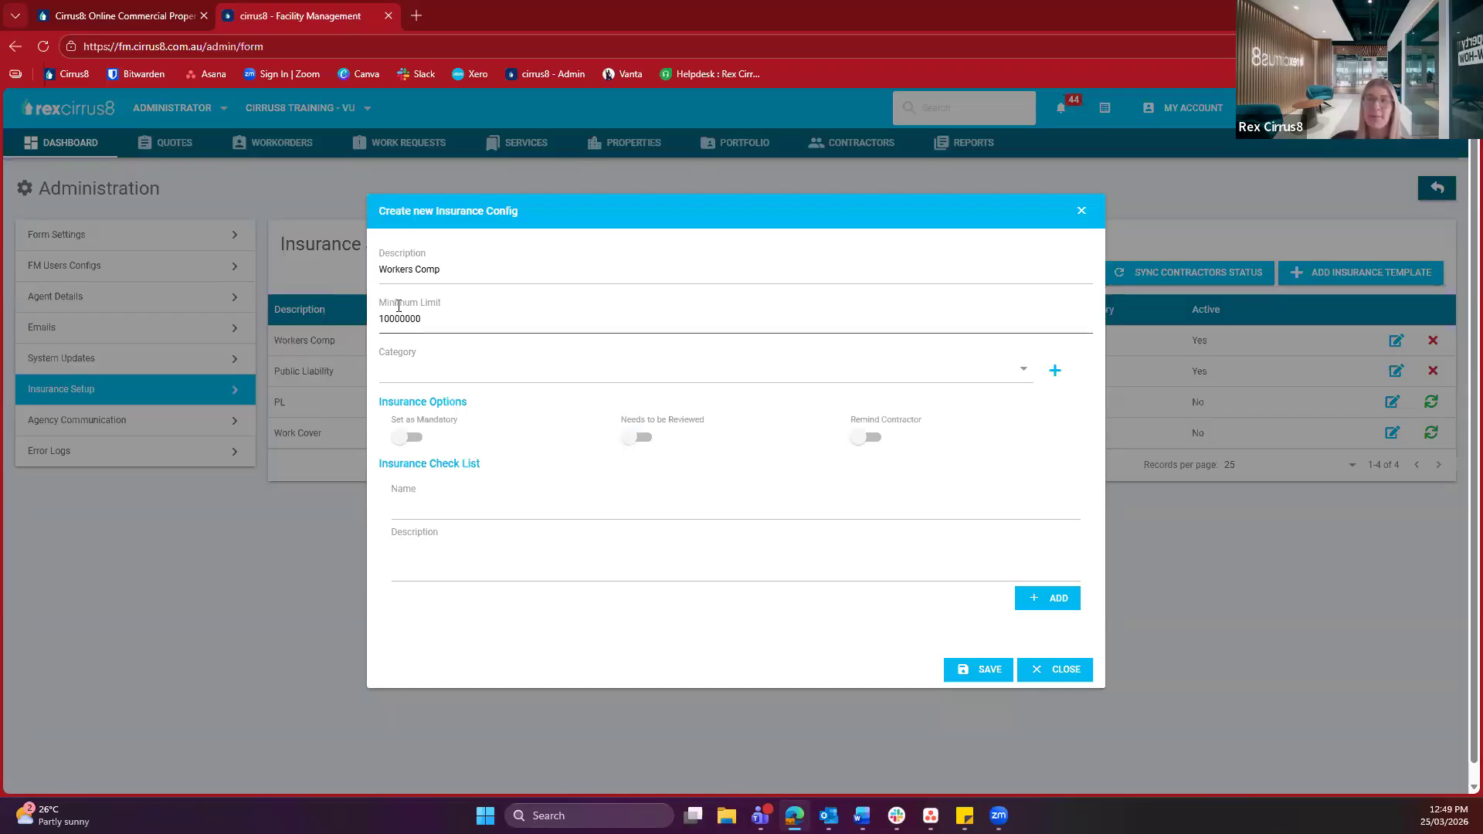
left_click(443, 310)
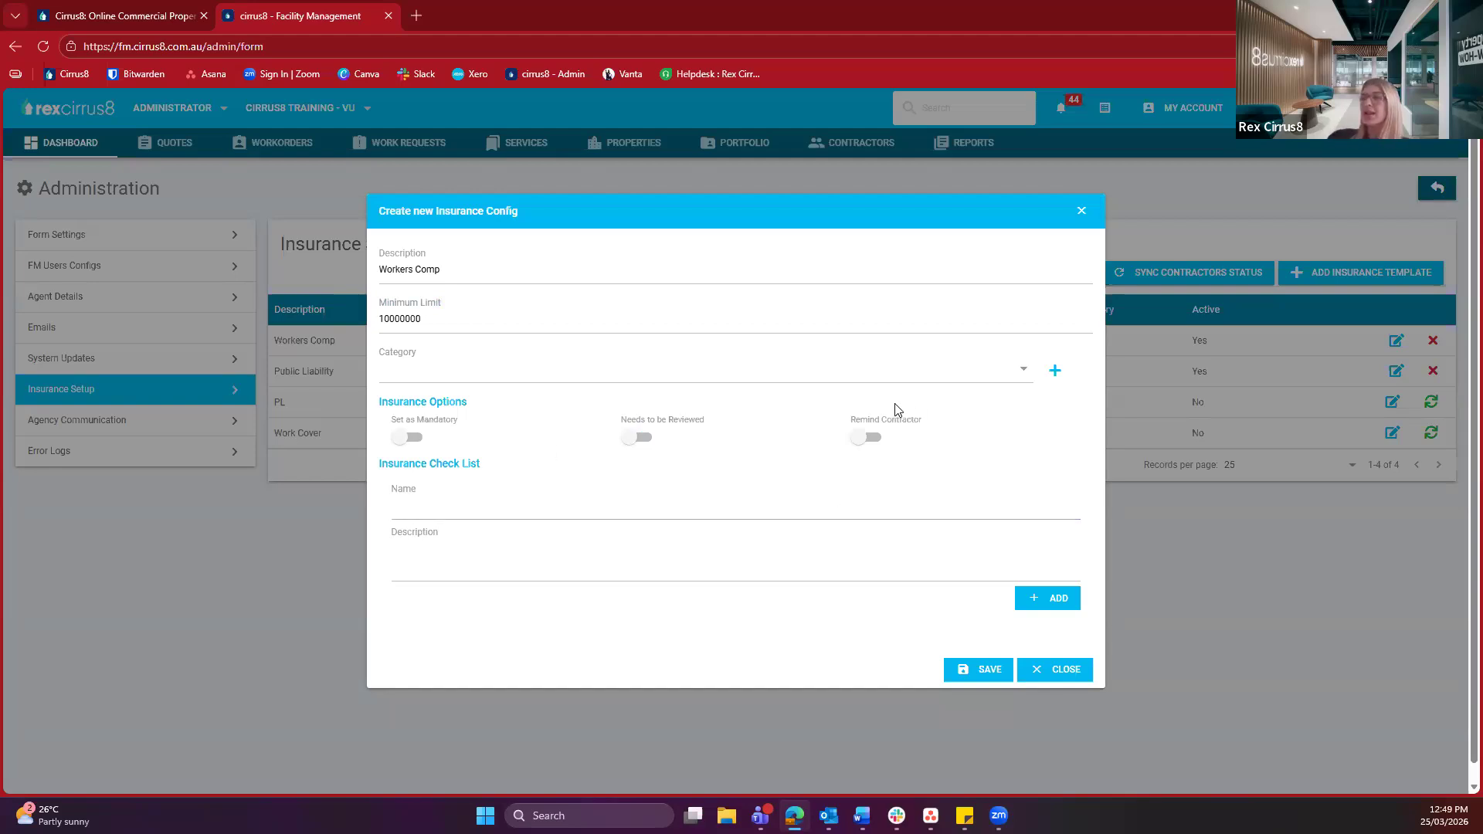
left_click(876, 440)
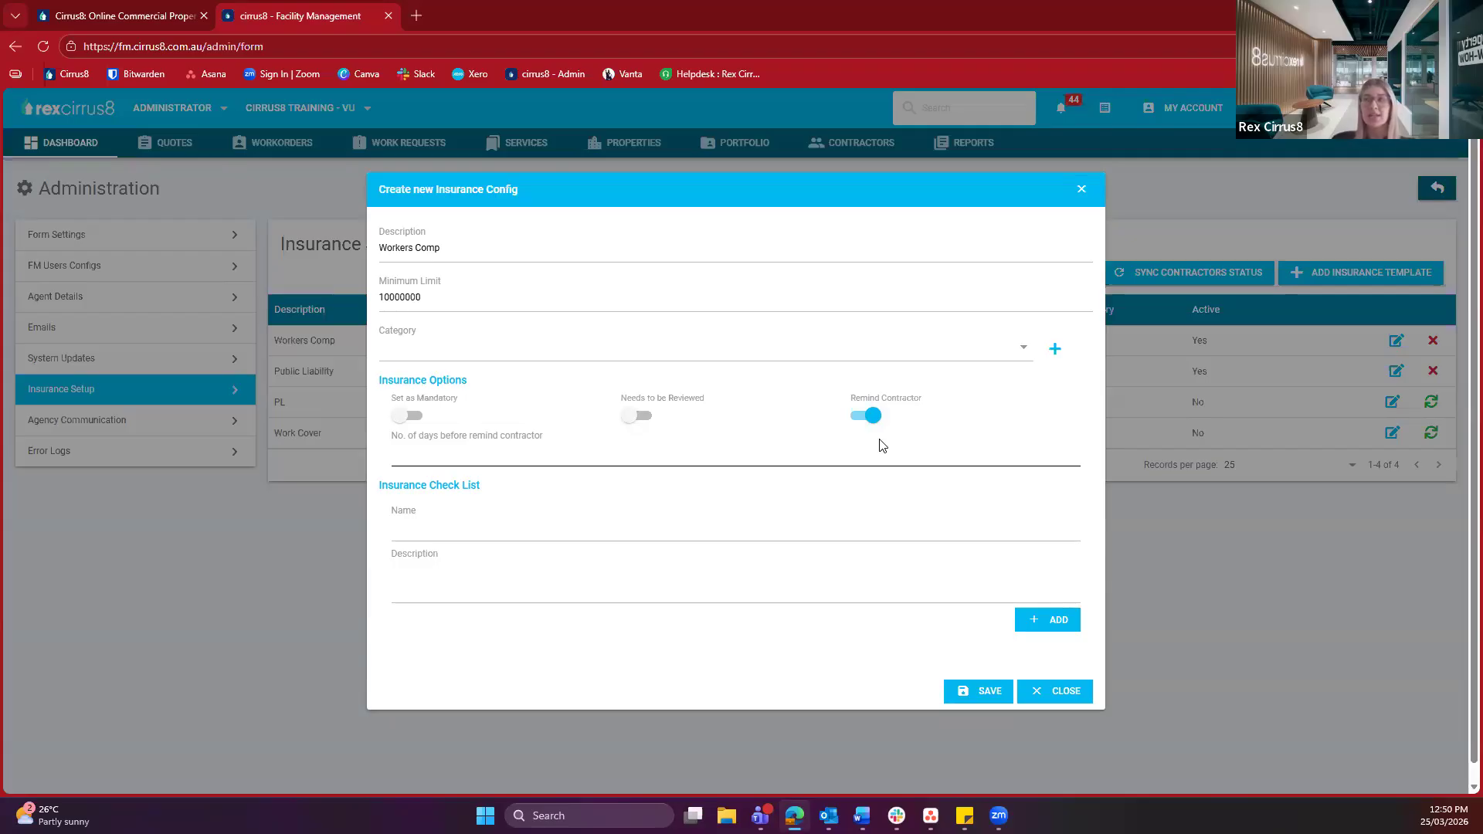
Set the number of days before reminding the contractor to 30
left_click(841, 453)
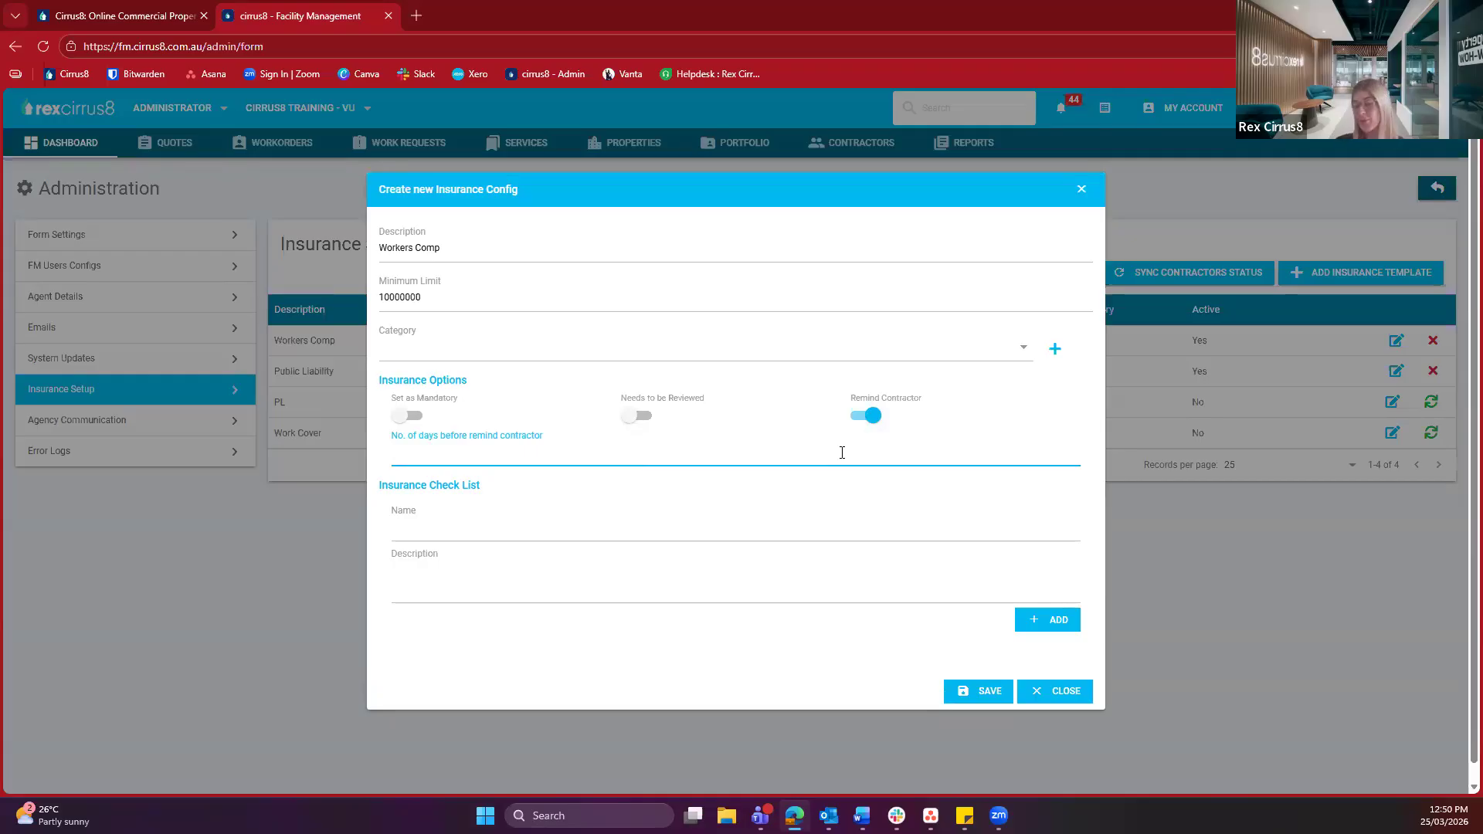
type("30")
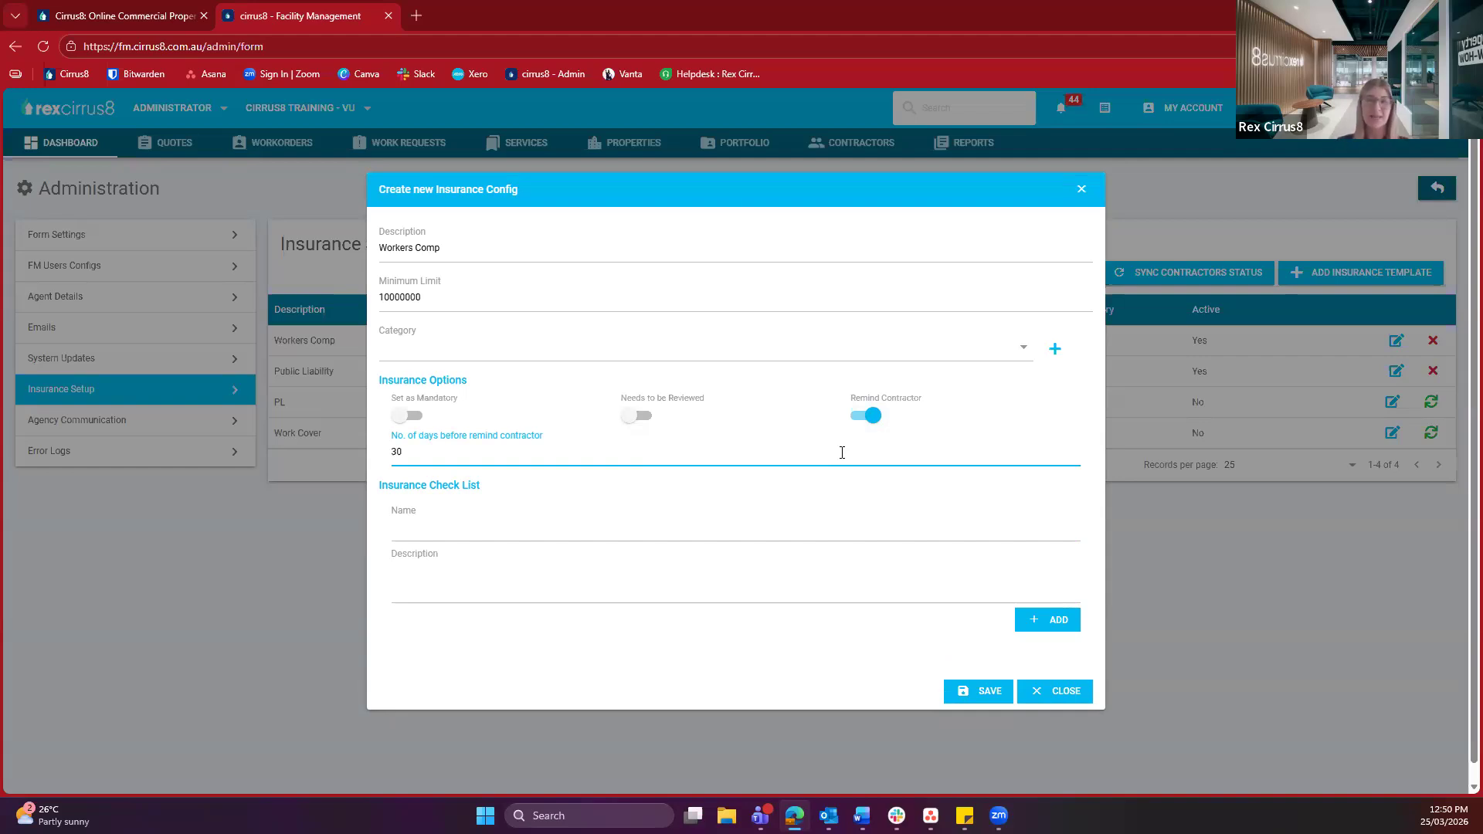
Switch Remind Contractor back off, removing the 30-day reminder field
left_click(865, 416)
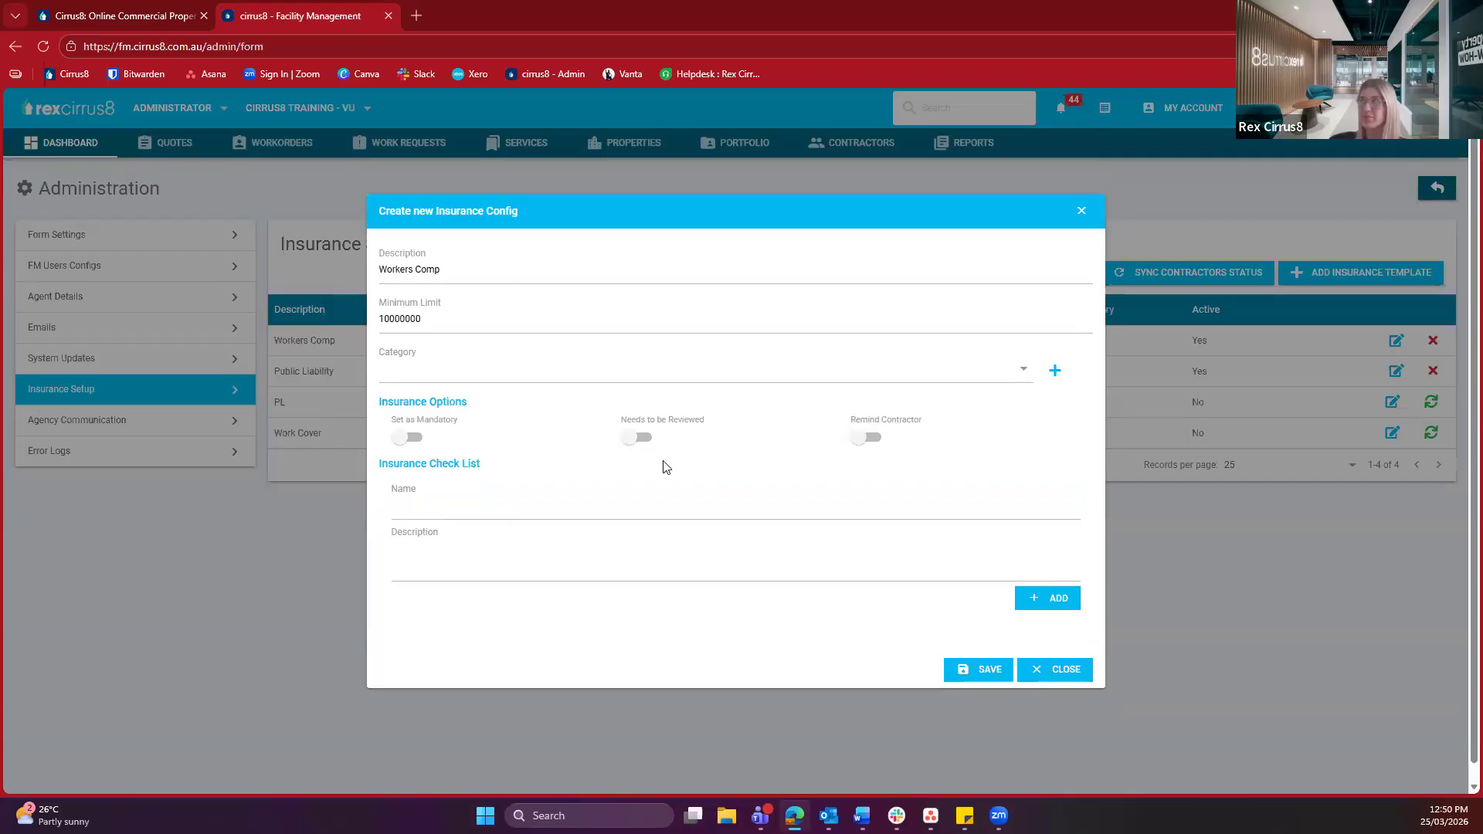
triple_click(573, 468)
left_click(573, 468)
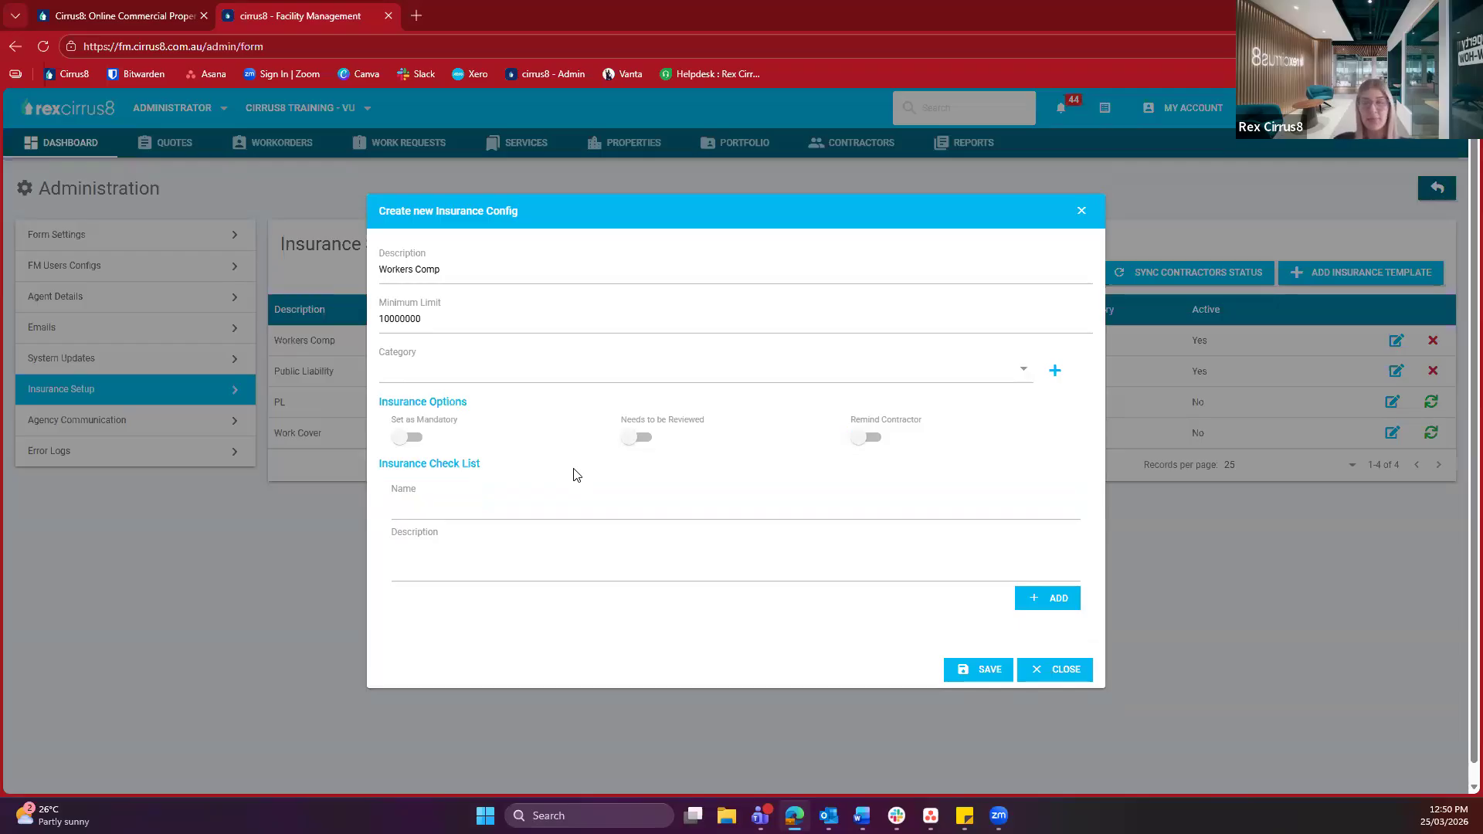
Enter ABN Matches as both the check-list item name and its description
left_click(550, 506)
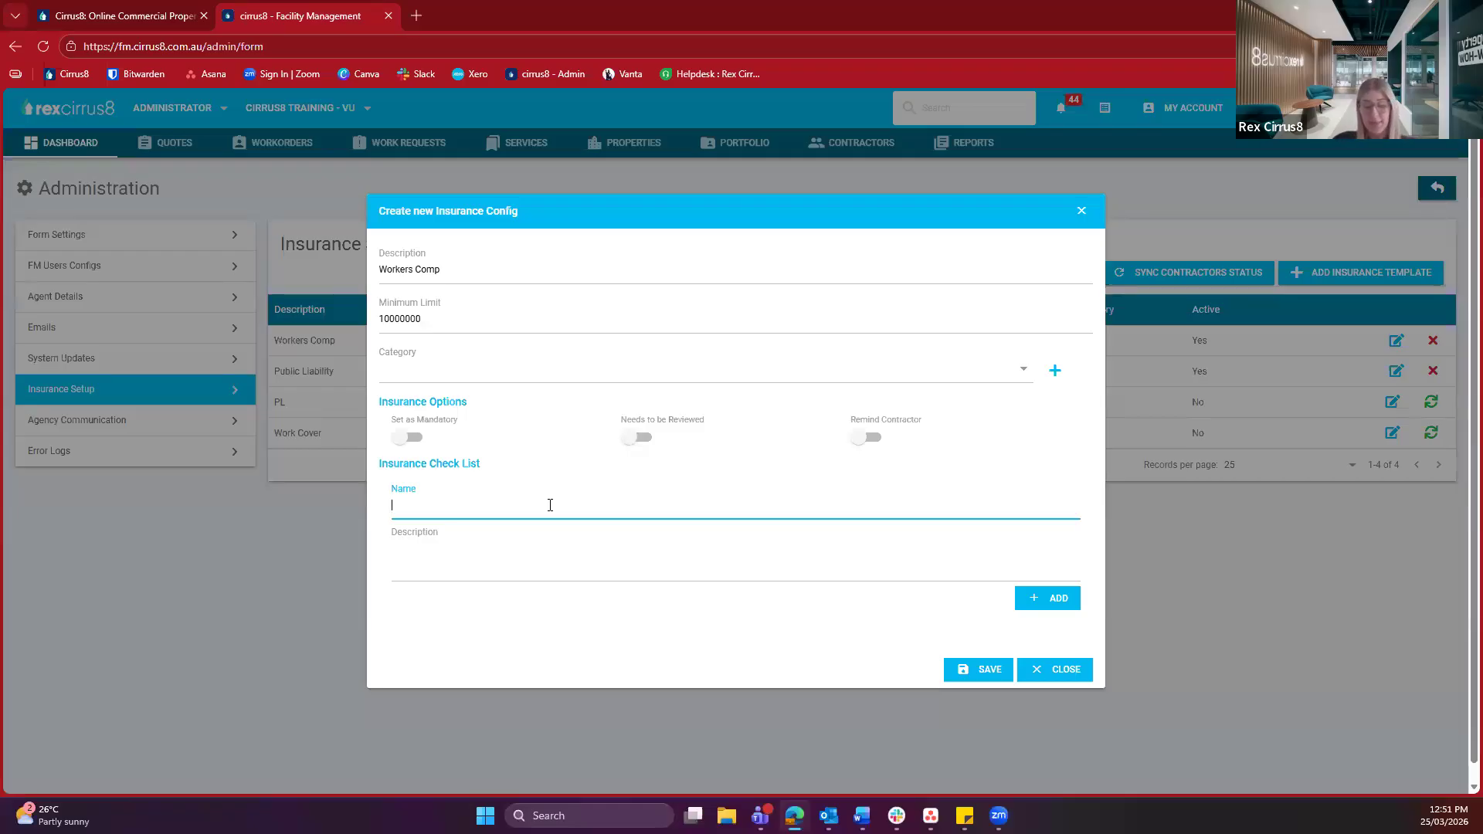
type("A")
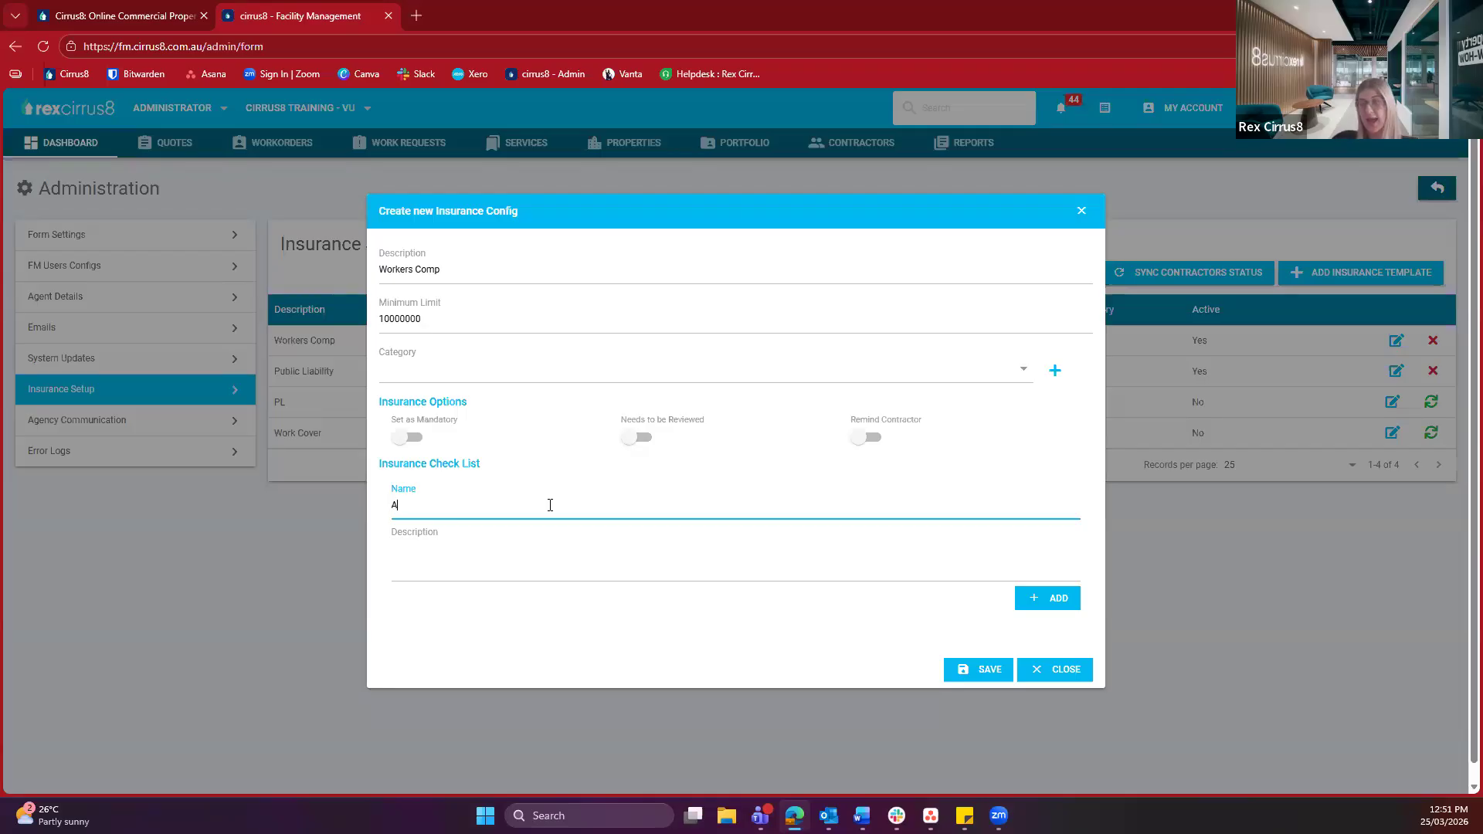
type("BN Matches")
triple_click(452, 512)
key("ctrl+c")
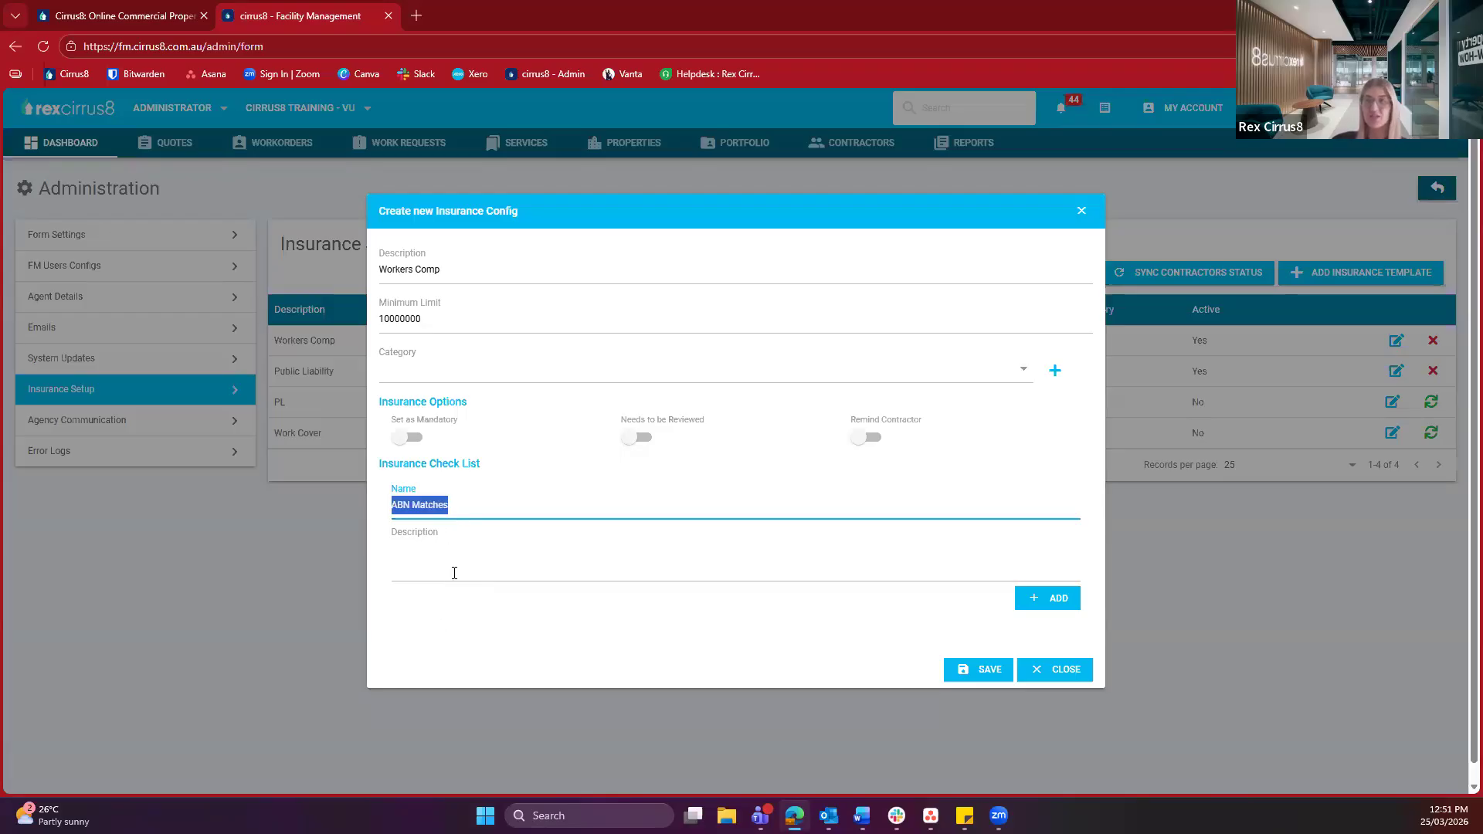
left_click(454, 569)
key("ctrl+v")
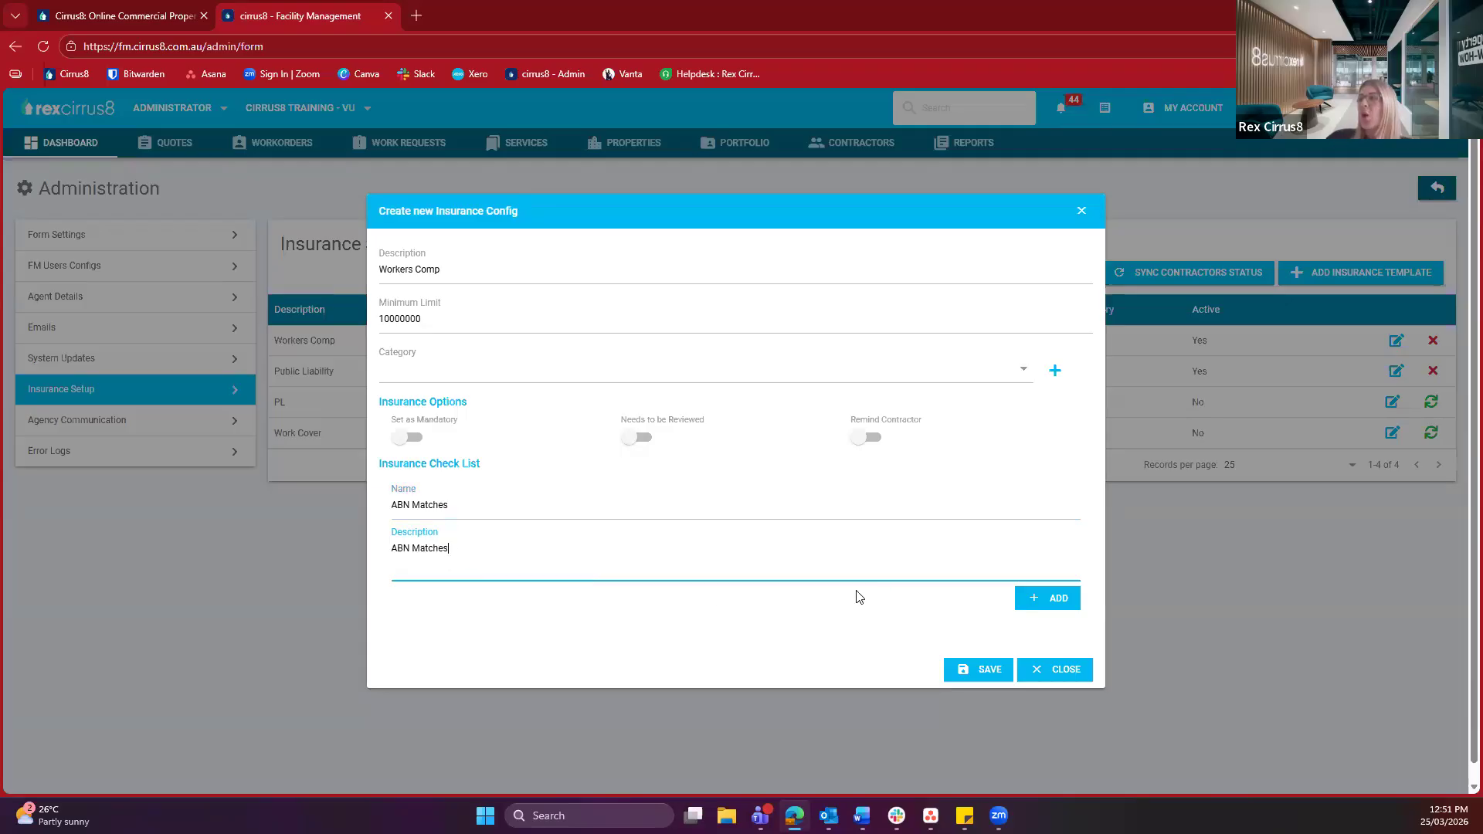
Add the ABN Matches item to the check list, then save and close the config
left_click(1044, 600)
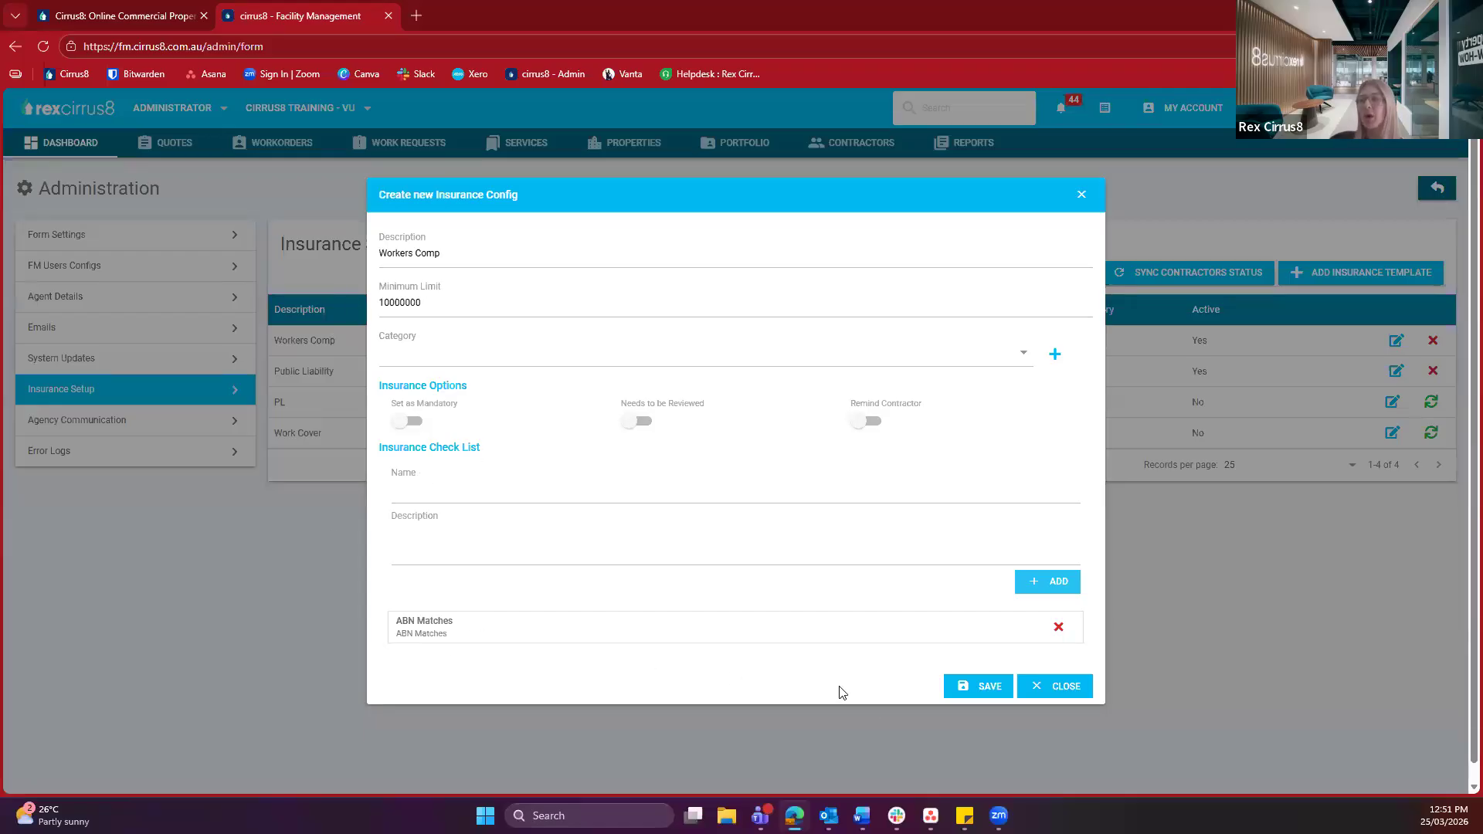
left_click(979, 687)
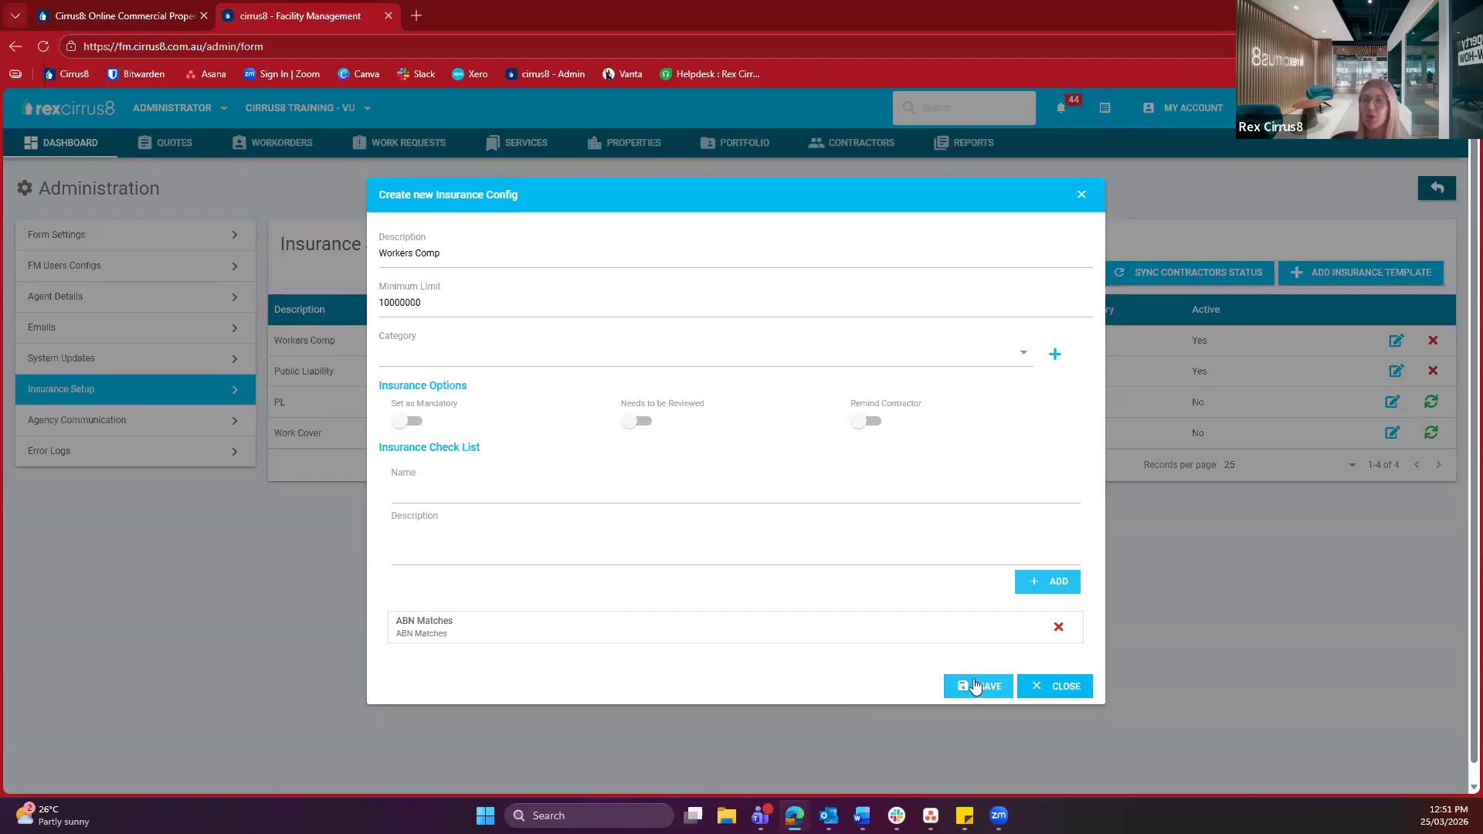
left_click(1062, 688)
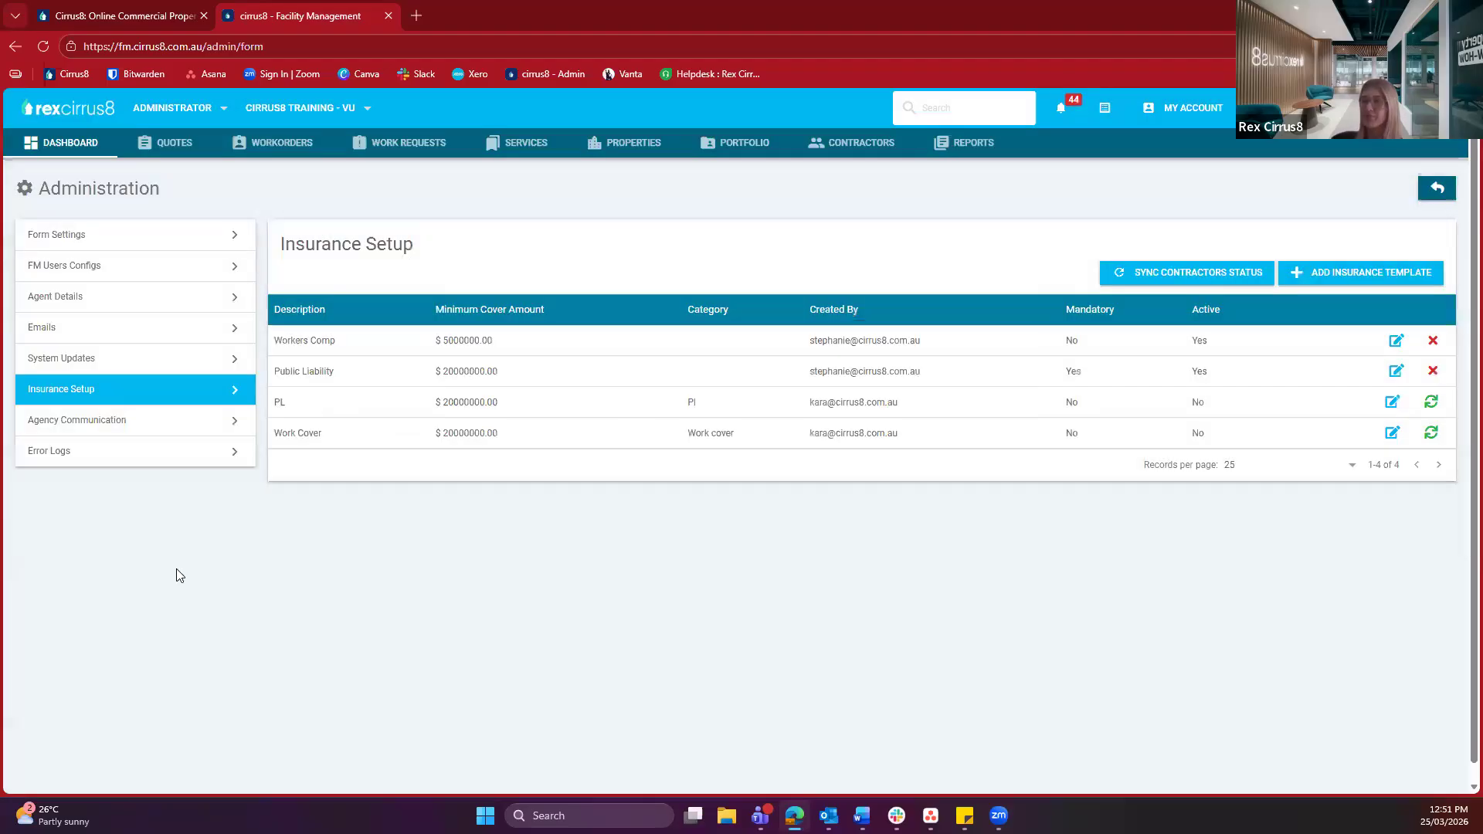
Open Agency Communication Documents and start an upload, checking the title and description fields
left_click(181, 425)
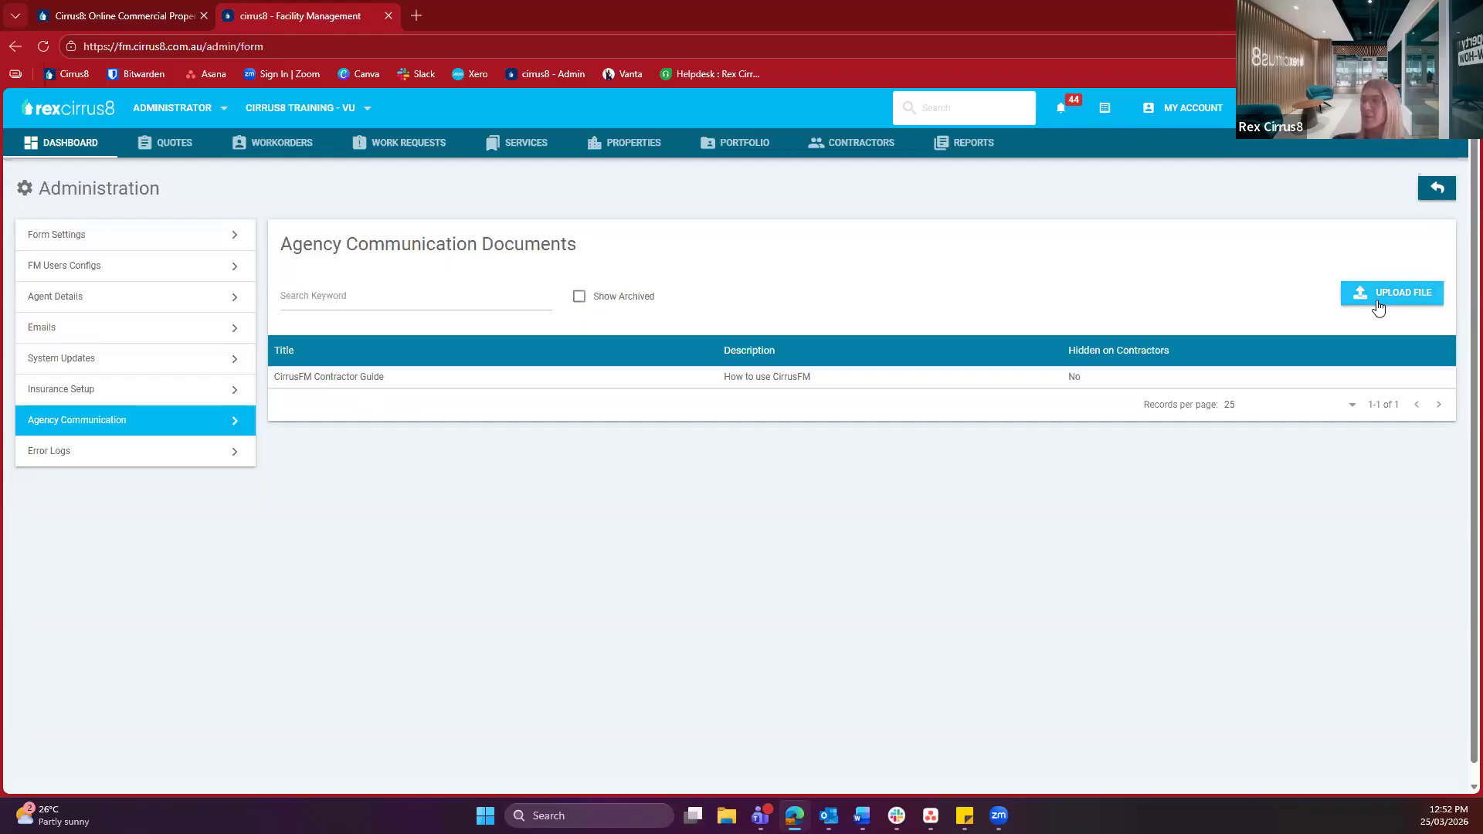
left_click(1377, 300)
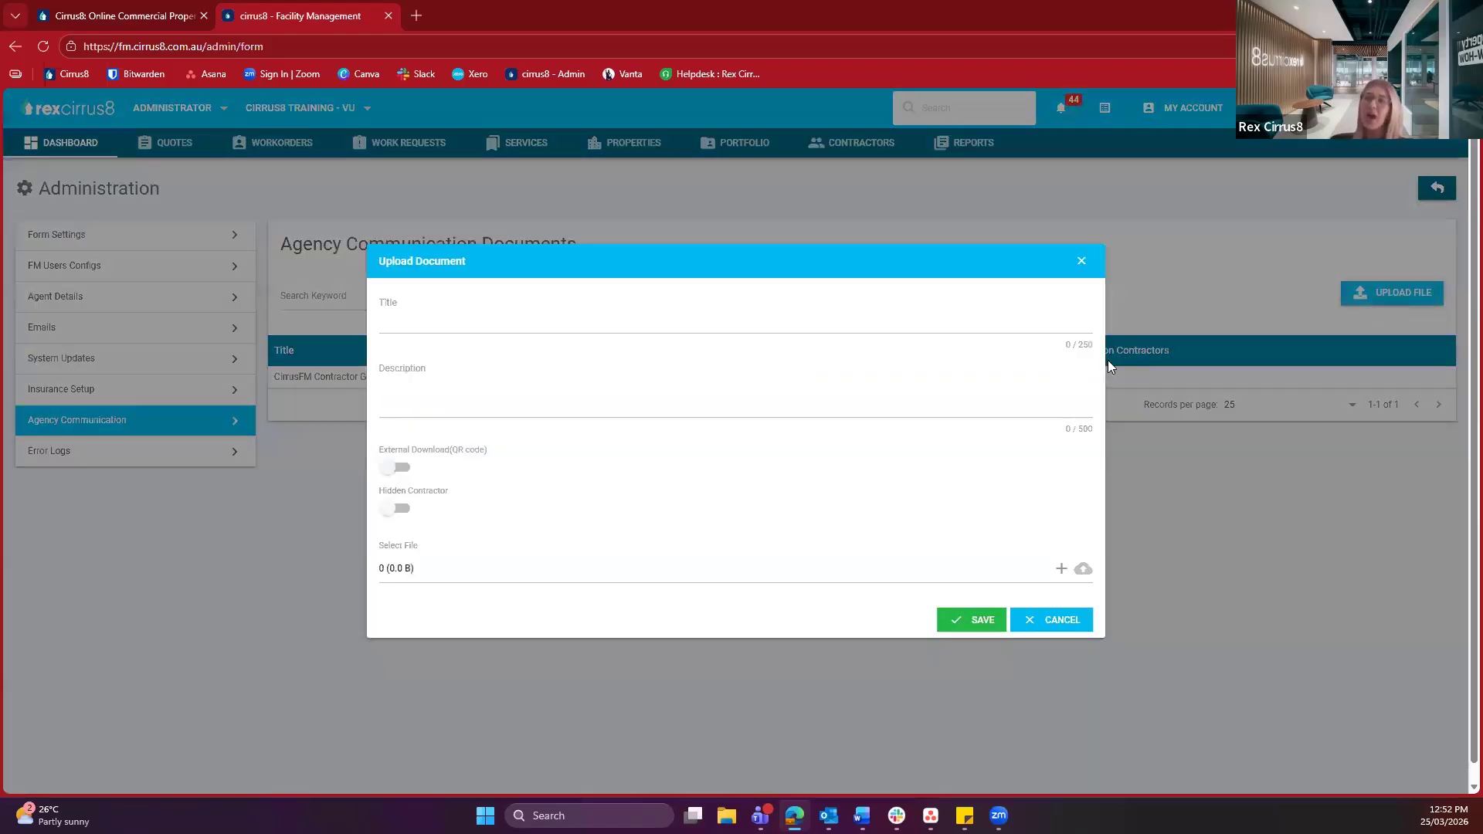
left_click(432, 319)
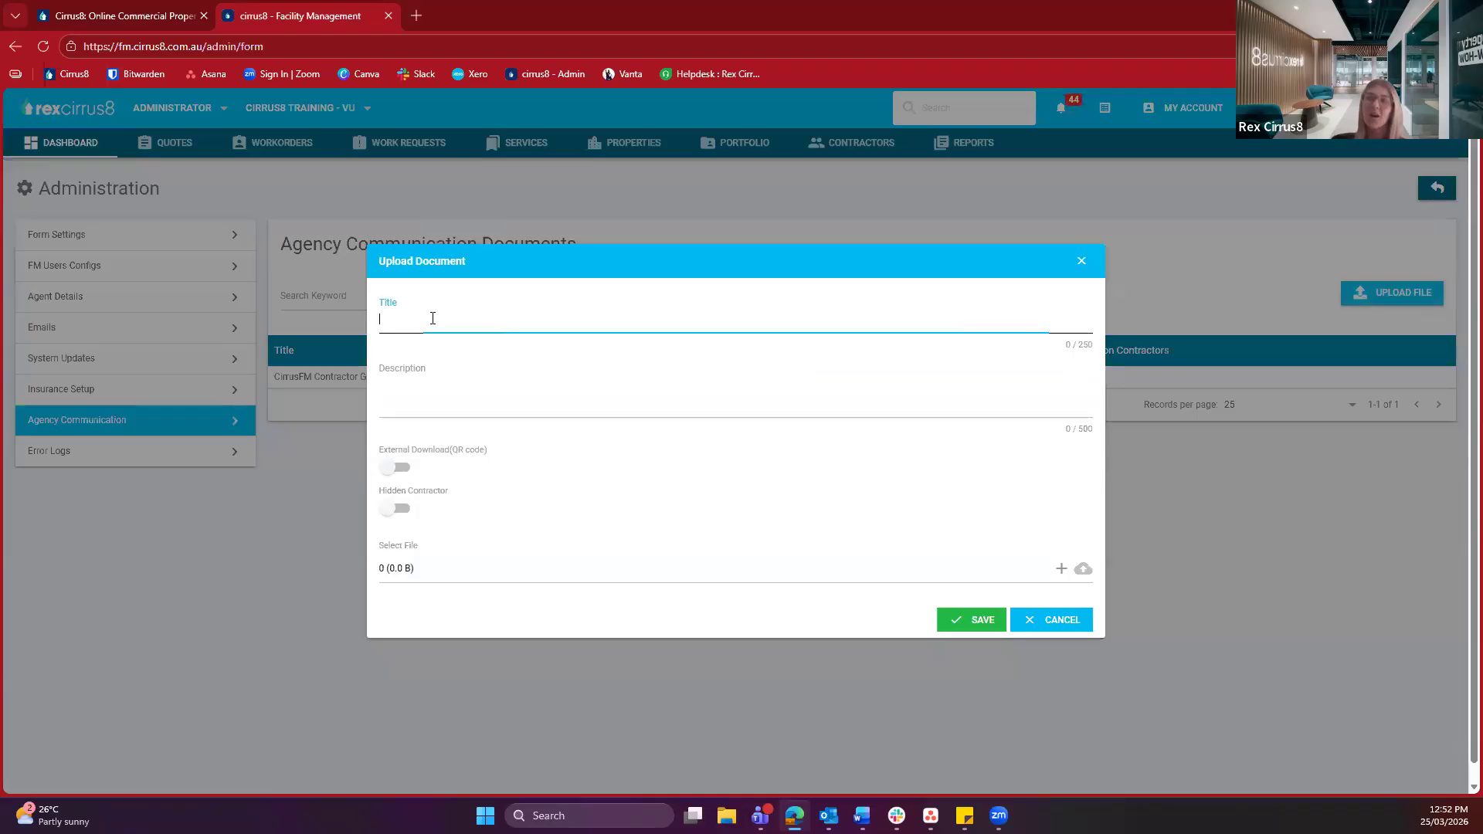
left_click(411, 381)
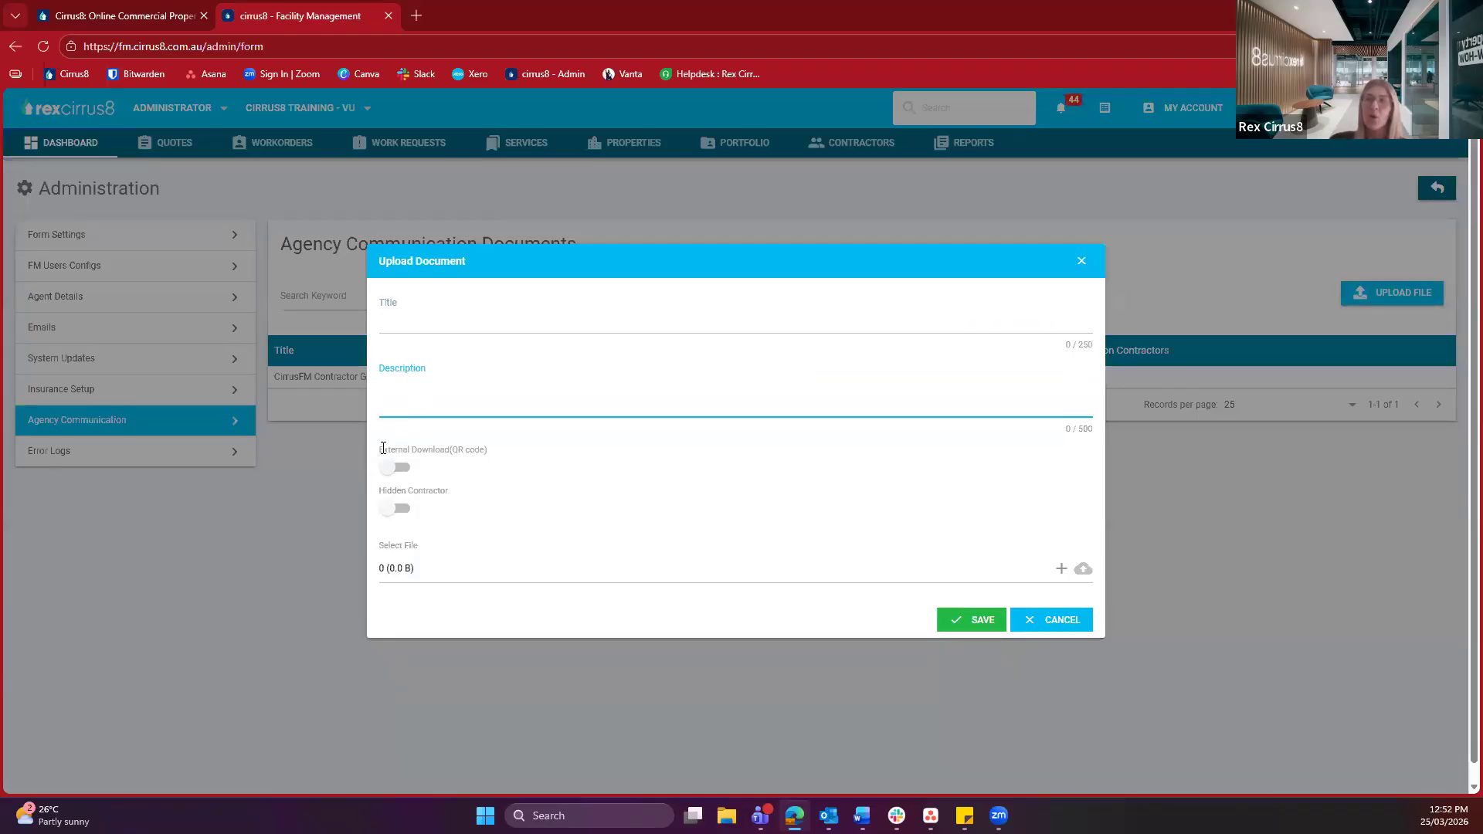
Look at the External Download (QR code) option, toggle Hidden Contractor, and cancel the upload
left_click_drag(381, 449, 491, 463)
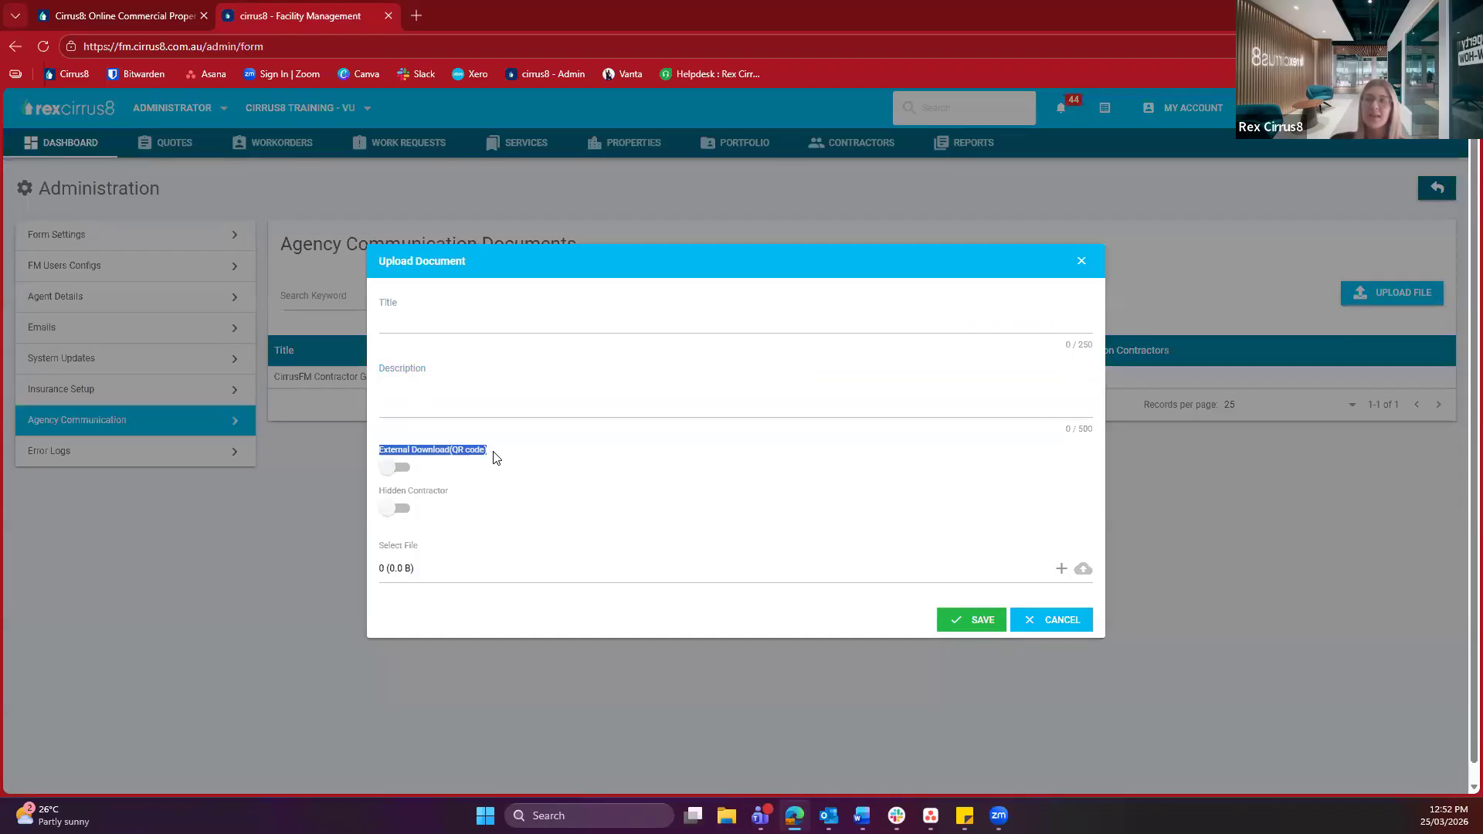
left_click(495, 458)
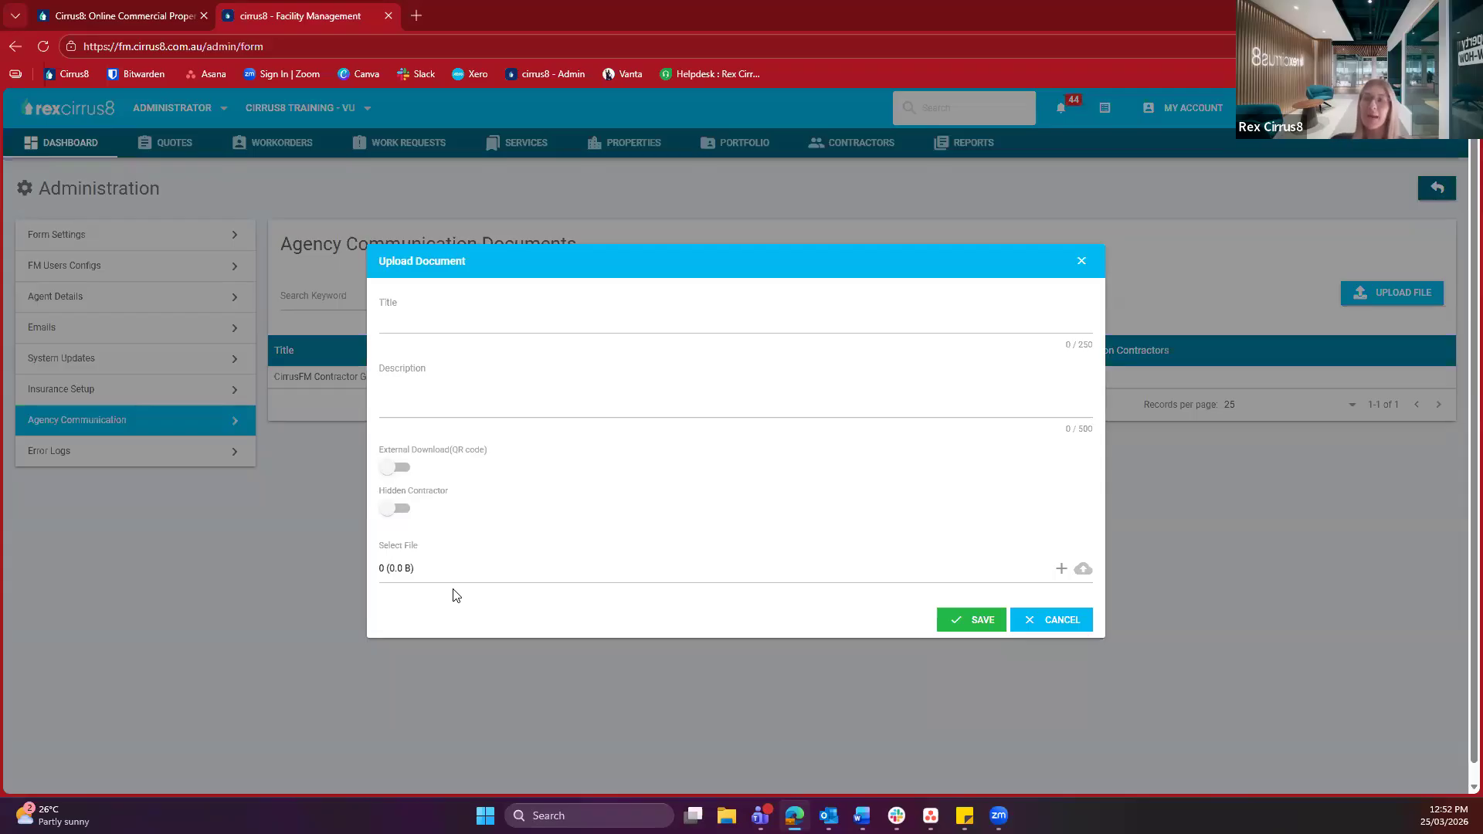
left_click(394, 506)
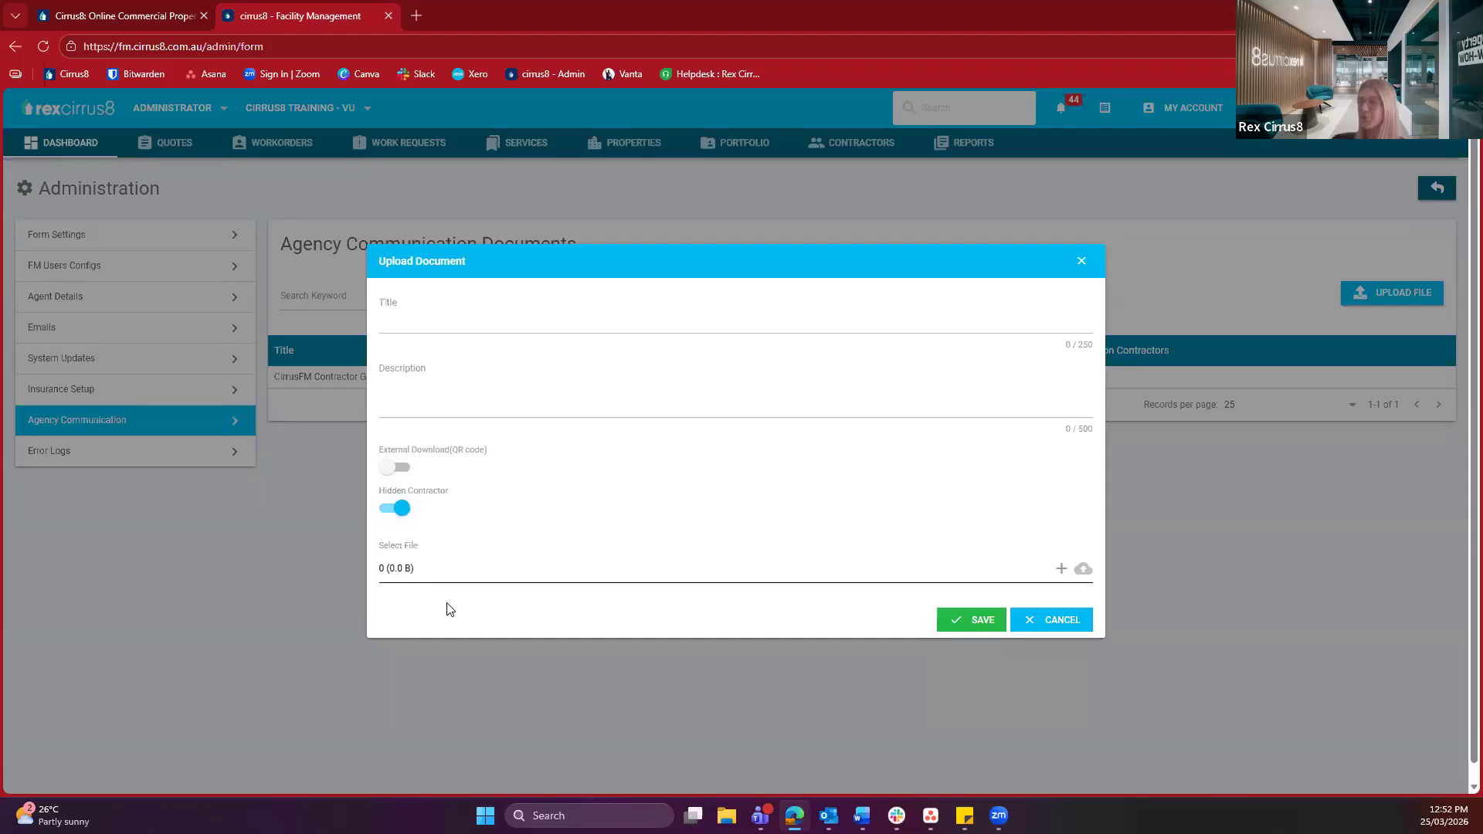
left_click(1044, 619)
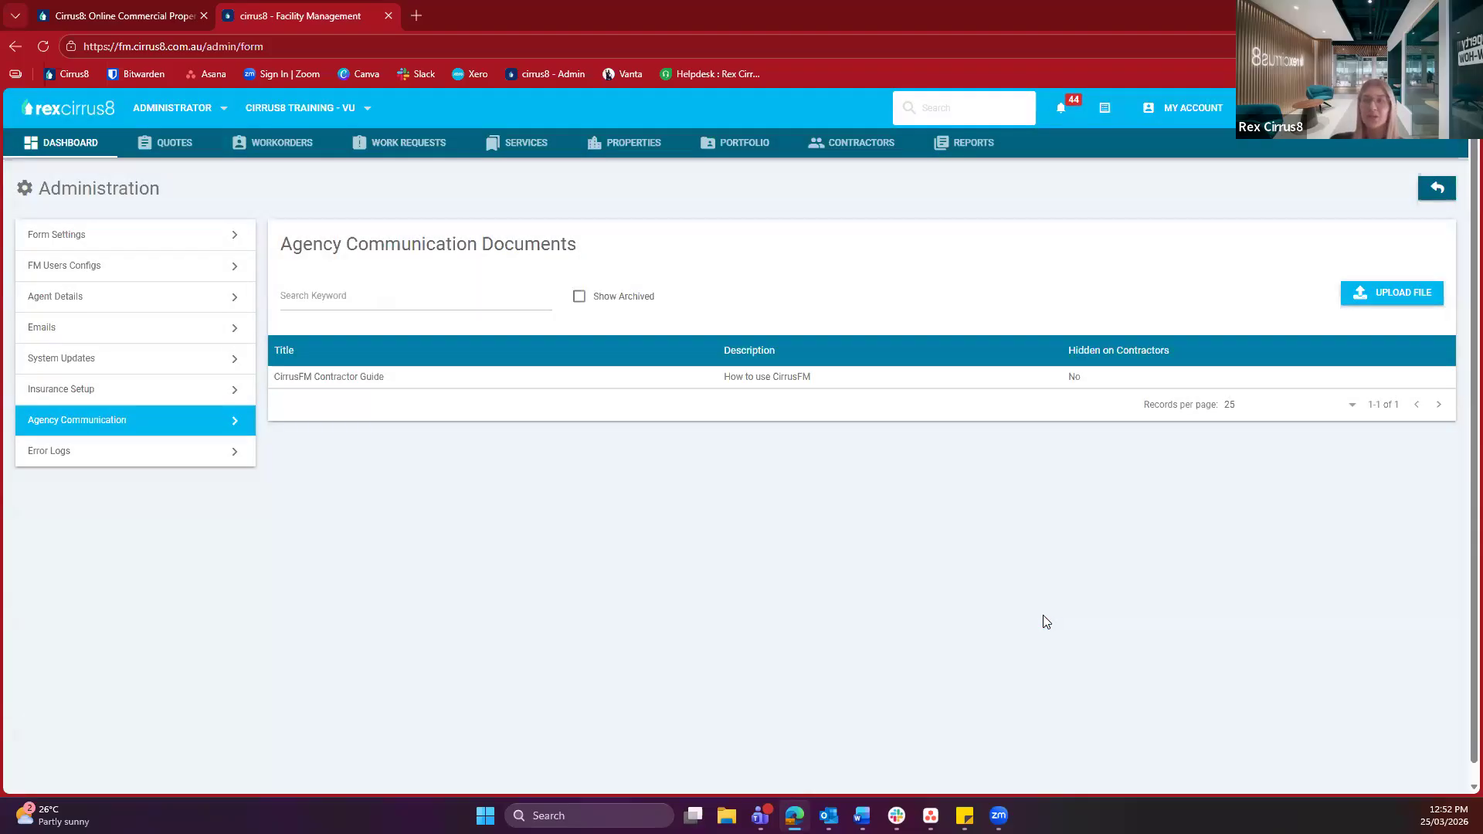
Show the Contractors list of seven contractors with their user accounts and insurance status
left_click(842, 148)
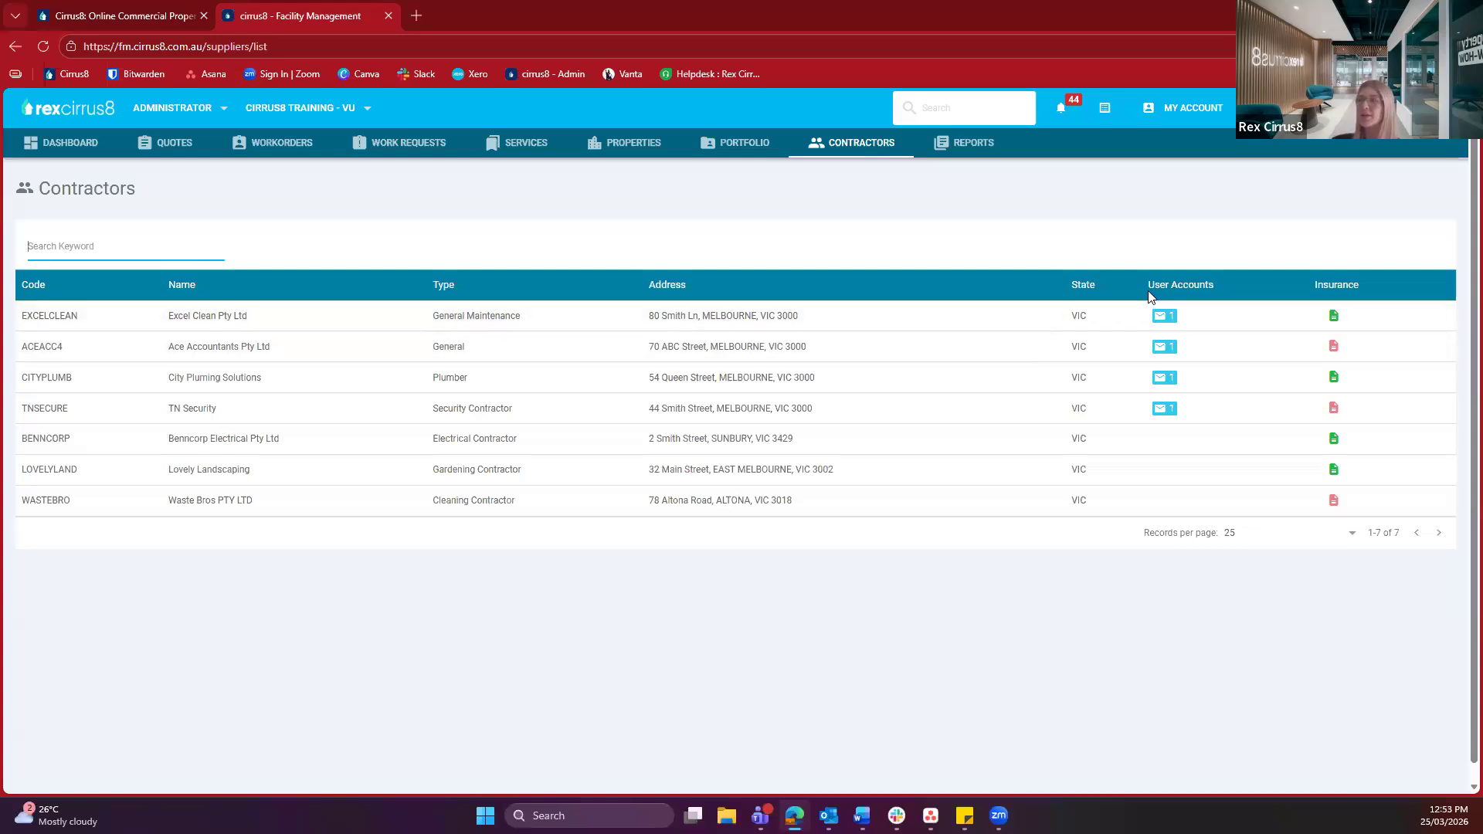
left_click(1207, 276)
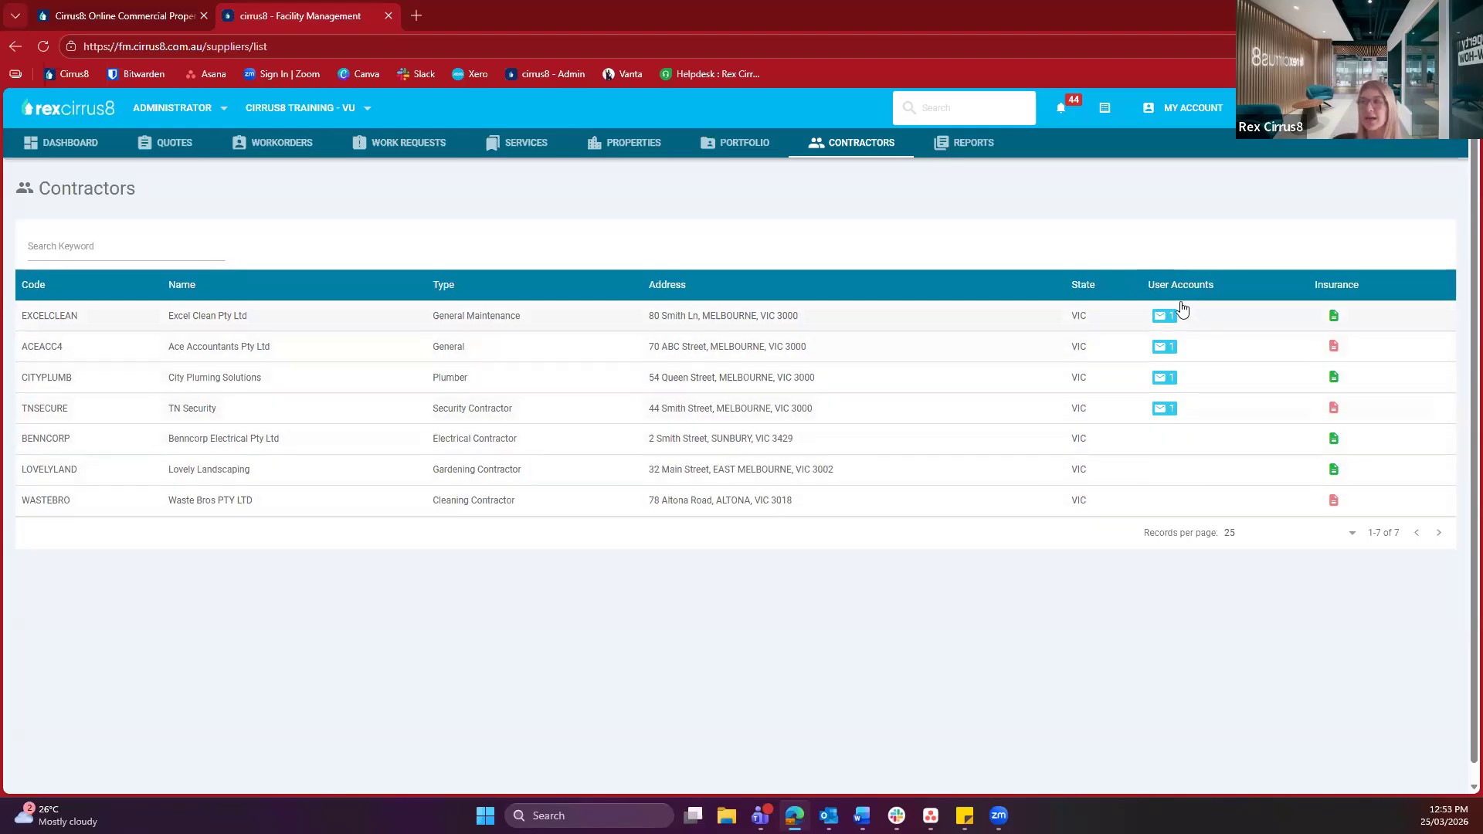
mouse_move(1166, 319)
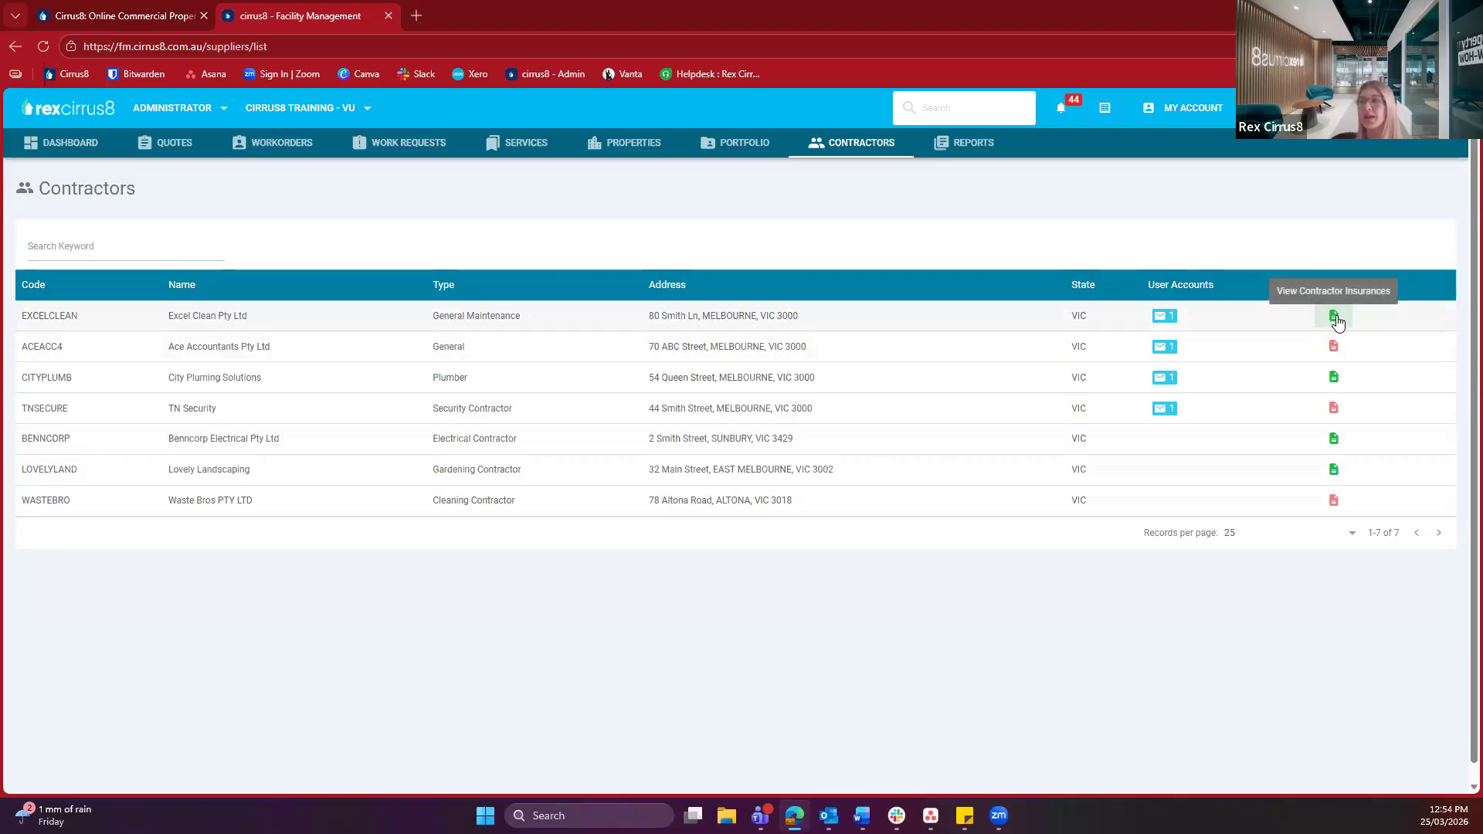
left_click(1334, 315)
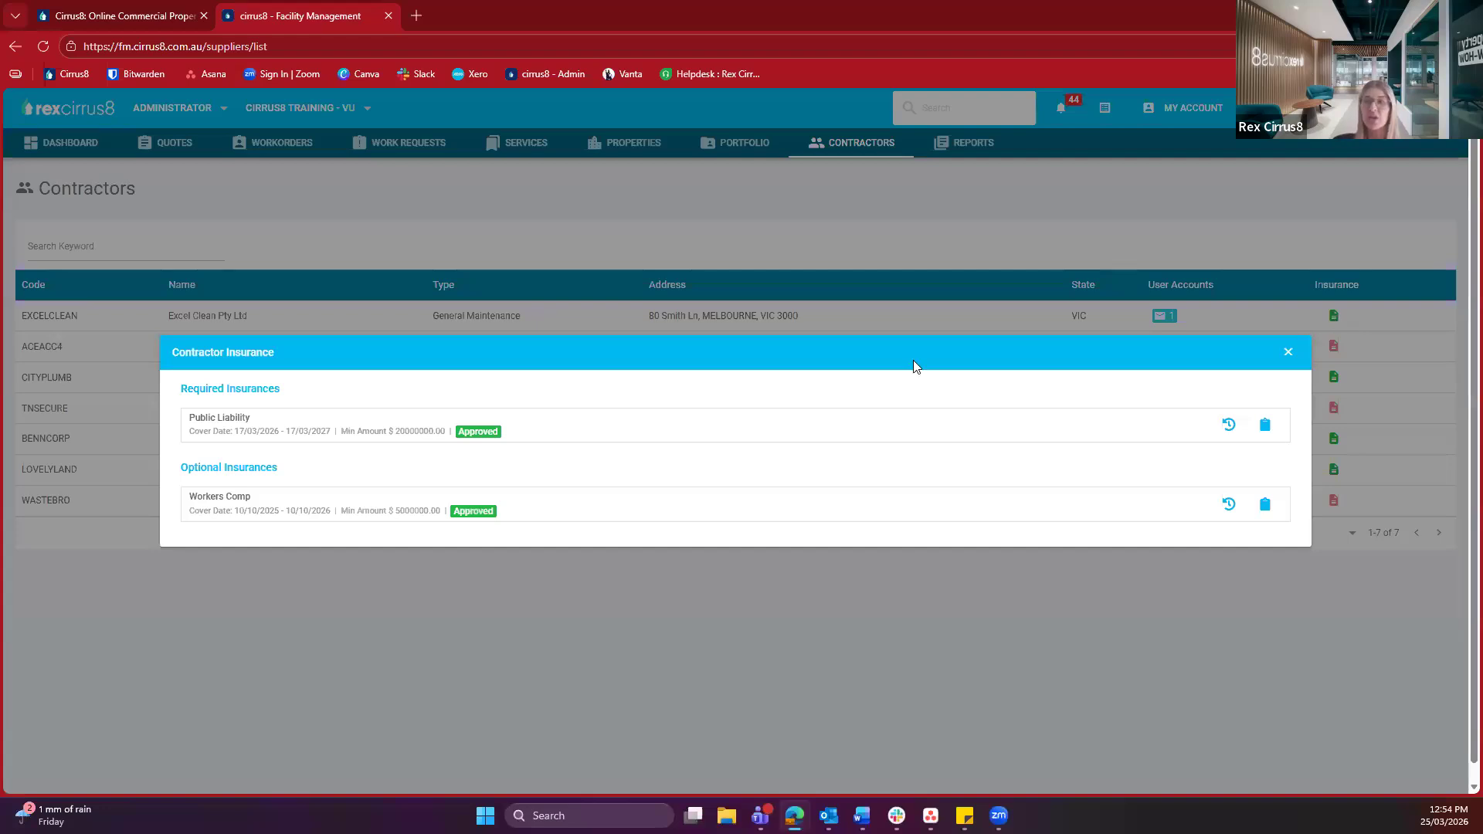
left_click_drag(195, 418, 262, 422)
left_click(235, 453)
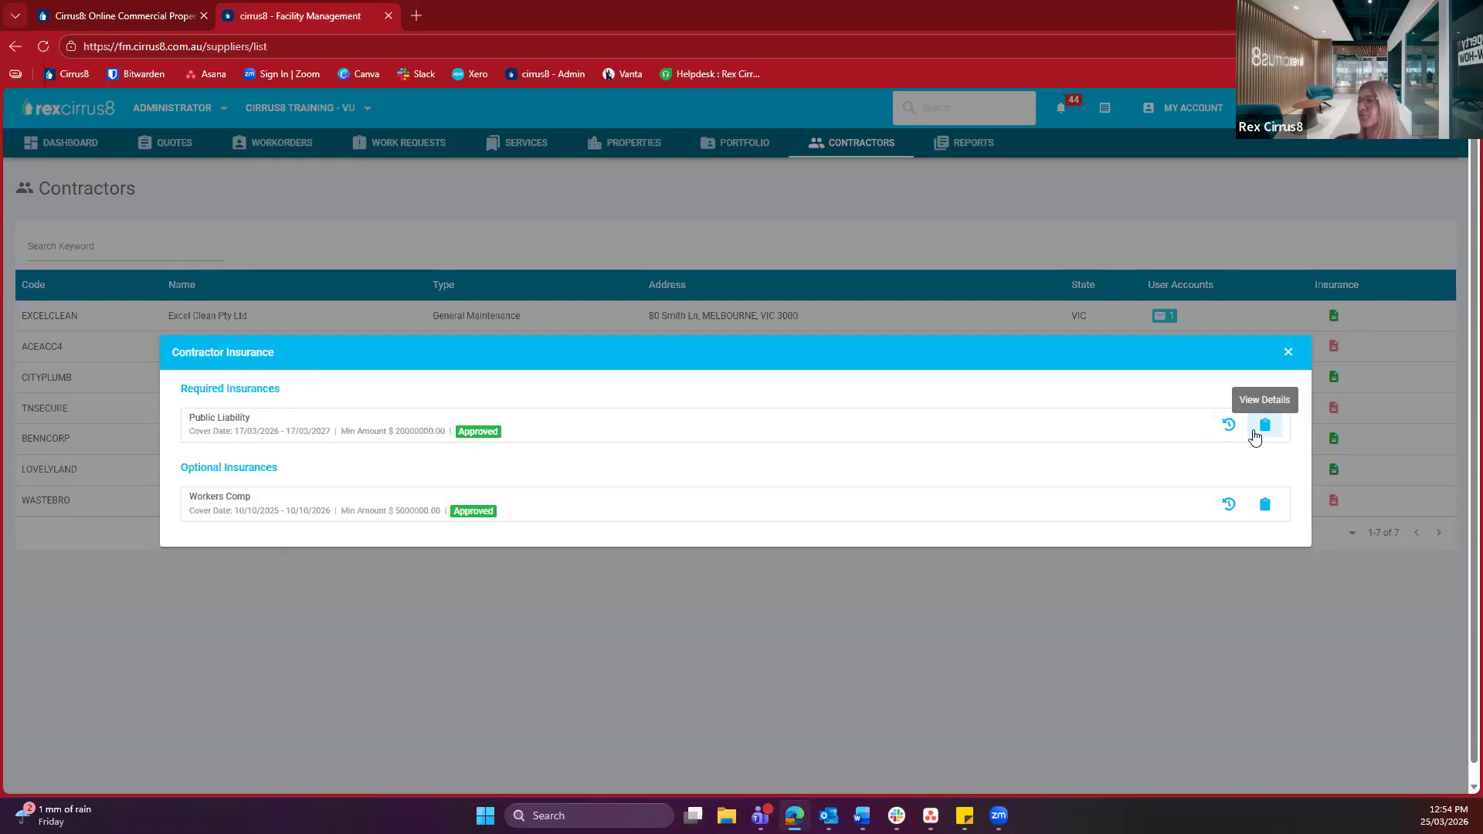
left_click(1288, 352)
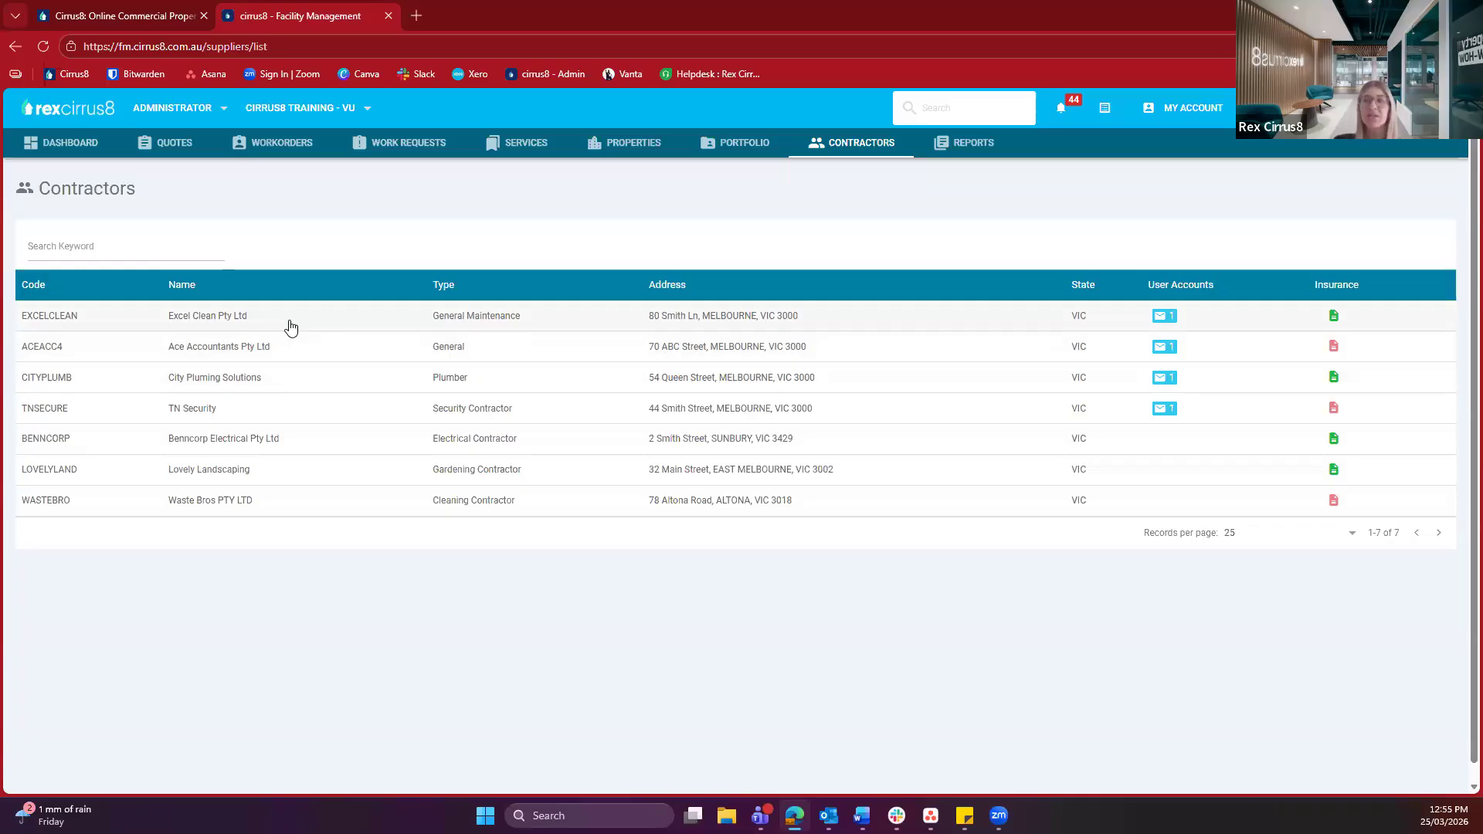
Open the Excel Clean Pty Ltd contractor record on its Contacts panel
left_click(552, 319)
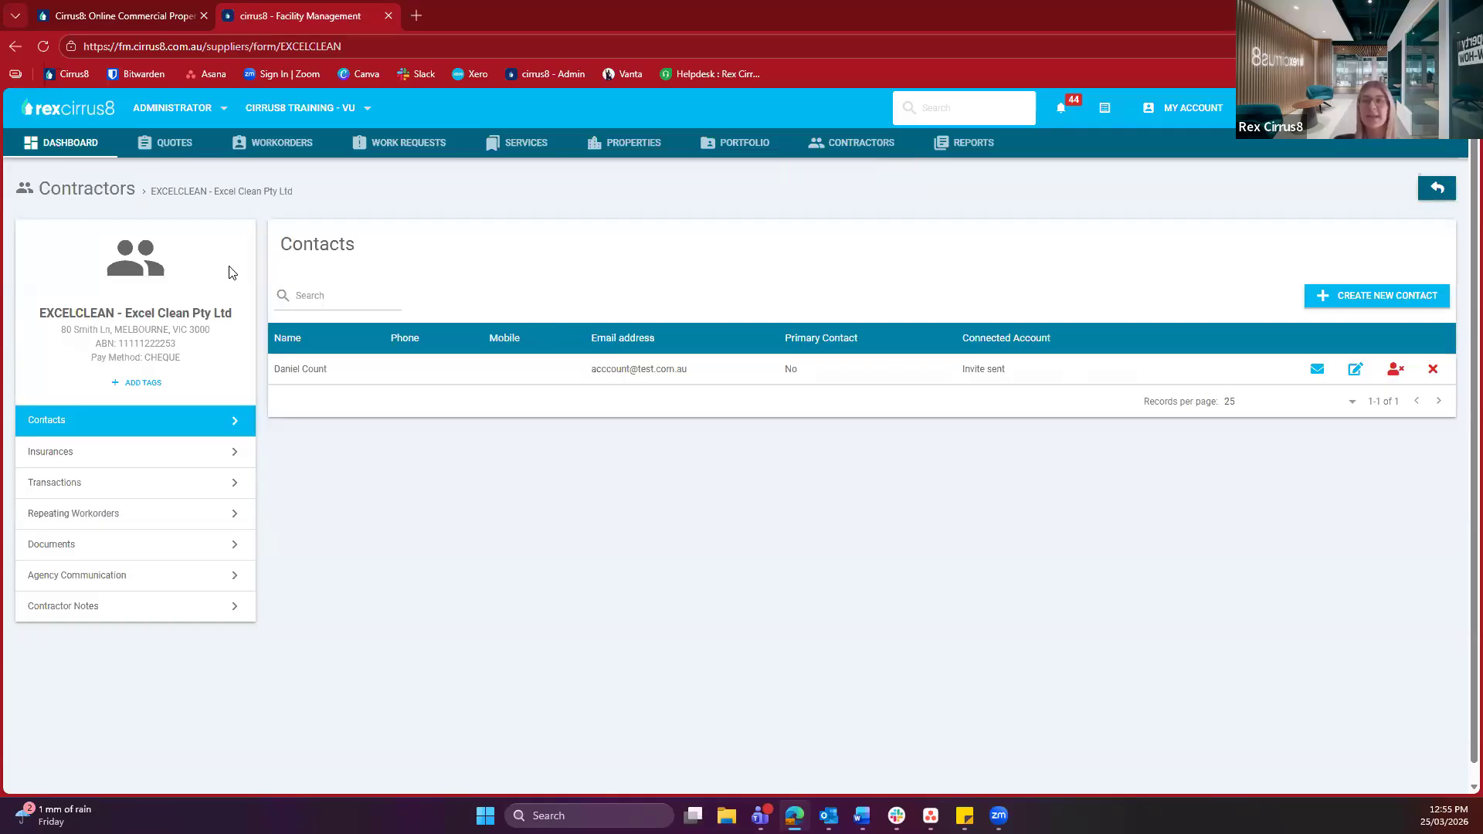
left_click_drag(357, 263, 285, 263)
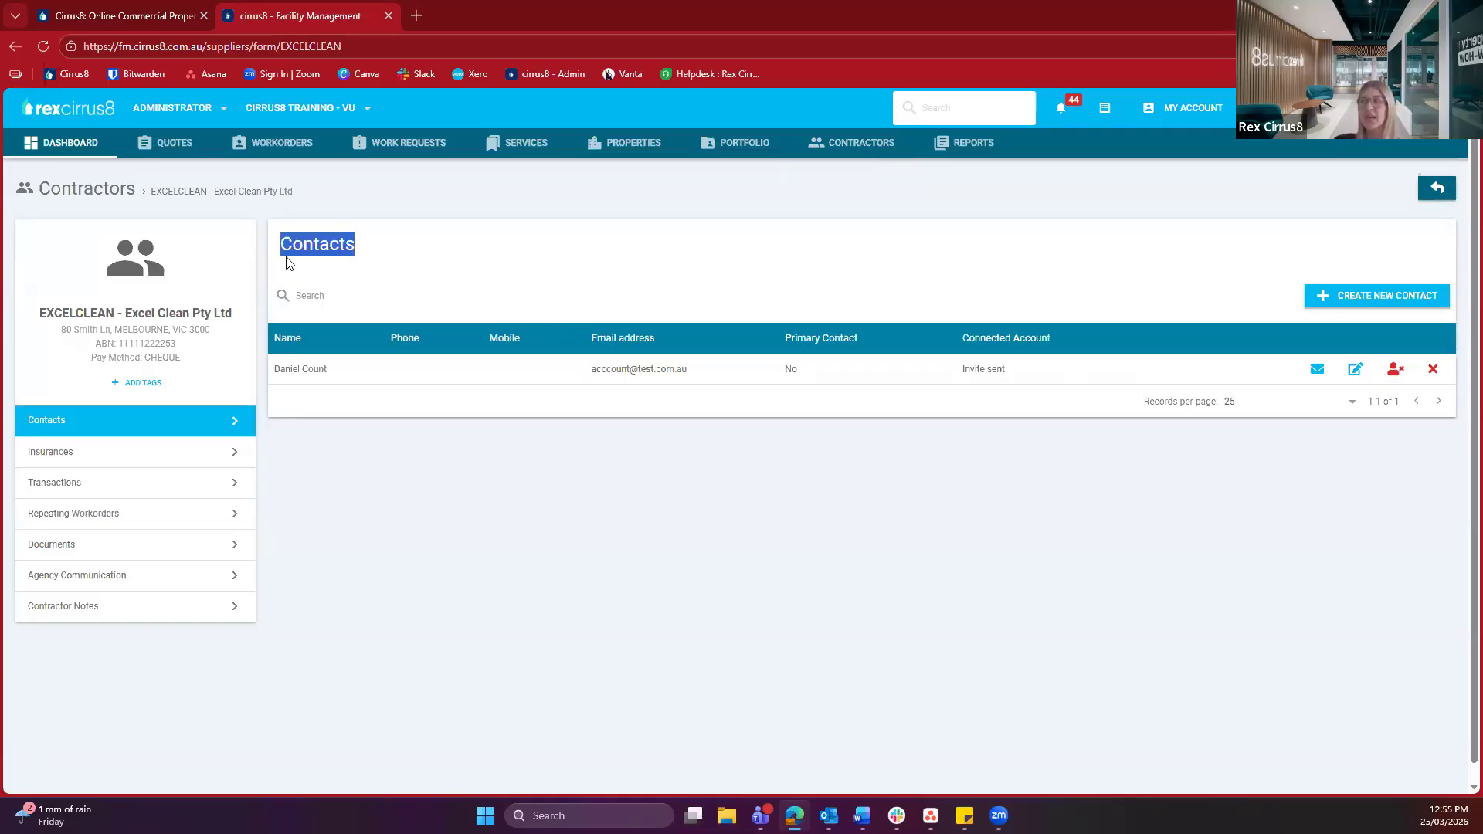
left_click(286, 262)
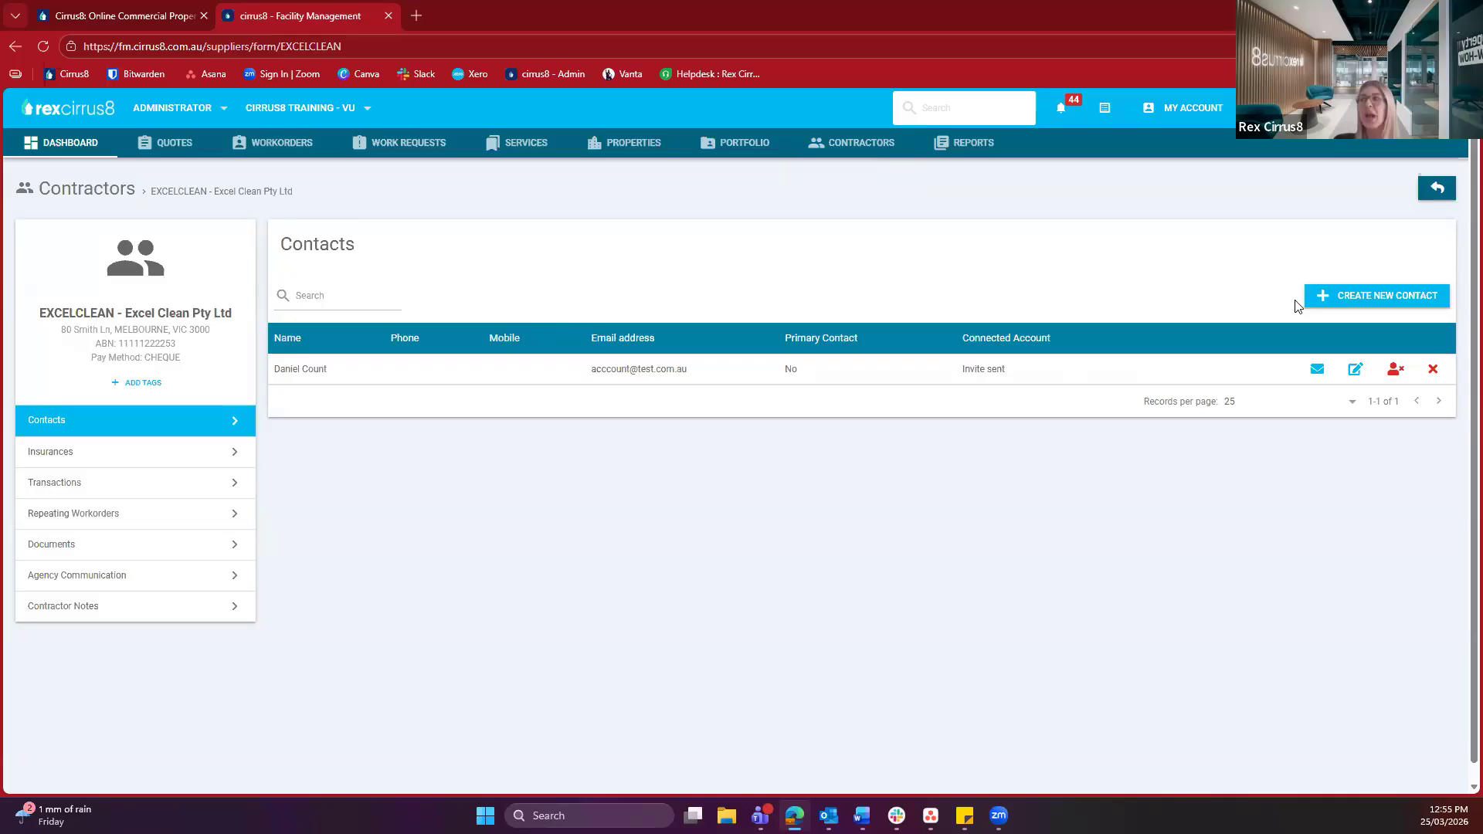
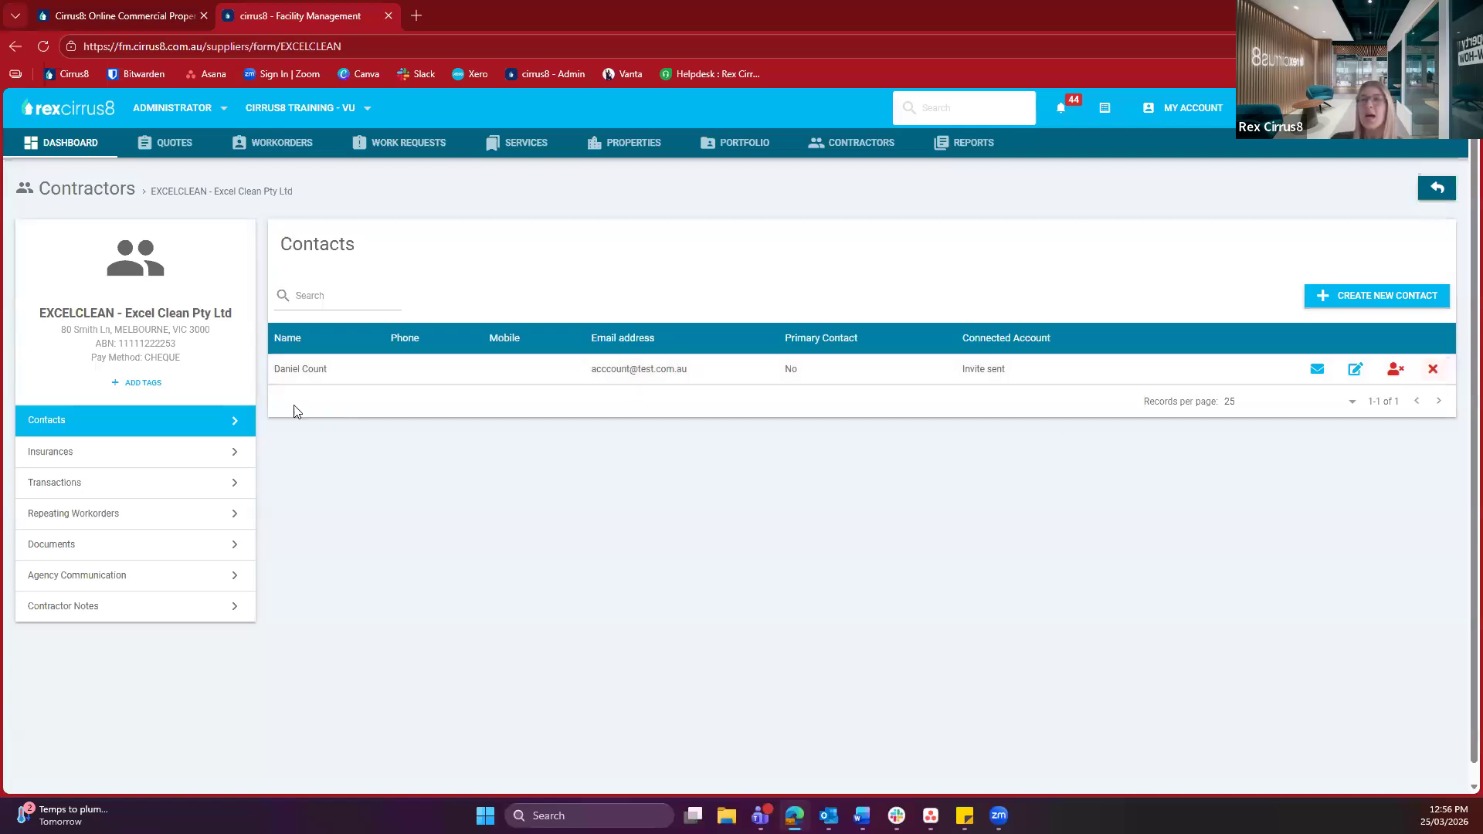
From Excel Clean's insurances, start an updated Public Liability policy in the Add New Insurance Policy form
left_click(172, 448)
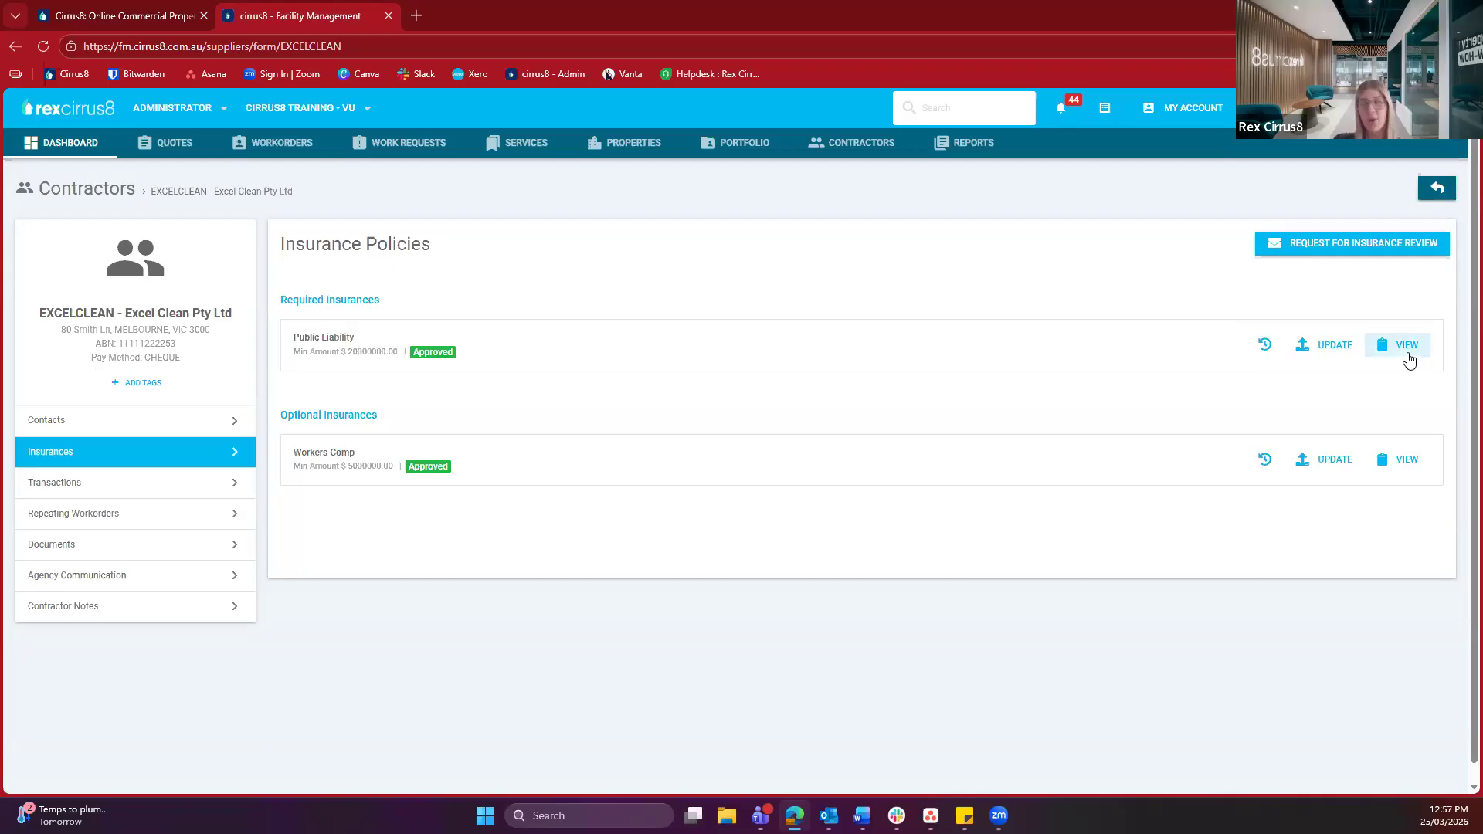
left_click(1312, 349)
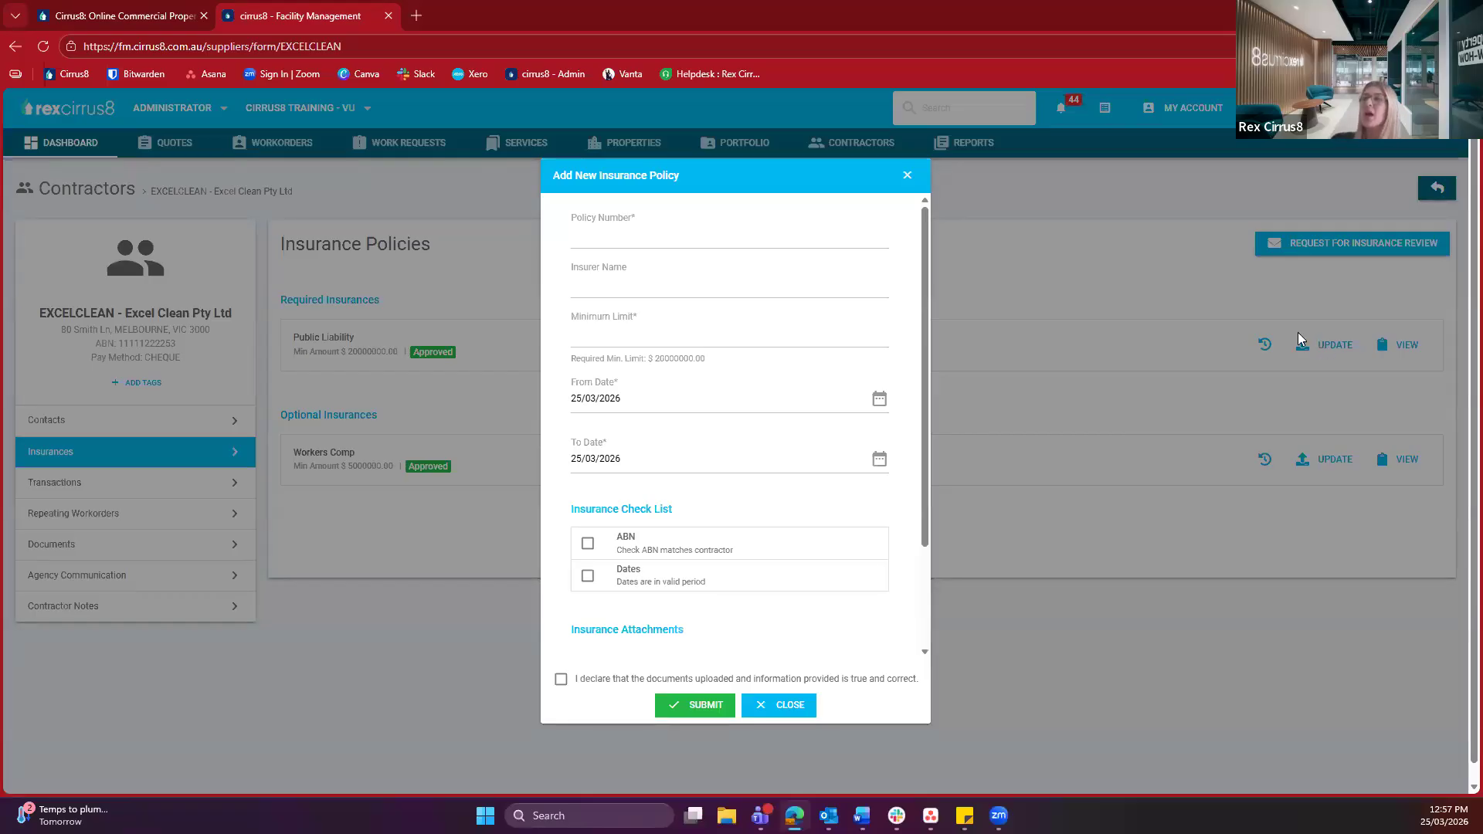
Enter the policy number and a minimum limit of 20000000
left_click(737, 230)
left_click(737, 230)
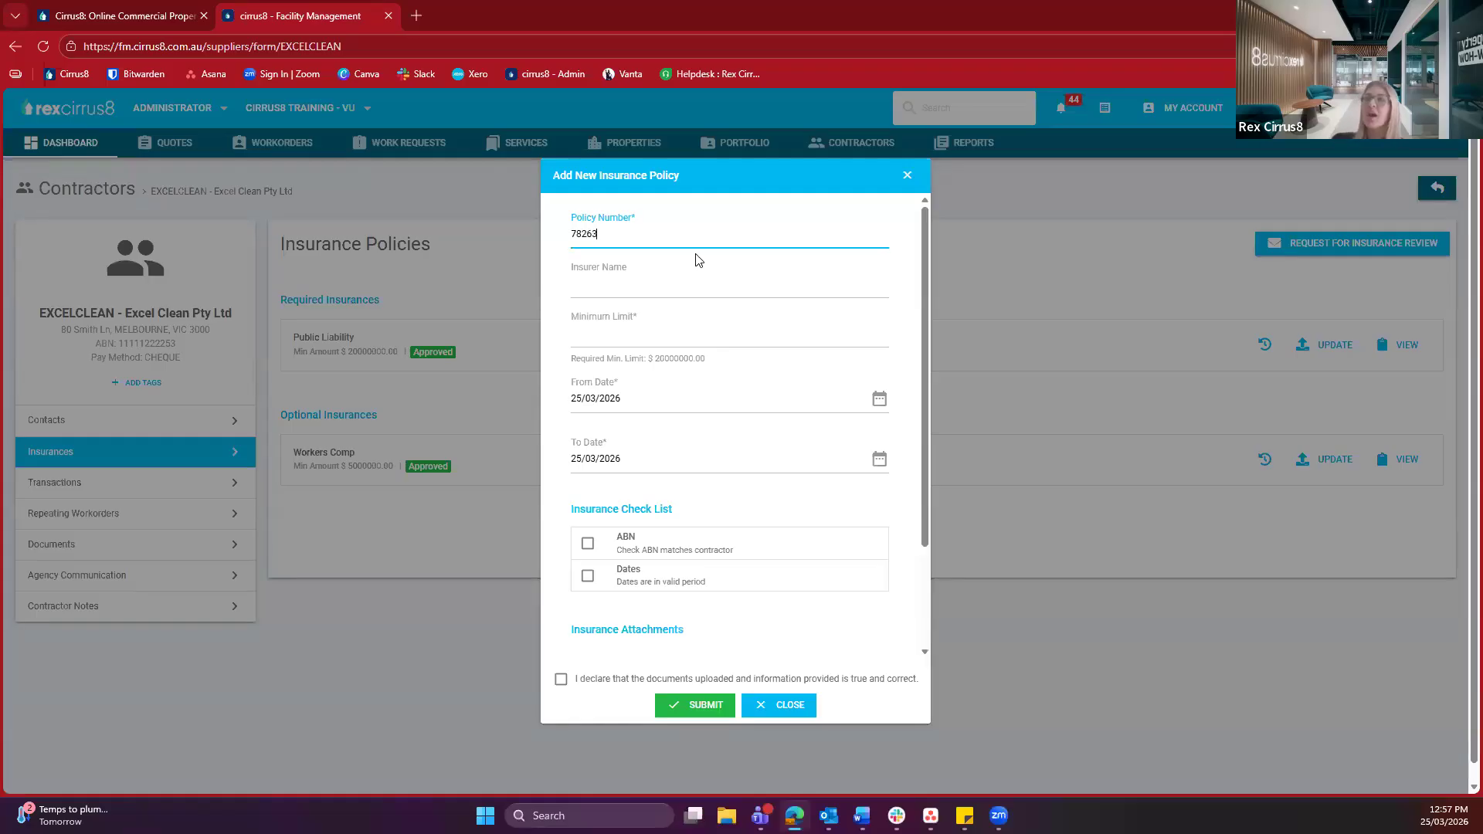
left_click(668, 269)
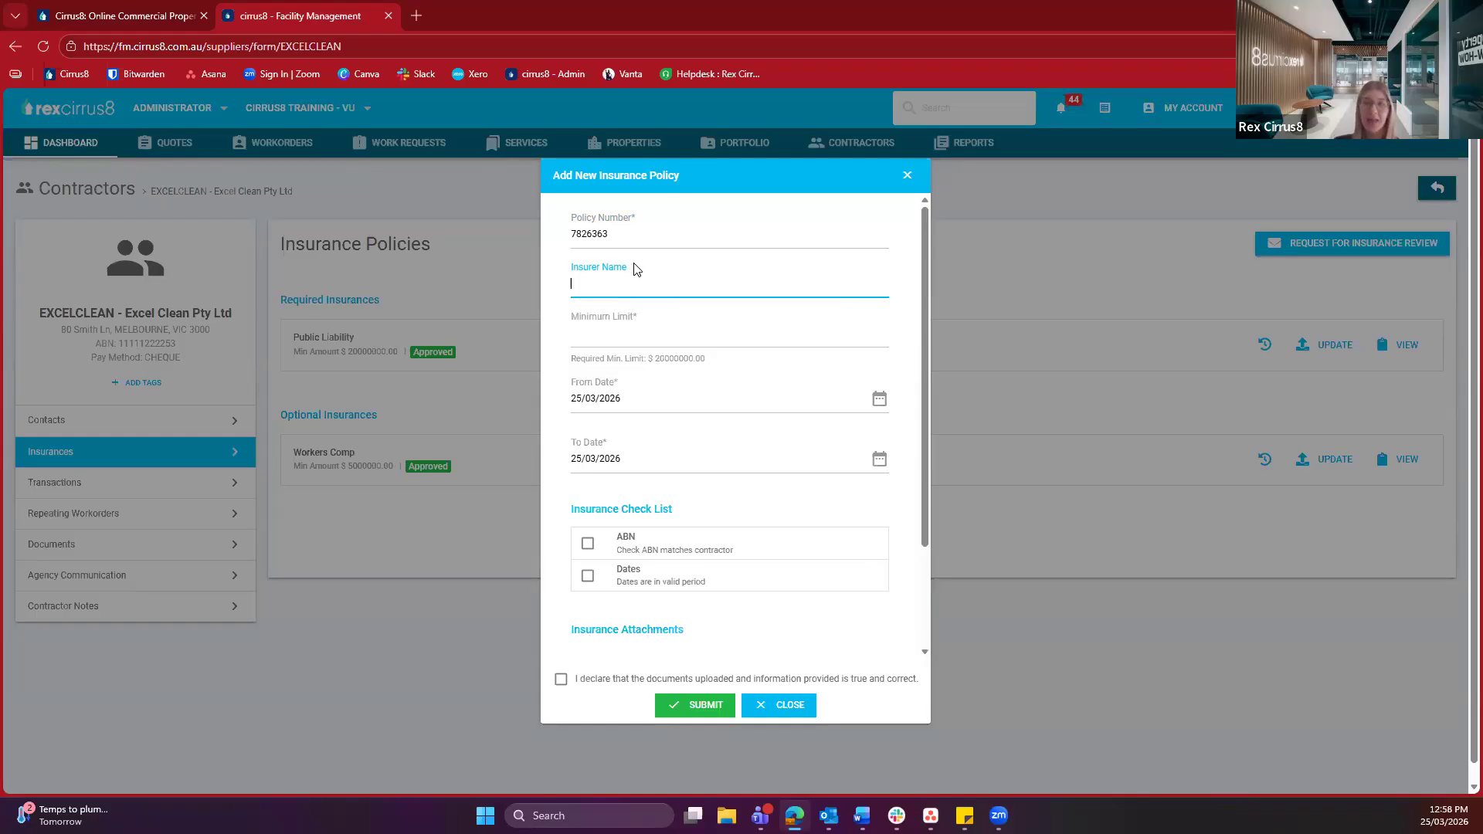
left_click(571, 319)
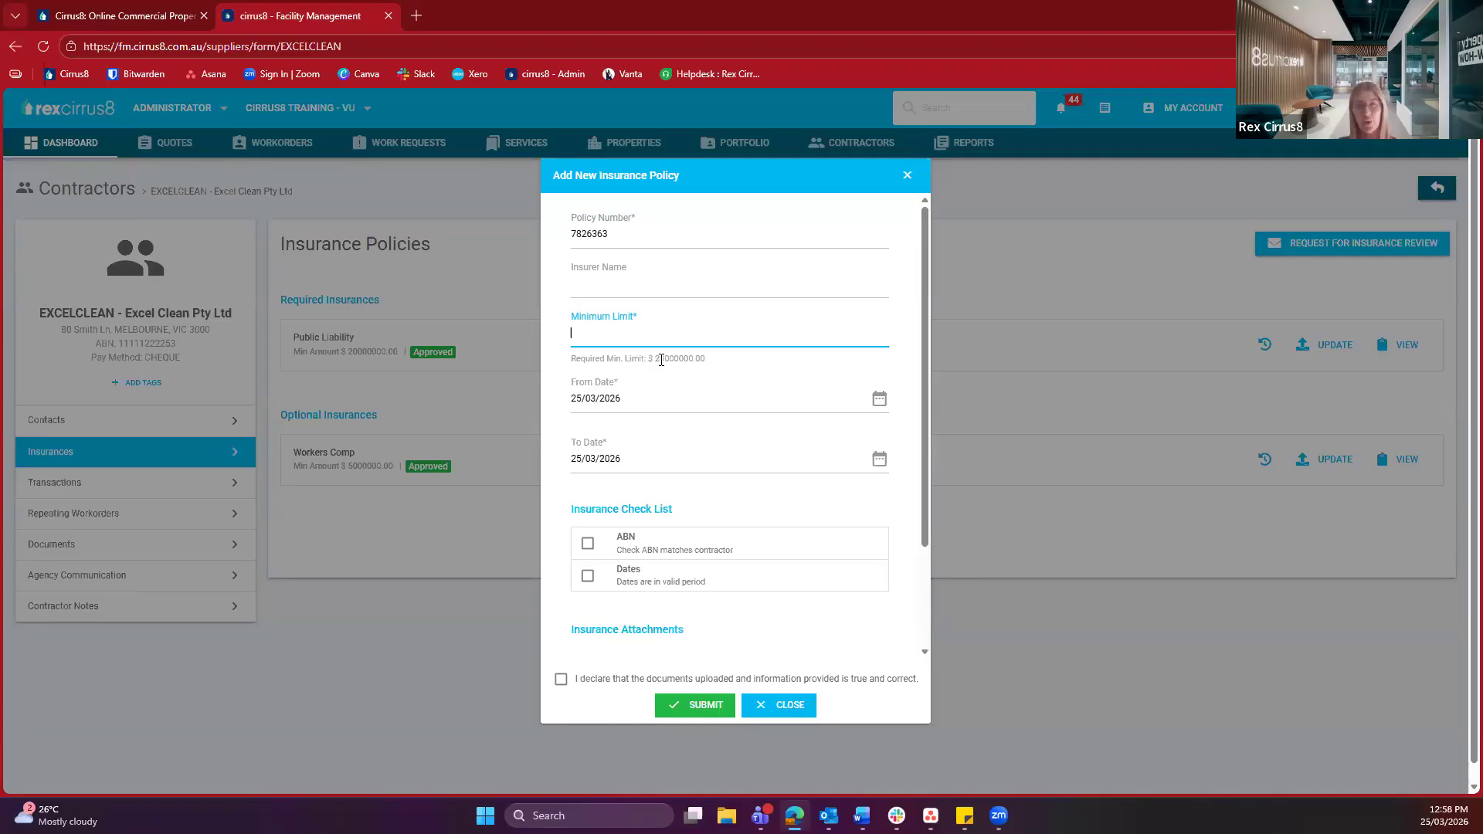
type("20000000")
left_click(733, 375)
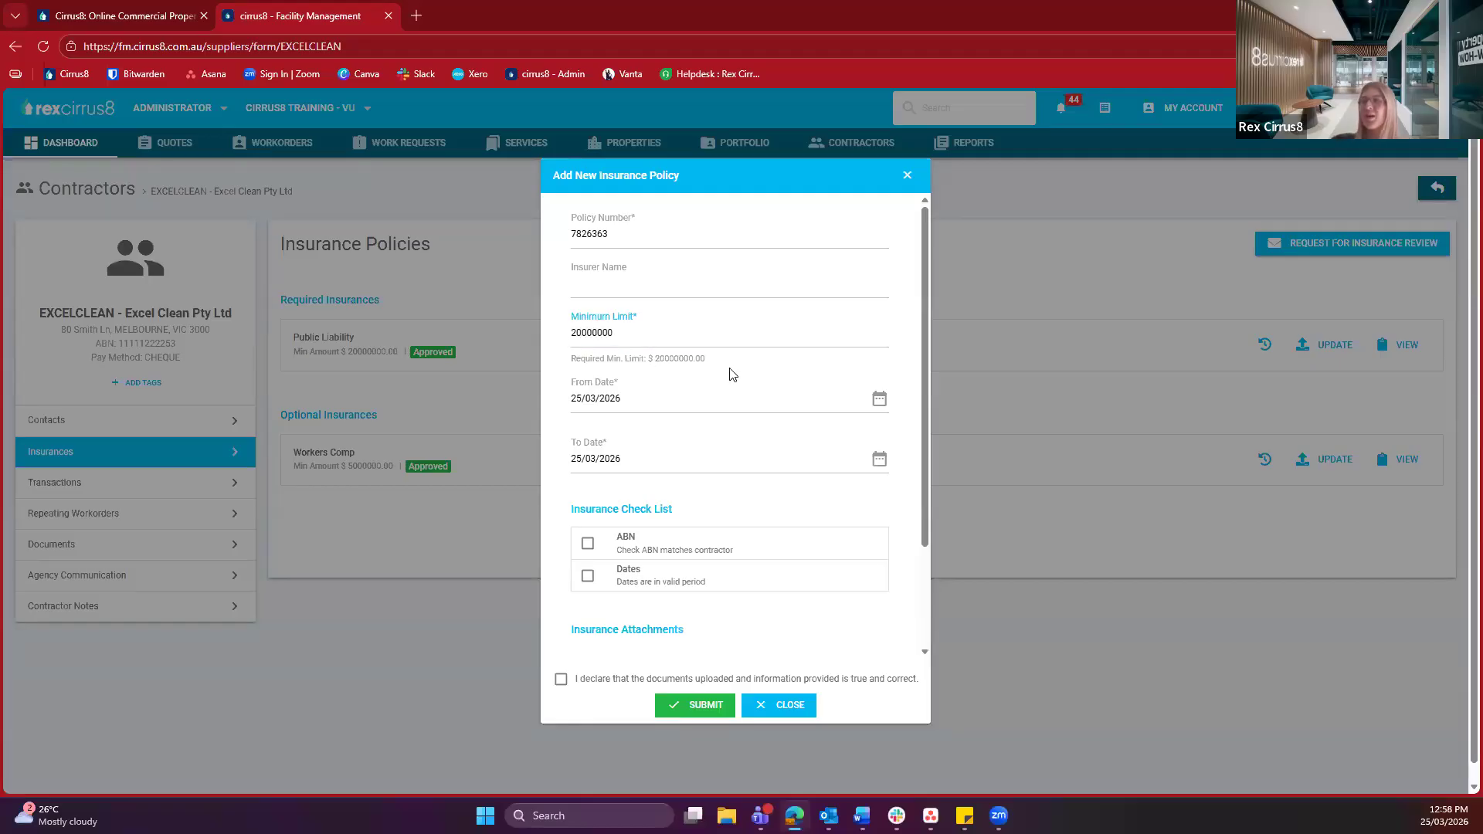
Extend the cover end date to 25/03/2027 and tick the ABN and Dates checks
left_click(629, 457)
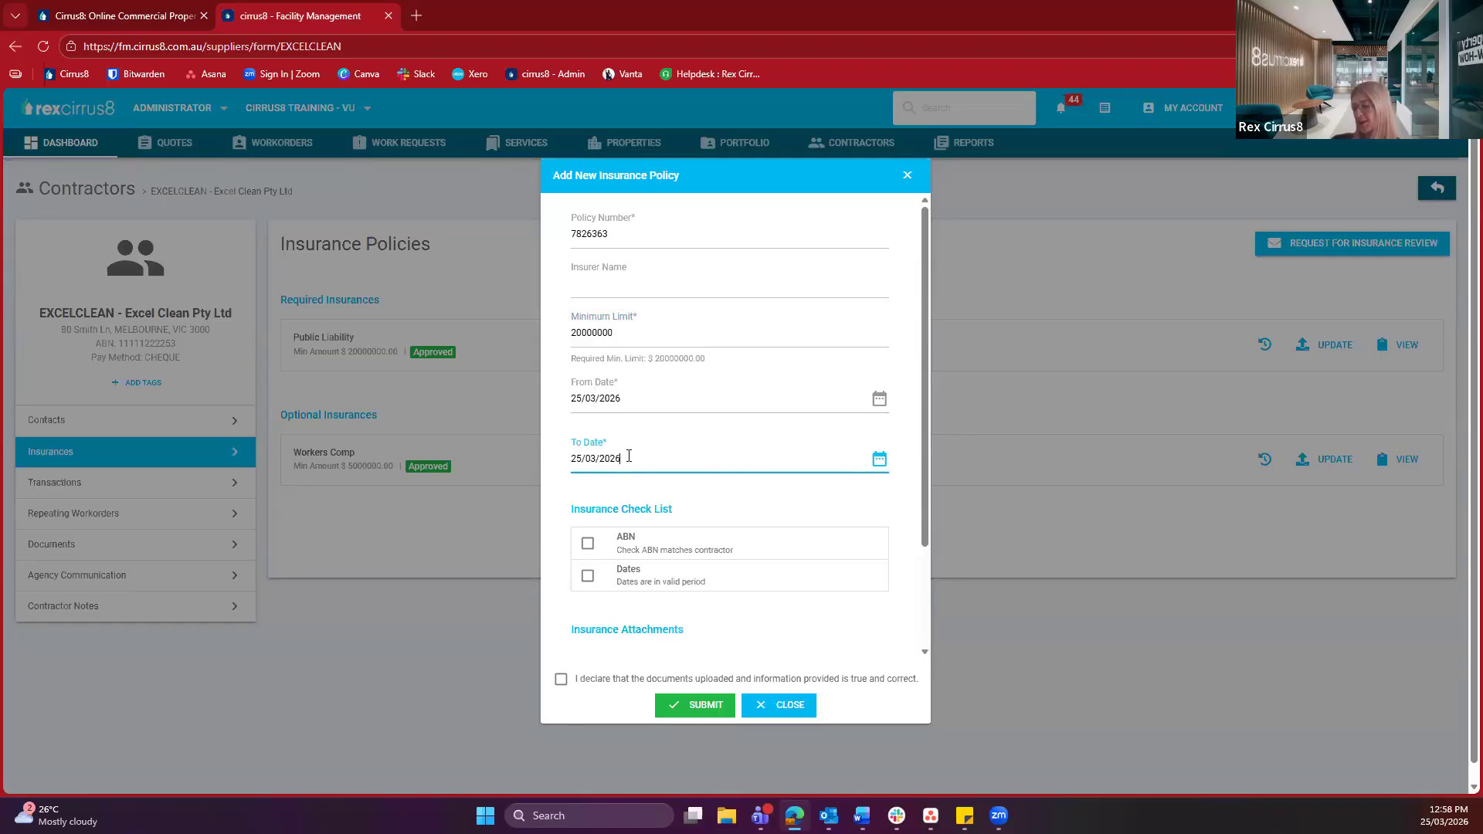
type("7")
left_click(612, 498)
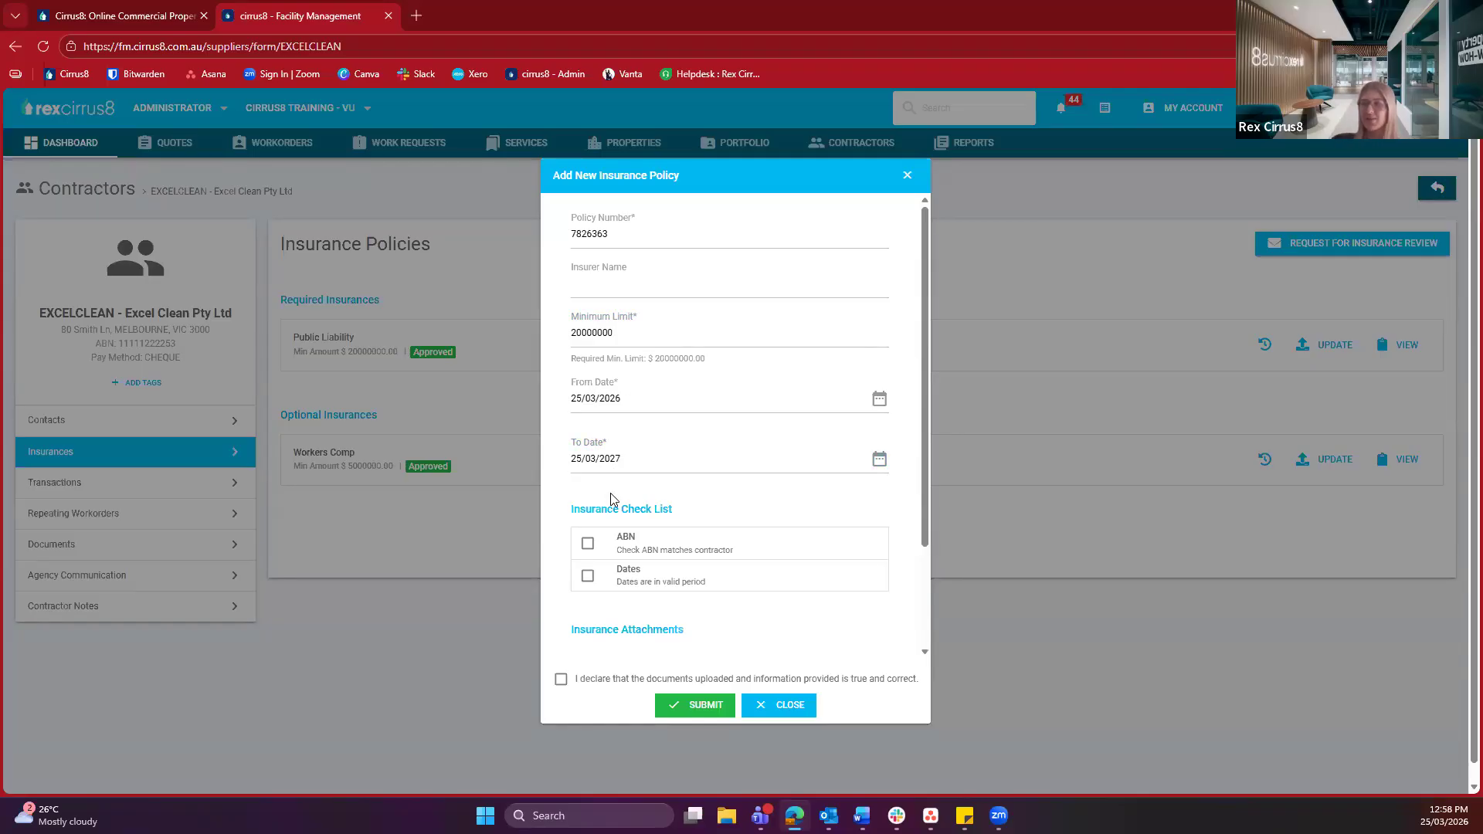
scroll(610, 498, "down", 1)
left_click_drag(517, 424, 682, 442)
left_click(684, 442)
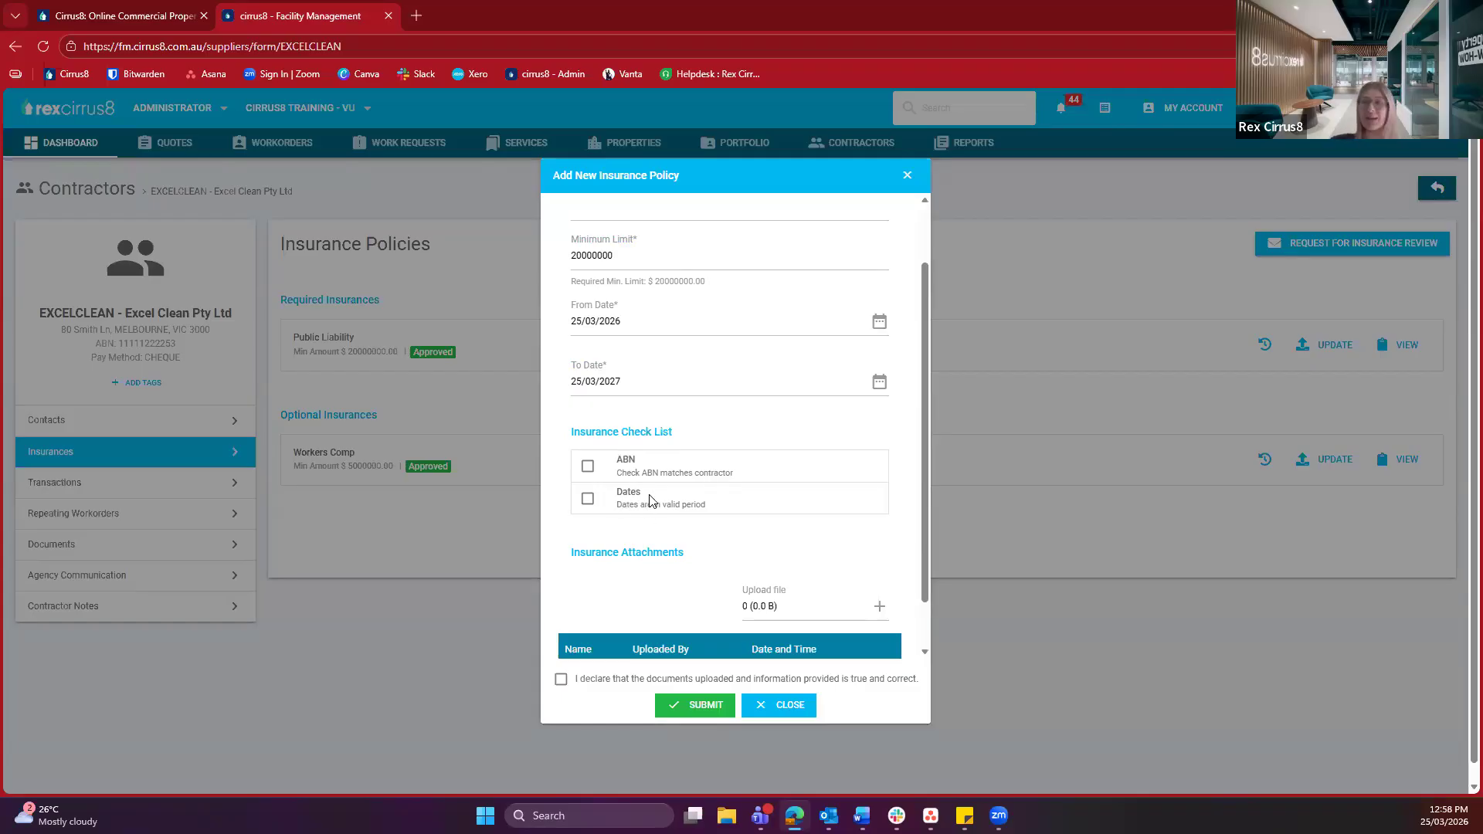
left_click(587, 465)
left_click(587, 498)
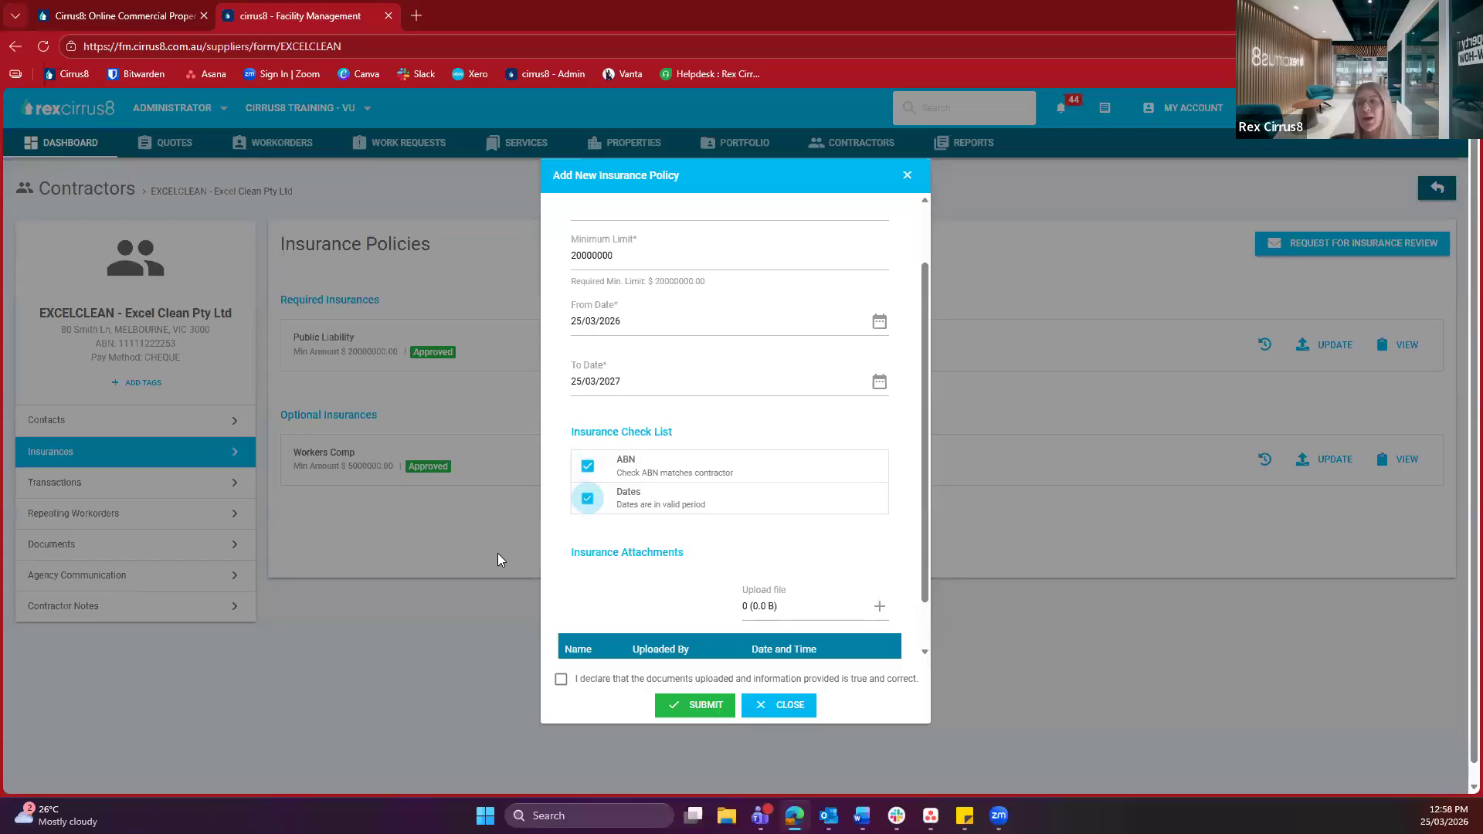
scroll(697, 553, "down", 1)
left_click_drag(570, 497, 699, 509)
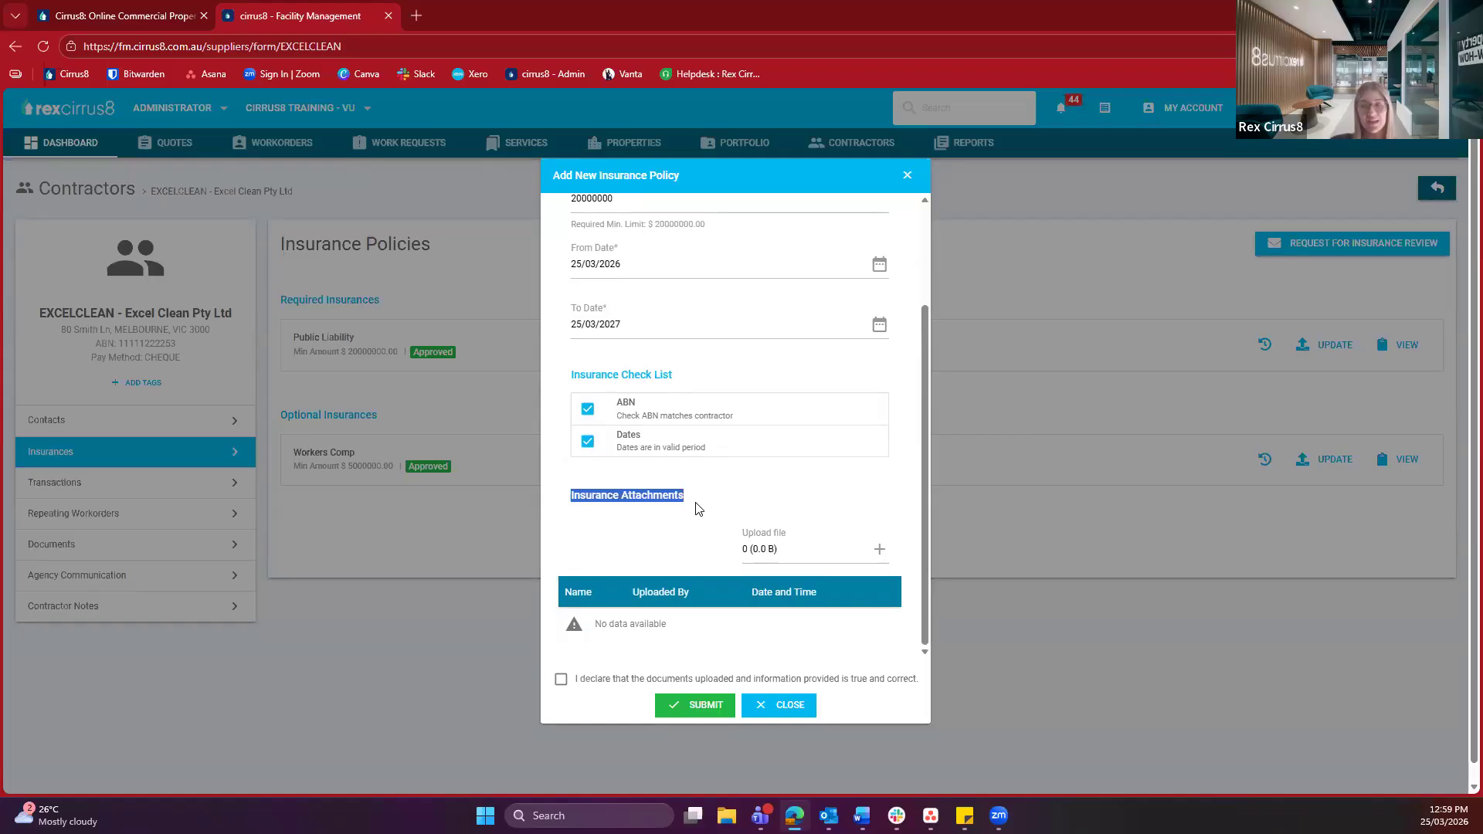
left_click(684, 514)
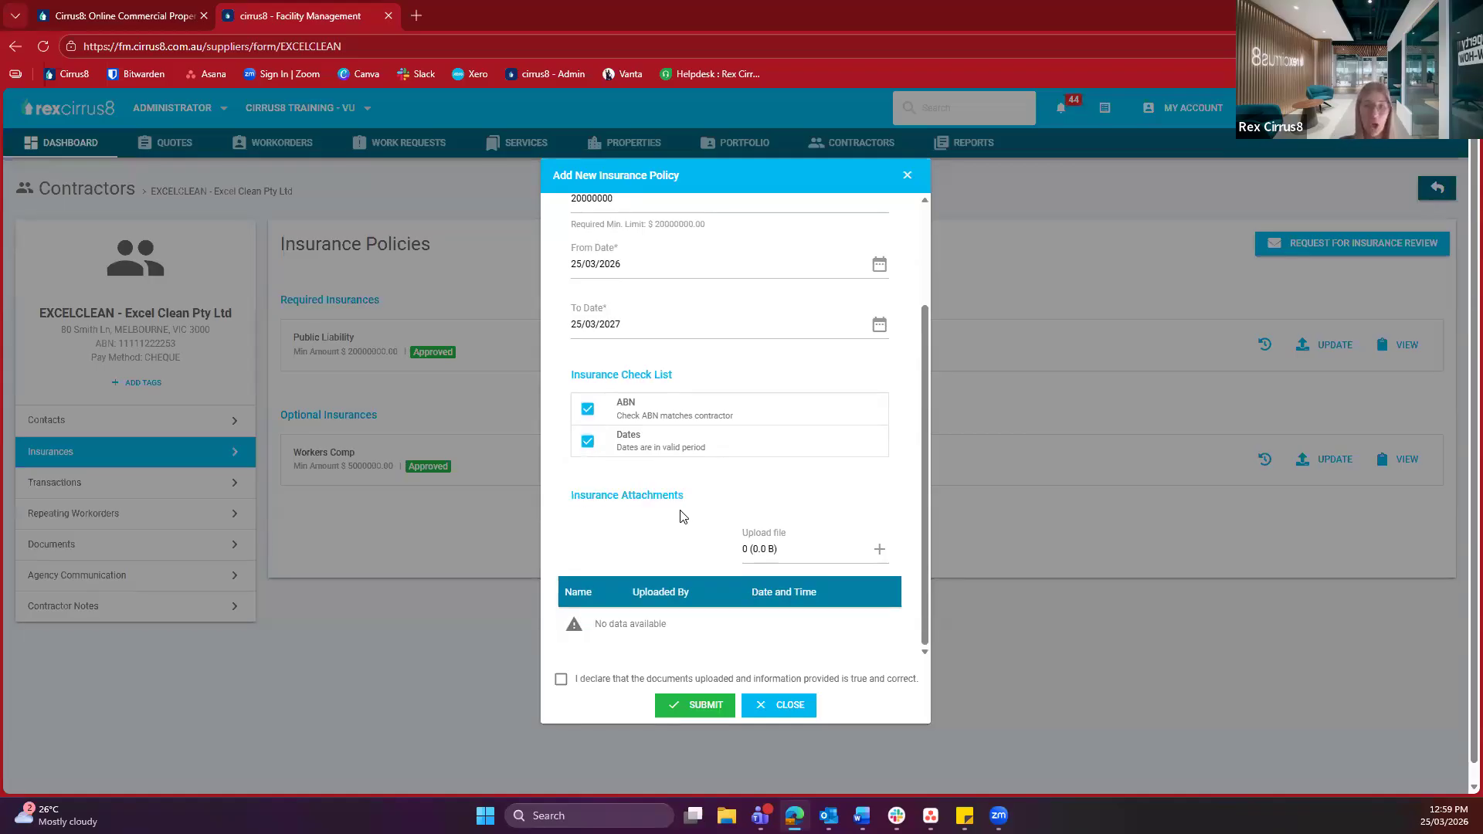
Attach Test document.pdf from the desktop and tick the true-and-correct declaration
left_click(879, 550)
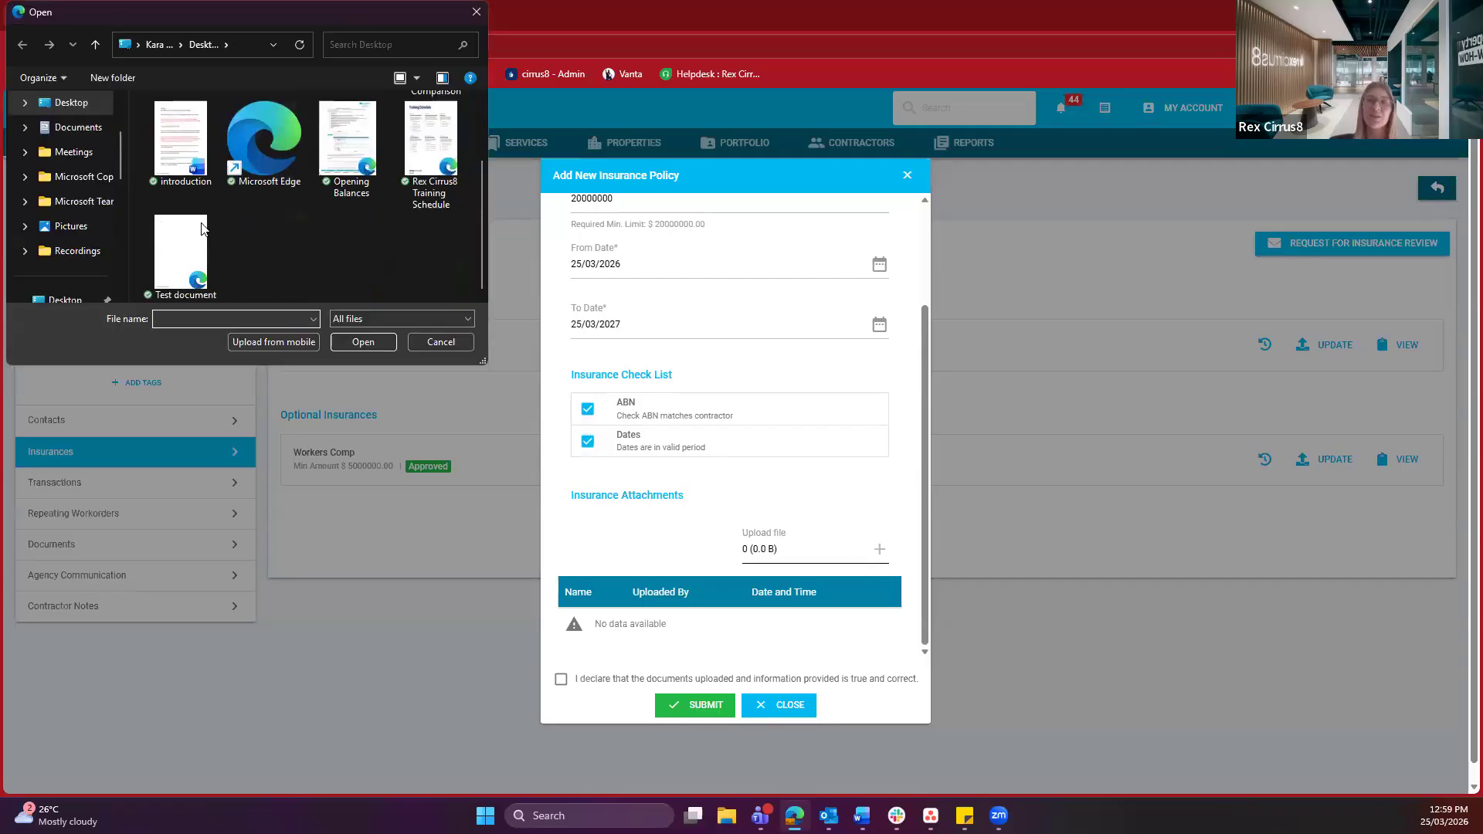
left_click(192, 241)
left_click(363, 341)
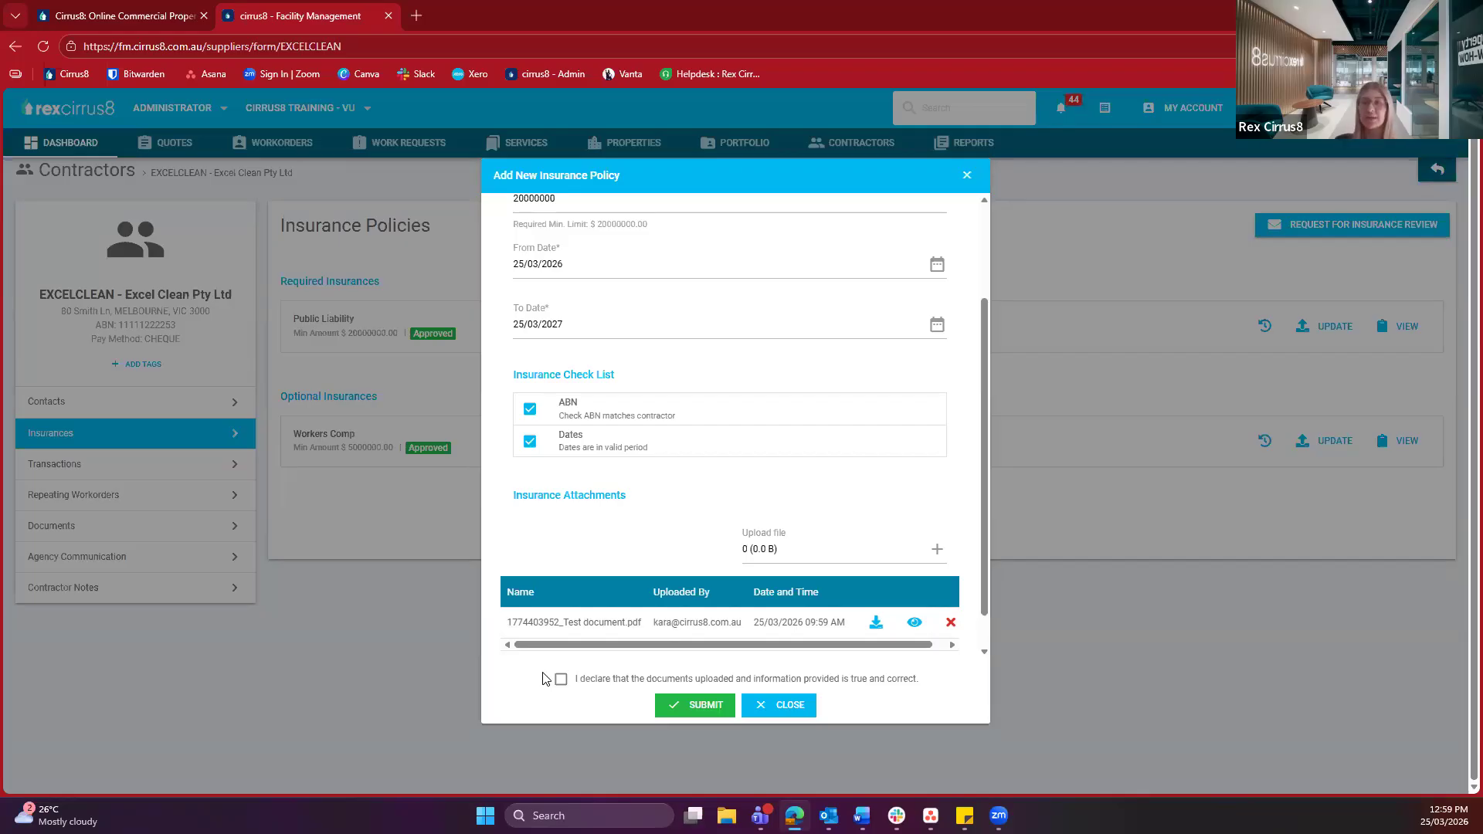
left_click_drag(611, 683, 898, 690)
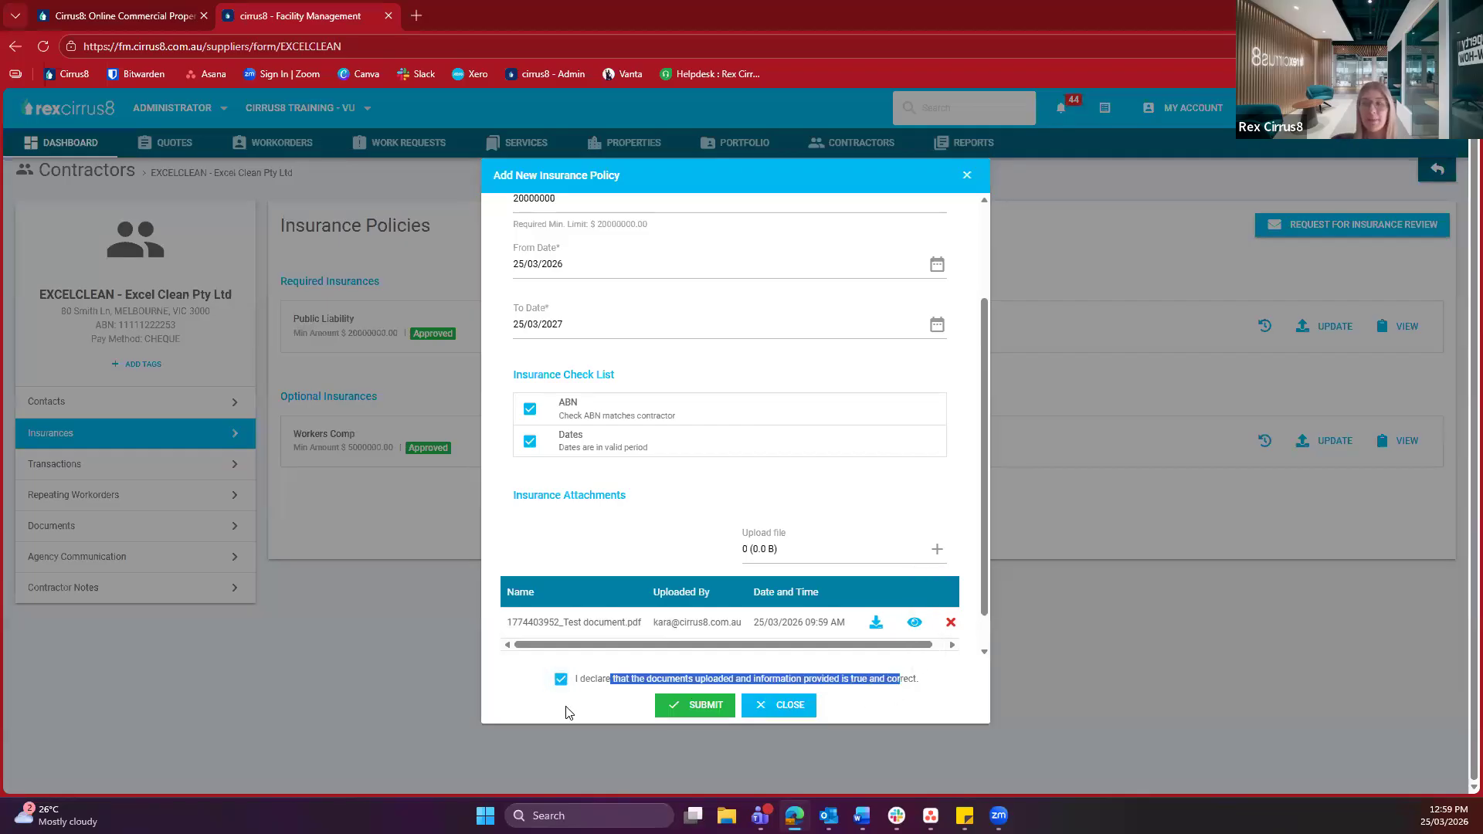
left_click(561, 680)
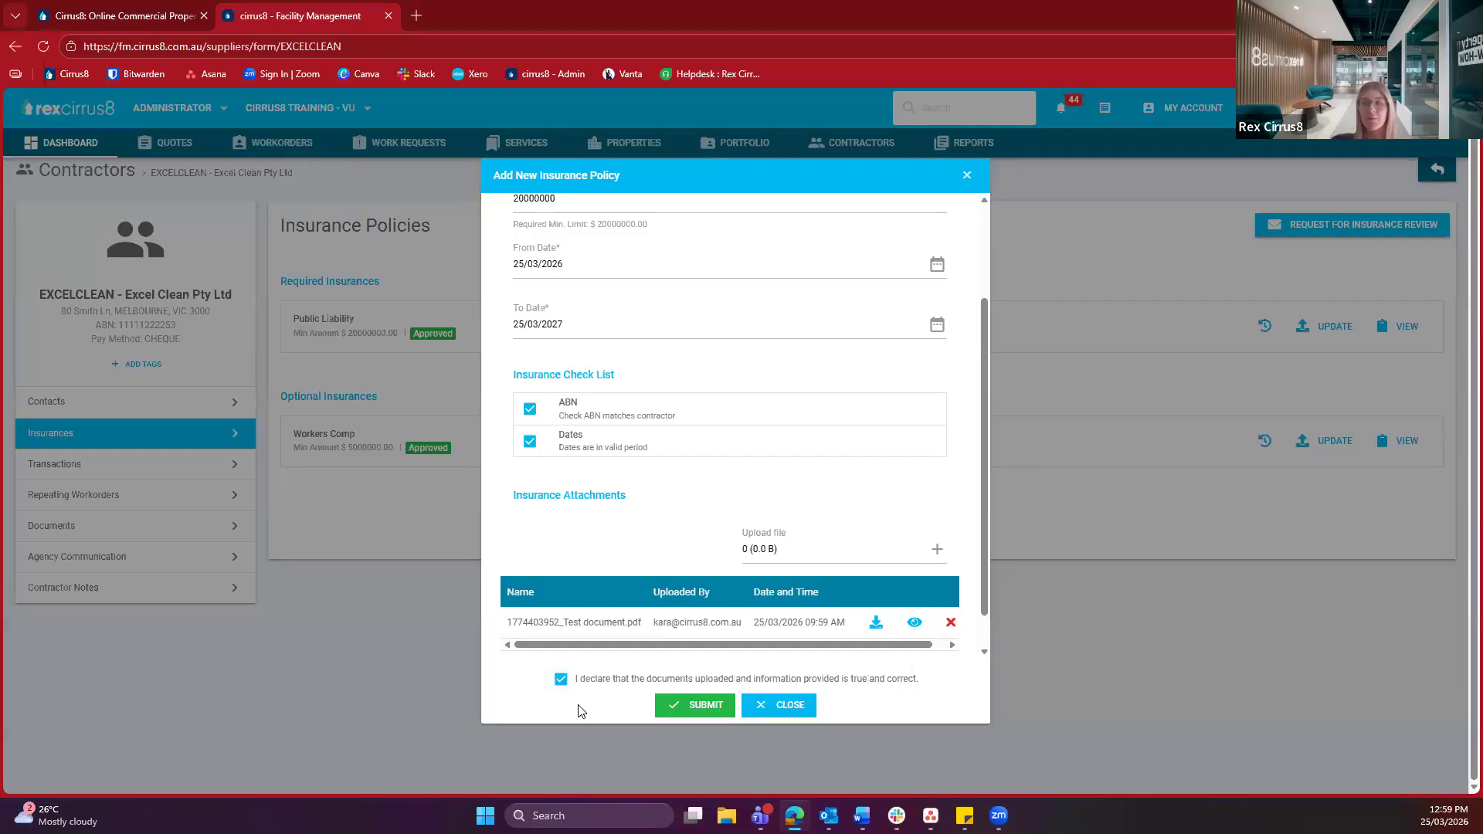
Submit the policy, then review and close the saved Public Liability details
left_click(722, 710)
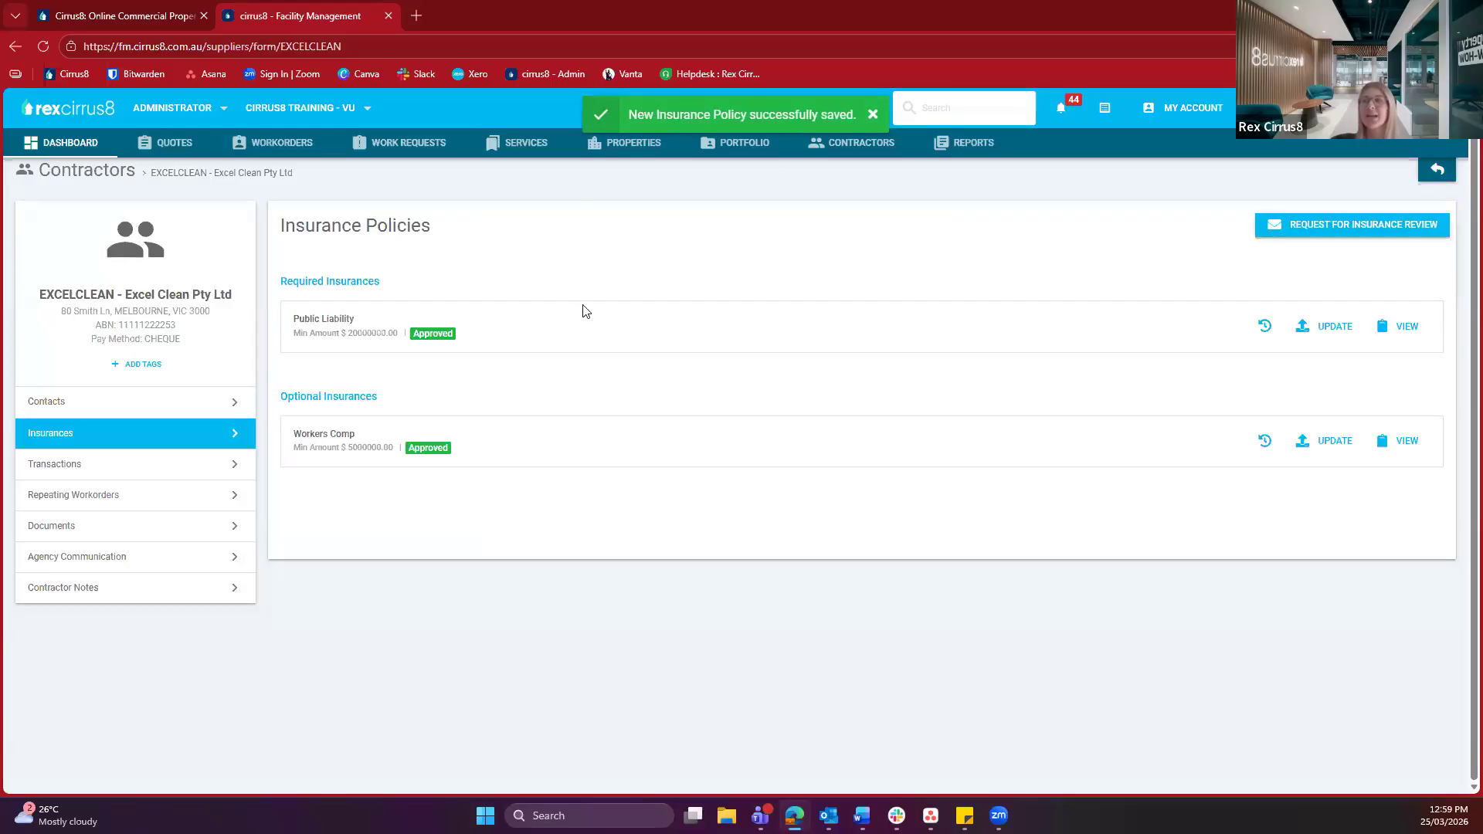
left_click(1397, 326)
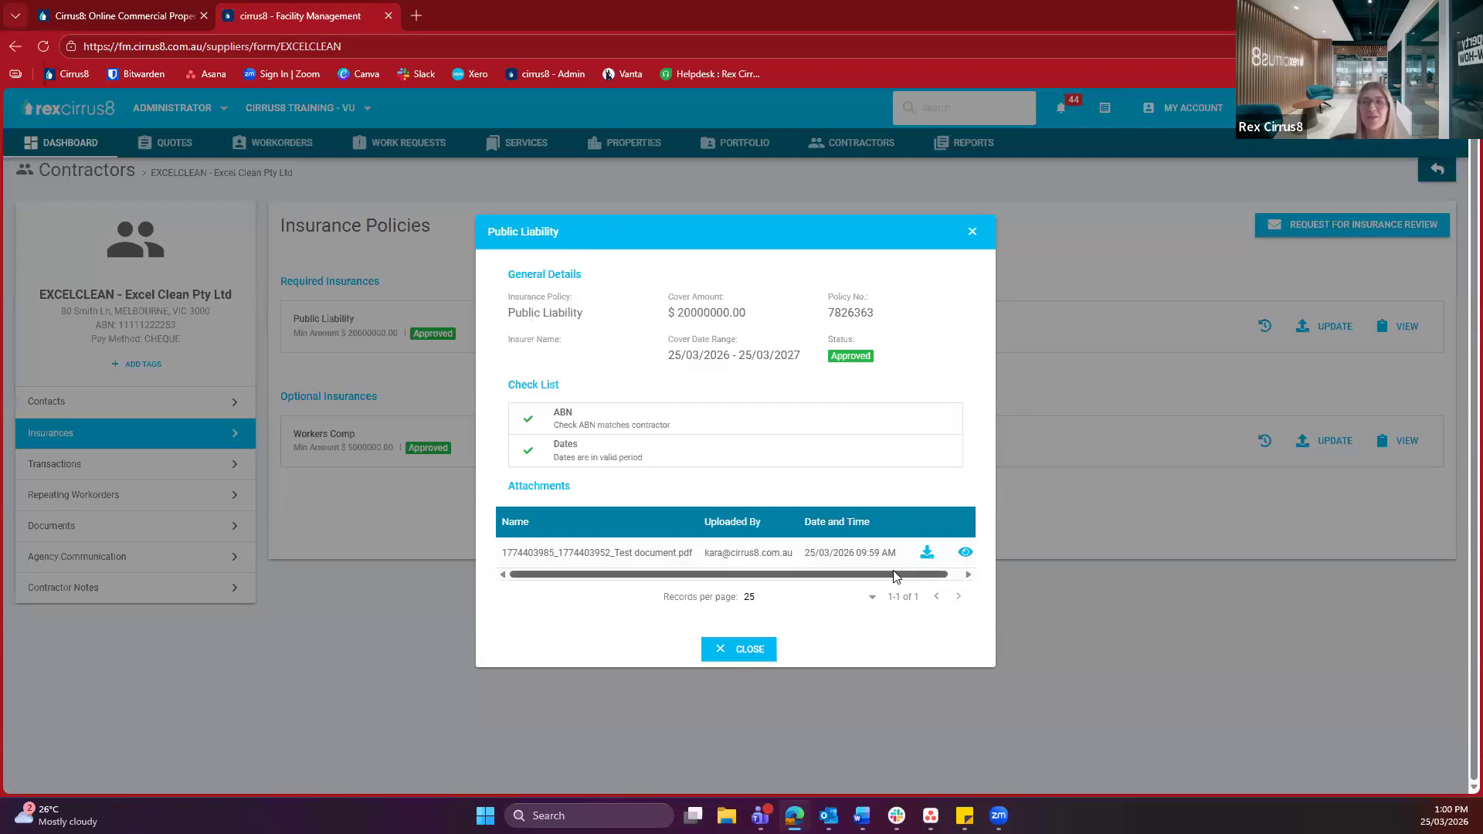
left_click(753, 657)
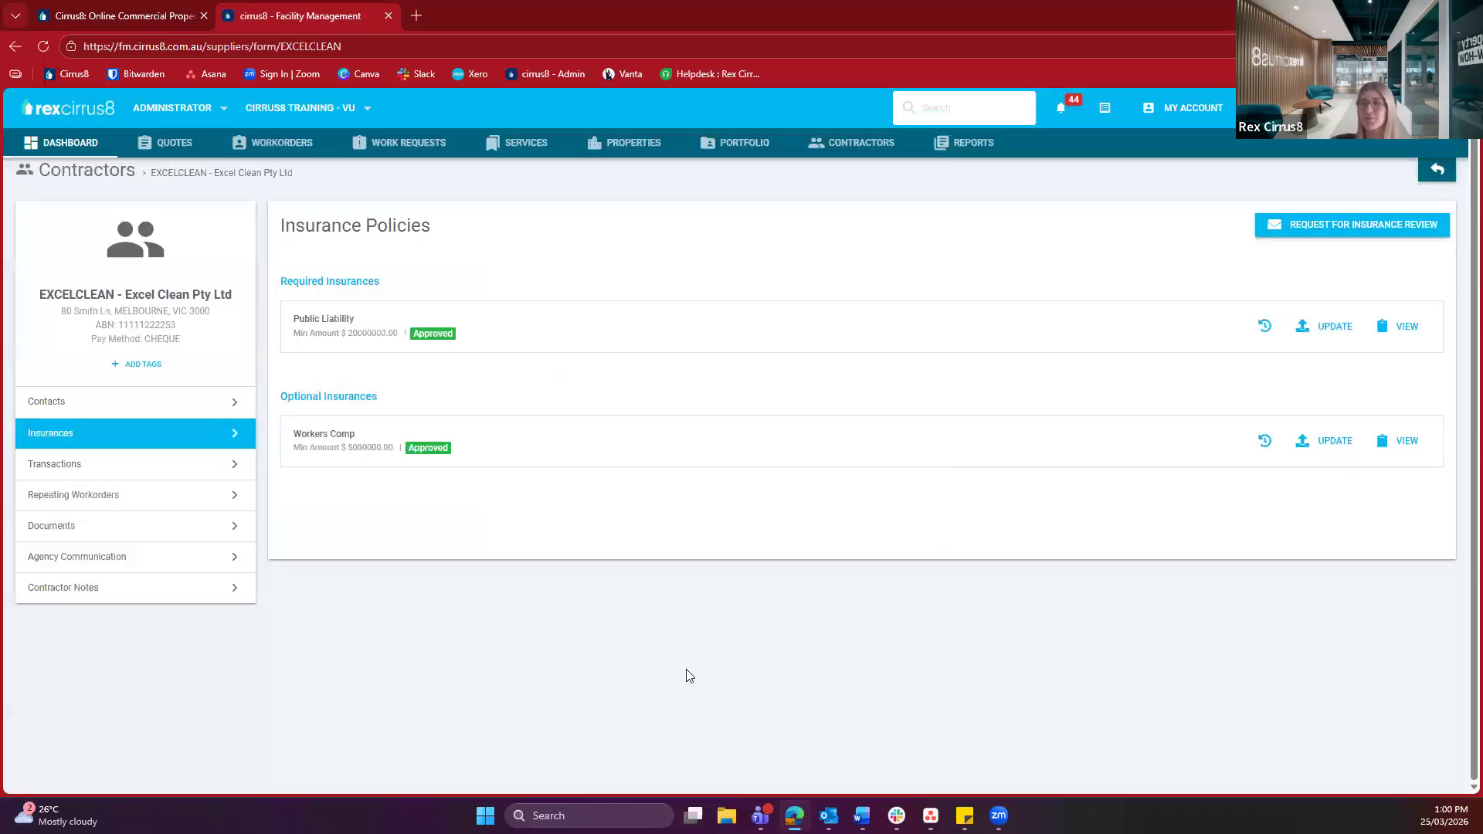
Browse Excel Clean's transactions and their type and status filters, then list its two repeating work orders
left_click(166, 464)
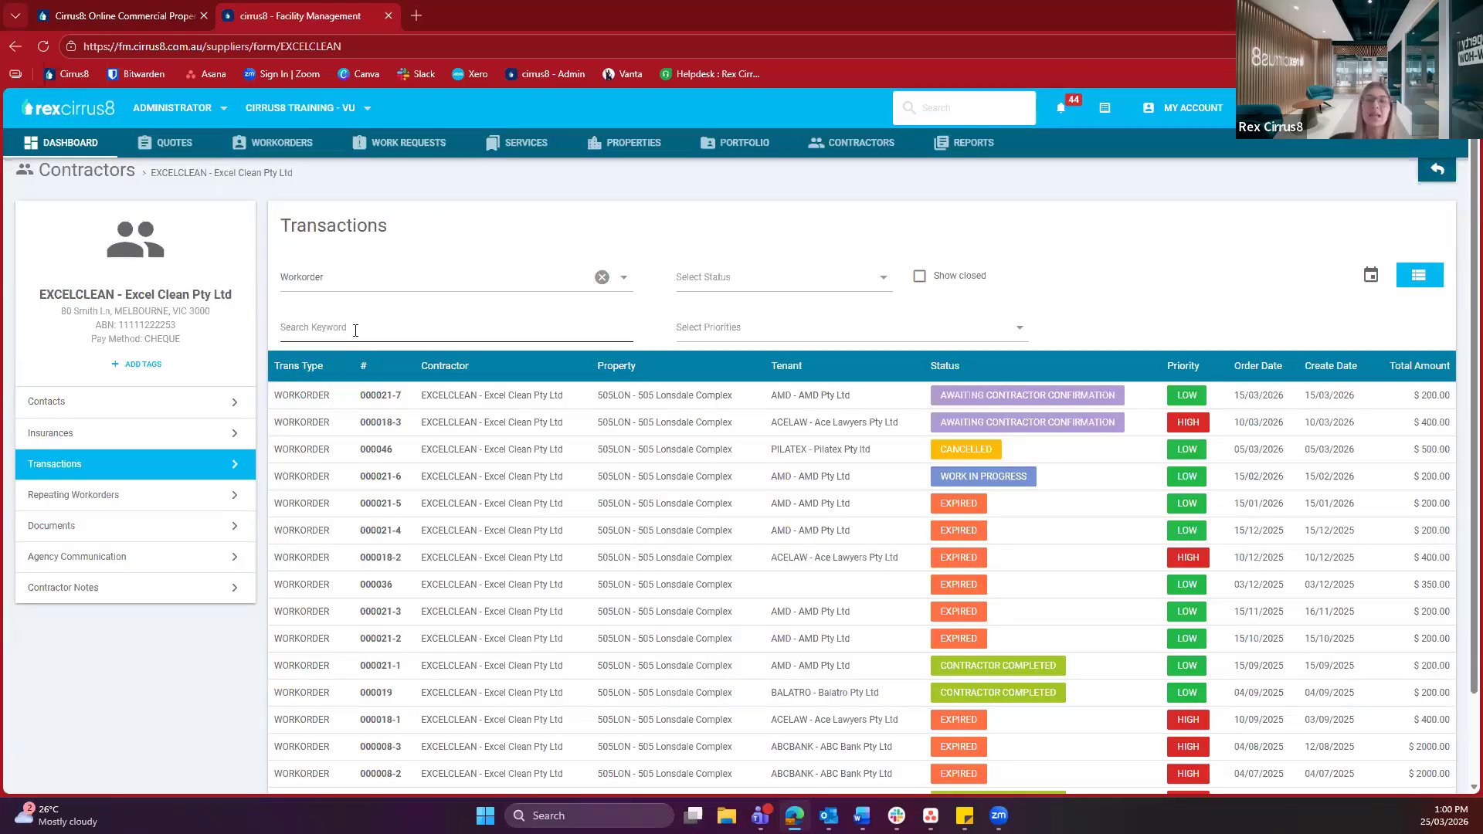
left_click(352, 291)
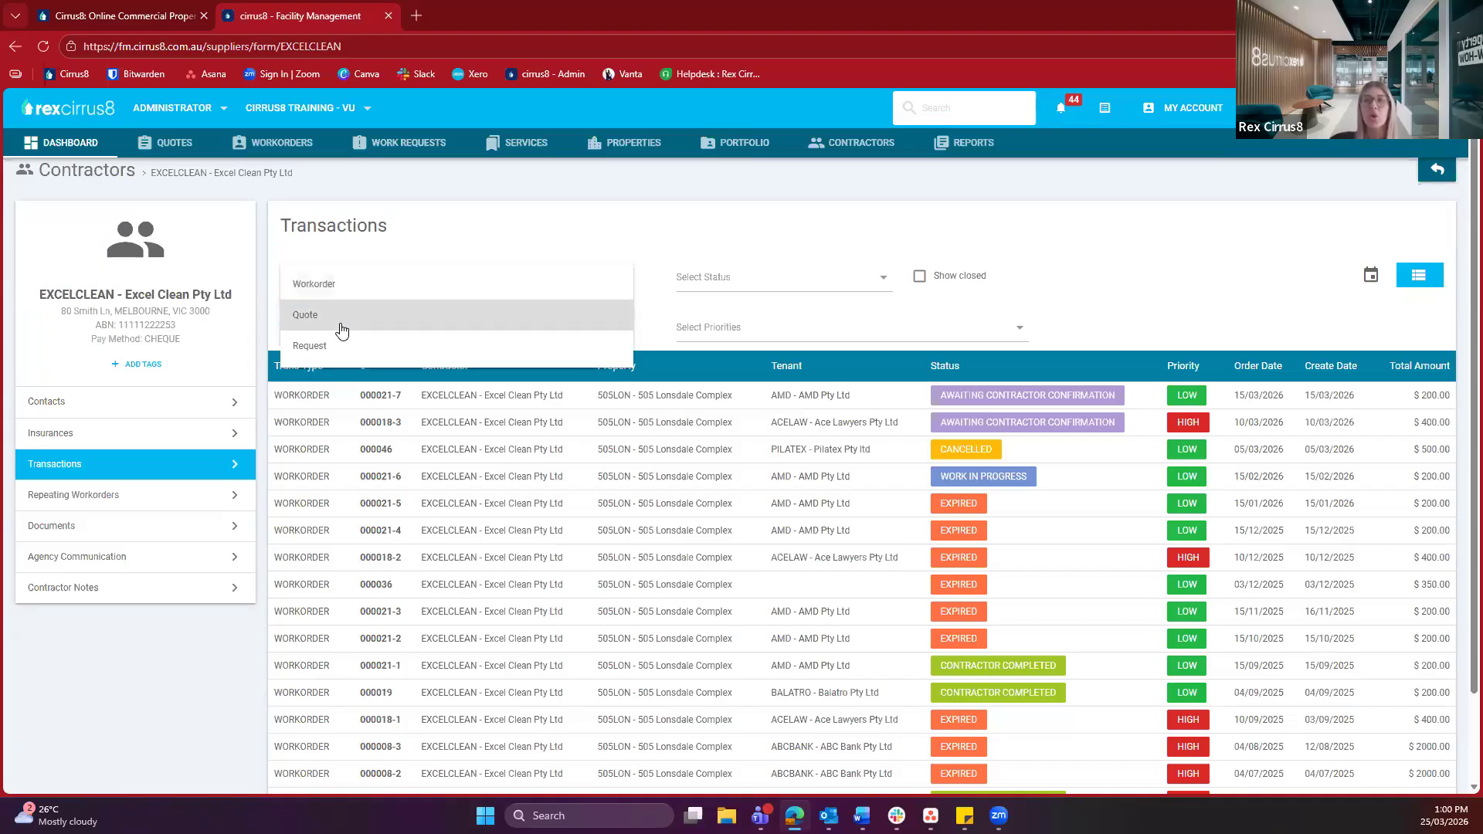
left_click(686, 216)
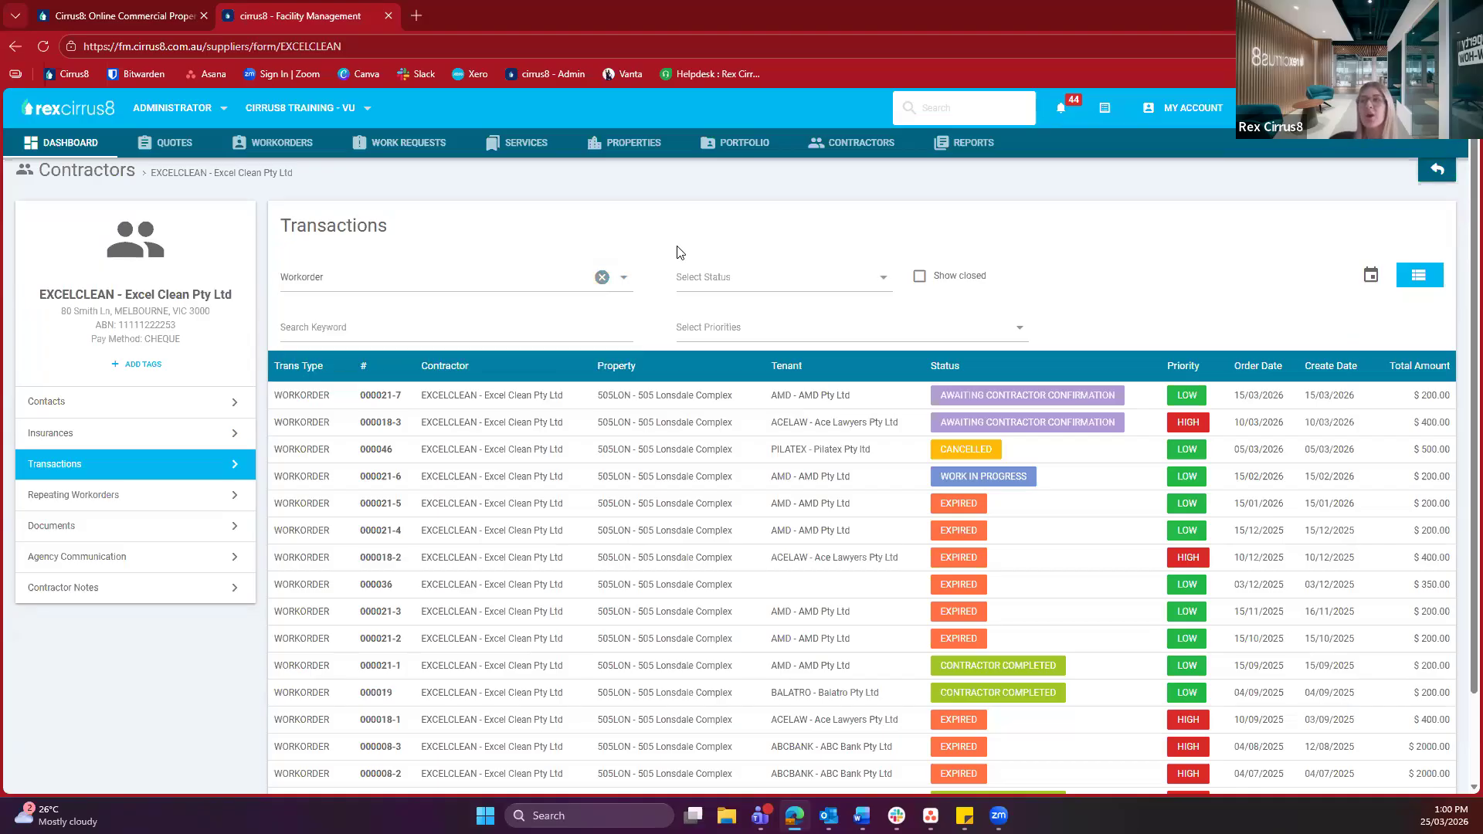
left_click(682, 290)
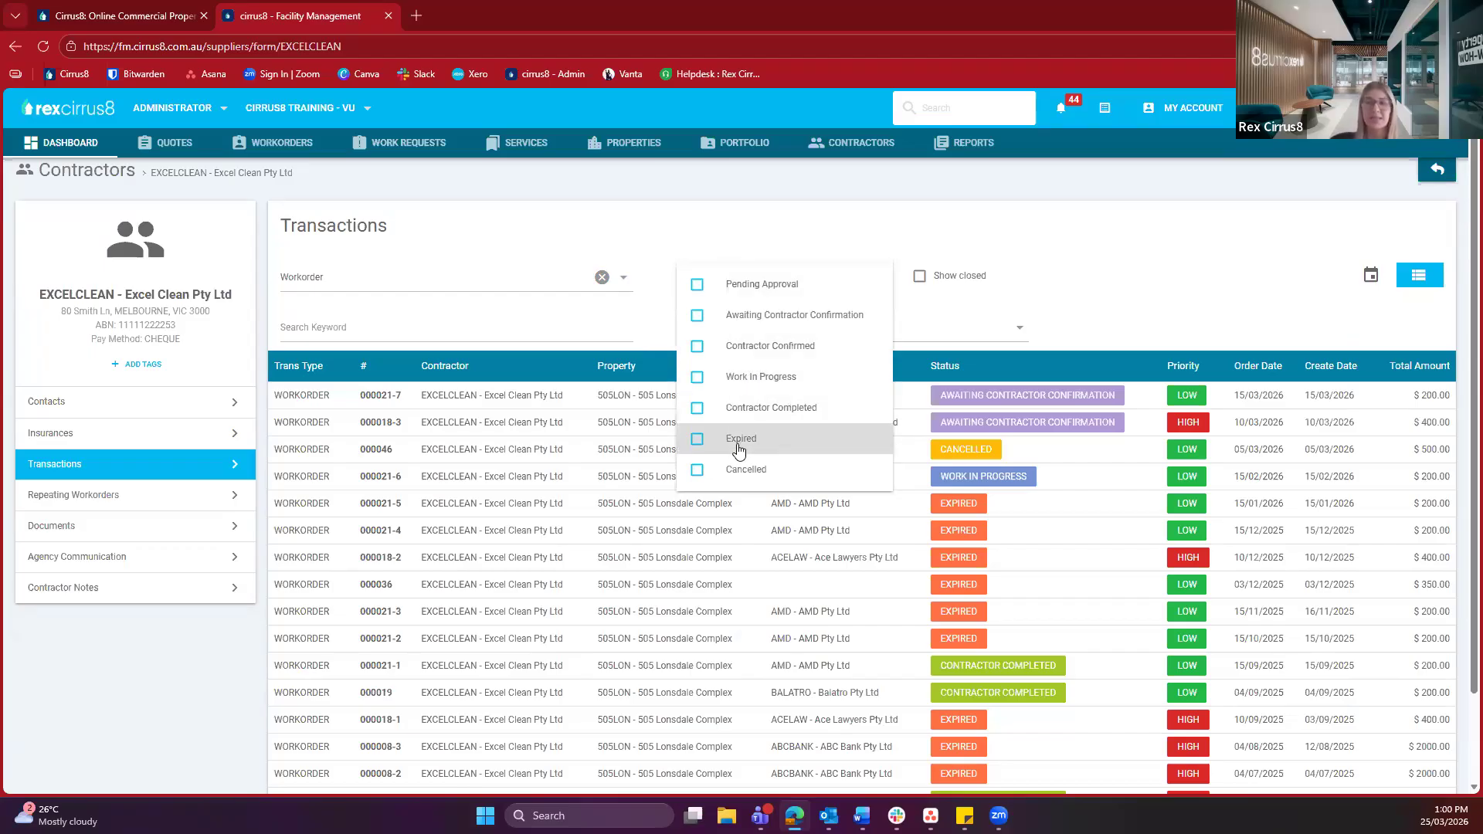
left_click(553, 334)
left_click(553, 331)
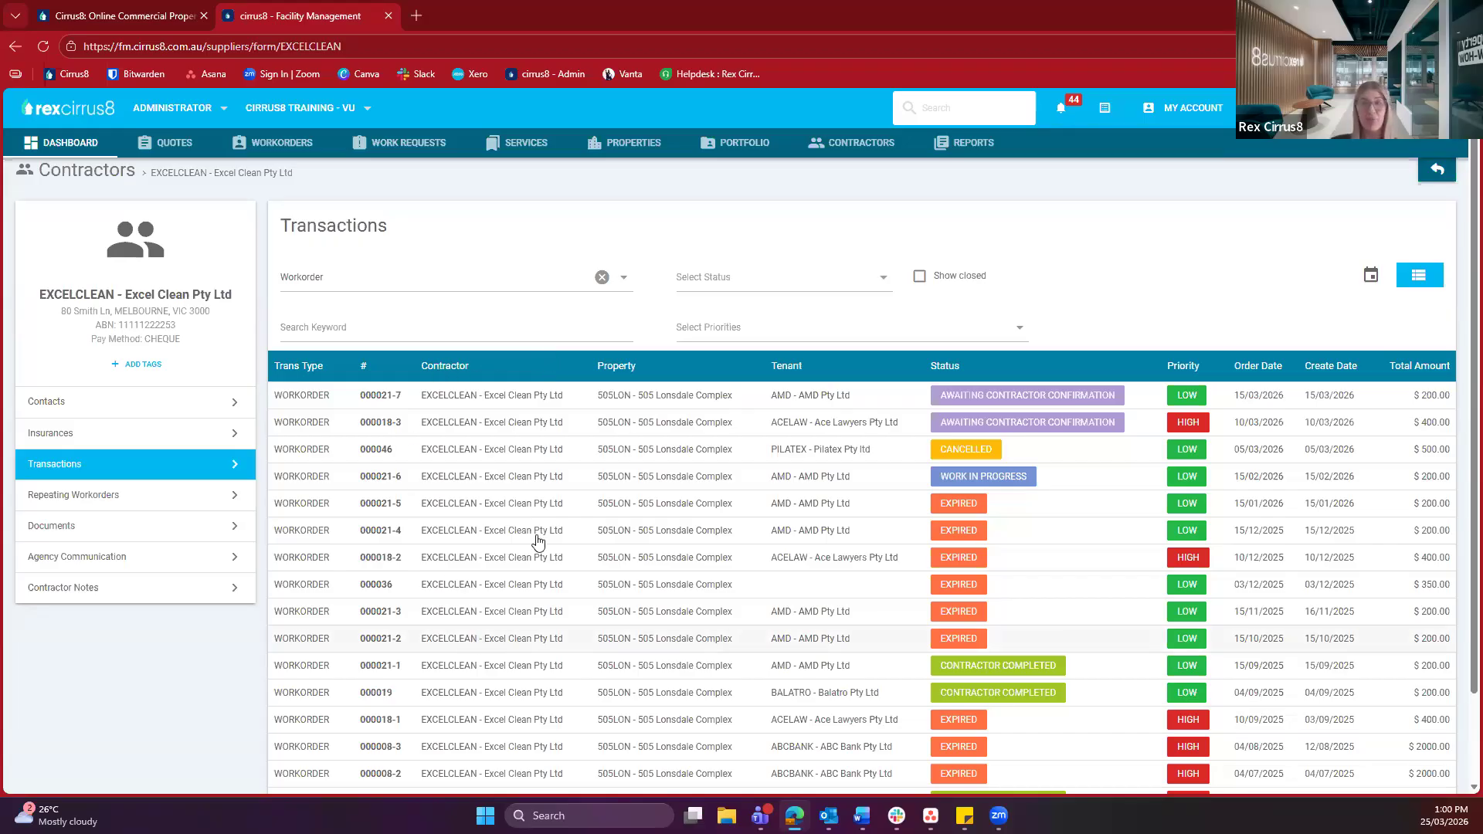
left_click(215, 503)
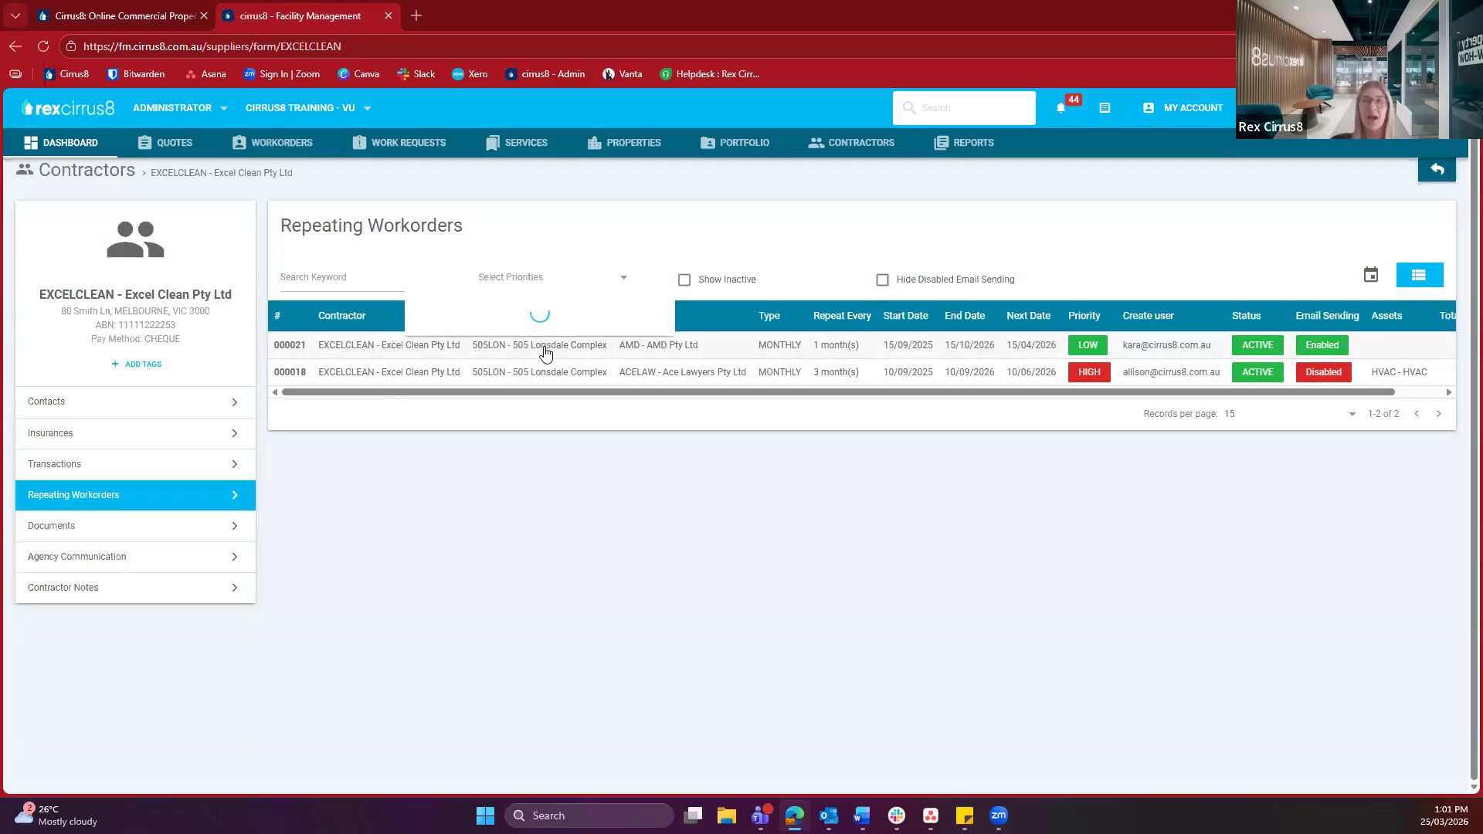
Show Excel Clean's Documents List with the hidden Price List and Contractor Guide
mouse_move(545, 353)
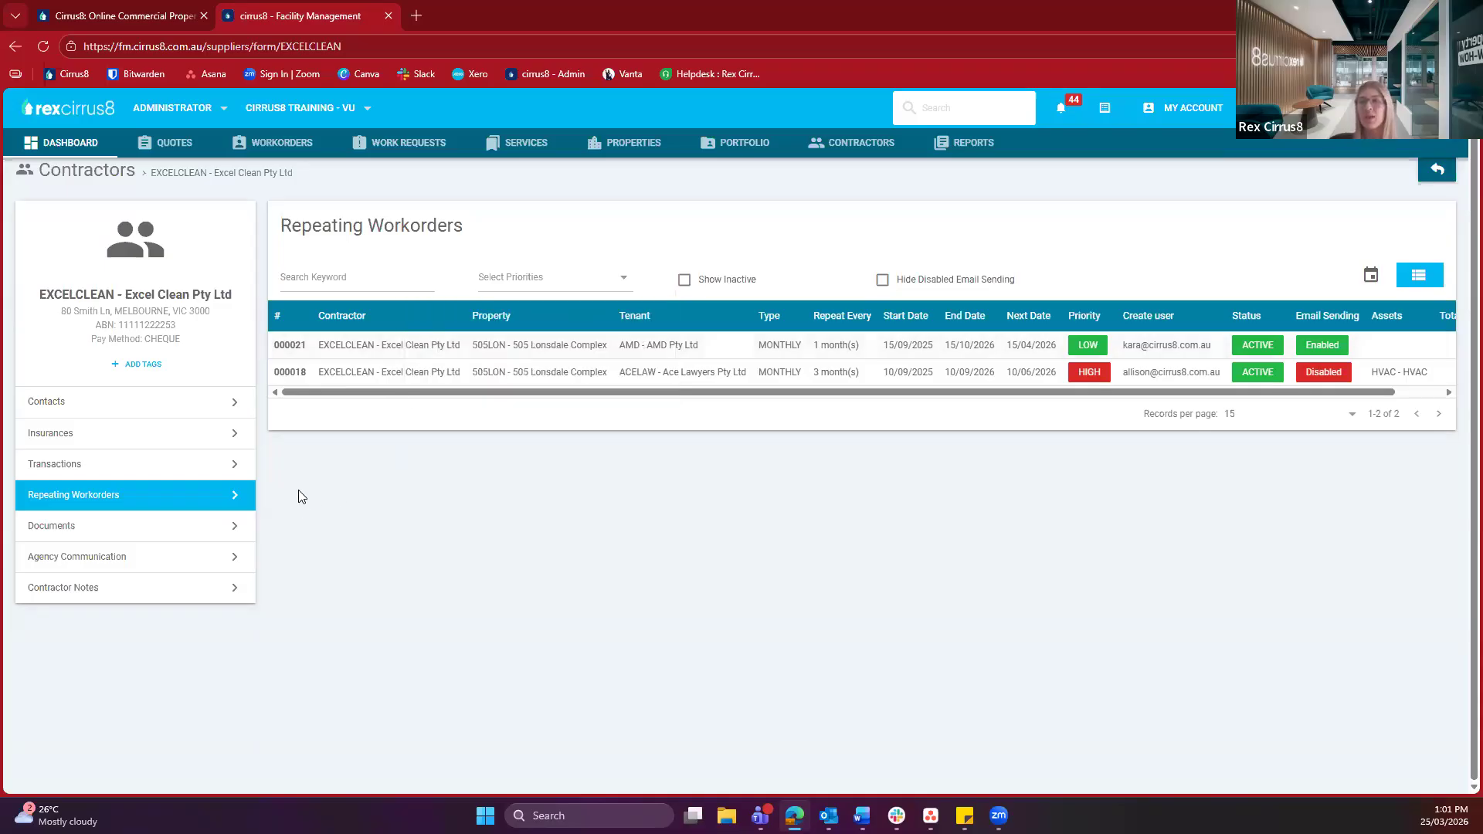
left_click(144, 523)
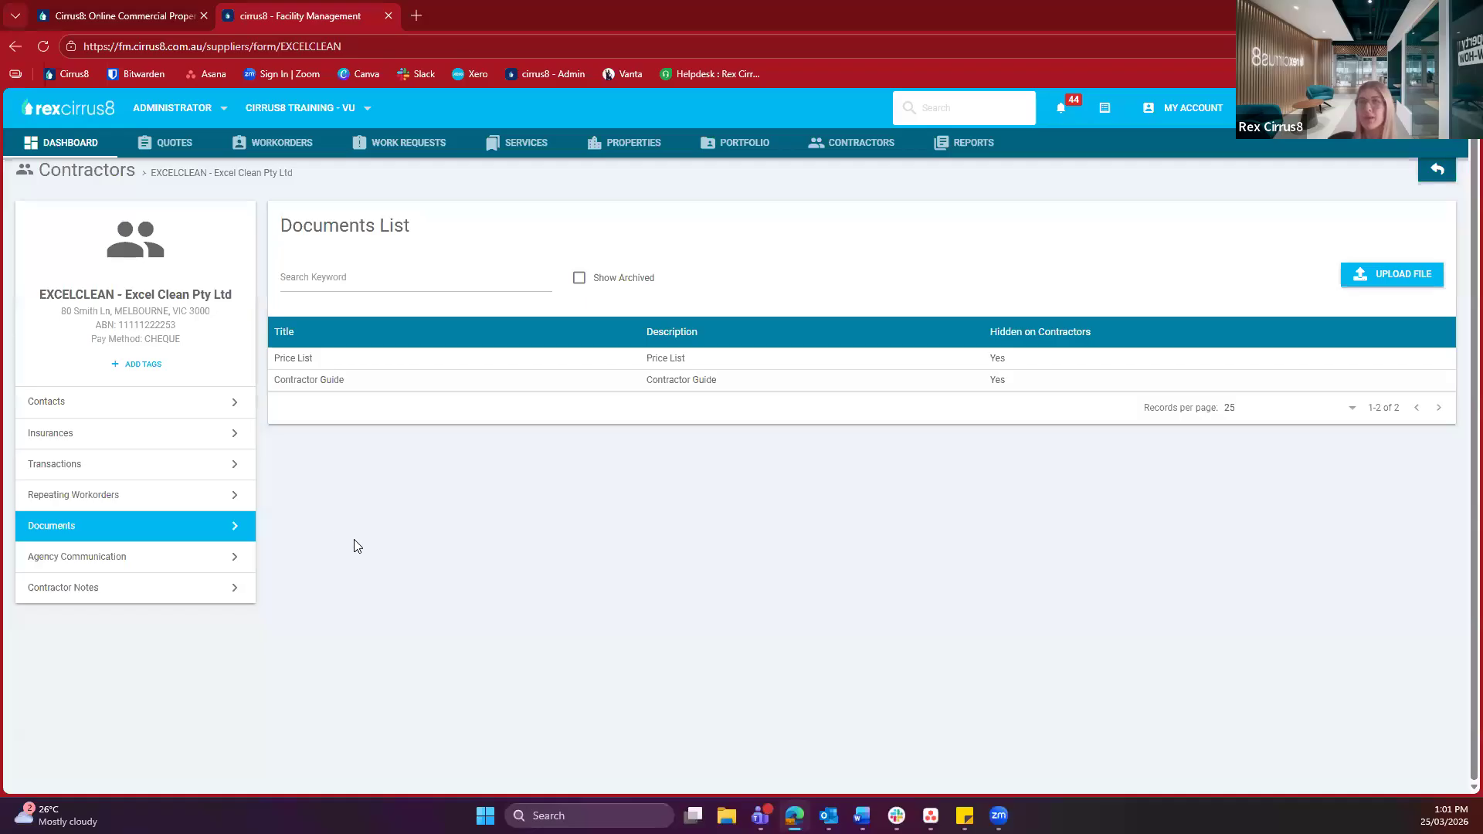
Review Excel Clean's Agency Communication documents, then move to its Contractor Notes
left_click(241, 563)
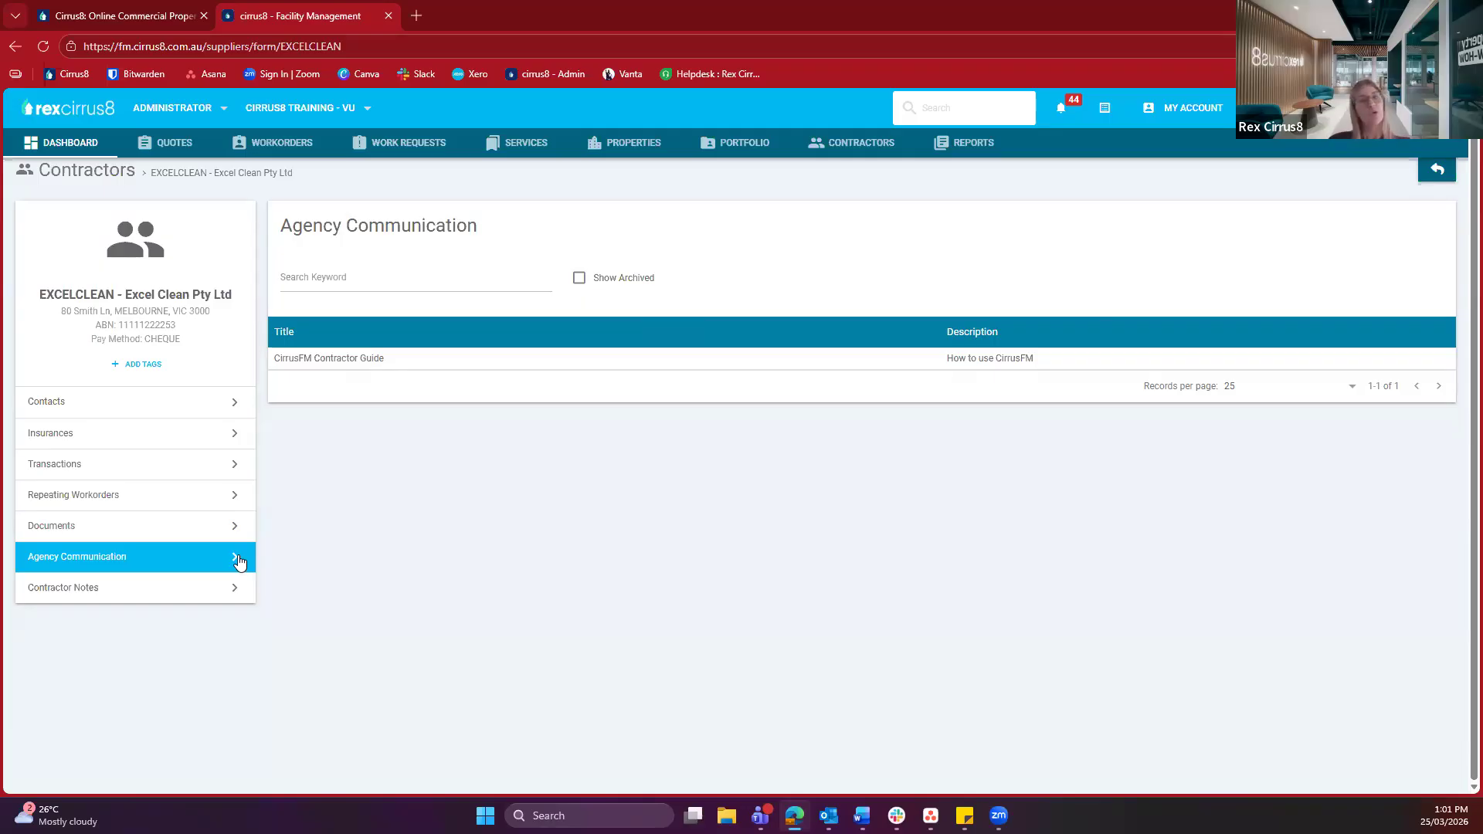
left_click(192, 592)
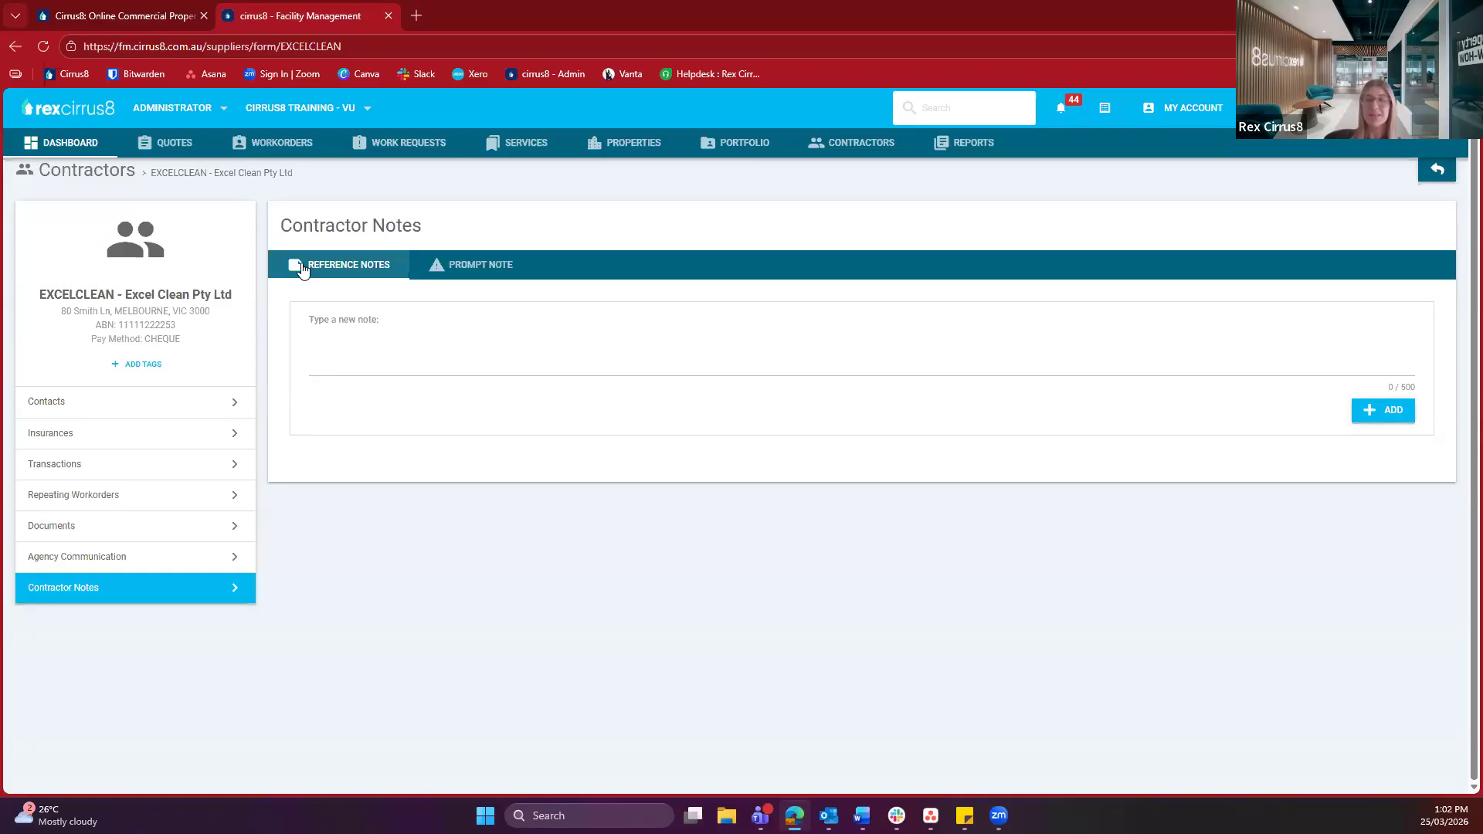
Show Excel Clean's empty prompt note alert for quotes and work orders
left_click(356, 339)
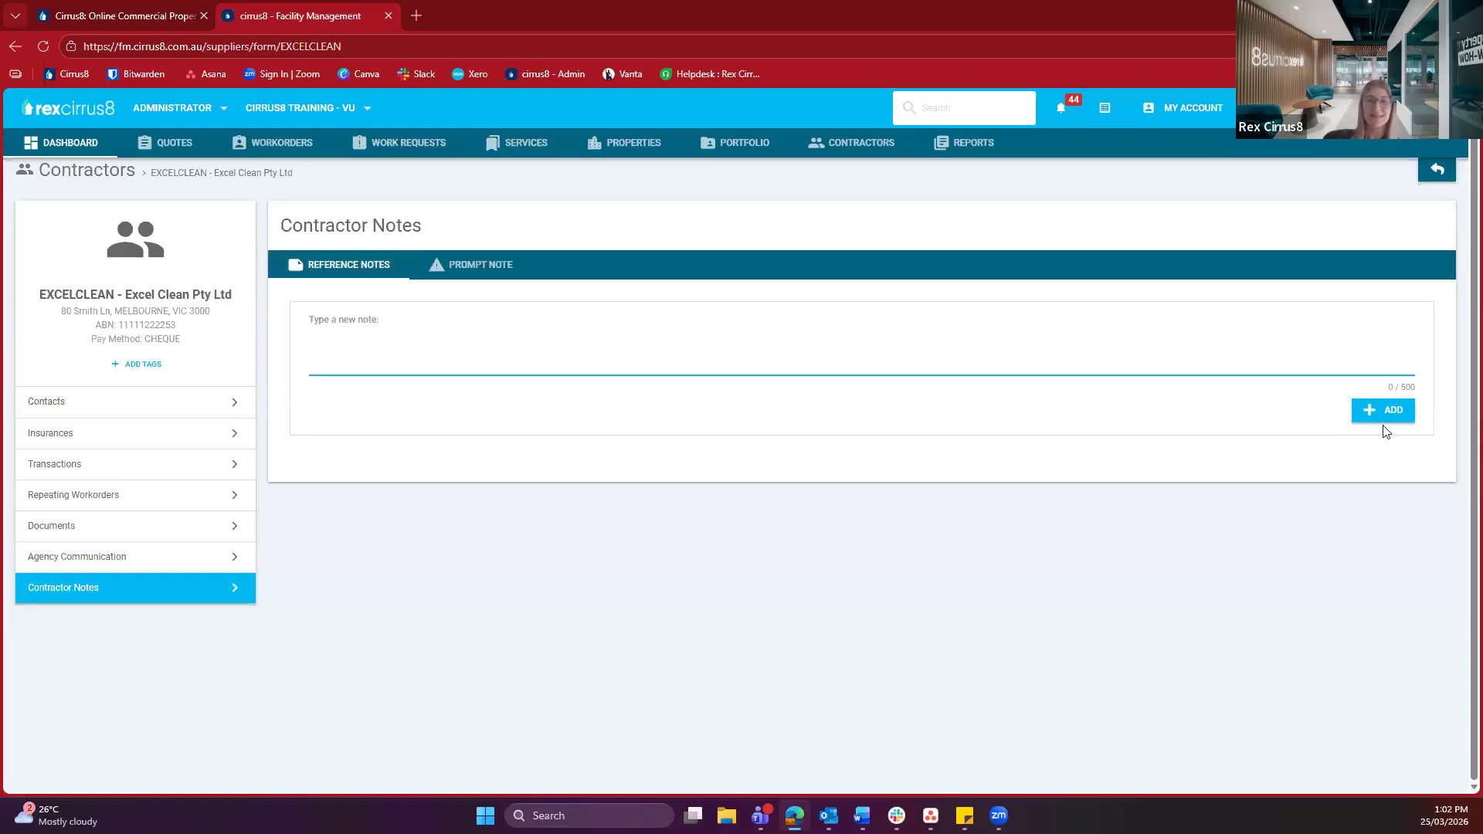
left_click(452, 274)
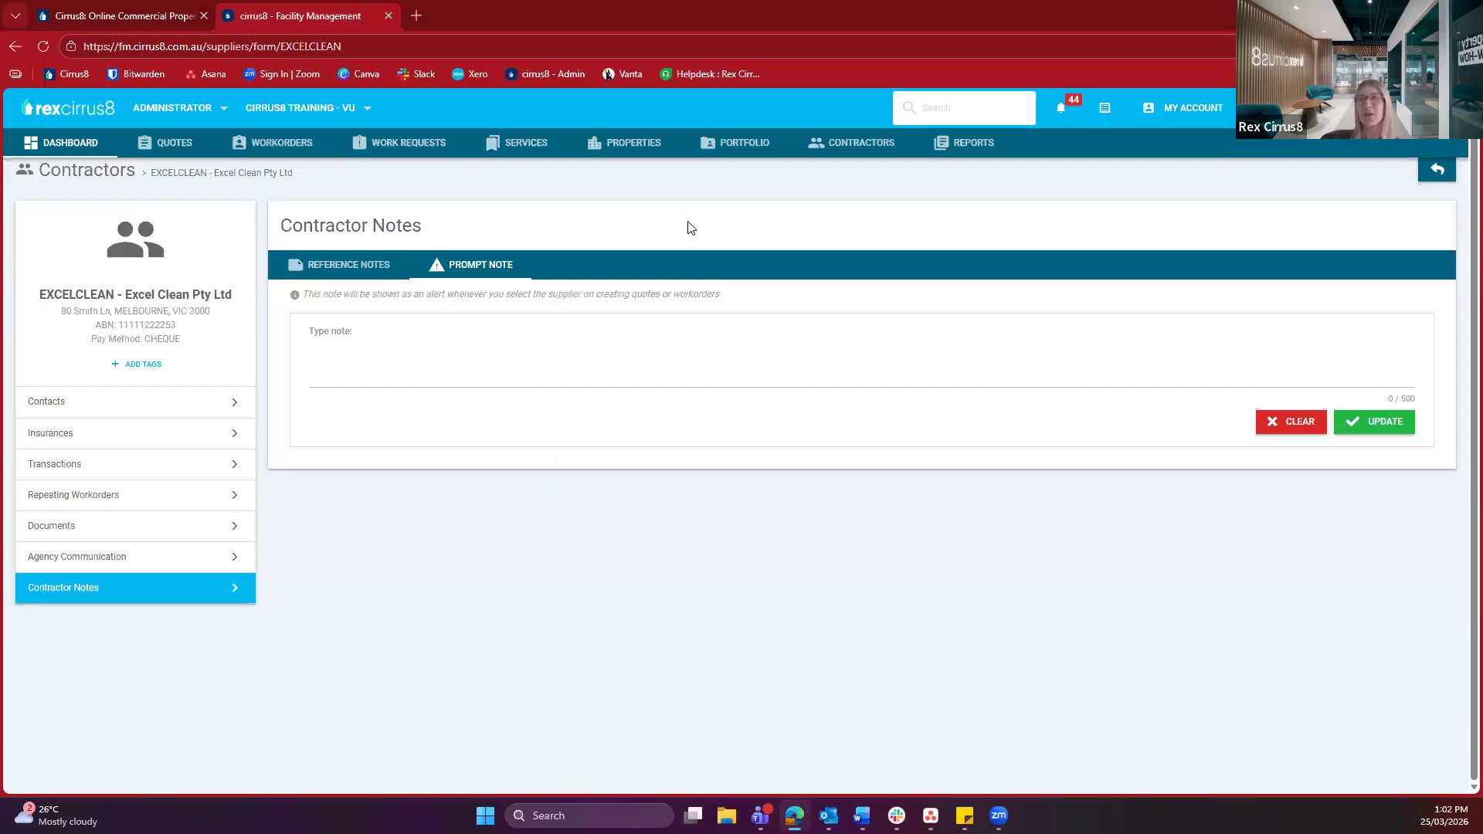
Go to the Properties list and place the cursor in its keyword search
left_click(632, 158)
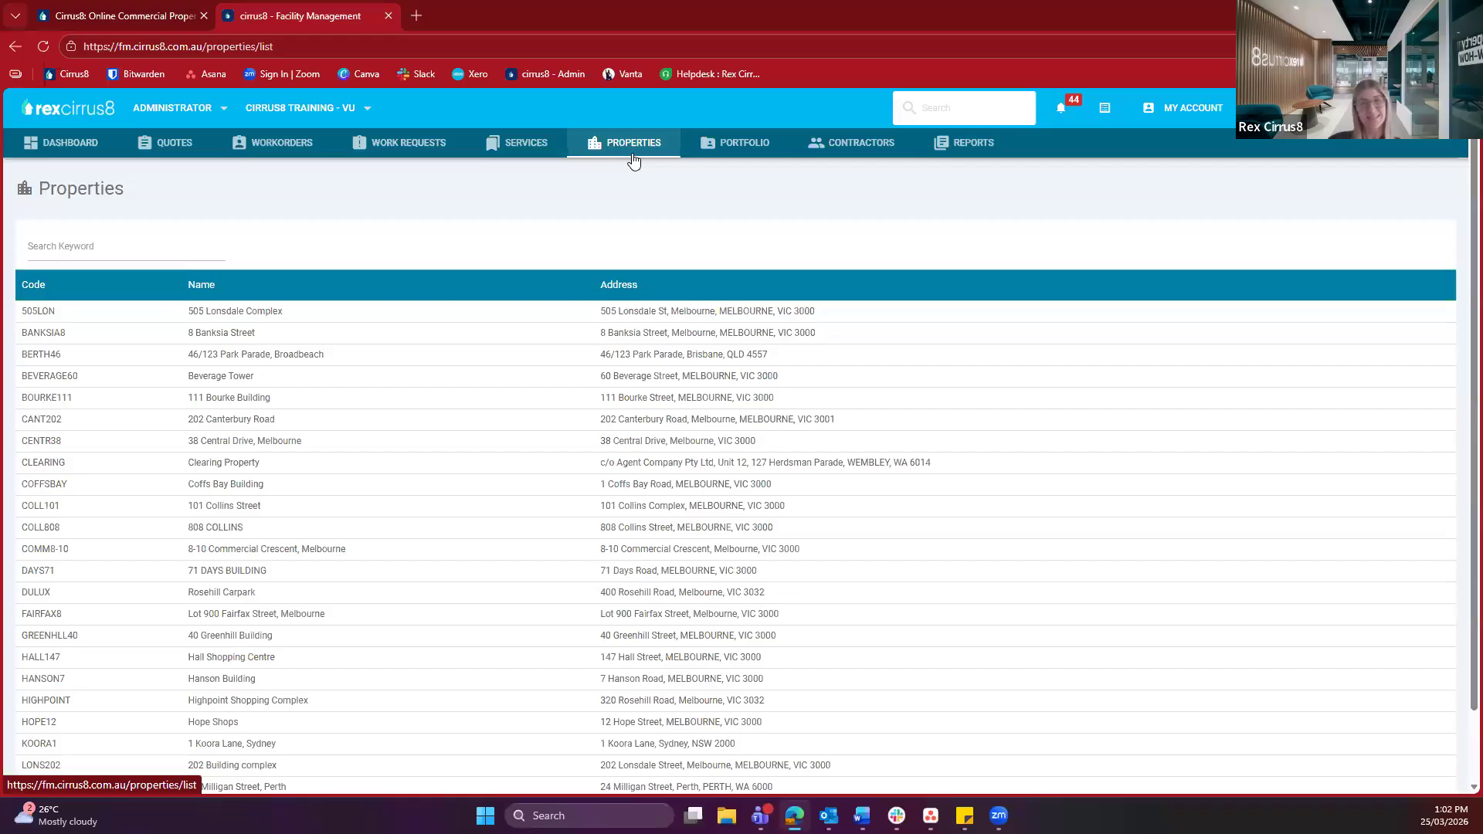
left_click(46, 242)
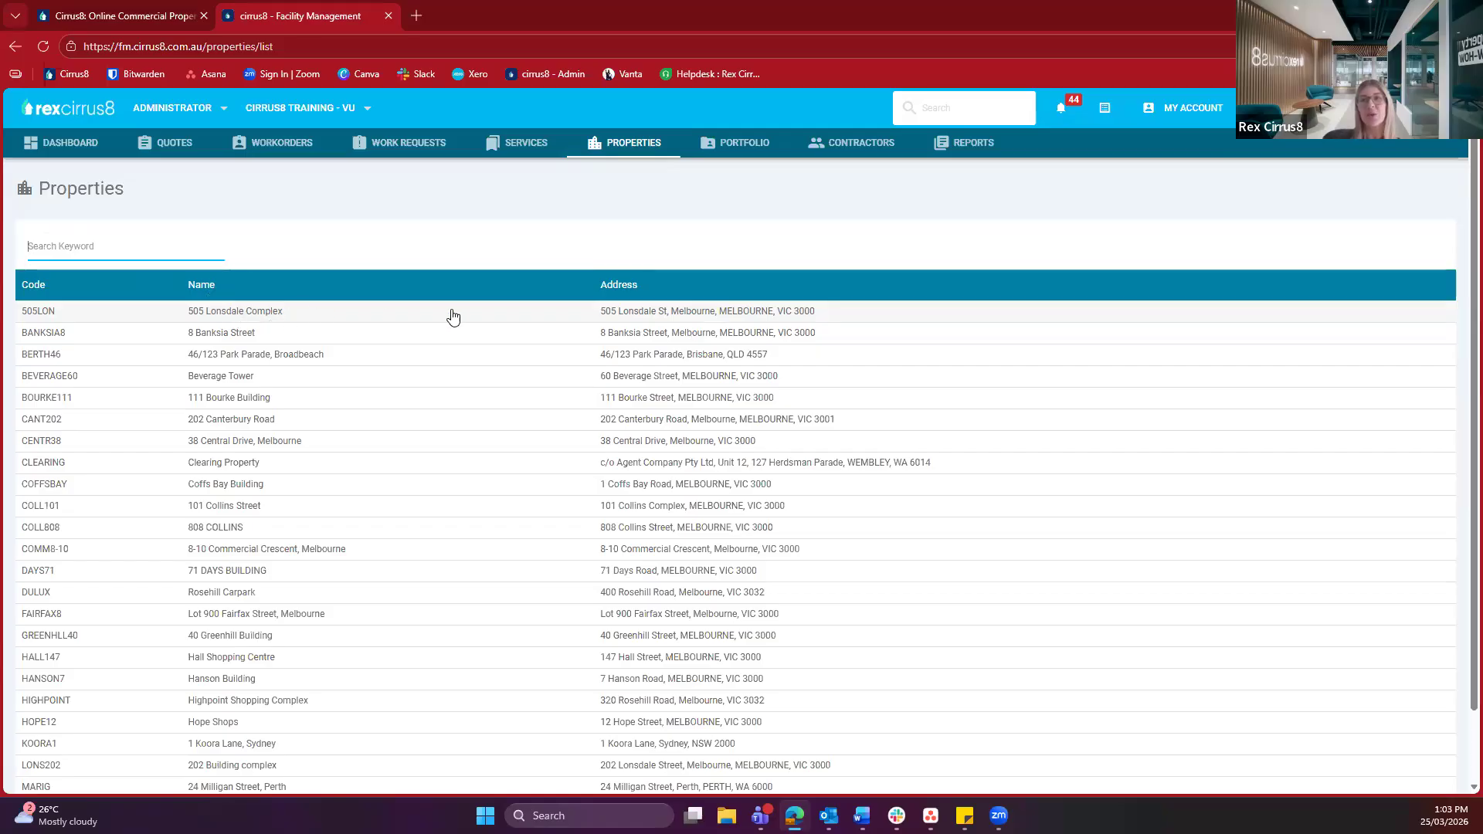
Open the 505LON – 505 Lonsdale Complex property and list its four contacts
left_click(302, 316)
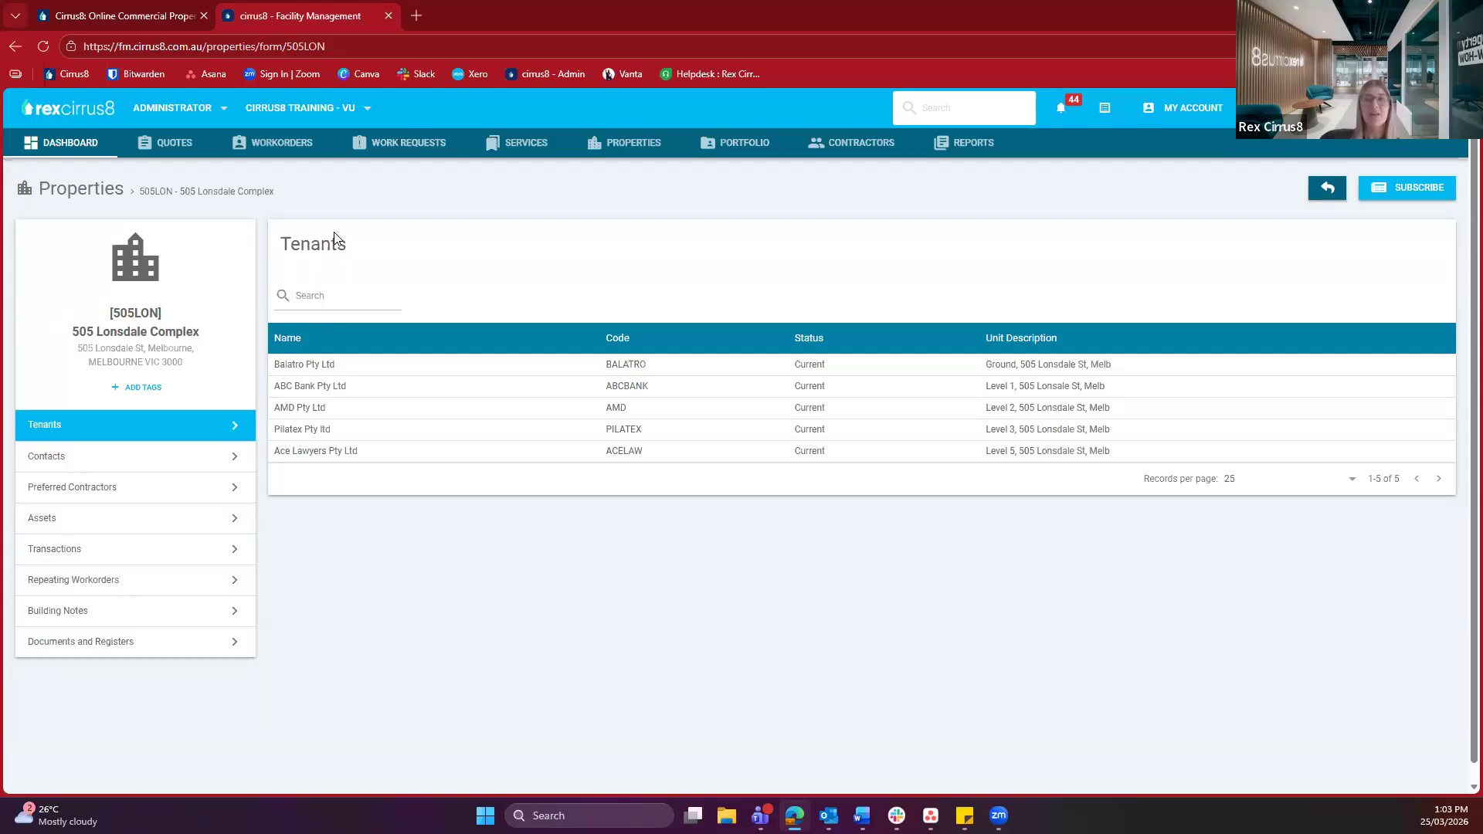
double_click(407, 248)
left_click(407, 248)
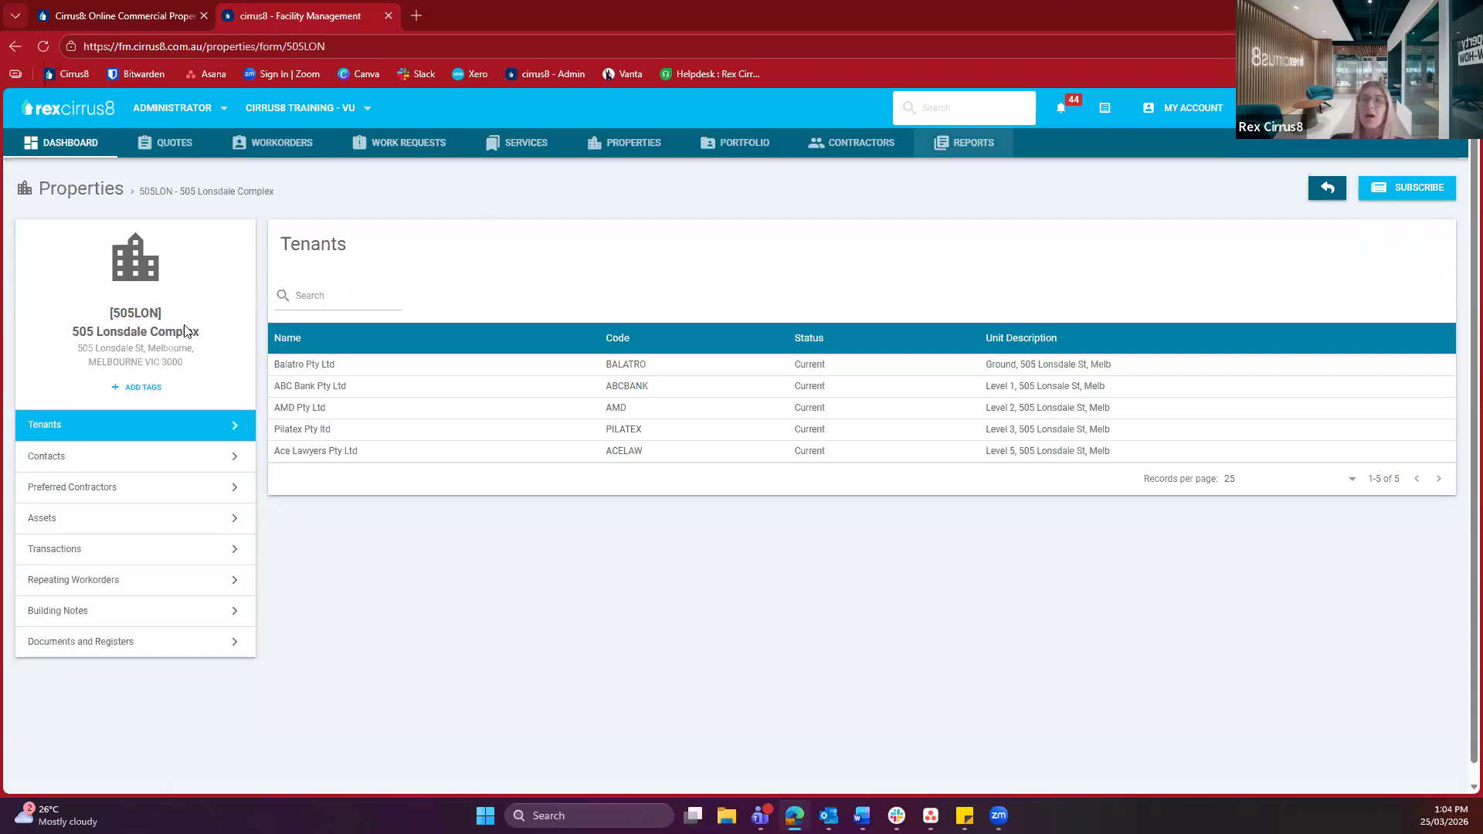
left_click(122, 456)
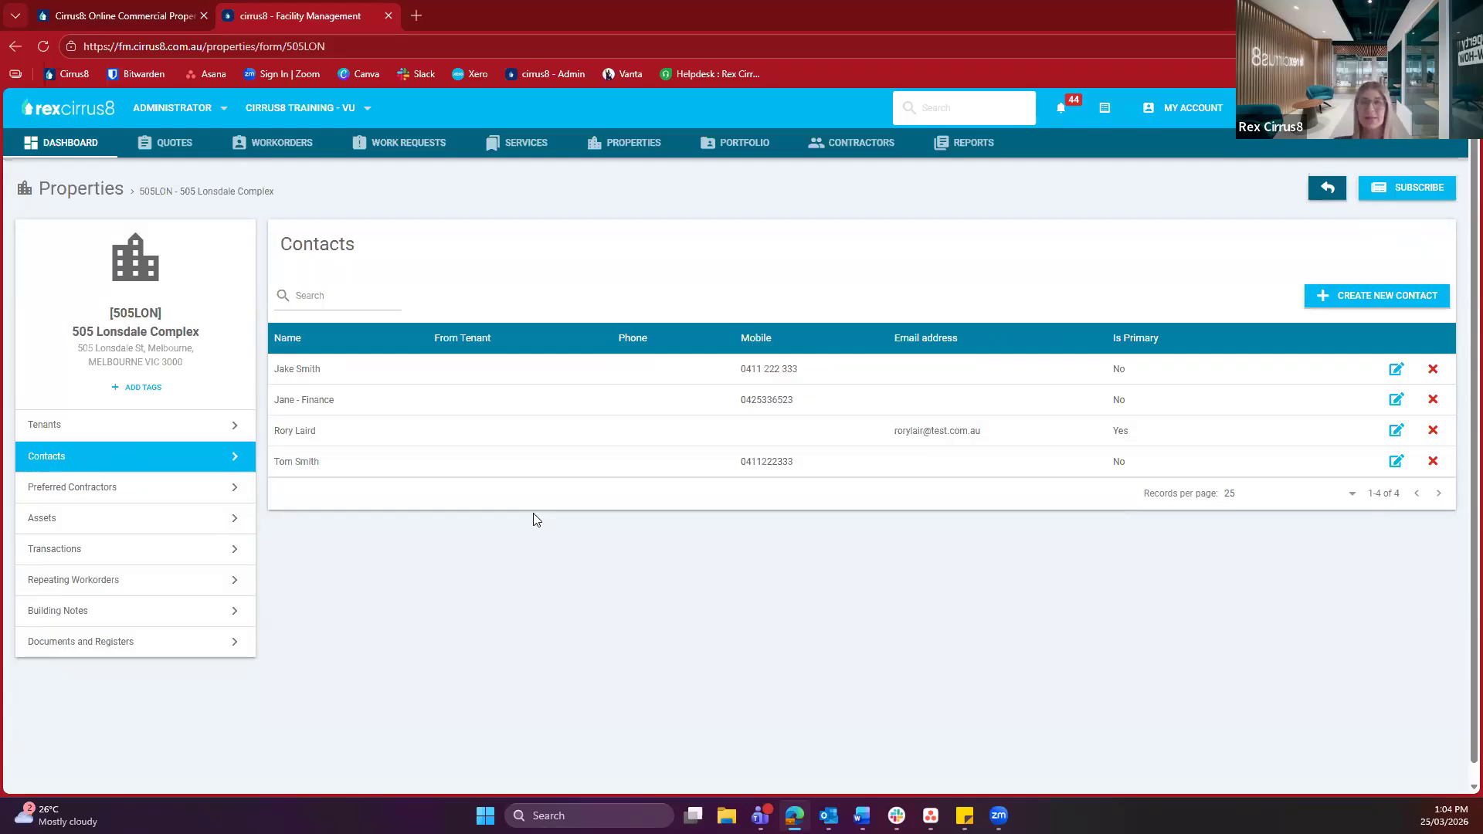
Show the four insured preferred contractors for 505 Lonsdale Complex, including Excel Clean Pty Ltd
left_click(101, 494)
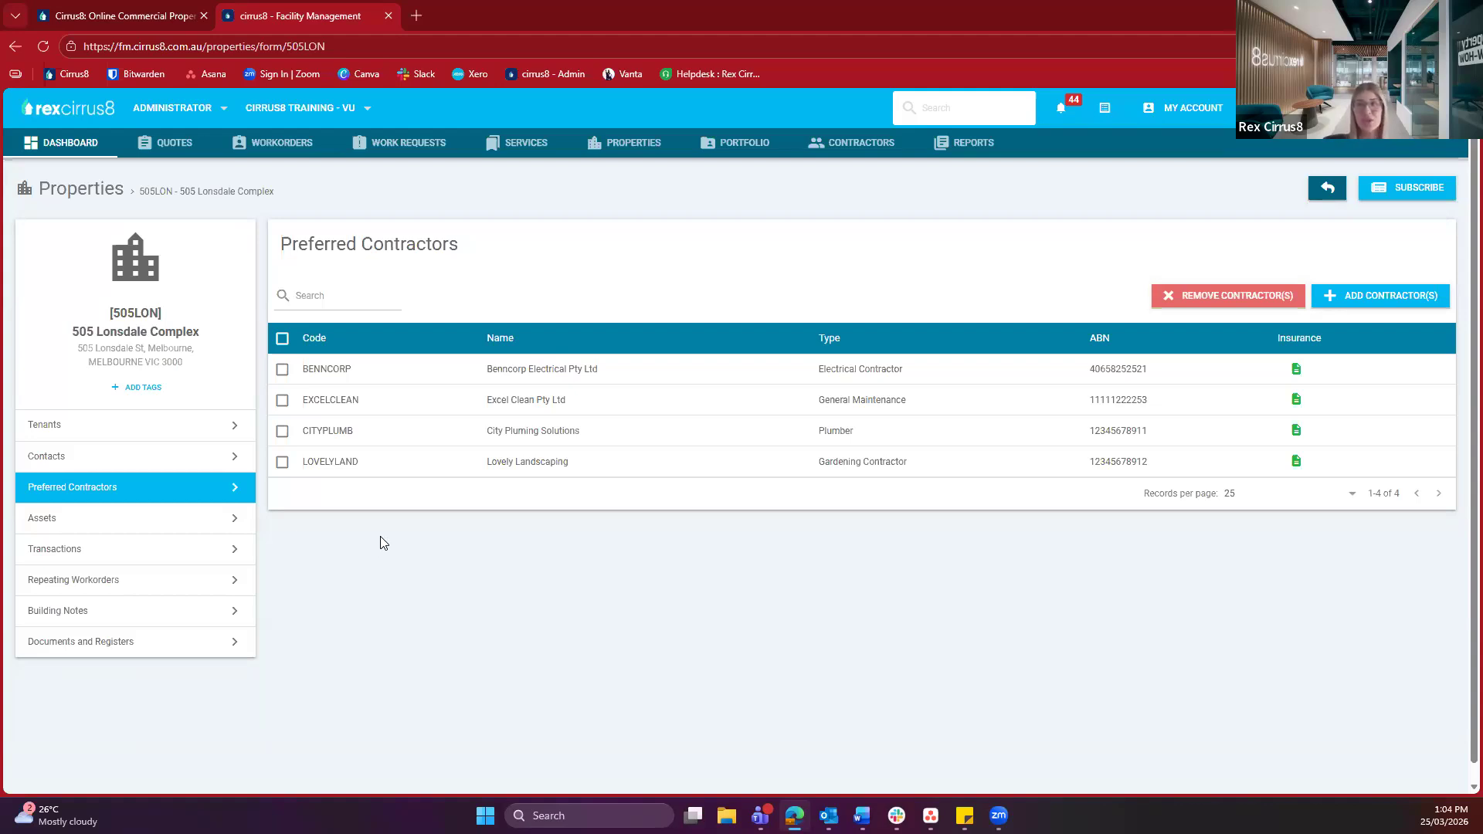
Add Waste Bros, TN Security and Lovely Landscaping as preferred contractors
left_click(1345, 299)
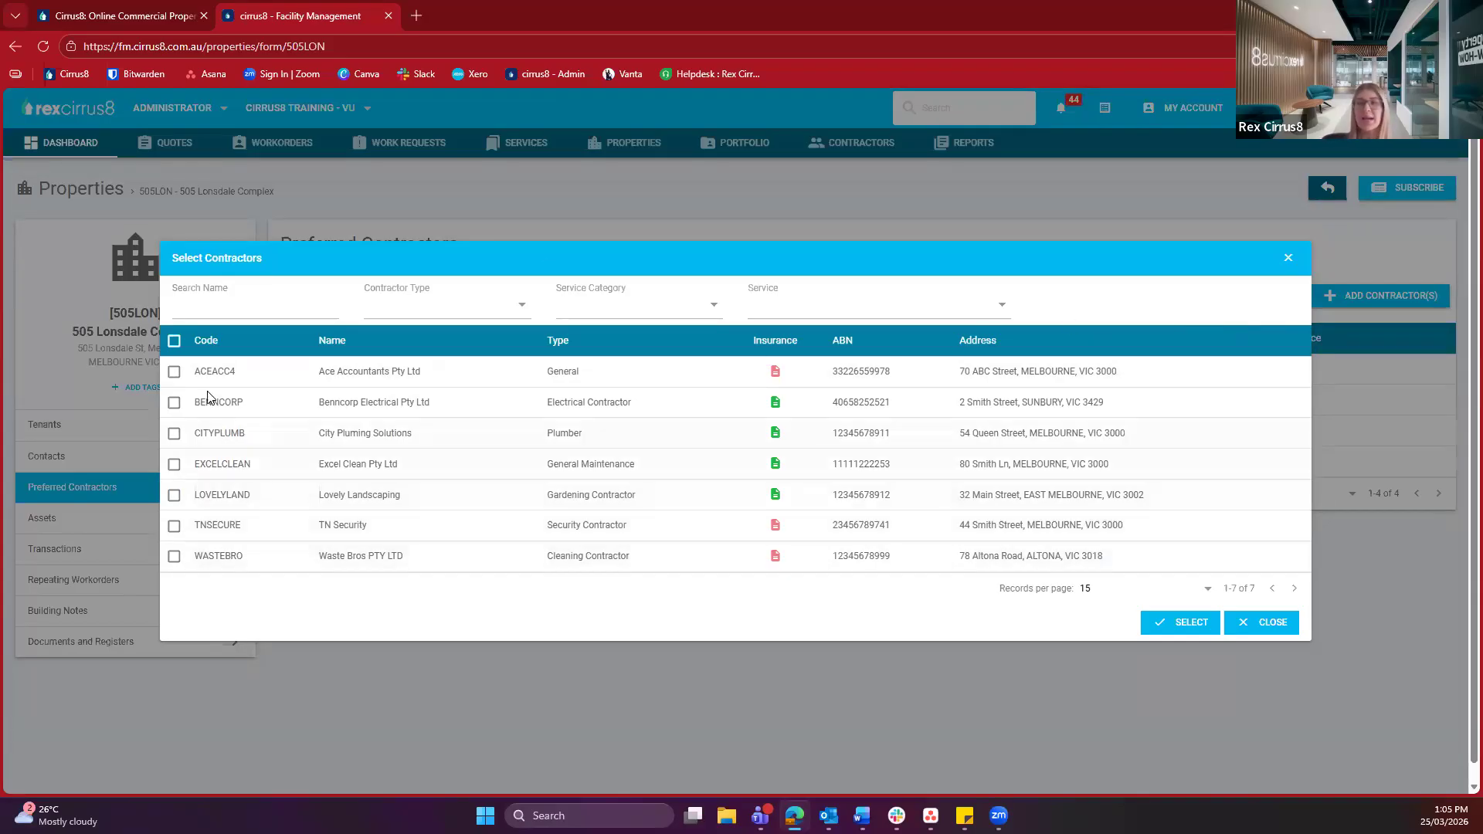
left_click(174, 556)
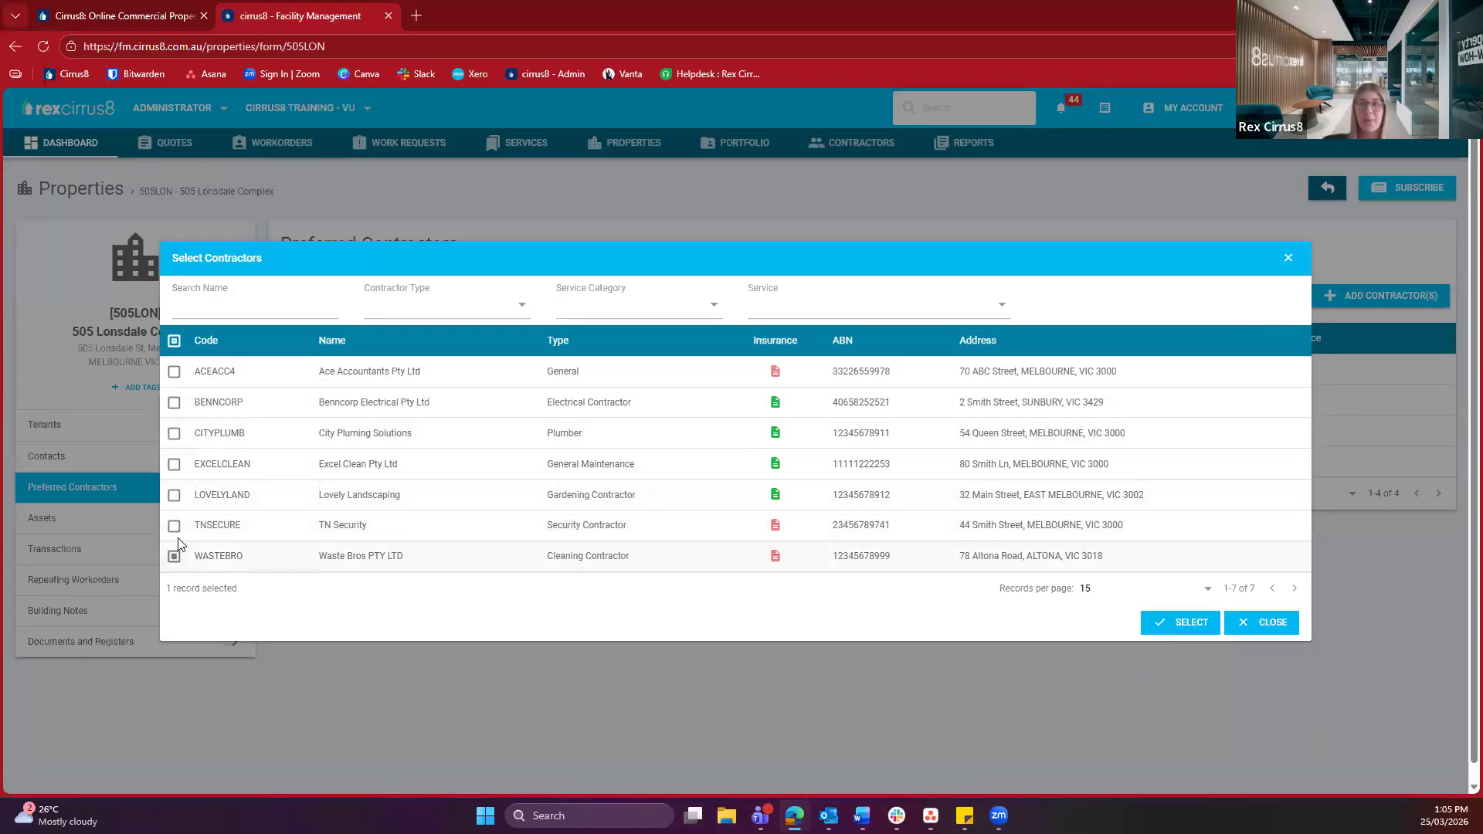
left_click(174, 525)
left_click(175, 496)
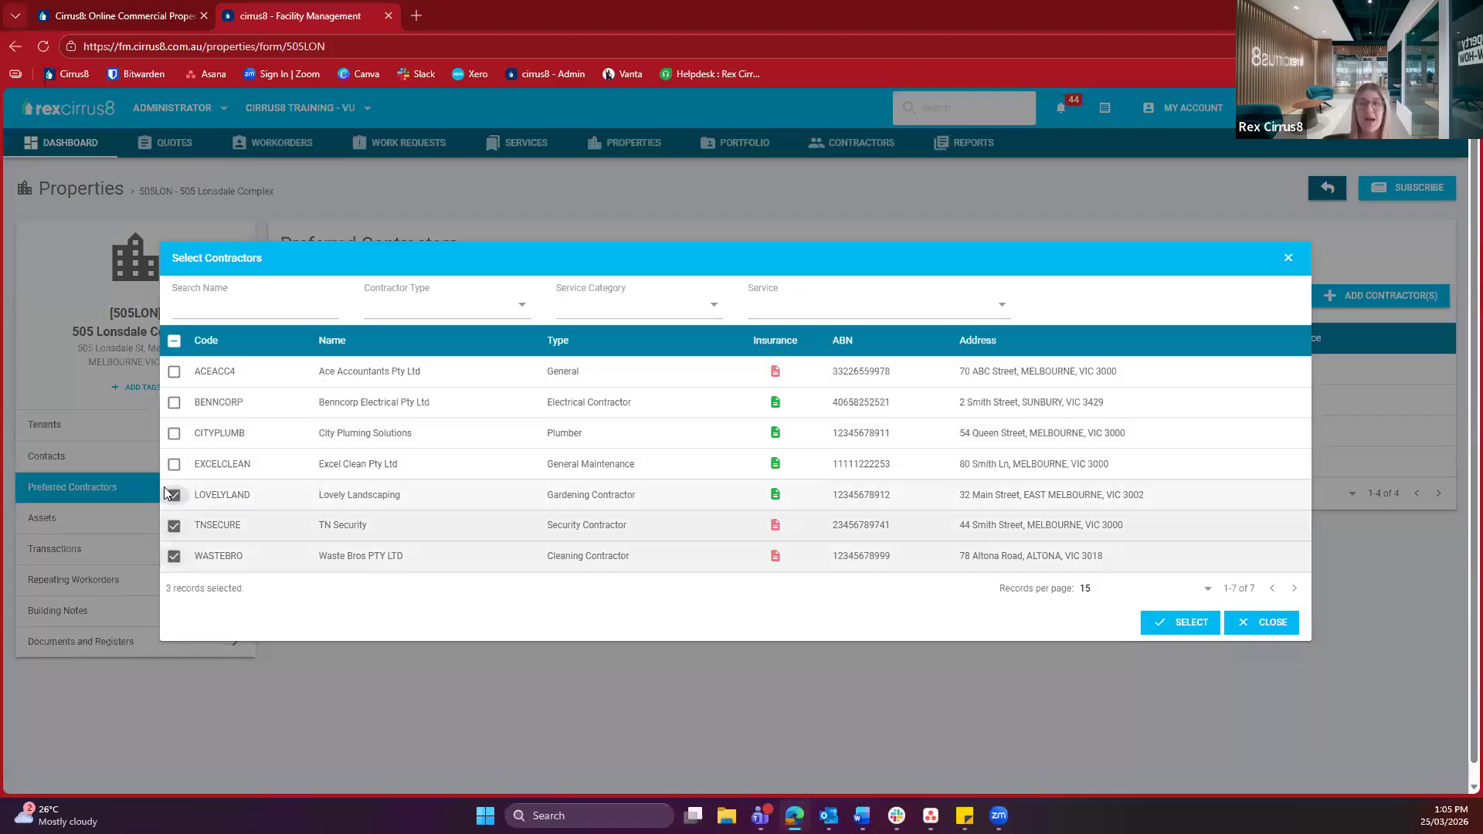
left_click(1166, 621)
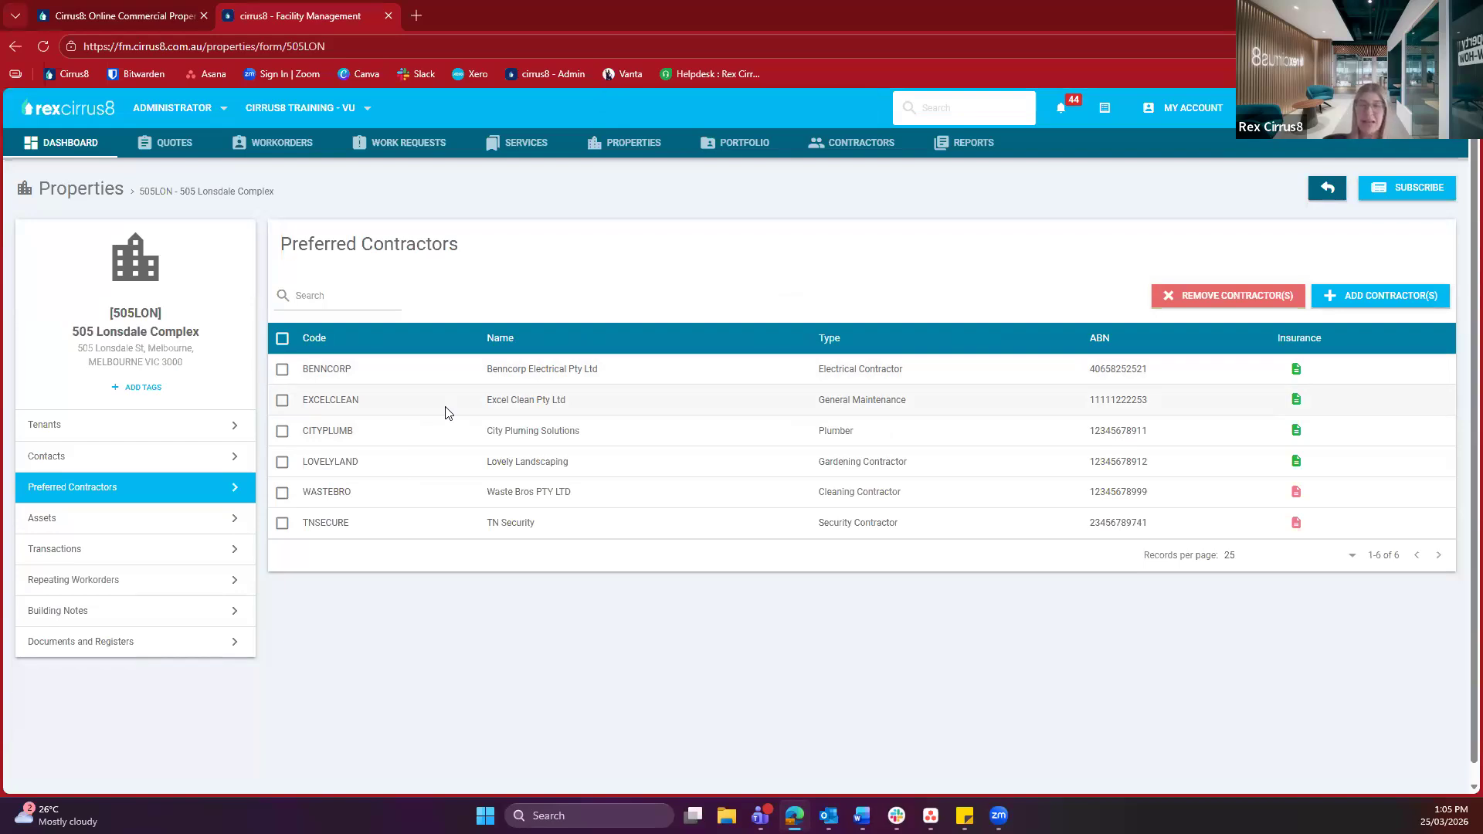
Remove TN Security and Waste Bros from the preferred contractors, then view the property's Assets
left_click(282, 525)
left_click(282, 493)
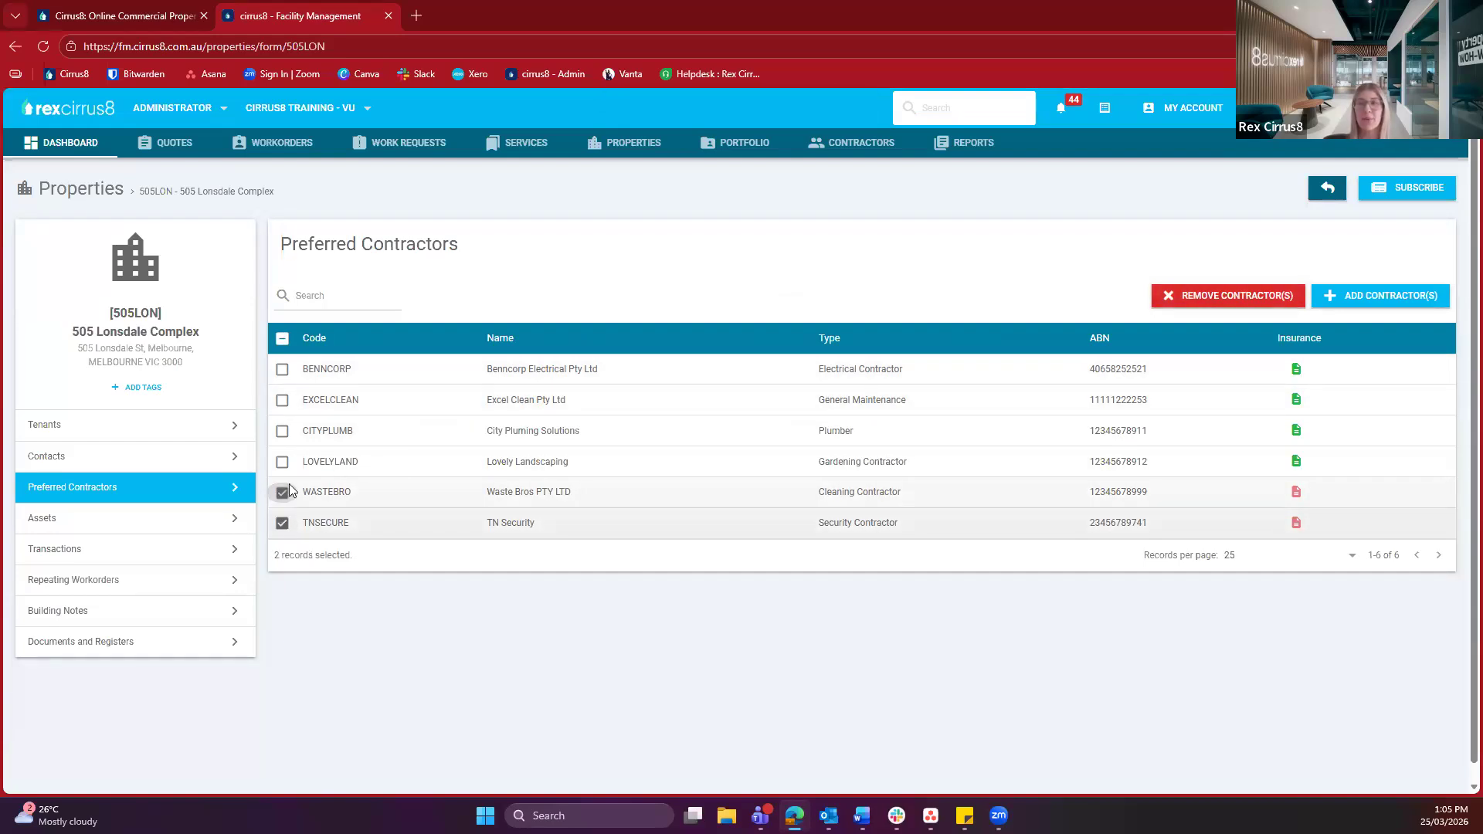
left_click(1211, 300)
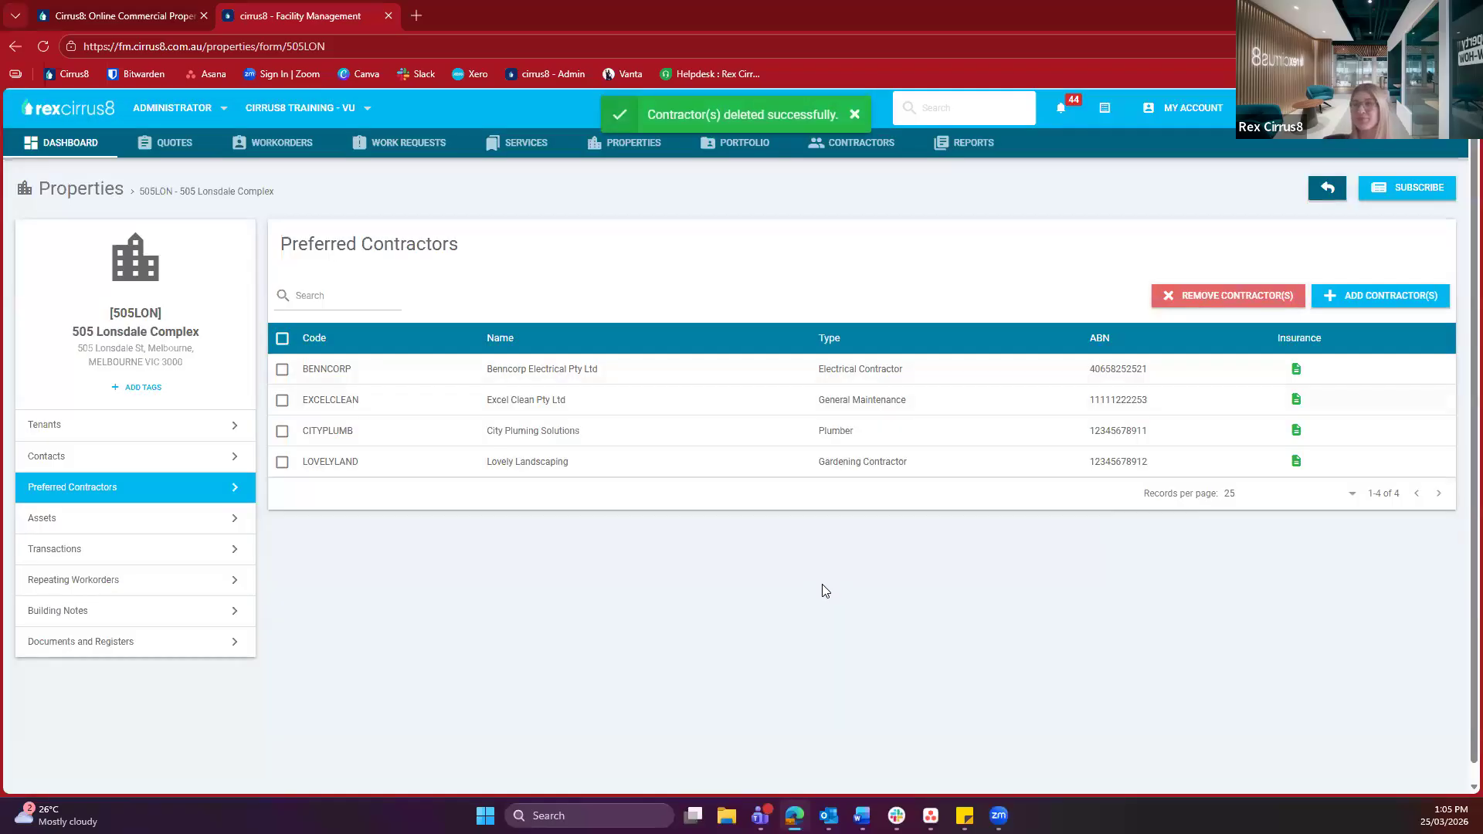
left_click(157, 526)
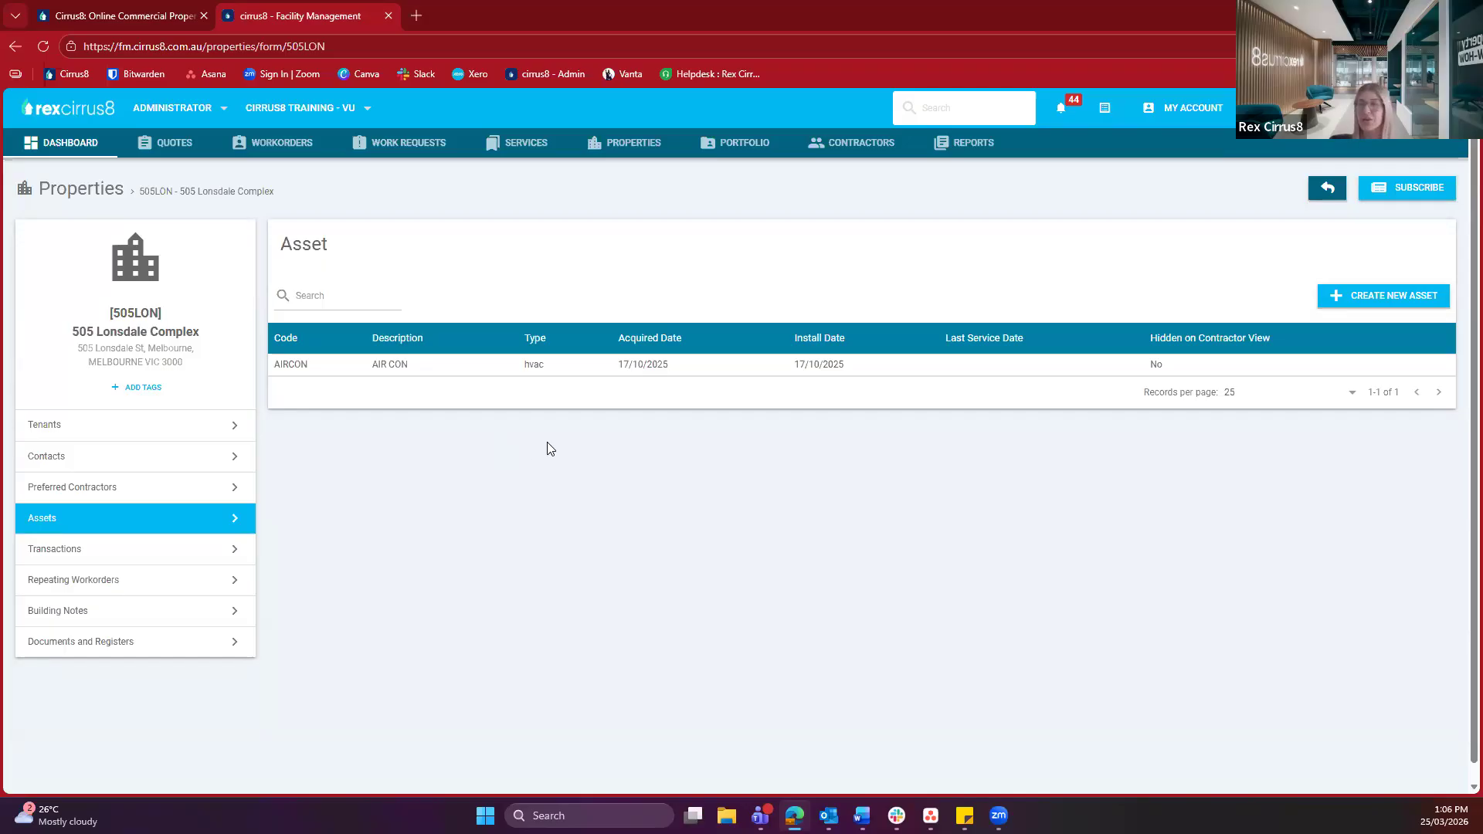
Start a new asset with asset code HVAC and description HVAC
left_click(1348, 301)
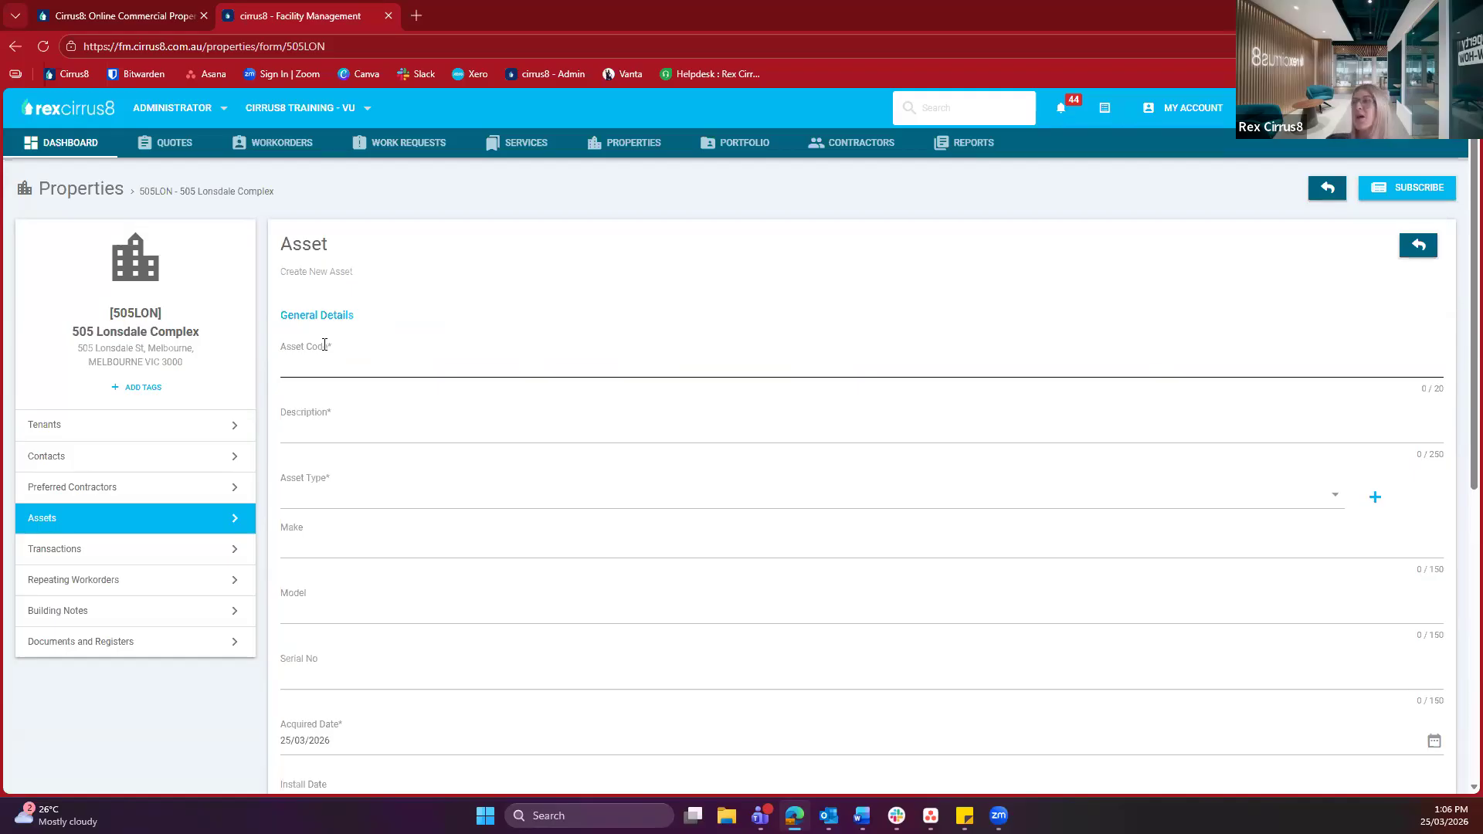
scroll(324, 345, "down", 1)
left_click(308, 287)
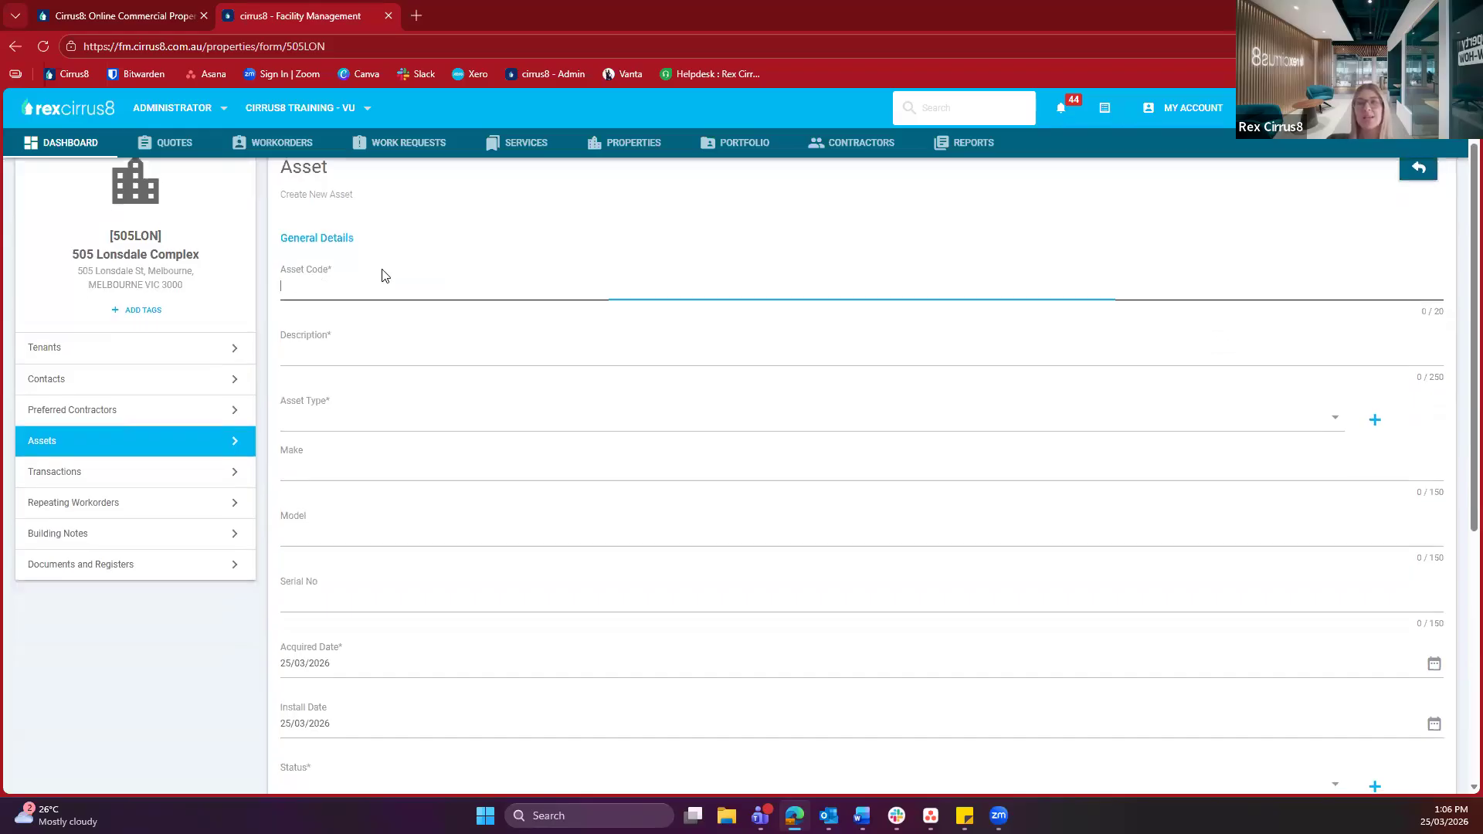
type("HVAC")
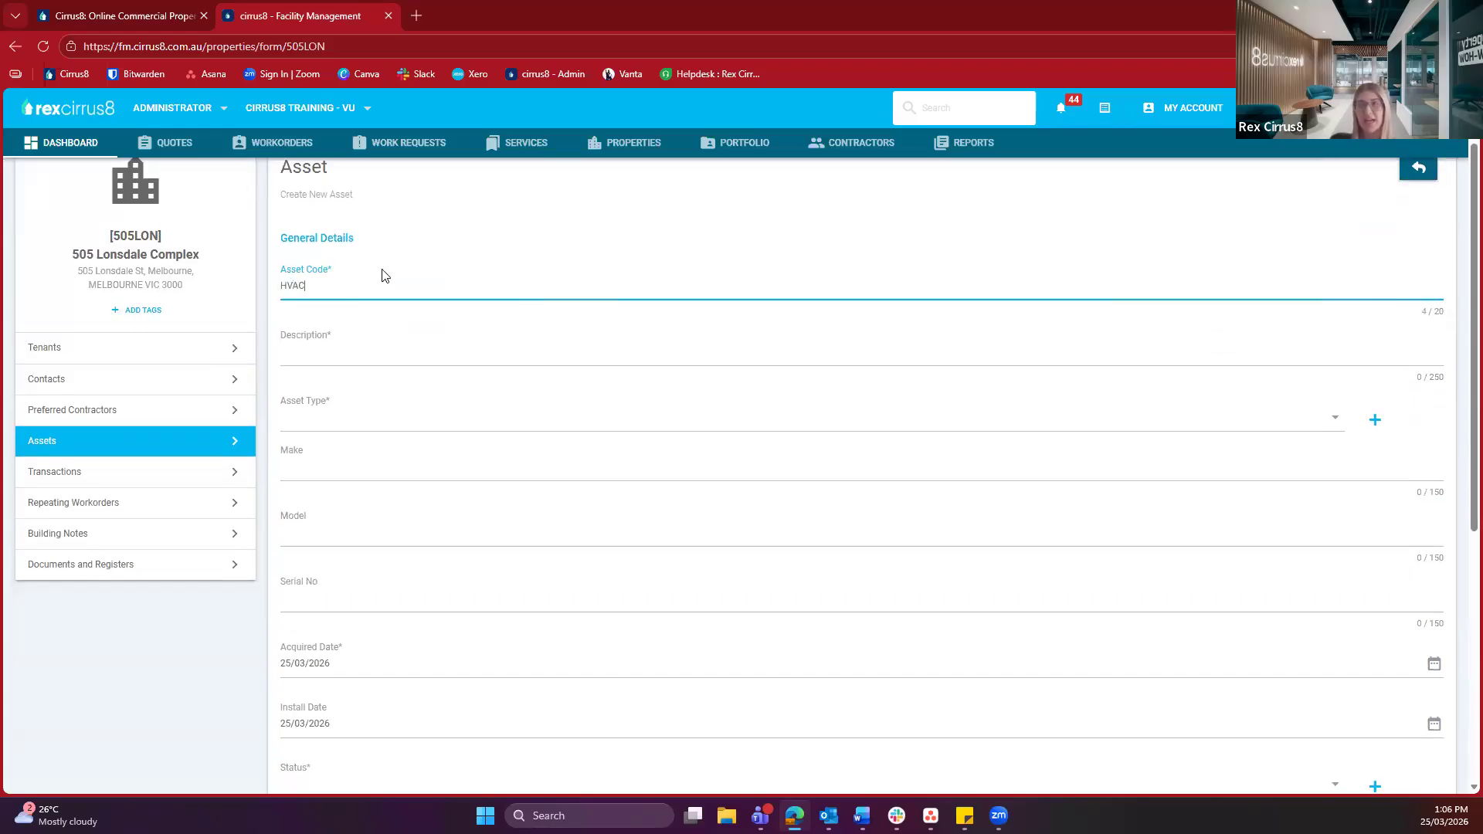
left_click(357, 343)
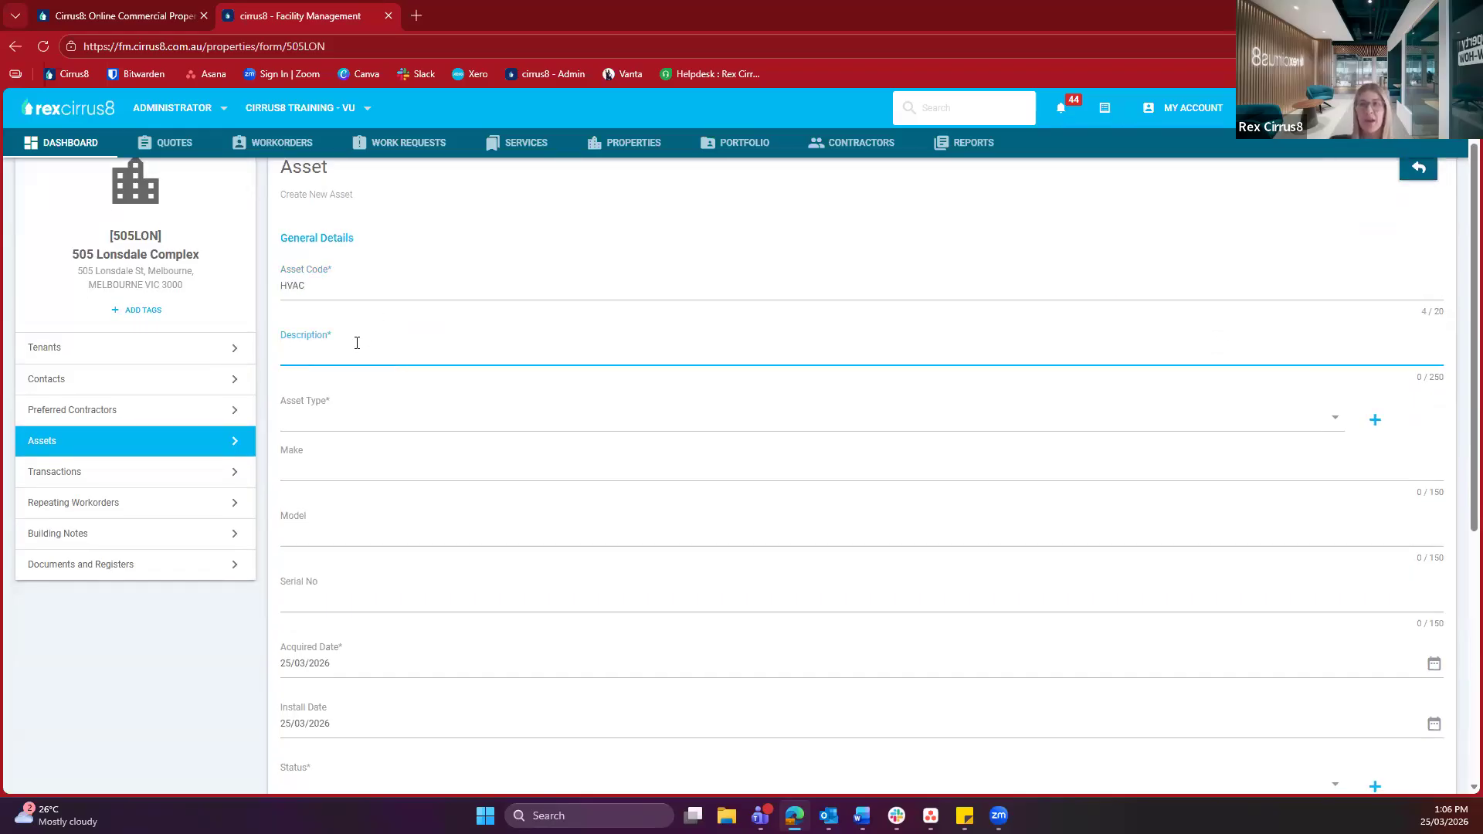
type("HVAC")
Check the asset type options and close the Add New Asset Type dialog unsaved
key("Tab")
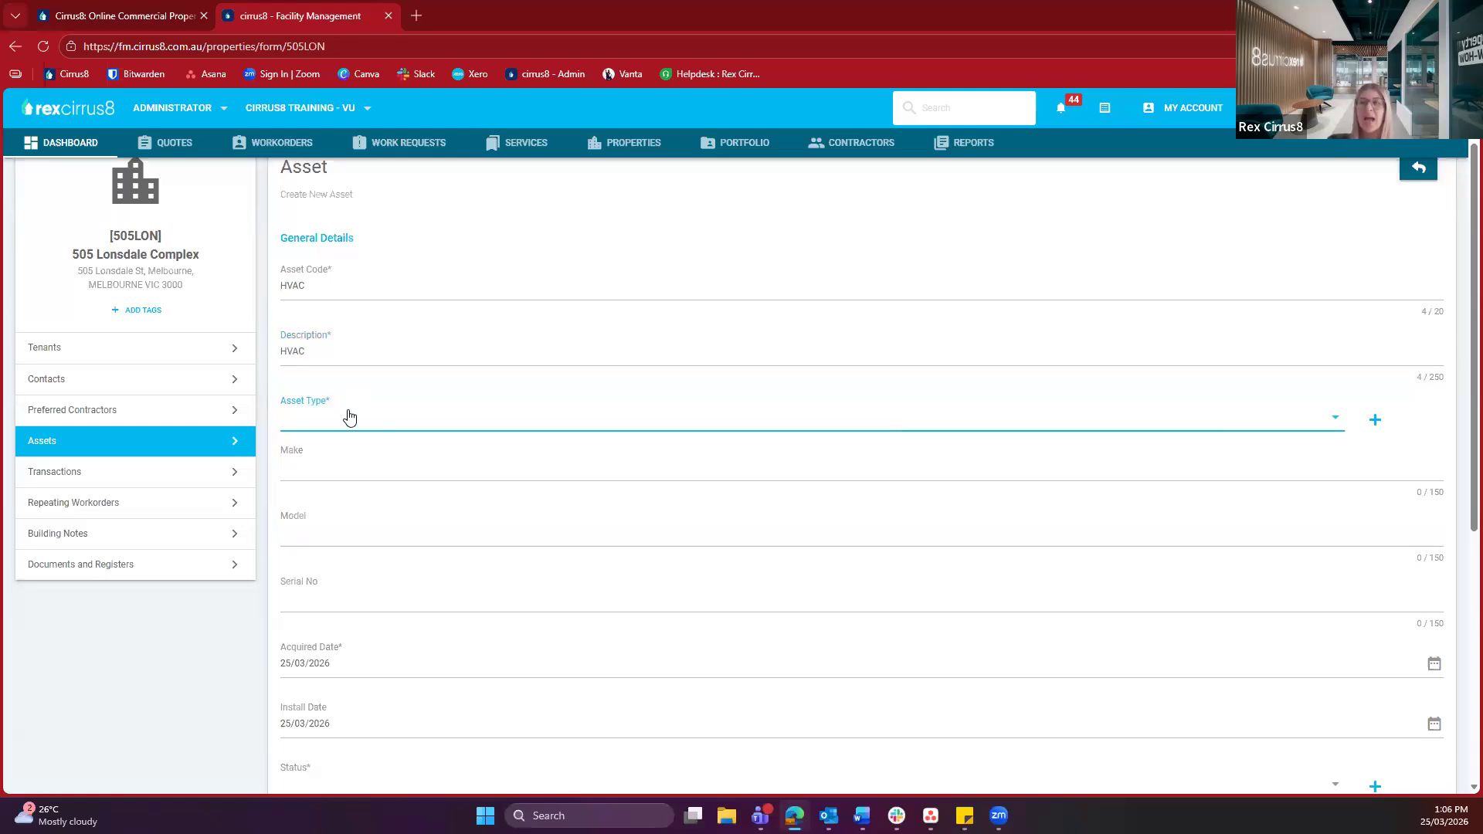
left_click(342, 400)
left_click(356, 382)
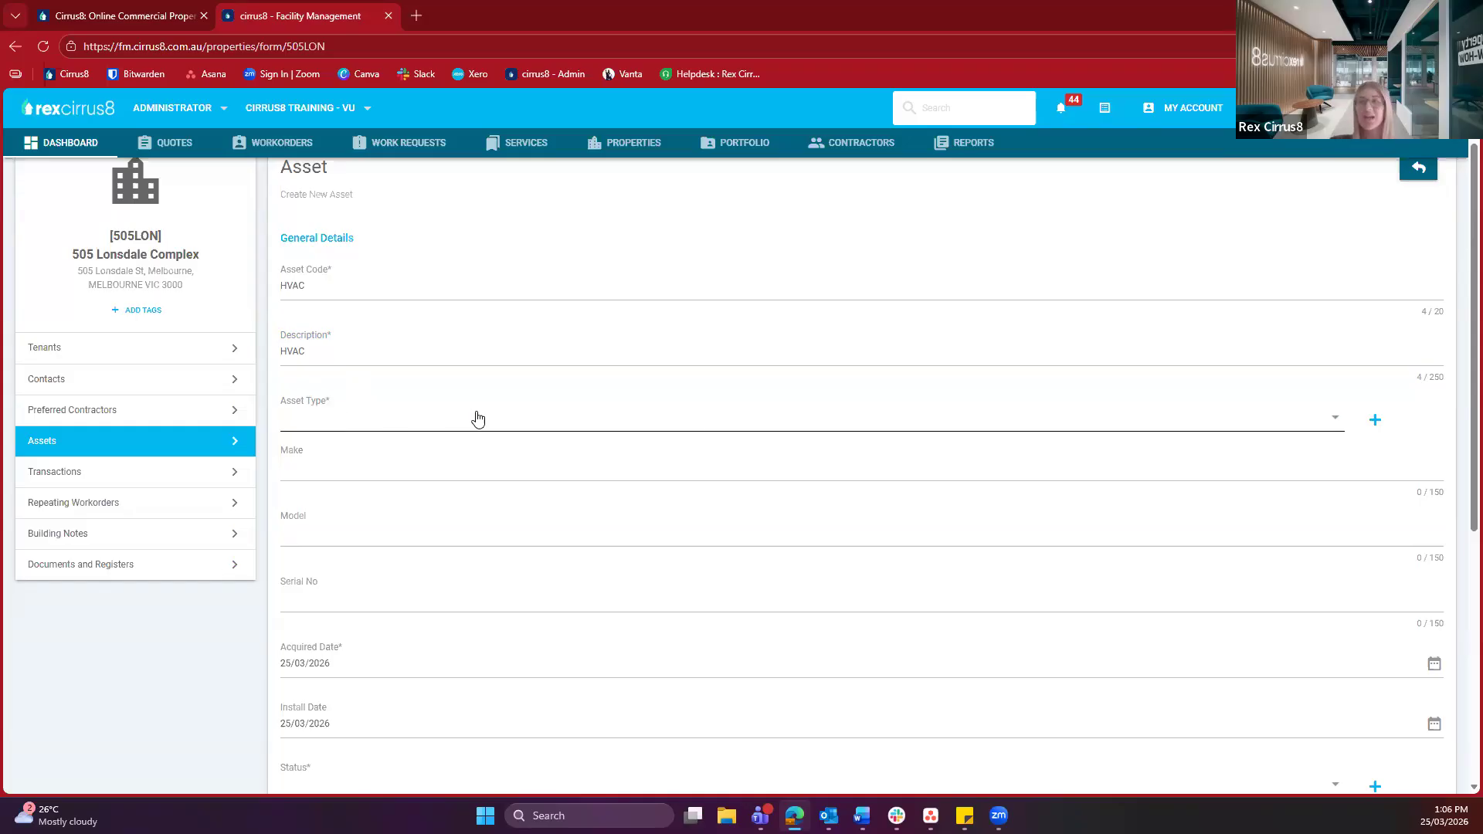
left_click(1374, 420)
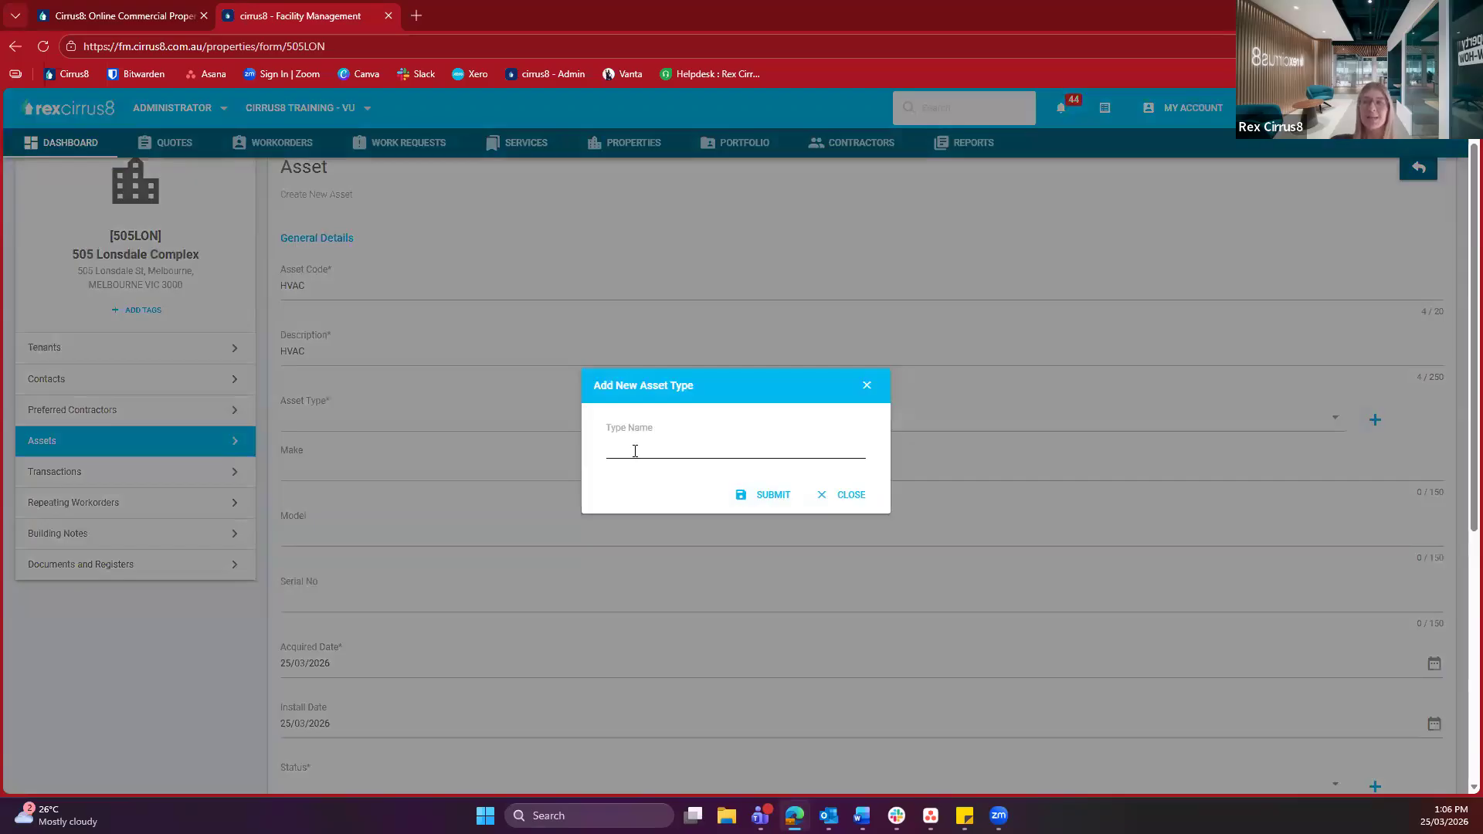
left_click(842, 495)
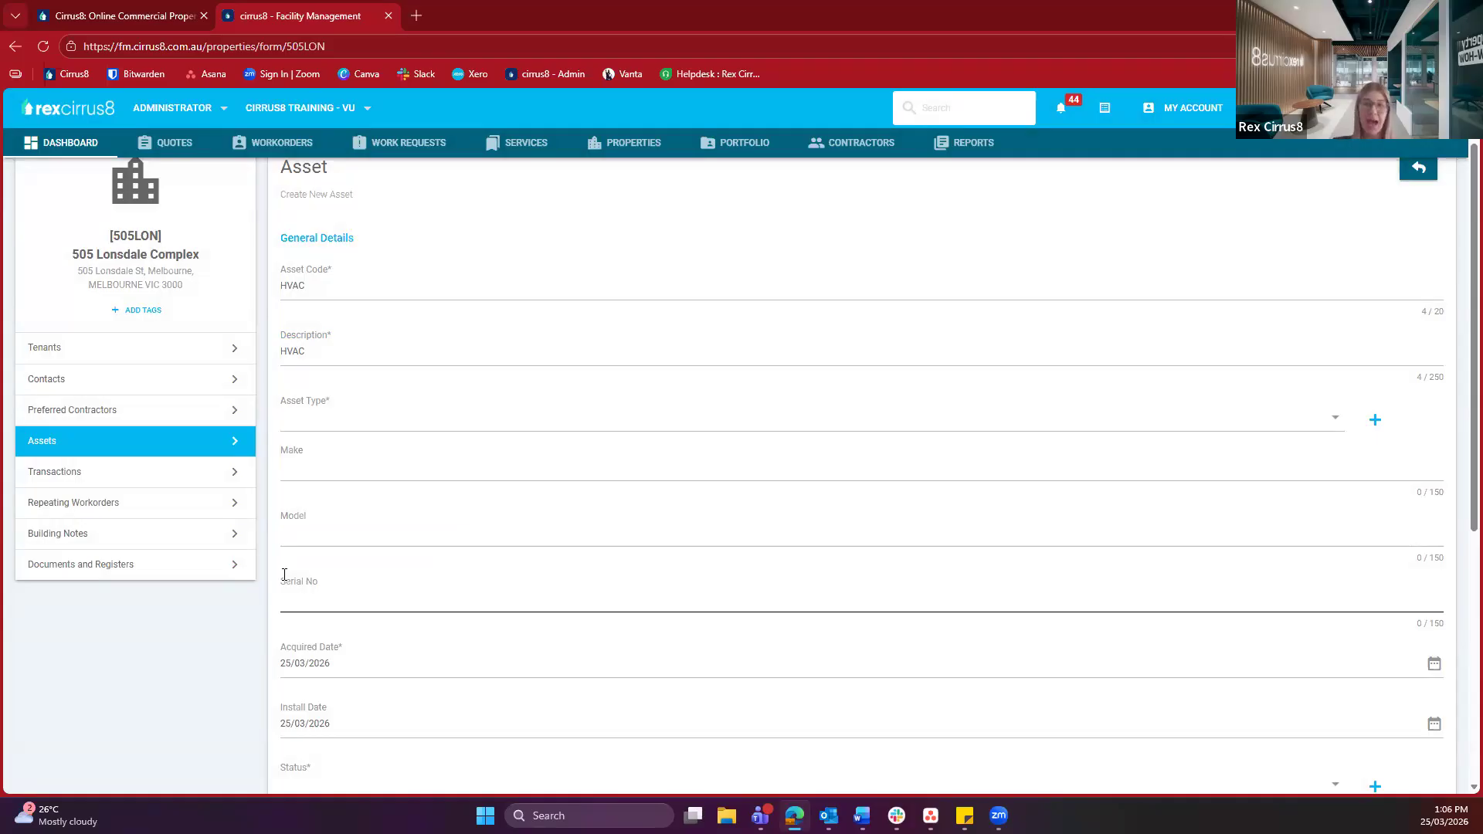
Set the HVAC asset's acquired and install dates to 25/03/2024
scroll(284, 575, "down", 1)
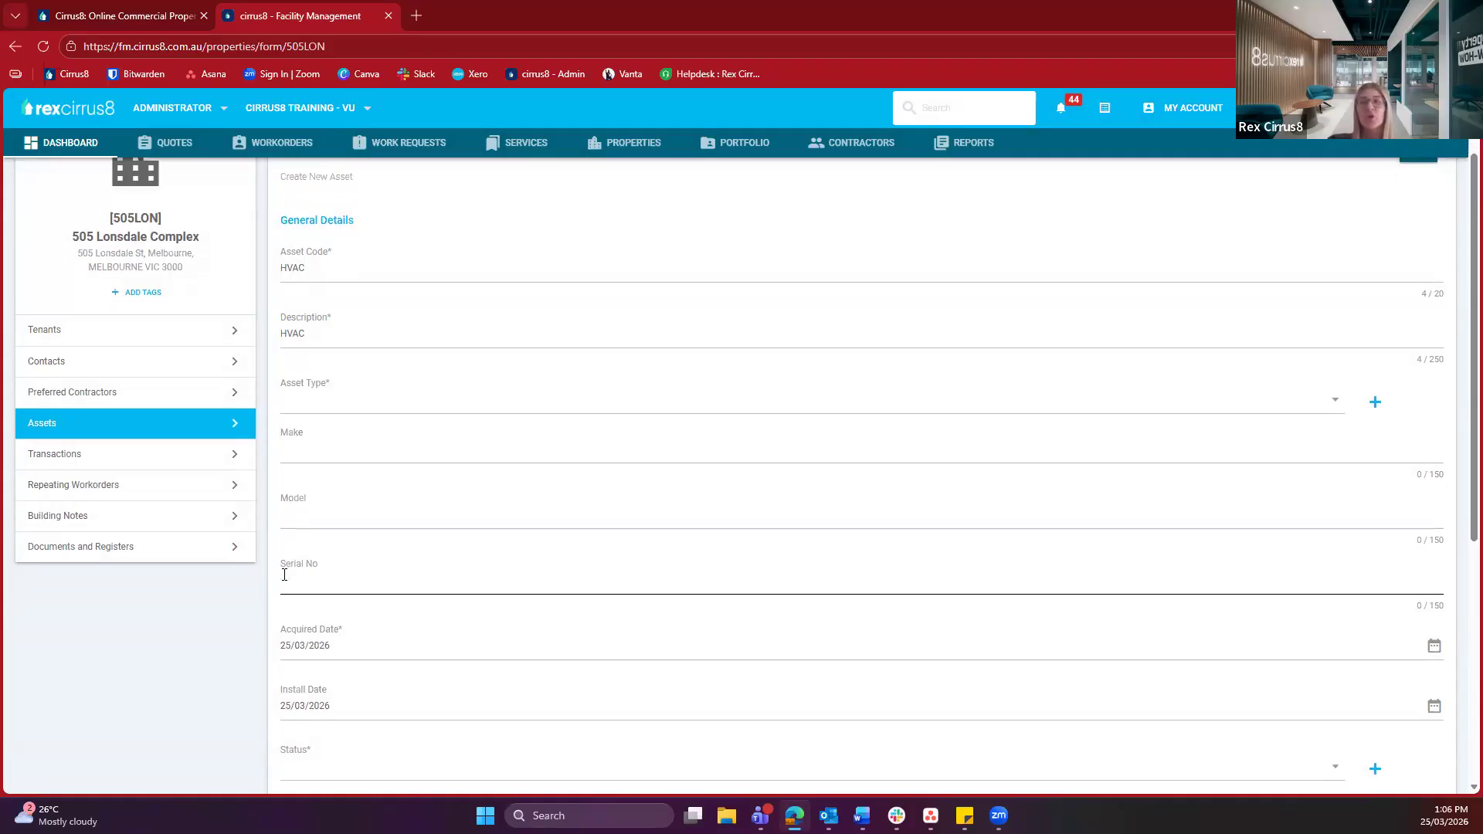
left_click(378, 572)
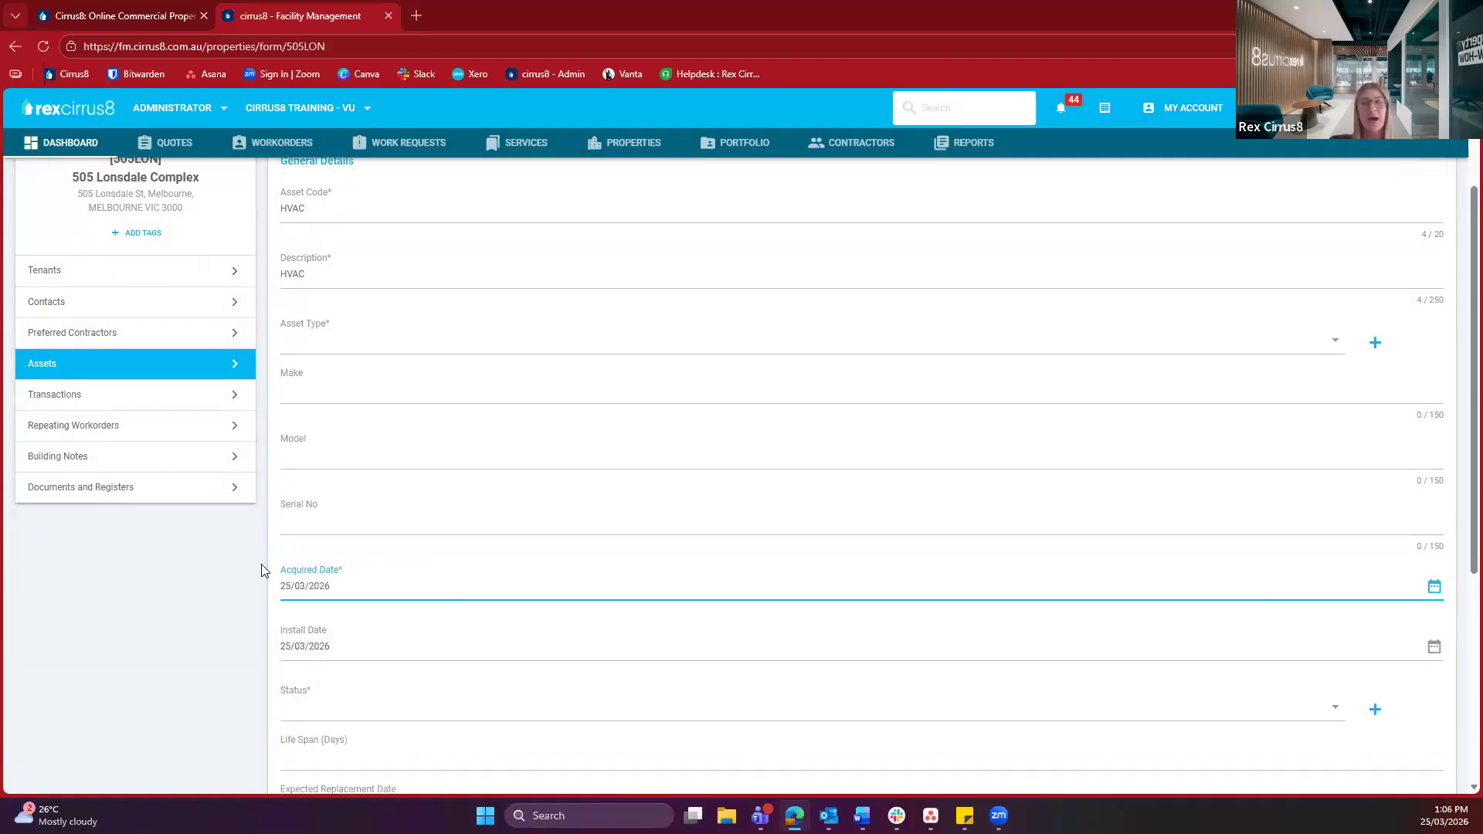
left_click(261, 570)
scroll(270, 525, "down", 1)
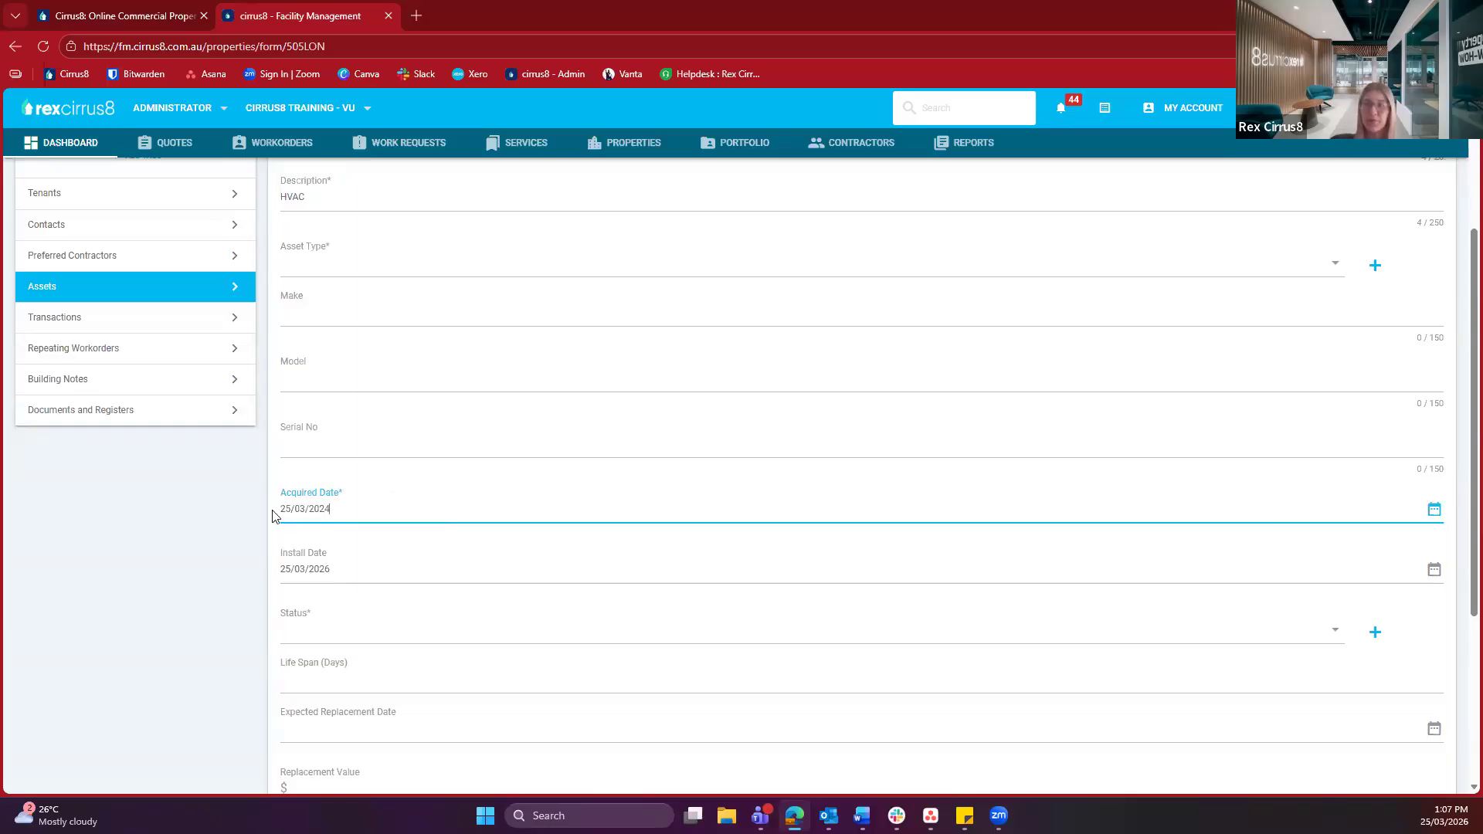
scroll(309, 498, "down", 1)
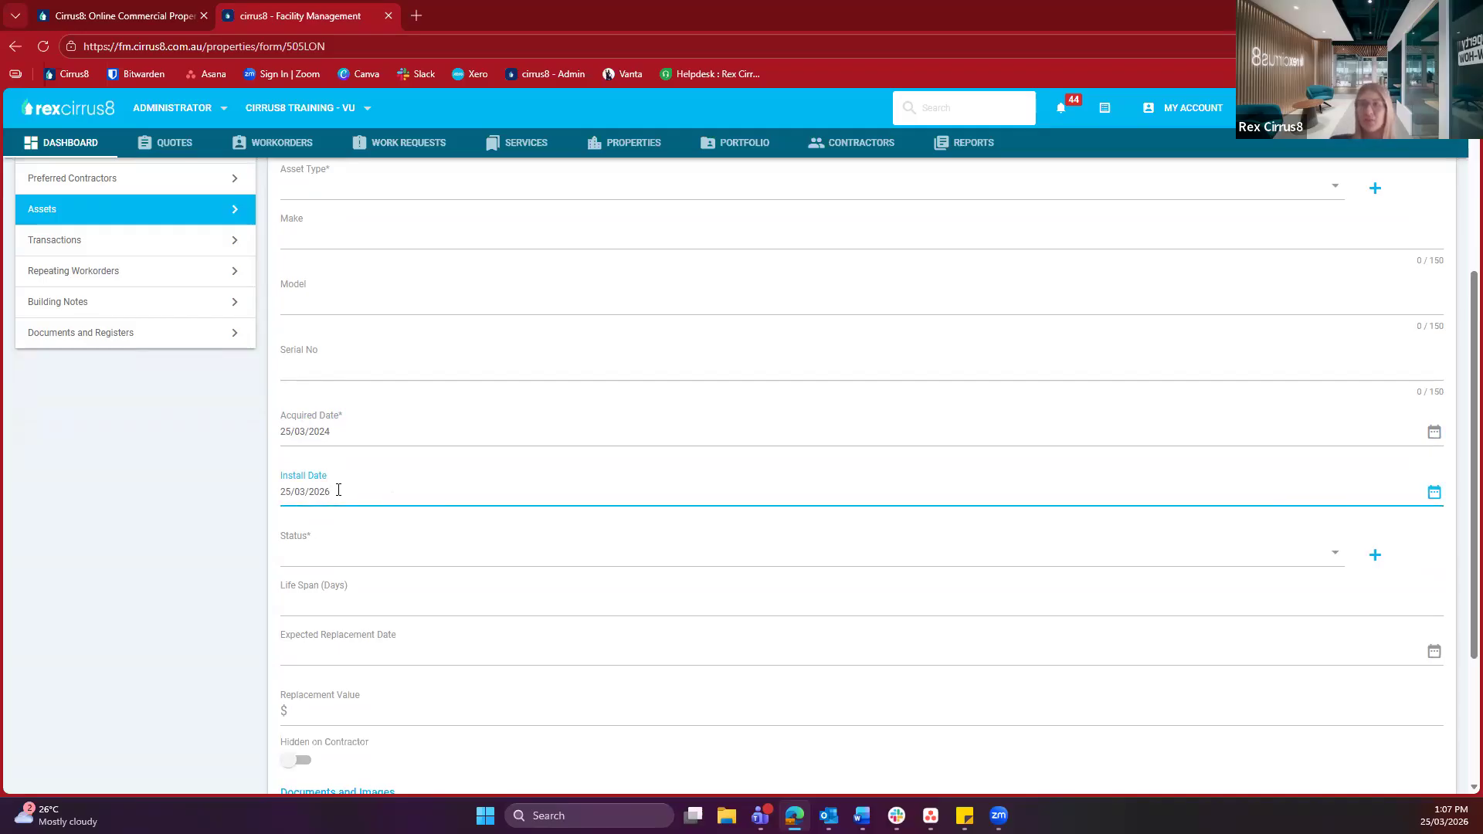
left_click(255, 475)
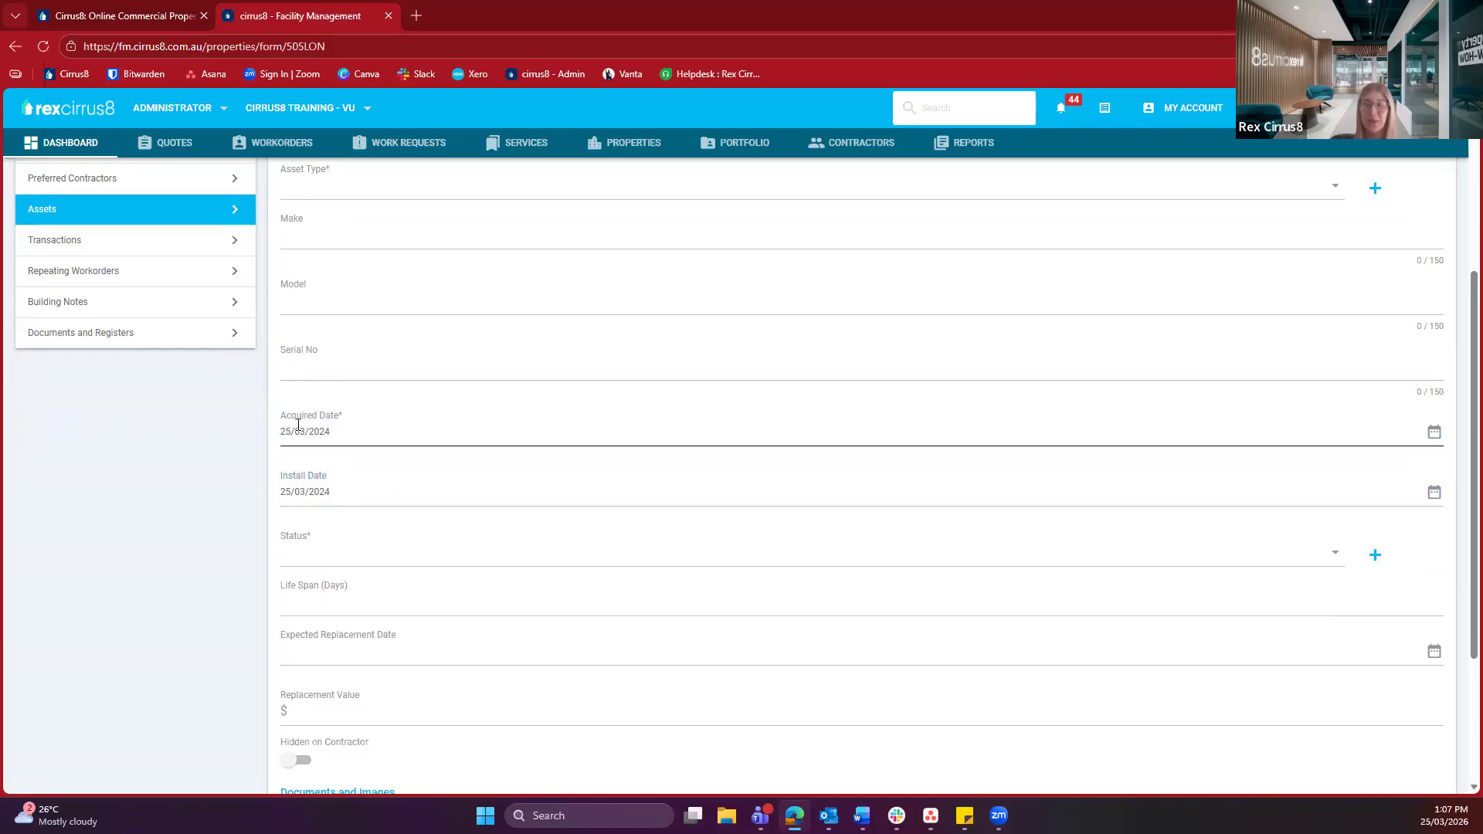
Set the asset's status to In use
scroll(242, 486, "down", 1)
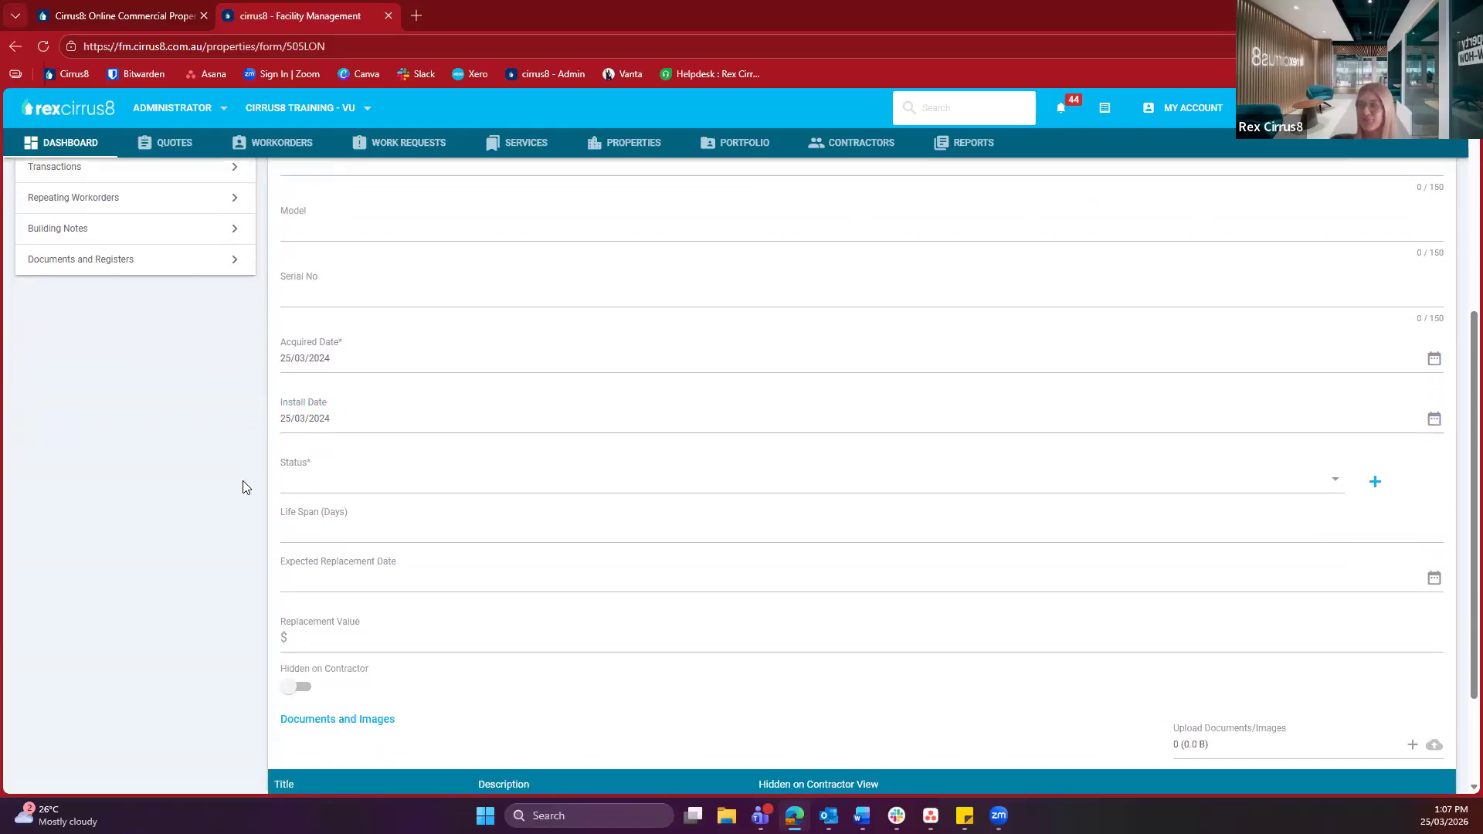
left_click(300, 484)
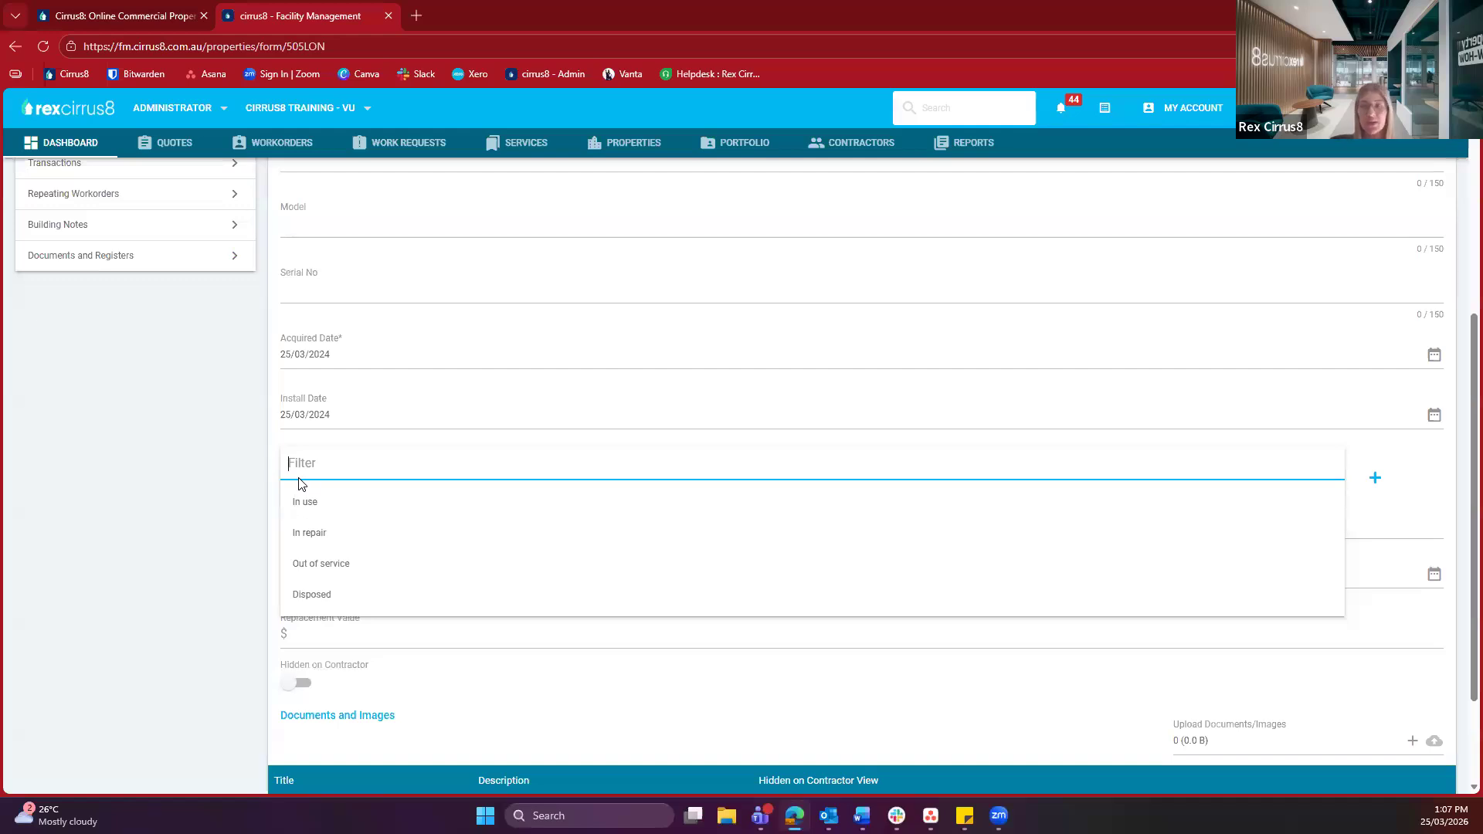
left_click(1394, 499)
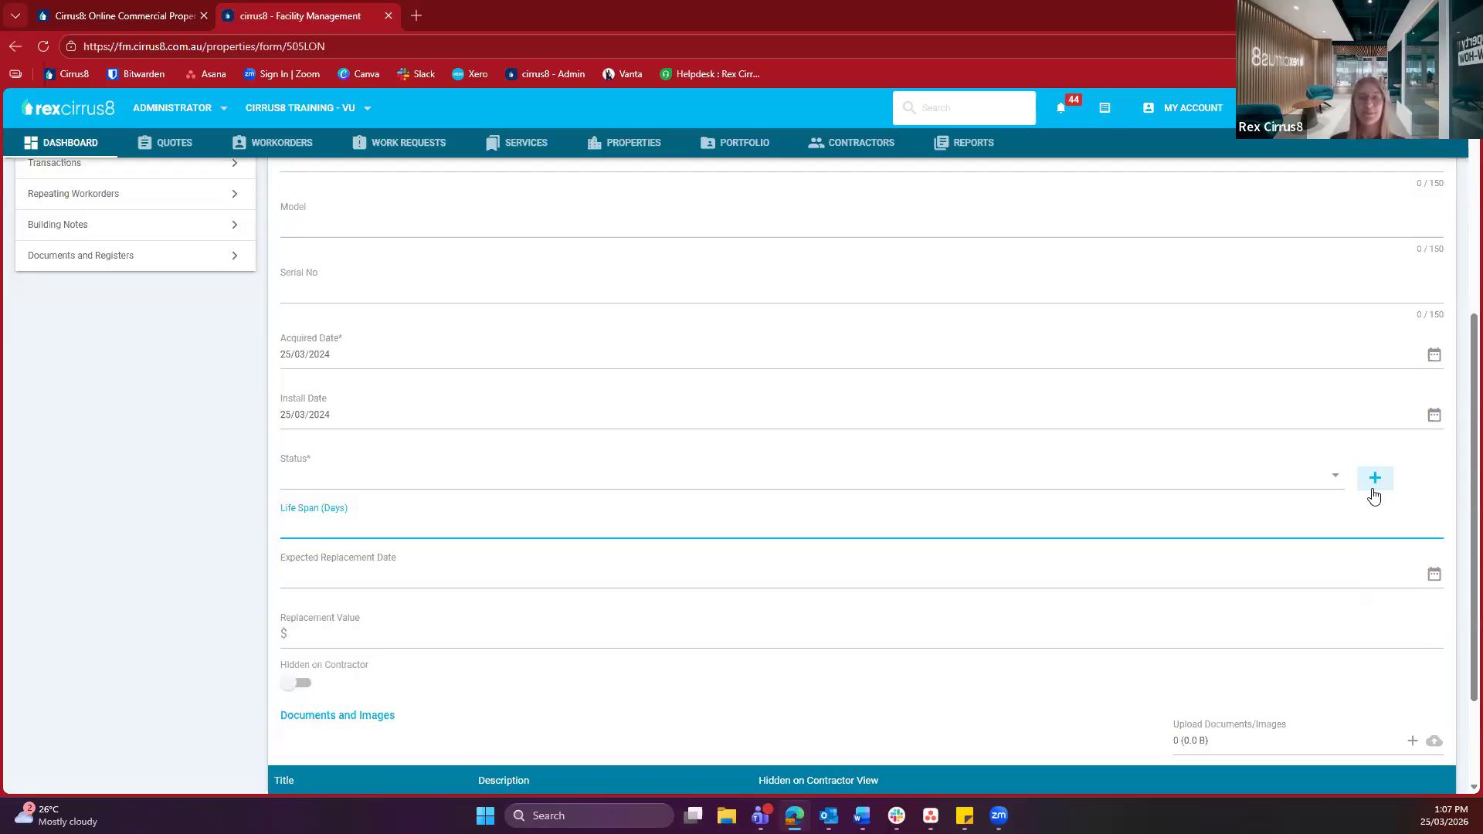
left_click(601, 485)
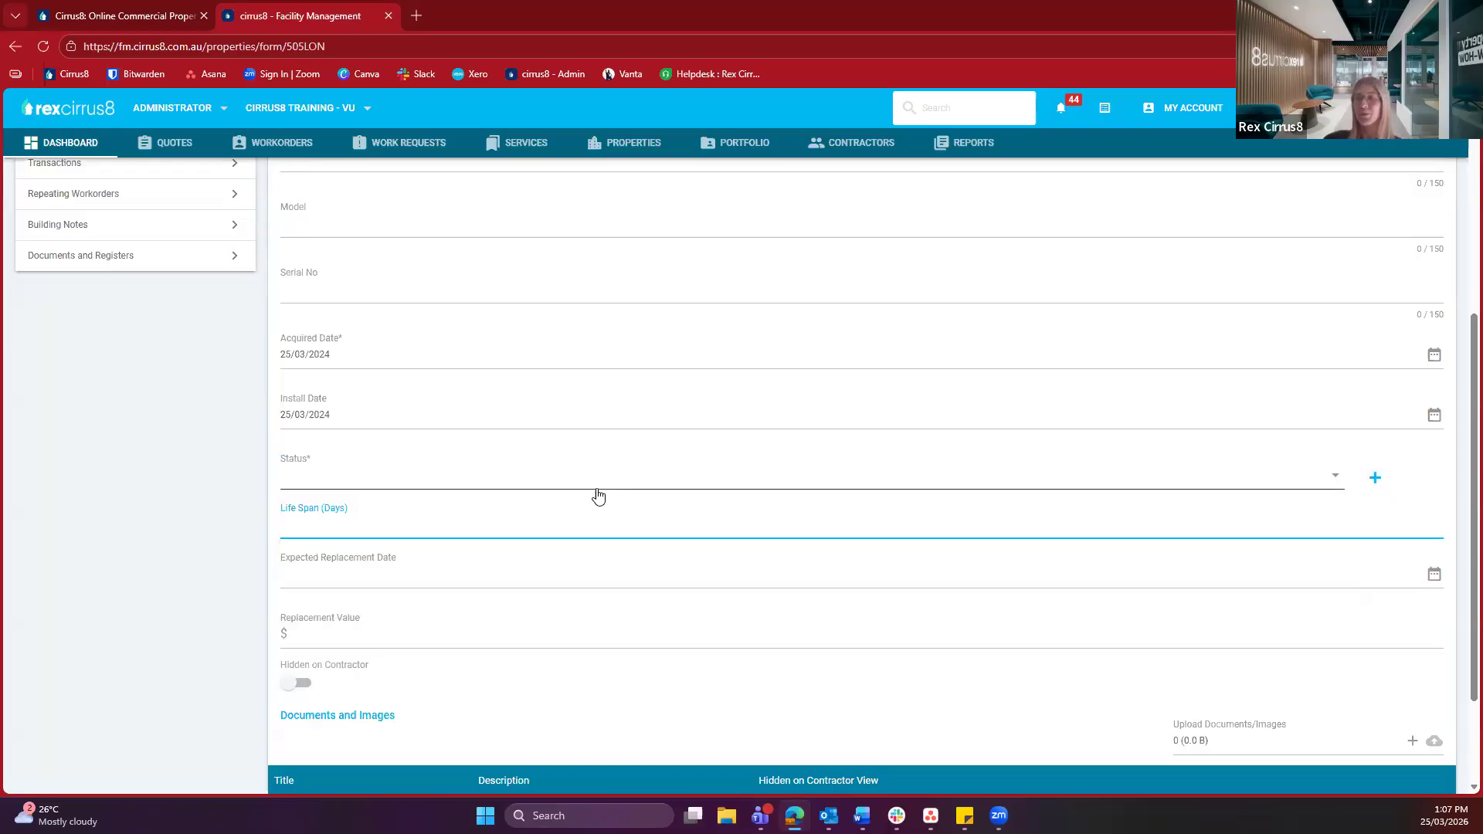
left_click(570, 505)
left_click(197, 527)
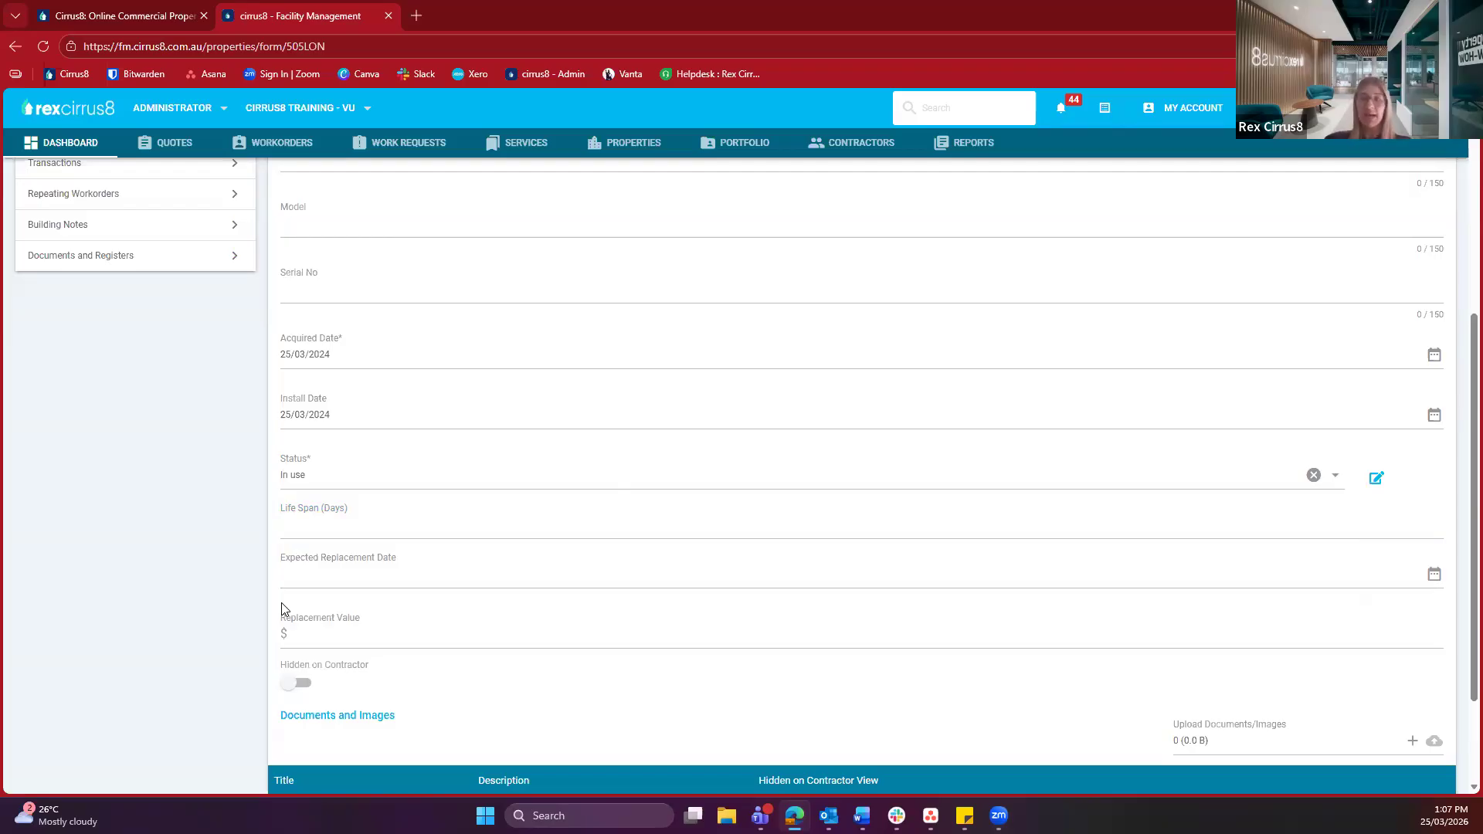
Turn on Hidden on Contractor for the HVAC asset and go to the property's Transactions list
scroll(282, 608, "down", 2)
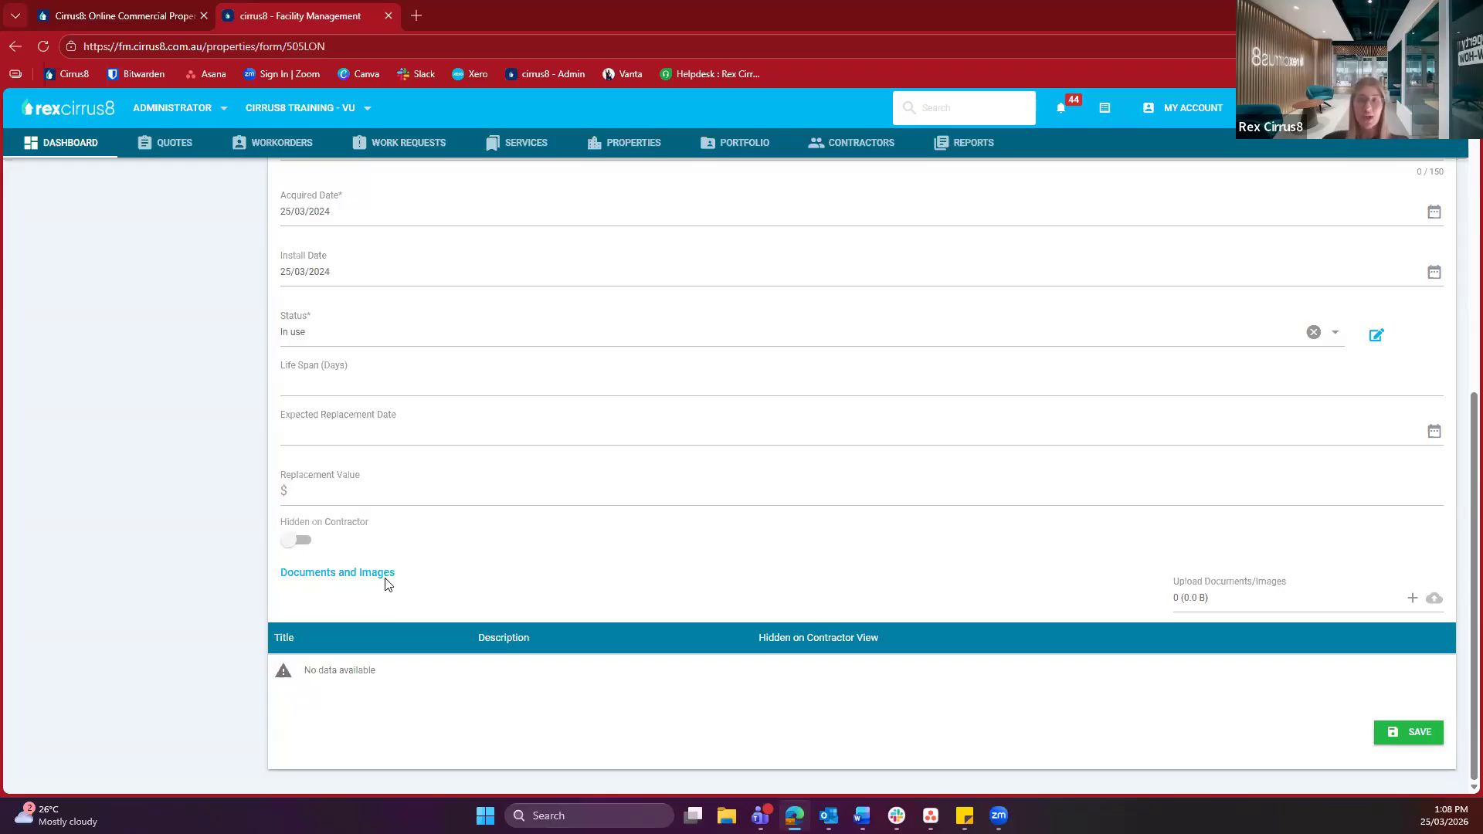
left_click(298, 540)
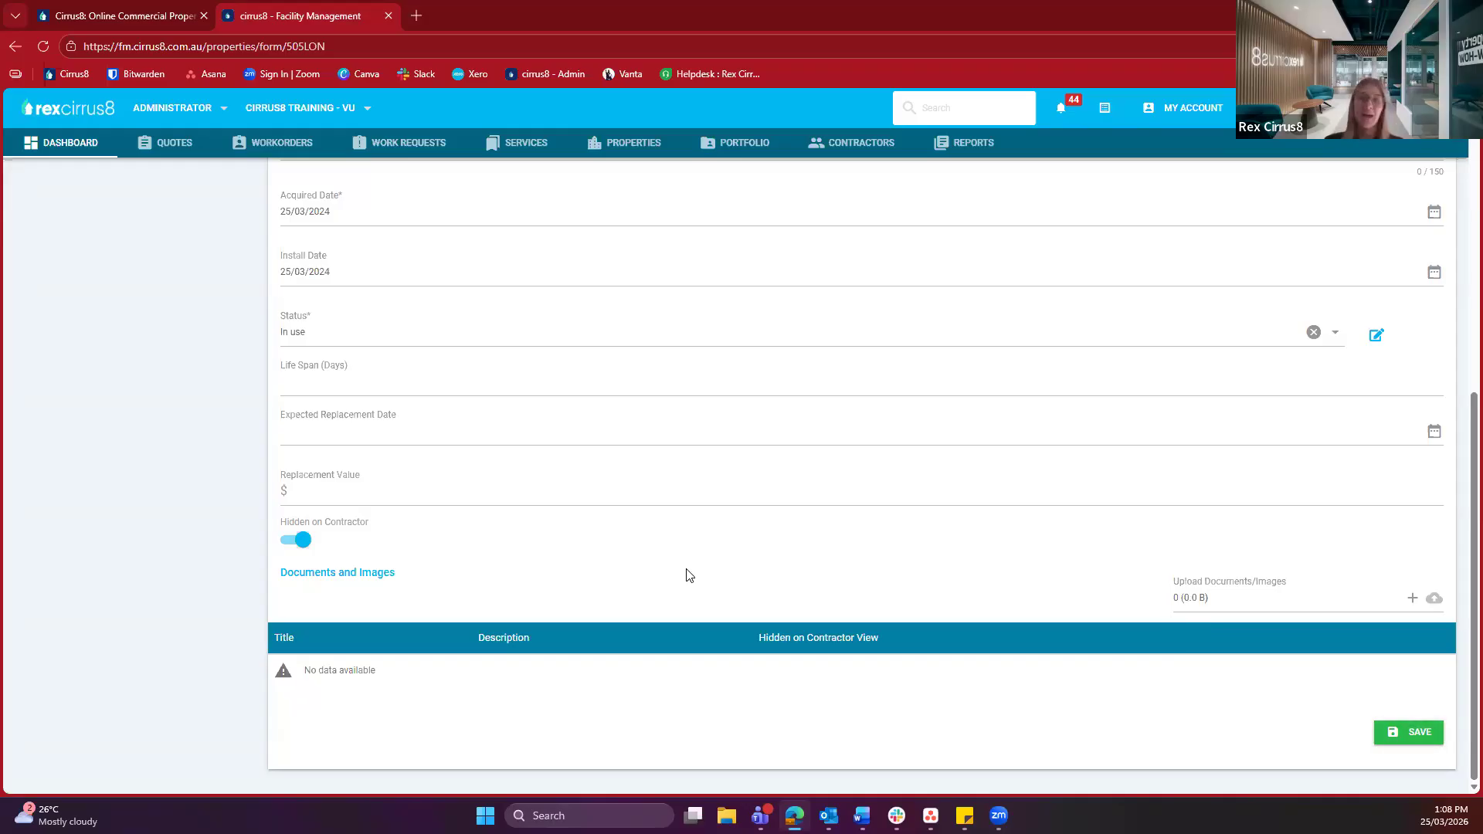
scroll(689, 575, "up", 7)
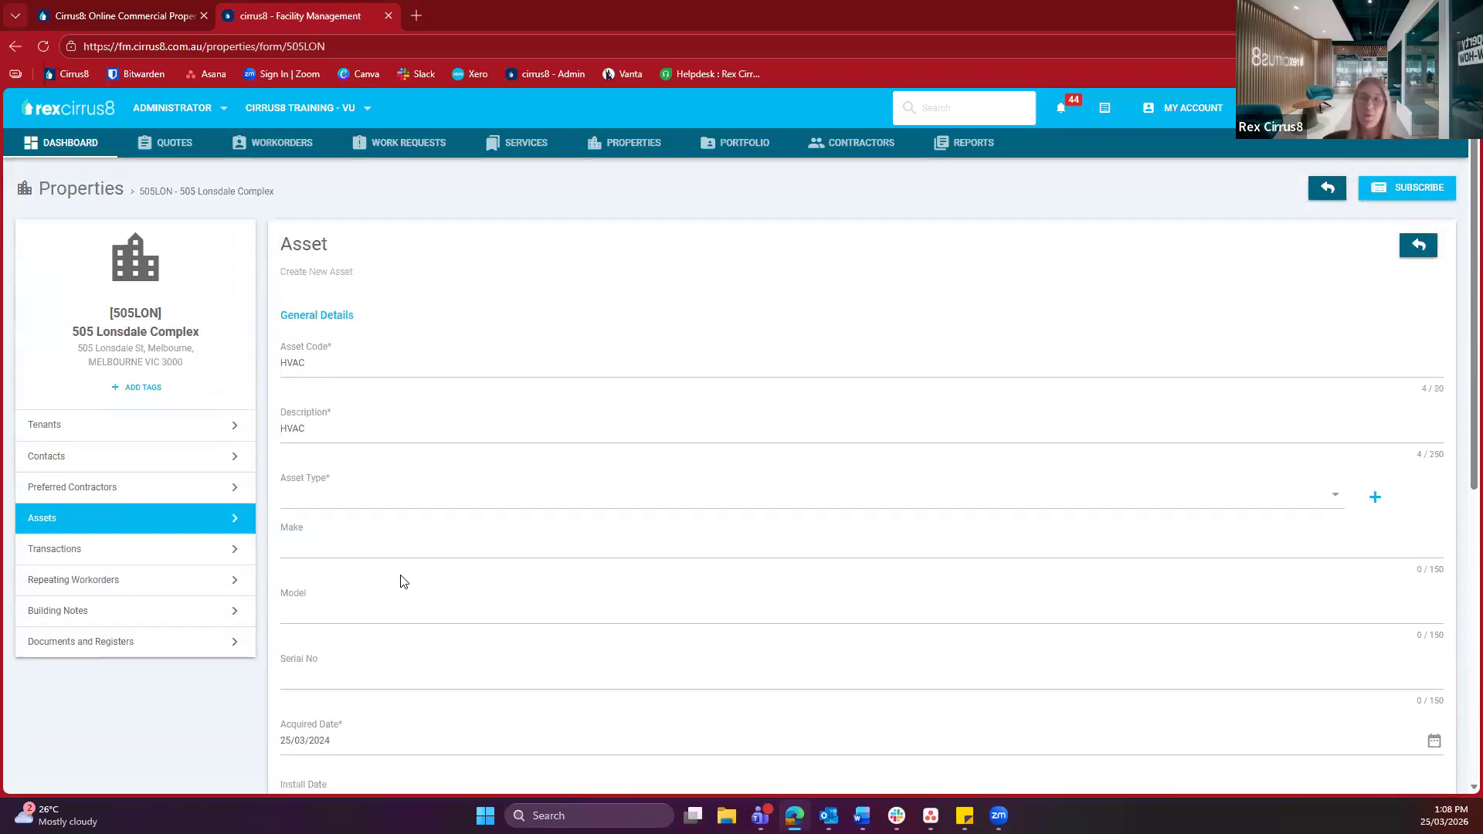
left_click(62, 547)
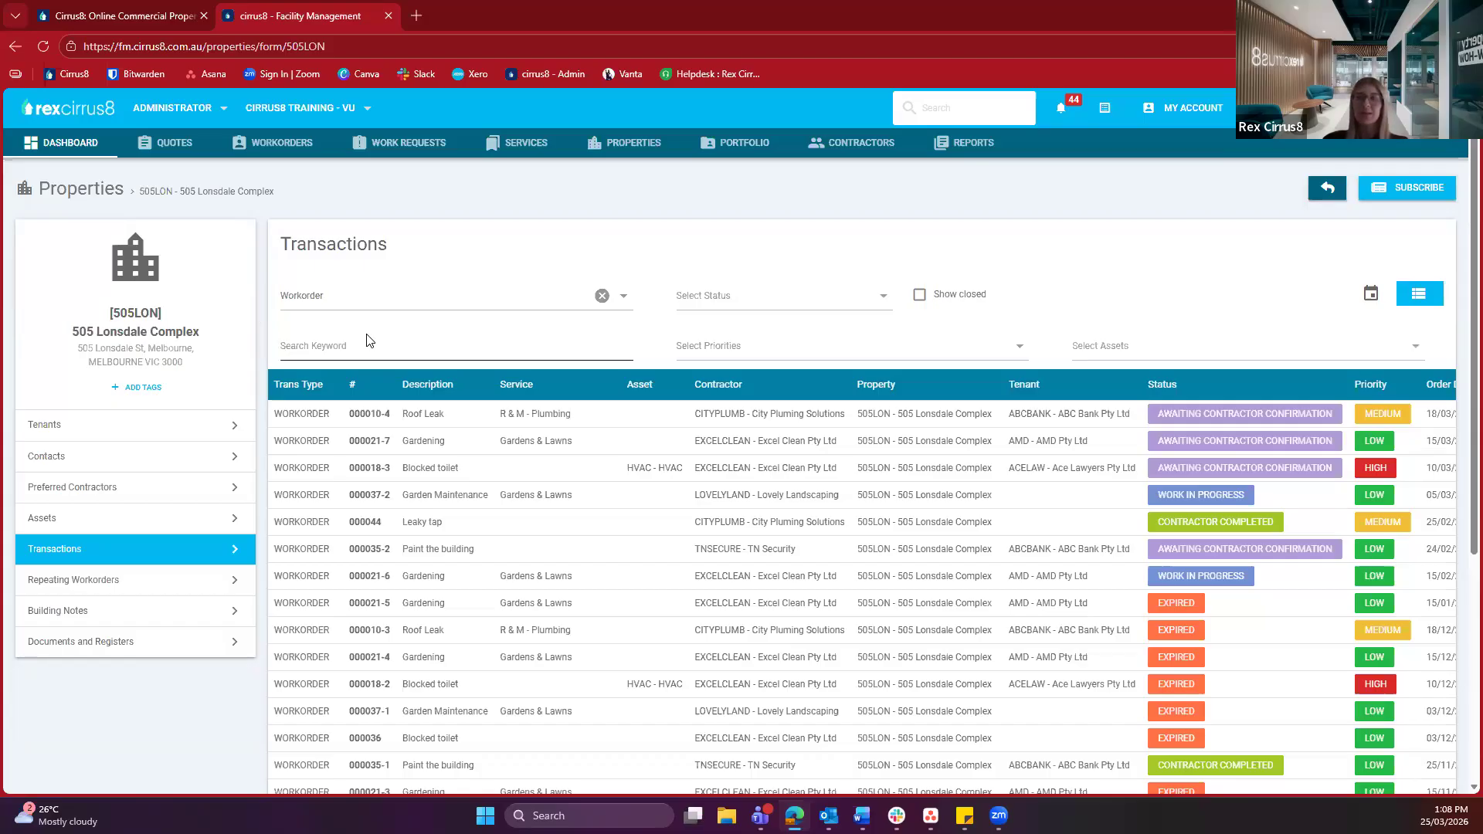
left_click(306, 312)
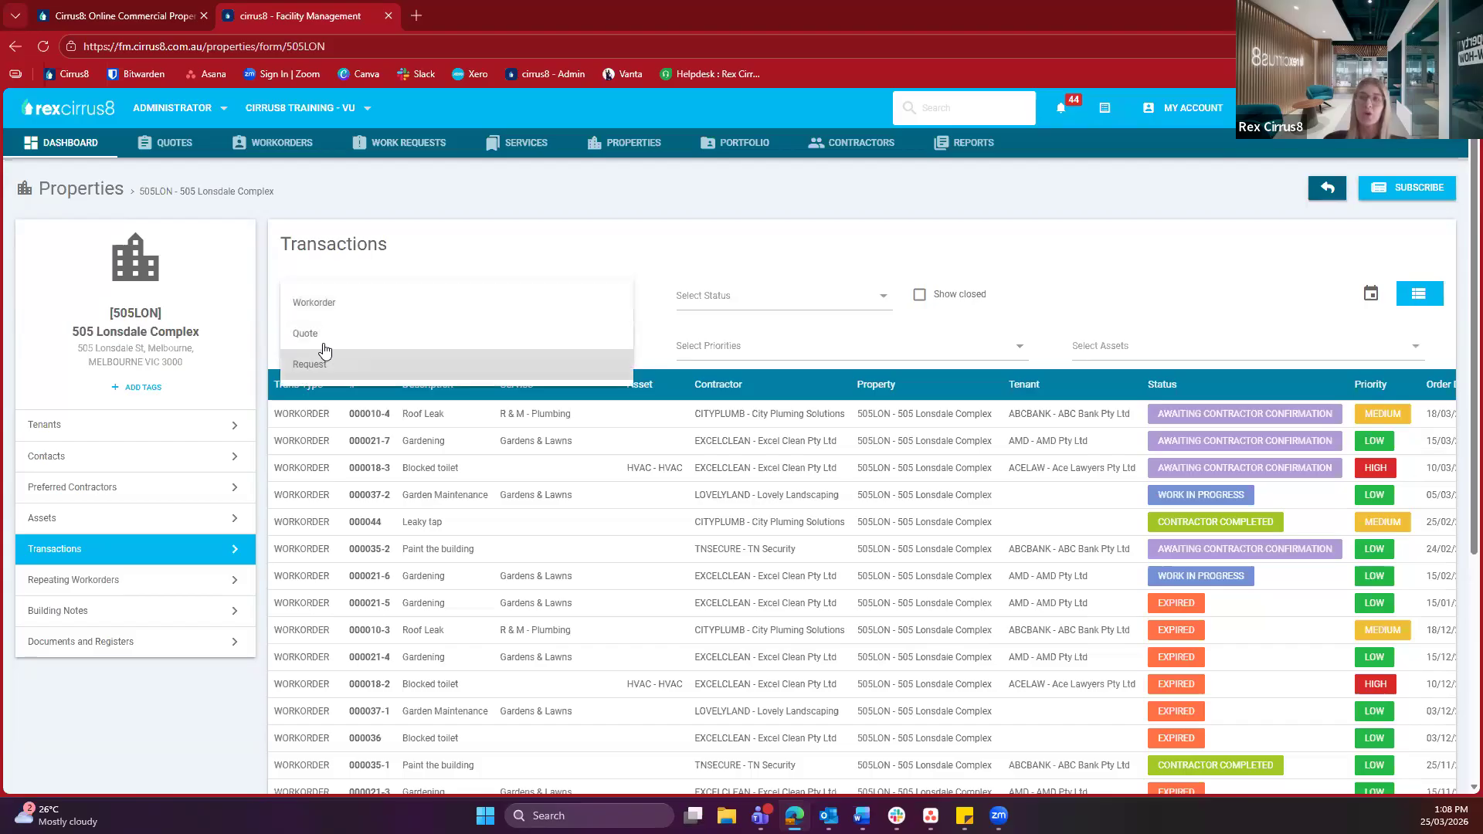
left_click(624, 254)
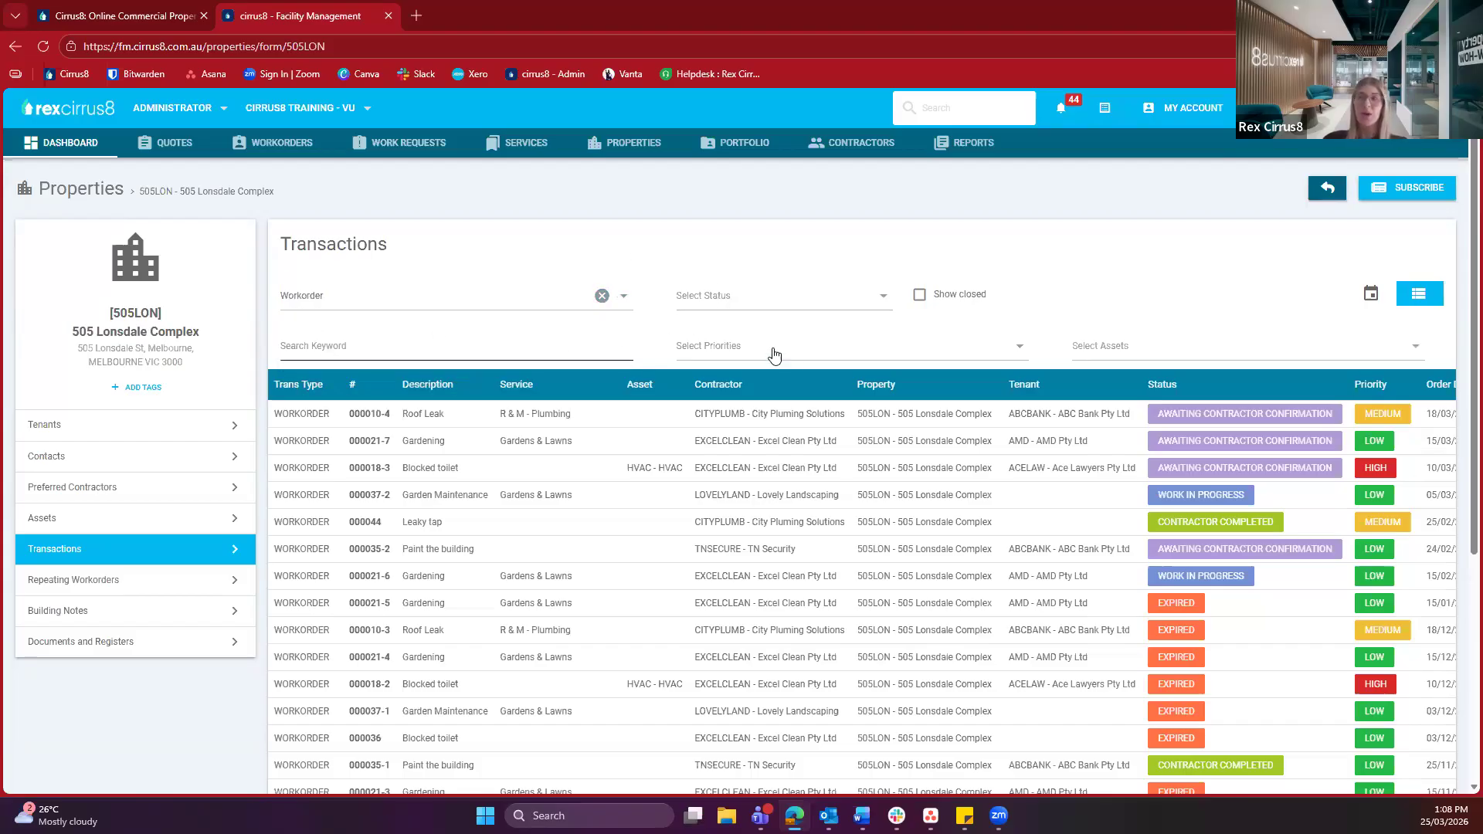
left_click(729, 361)
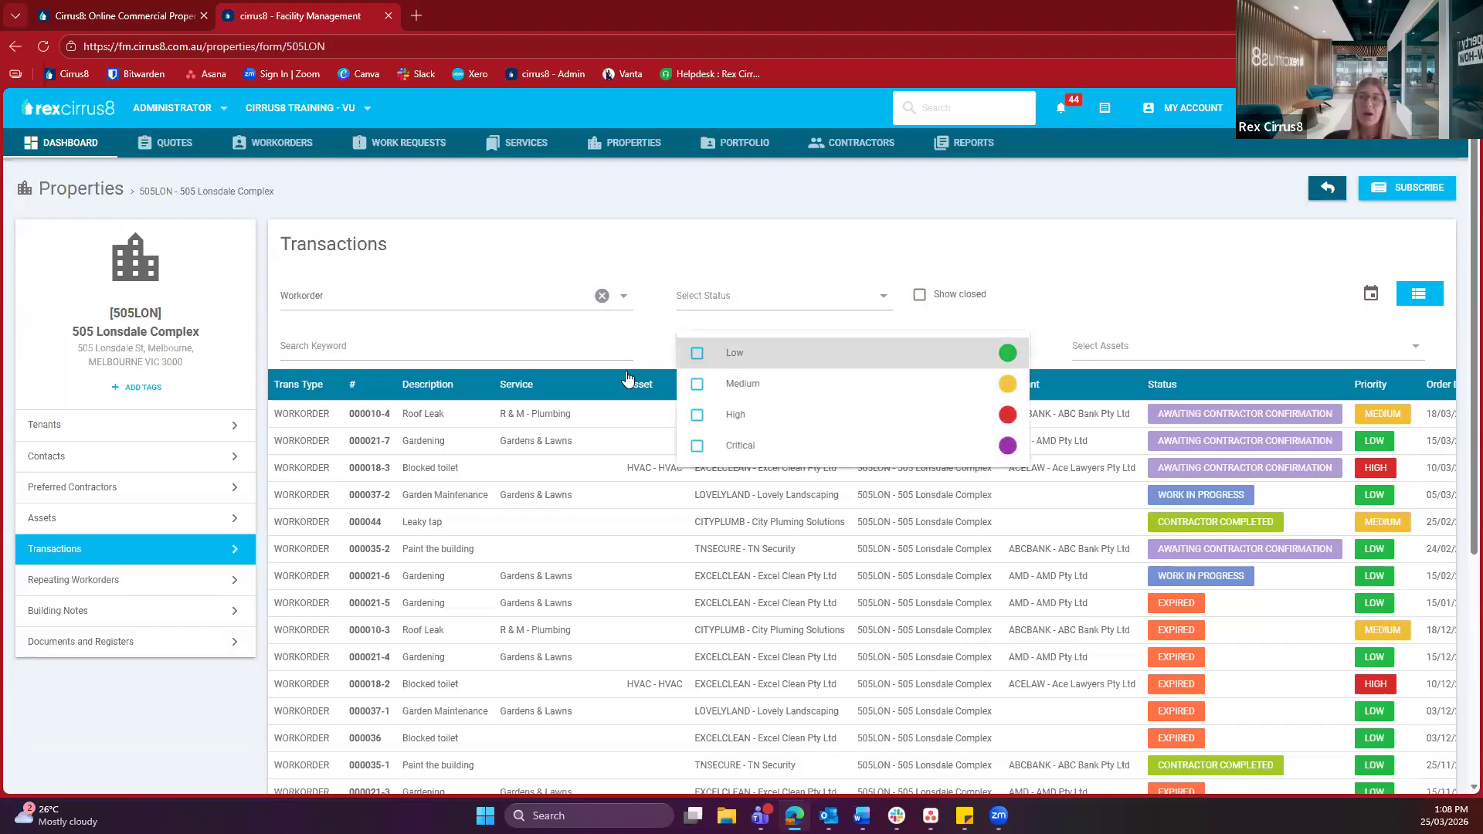
left_click(652, 355)
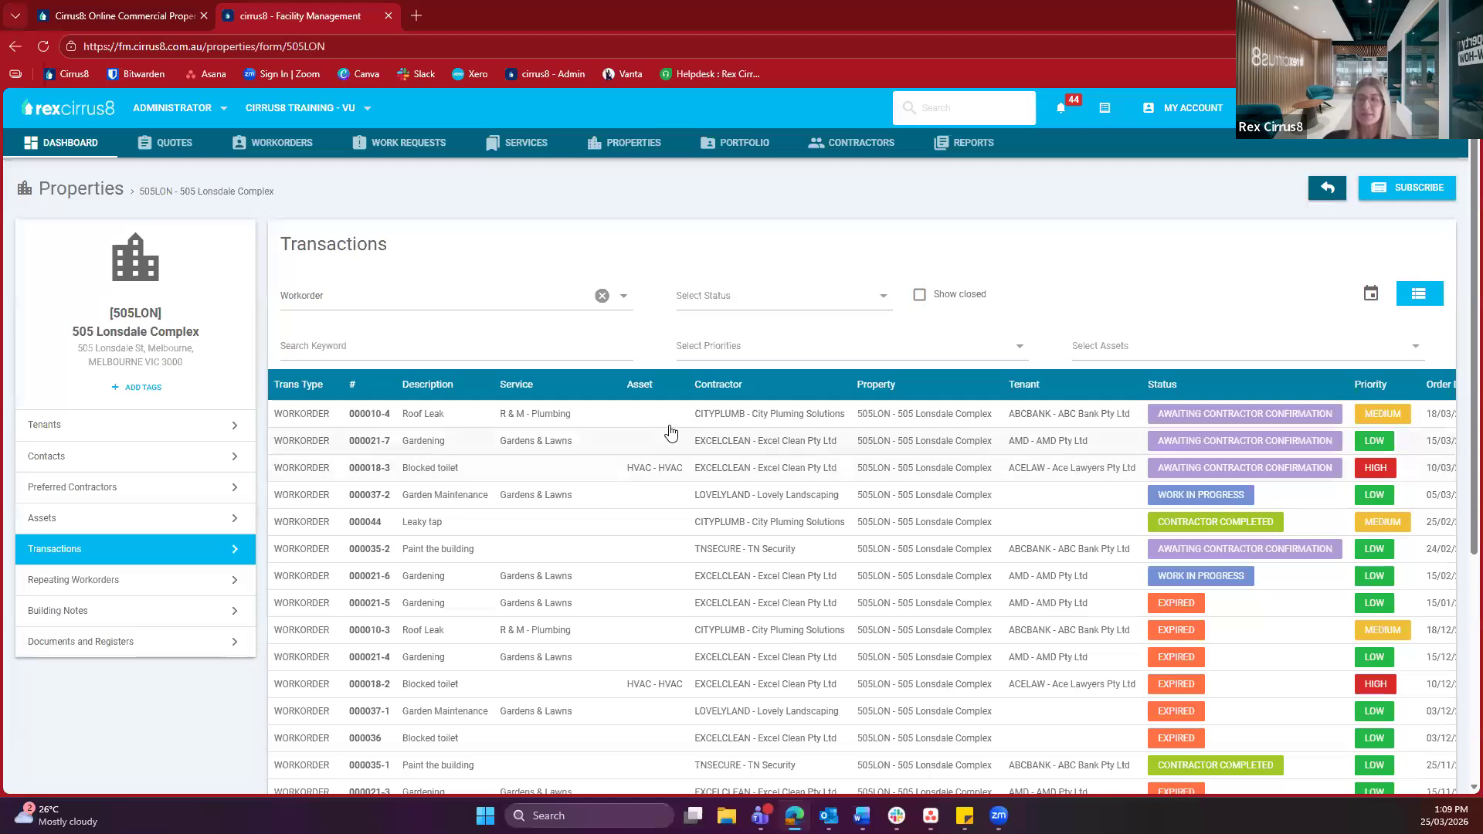
Review 505 Lonsdale Complex's repeating workorders, then show its Building Notes with the alarm code note
left_click(119, 583)
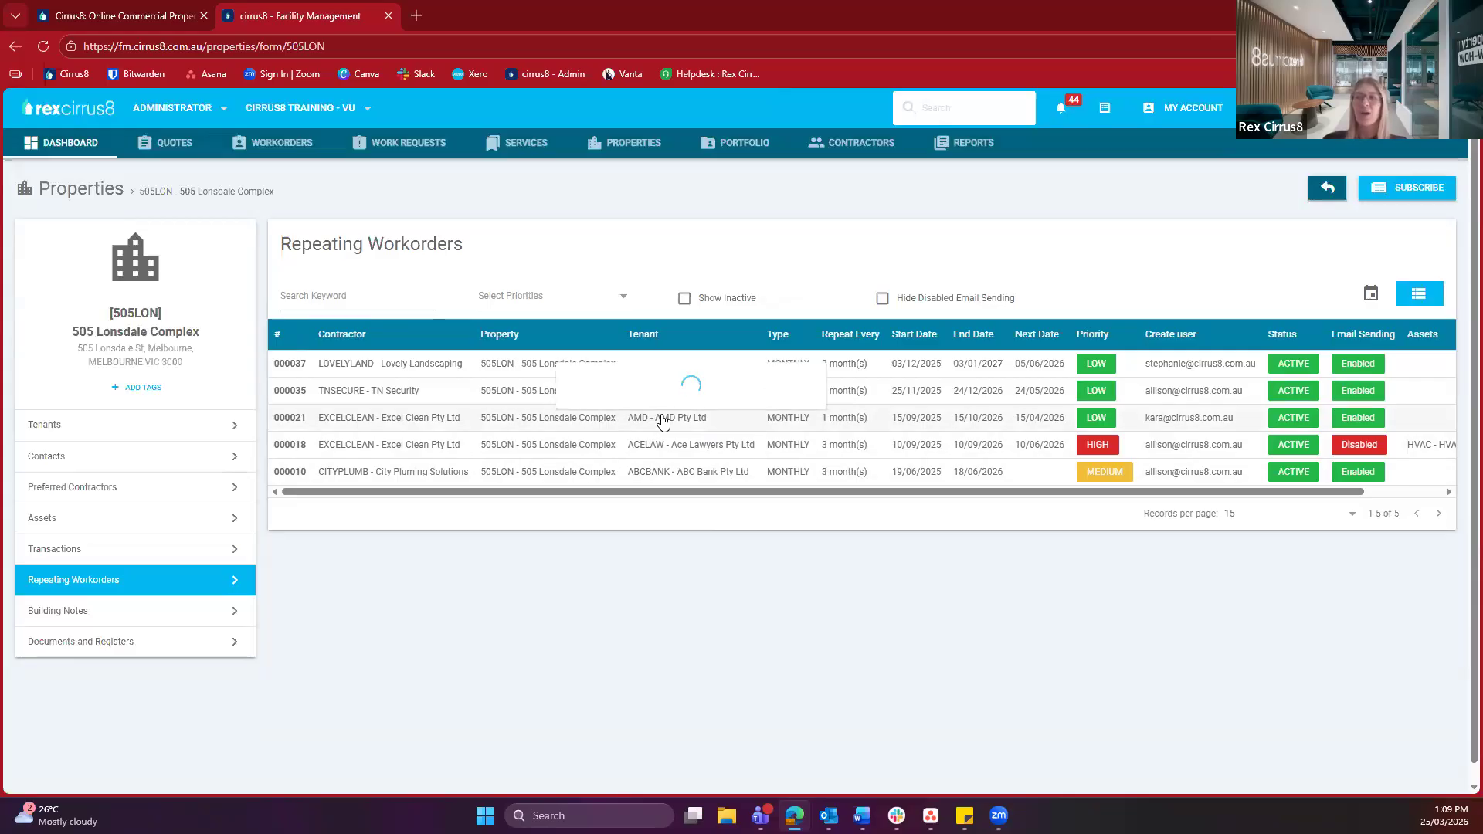
mouse_move(661, 421)
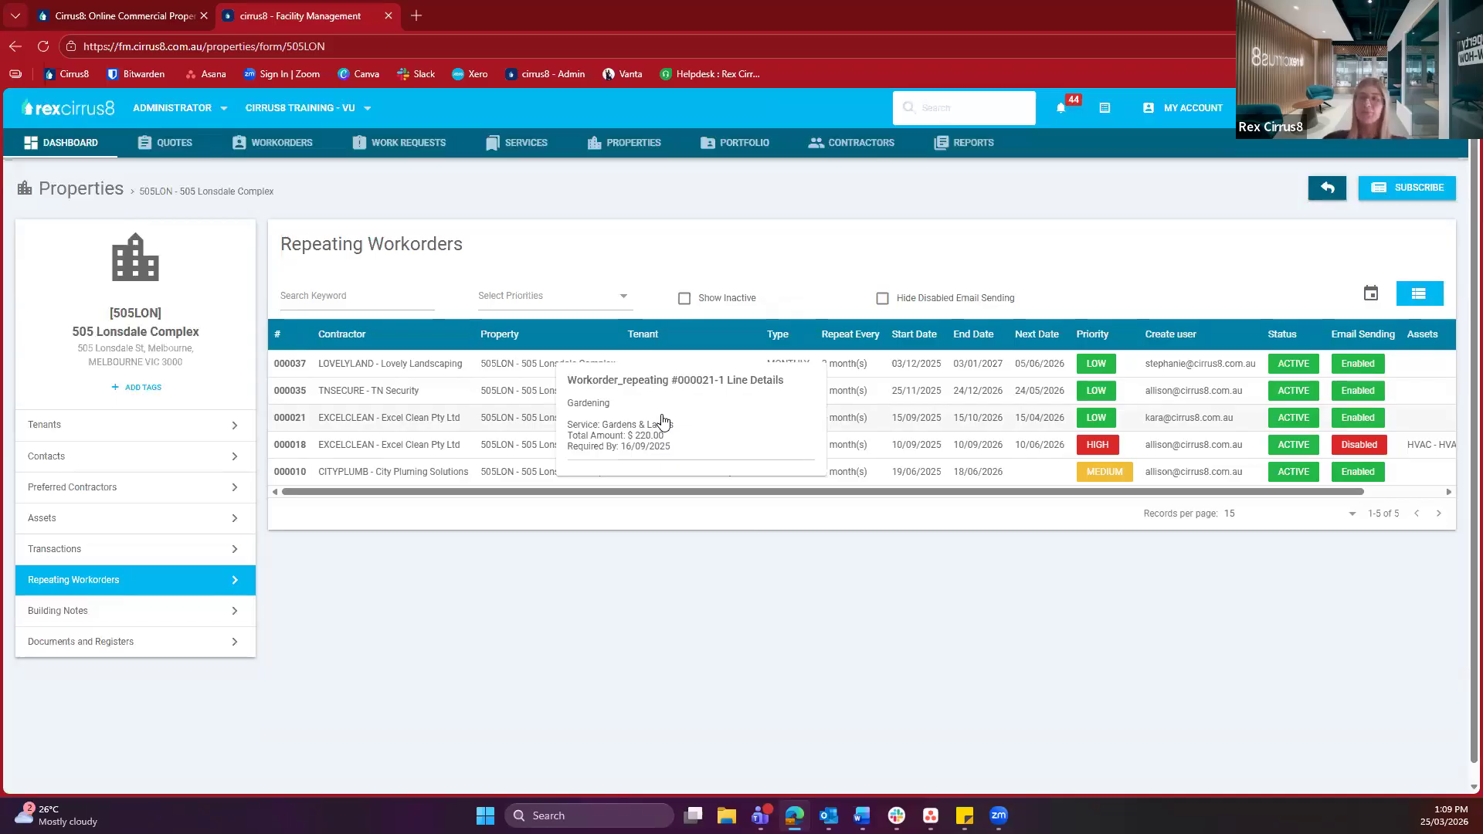
left_click(164, 616)
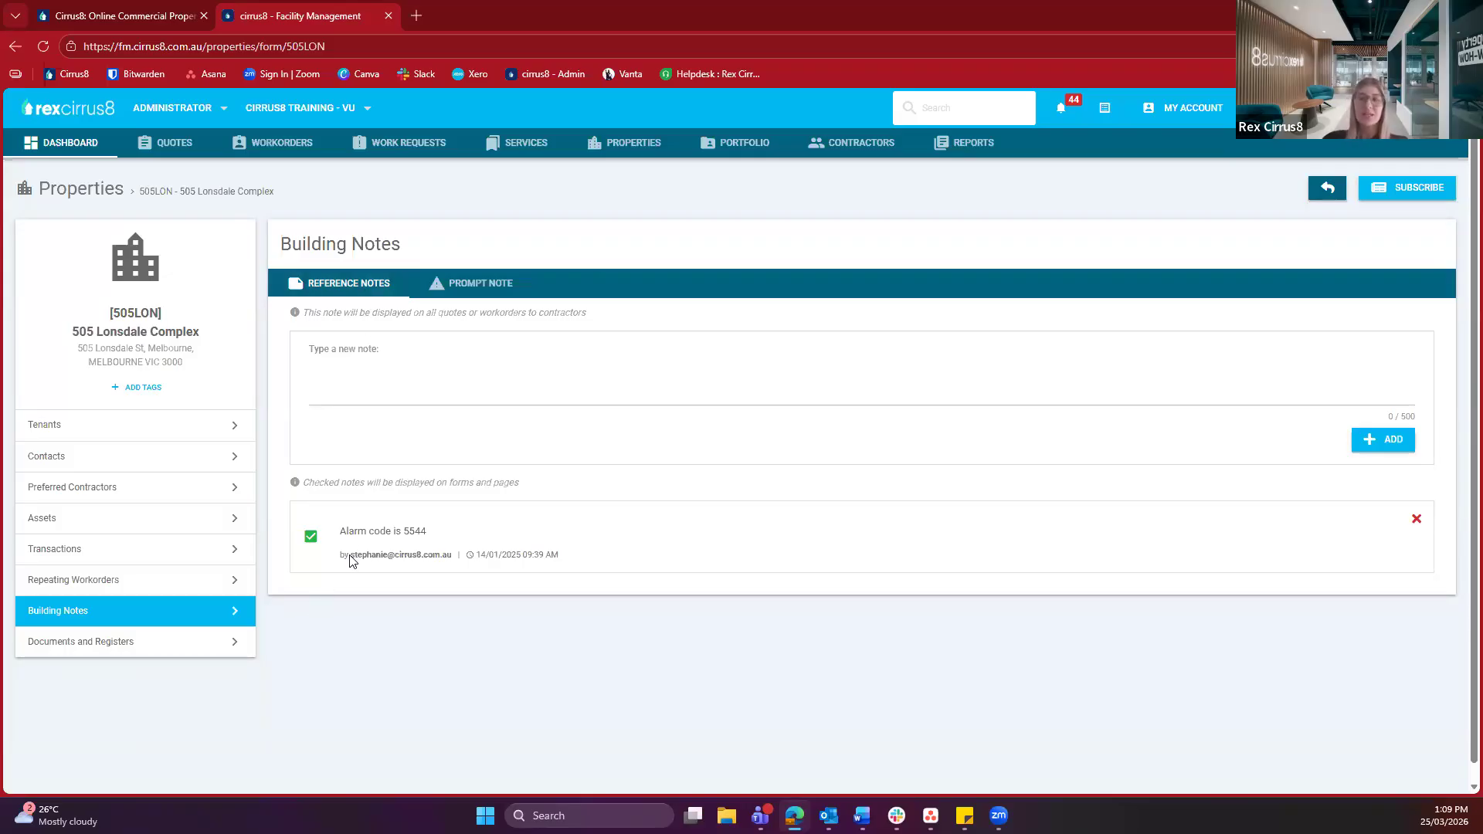
Check the alarm code note and owner-approval prompt note, then show the empty Documents and Registers page
left_click_drag(355, 534, 468, 542)
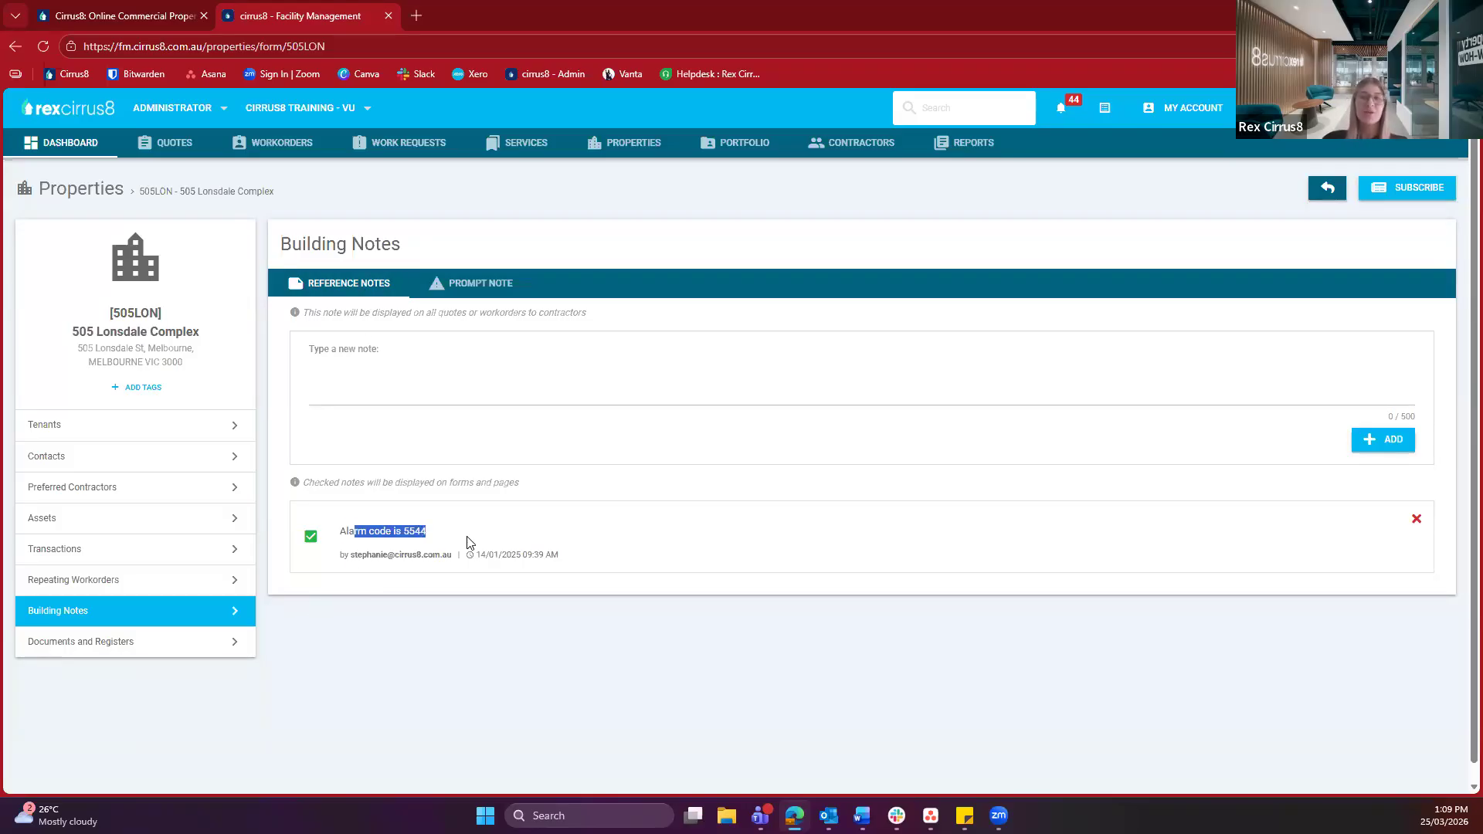
left_click(467, 542)
left_click(436, 291)
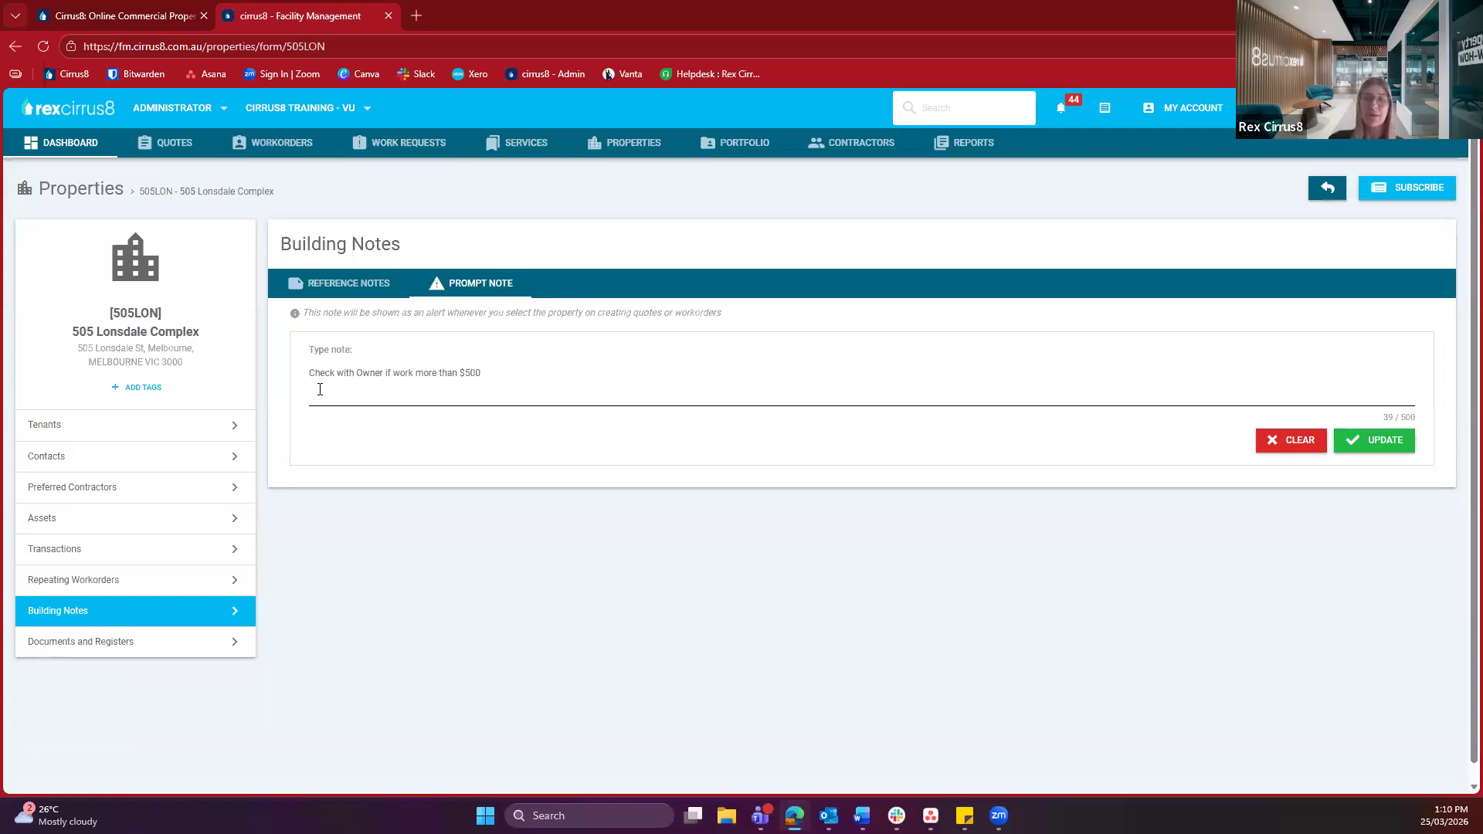
left_click(288, 587)
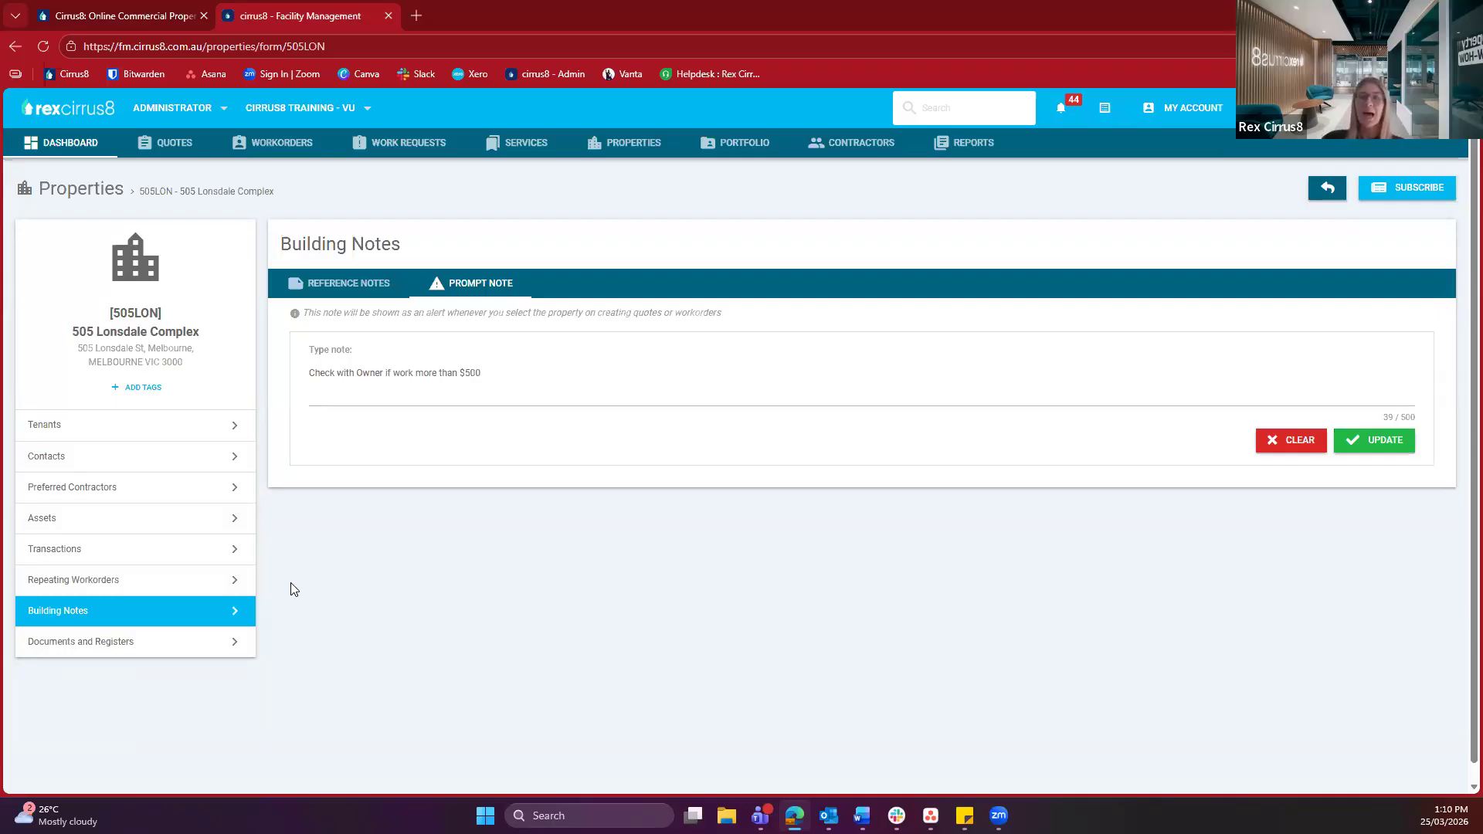
left_click(133, 648)
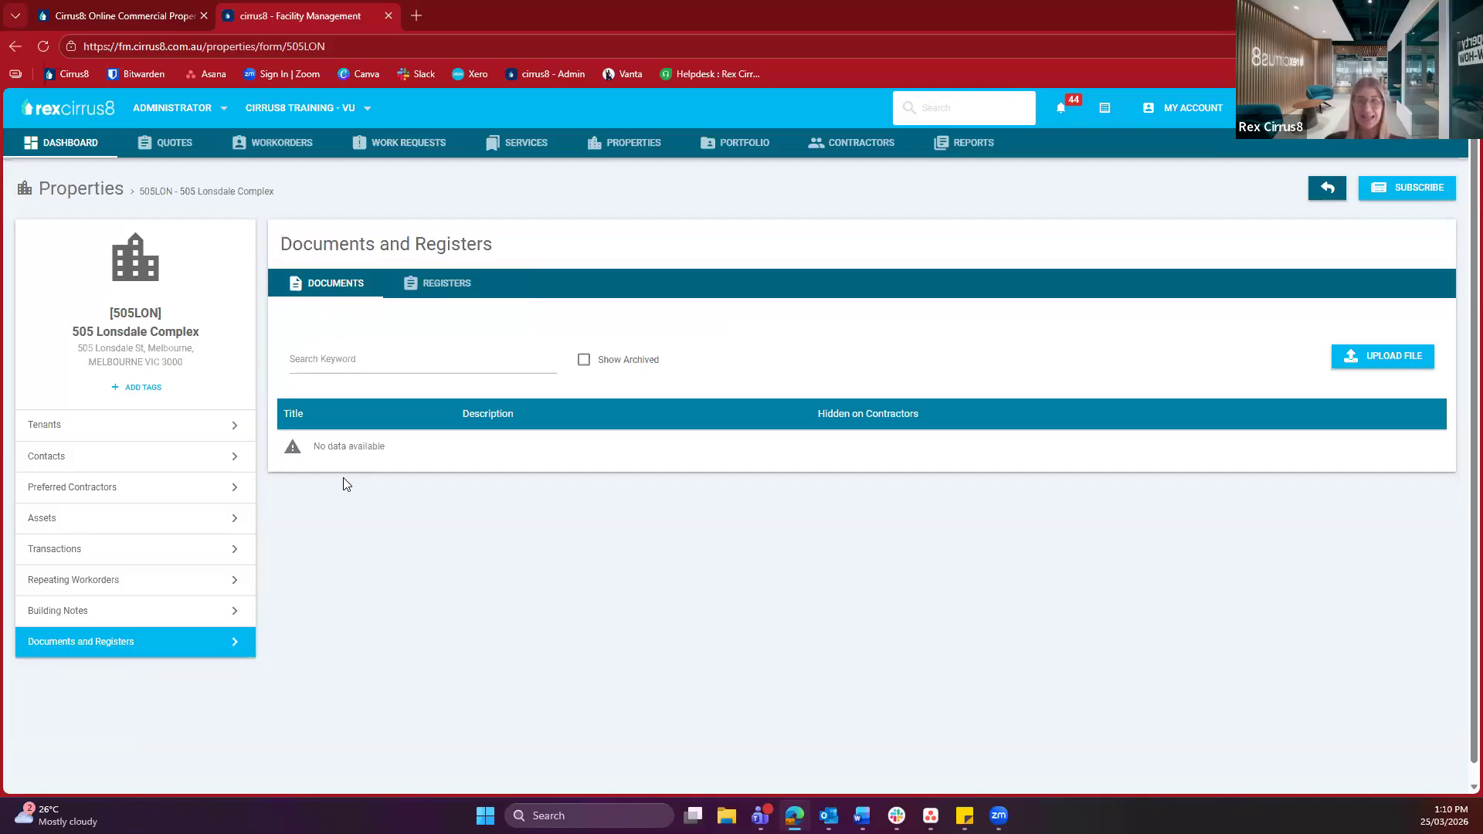
Check the property's registers, then return to the Dashboard with the seven 505 Lonsdale Complex work orders
left_click(440, 281)
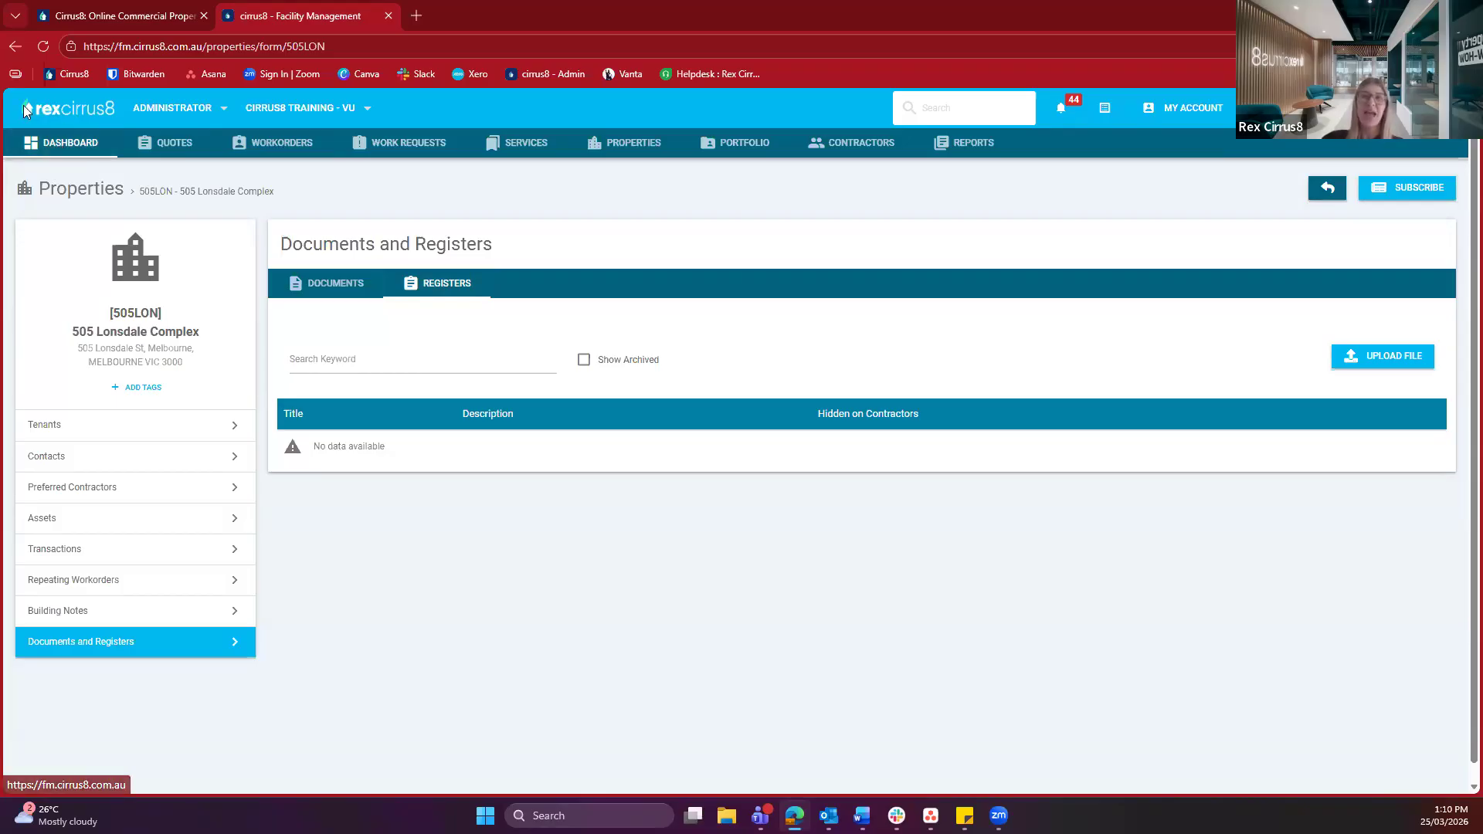
left_click(67, 145)
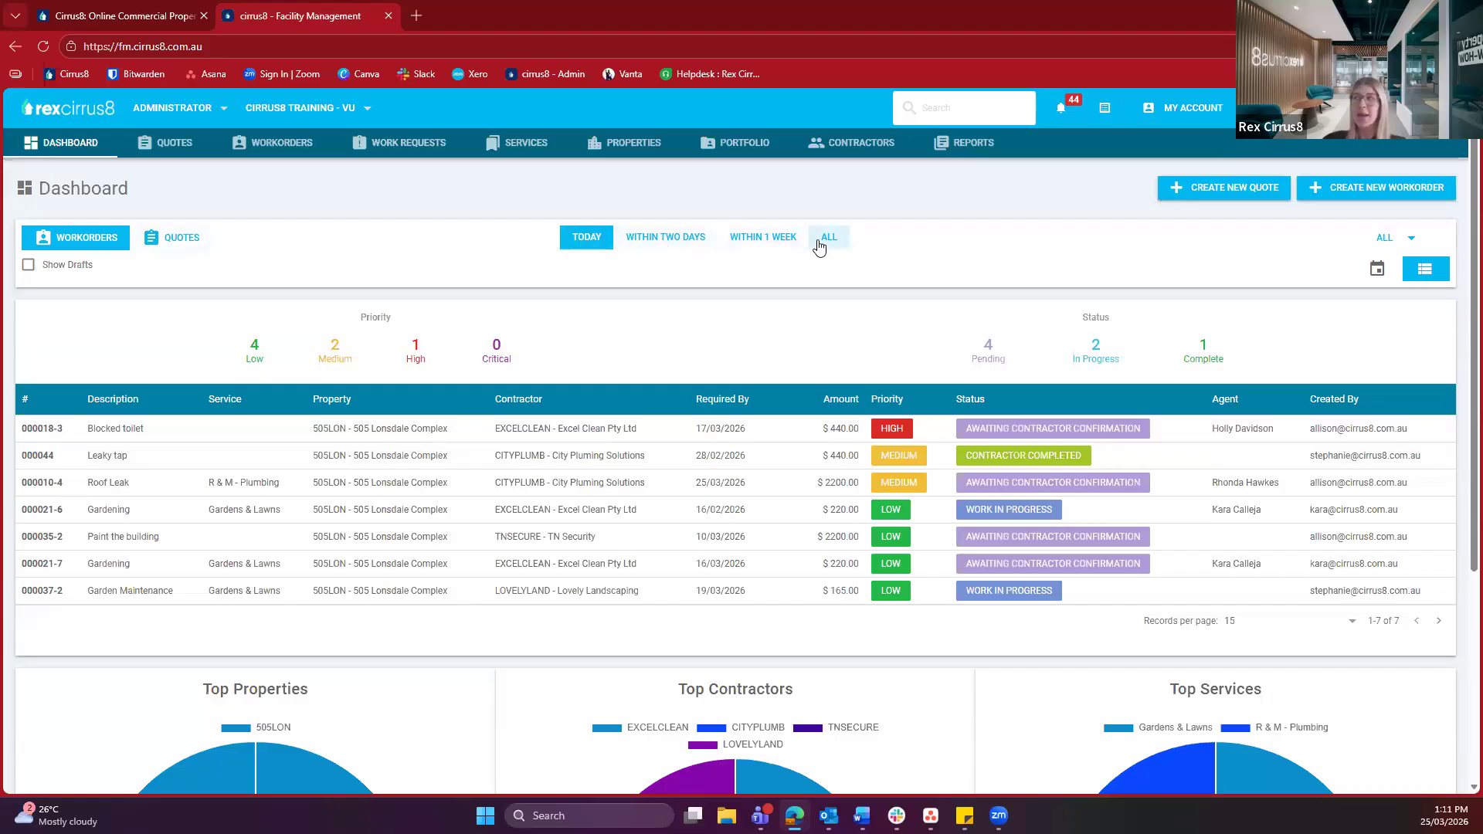
scroll(745, 258, "down", 1)
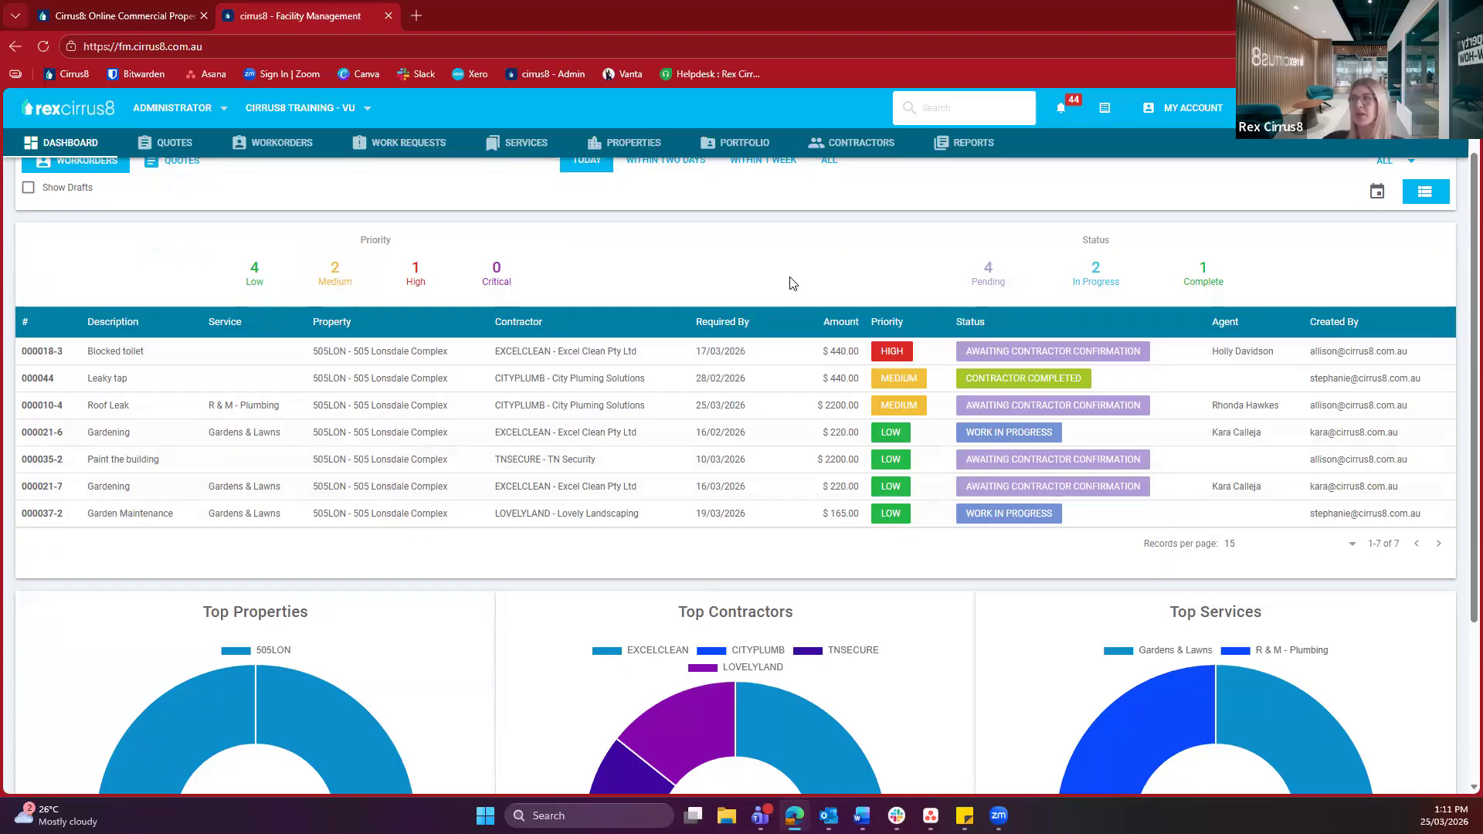
scroll(790, 283, "down", 3)
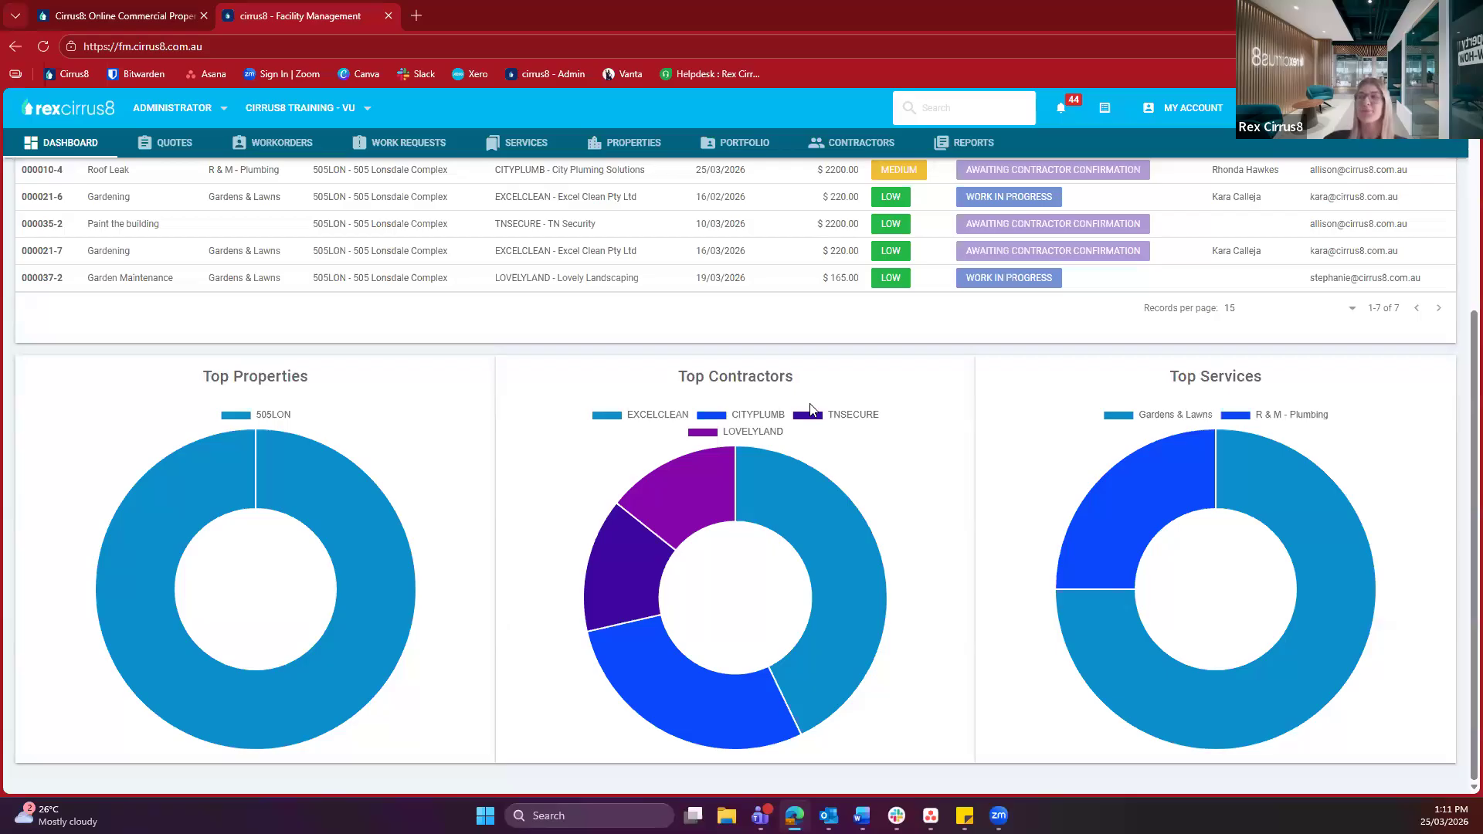
scroll(764, 398, "up", 5)
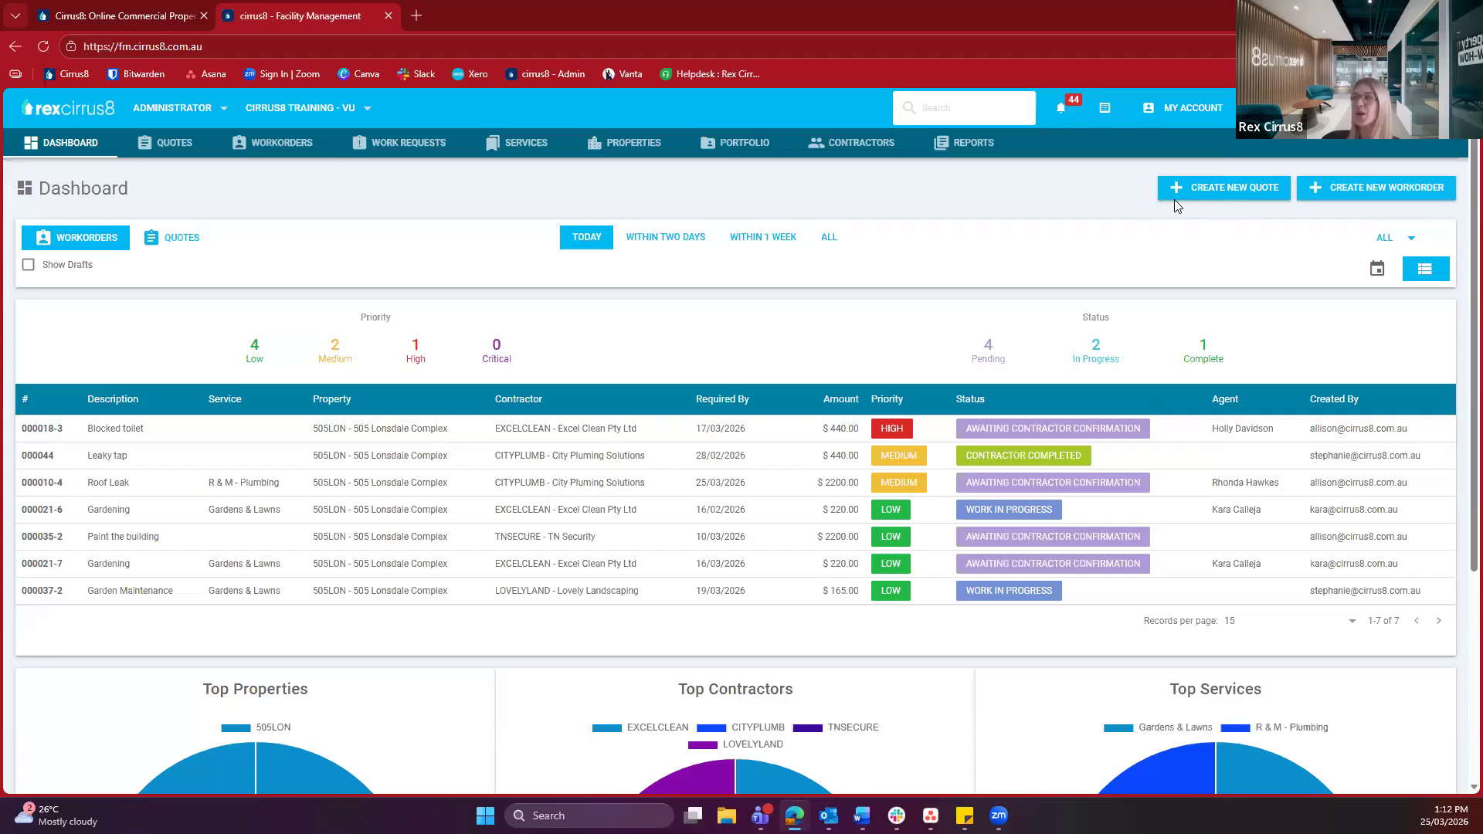
Create a new quote for property 505LON - 505 Lonsdale Complex, dismissing its property note
left_click(1199, 196)
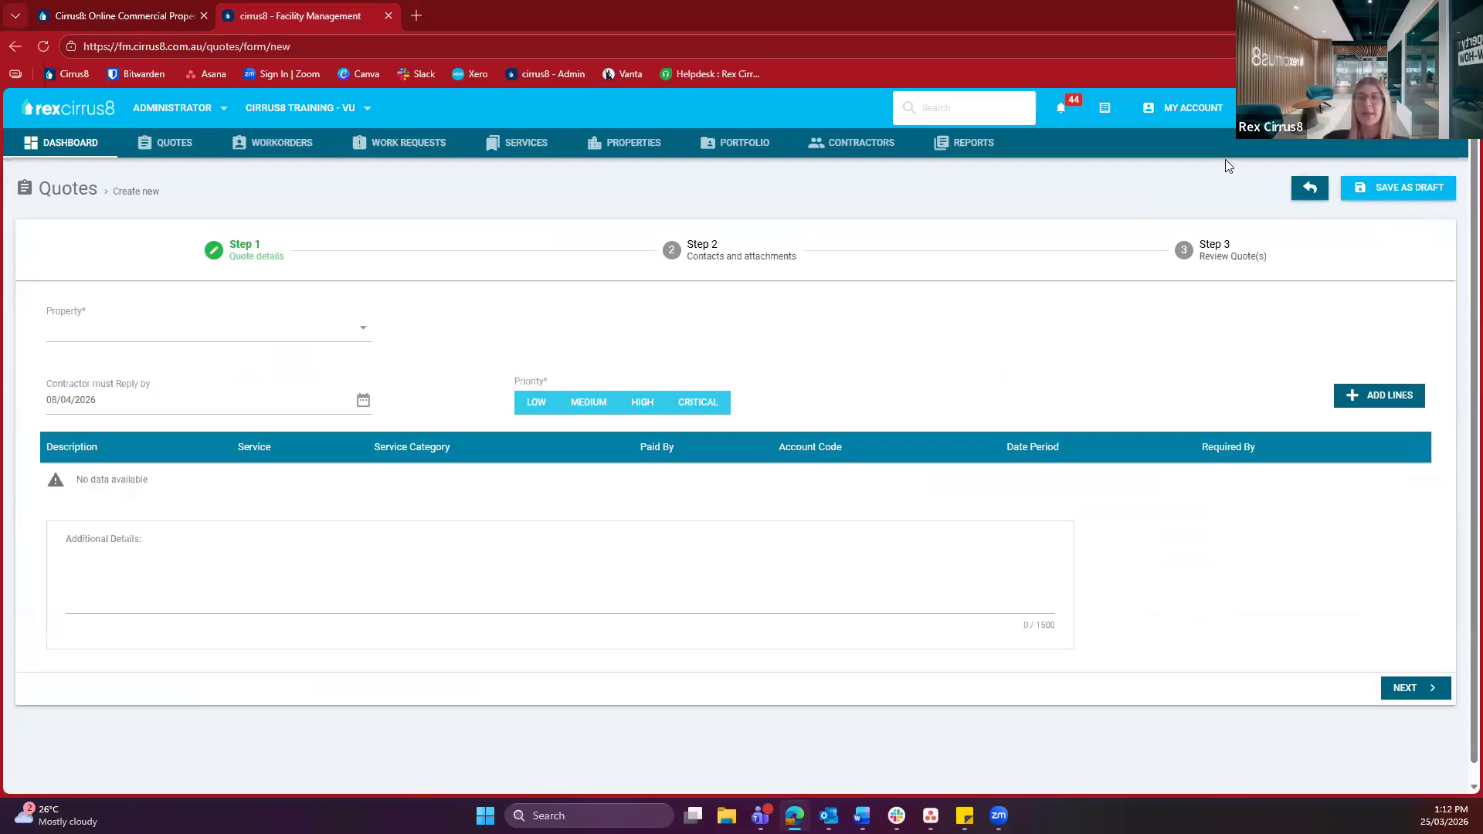
left_click(68, 337)
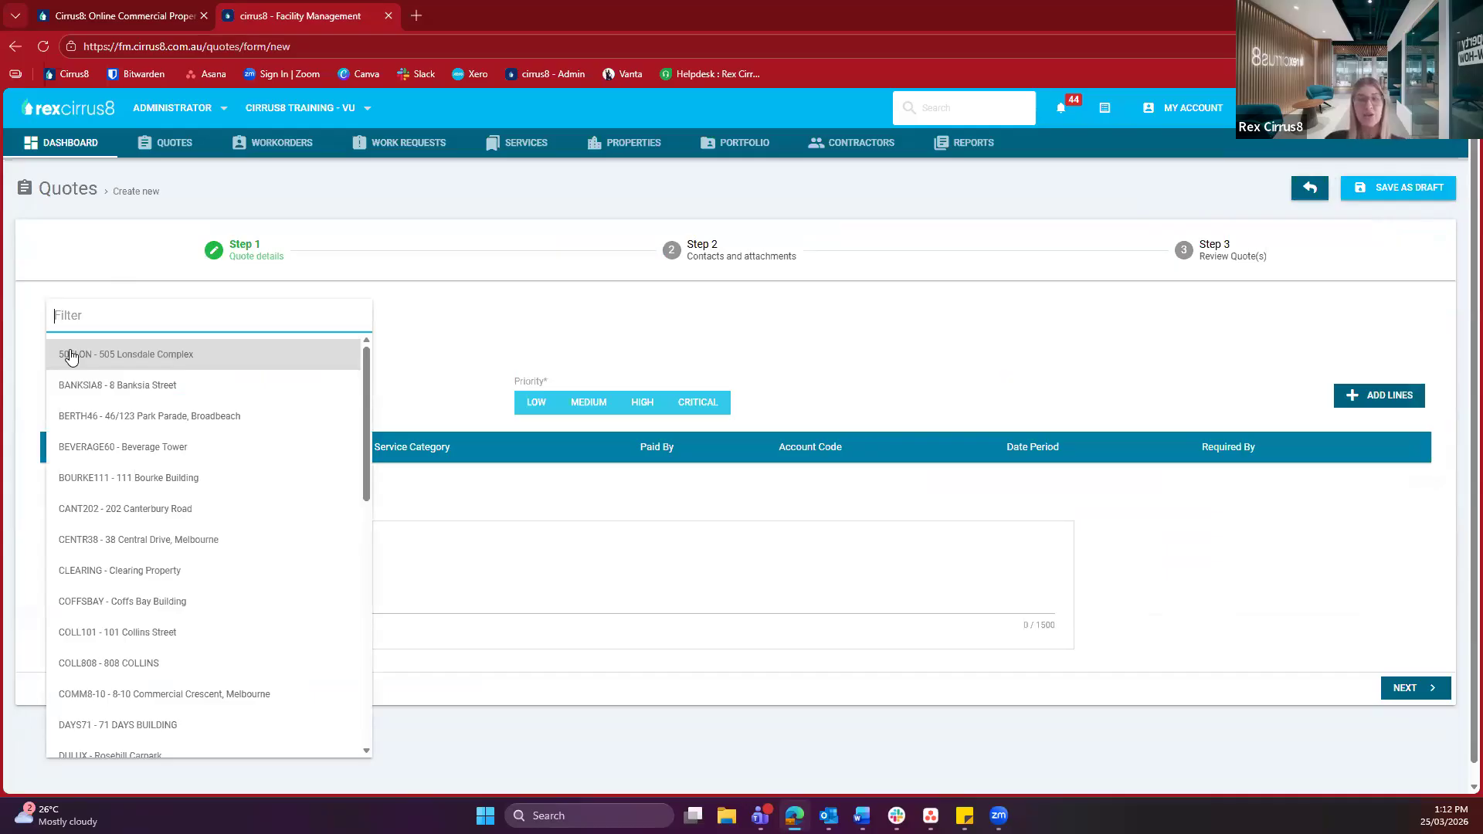
type("KO")
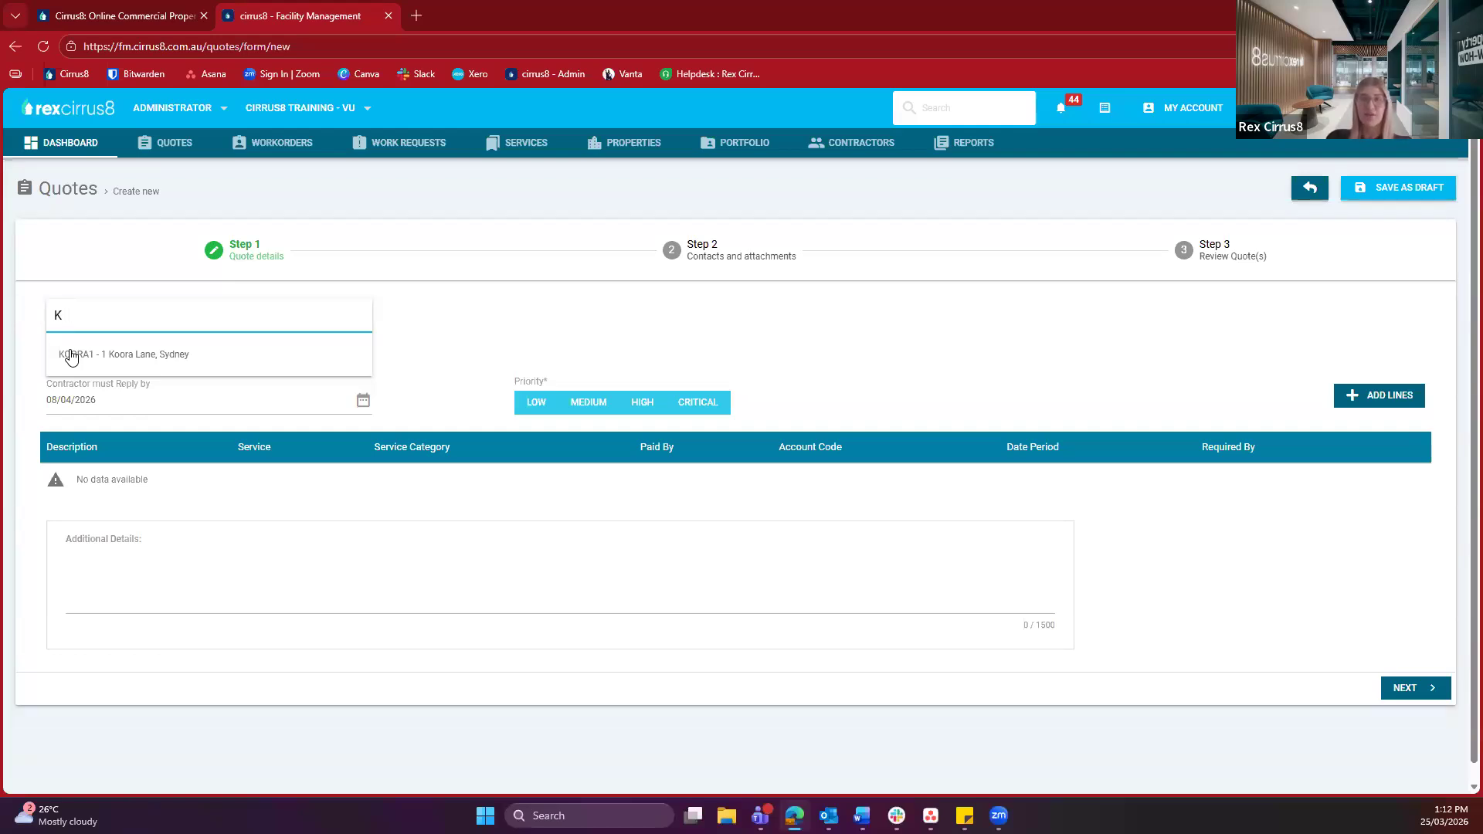
key("BackSpace")
left_click(71, 357)
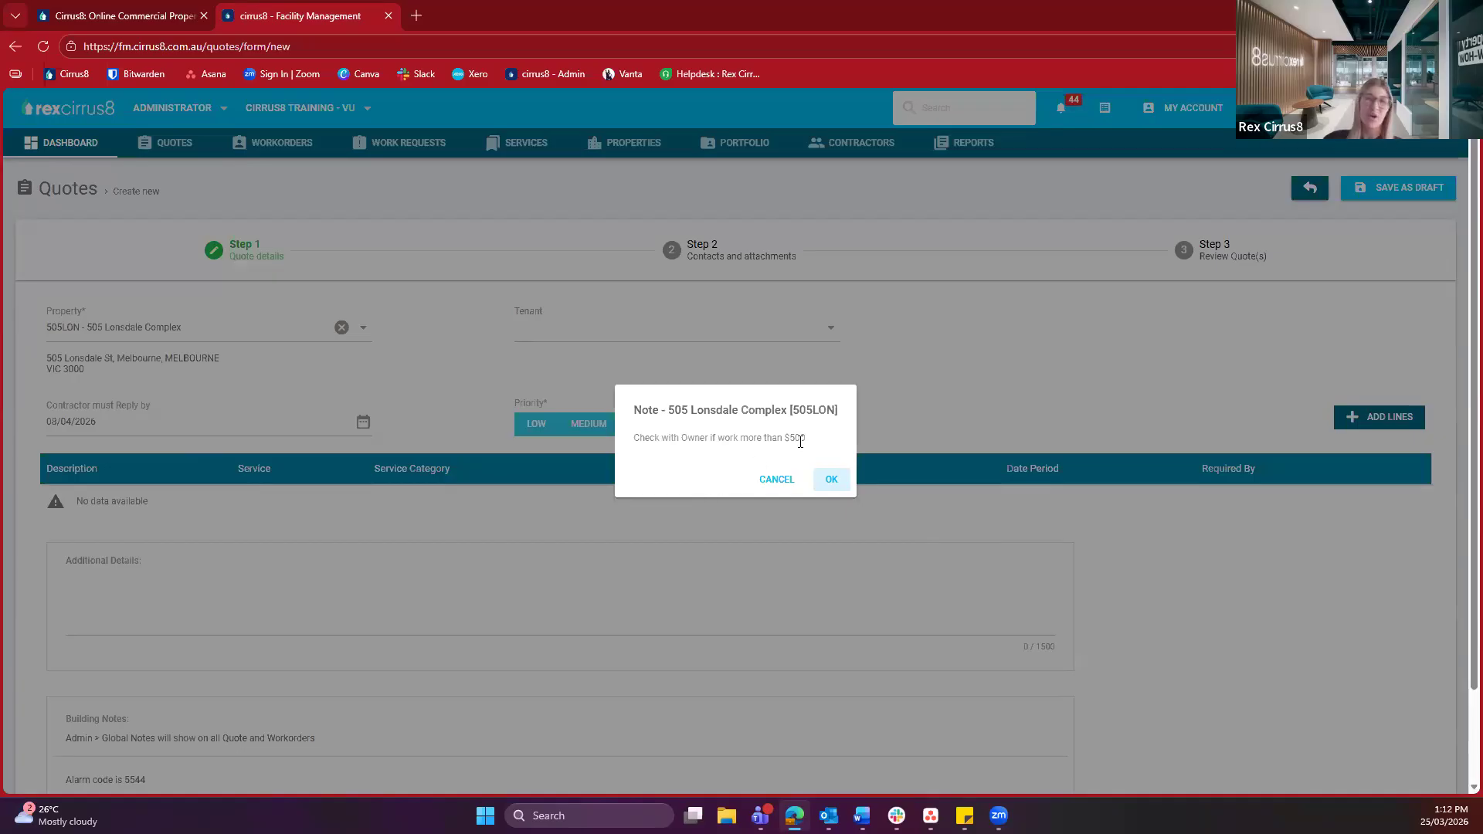
left_click(772, 478)
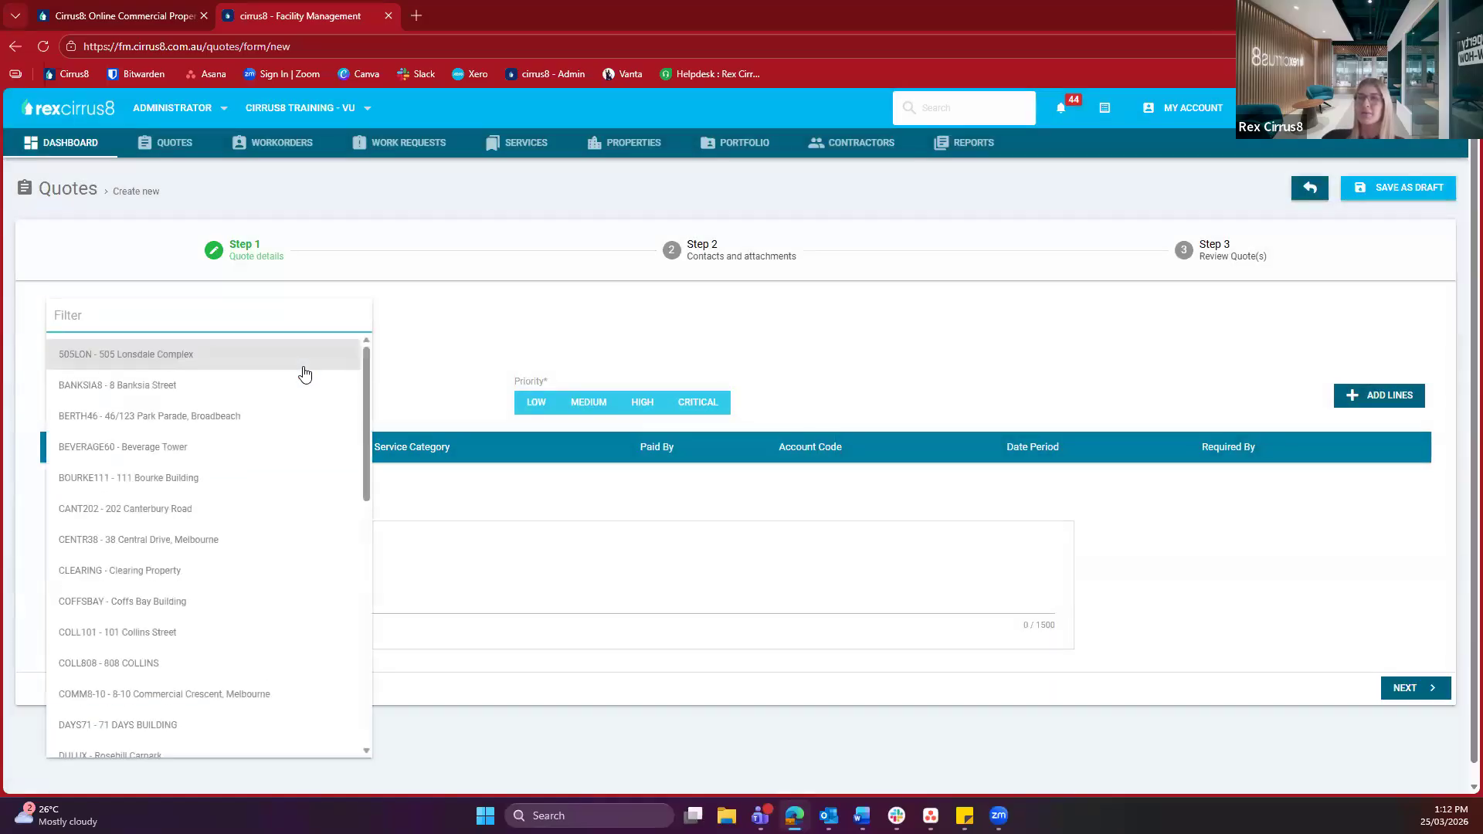
left_click(303, 363)
left_click(828, 482)
left_click(511, 326)
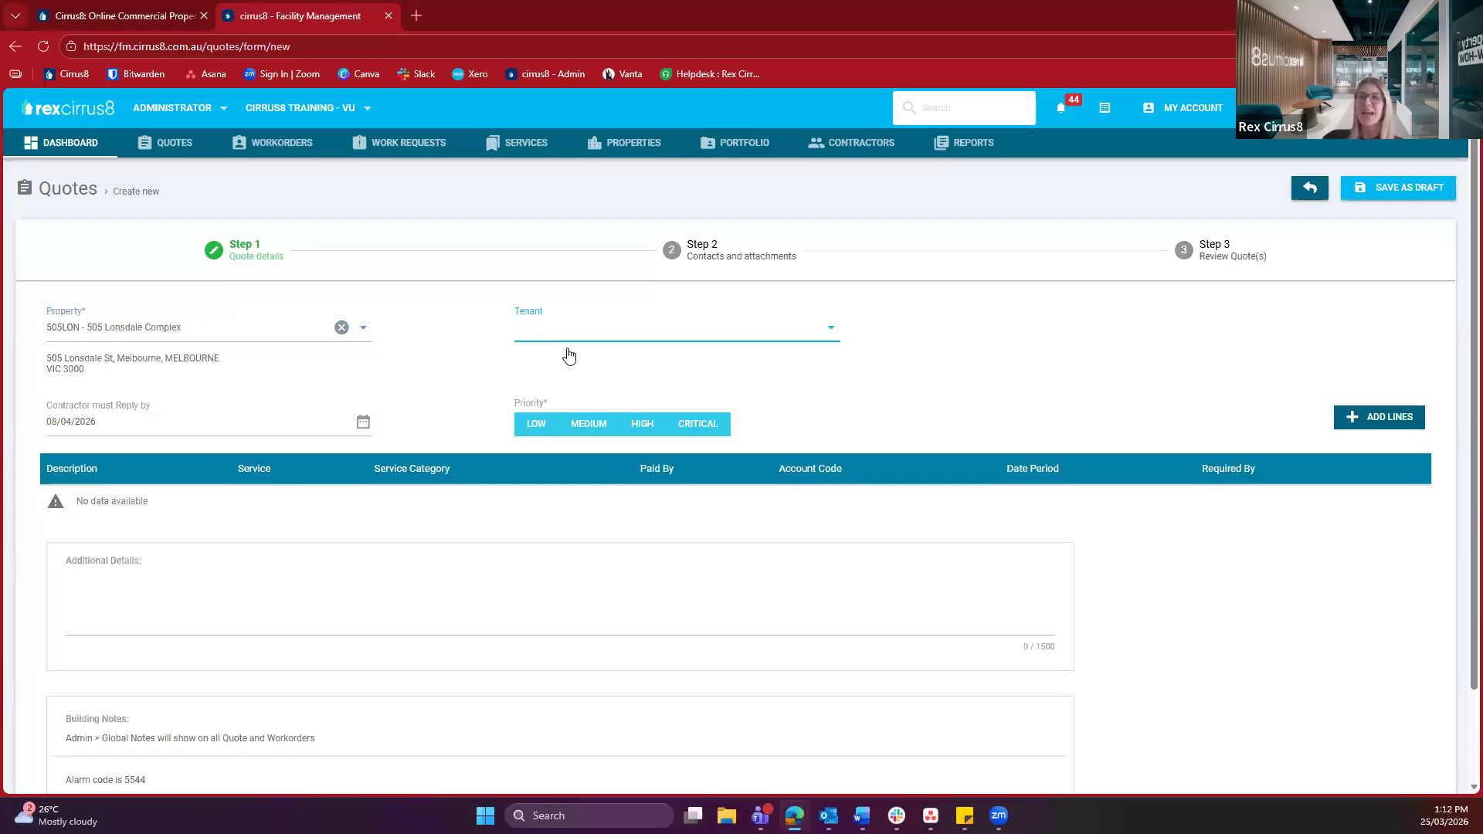
triple_click(447, 347)
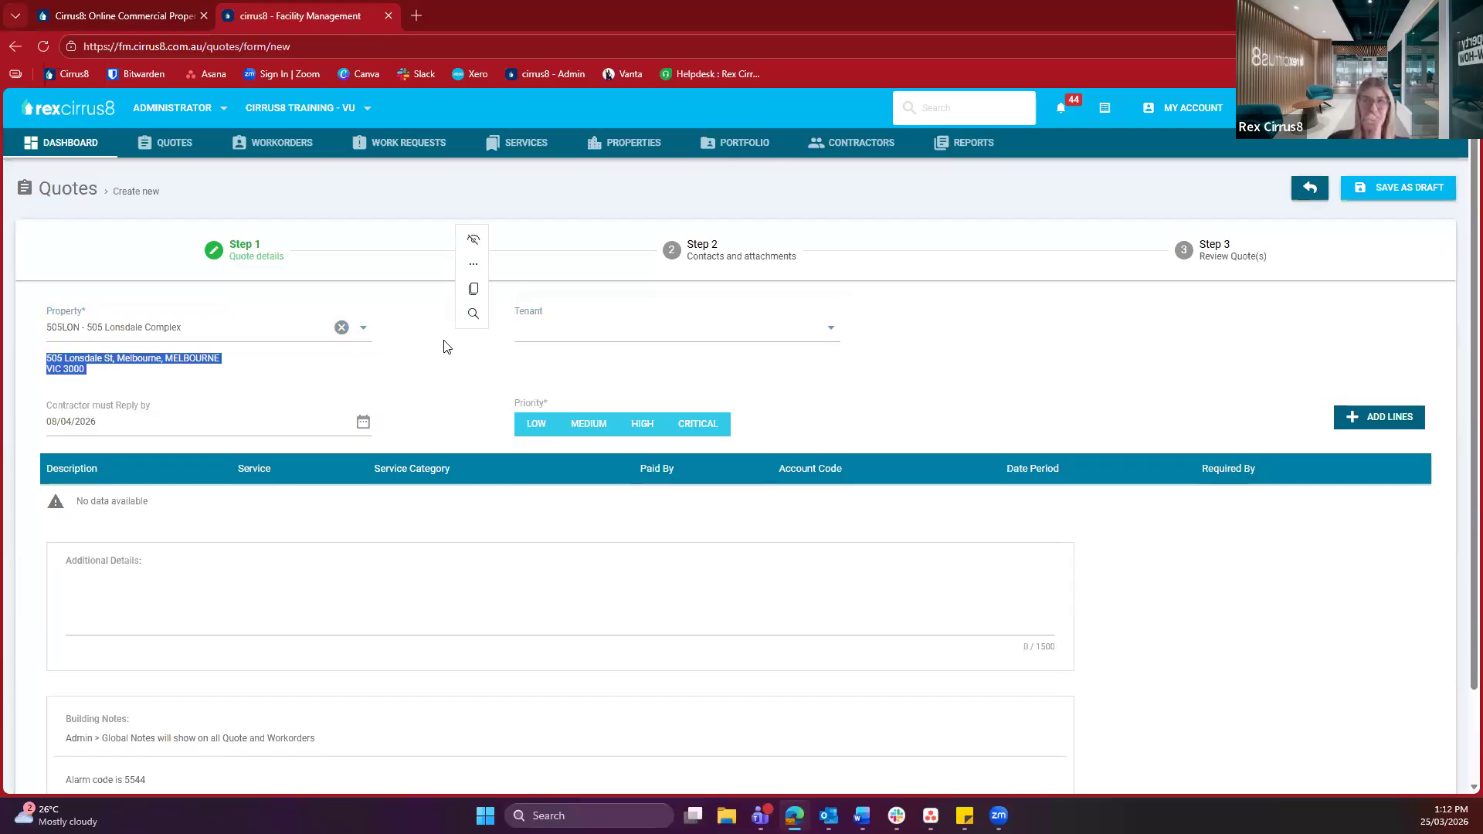
left_click(443, 341)
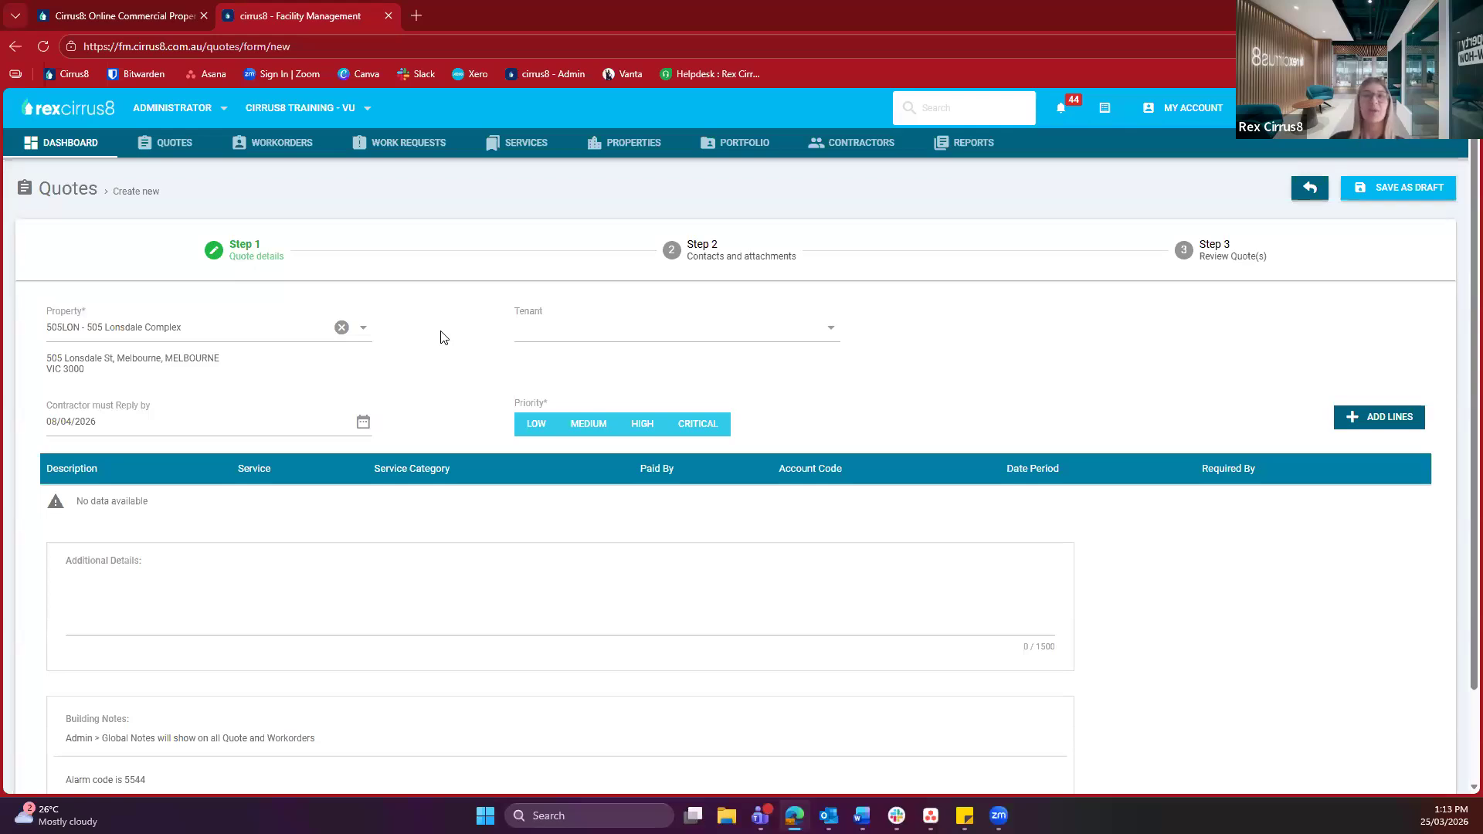
Choose PILATEX as tenant, 15 April 2026 as the contractor reply-by date, and LOW priority
left_click(613, 344)
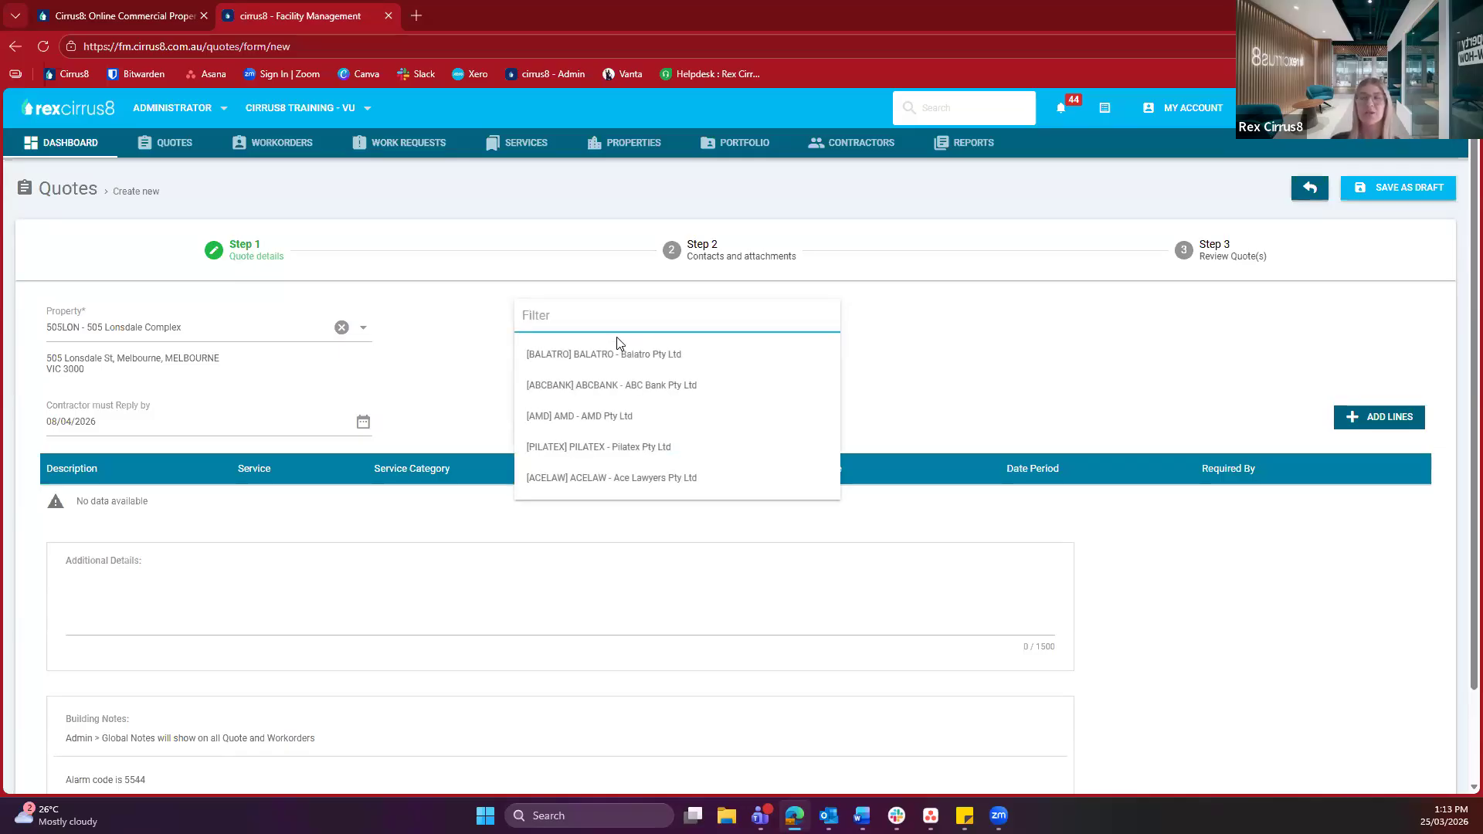
left_click(632, 448)
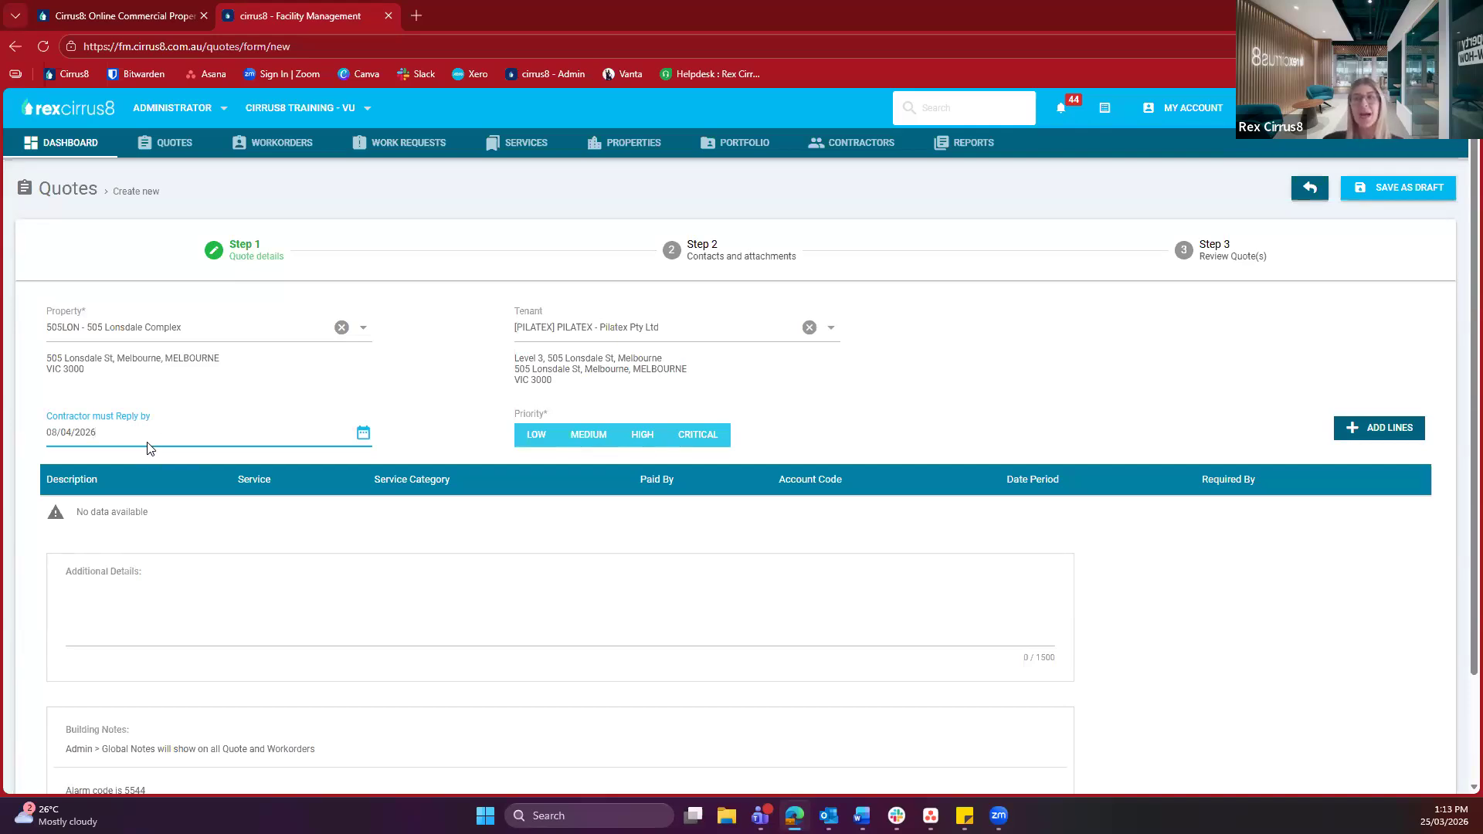
left_click(363, 433)
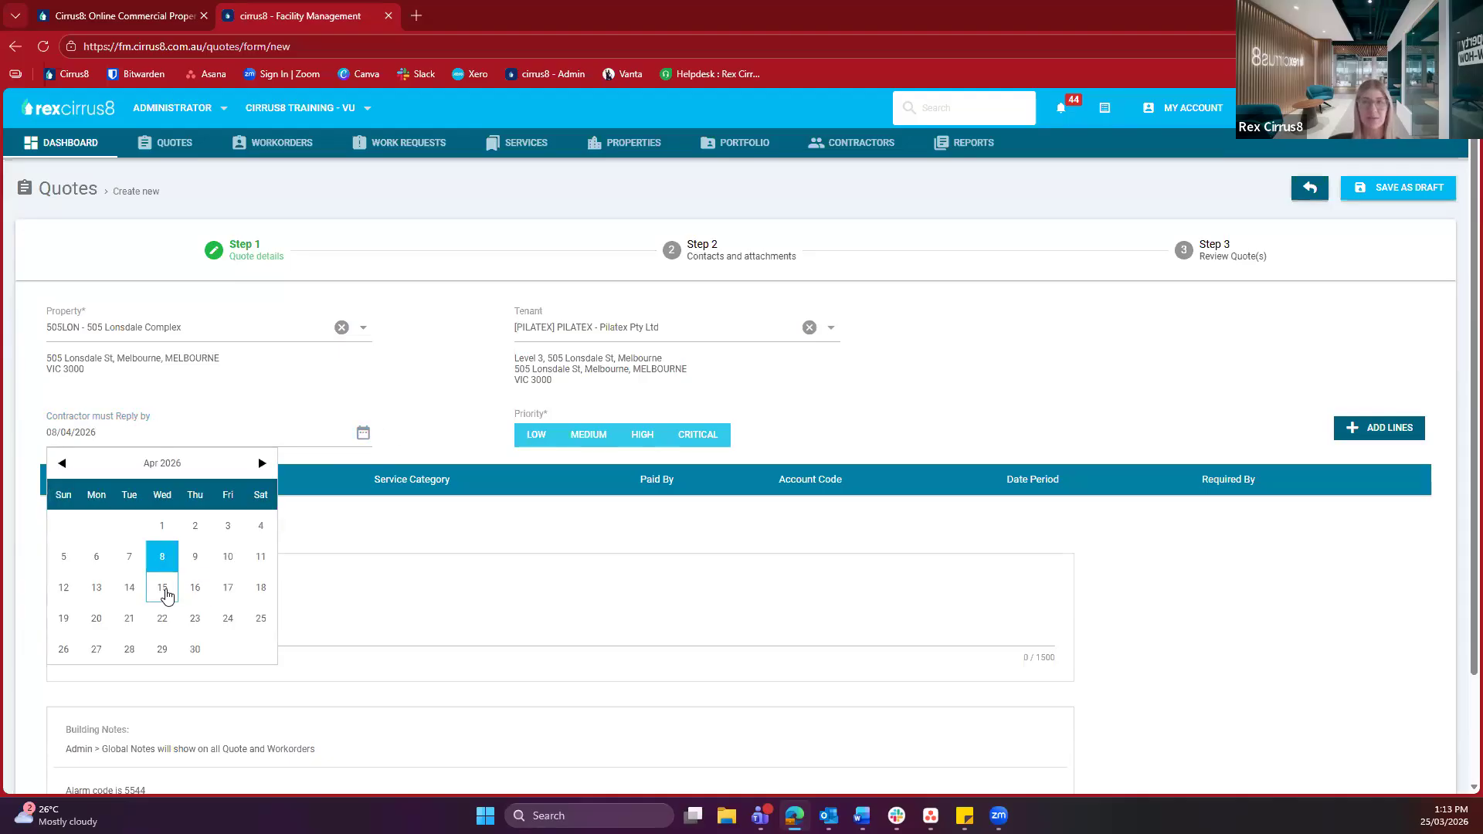
left_click(163, 589)
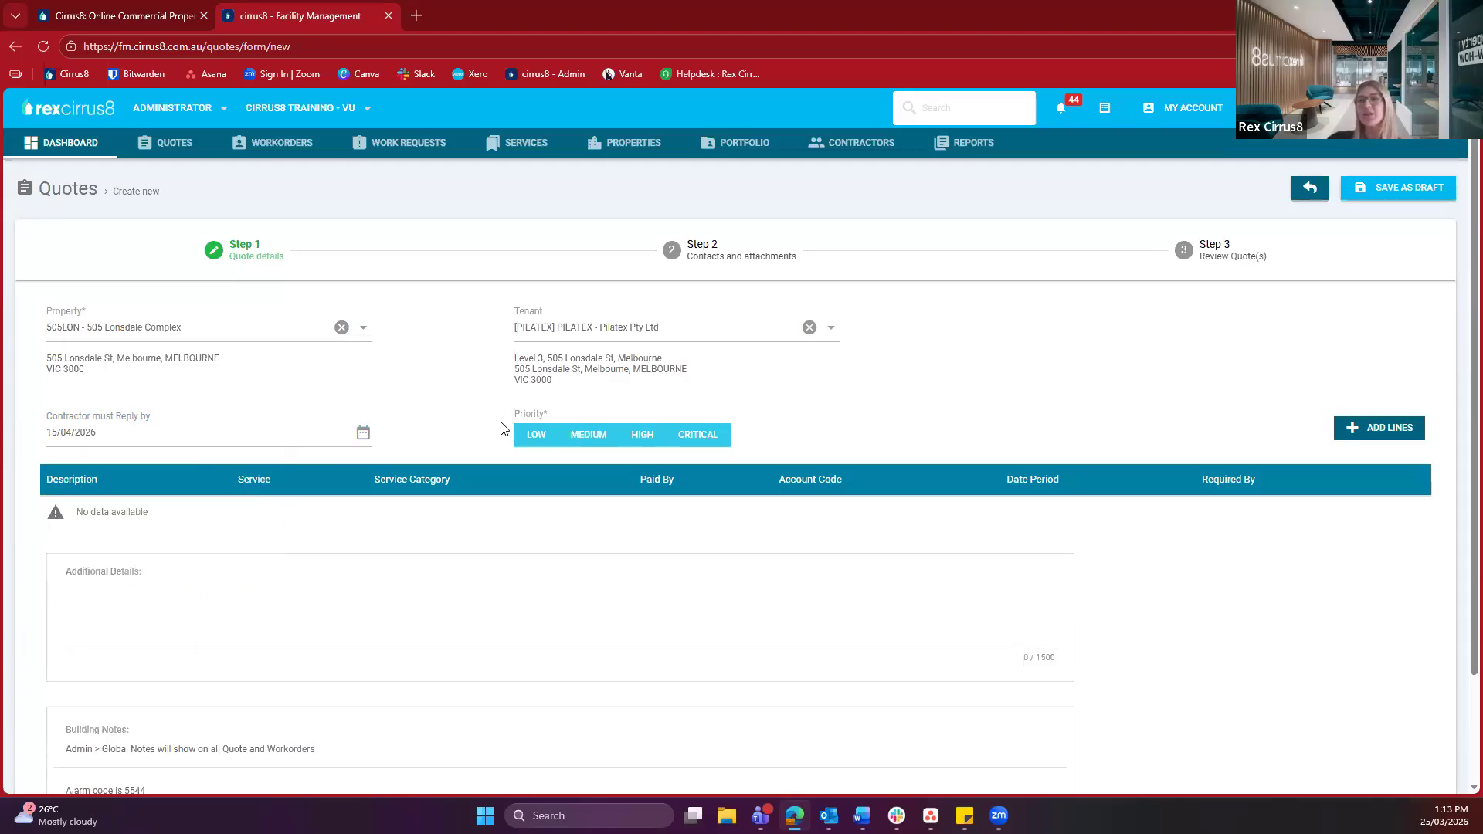
left_click(533, 438)
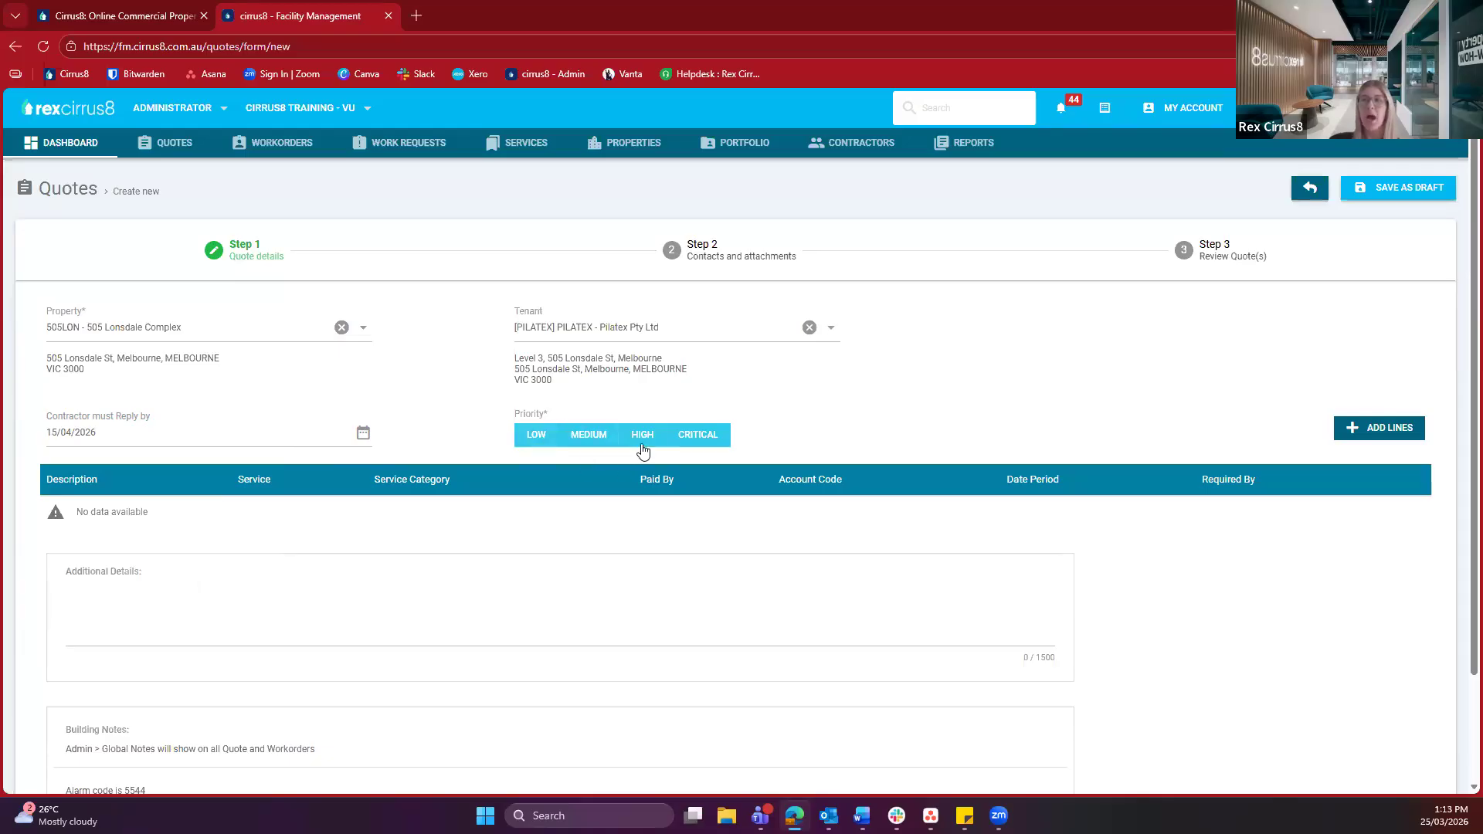
left_click(536, 434)
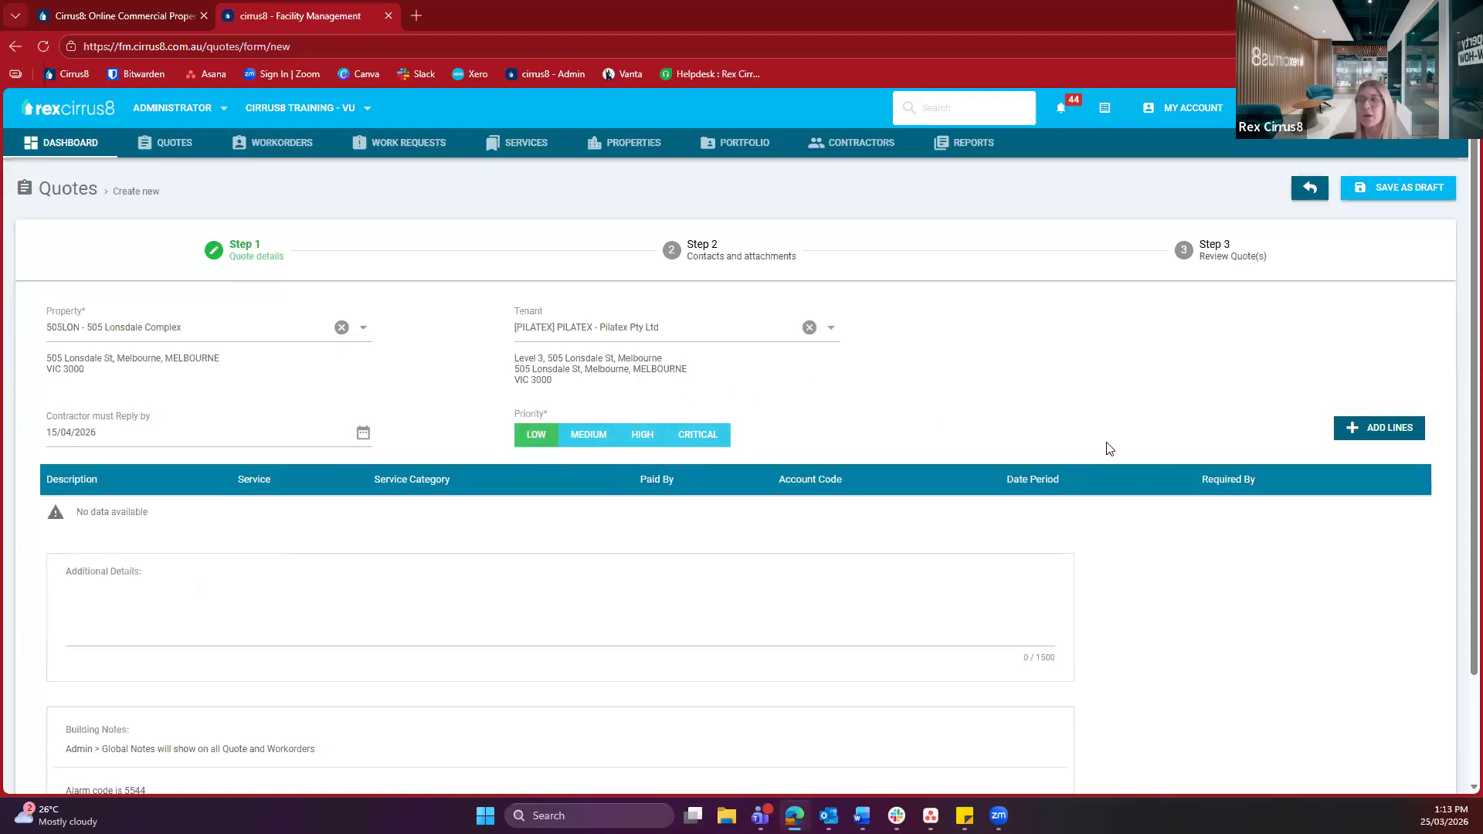
Add a new quote line with the description 'Gardening'
left_click(1381, 444)
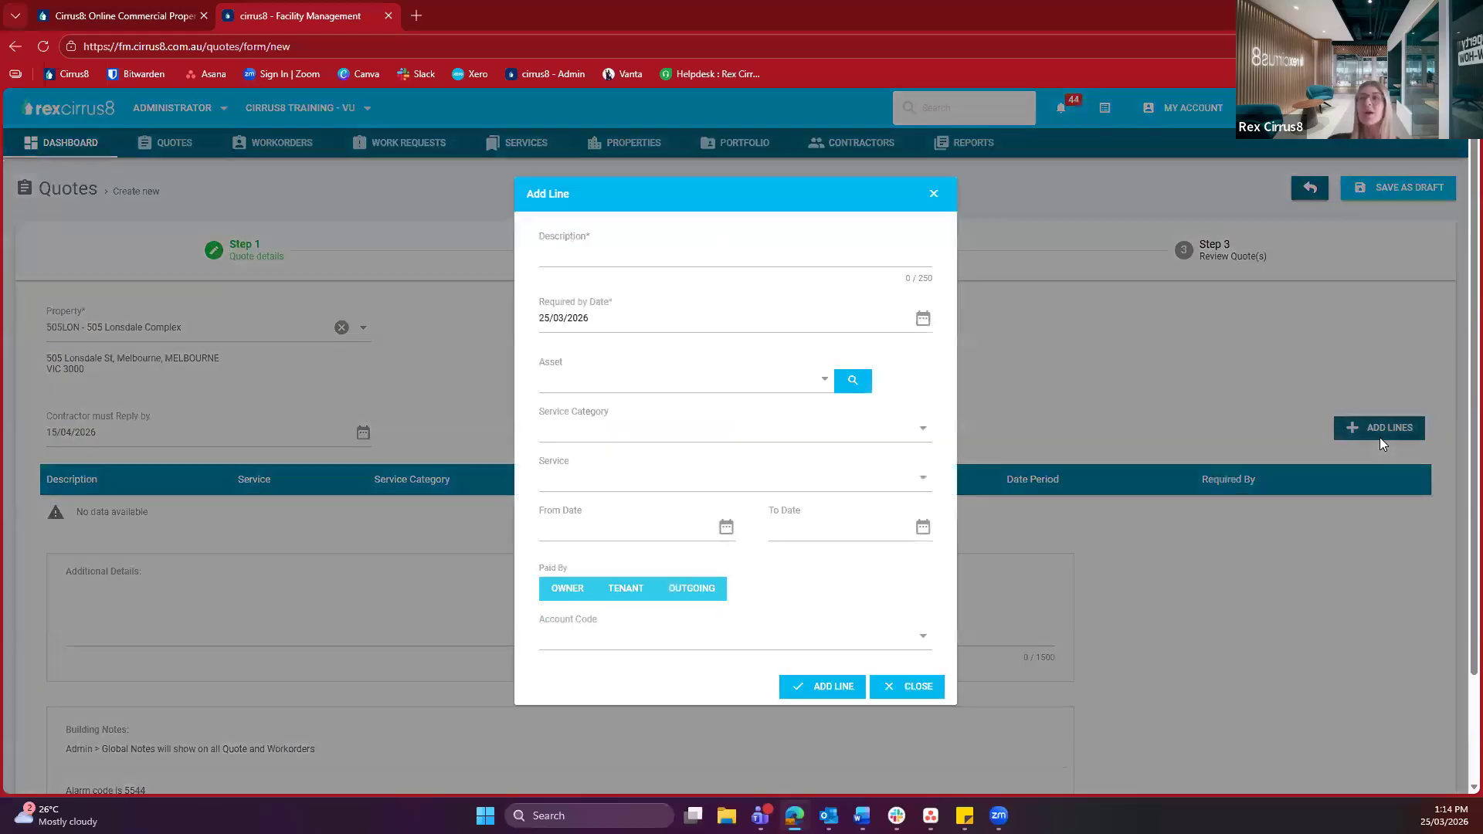
left_click(622, 255)
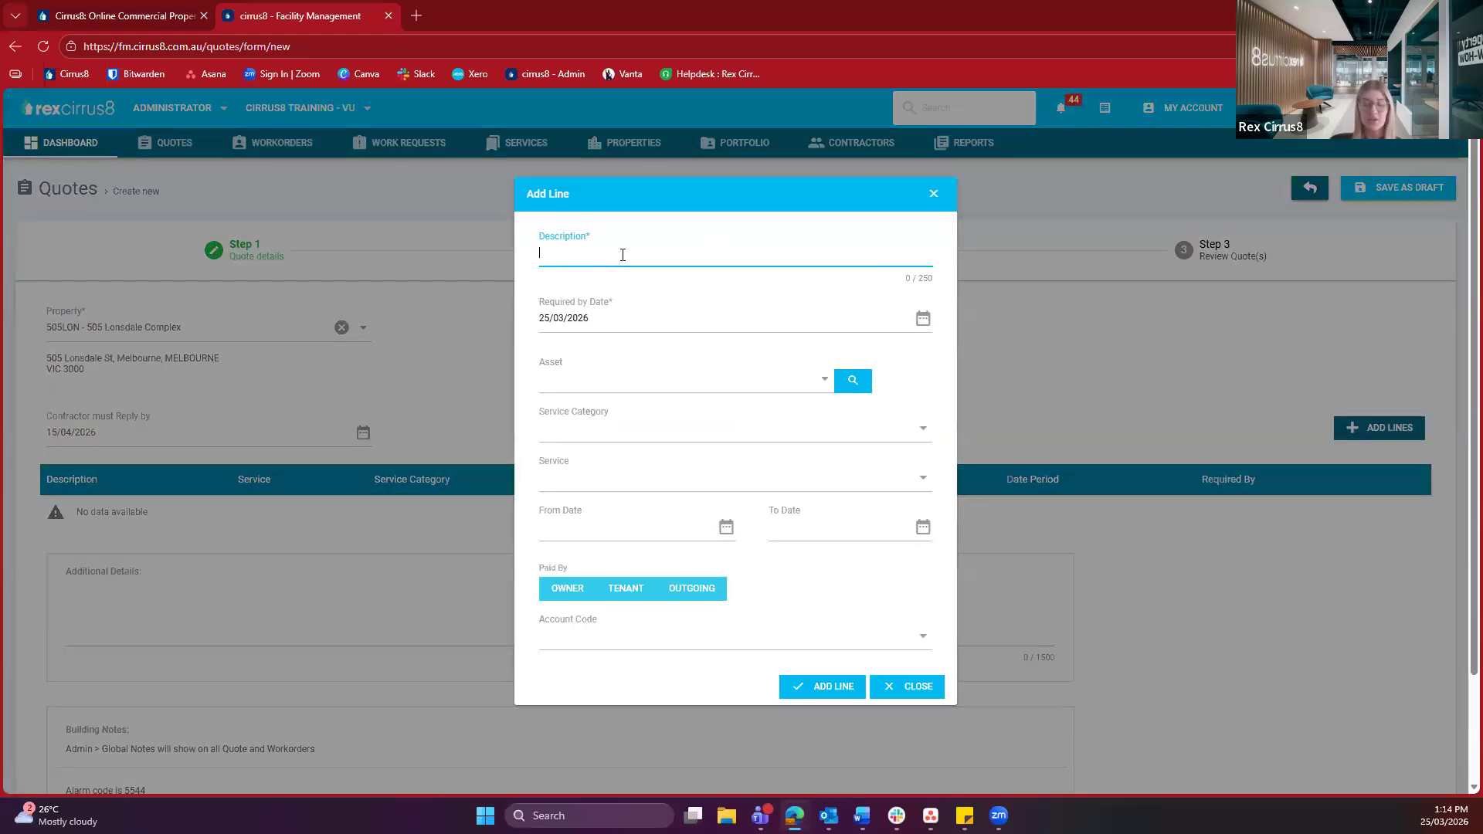
type("gARDENI")
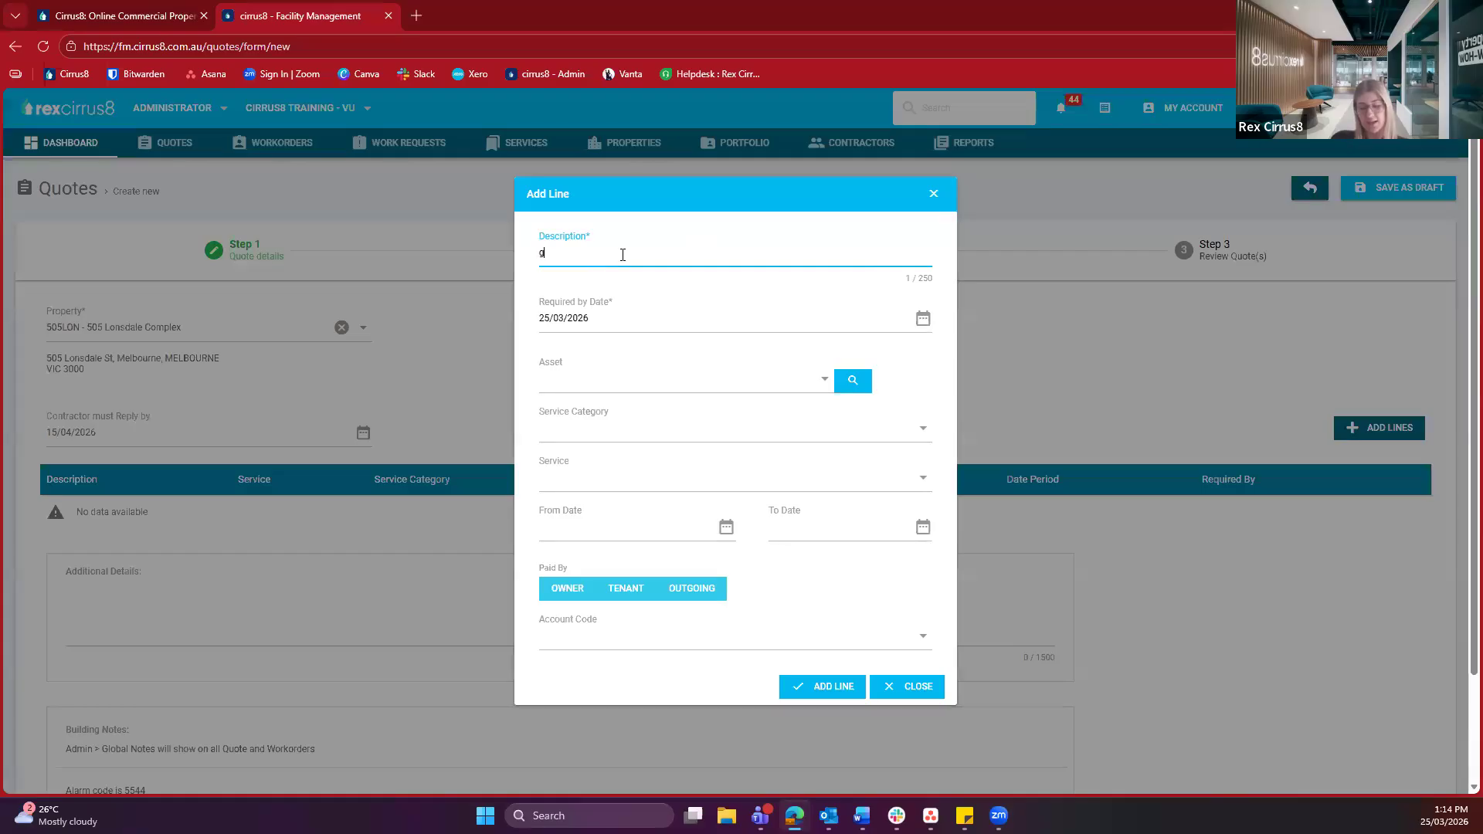
key("BackSpace")
key("BackSpace")
key("BackSpace")
key("BackSpace")
key("BackSpace")
key("BackSpace")
type("Gardening")
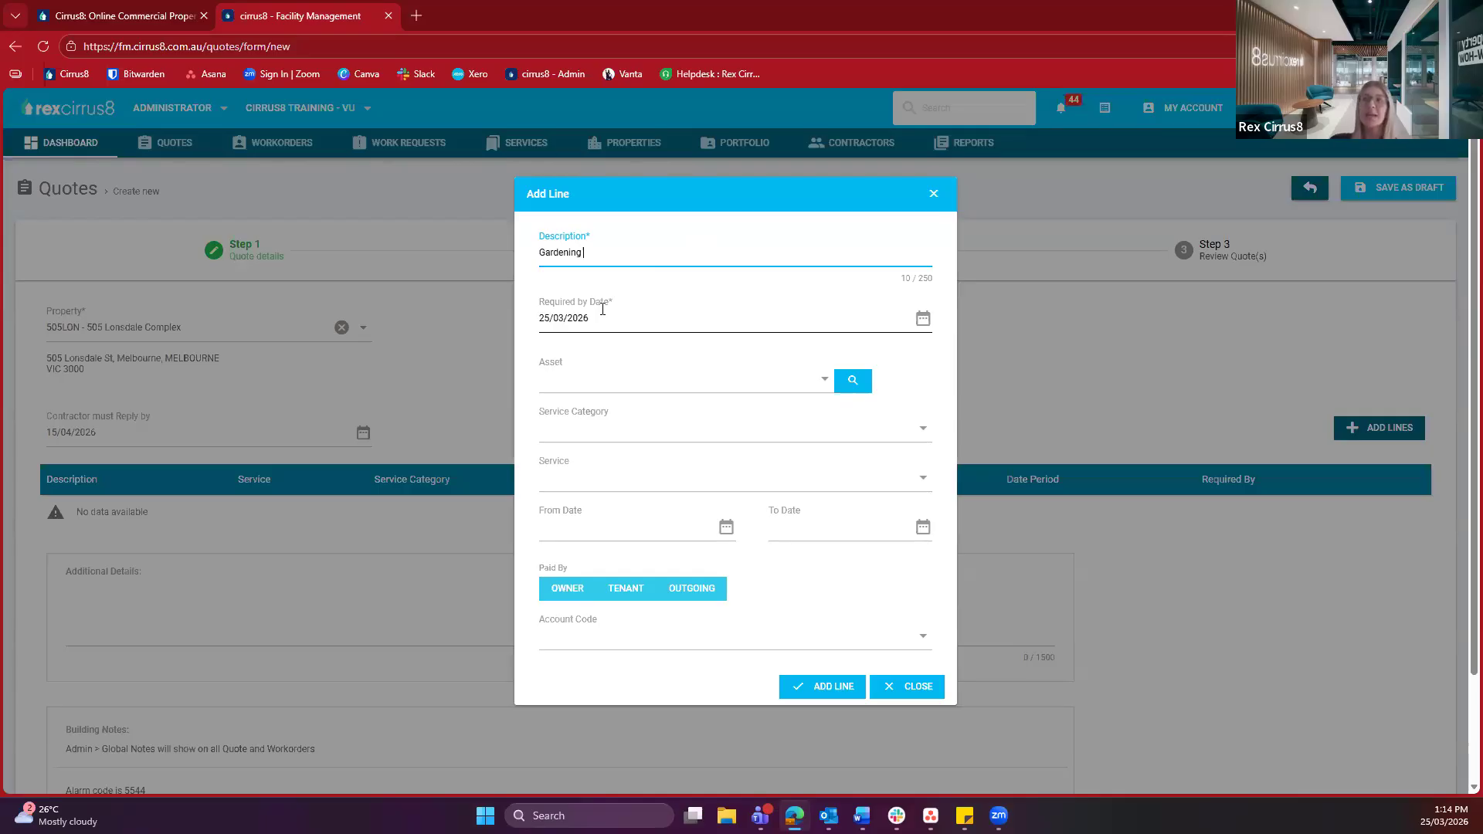
Set the line's required-by date to 15/04/2026
left_click(577, 318)
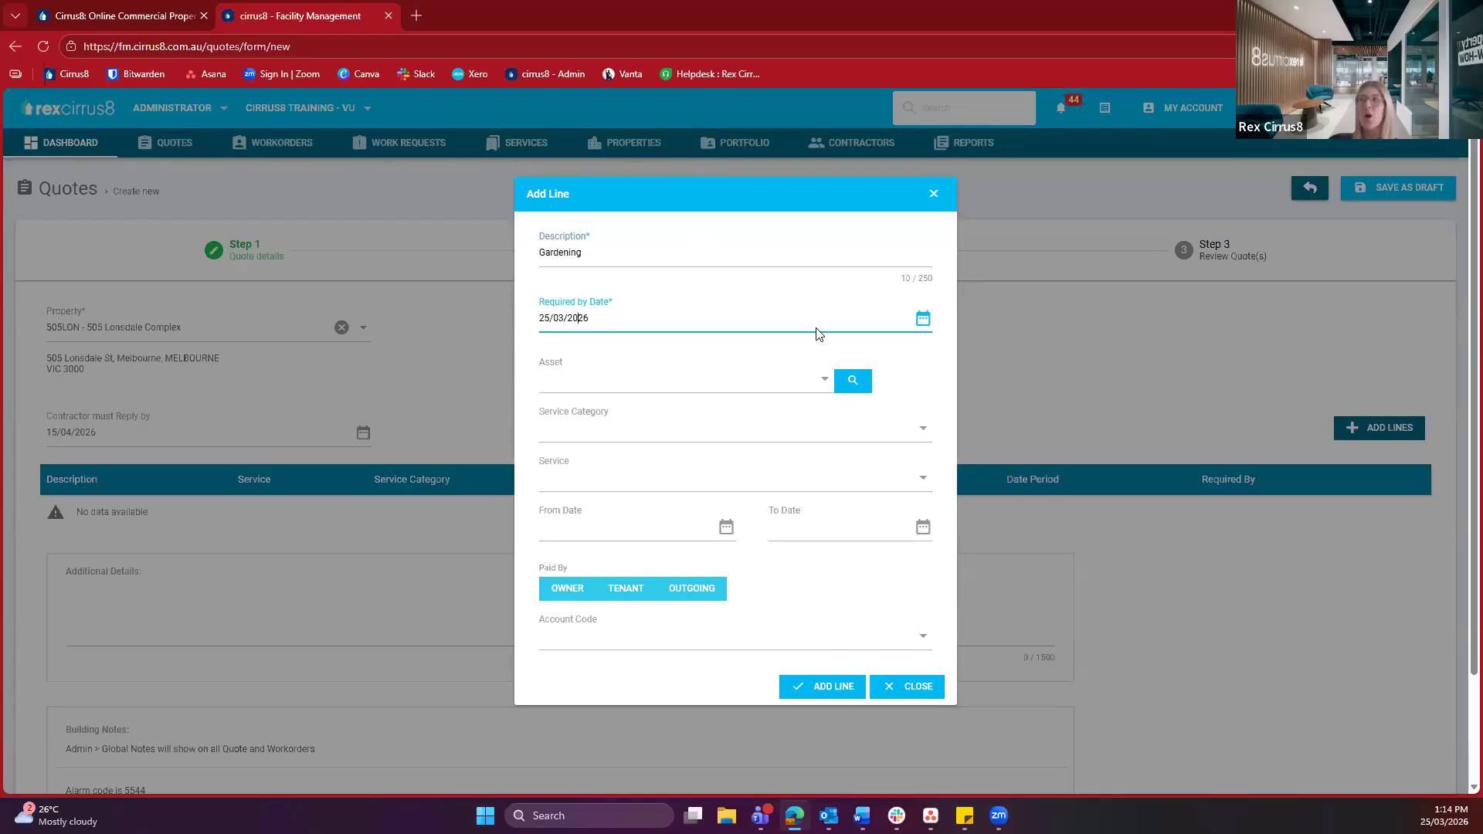
left_click(923, 319)
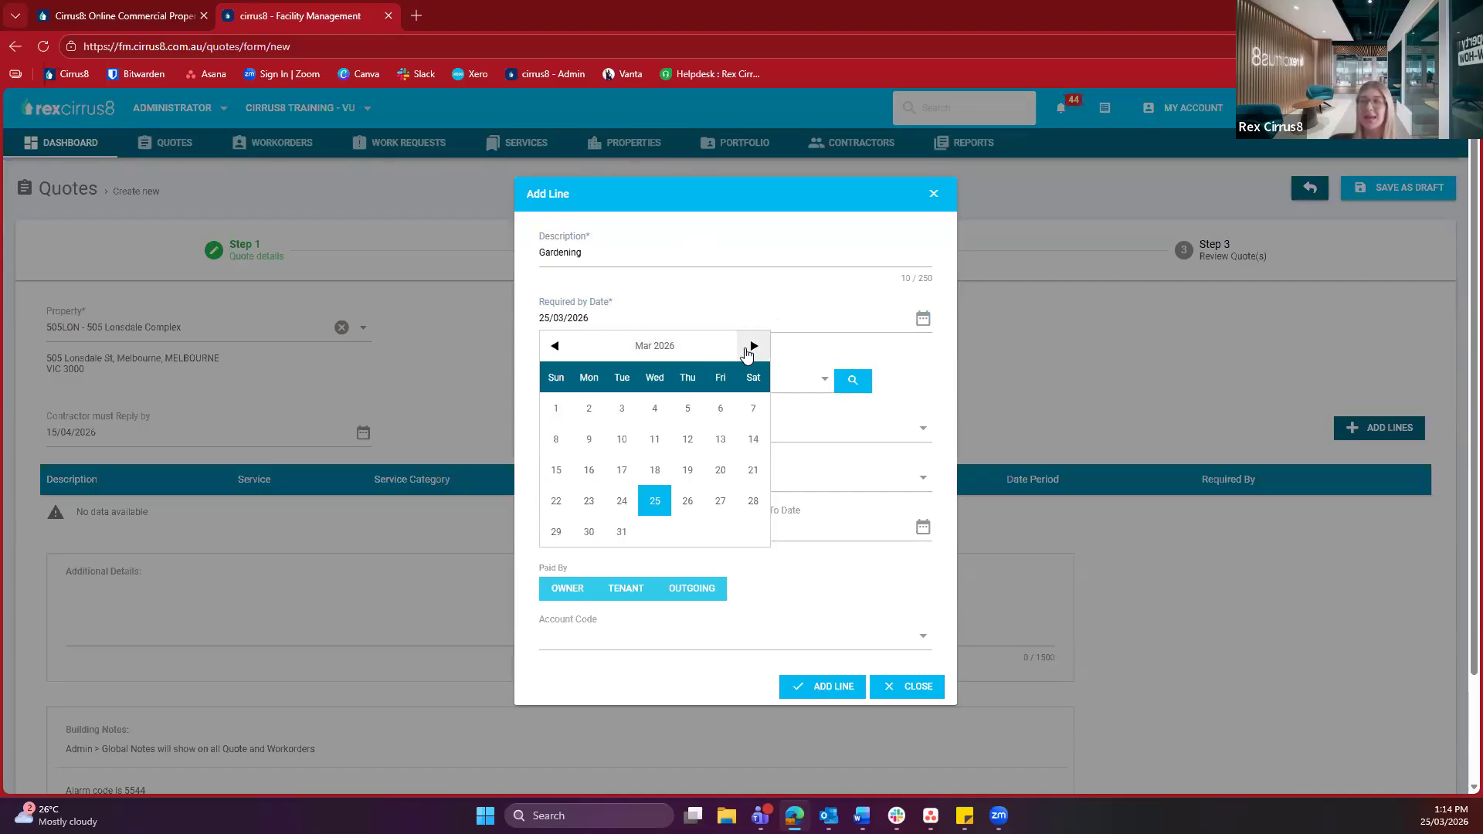
left_click(751, 346)
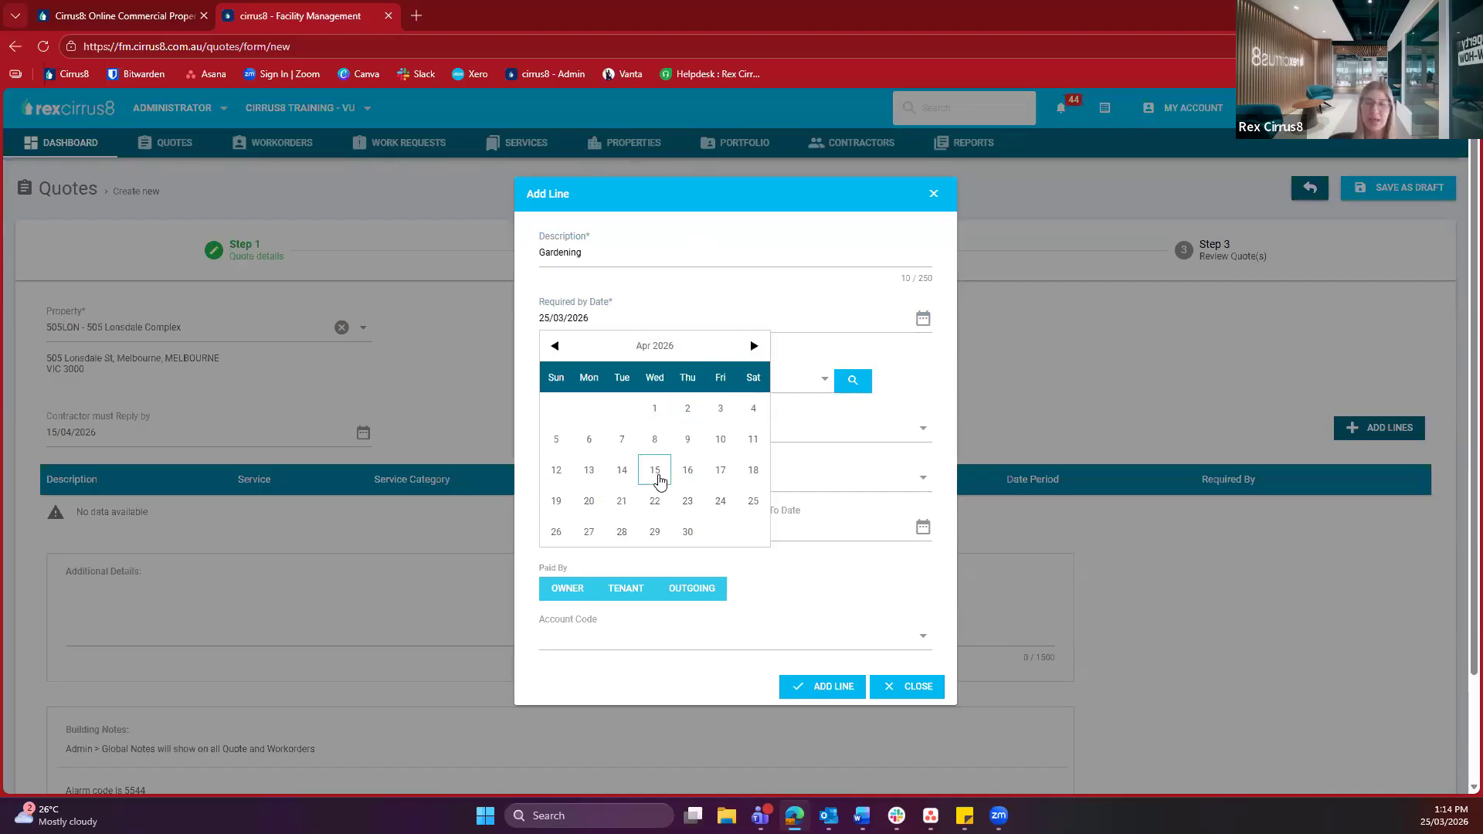
left_click(656, 472)
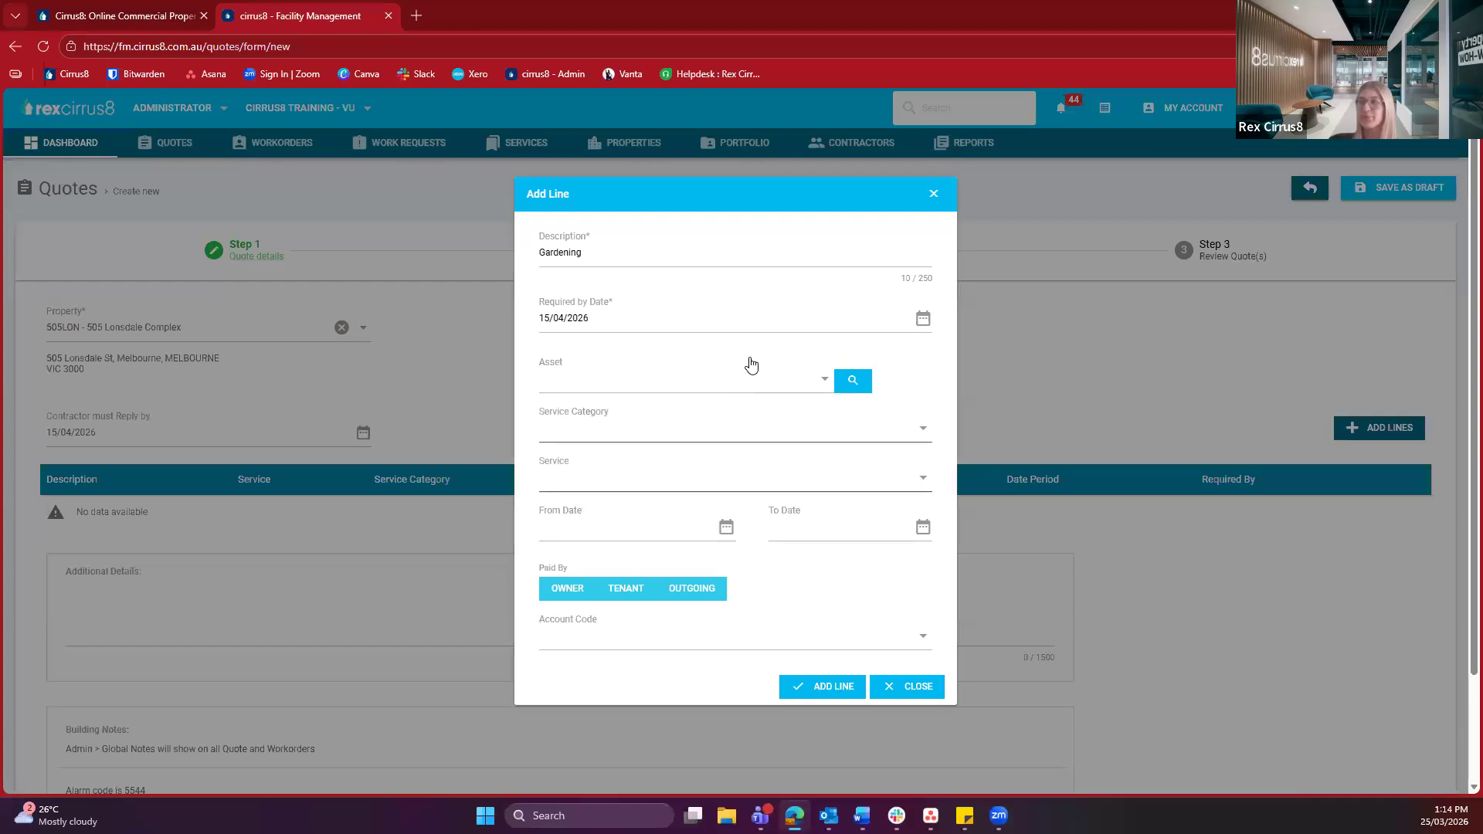
left_click(549, 367)
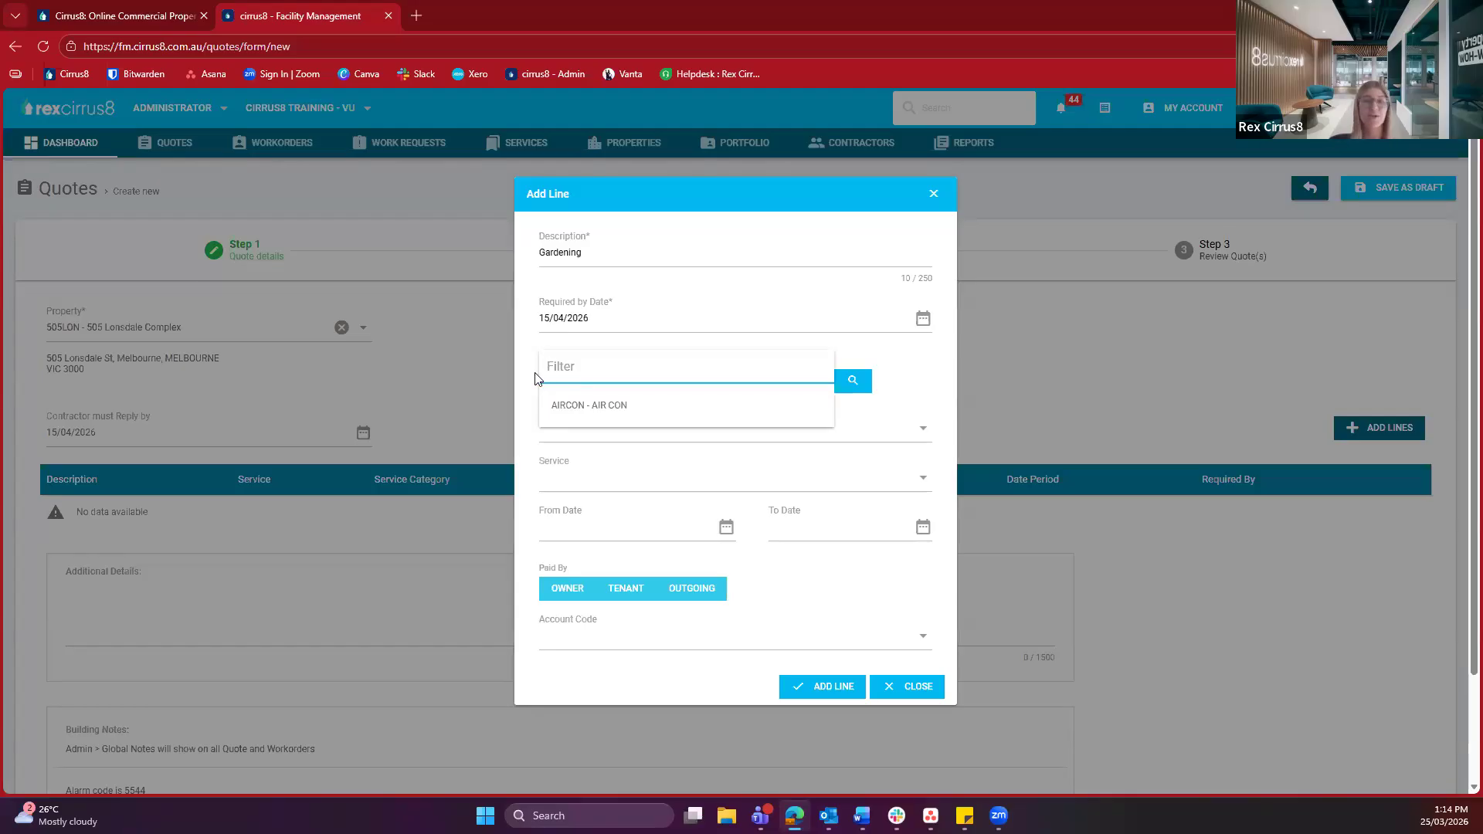
left_click(539, 379)
scroll(538, 378, "down", 1)
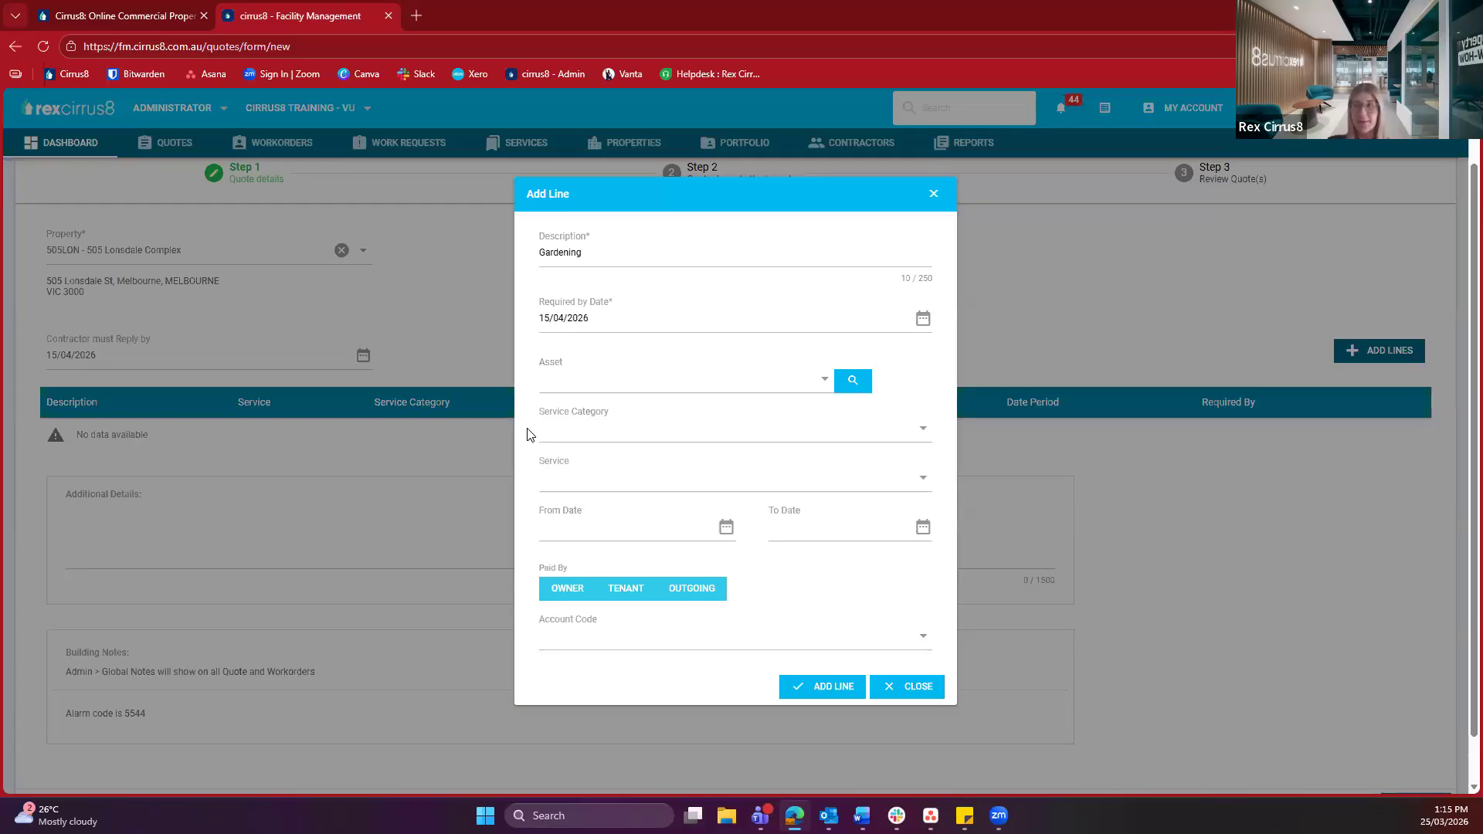
Set the line's service category to Gardening and its service to Gardens & Lawns
left_click(631, 432)
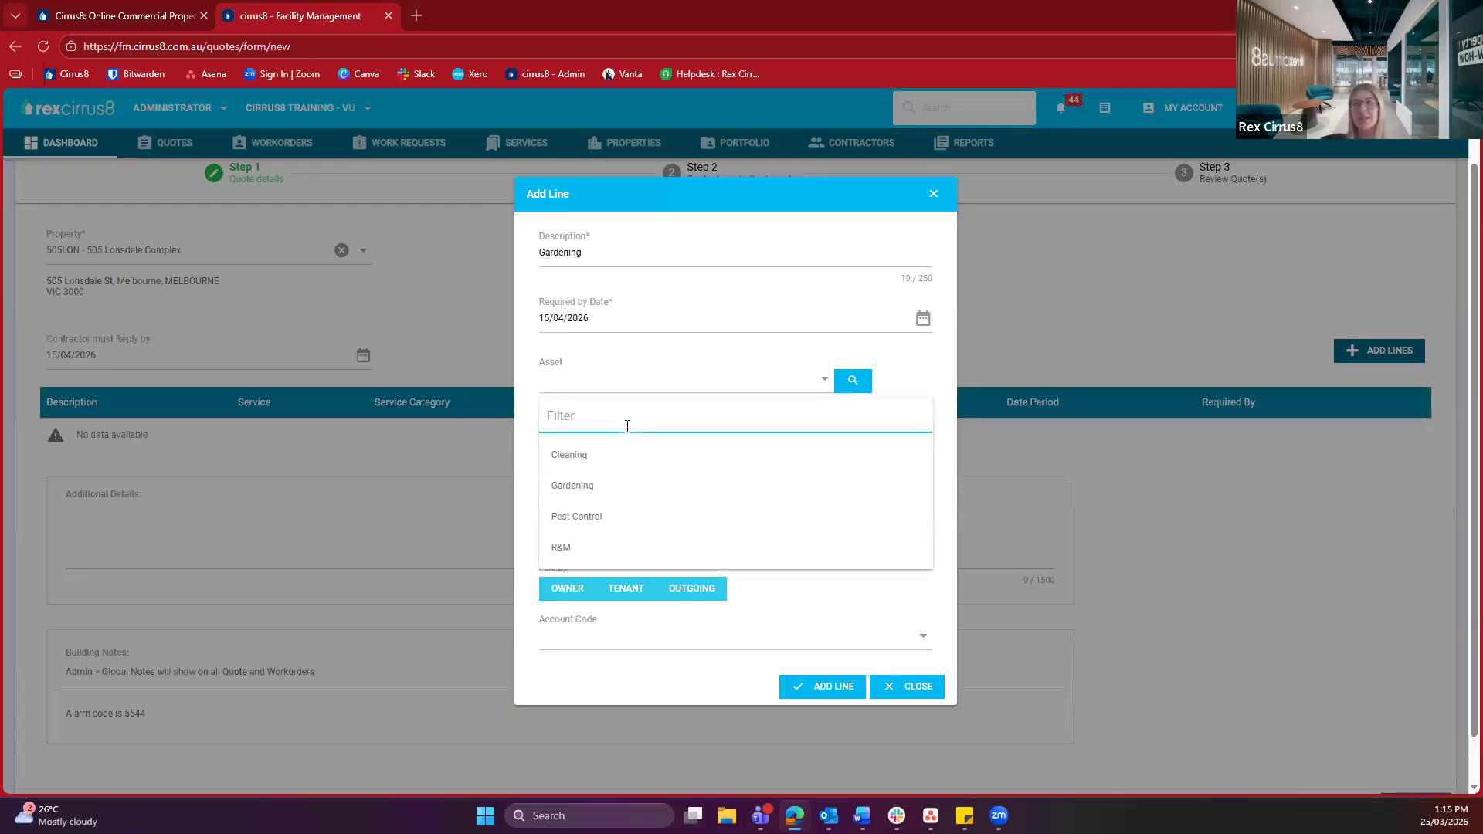
left_click(595, 489)
left_click(593, 481)
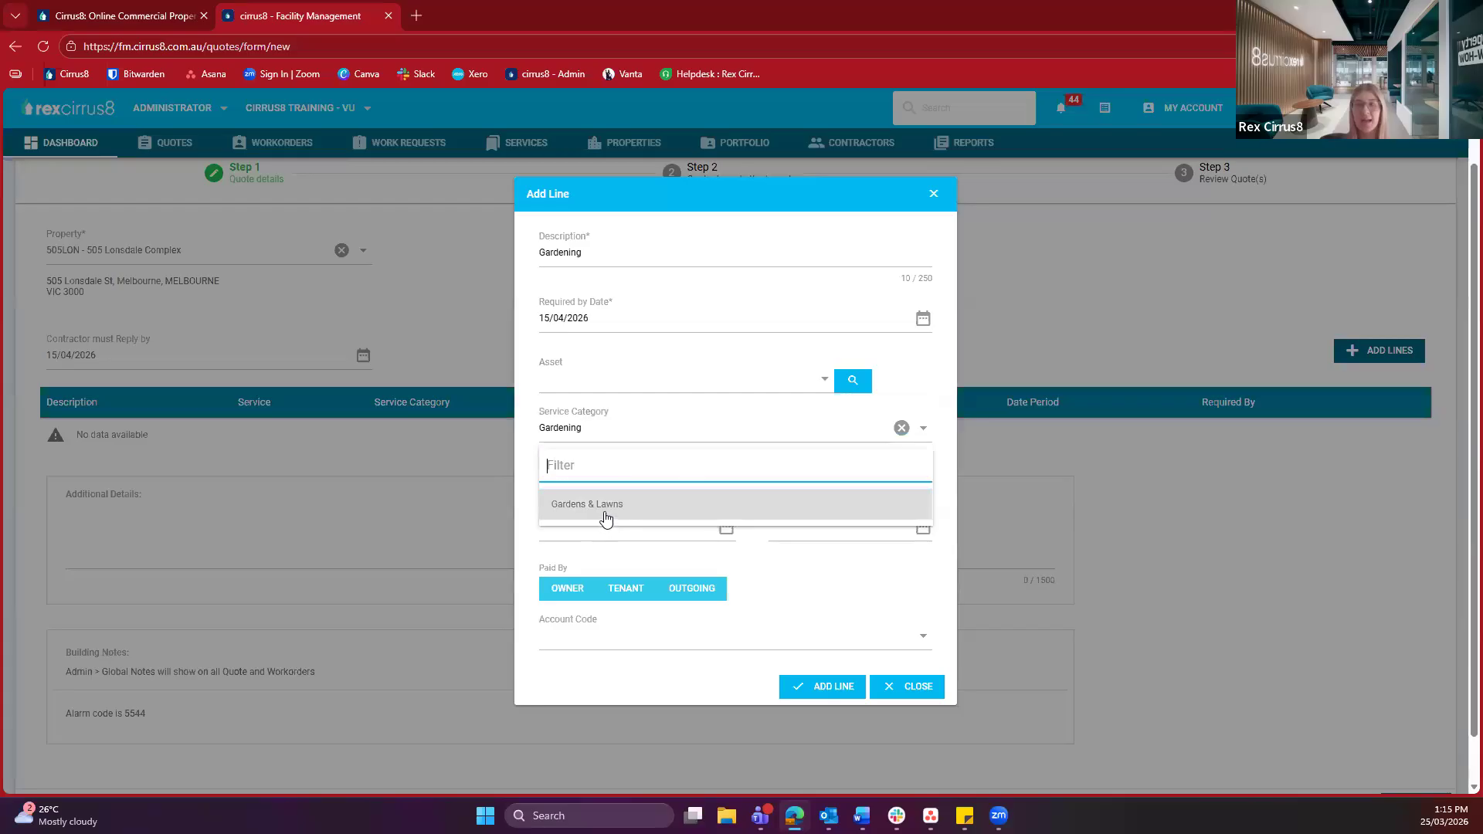
left_click(604, 513)
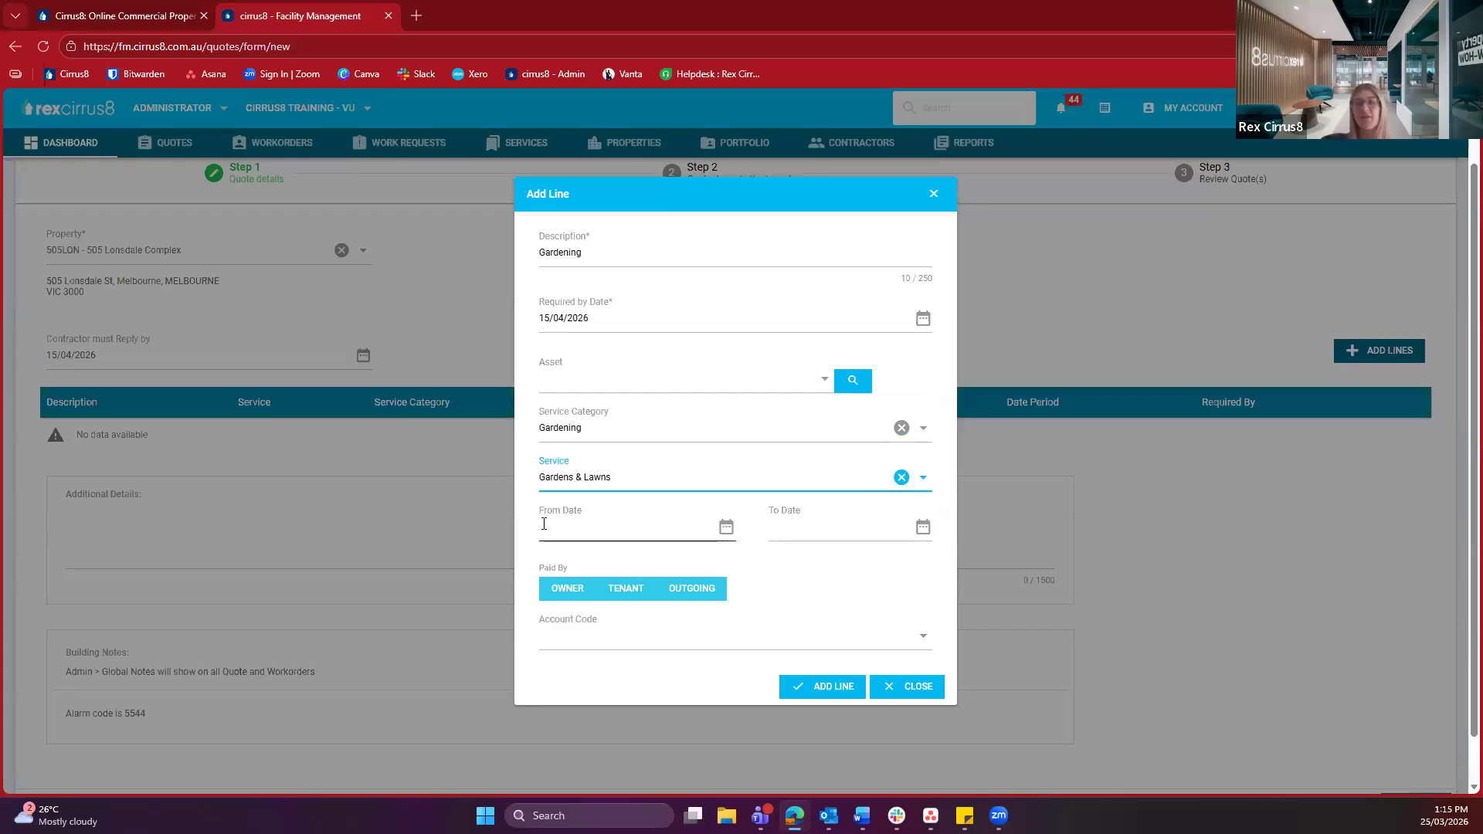
left_click(523, 540)
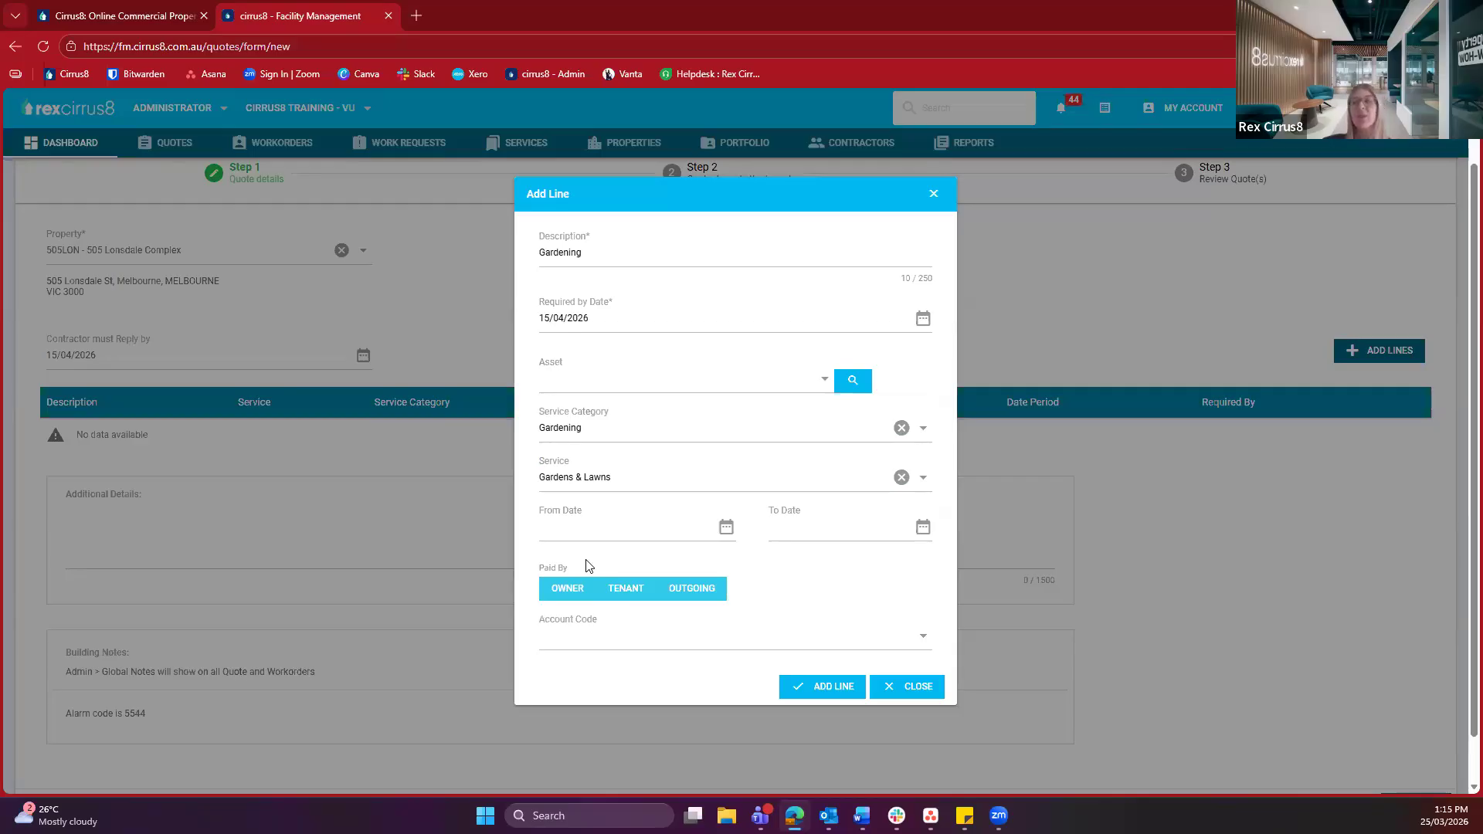
Compare the Owner, Tenant and Outgoing payers, settling on Owner with account 4582 - Gardens & Lawns
left_click(549, 595)
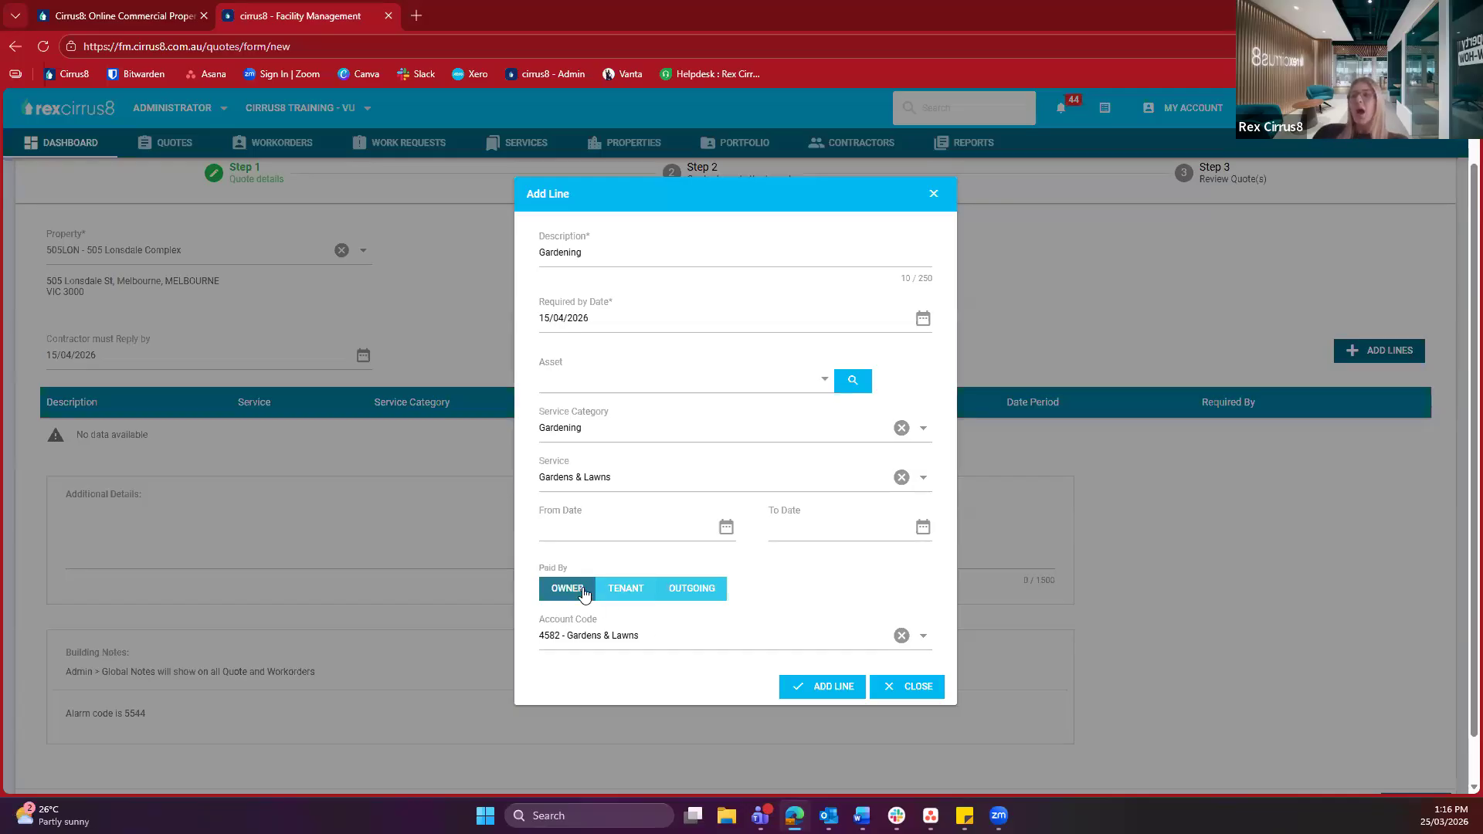
left_click(615, 594)
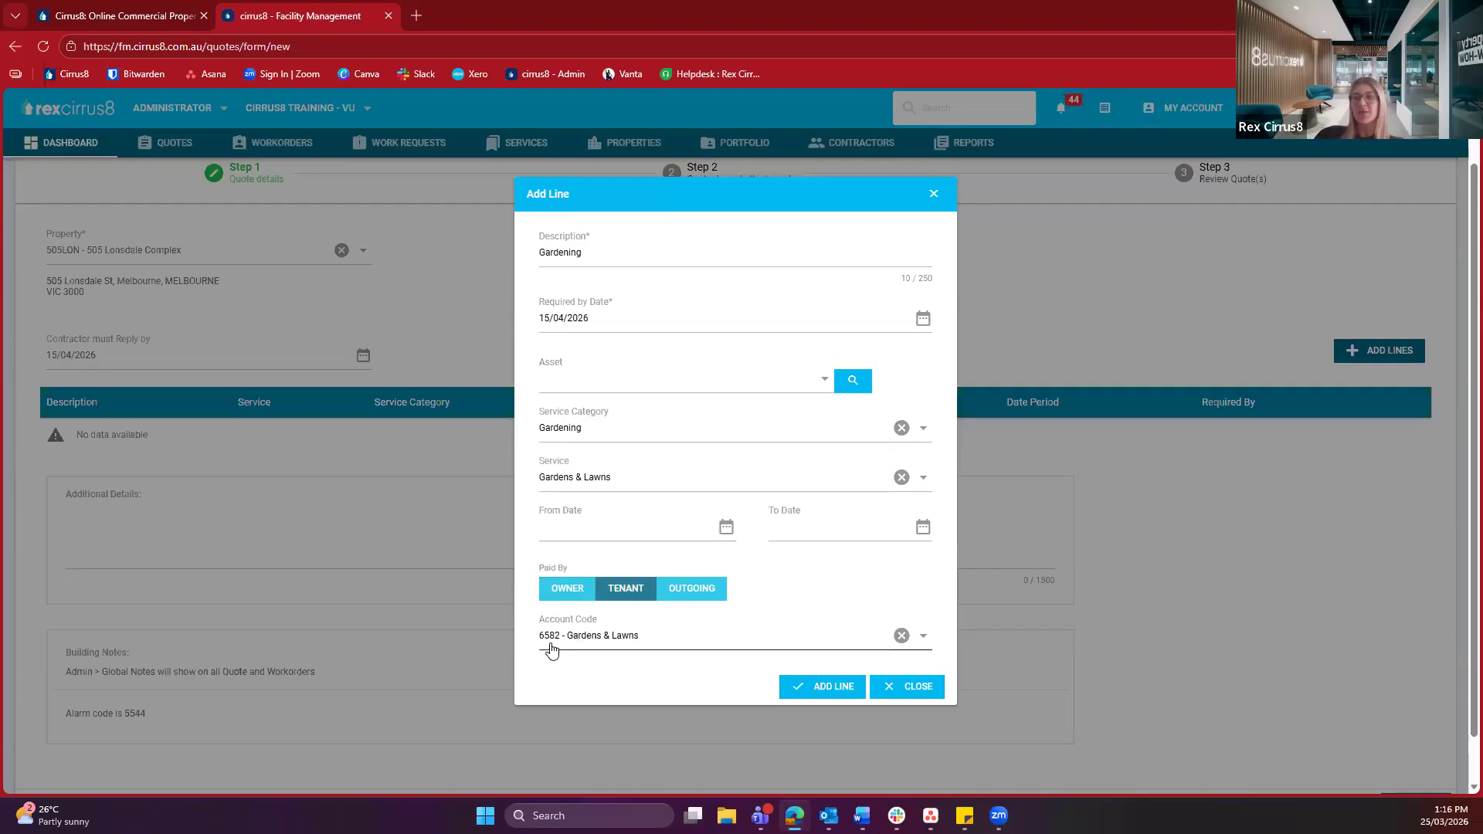
left_click(702, 595)
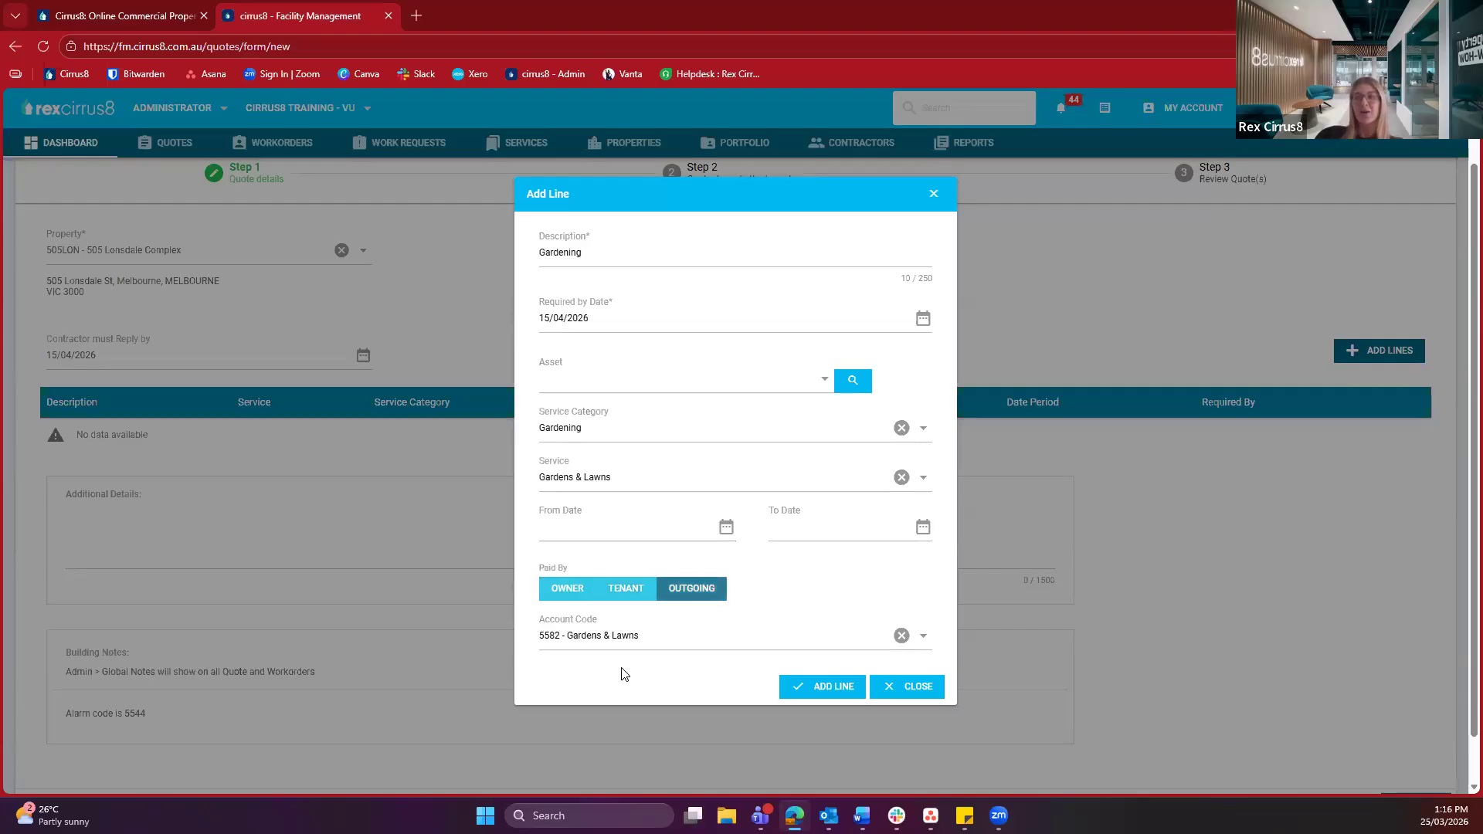
left_click(570, 597)
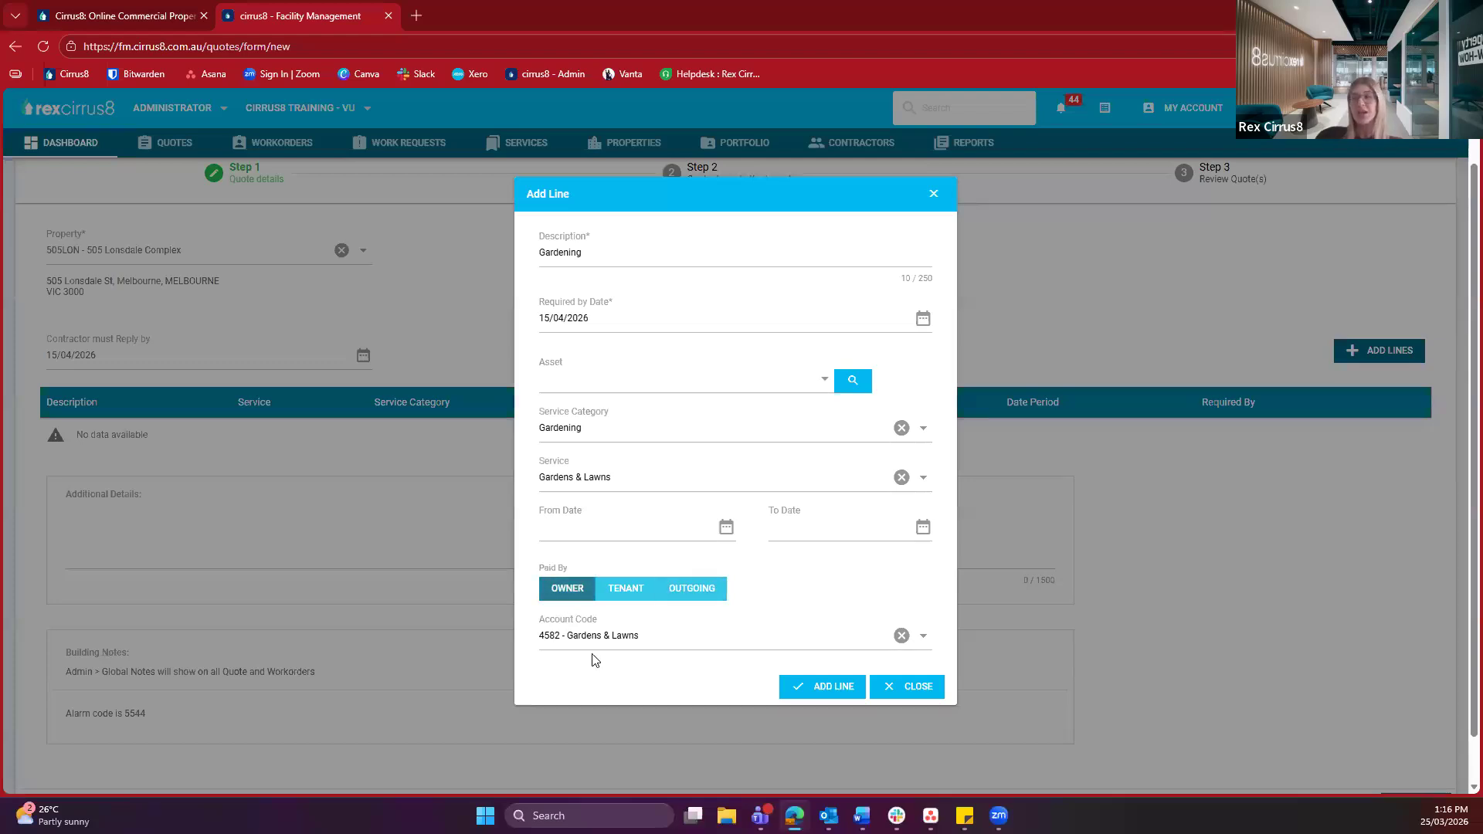
Save the Gardening line to the quote's lines table and place the cursor in Additional Details
left_click(828, 695)
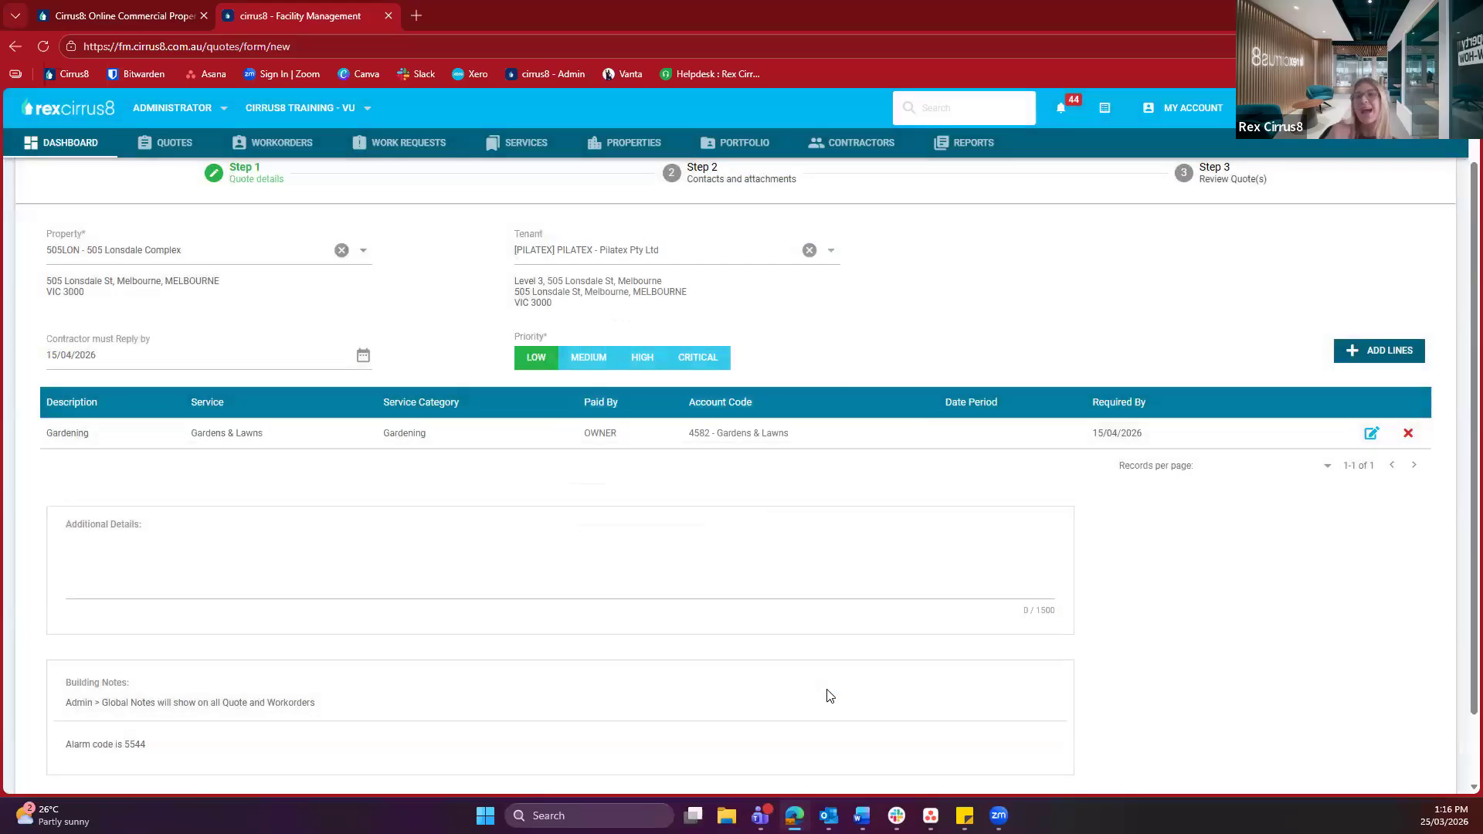
left_click(579, 546)
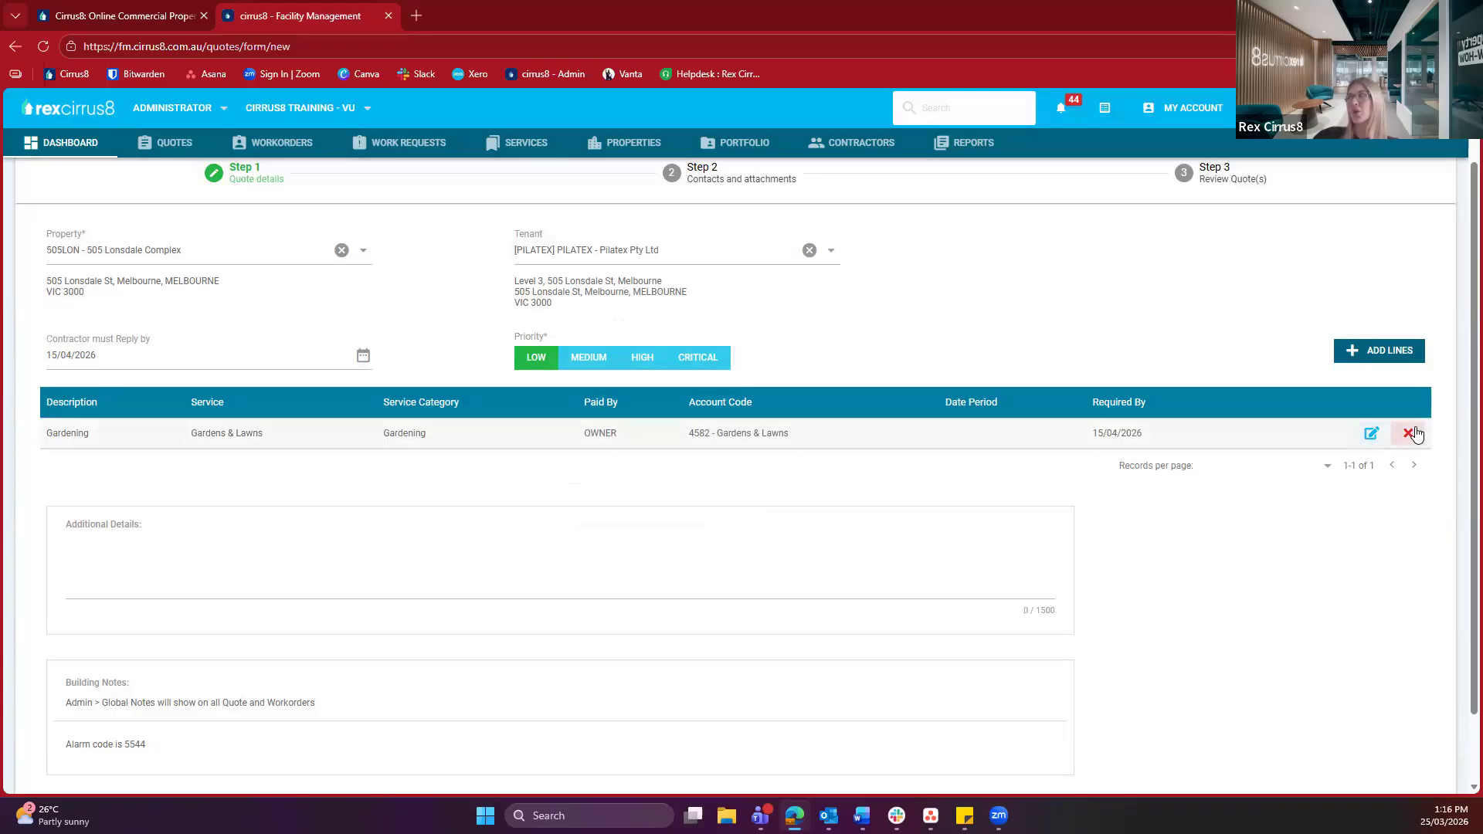
left_click(754, 590)
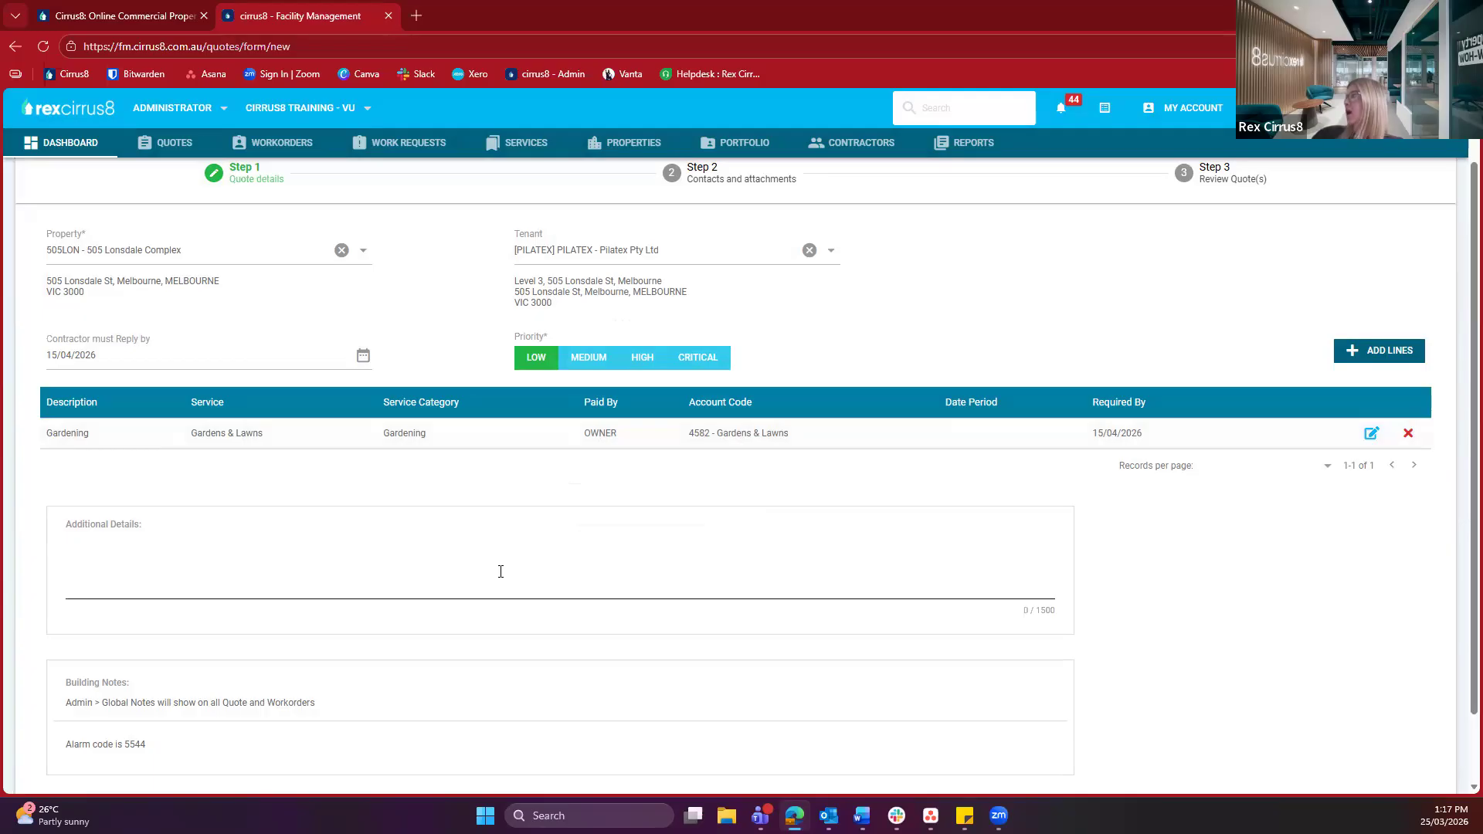
scroll(224, 539, "down", 1)
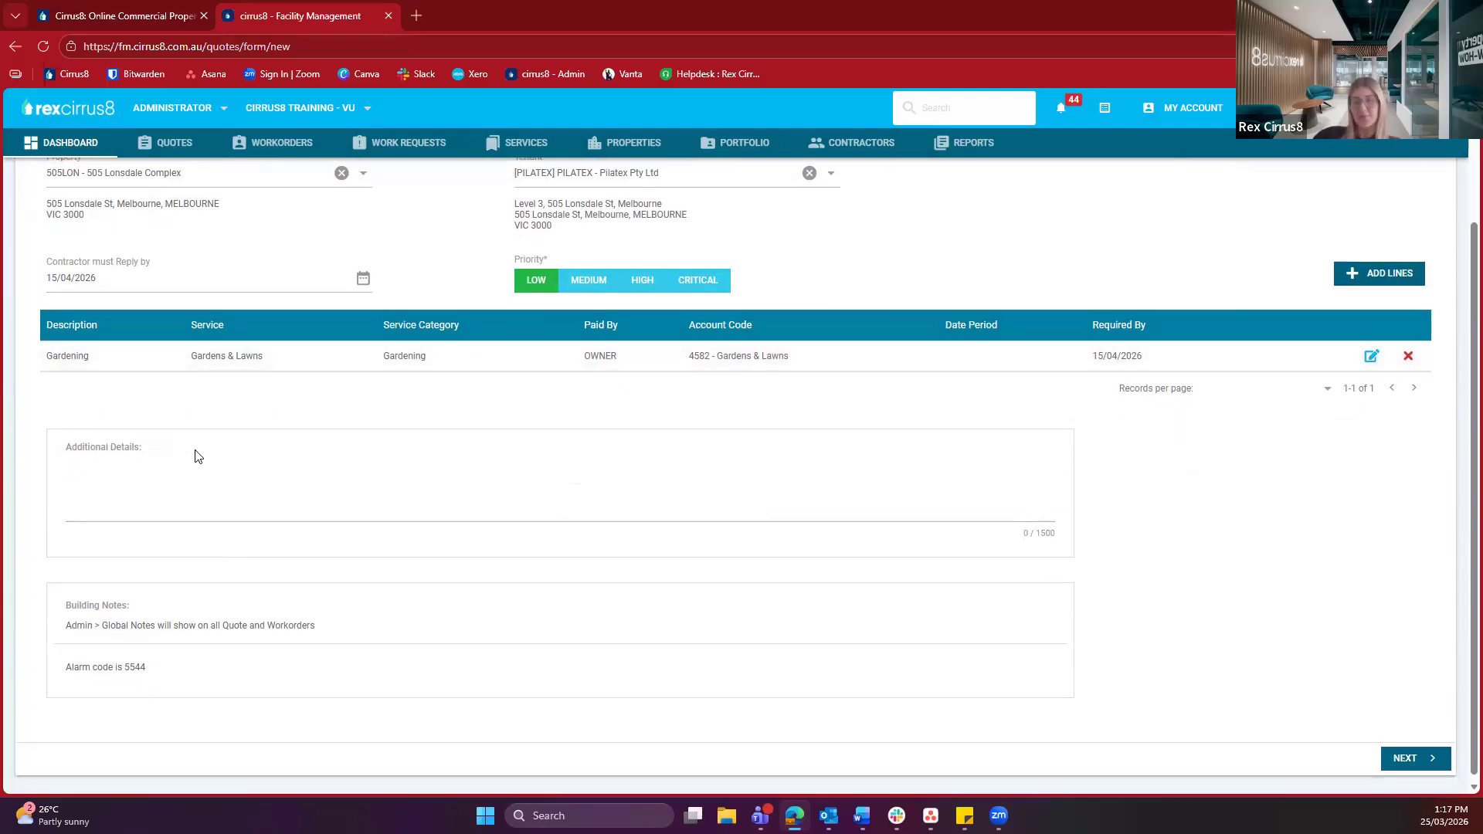
left_click(179, 480)
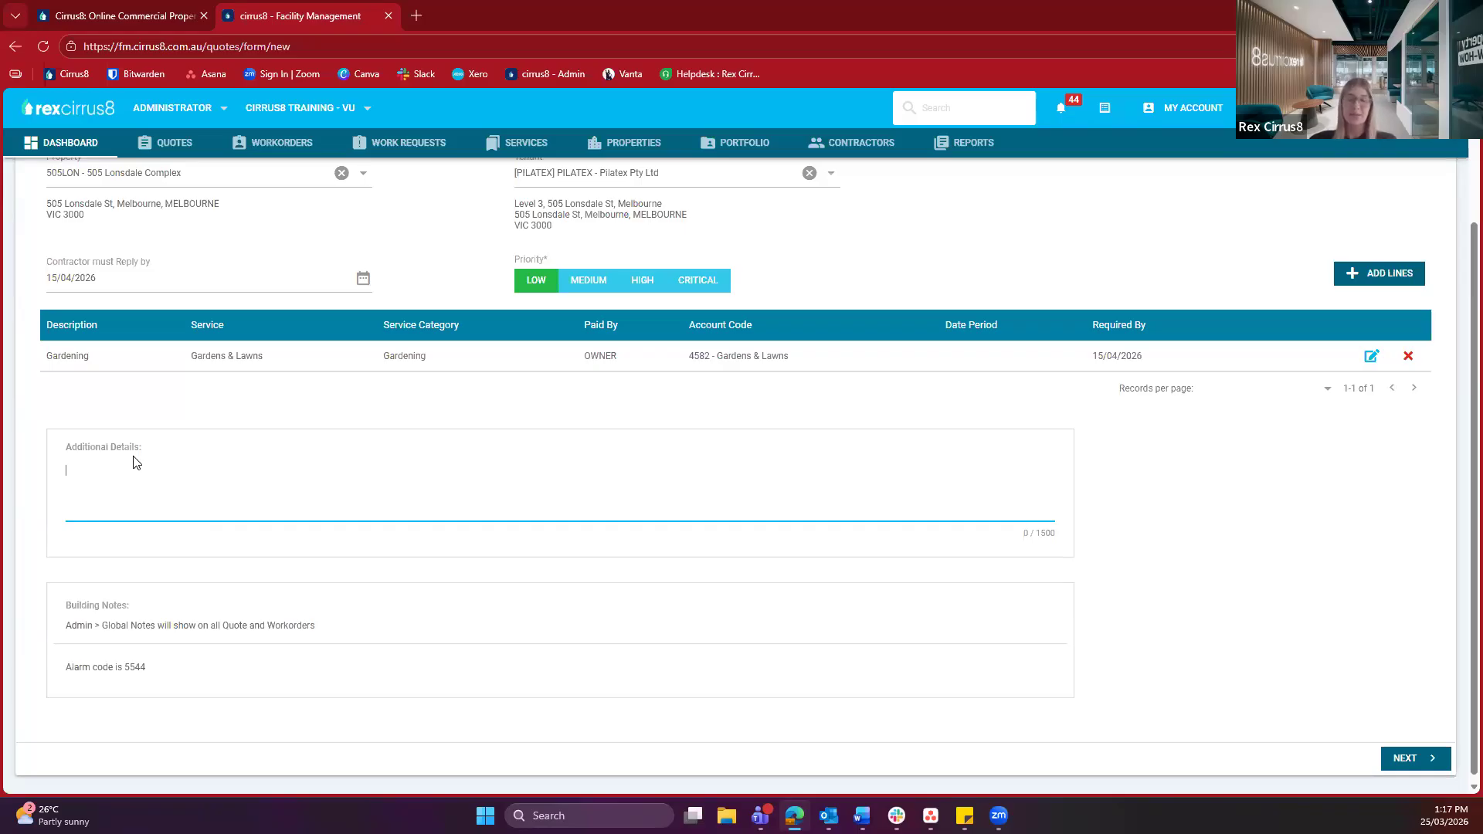
Review the global notes and alarm code in Building Notes, then proceed to Contacts and attachments
scroll(100, 618, "down", 1)
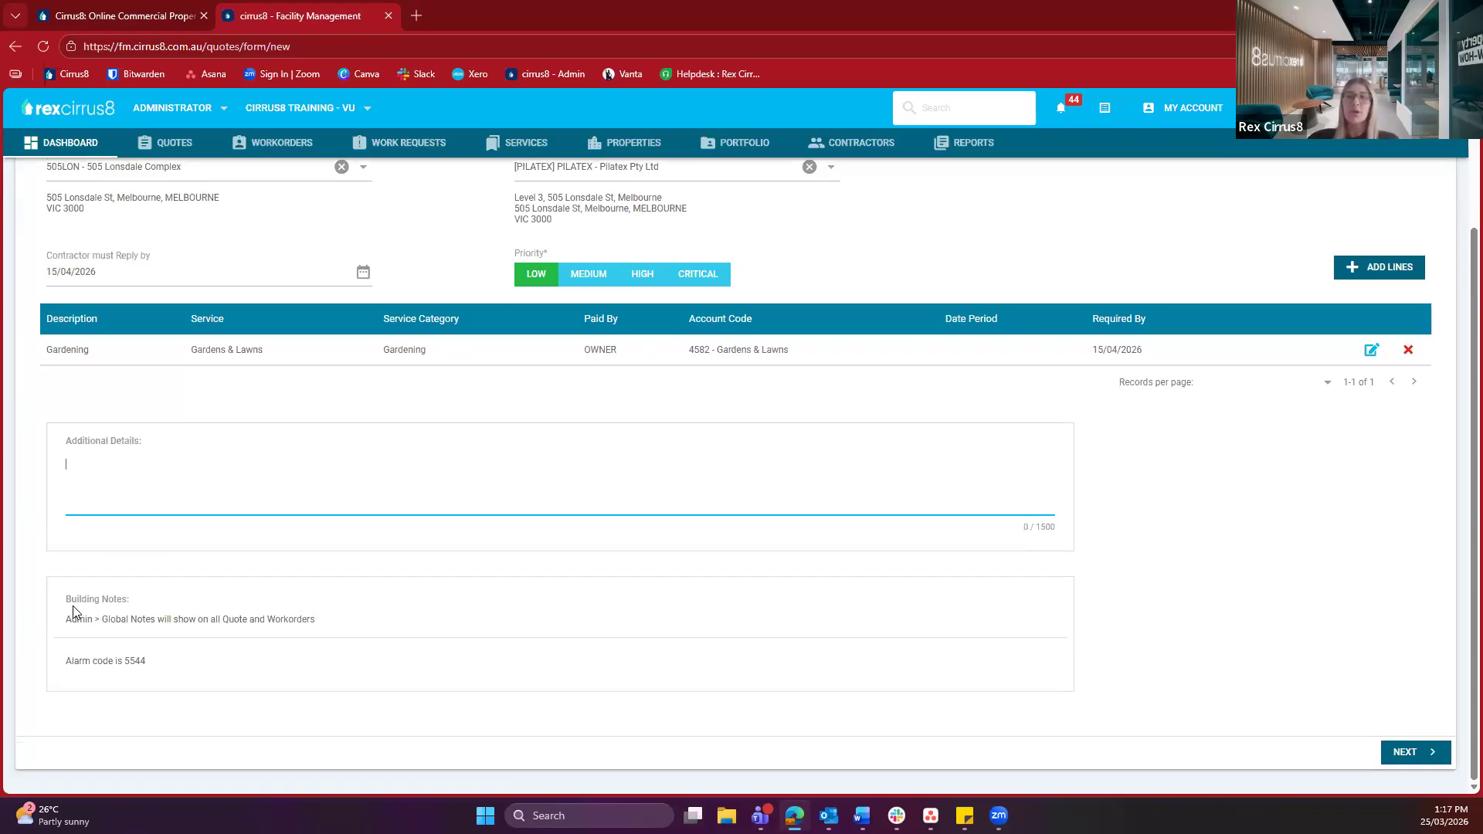
left_click(141, 616)
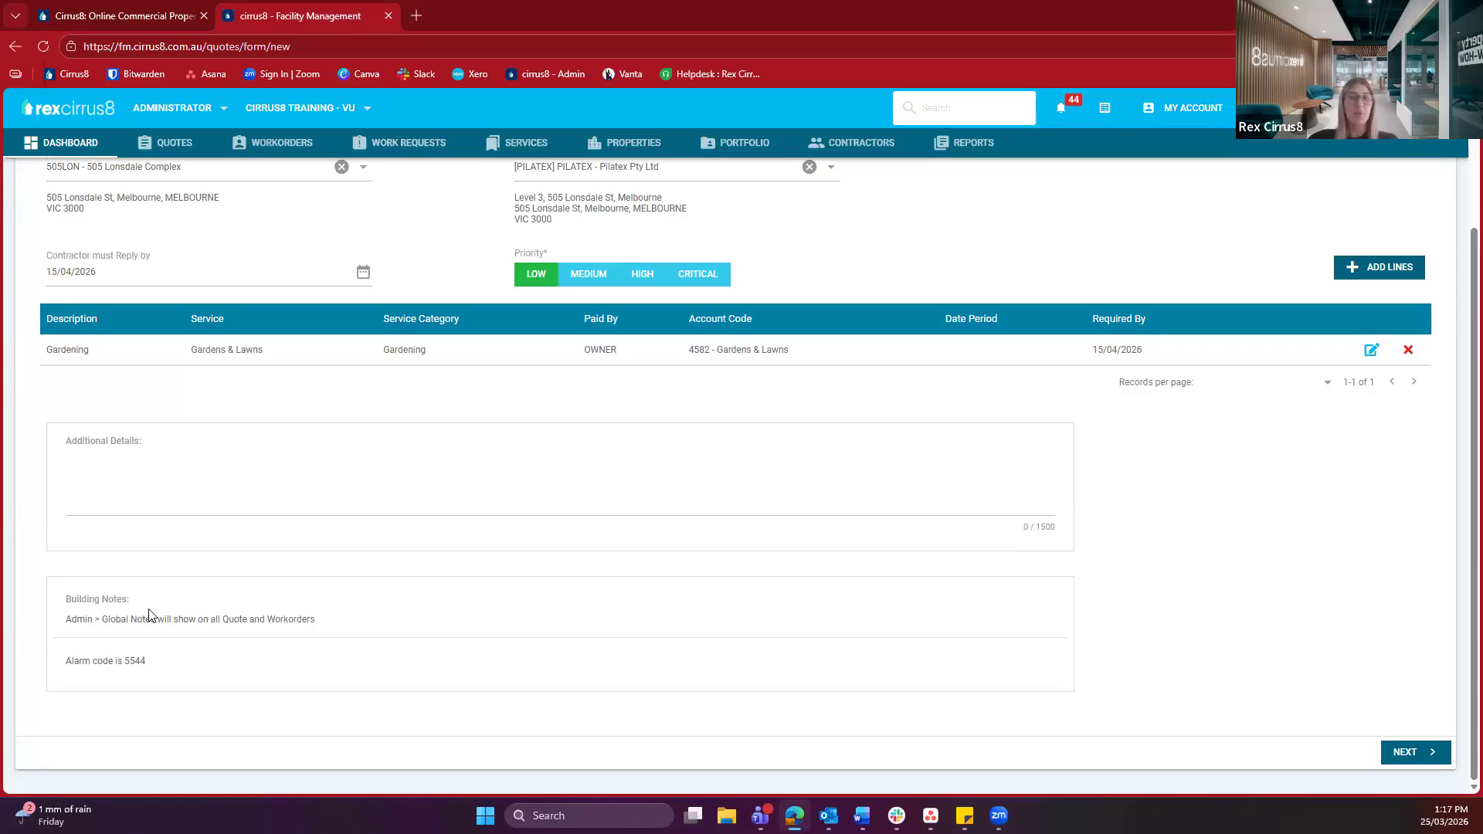
left_click_drag(78, 624, 250, 643)
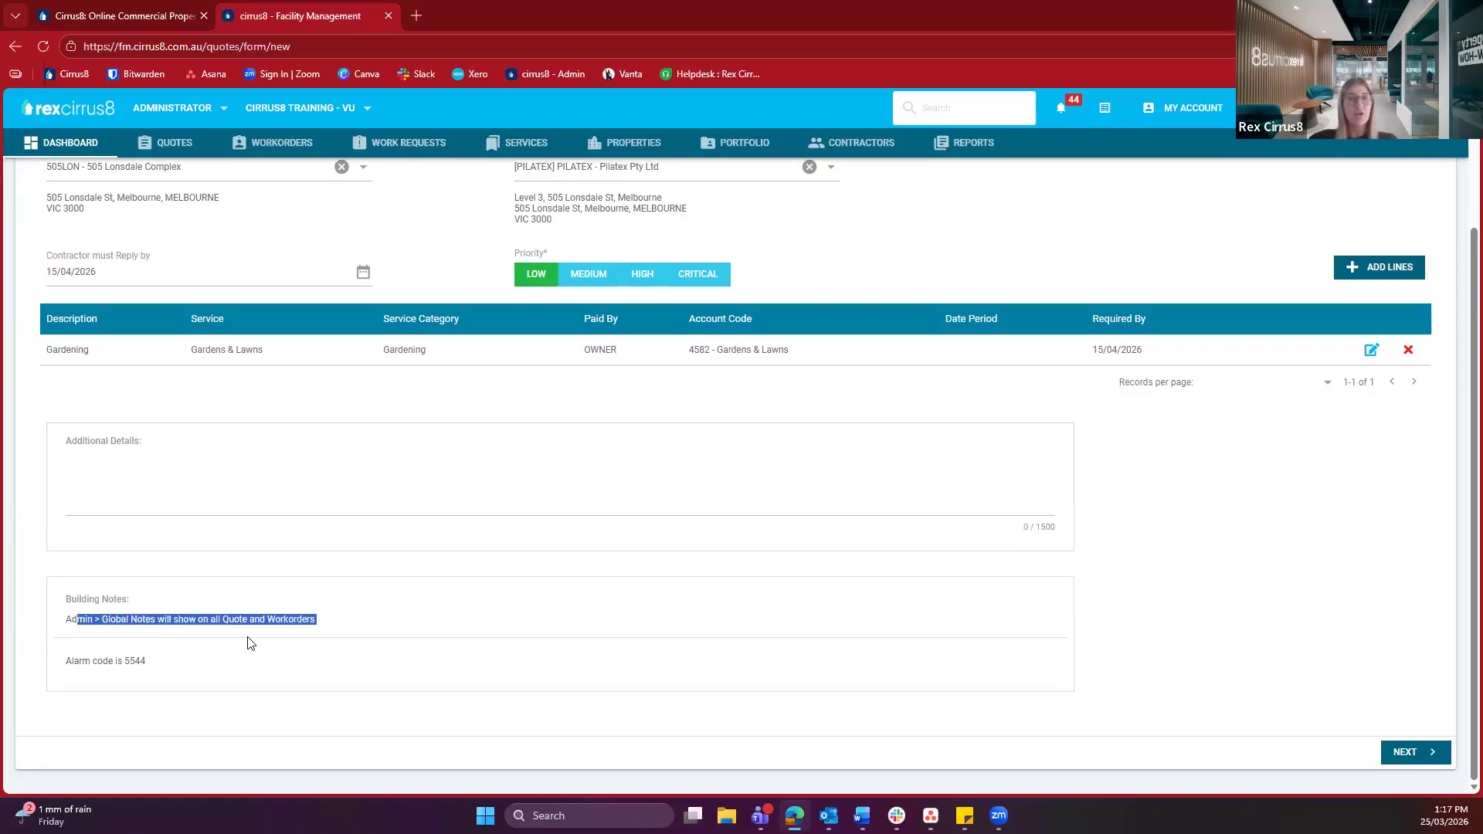
left_click_drag(97, 660, 152, 677)
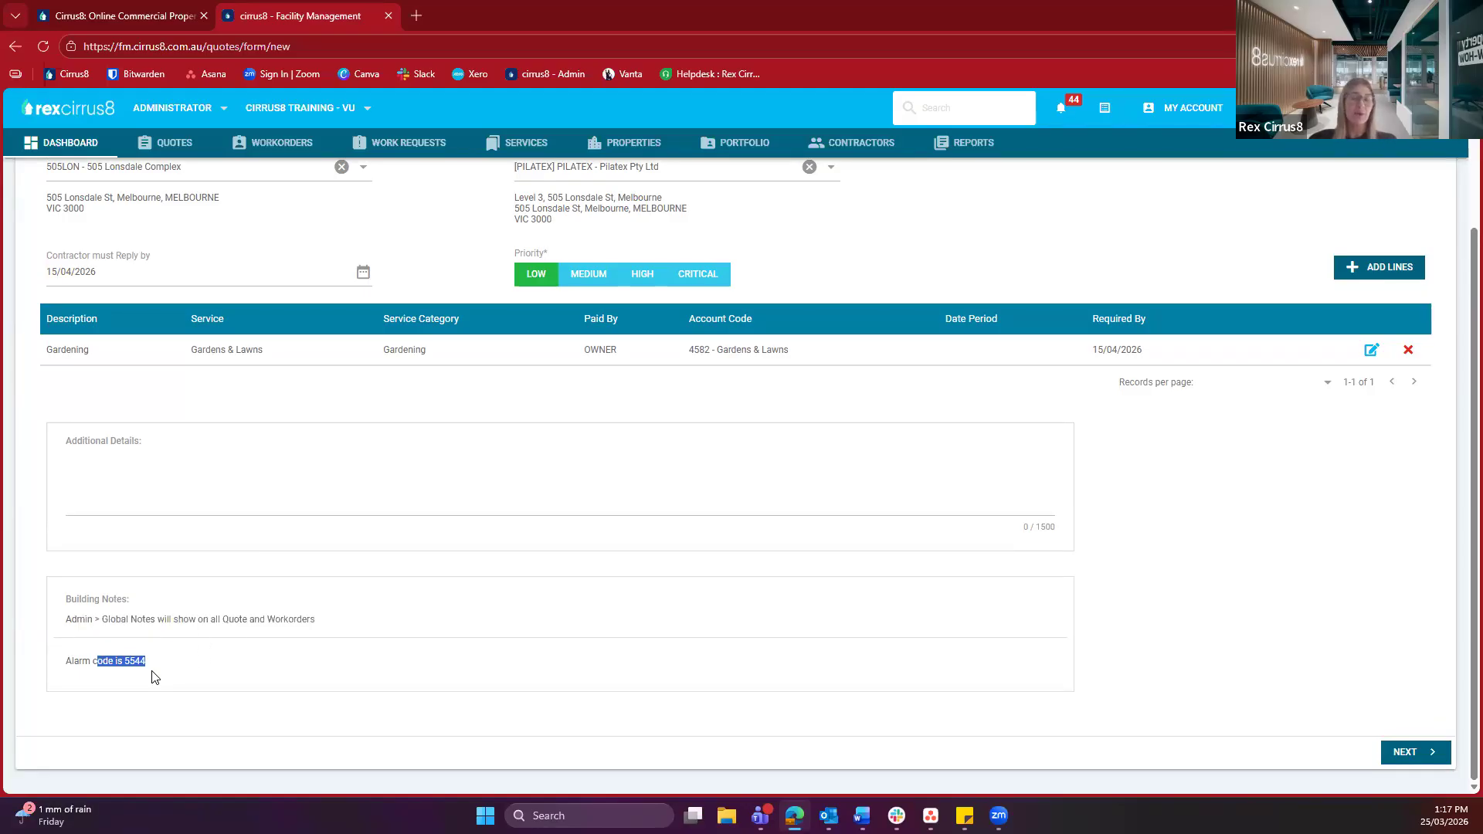
left_click(153, 677)
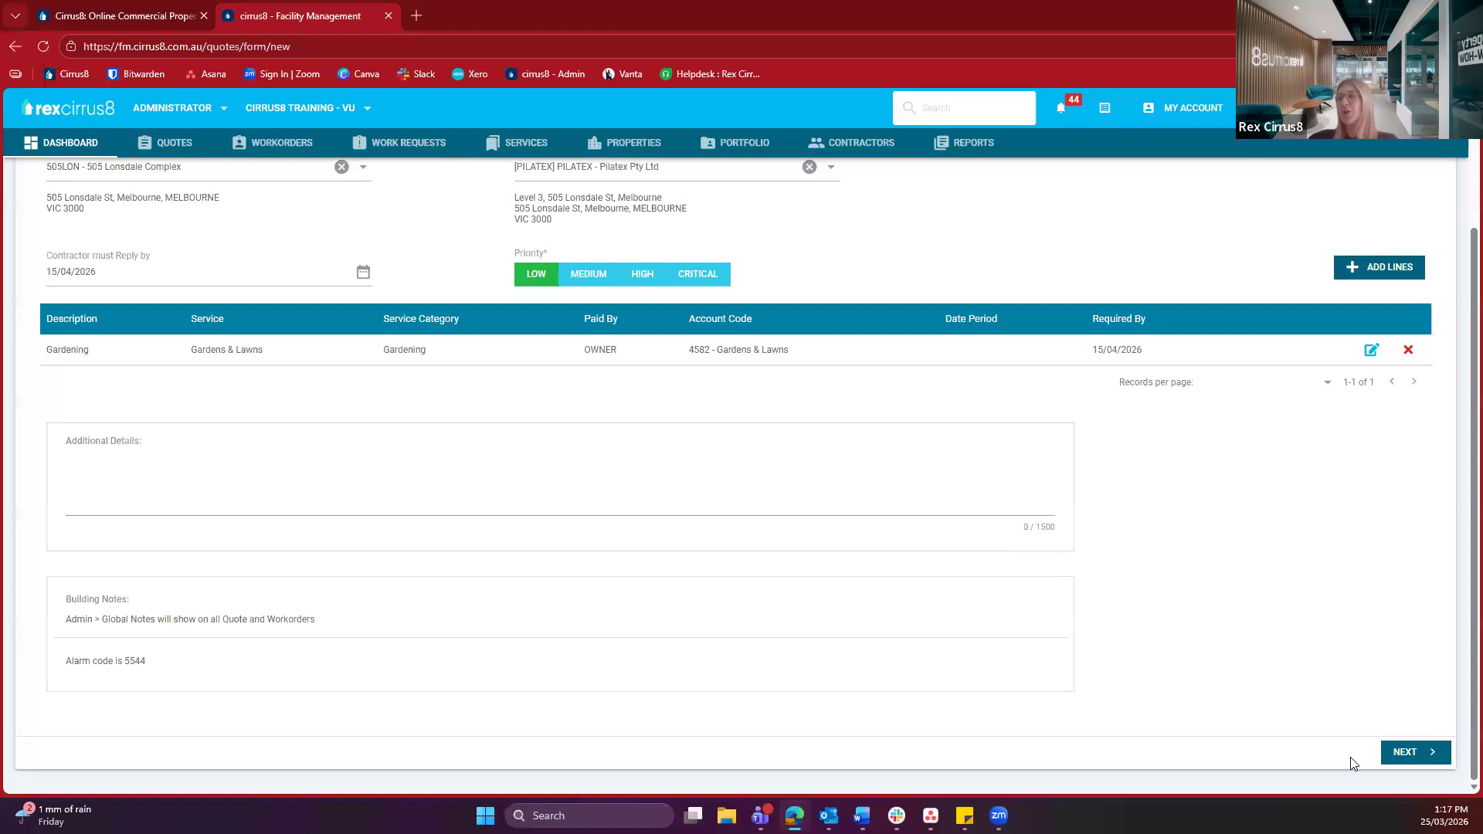
left_click(1388, 763)
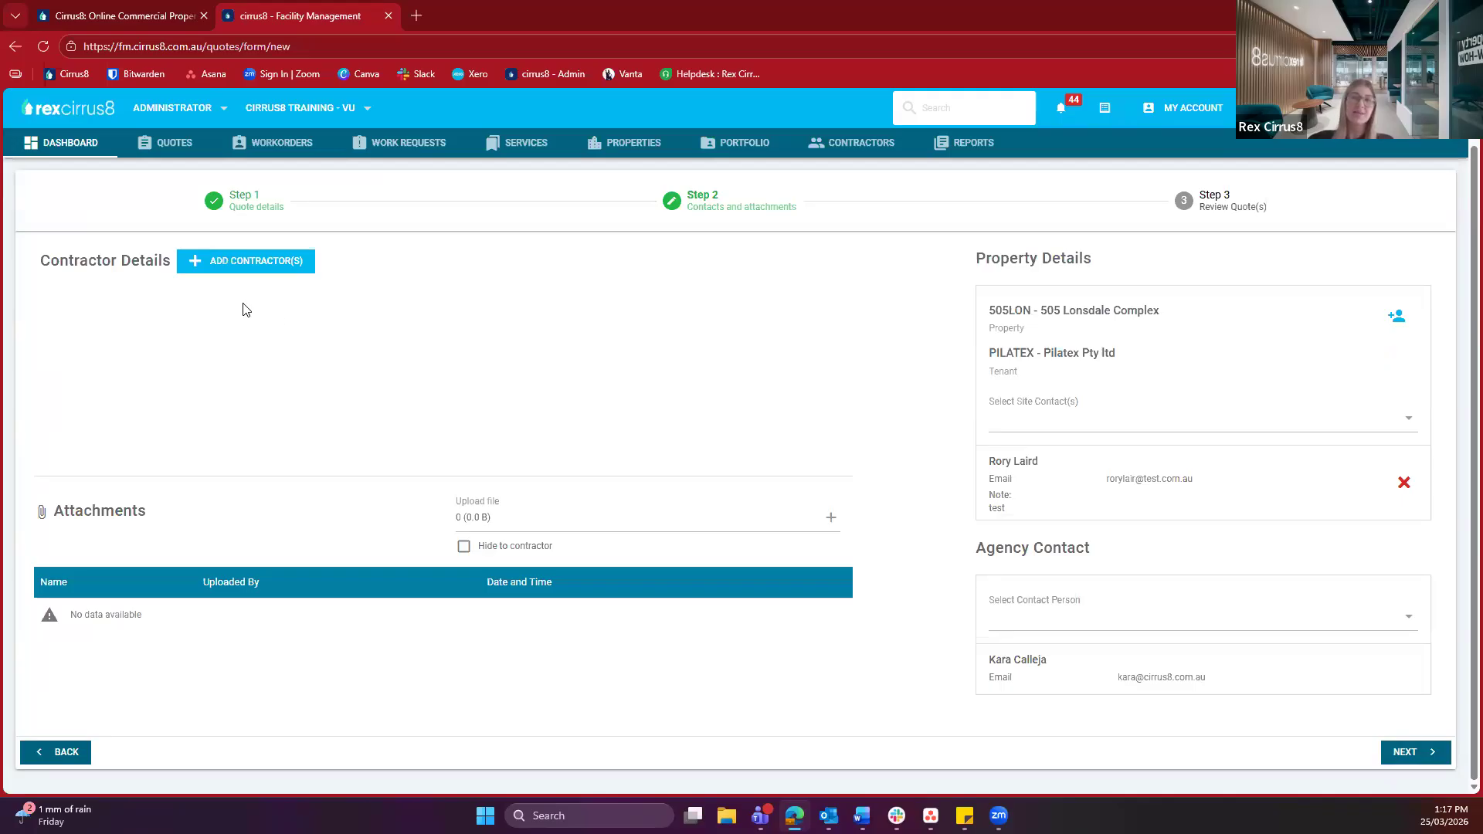
Bring up the Select Contractors dialog listing the preferred contractors
left_click(229, 271)
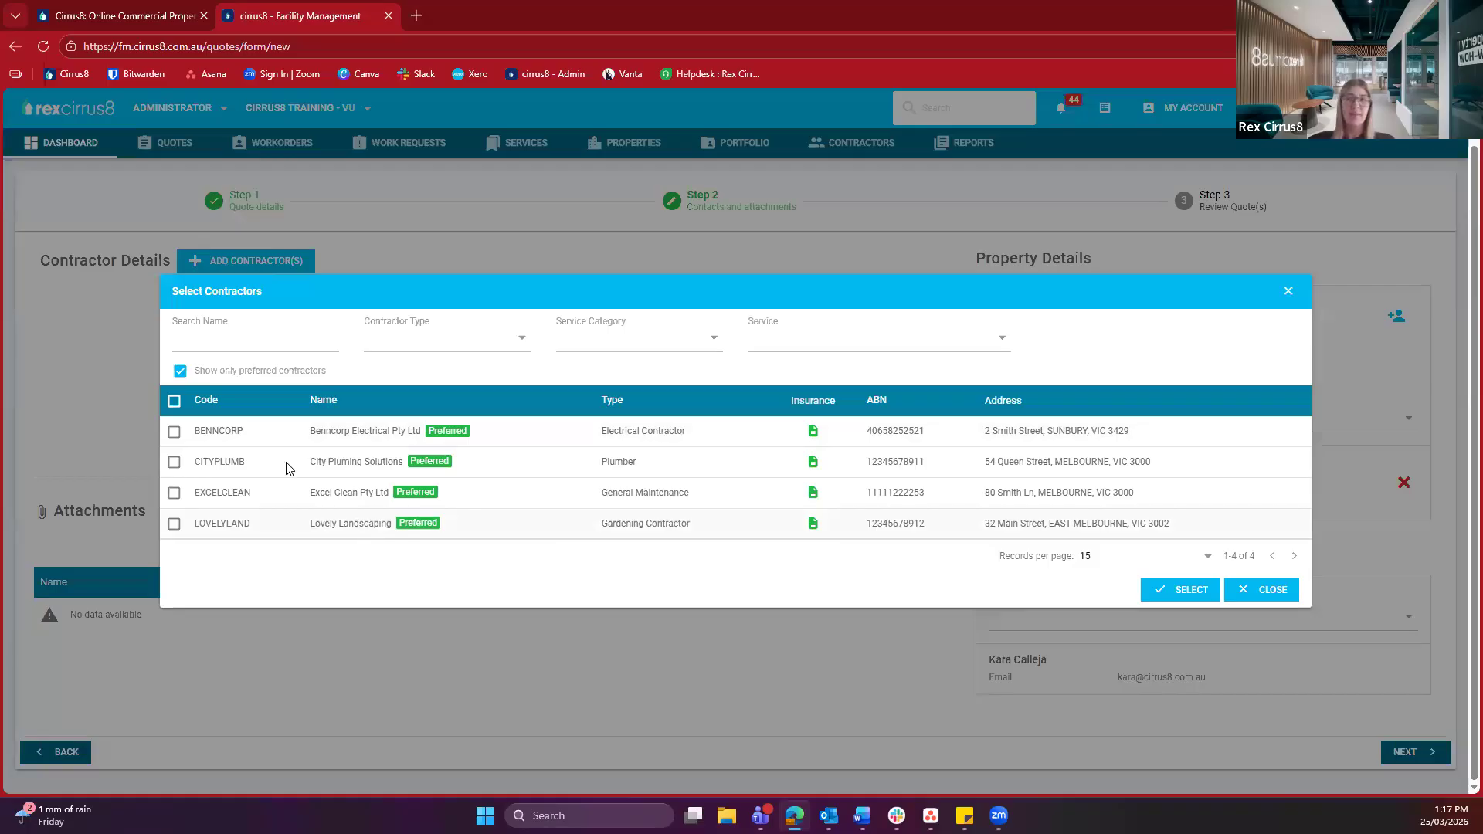
Show all contractors, select Excel Clean Pty Ltd and Lovely Landscaping, and dismiss the leave note
left_click(207, 372)
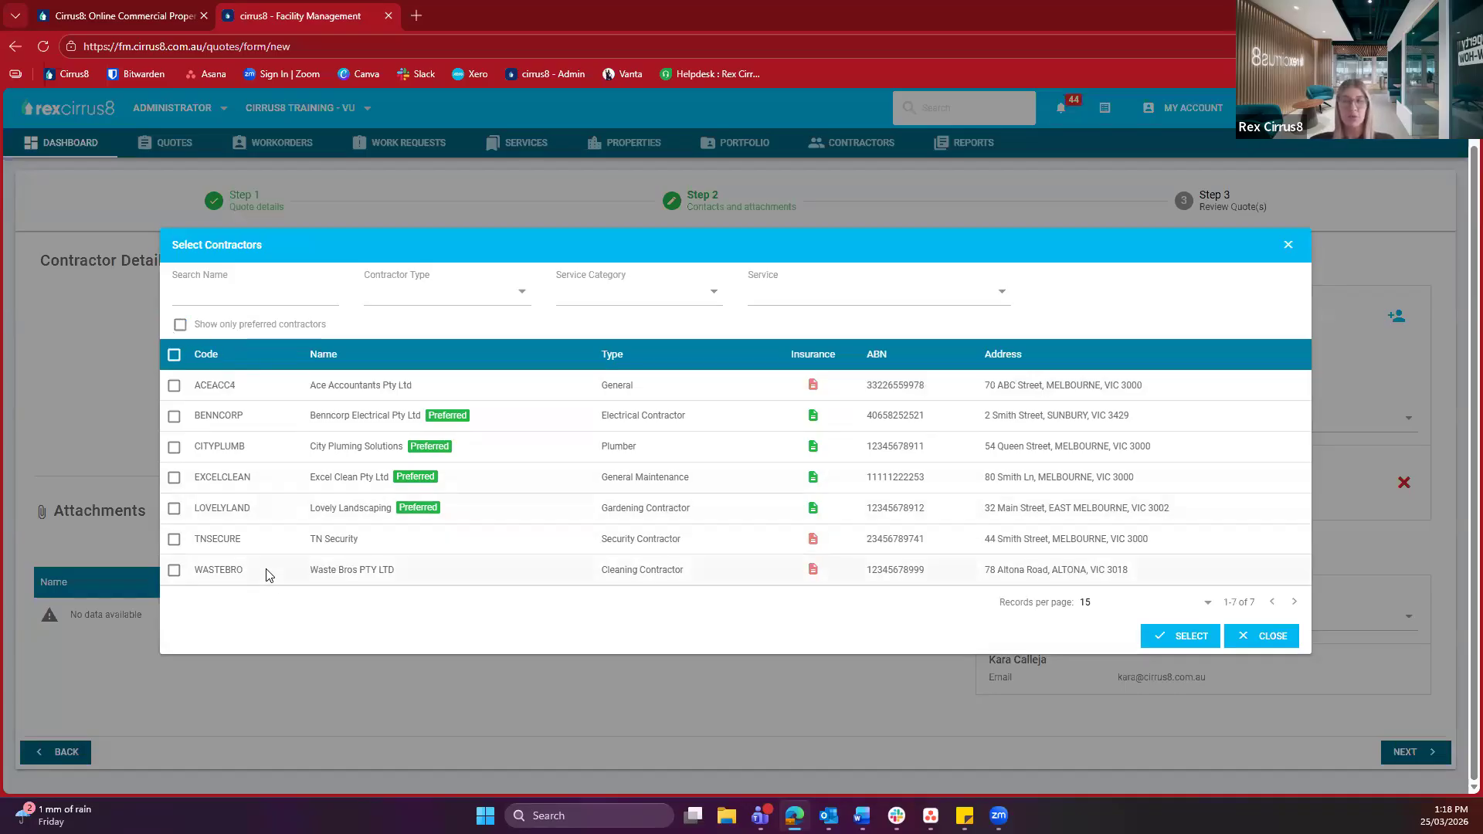
left_click(174, 387)
left_click(174, 478)
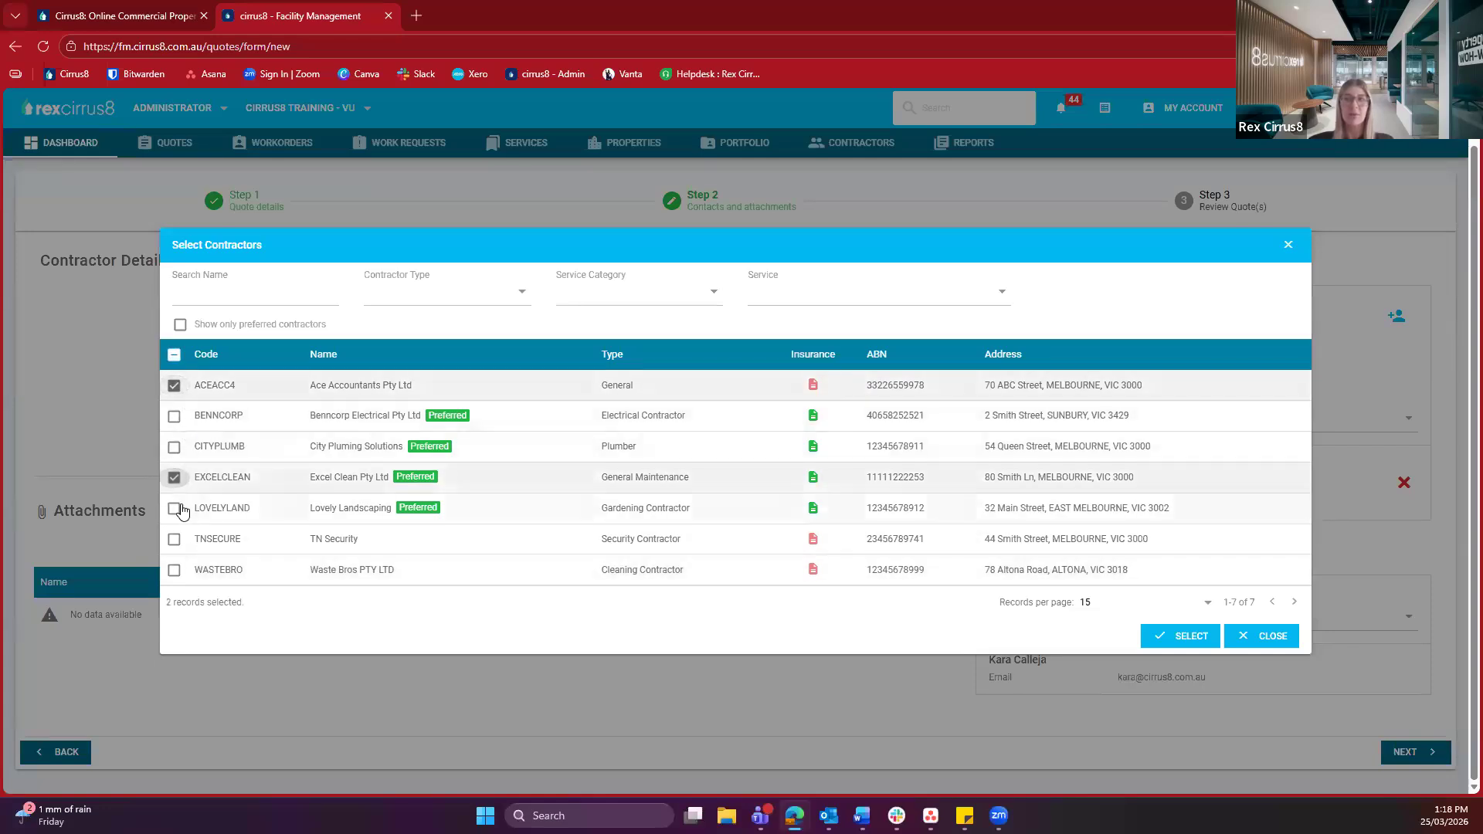
left_click(176, 509)
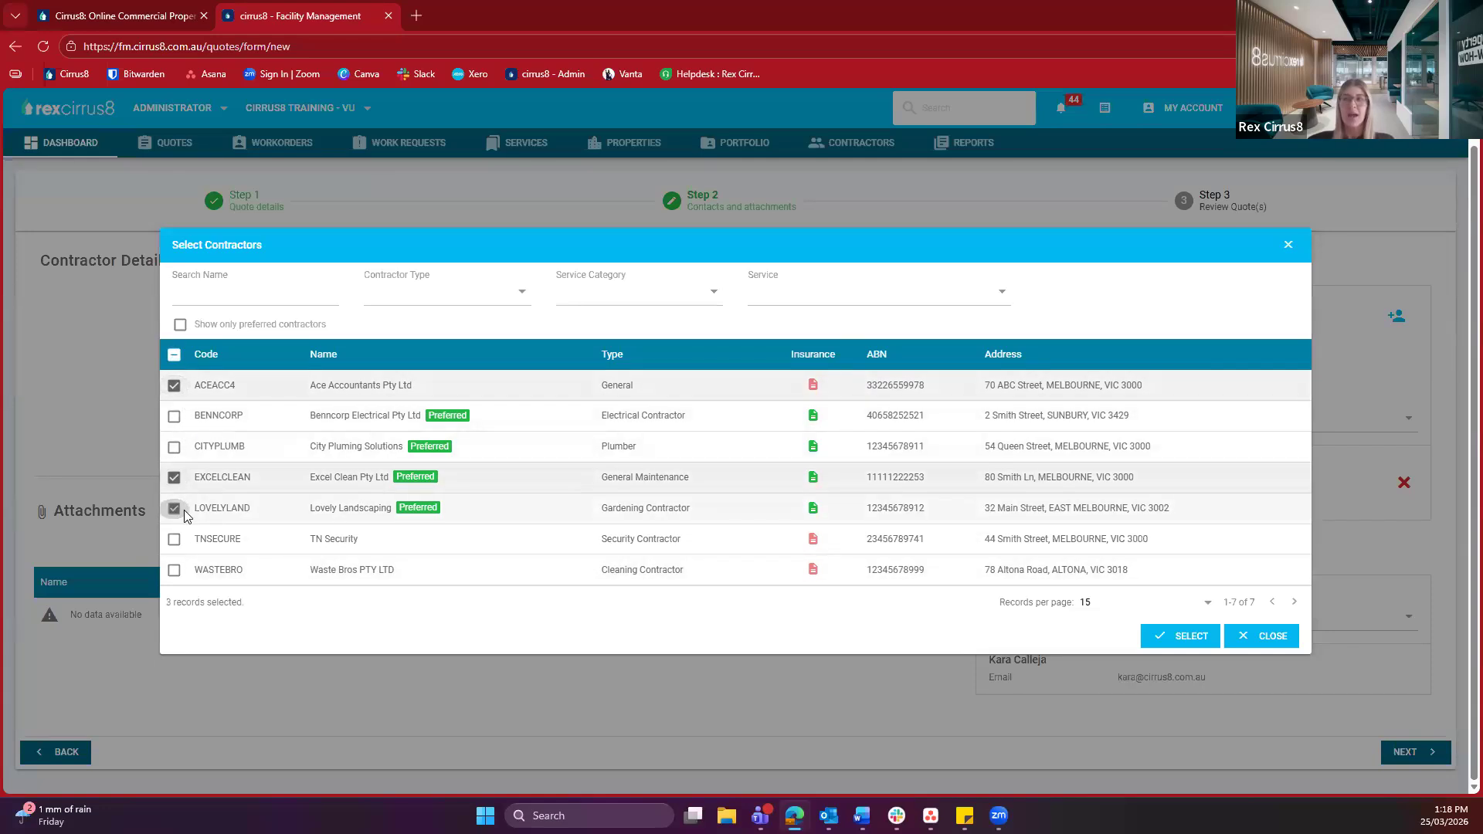
left_click(174, 385)
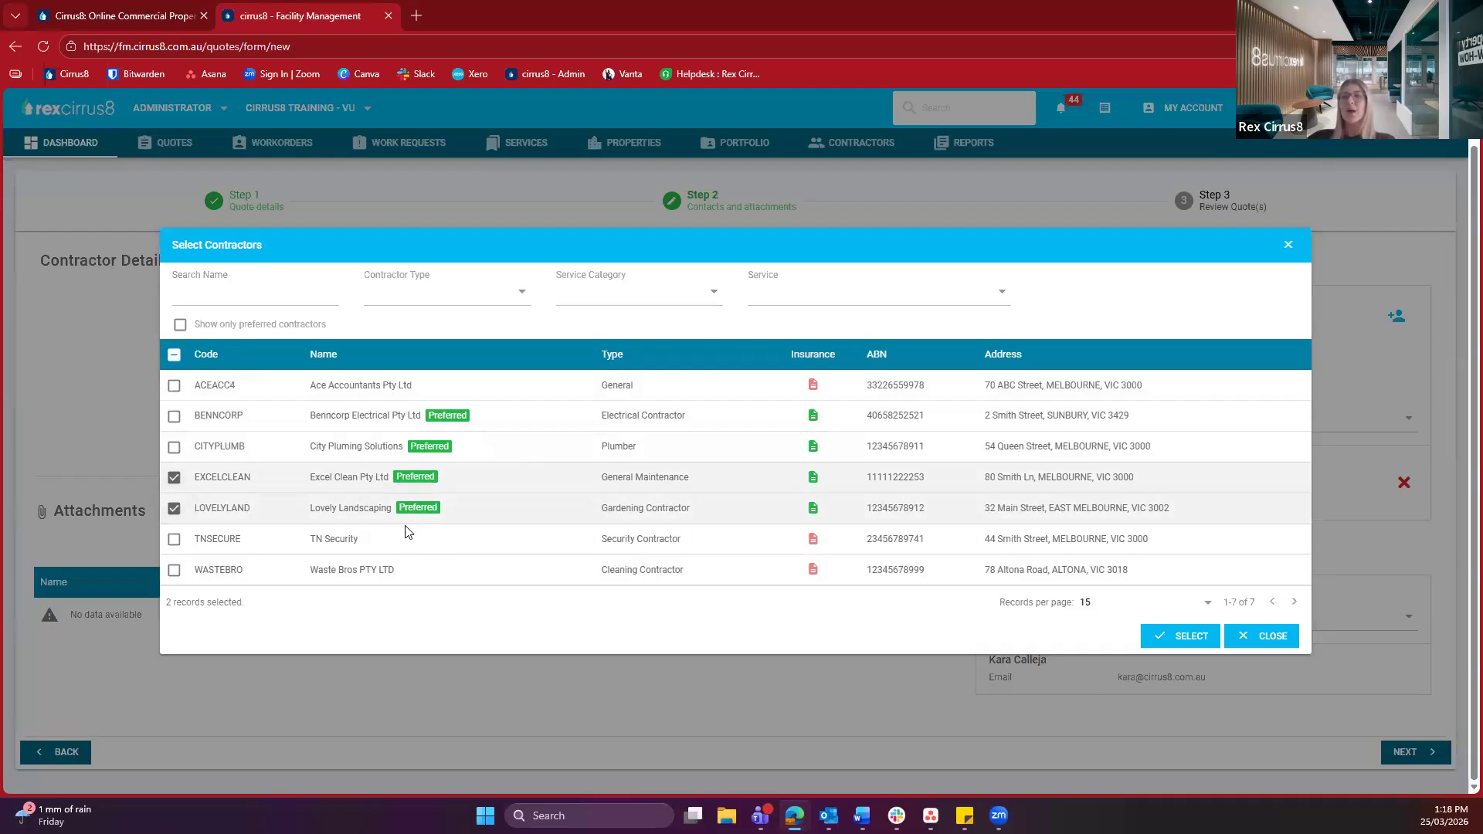
left_click(1193, 638)
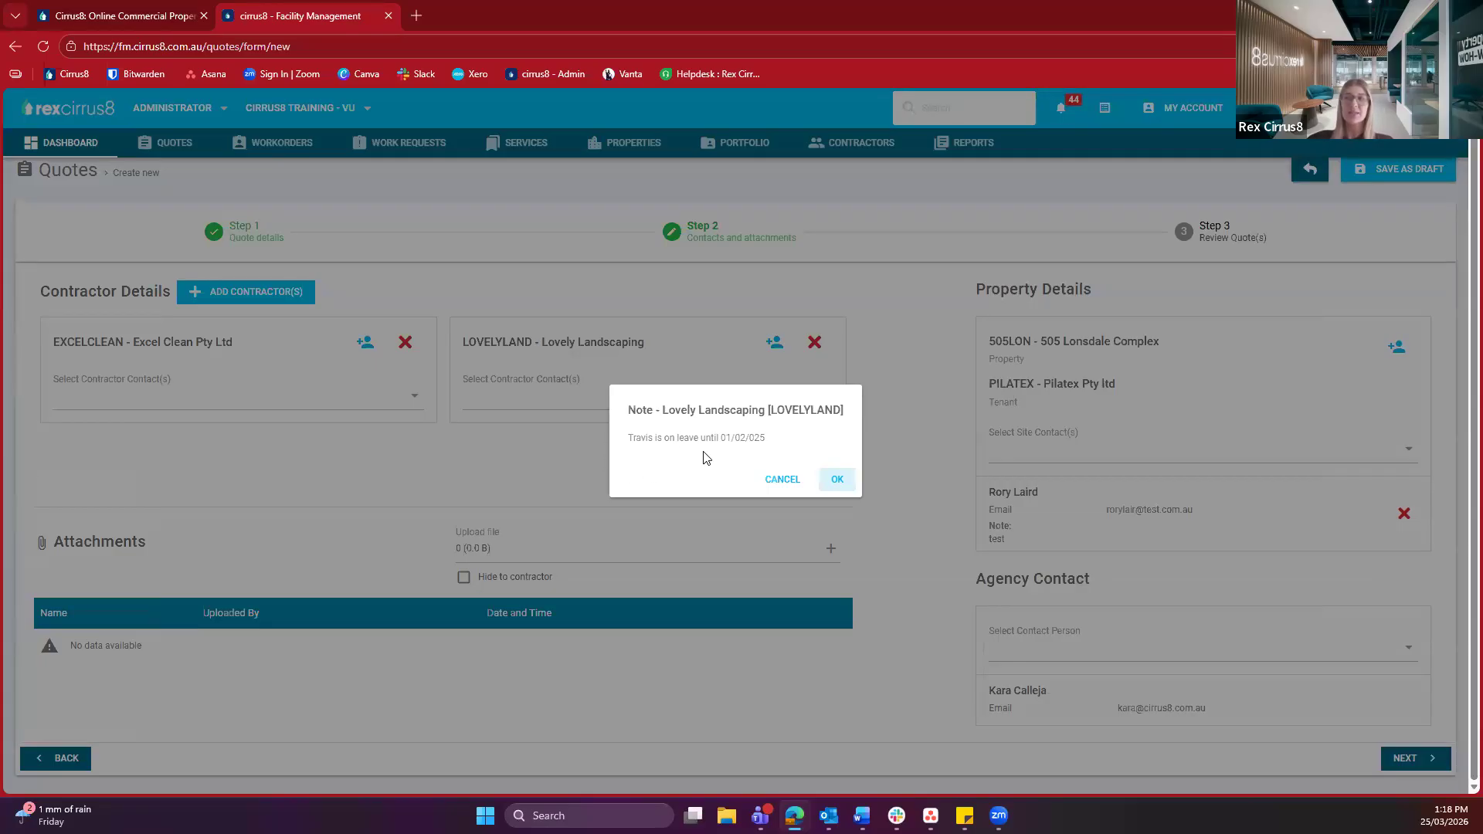
left_click(836, 481)
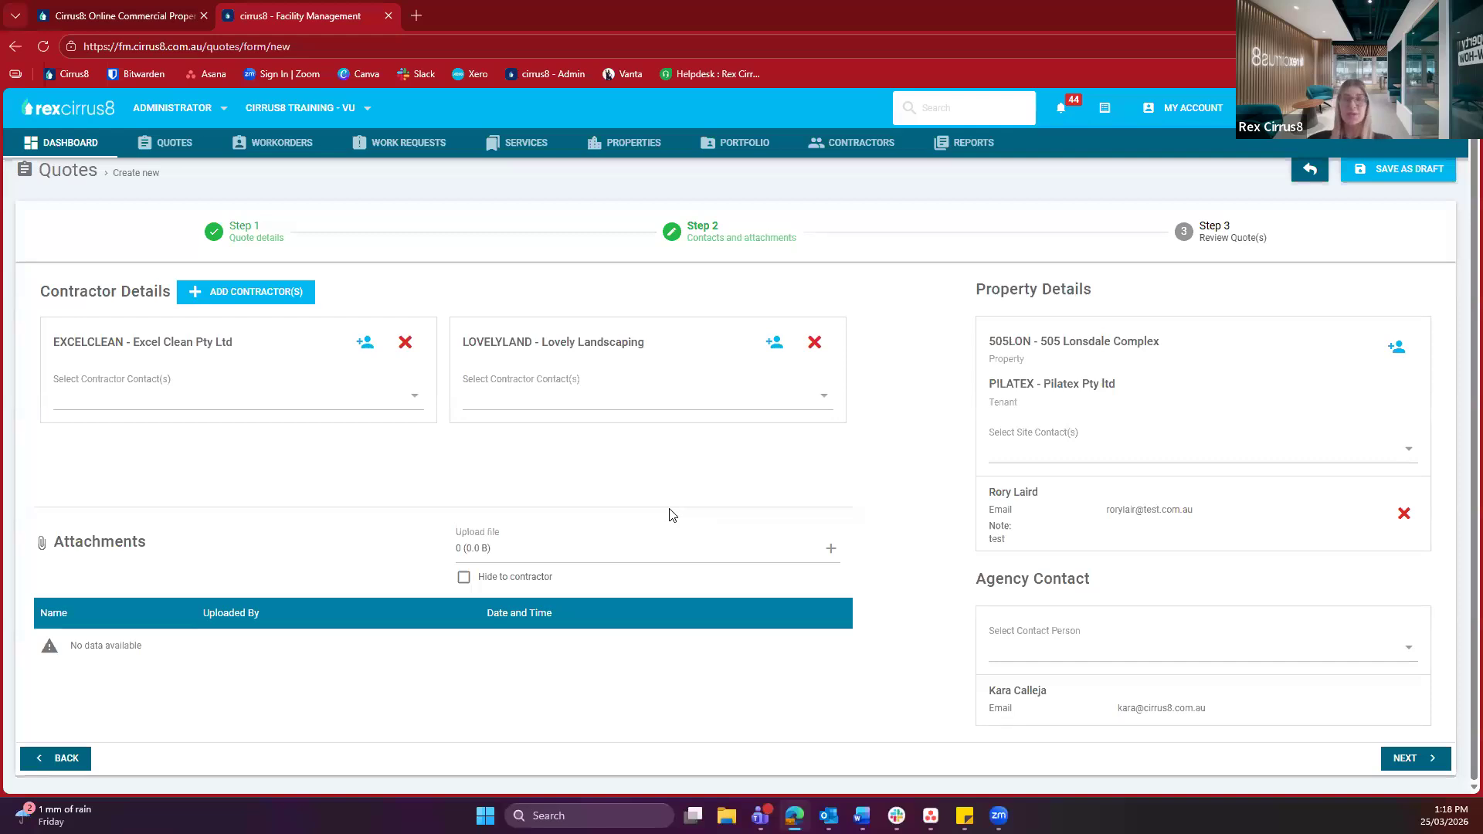
Choose a contractor contact for both Excel Clean and Lovely Landscaping
left_click(282, 408)
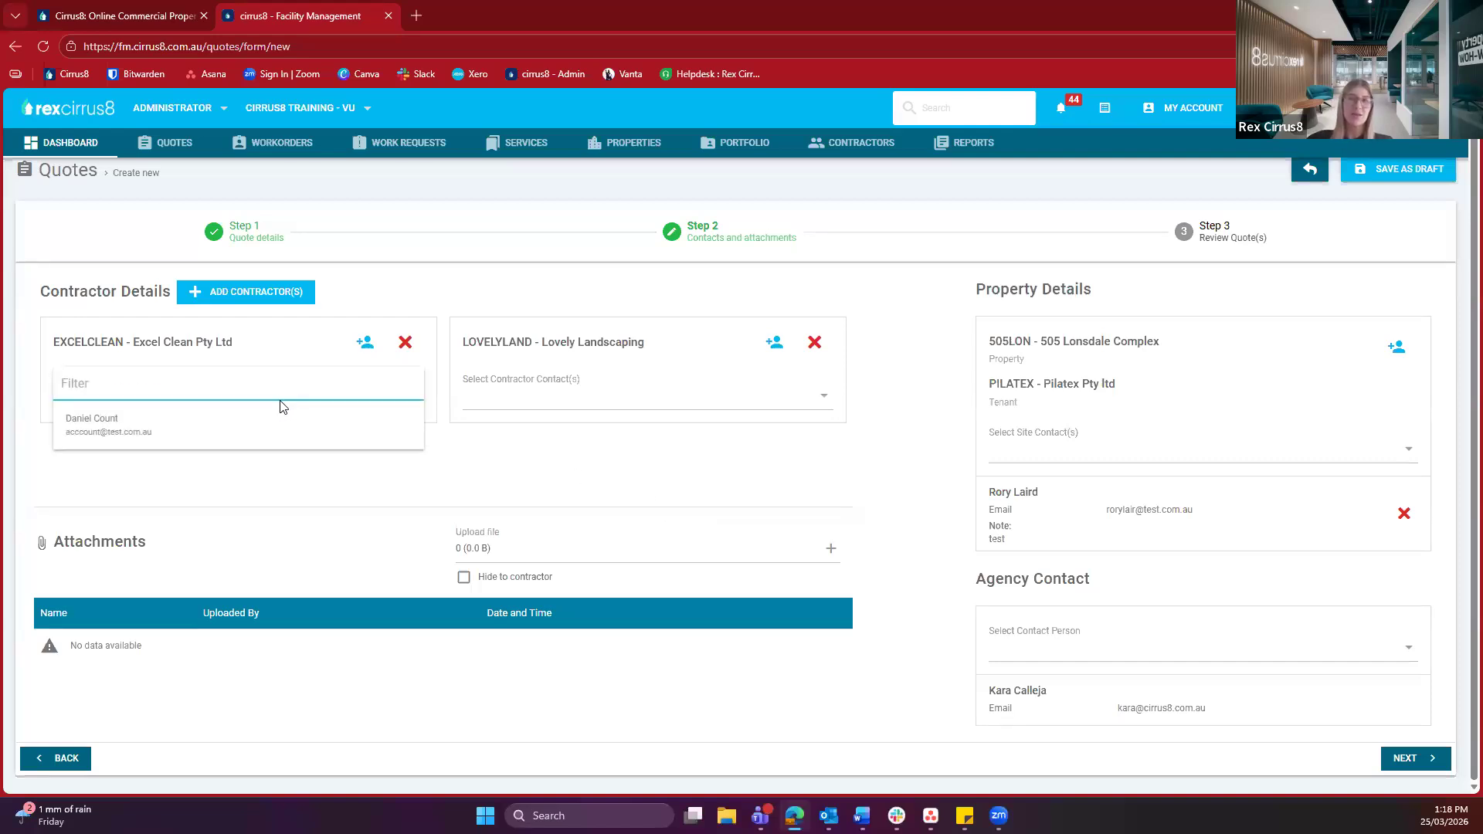
left_click(258, 422)
left_click(677, 400)
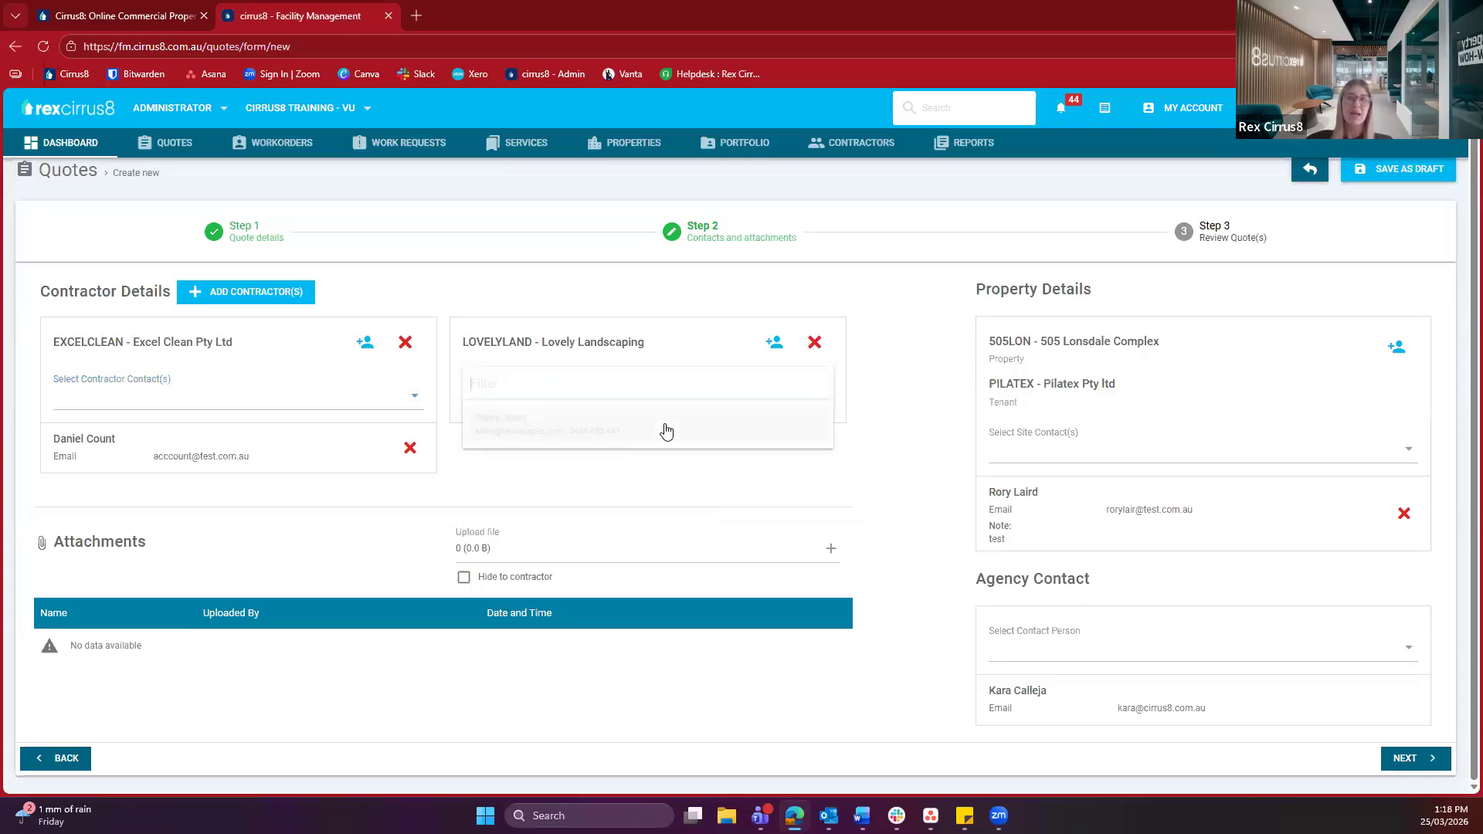
left_click(665, 430)
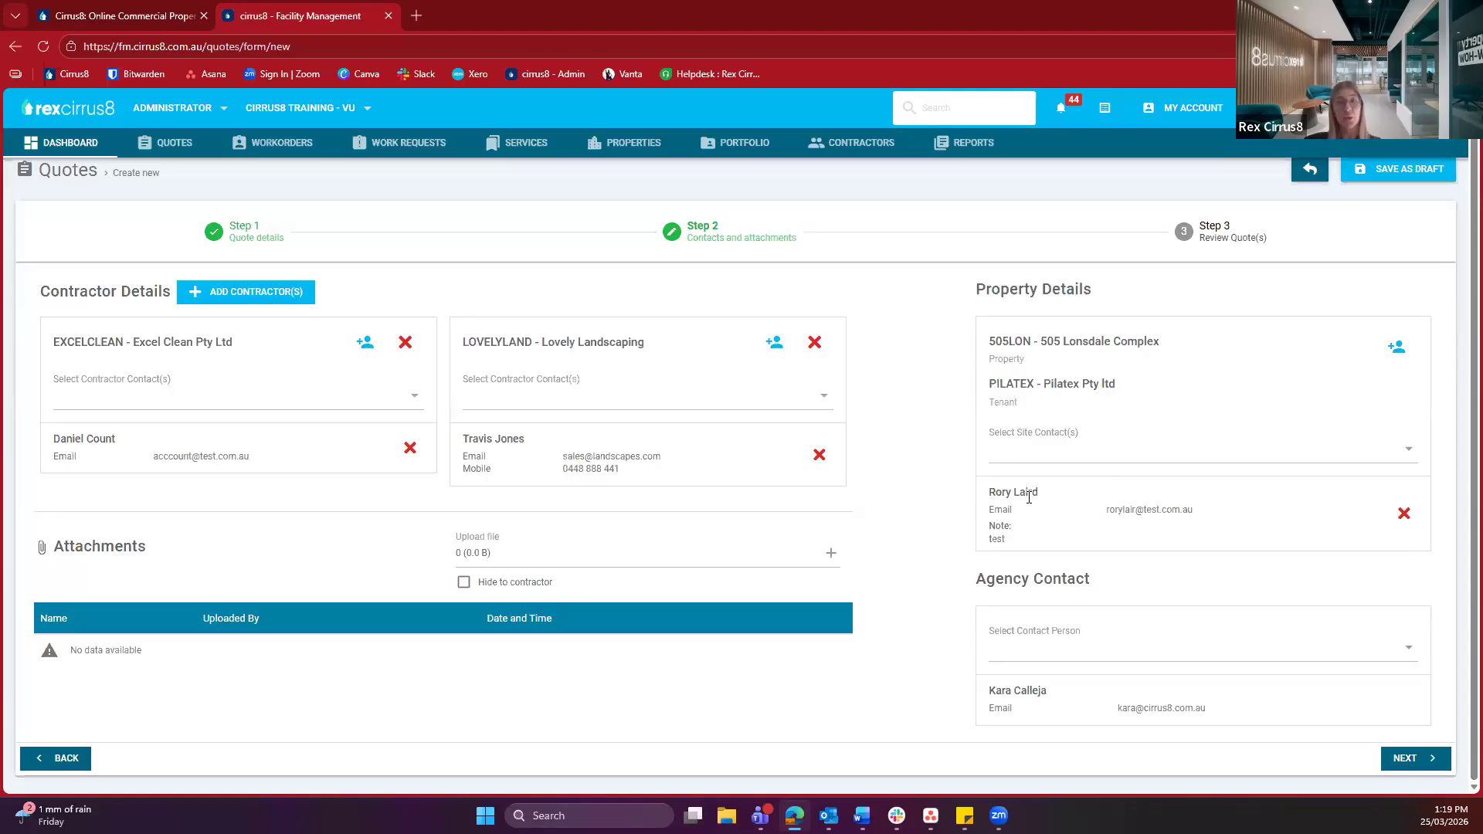
Replace the property's site contact with another tenant contact who has a mobile number listed
left_click(1399, 517)
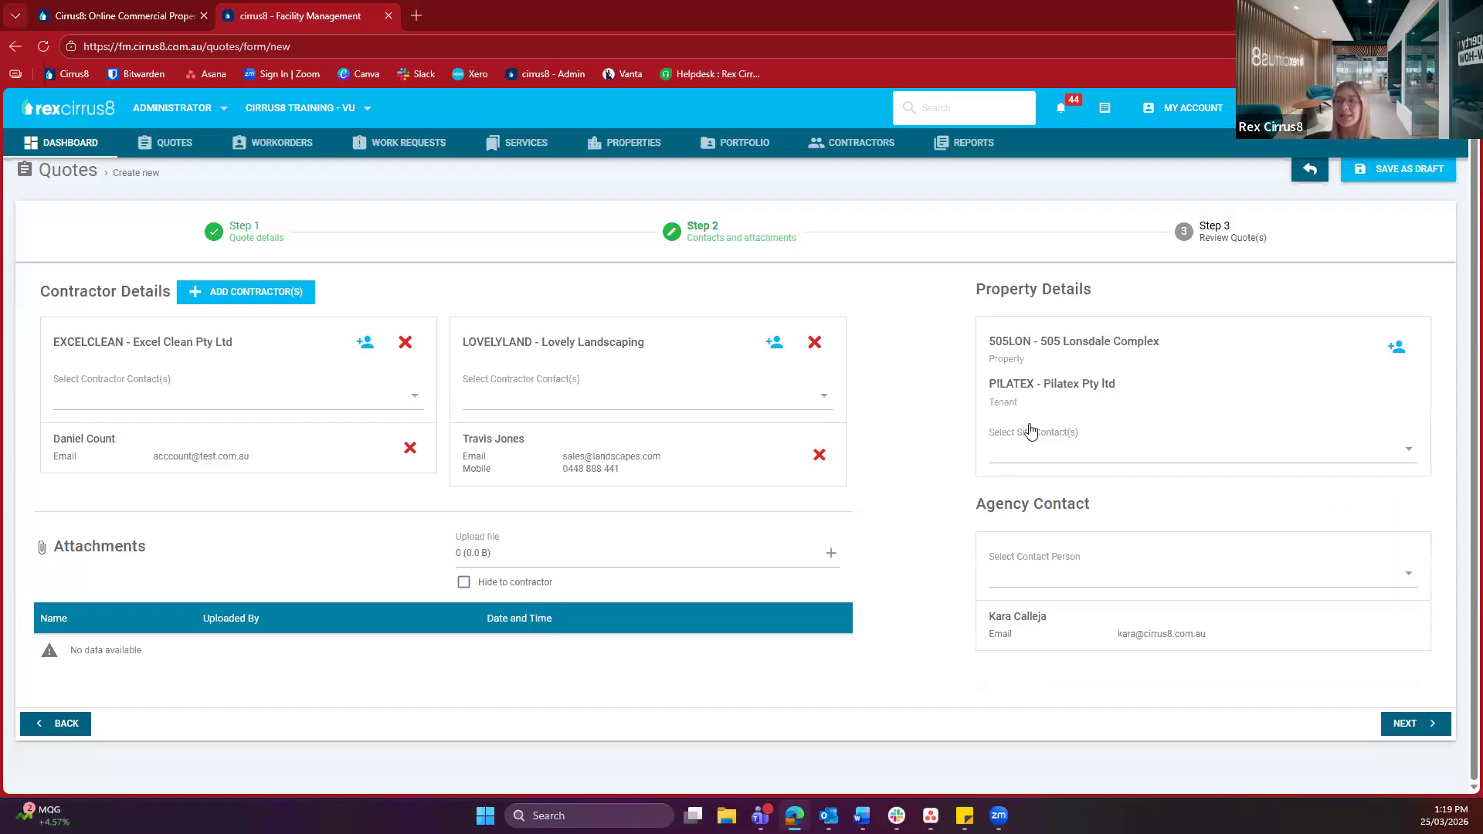
left_click(1039, 462)
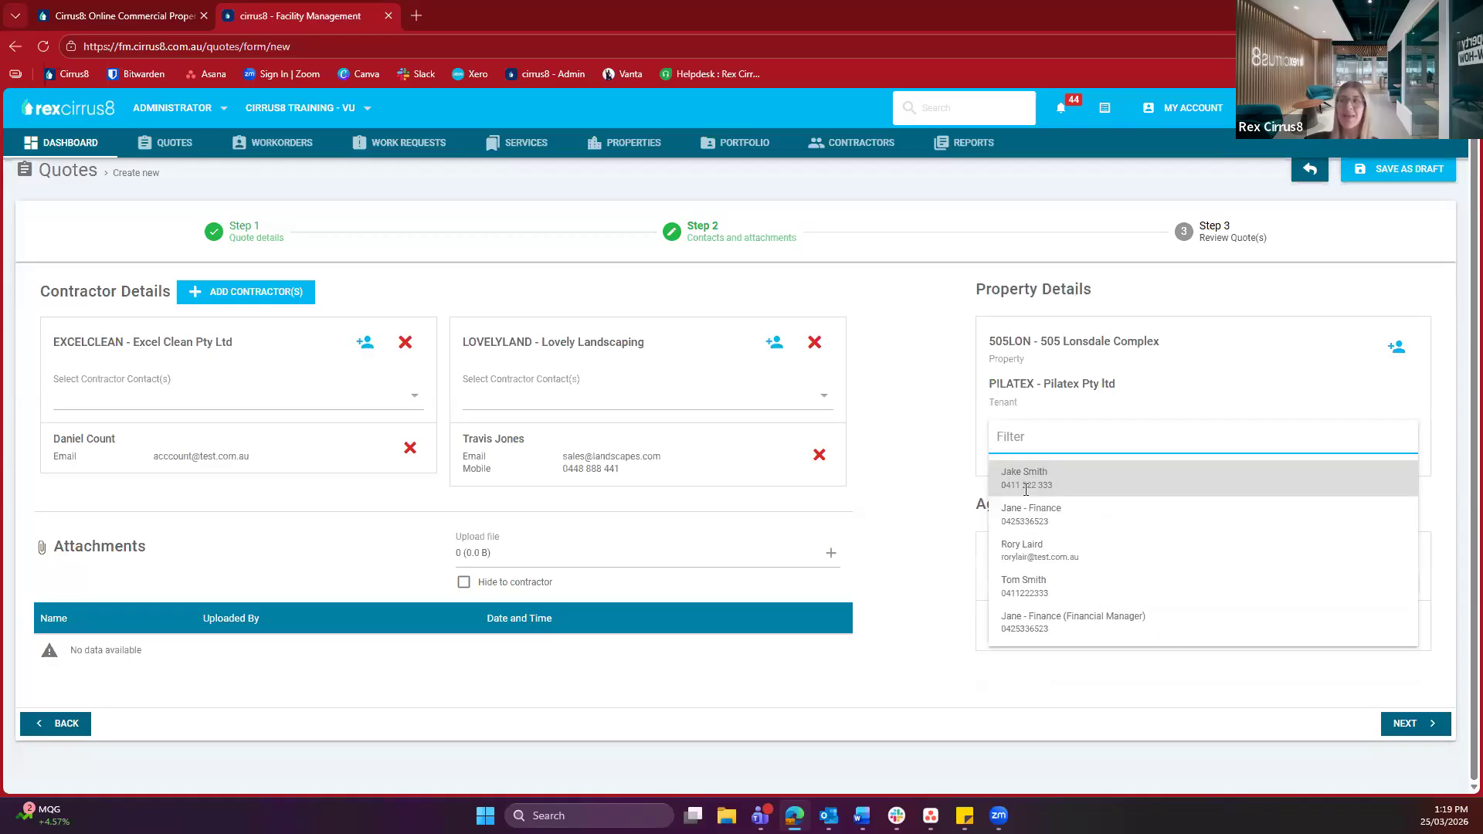
left_click(1033, 482)
left_click_drag(1001, 493, 1175, 513)
left_click(1175, 513)
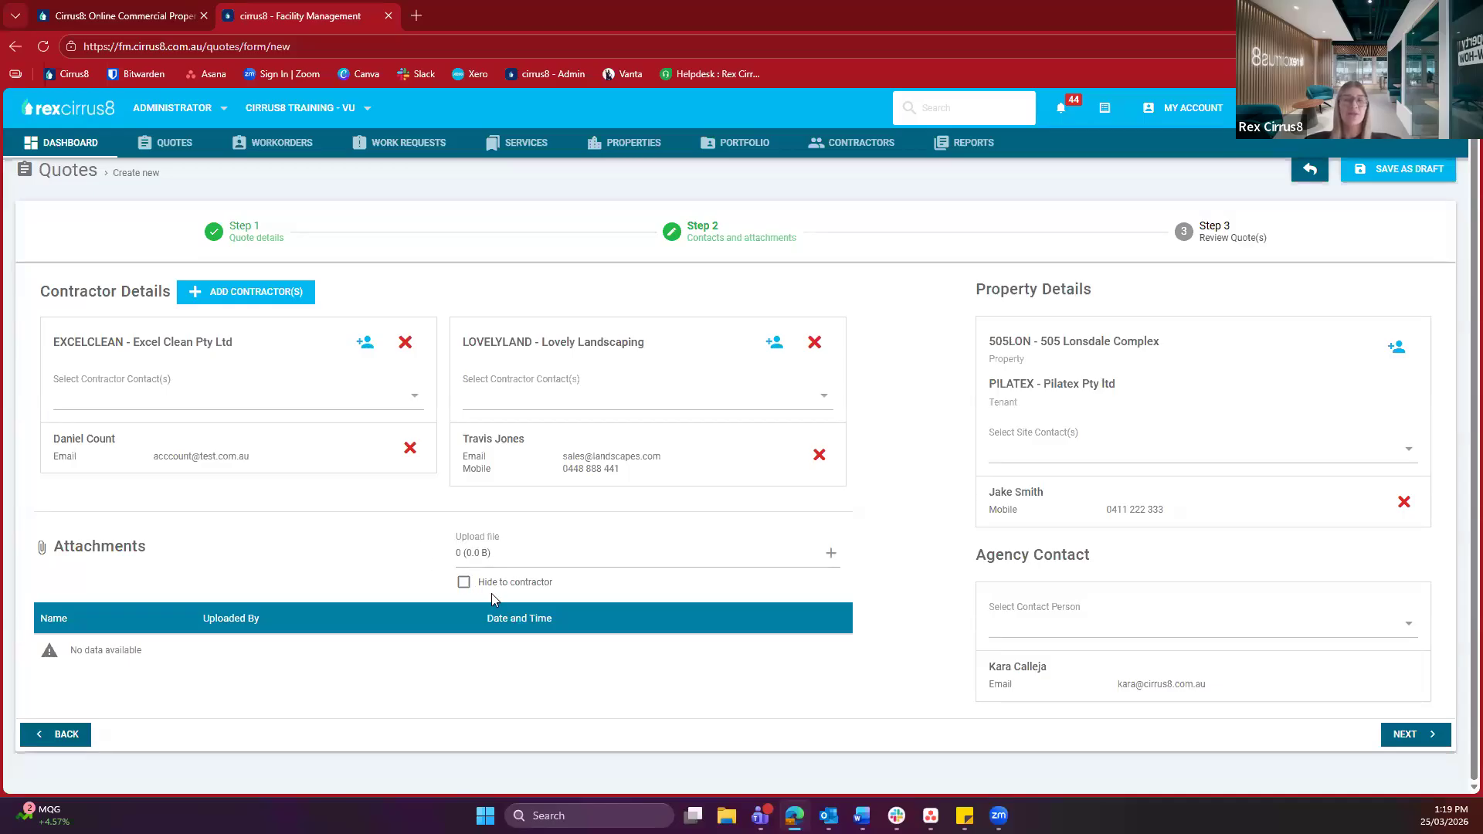
Review the attachment option and Agency Contact section, then switch the agency contact to the other staff member
left_click_drag(486, 583, 657, 585)
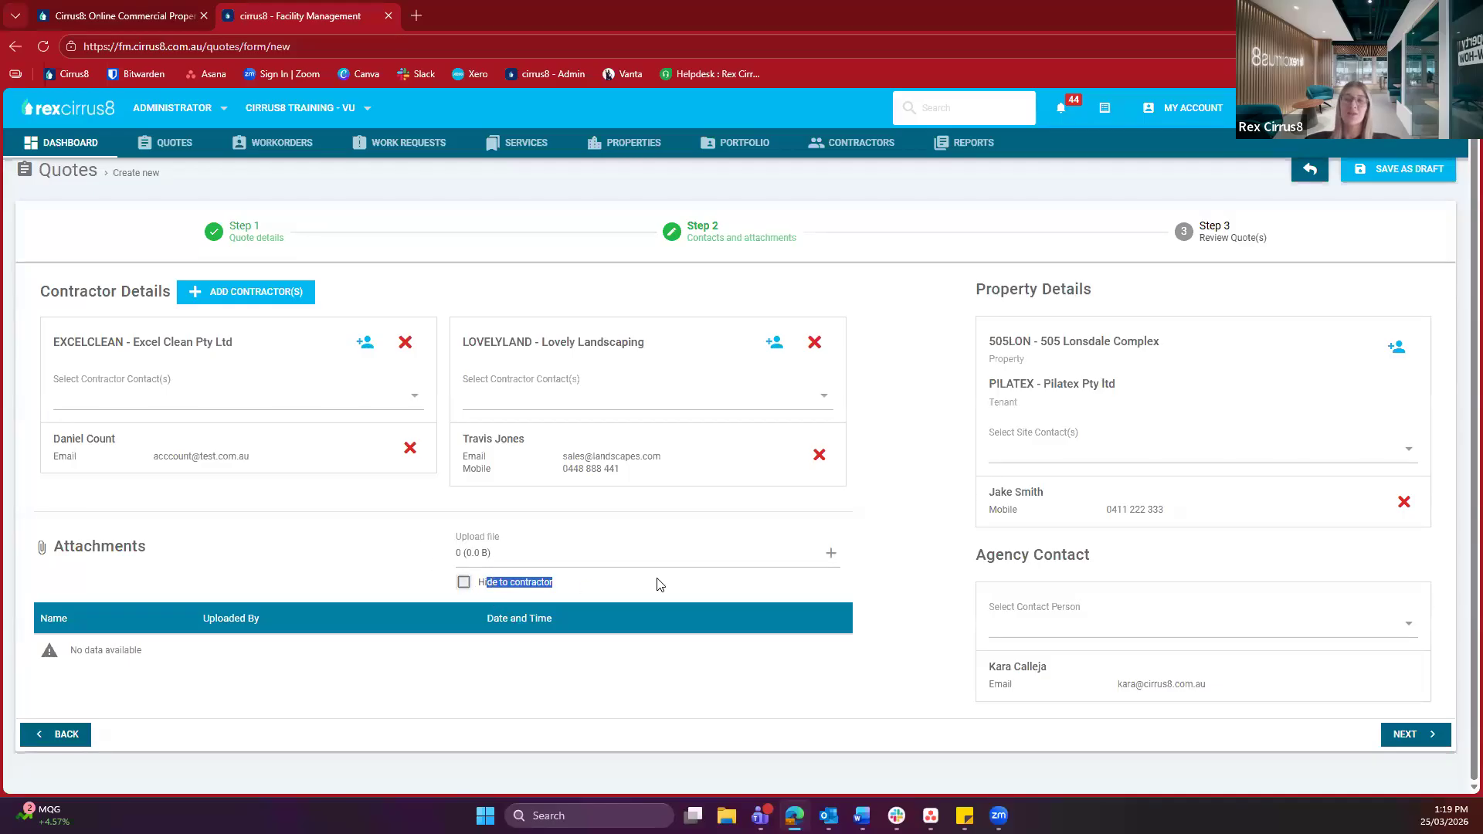
left_click(700, 570)
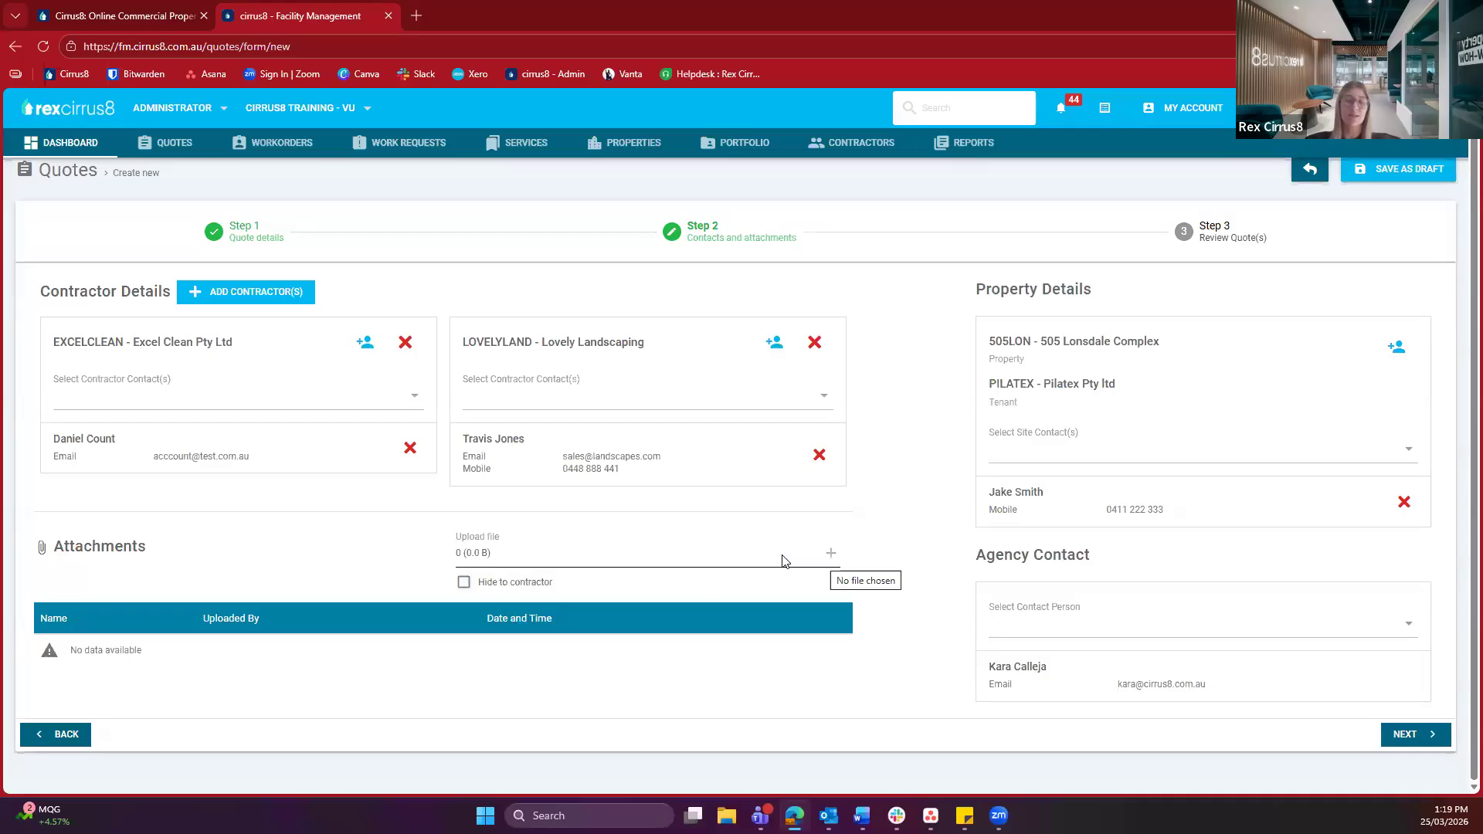
left_click_drag(975, 558, 1115, 568)
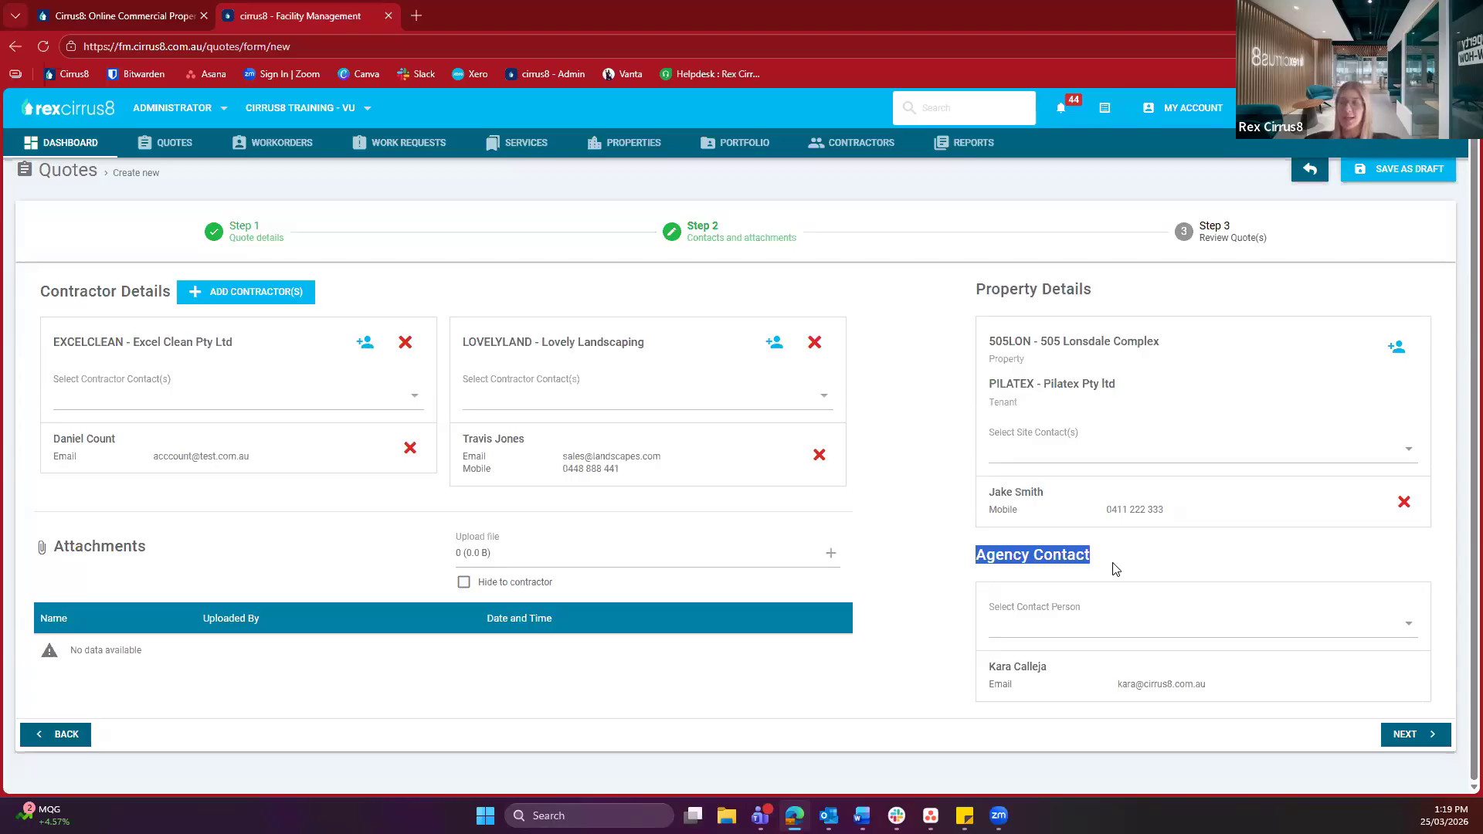
left_click_drag(988, 669, 1056, 677)
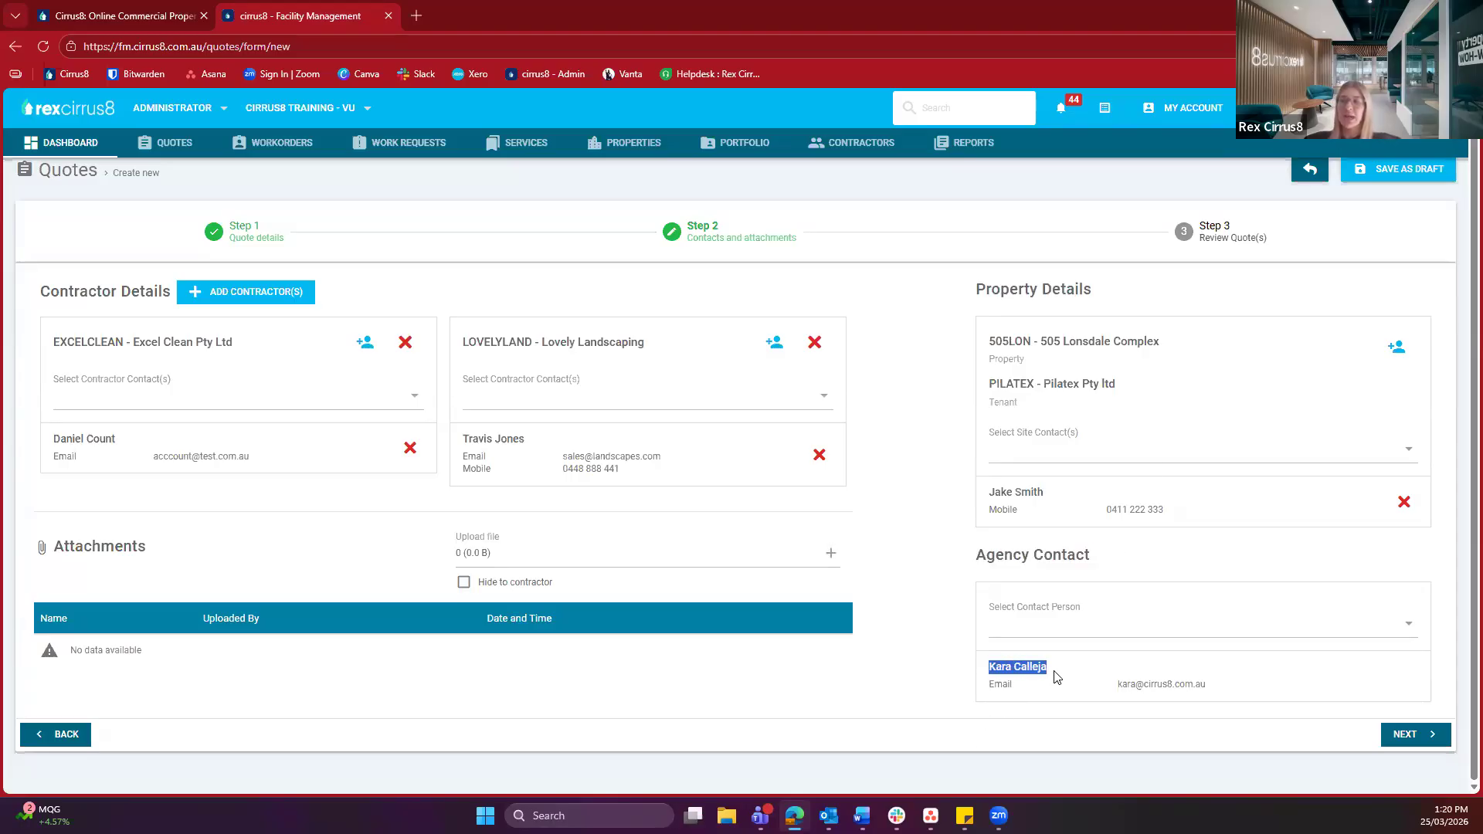
left_click(1042, 689)
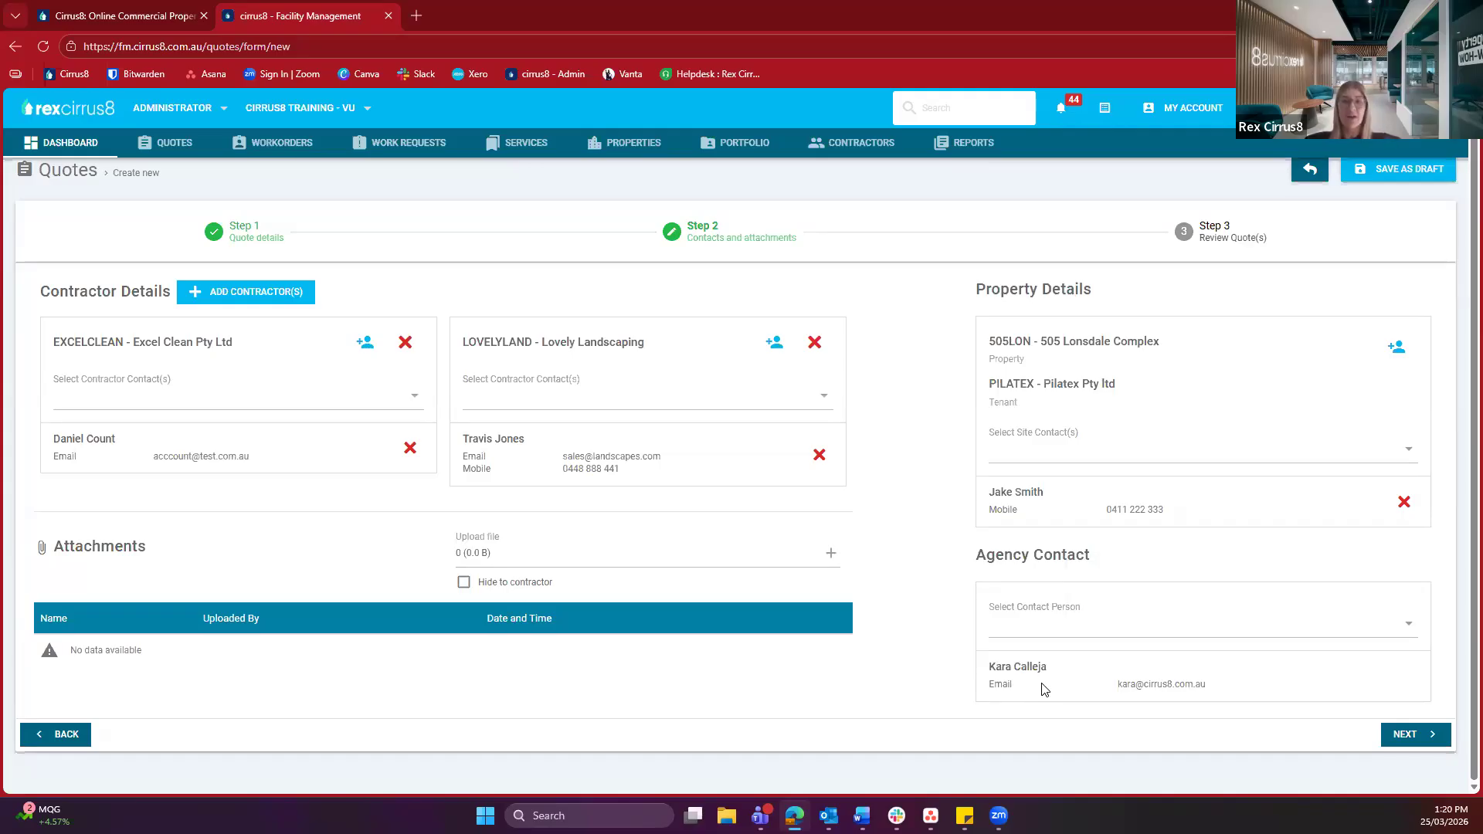
left_click(1016, 621)
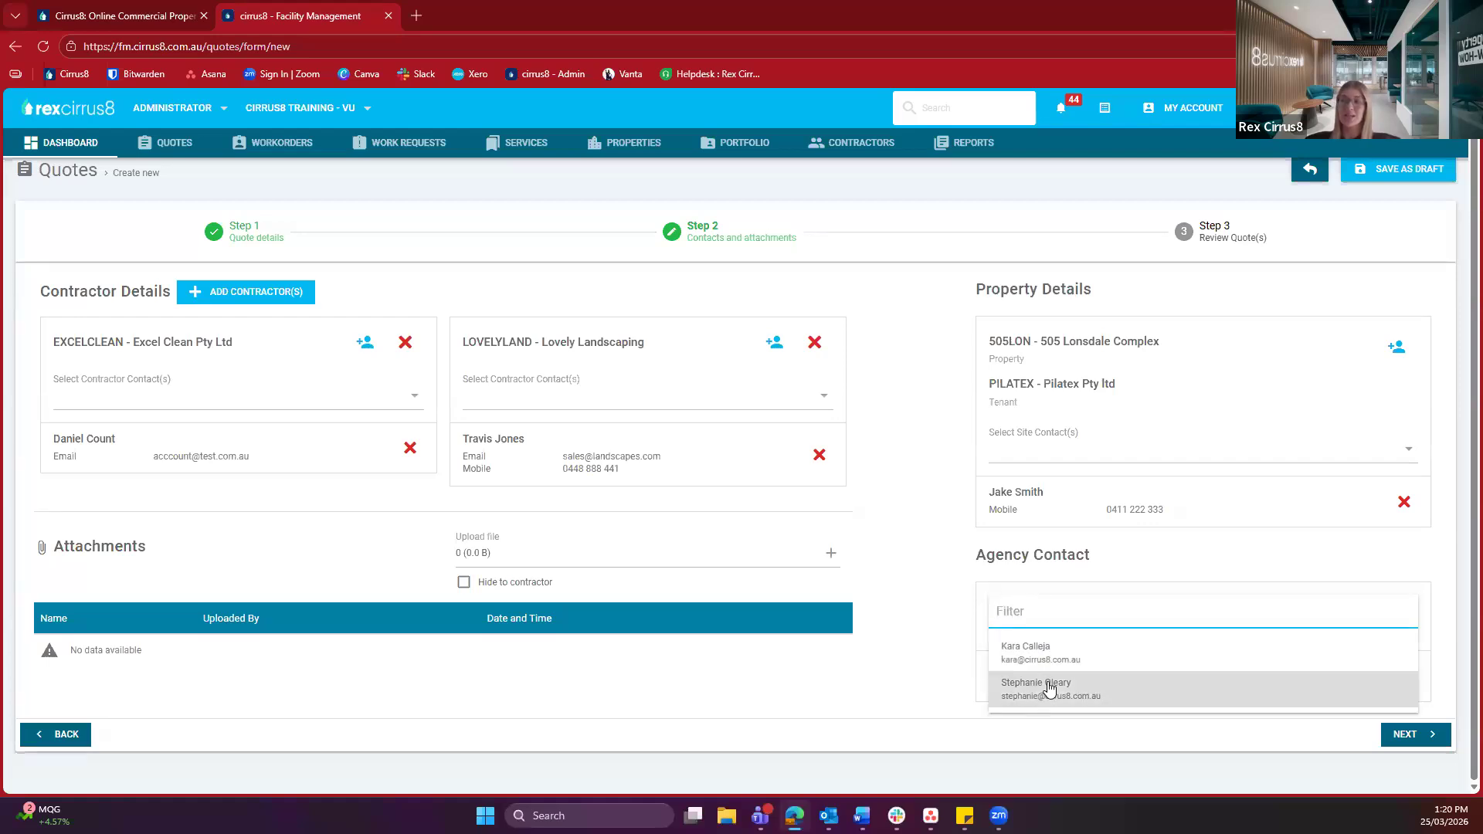
left_click(1049, 689)
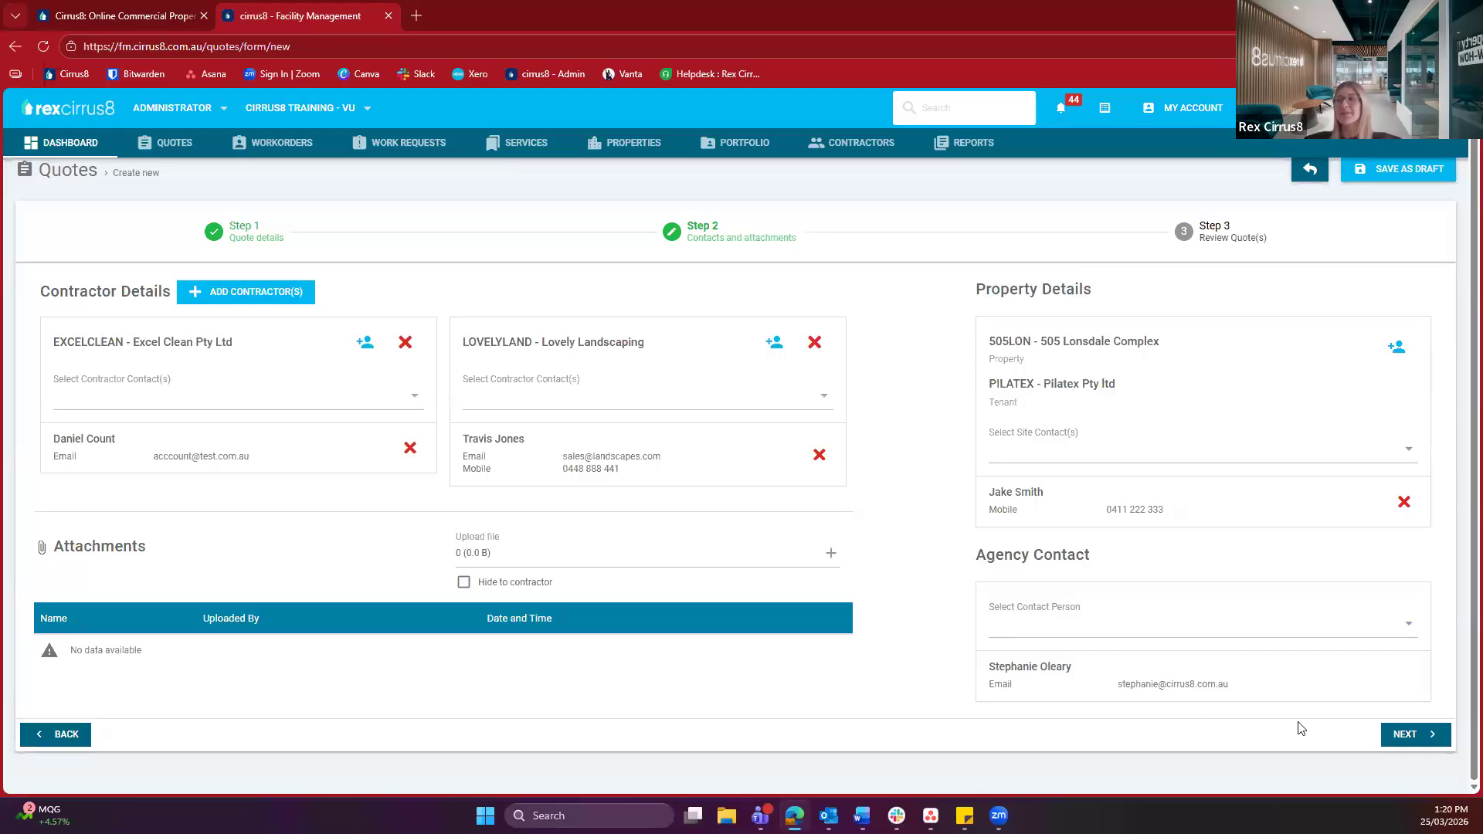
Advance to Step 3 Review Quote(s) and check the paid-by and account code values
left_click(1436, 744)
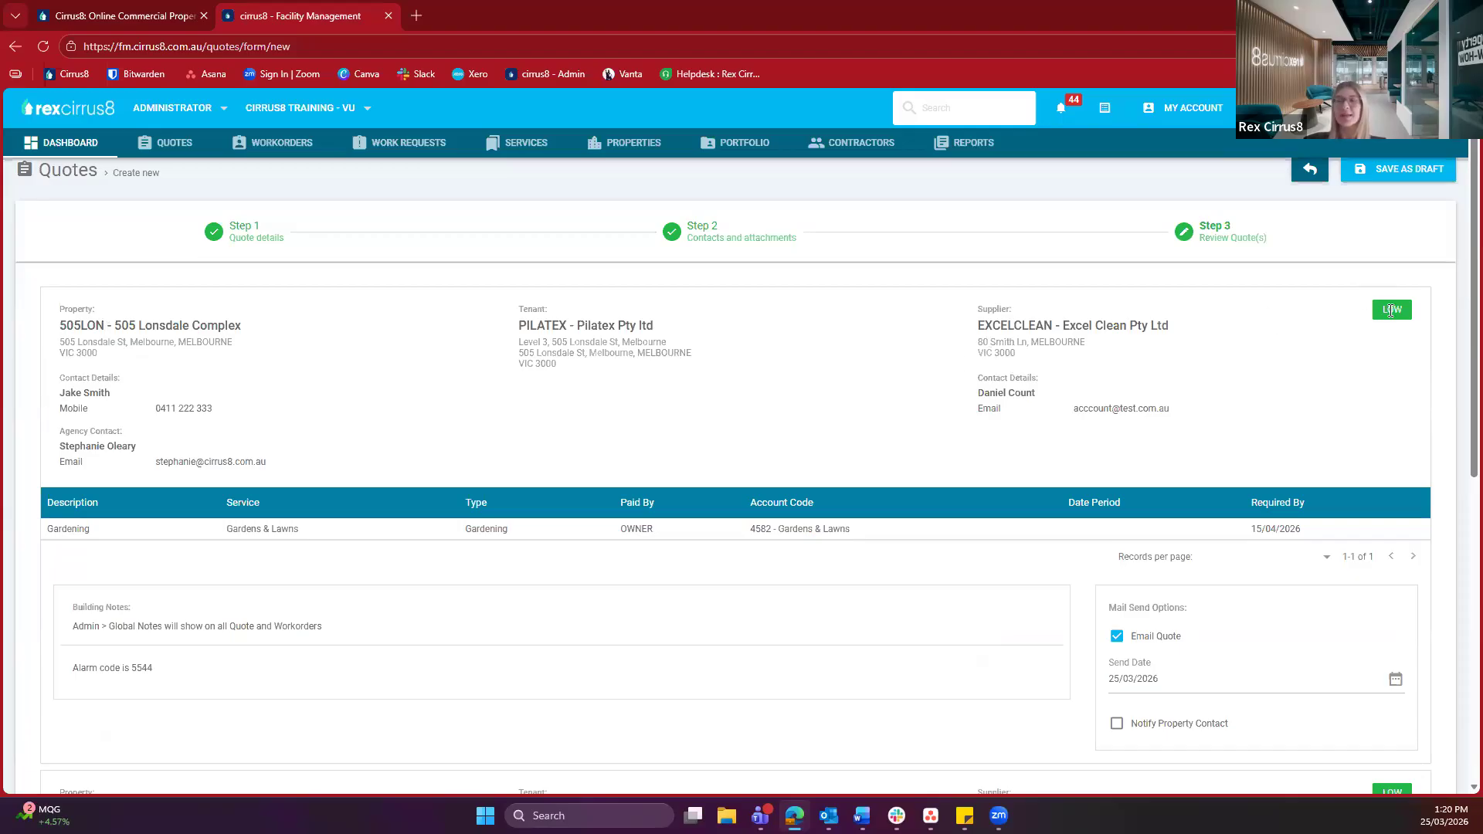
left_click_drag(519, 541, 918, 538)
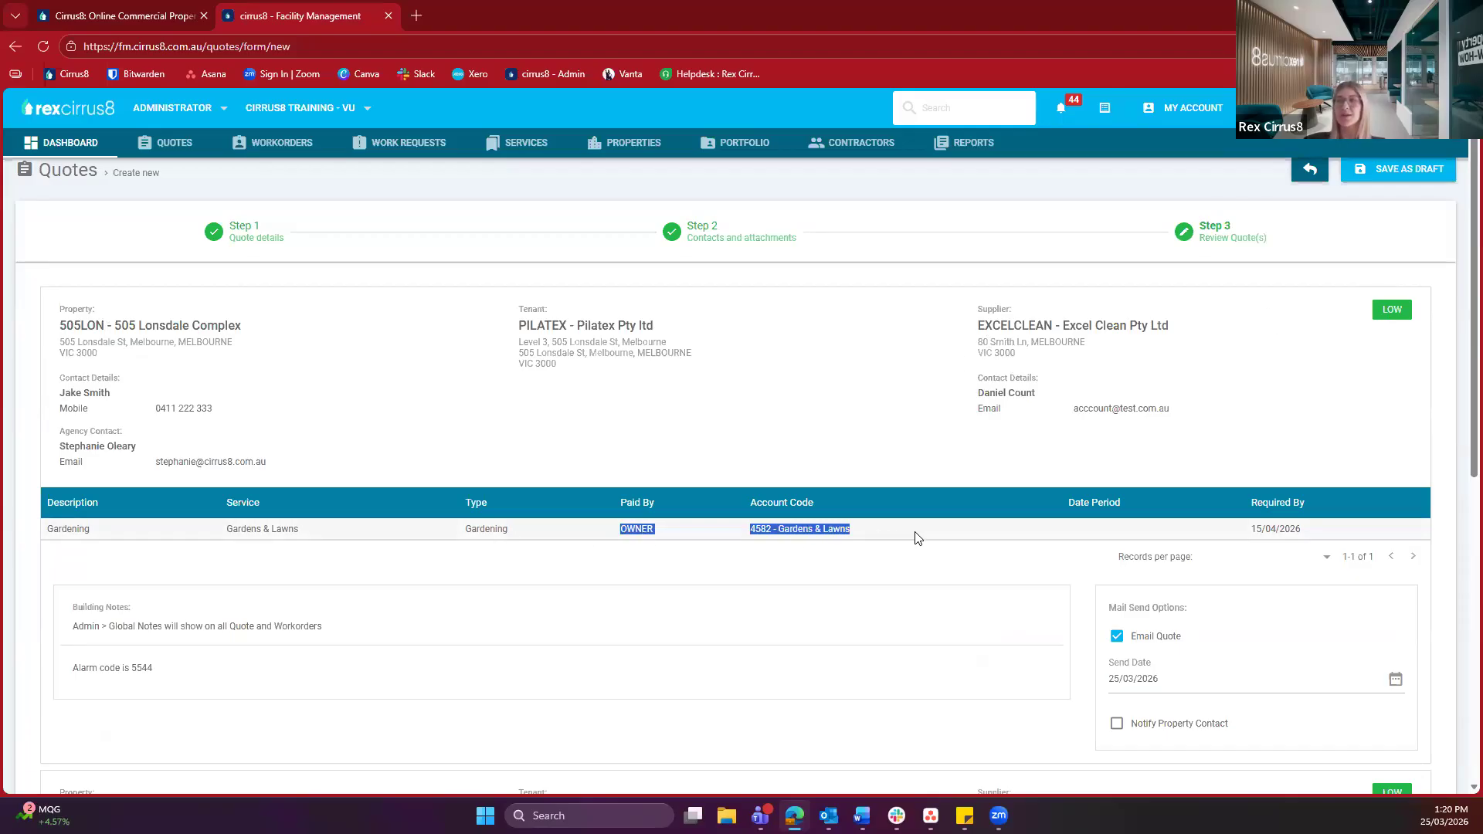
left_click(703, 561)
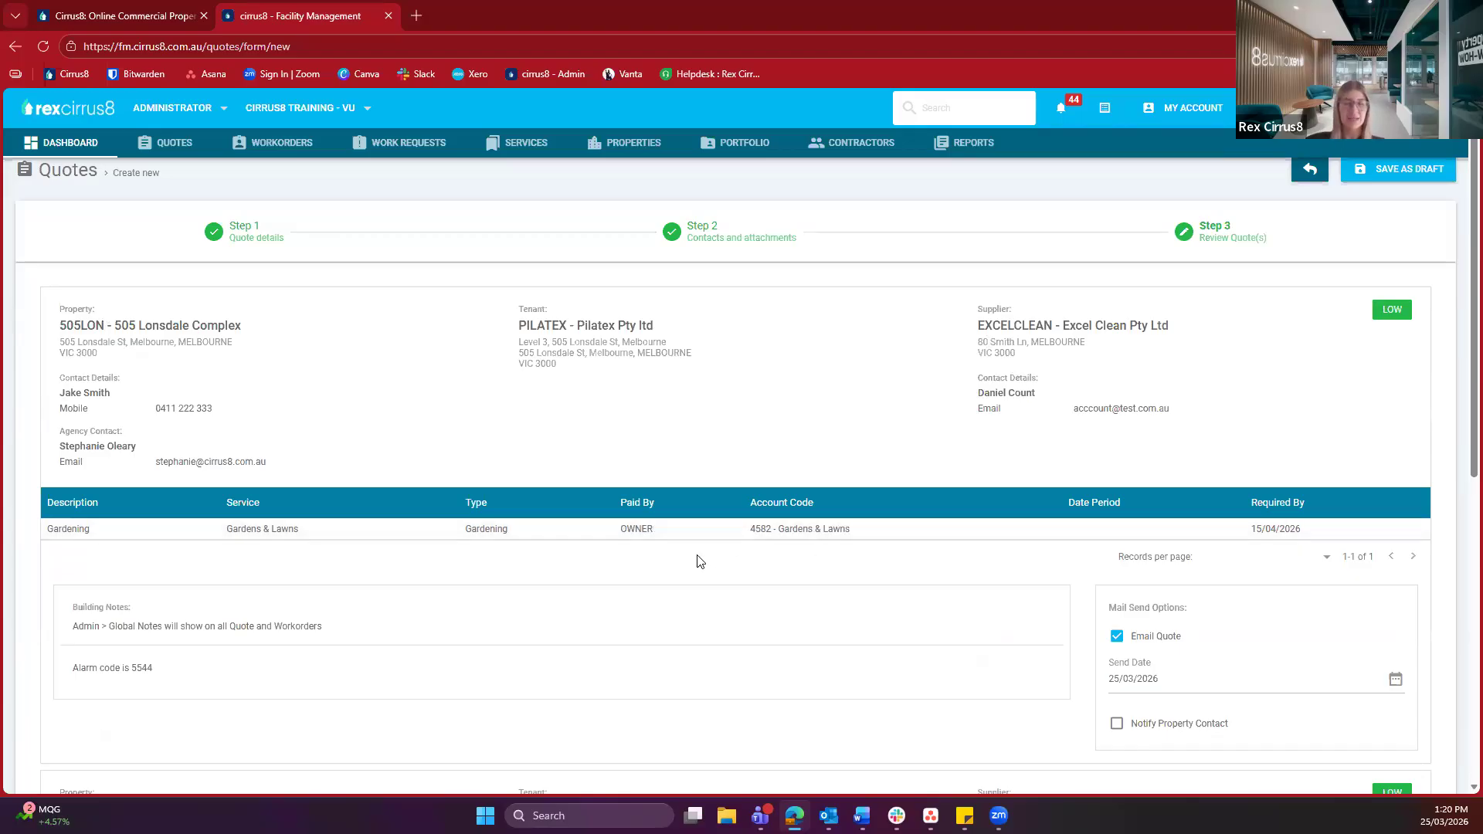
scroll(700, 562, "down", 1)
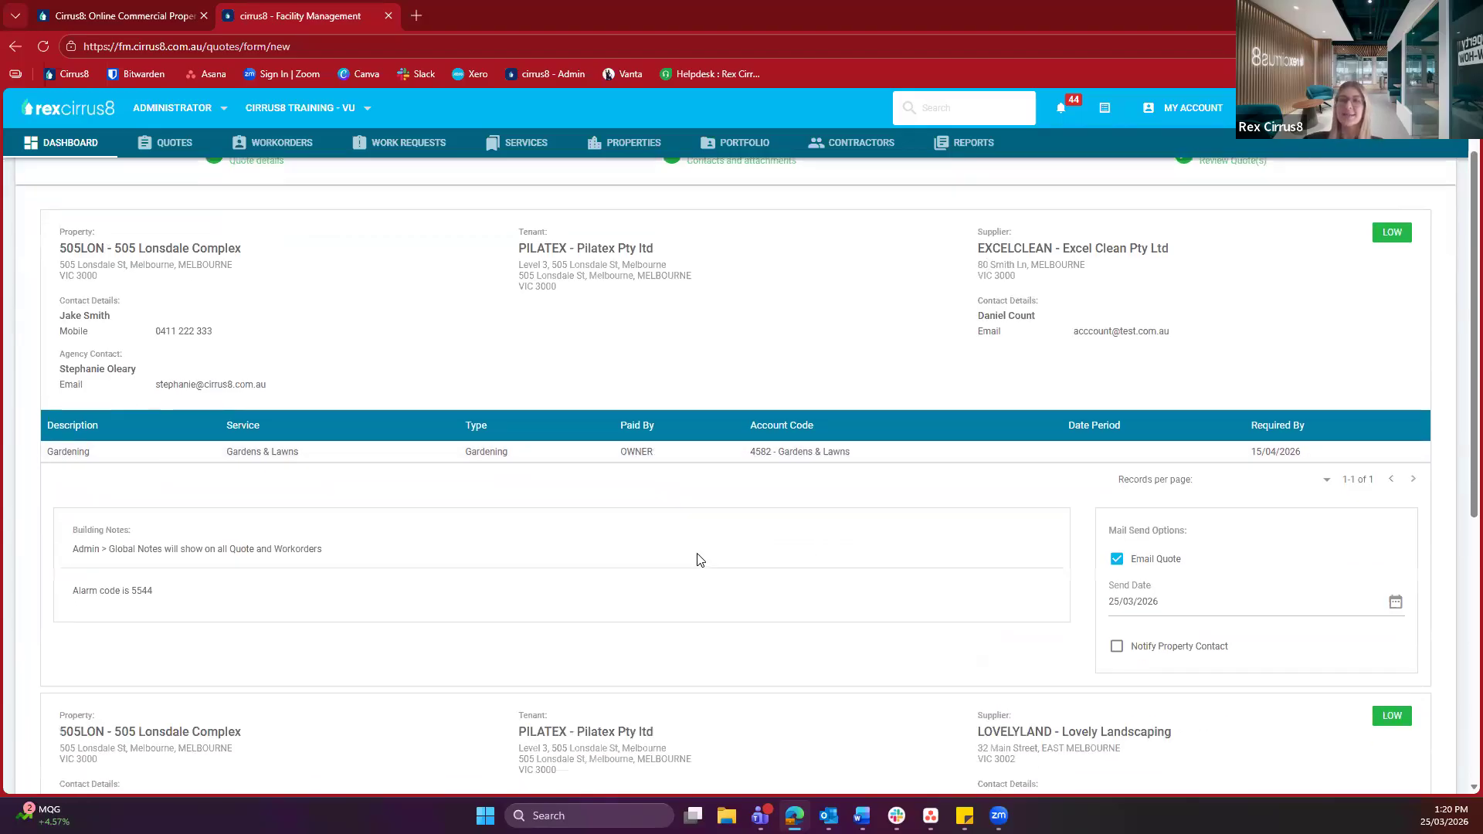
Scroll through the Excel Clean and Lovely Landscaping Gardening quote summaries, checking each supplier name
left_click_drag(1000, 248, 1139, 249)
scroll(888, 364, "down", 1)
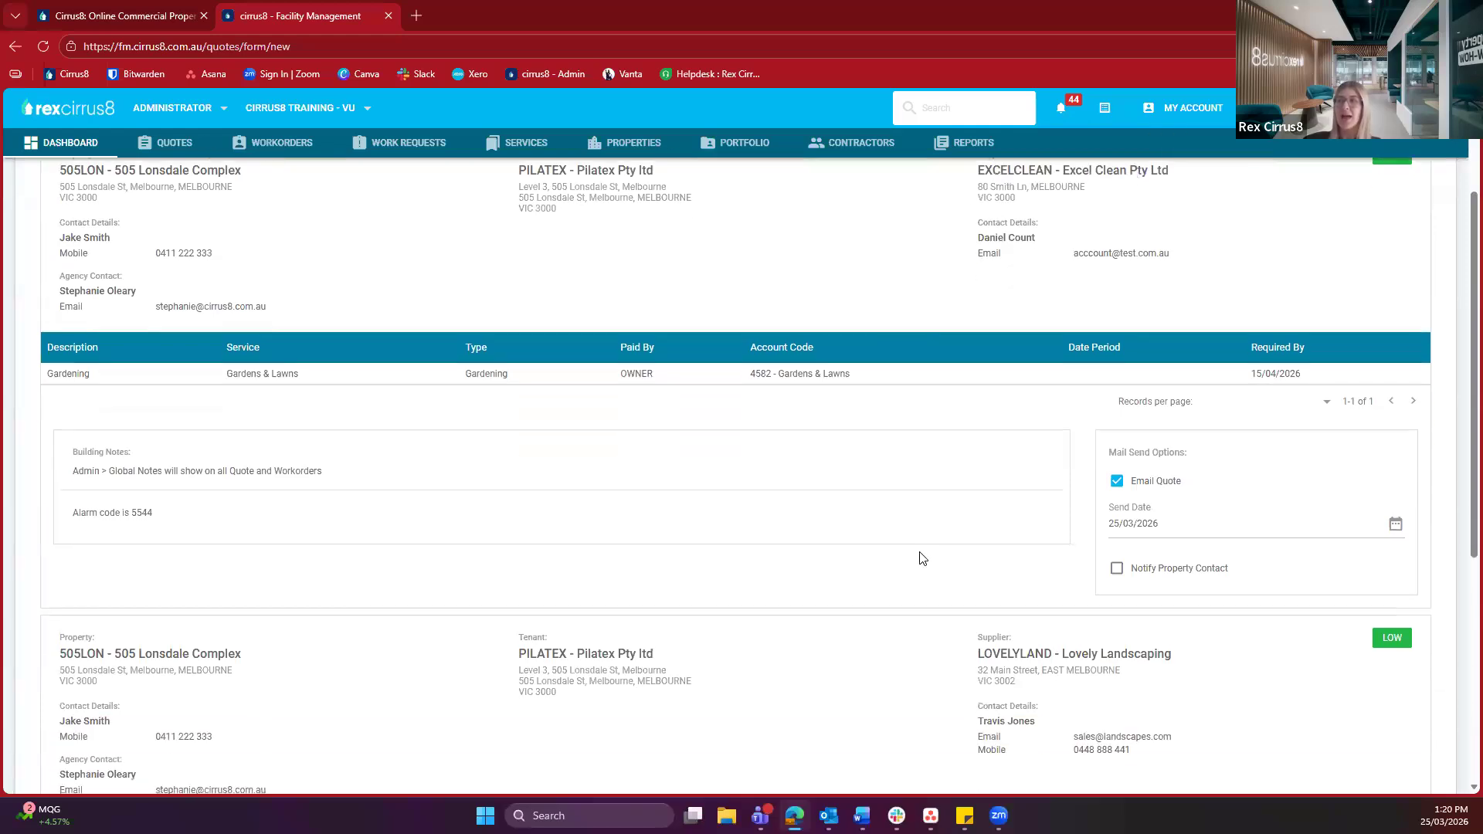
scroll(896, 579, "down", 2)
left_click_drag(1165, 492, 976, 501)
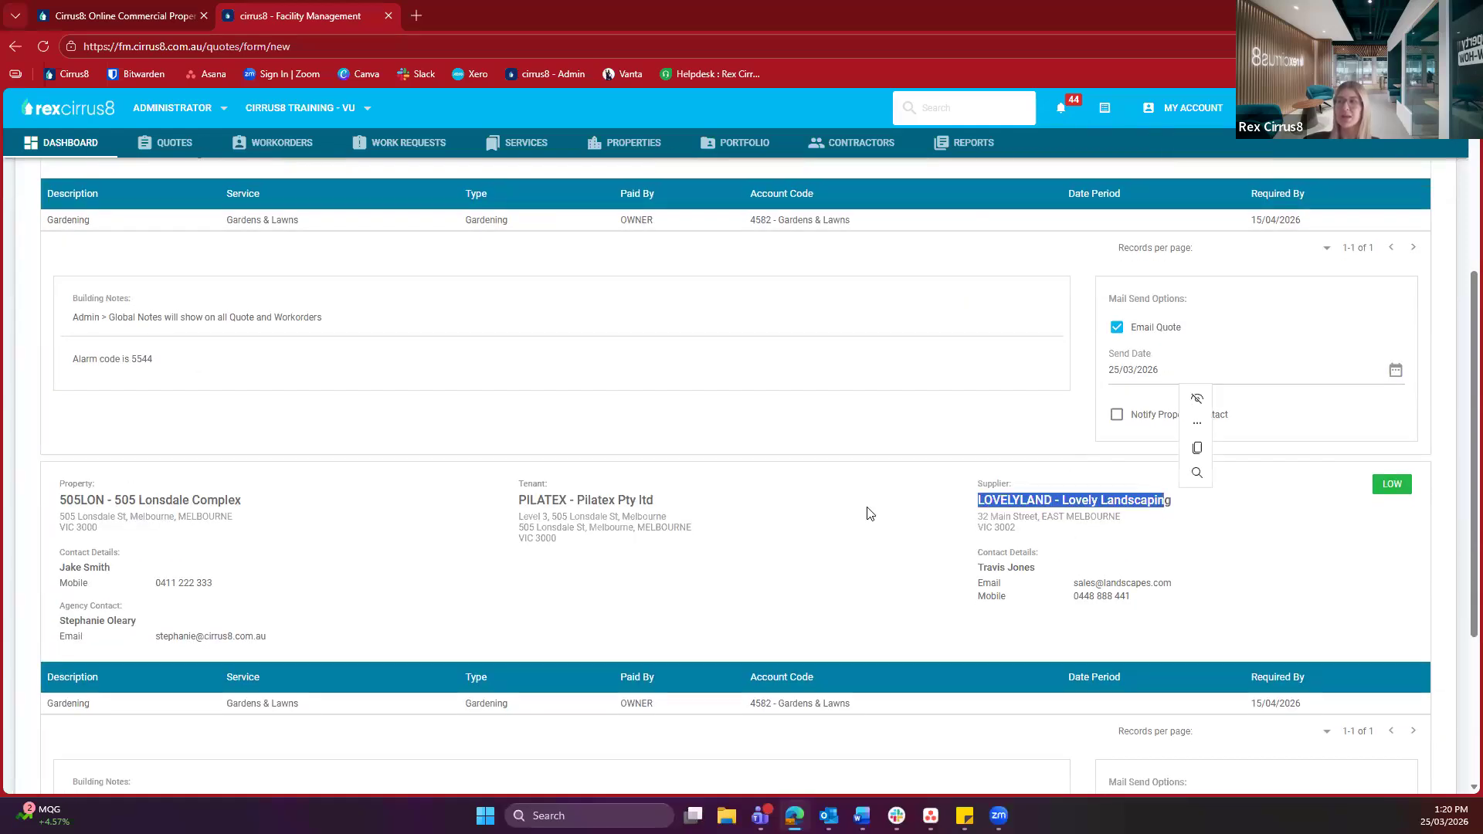
scroll(857, 506, "down", 2)
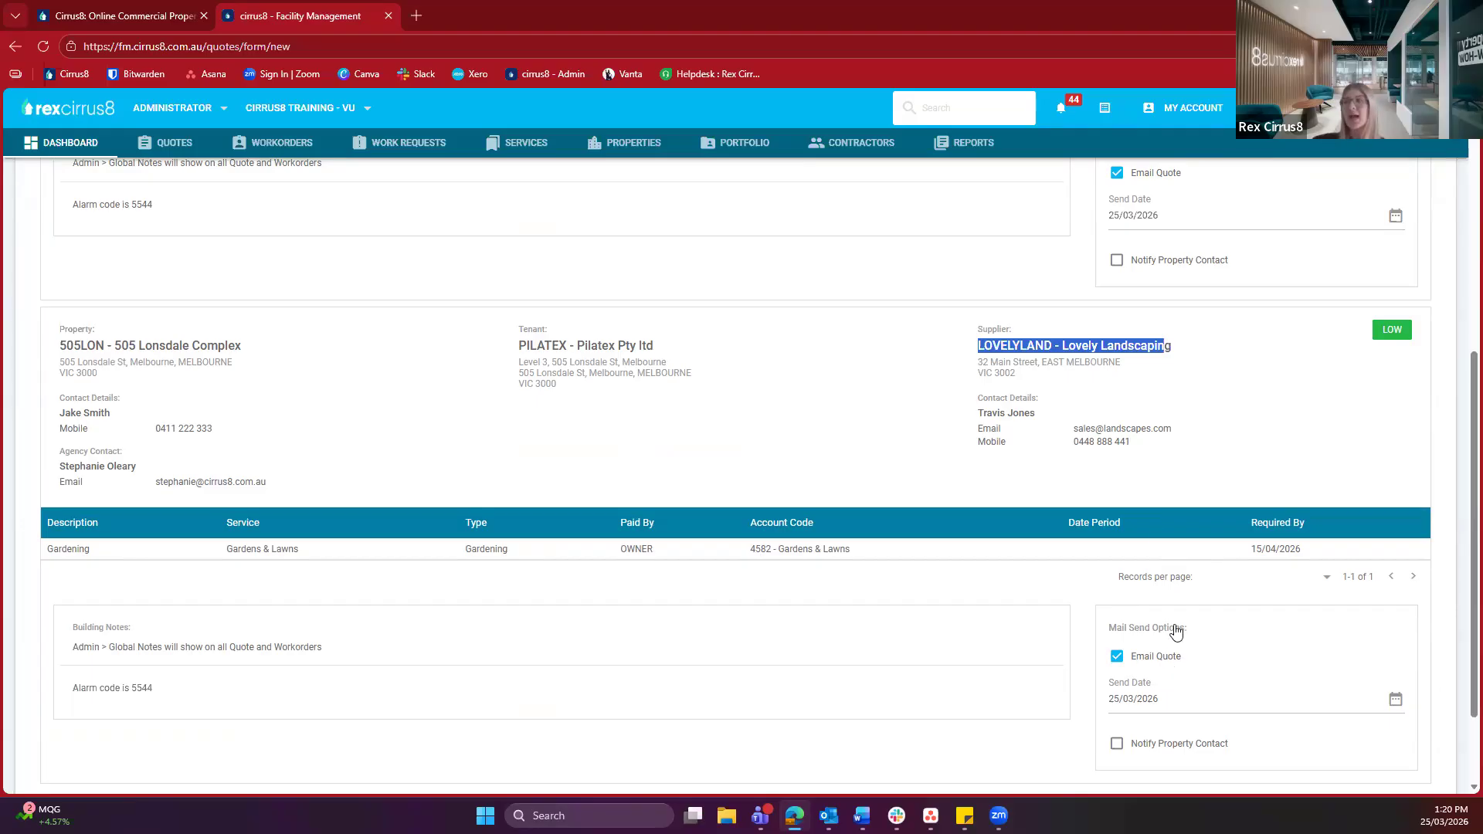
Keep the 25/03/2026 send date and tick Notify Property Contact on both Gardening quotes
left_click_drag(1158, 699, 1096, 704)
left_click(1097, 704)
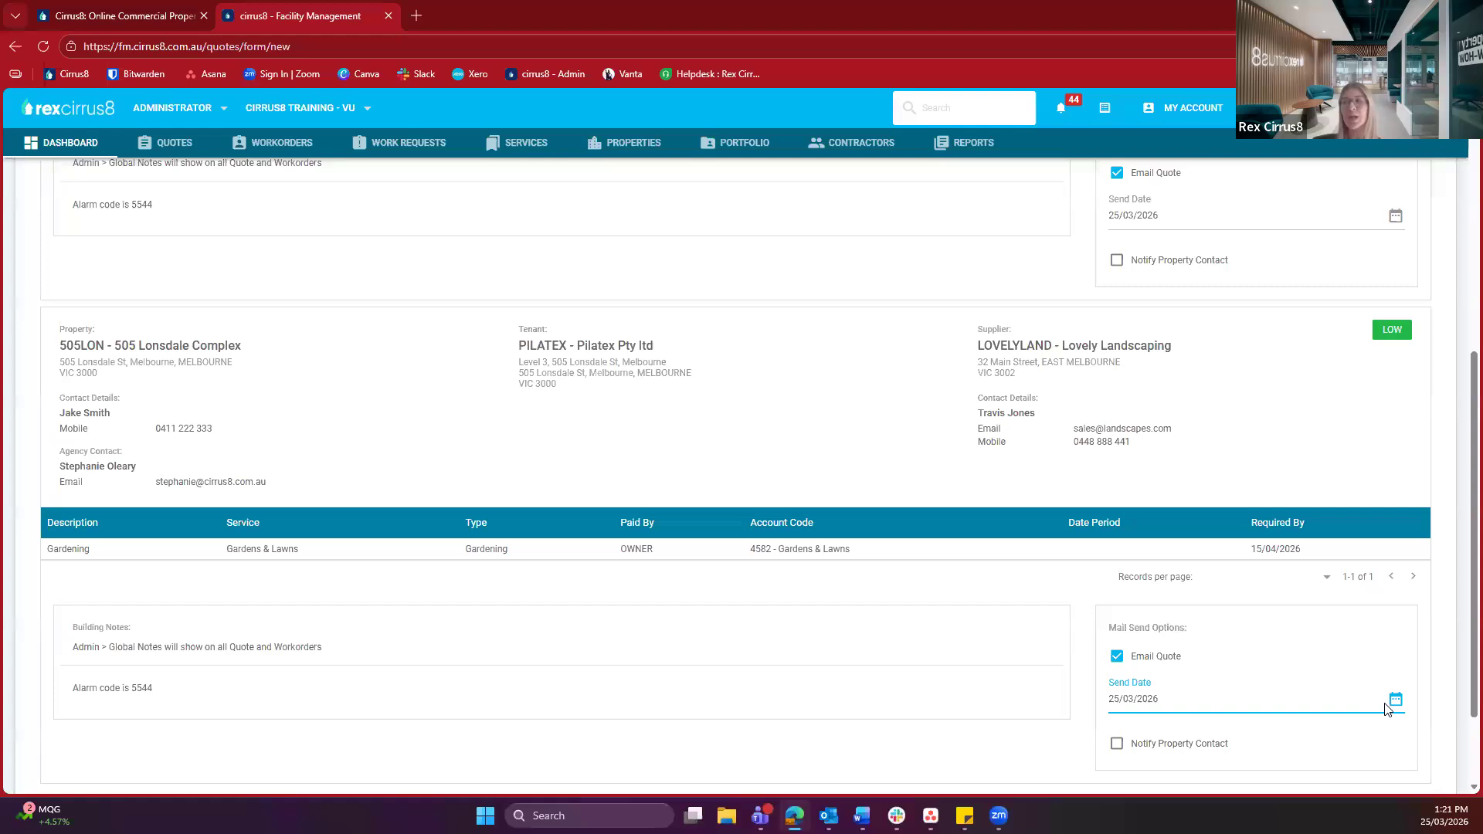
left_click(946, 674)
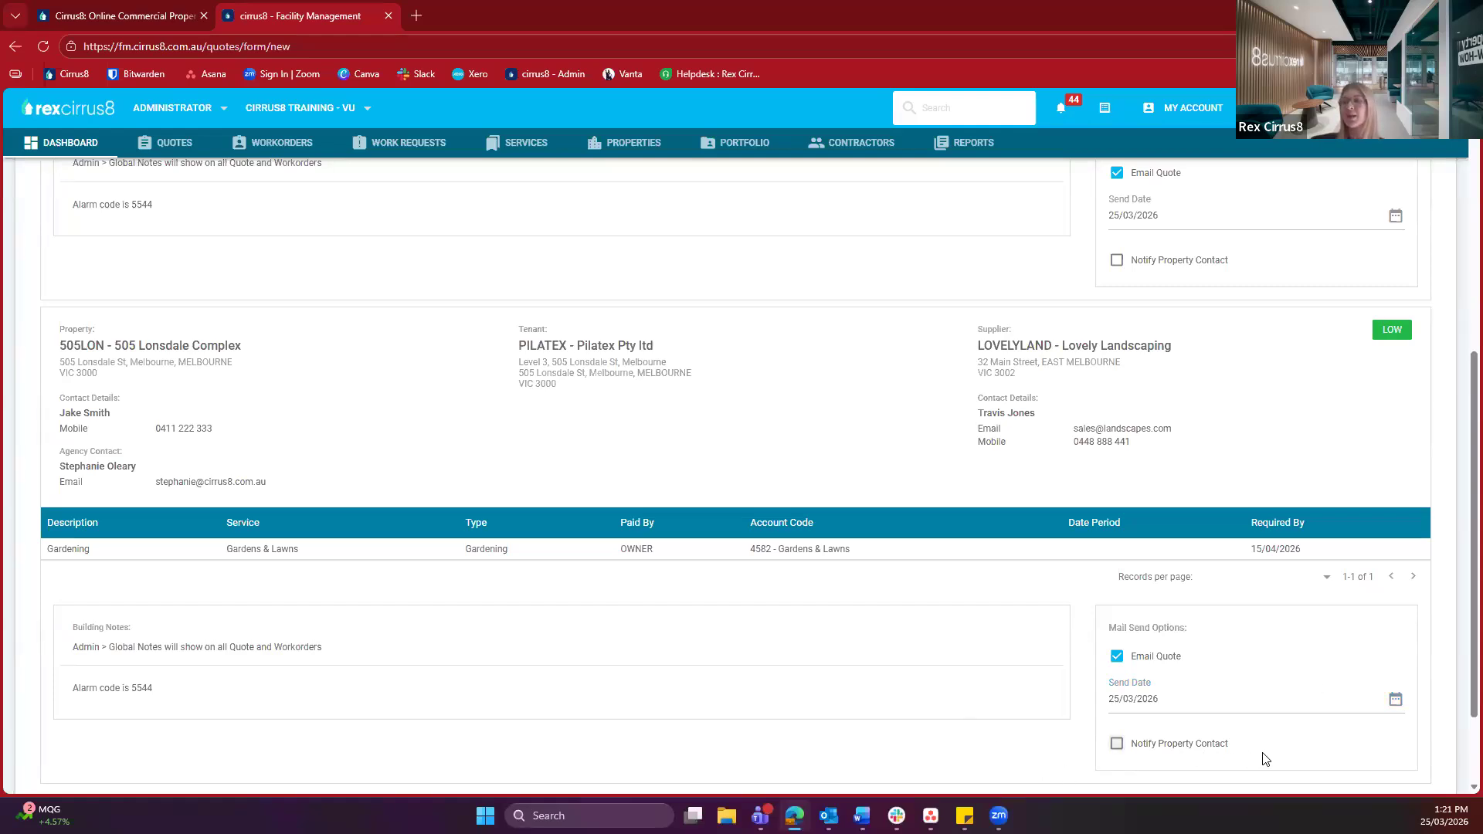
left_click(1207, 749)
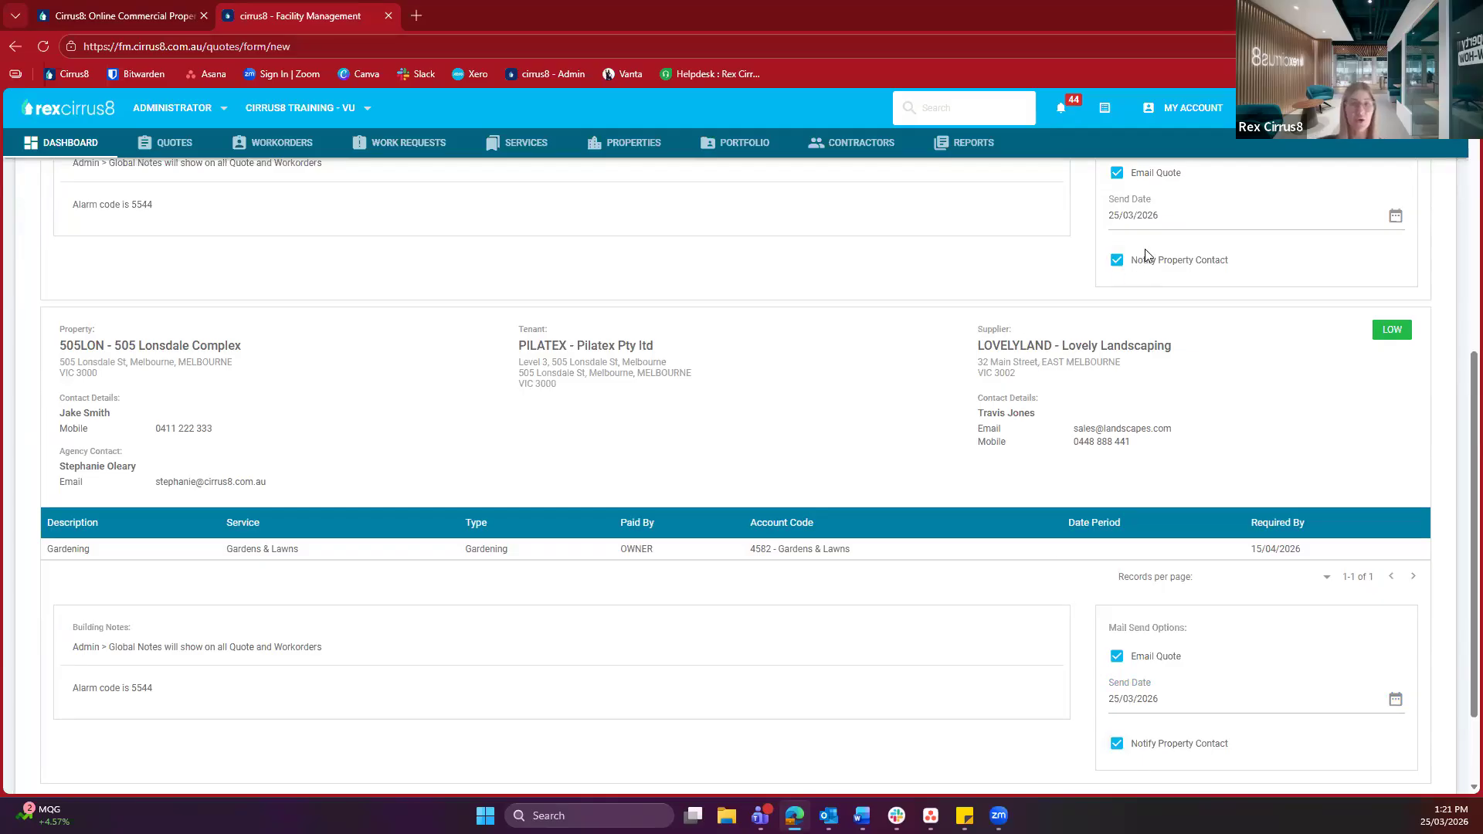
scroll(1019, 274, "down", 2)
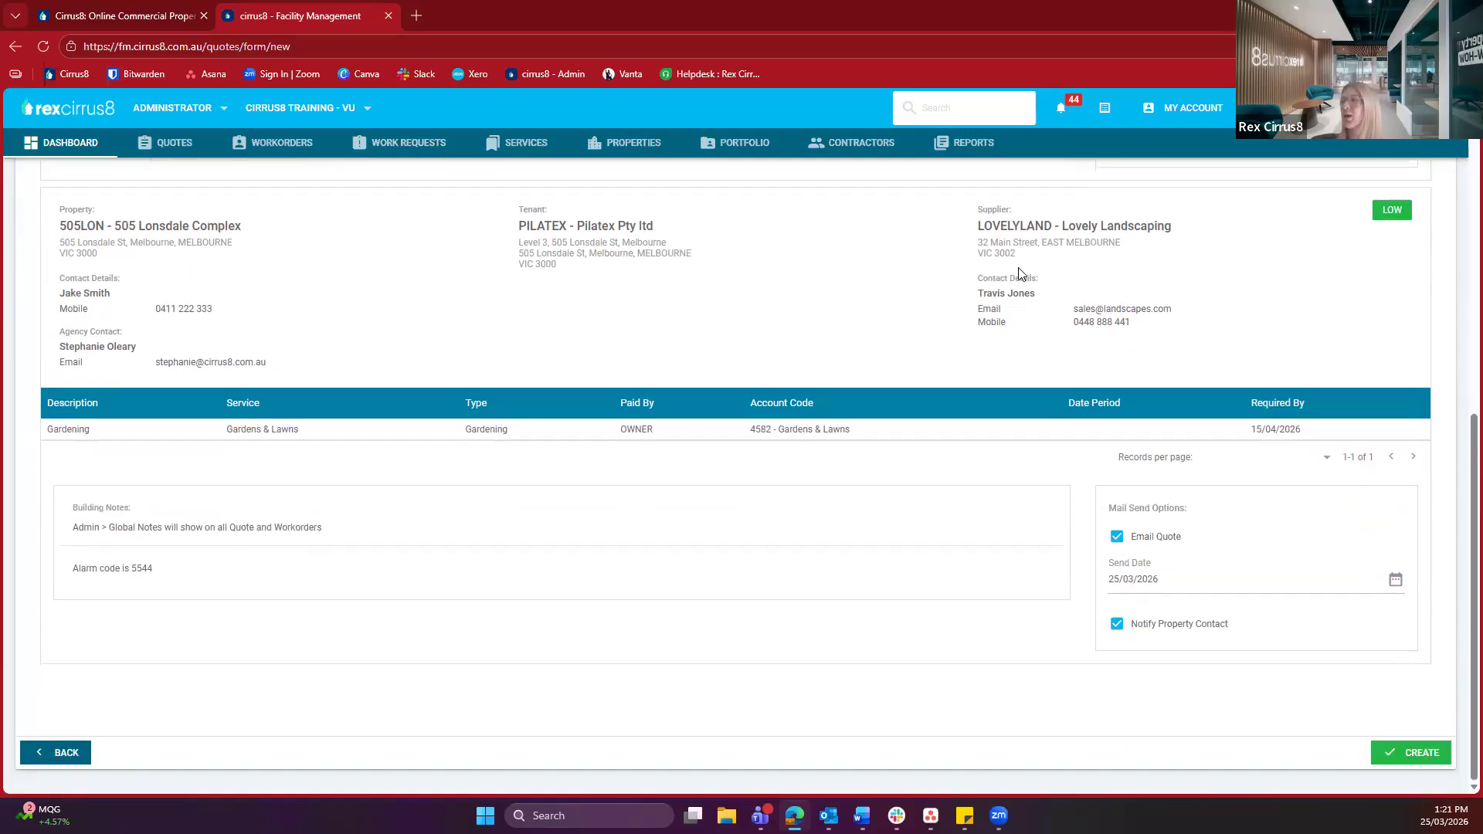
Create quotes 000077 and 000078, then sort the Quotes list by Priority
left_click(1416, 757)
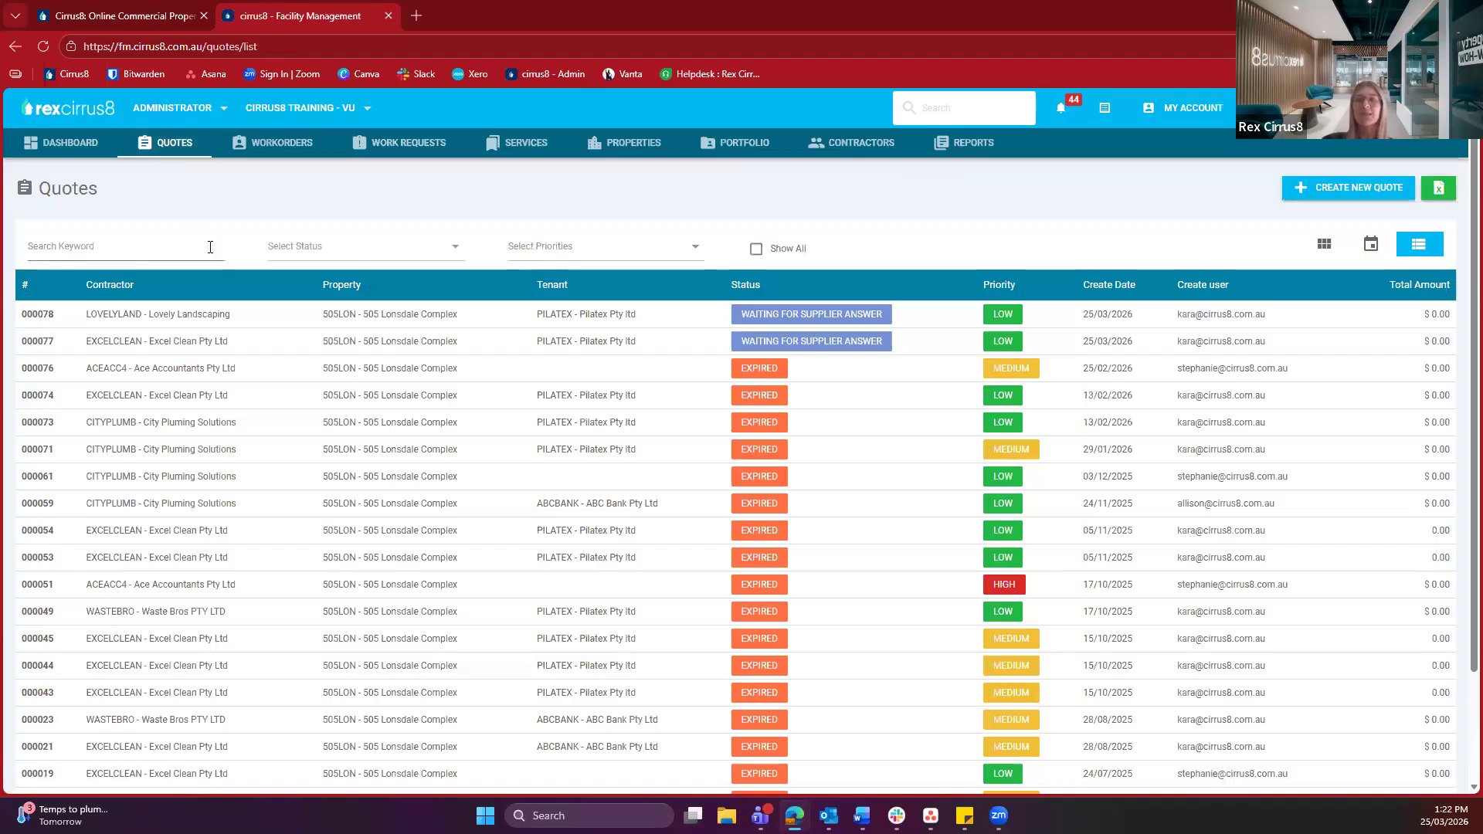
scroll(487, 395, "down", 1)
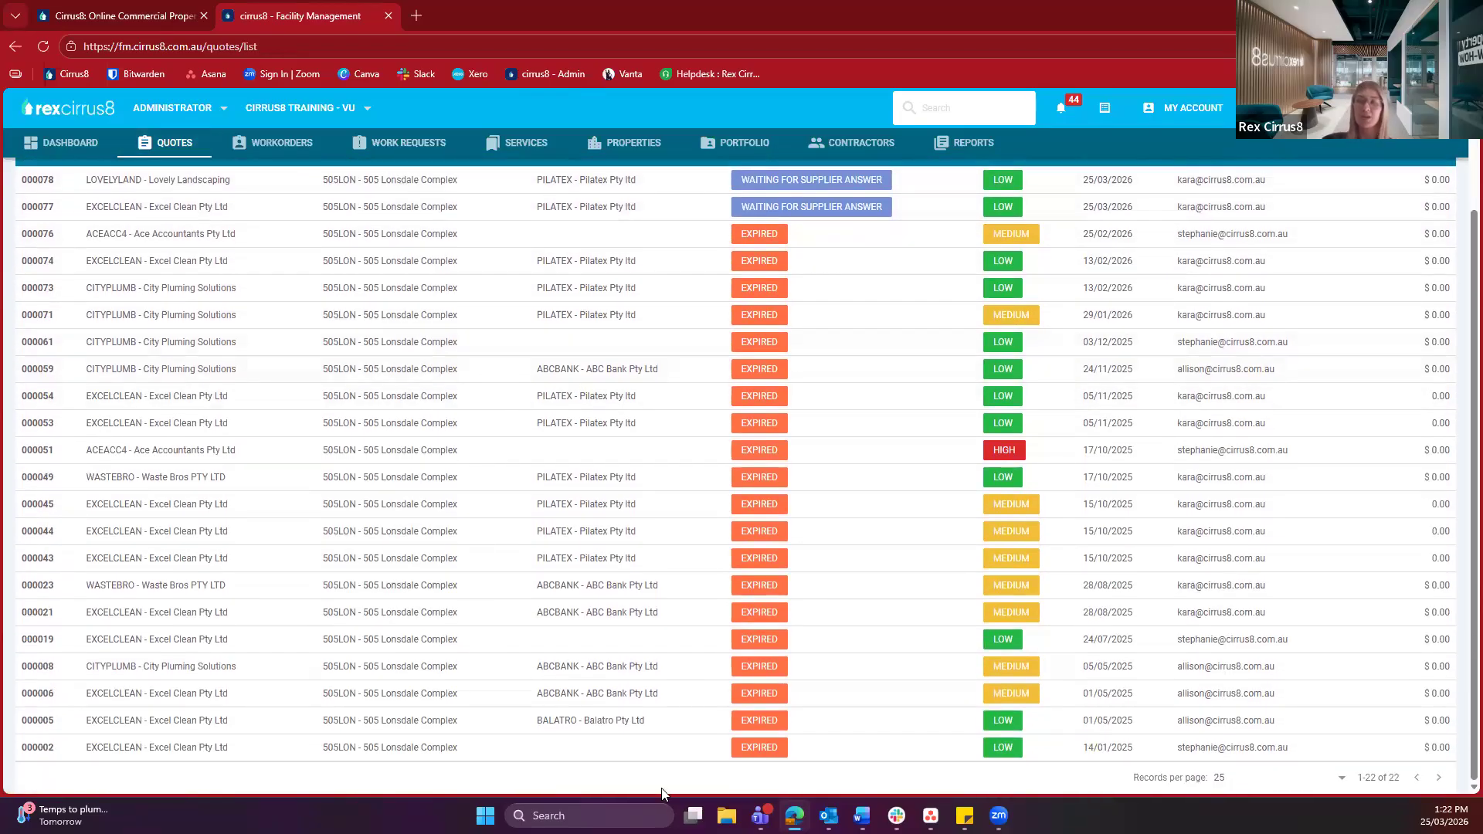
scroll(752, 654, "up", 1)
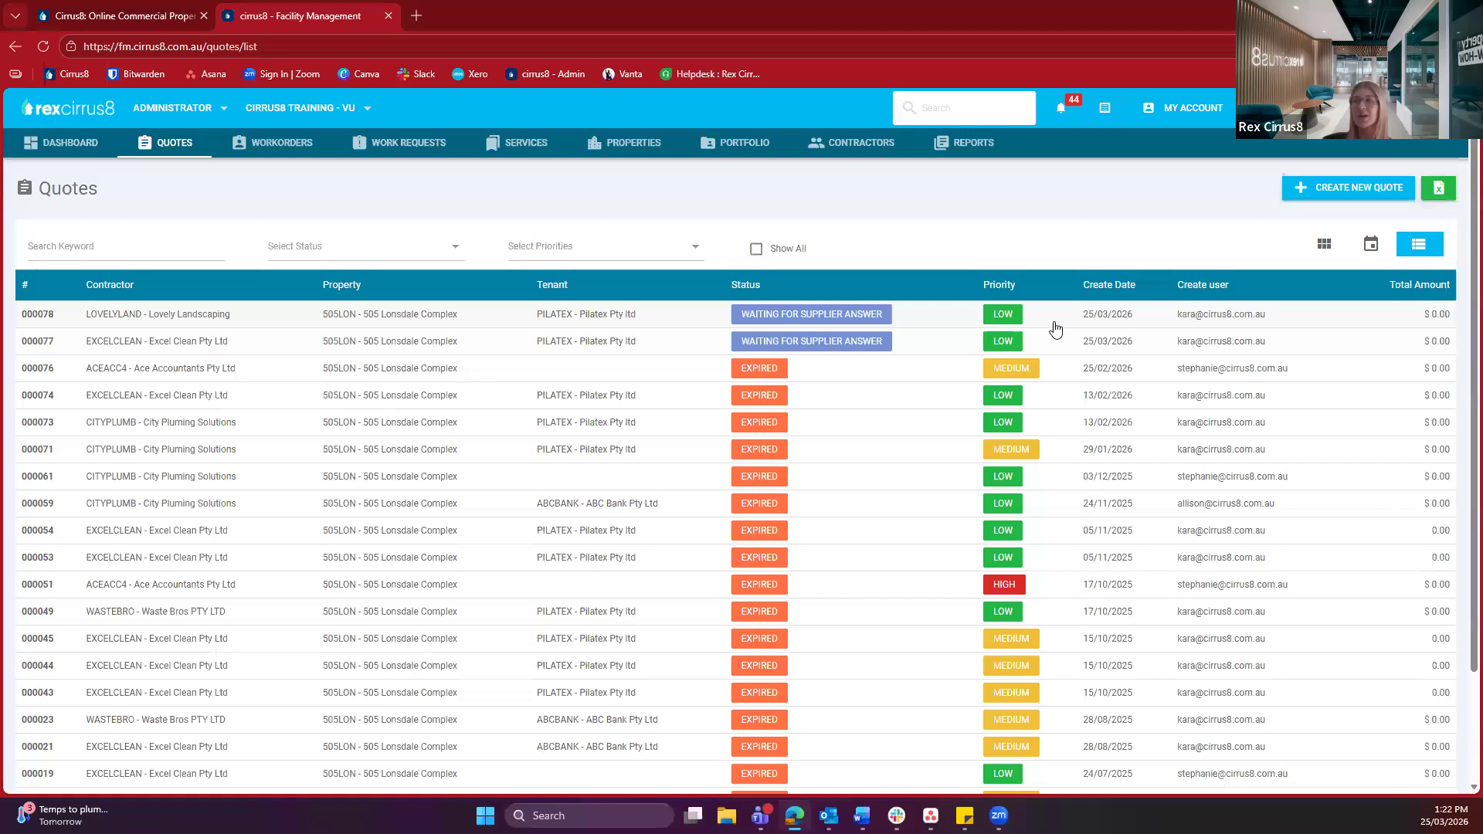
left_click(1024, 295)
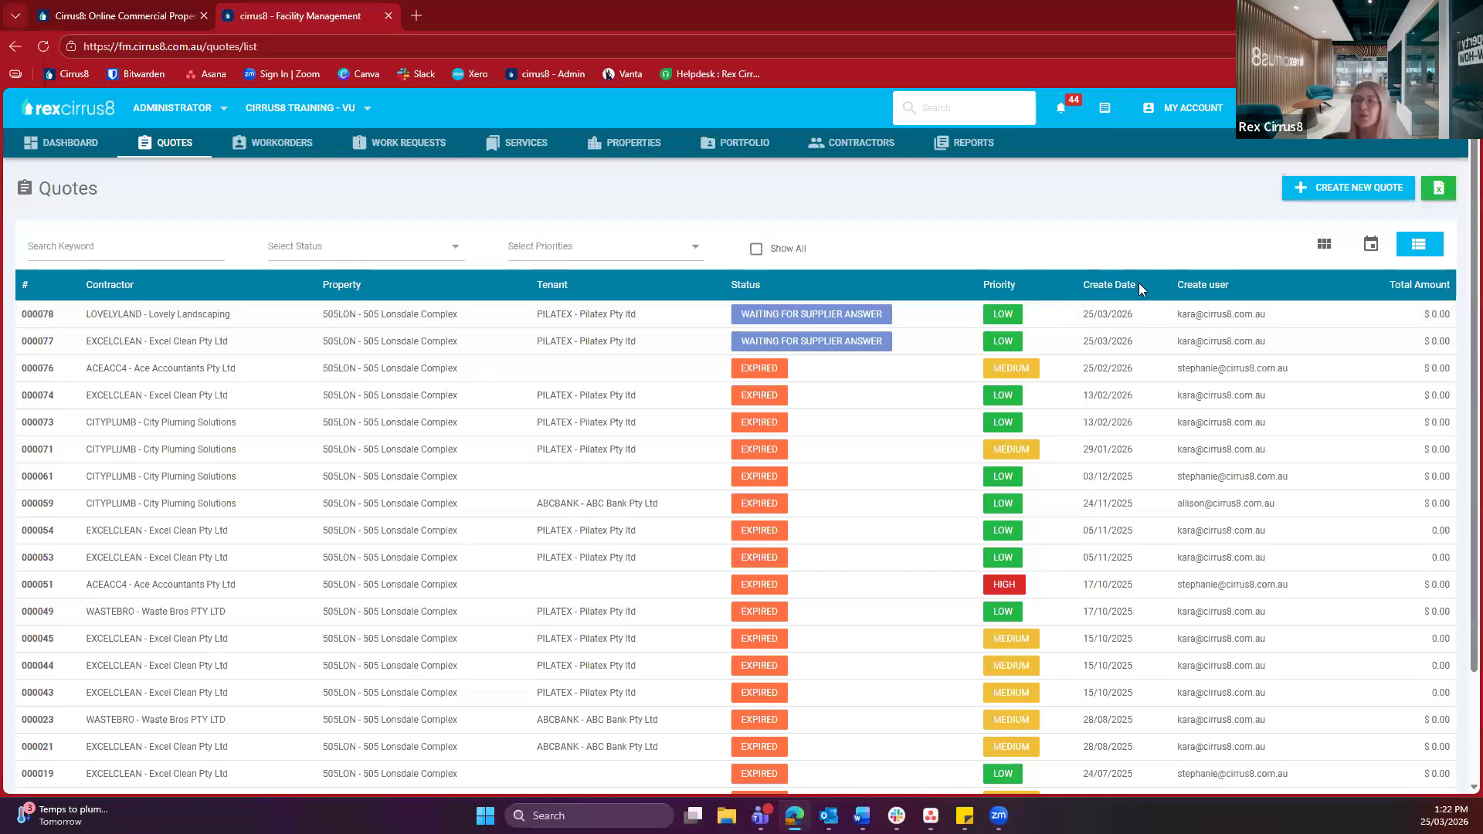
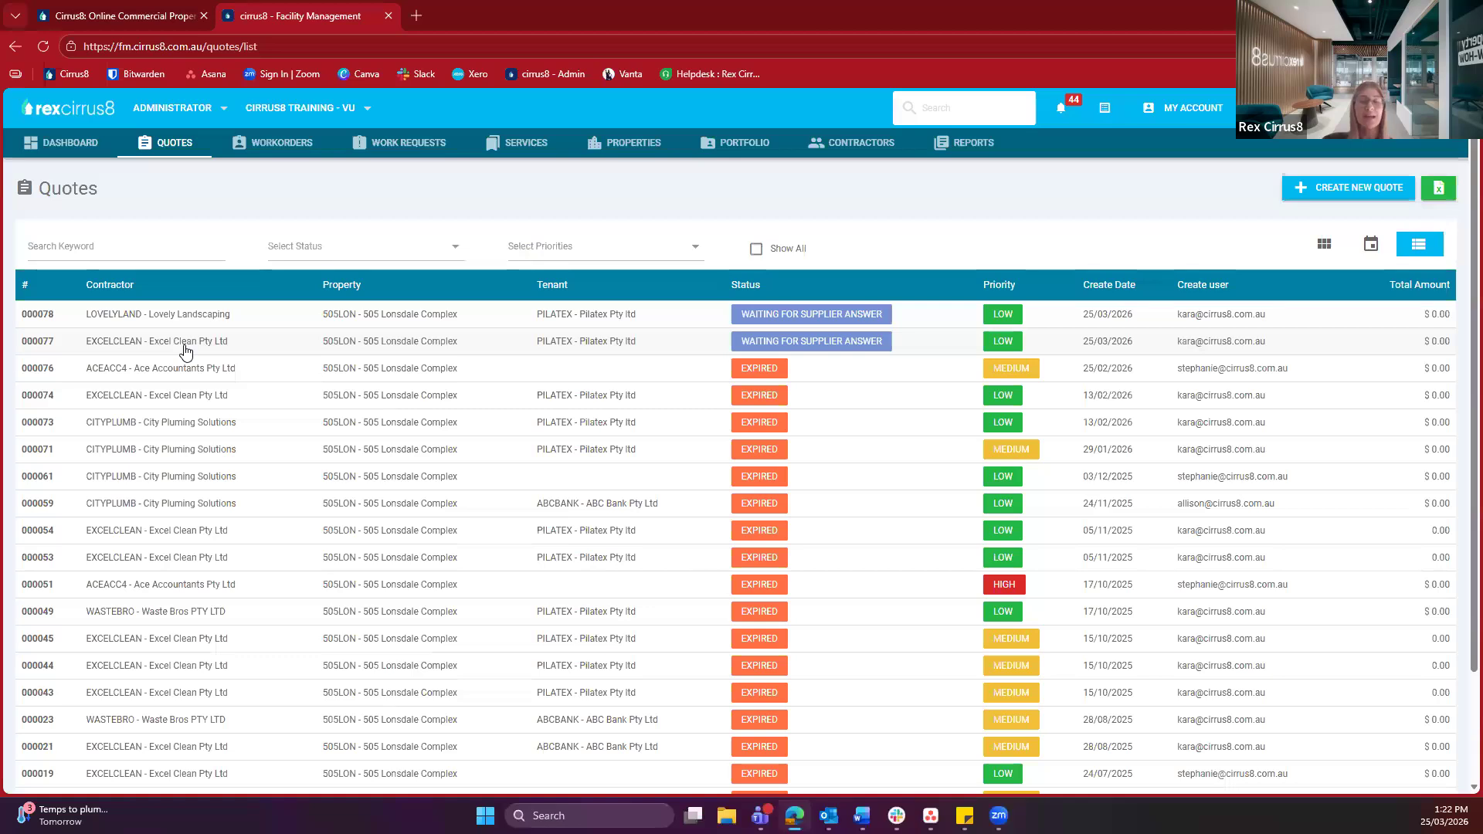
Open quote 000077 for Excel Clean and go to its Comments section
left_click(389, 342)
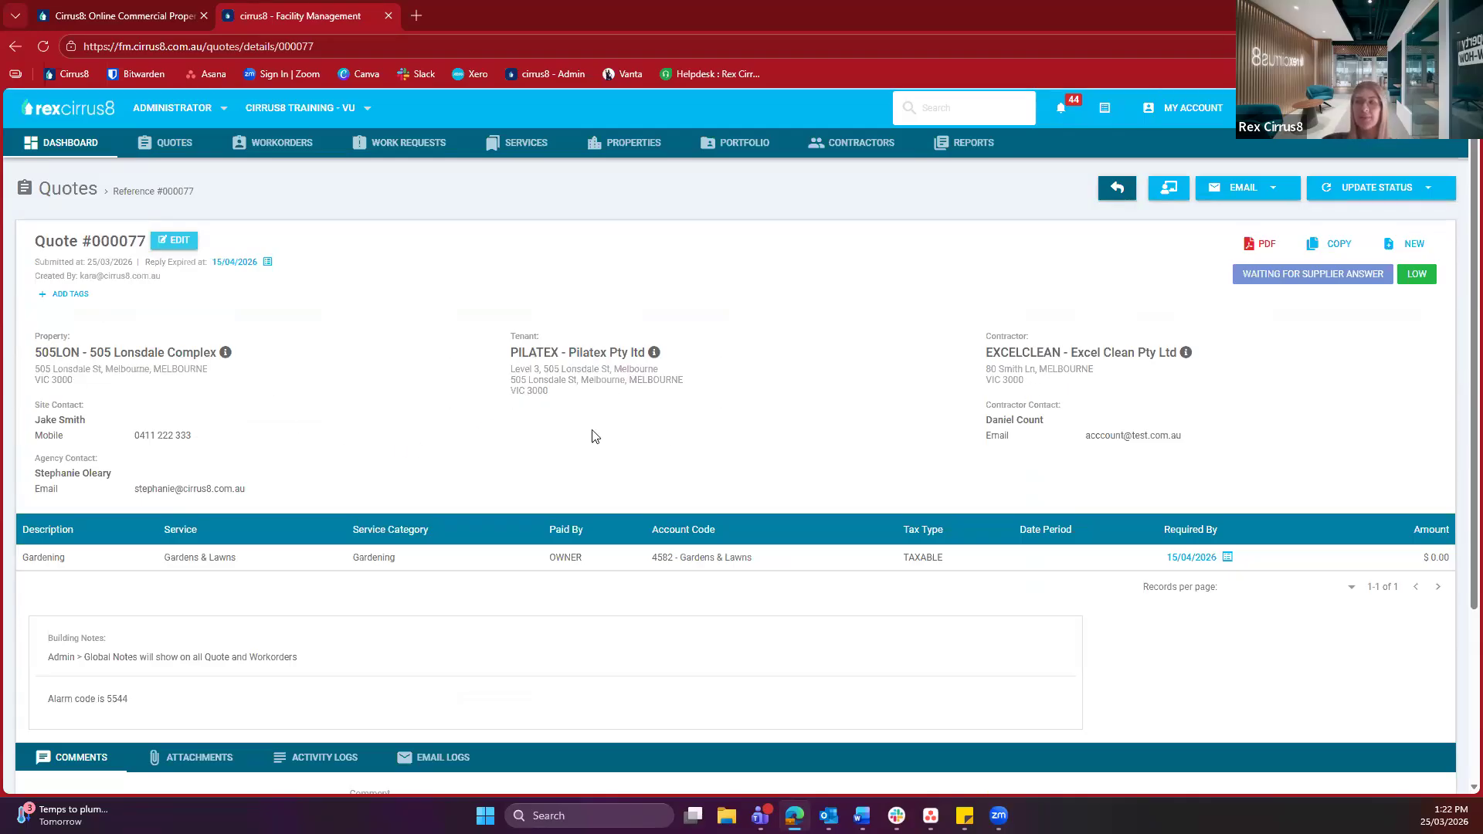
scroll(139, 511, "down", 3)
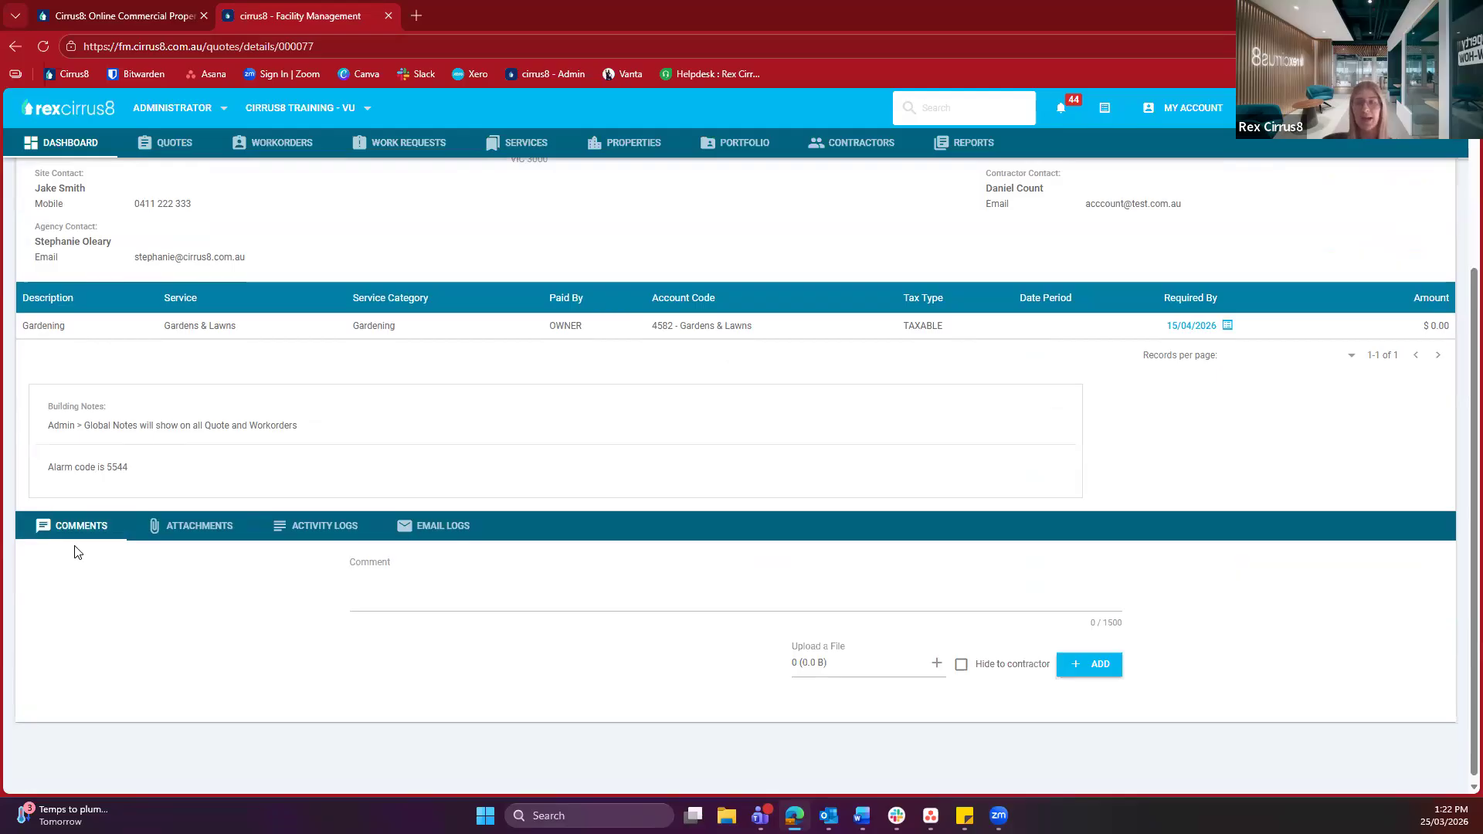
left_click(445, 600)
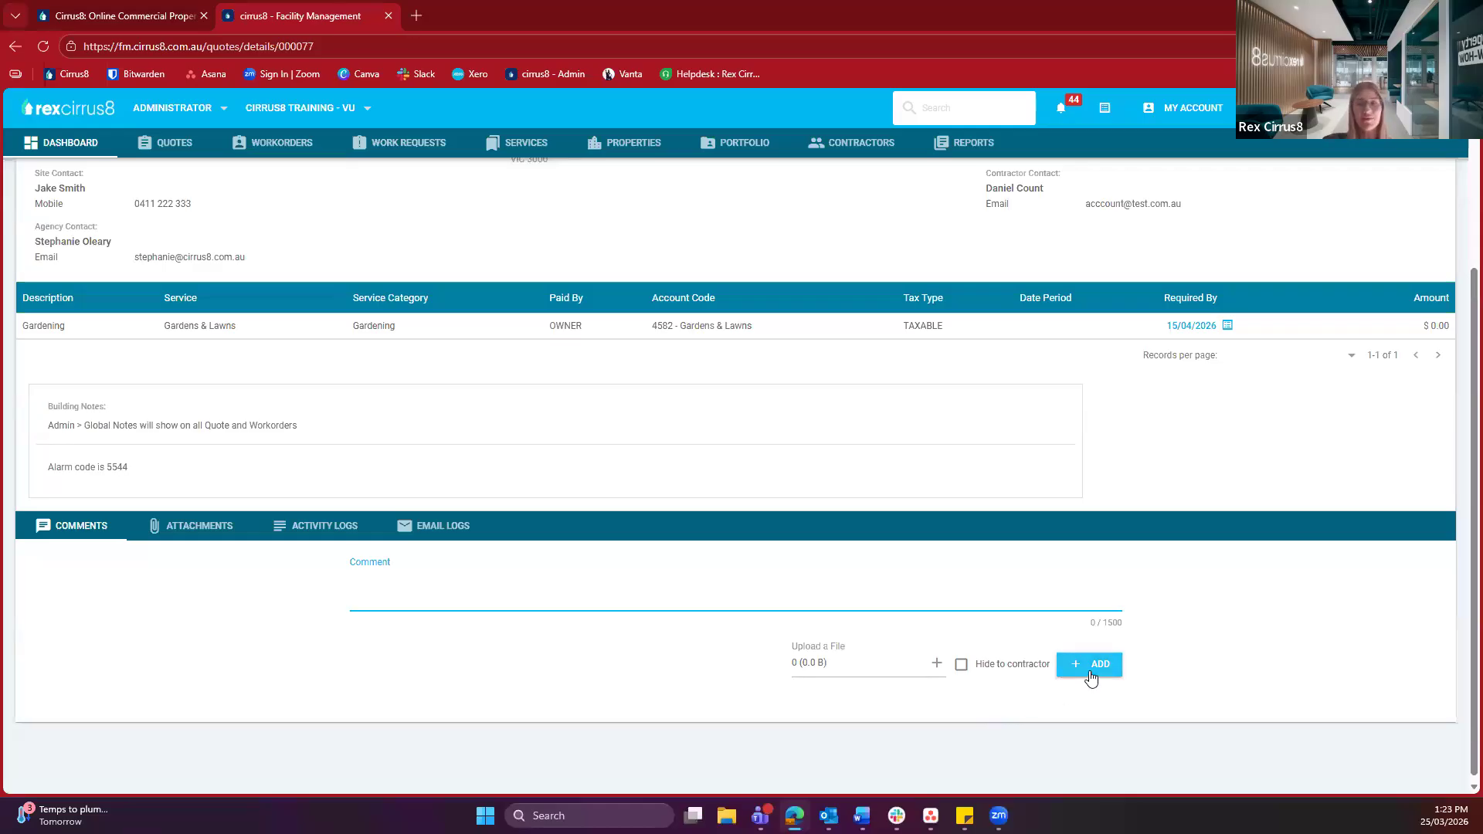
Review the quote's attachments, activity log and failed notification email, then check its Waiting for Supplier Answer status
left_click(193, 528)
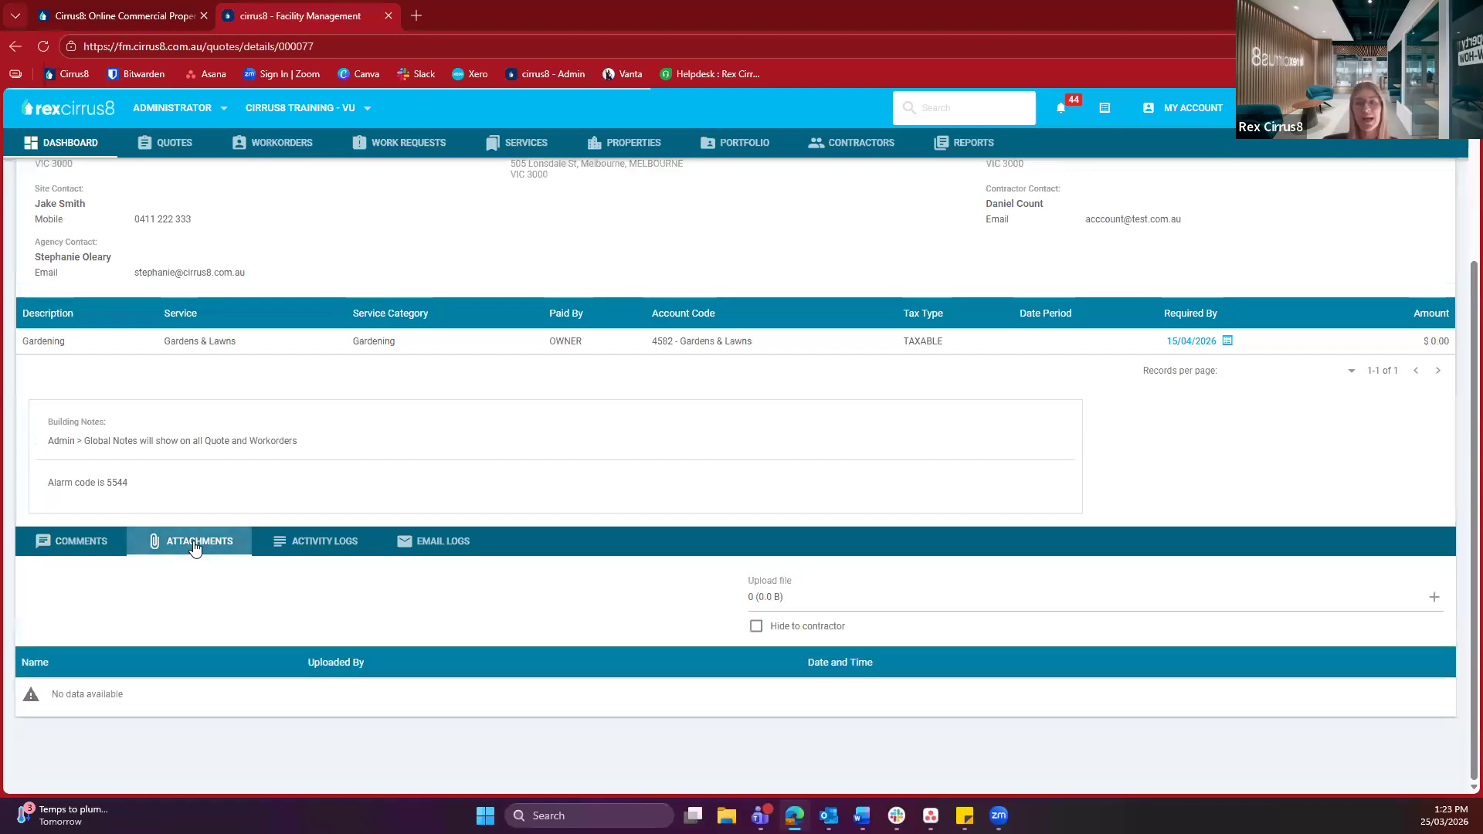
left_click(303, 550)
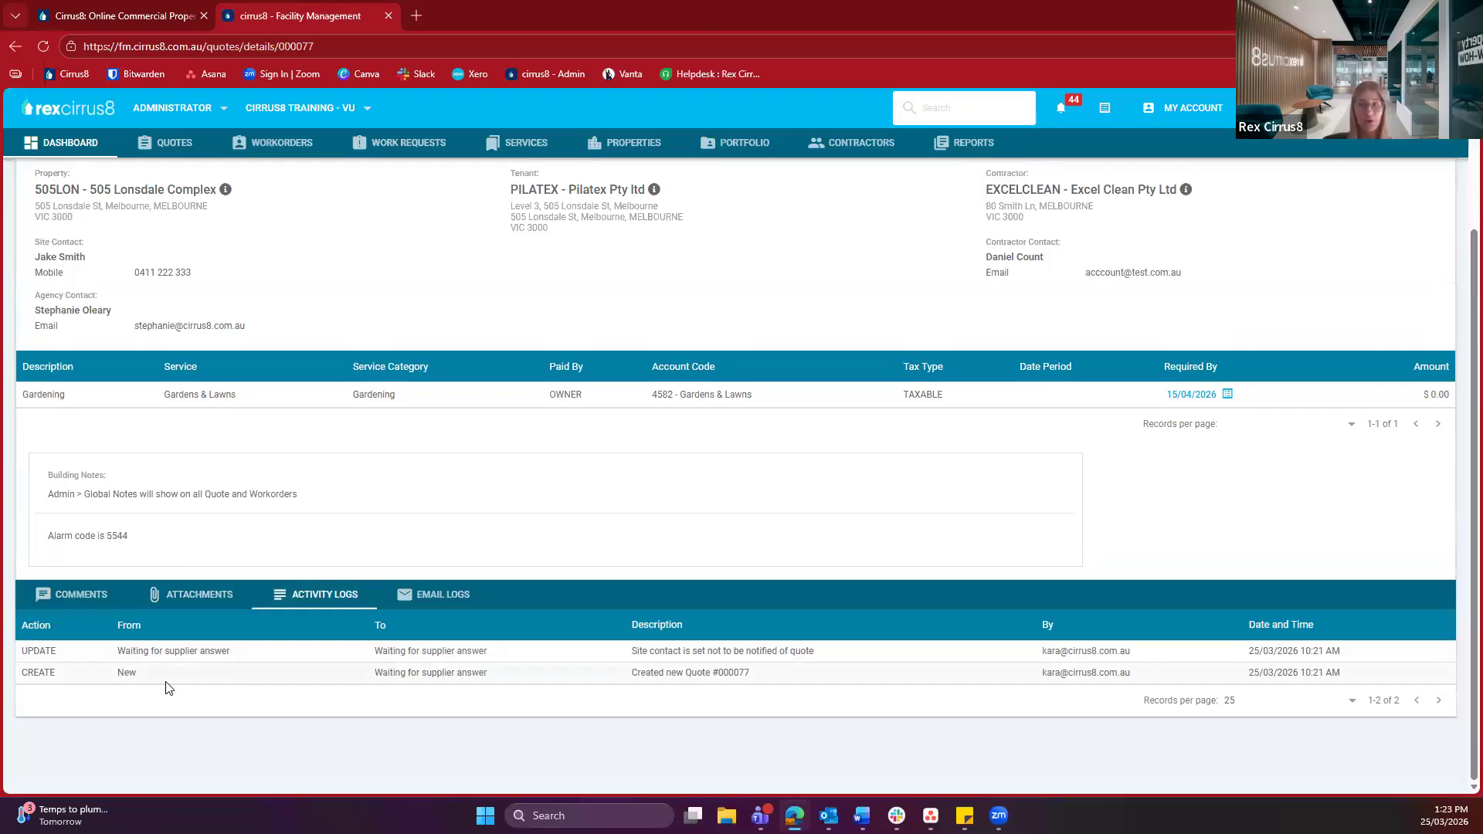
left_click(443, 595)
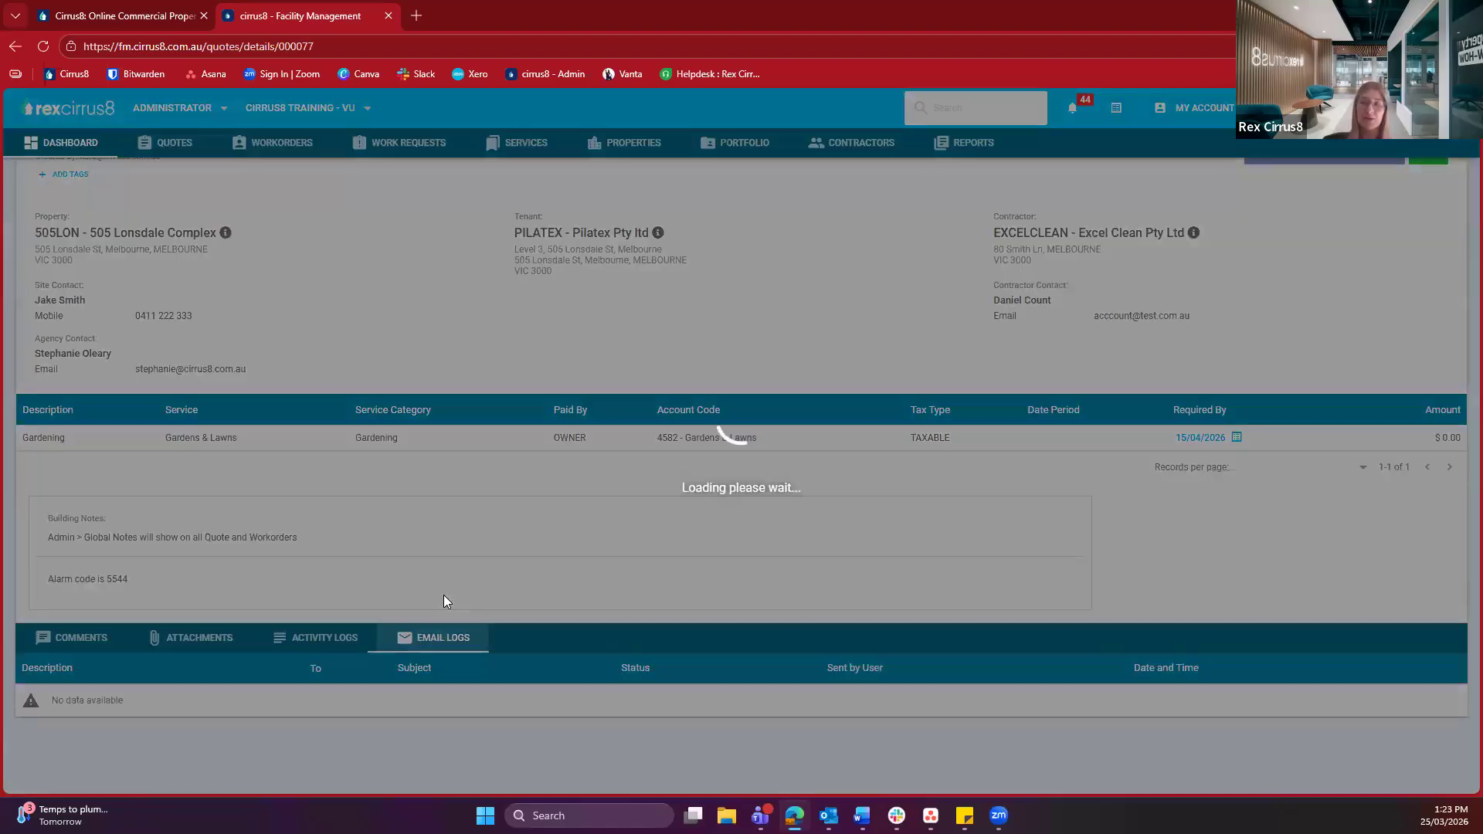
left_click_drag(1066, 685, 1067, 731)
left_click(1110, 719)
mouse_move(1103, 678)
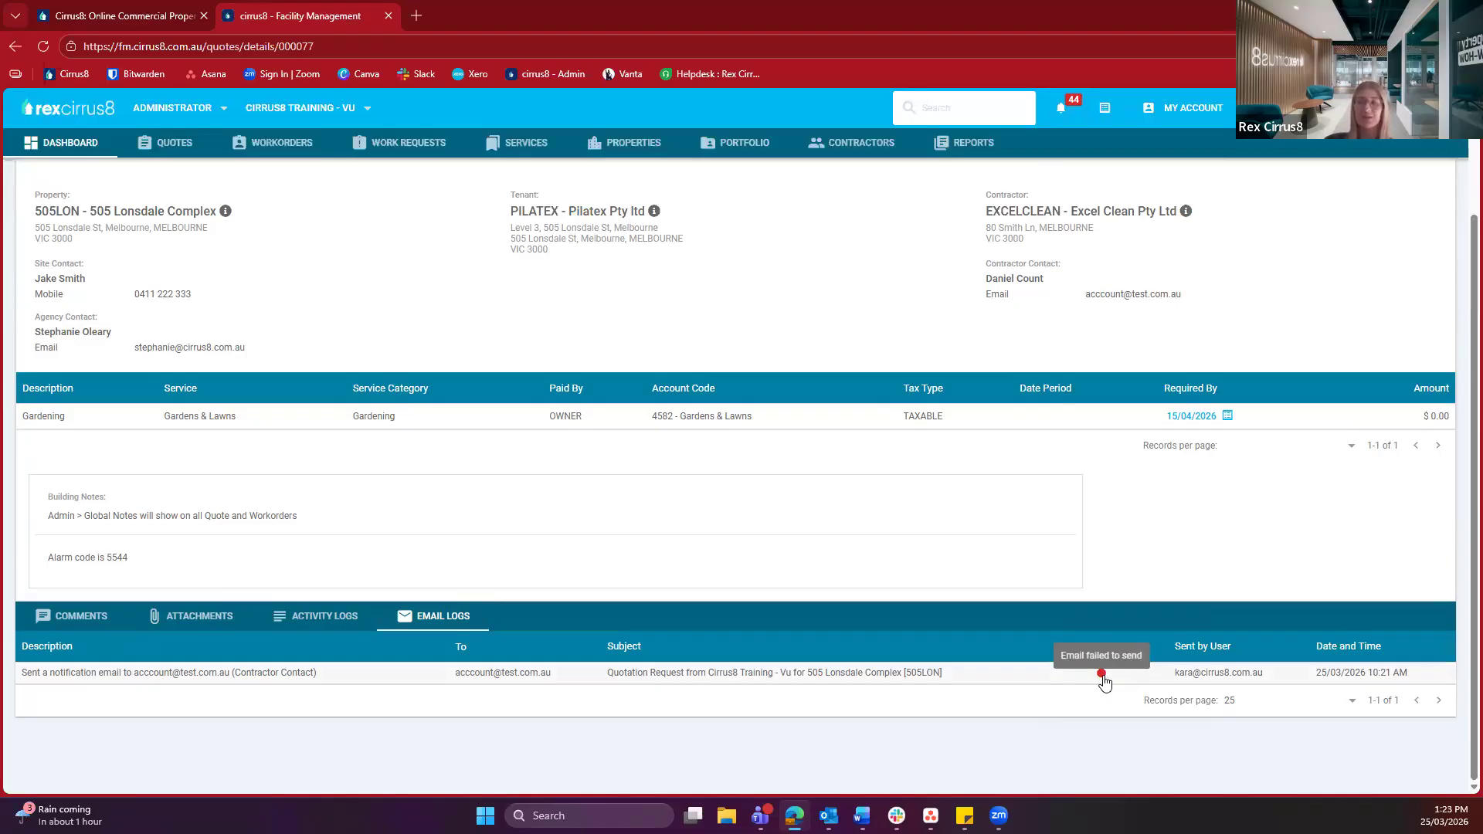
scroll(1104, 680, "up", 3)
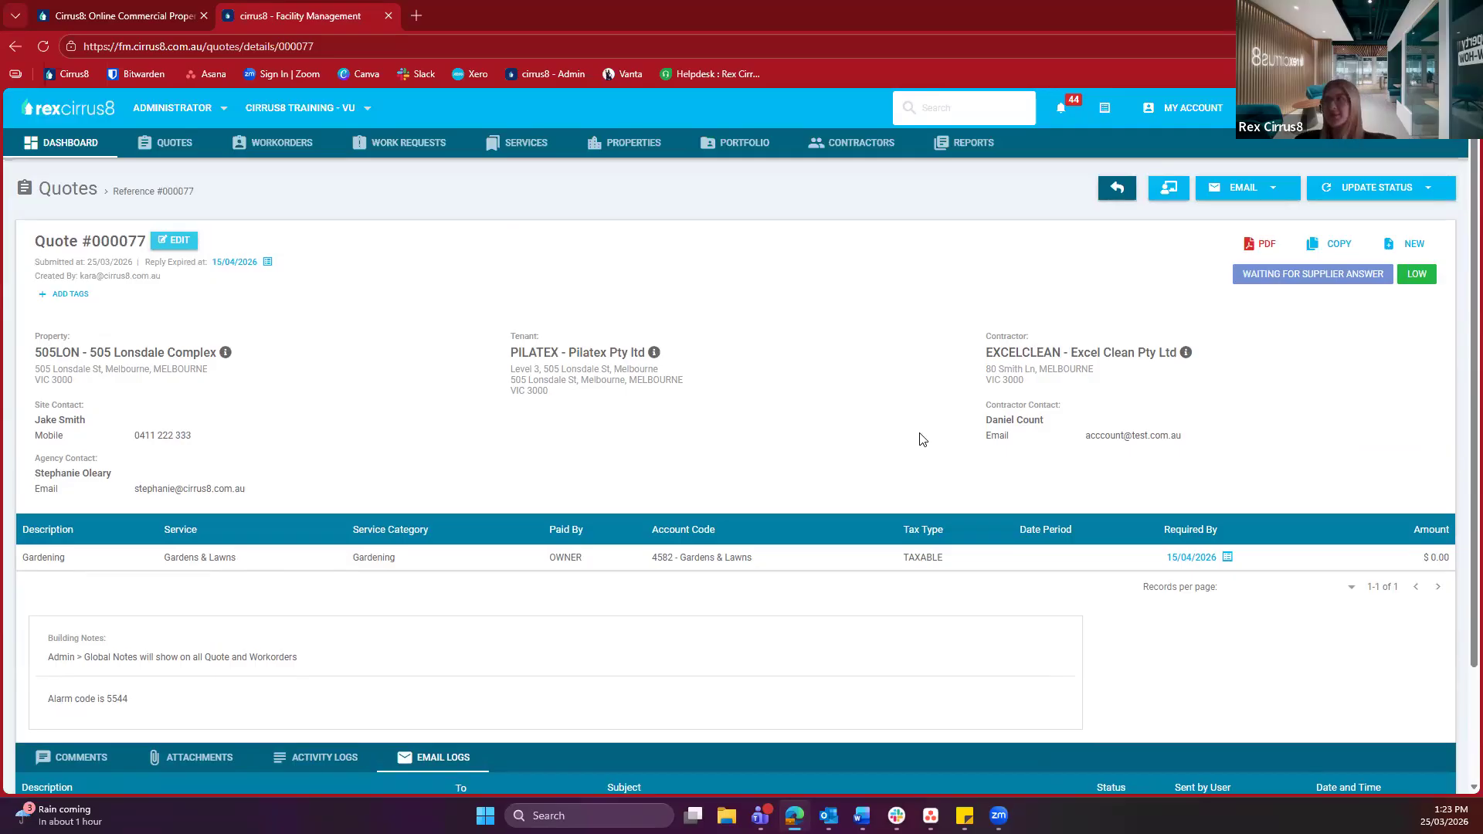
left_click_drag(1273, 278, 1378, 275)
Check the EMAIL and UPDATE STATUS options for quote 000077, then switch to the Manual Contractor View
left_click(1144, 278)
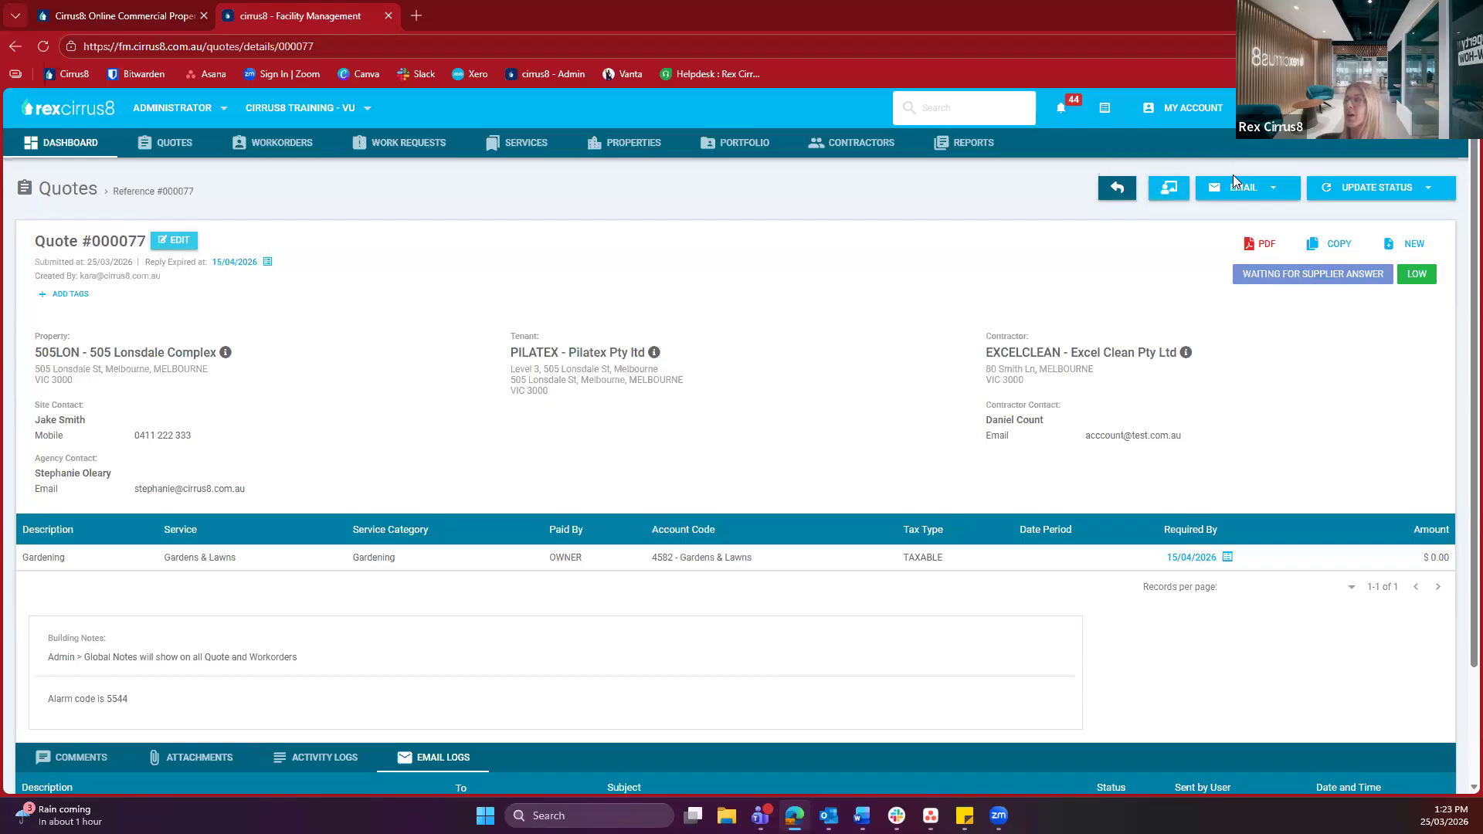
left_click(1238, 194)
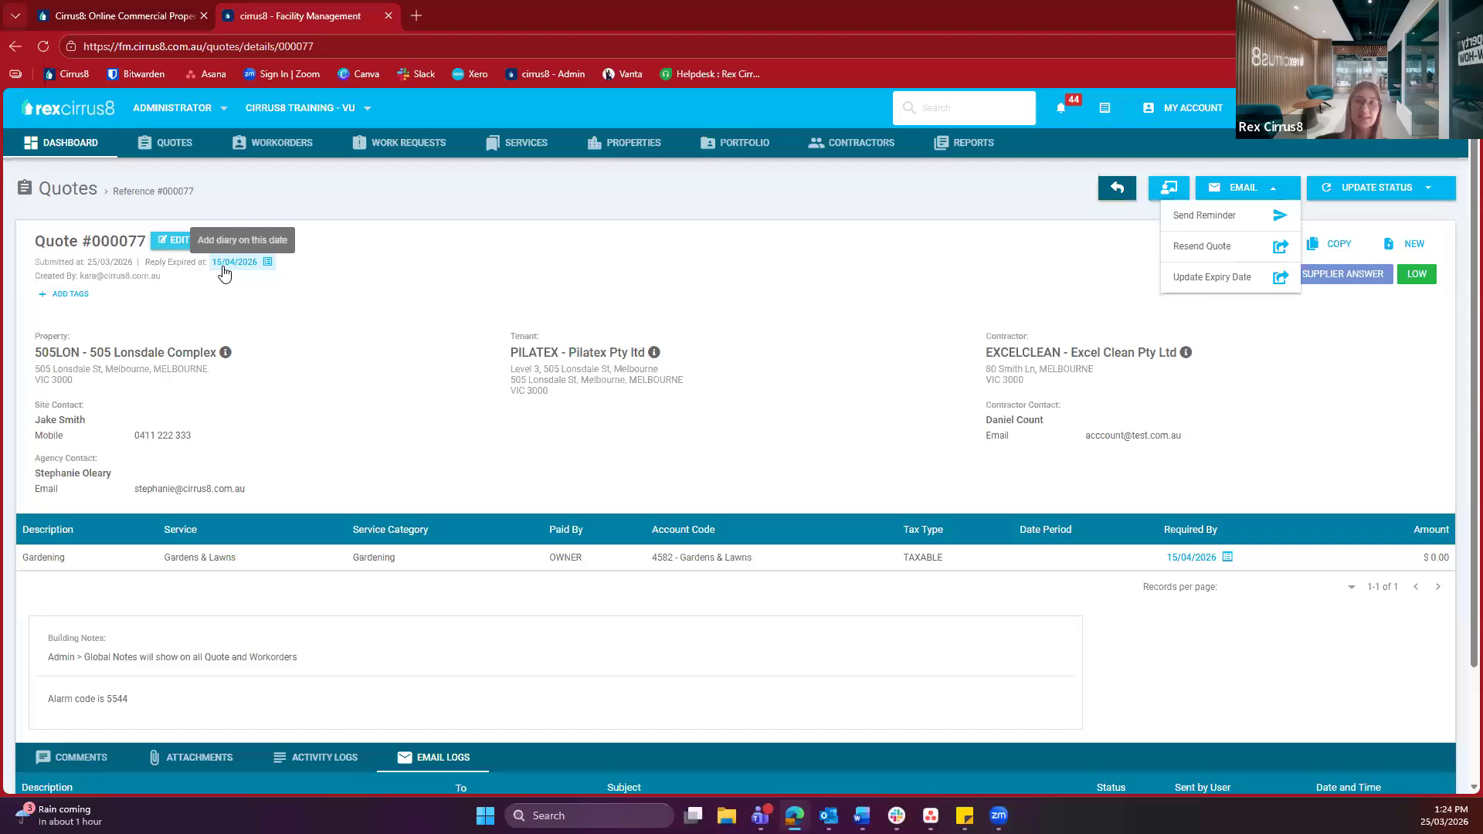
left_click(1388, 198)
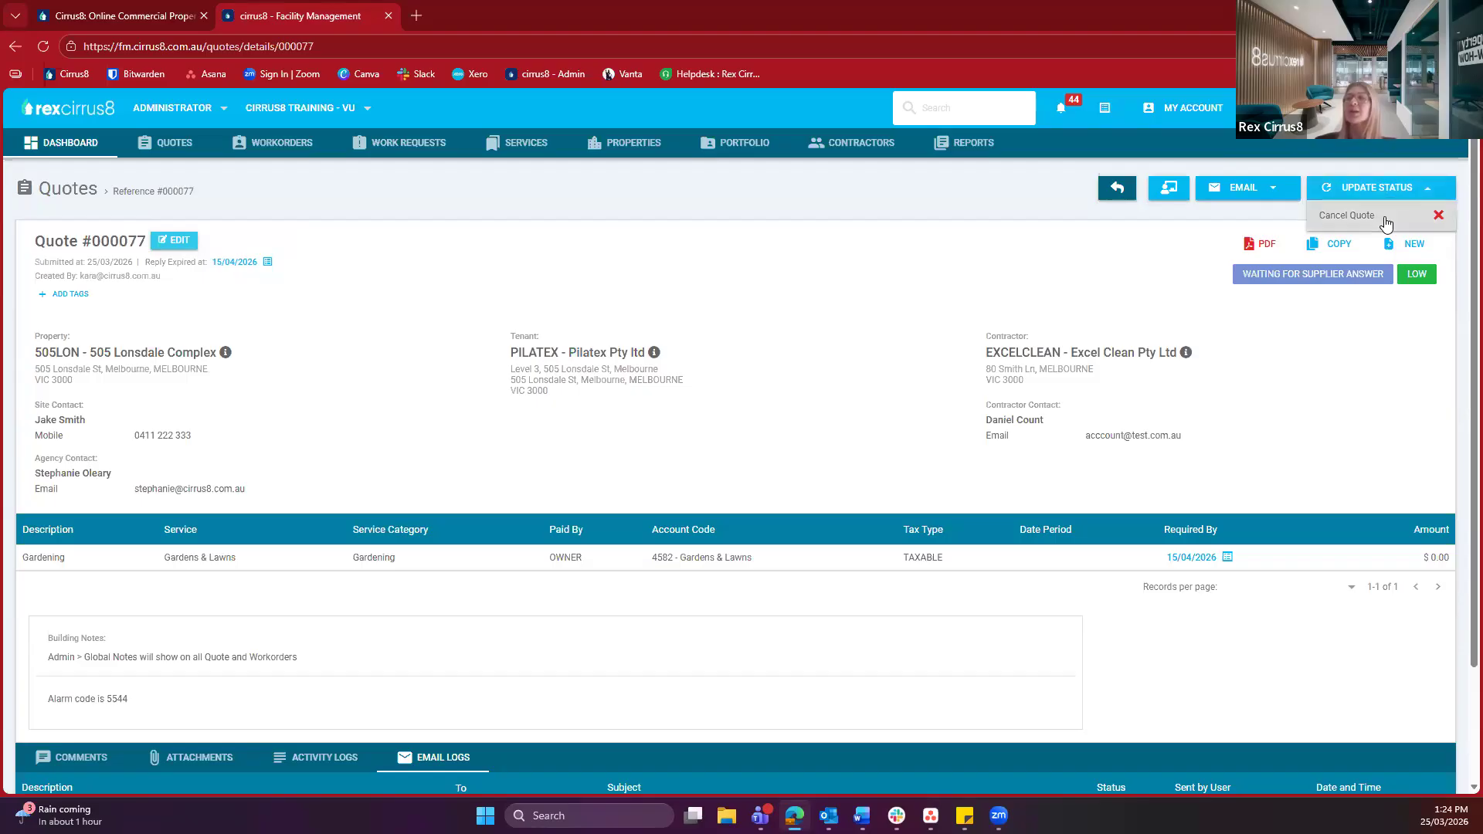
left_click(1116, 268)
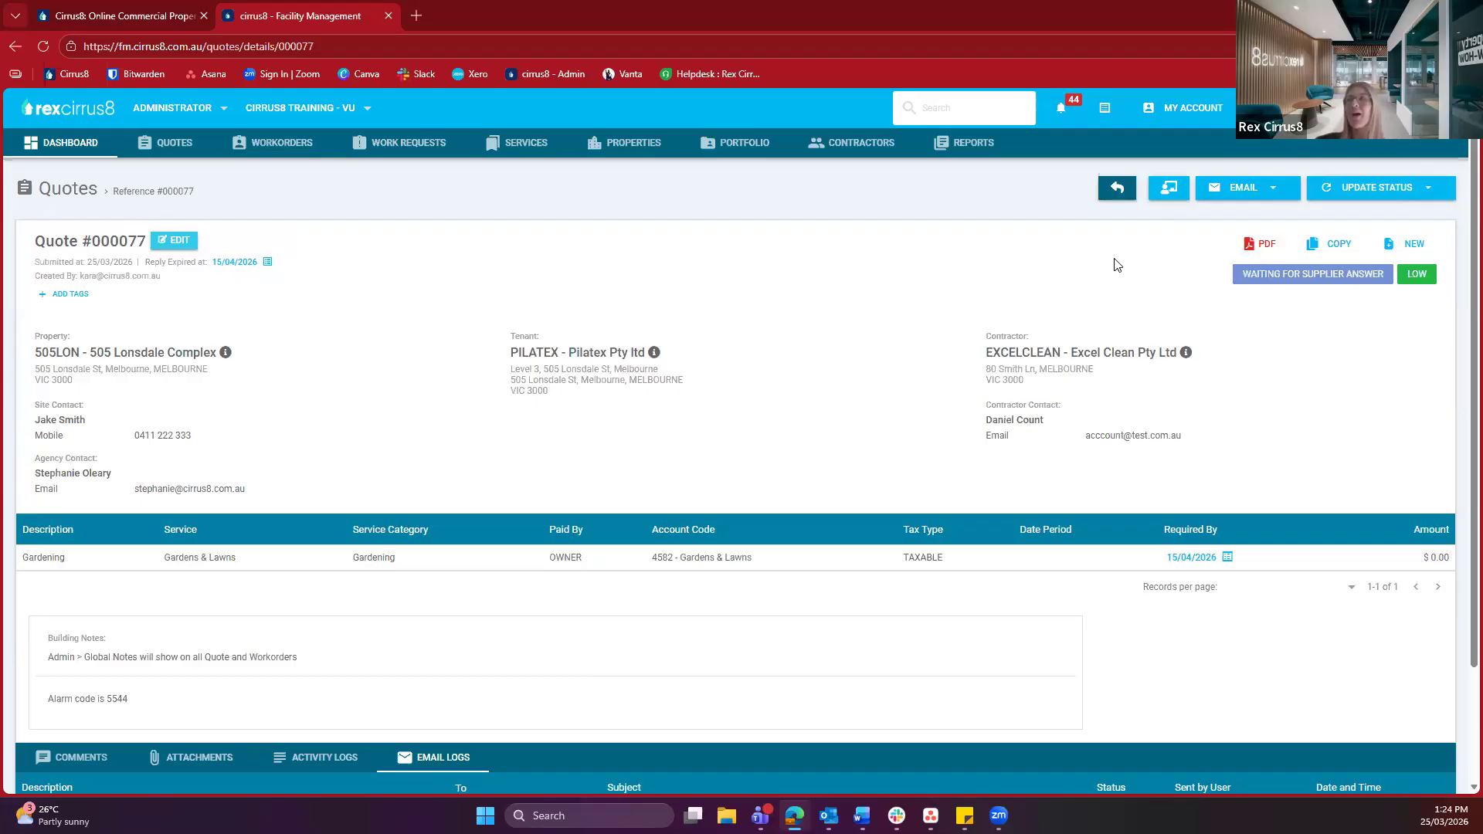
left_click(1168, 188)
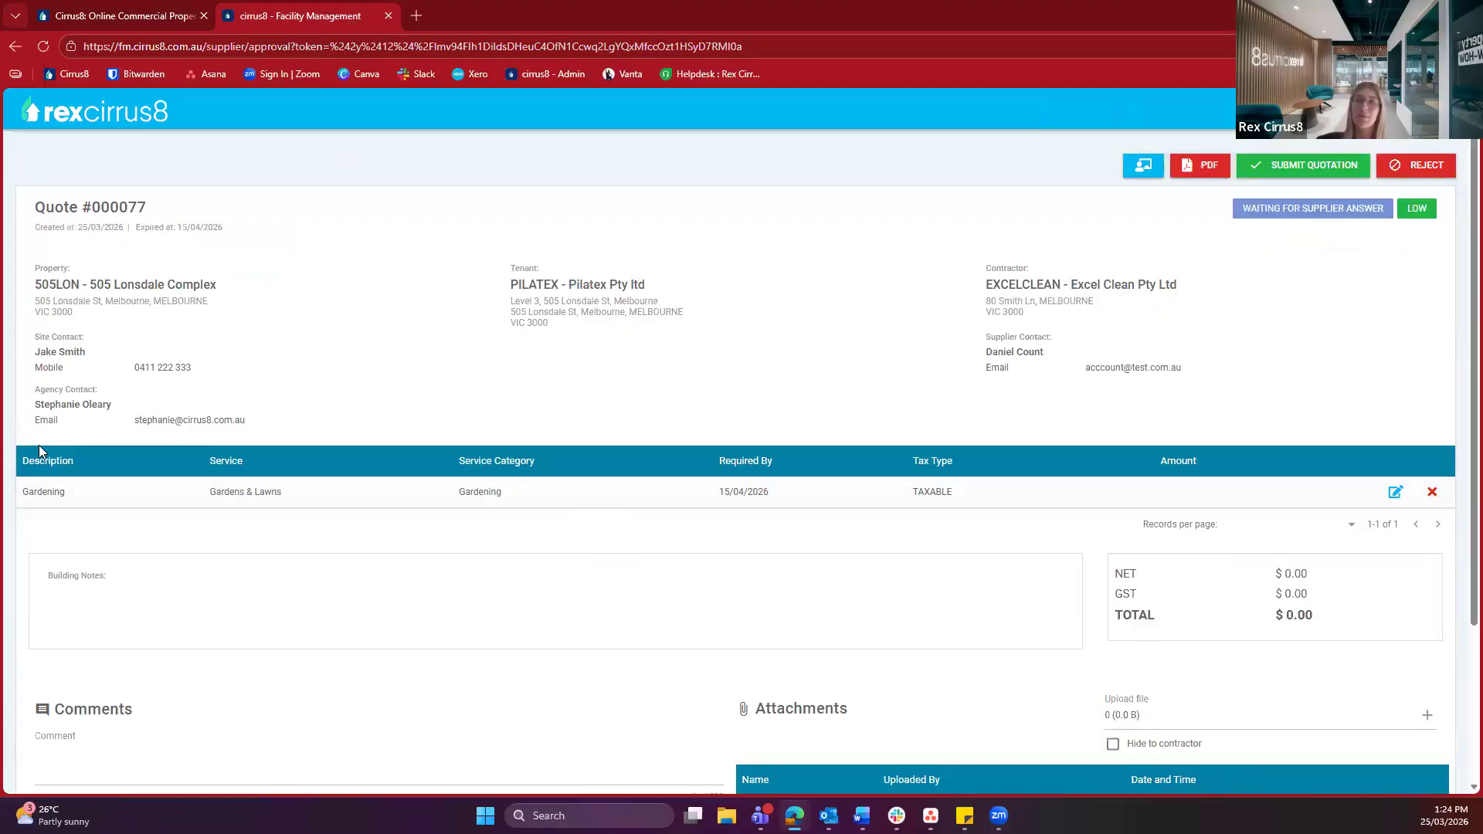
scroll(305, 431, "down", 2)
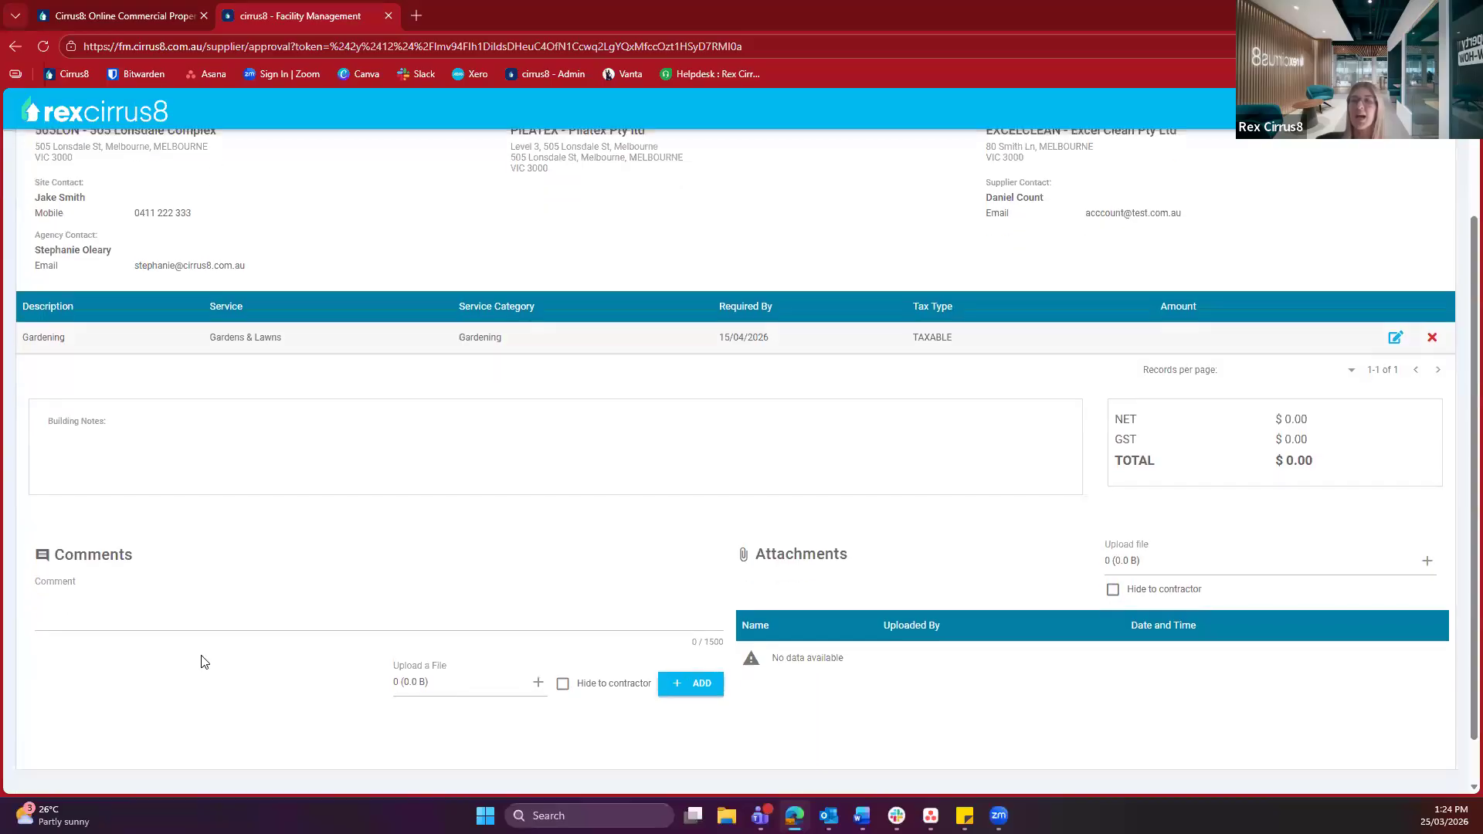
left_click_drag(35, 564, 139, 566)
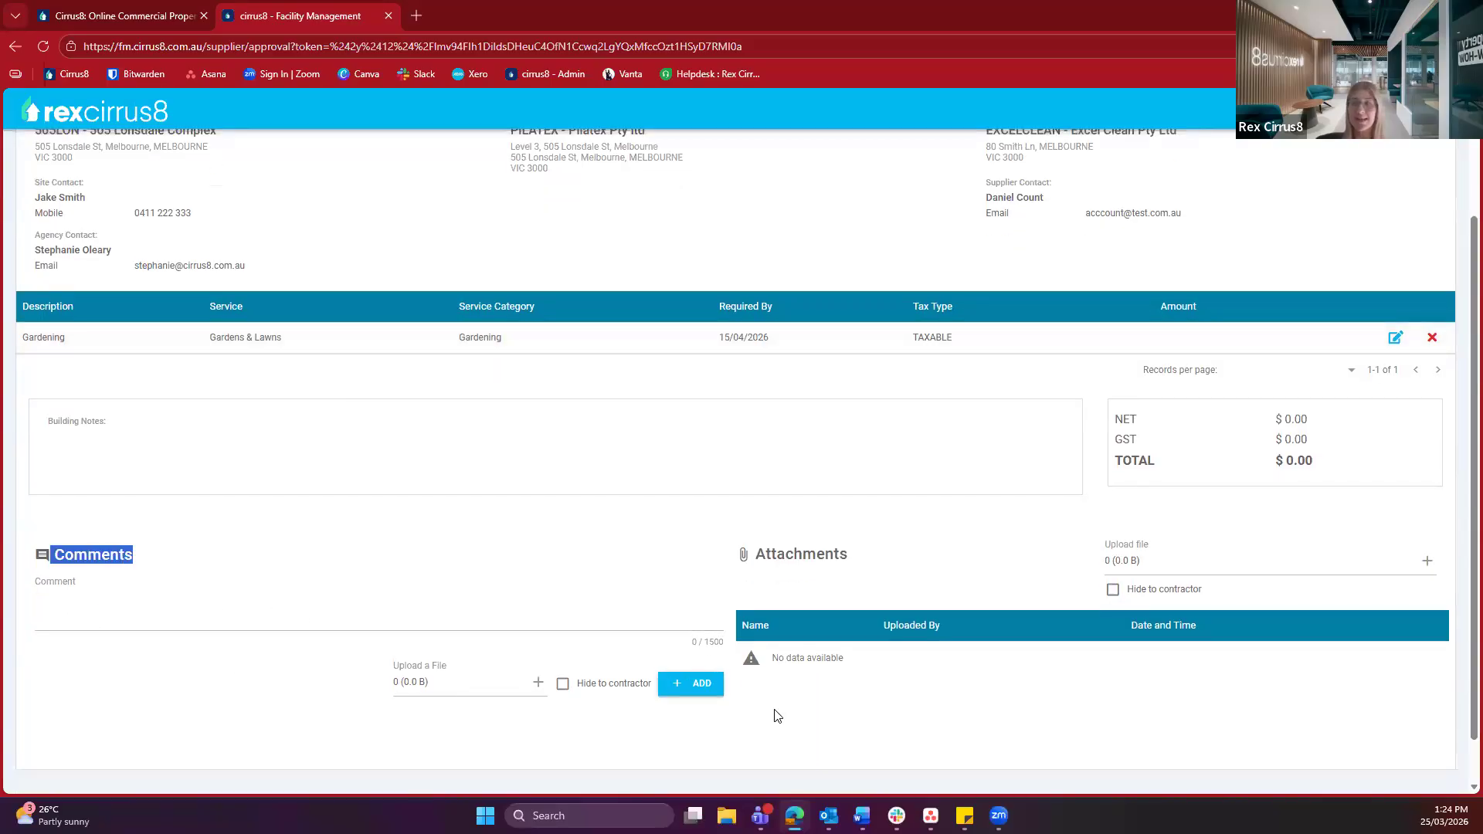
left_click(819, 560)
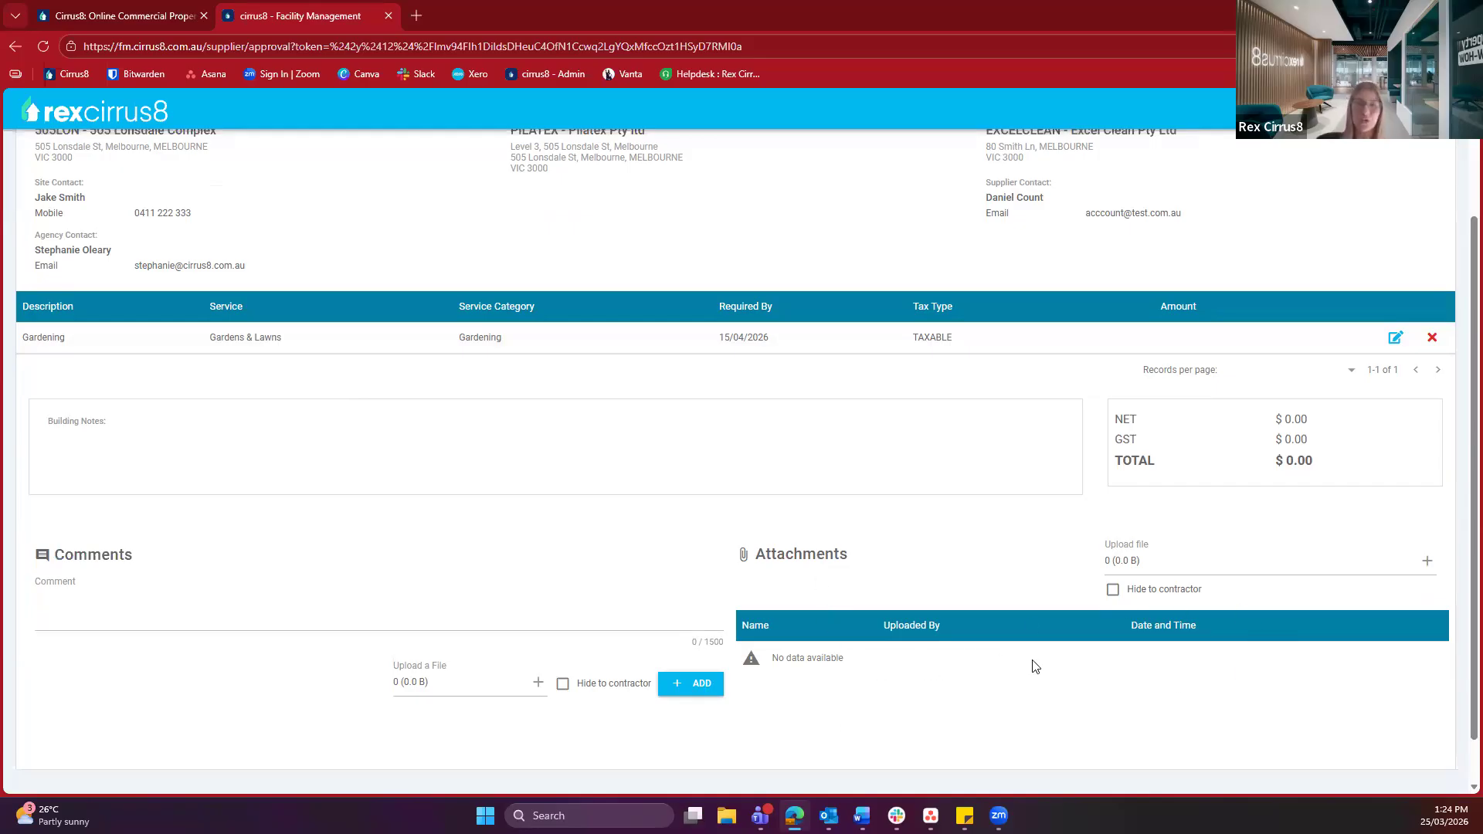
scroll(1066, 629, "up", 2)
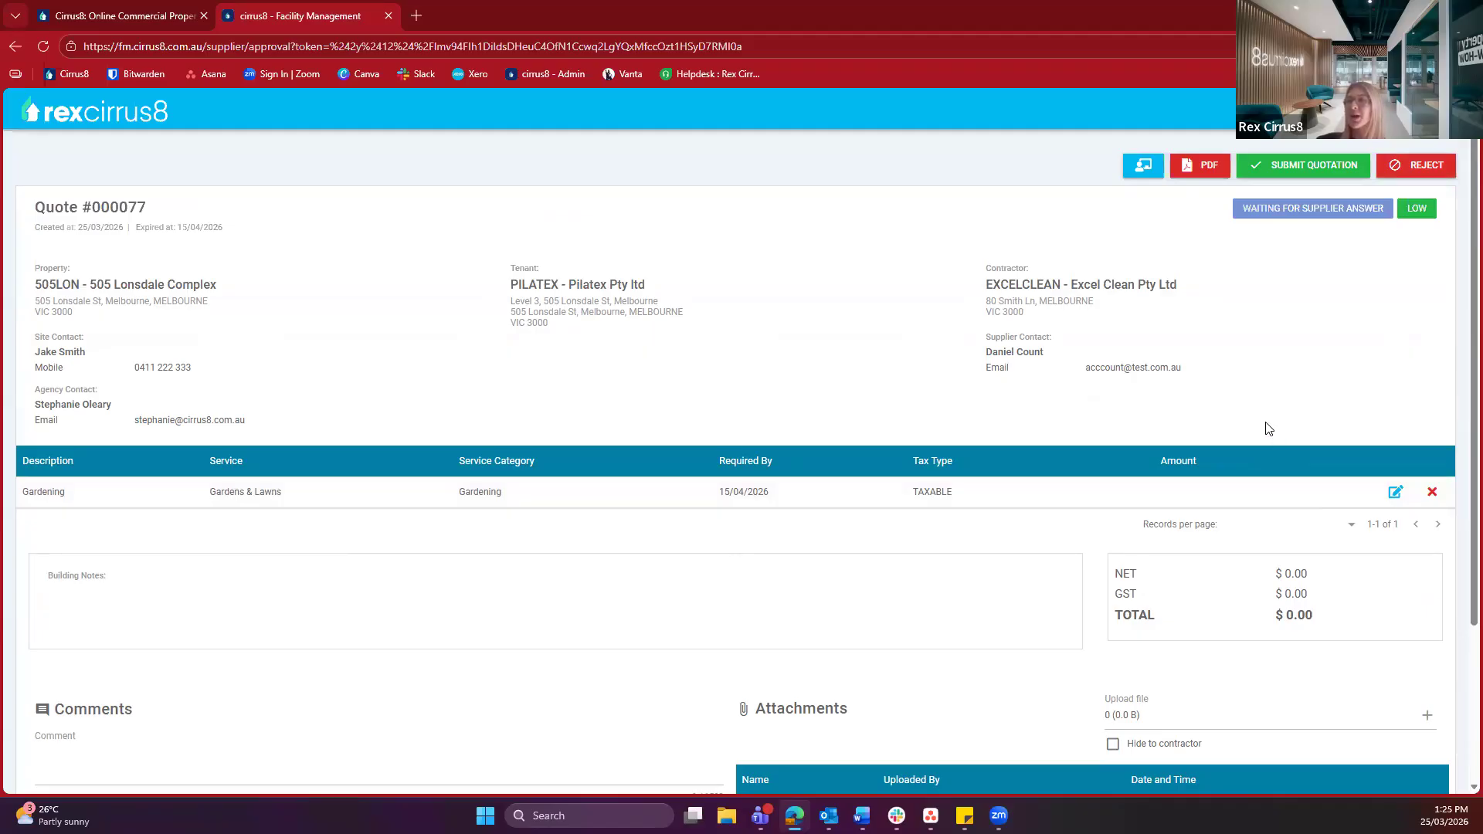
Price the Gardening line at $200 ex-GST, giving a $220.00 total
left_click(1402, 501)
left_click_drag(713, 385, 823, 384)
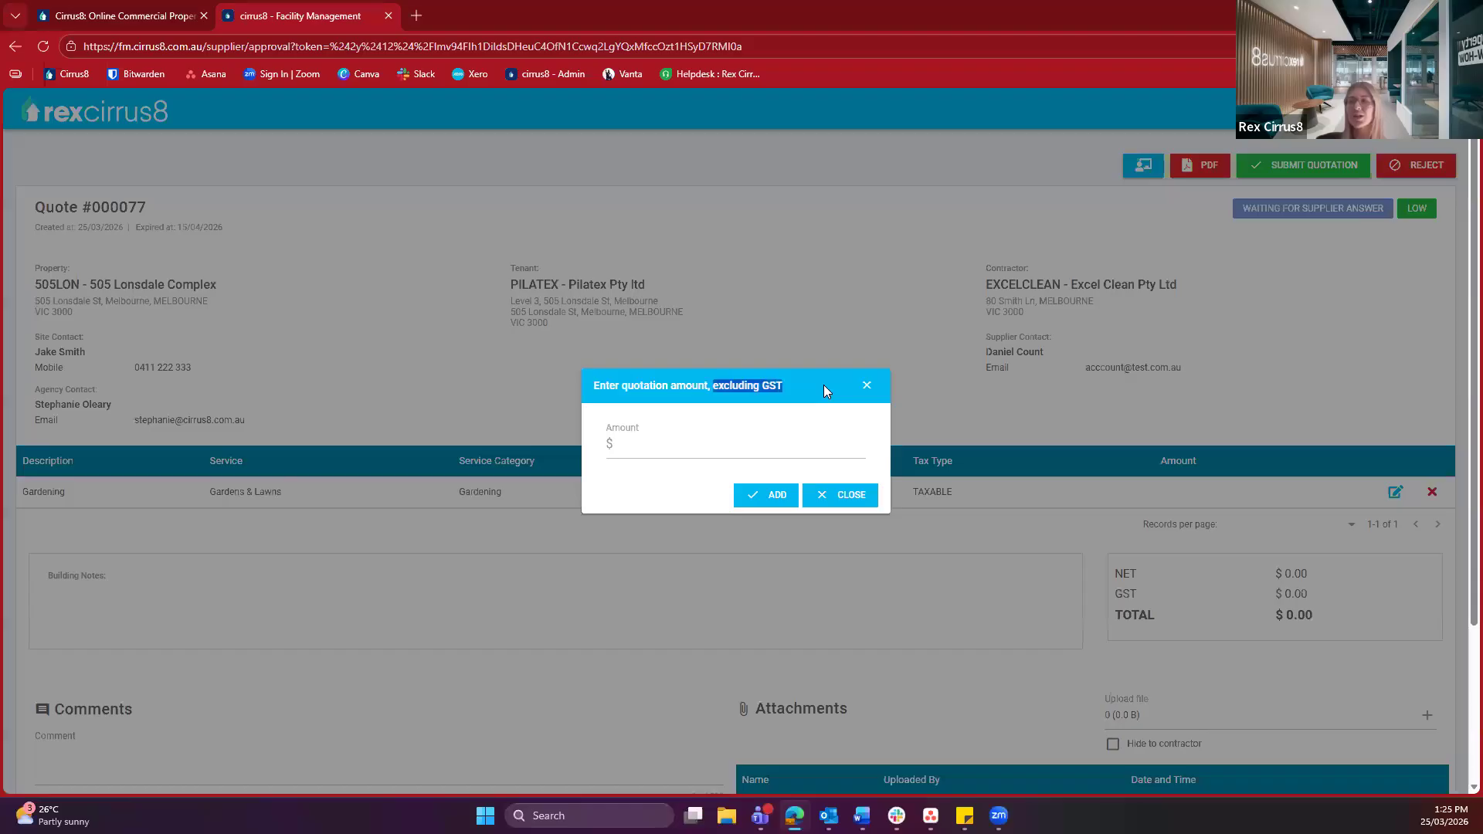
left_click(634, 446)
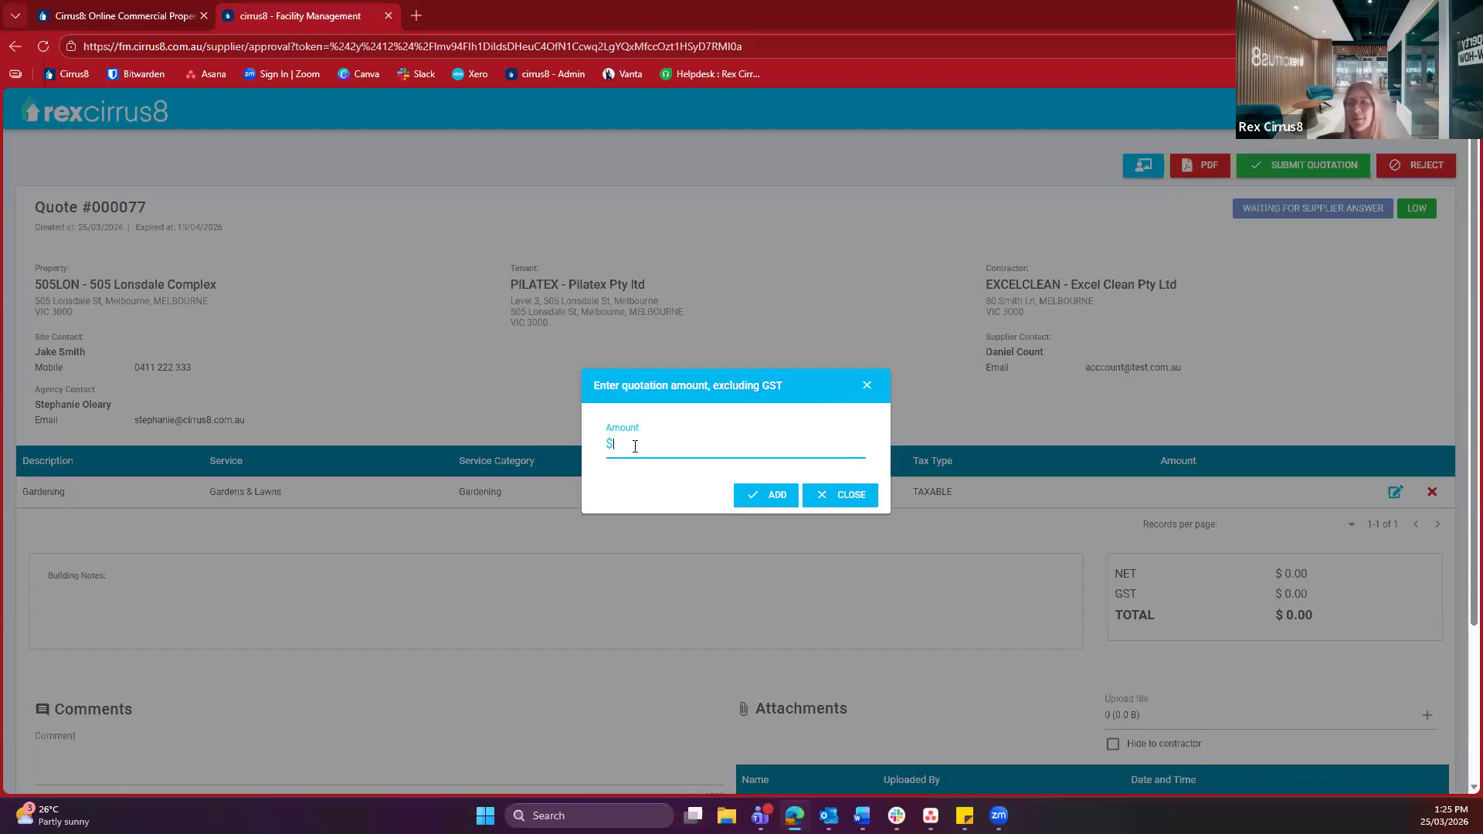
type("200")
left_click(763, 498)
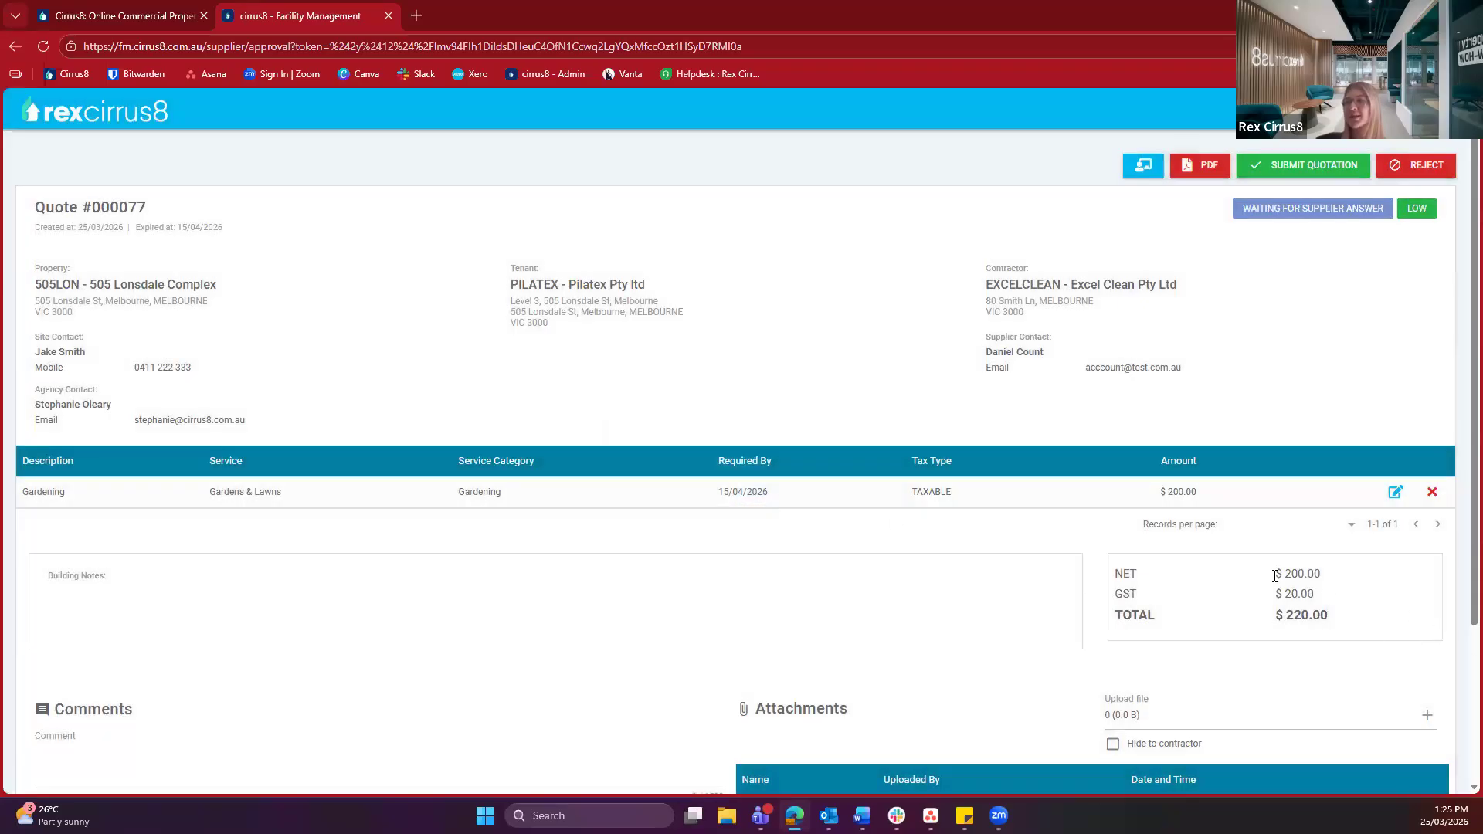
left_click_drag(1322, 575, 1232, 631)
left_click(1229, 631)
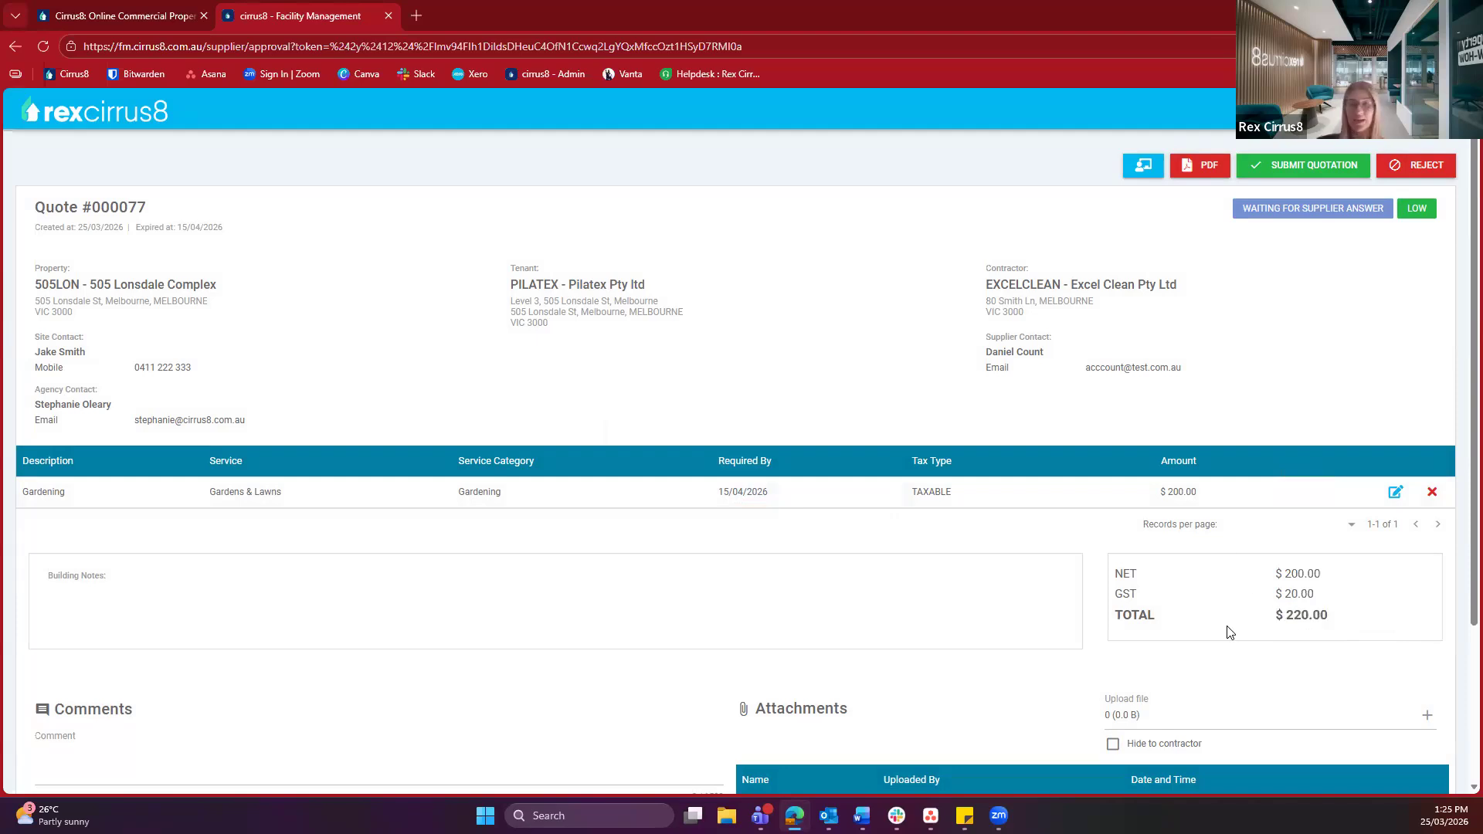
Submit the quotation so it shows Answered, then return to the FM Agent View
left_click(1307, 163)
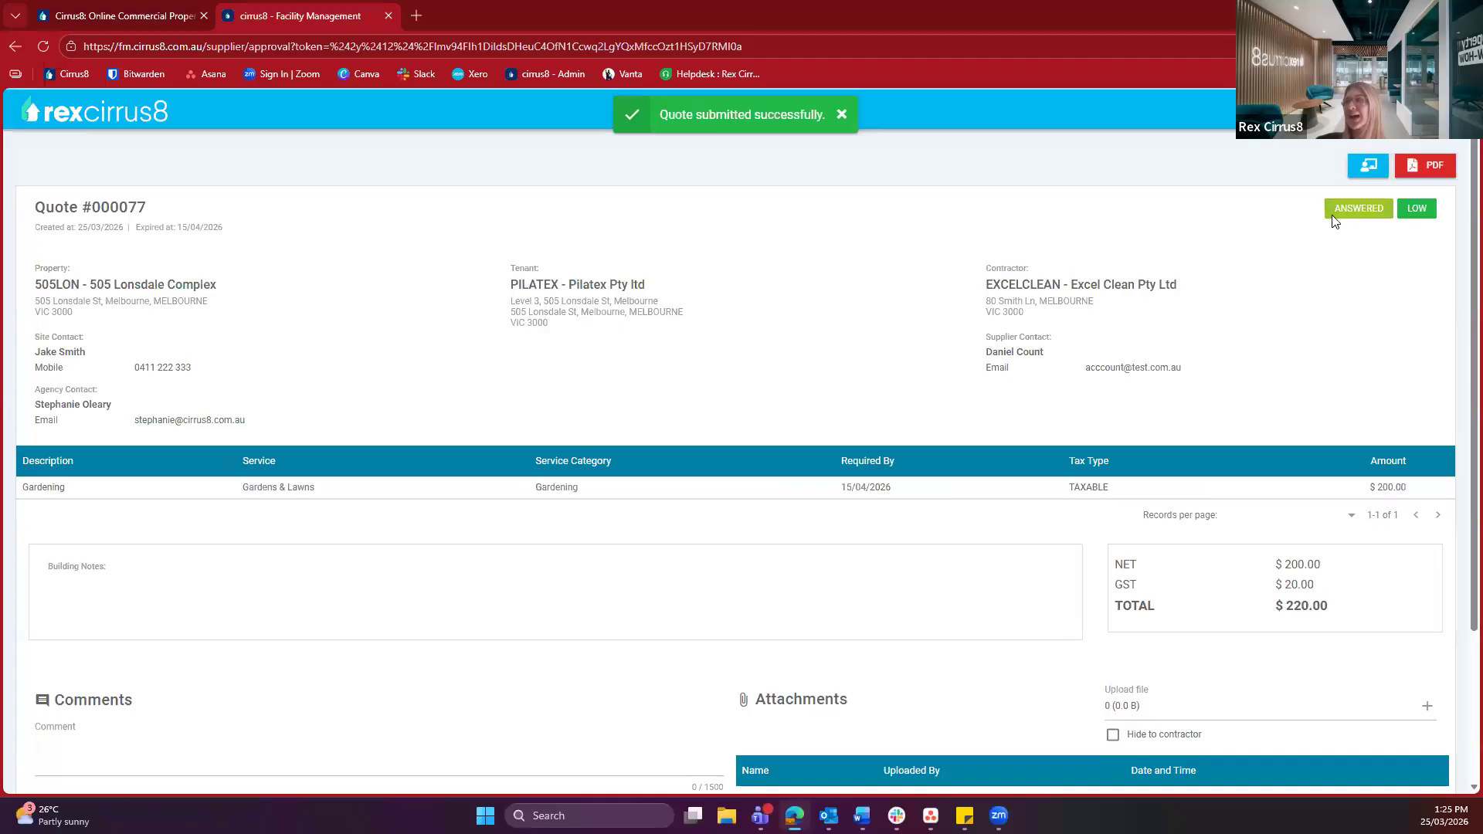
left_click_drag(1329, 209, 1389, 203)
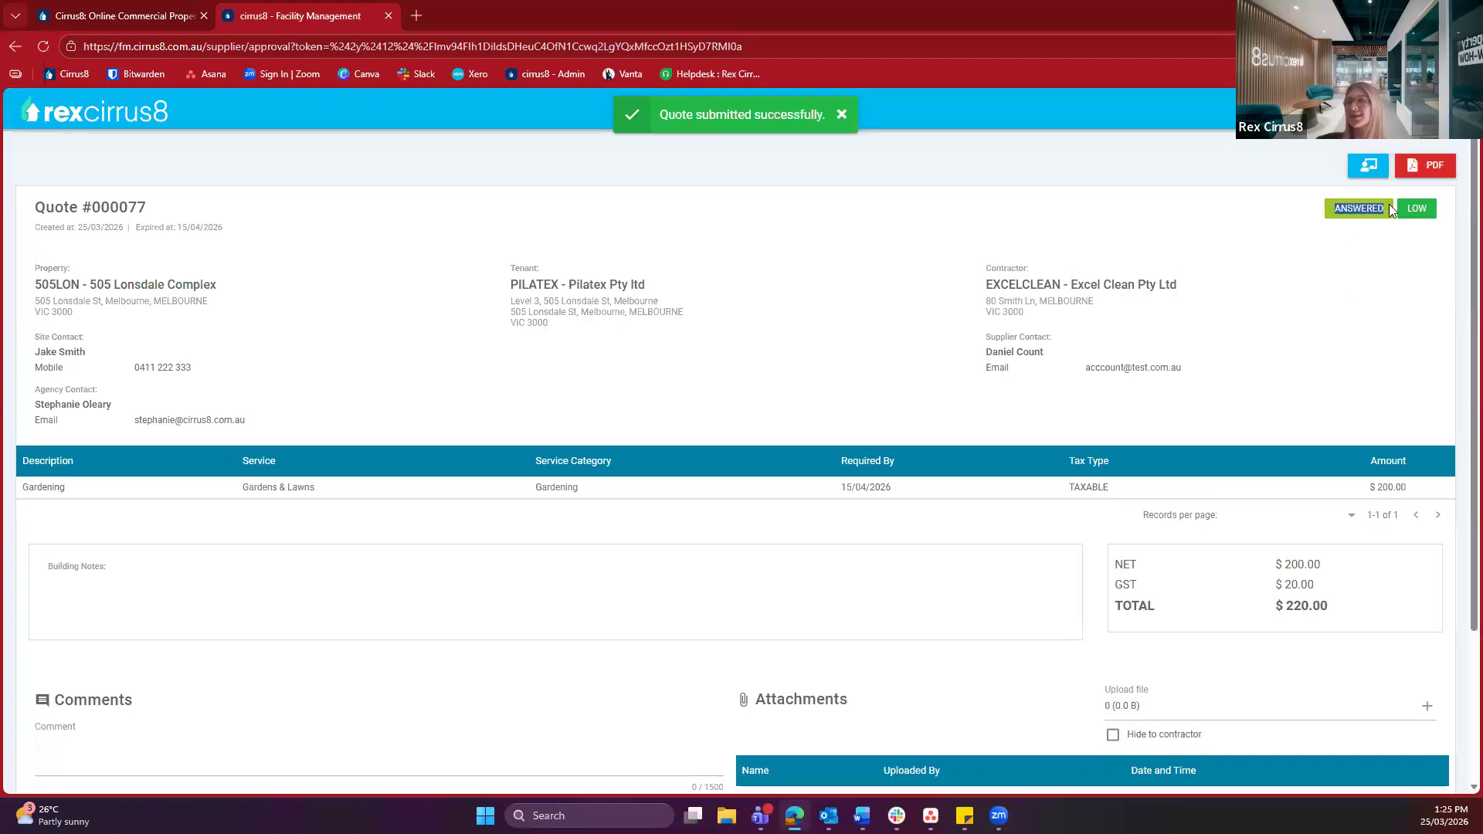
left_click(1211, 260)
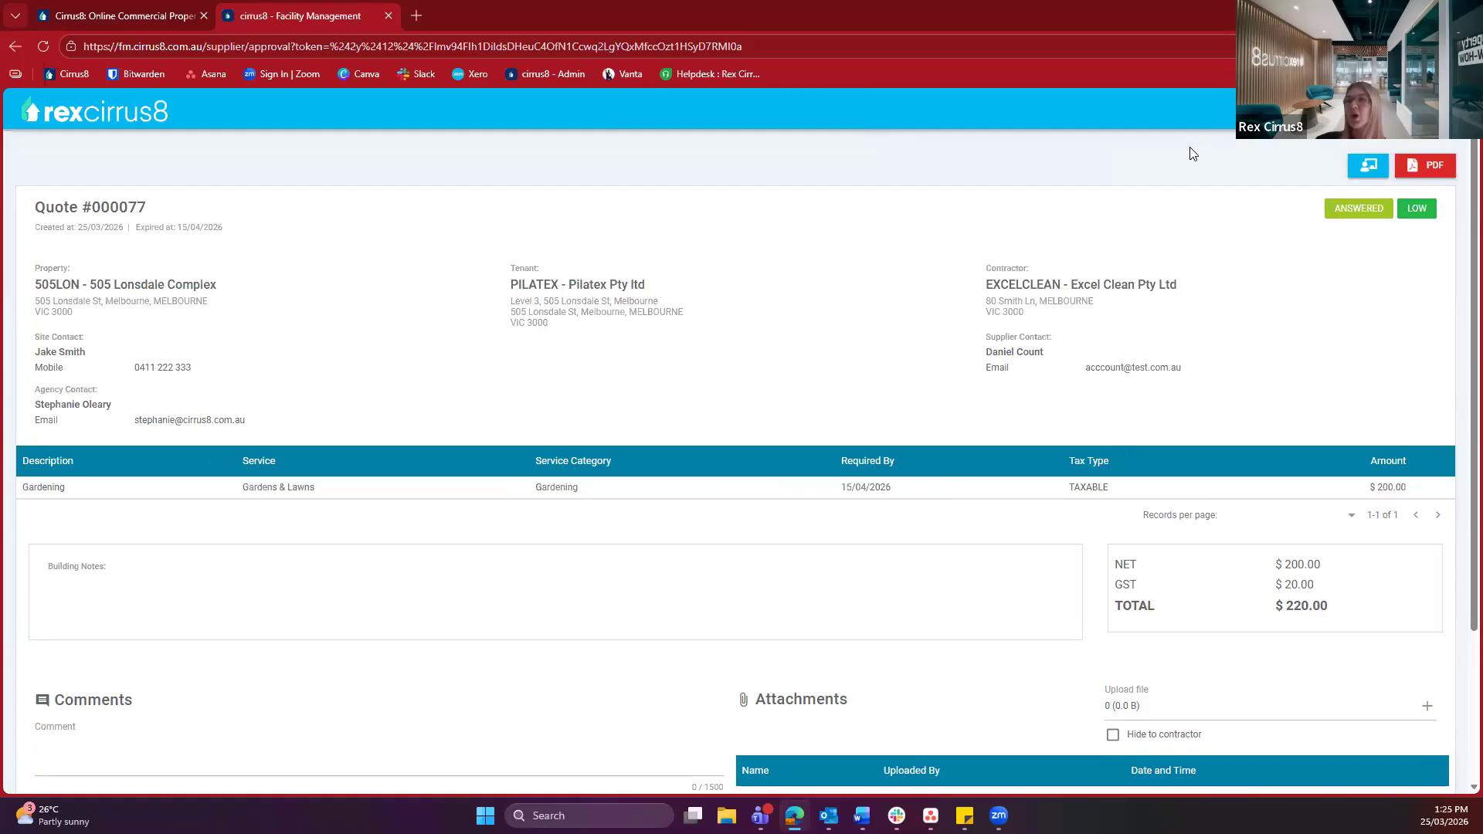
left_click(1371, 171)
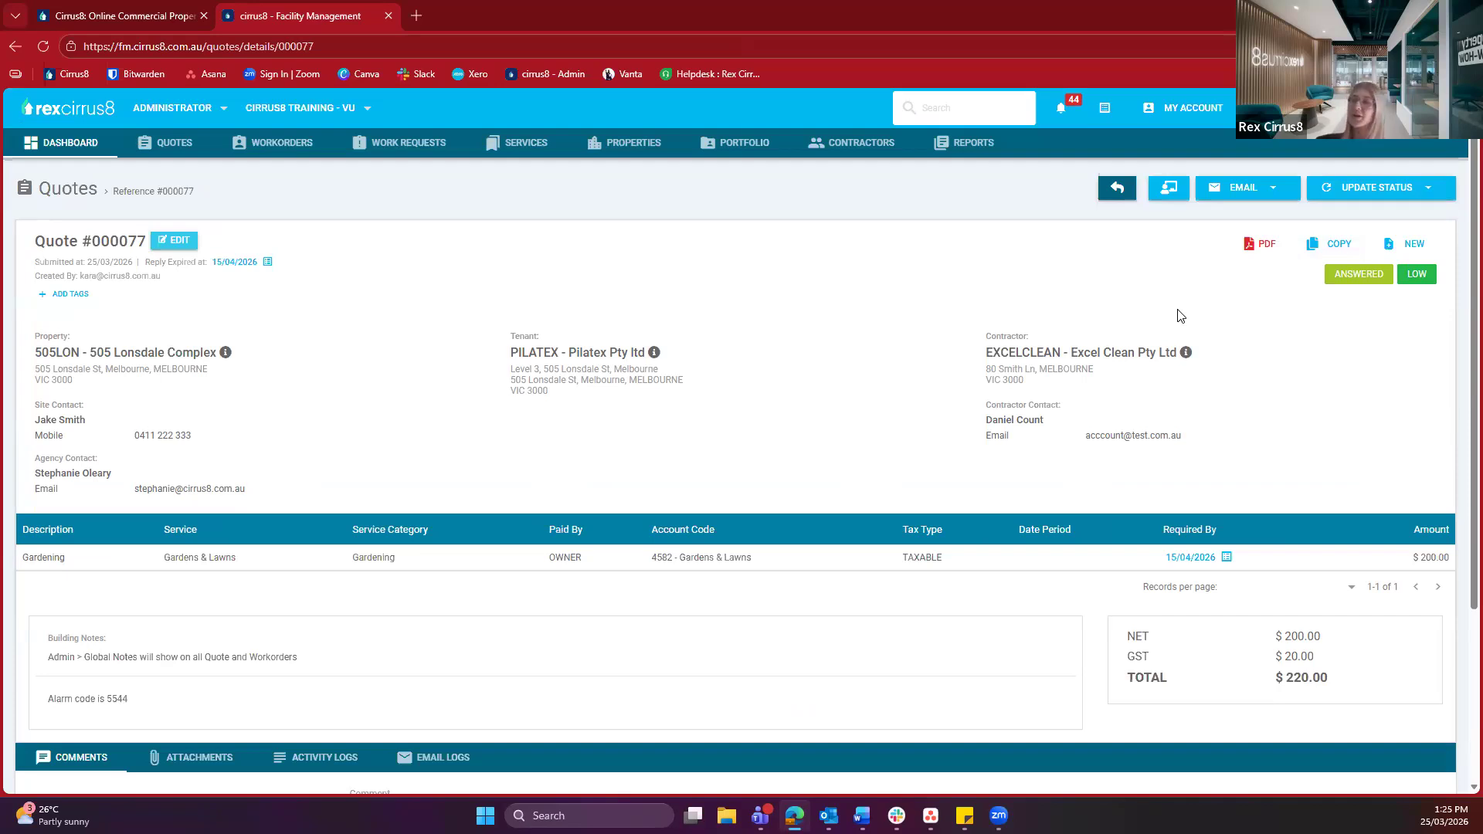
Show the quote's email options and its status choices, Create as Workorder and Cancel Quote
left_click(1231, 199)
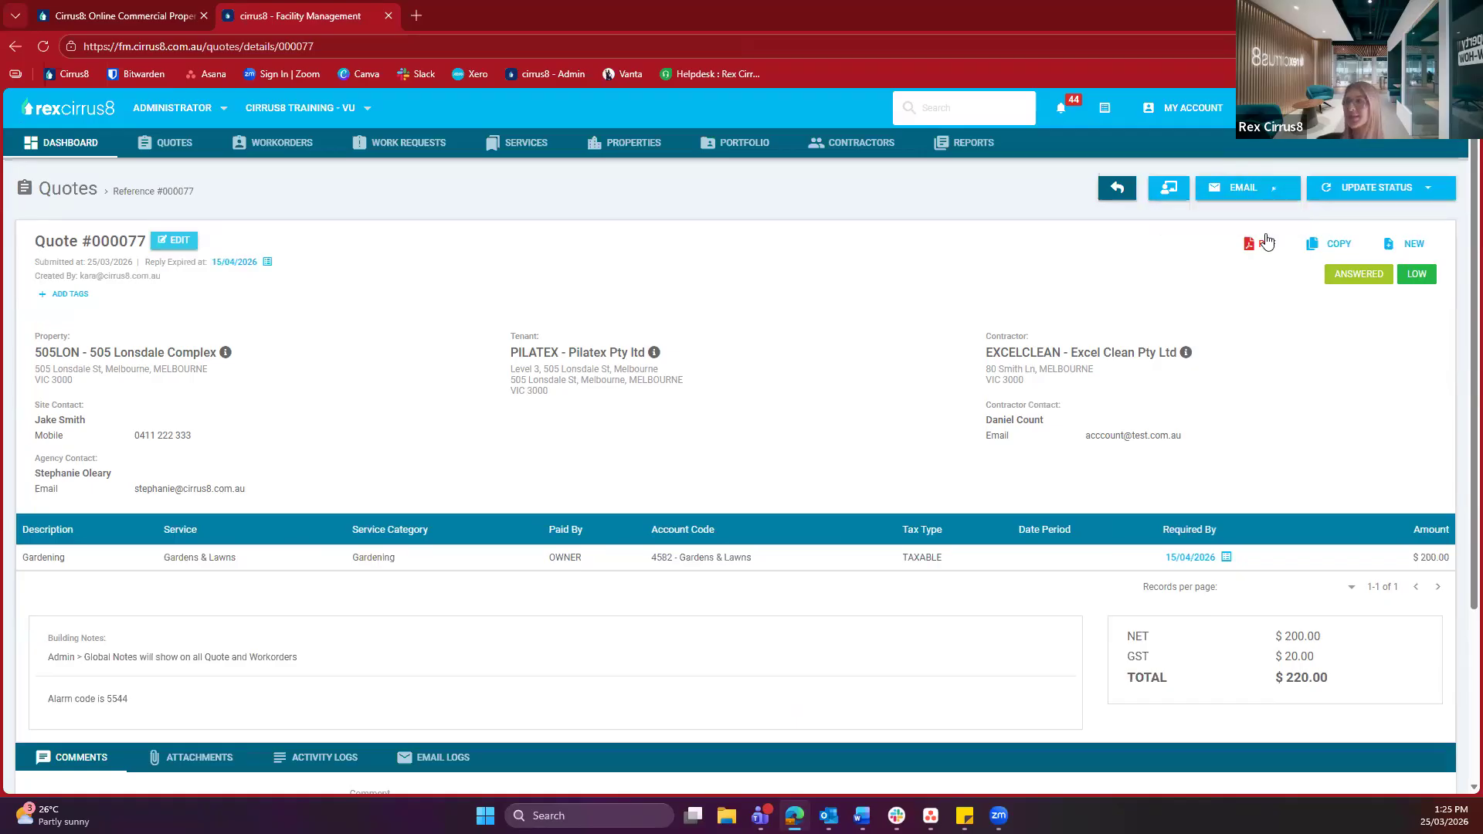
left_click(1373, 191)
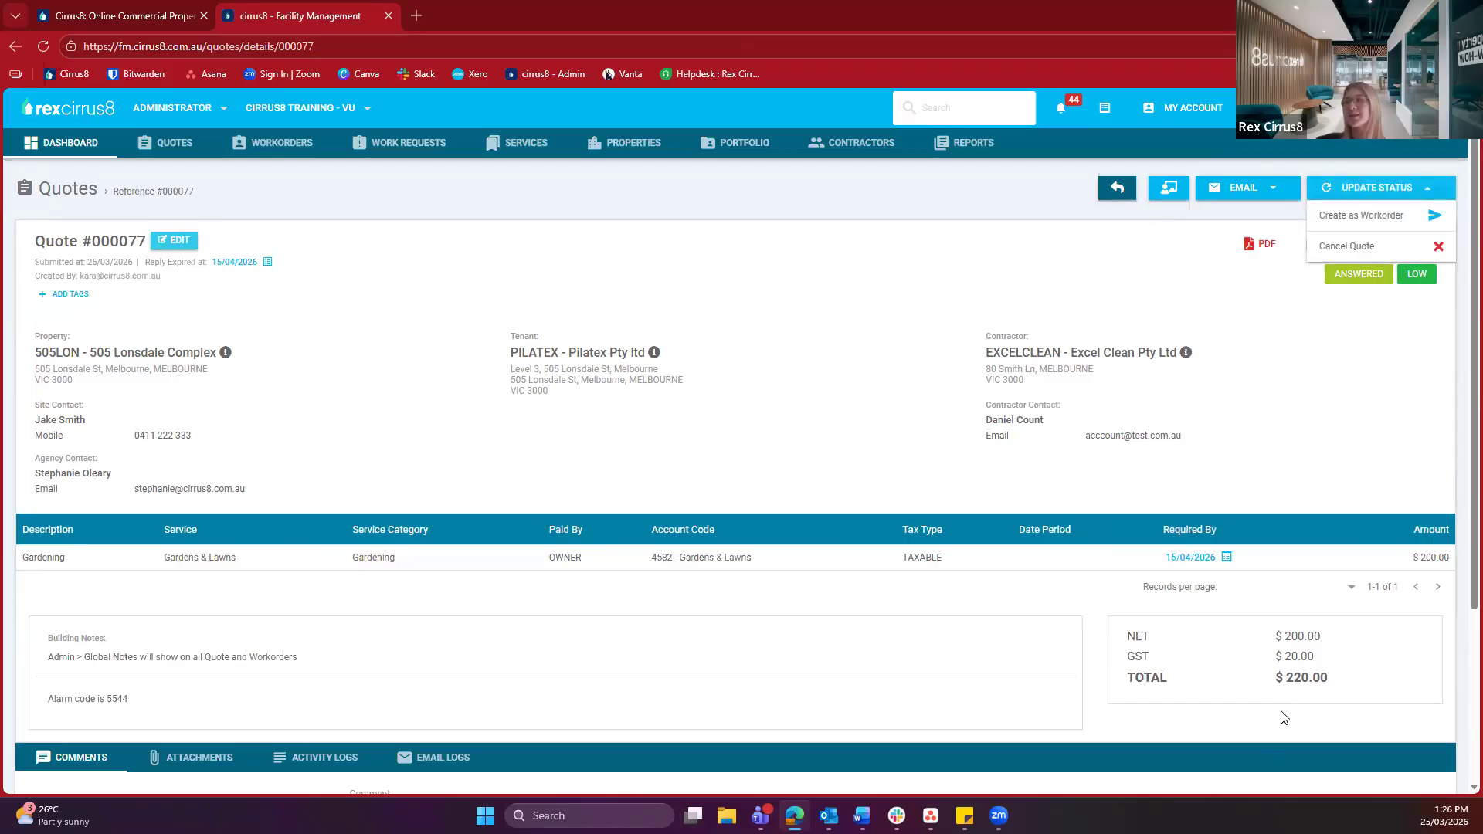
Turn quote 000077 into a workorder, dismissing the 505 Lonsdale Complex property note, and scroll the details form
left_click(1369, 216)
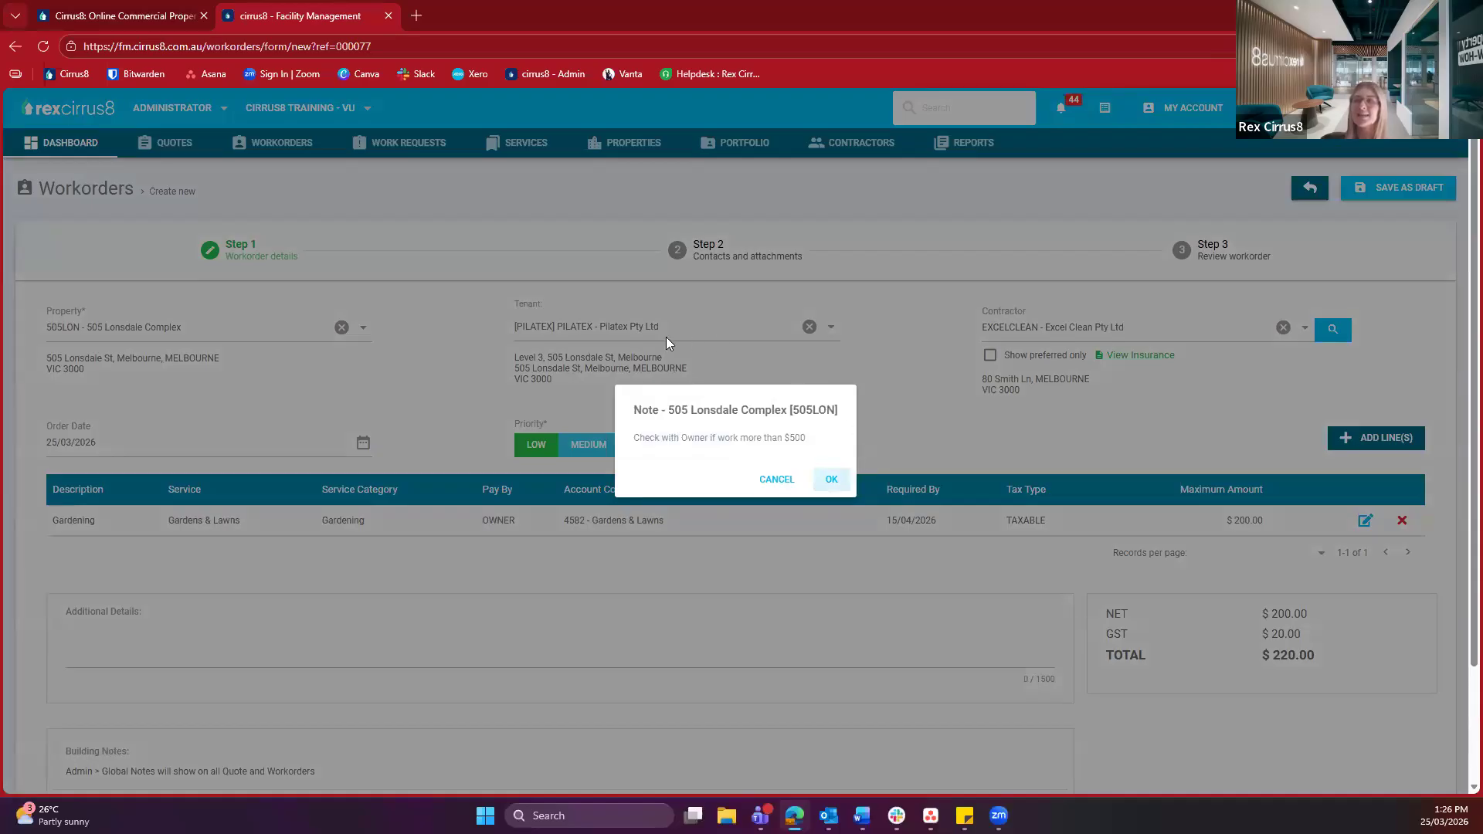
left_click(824, 479)
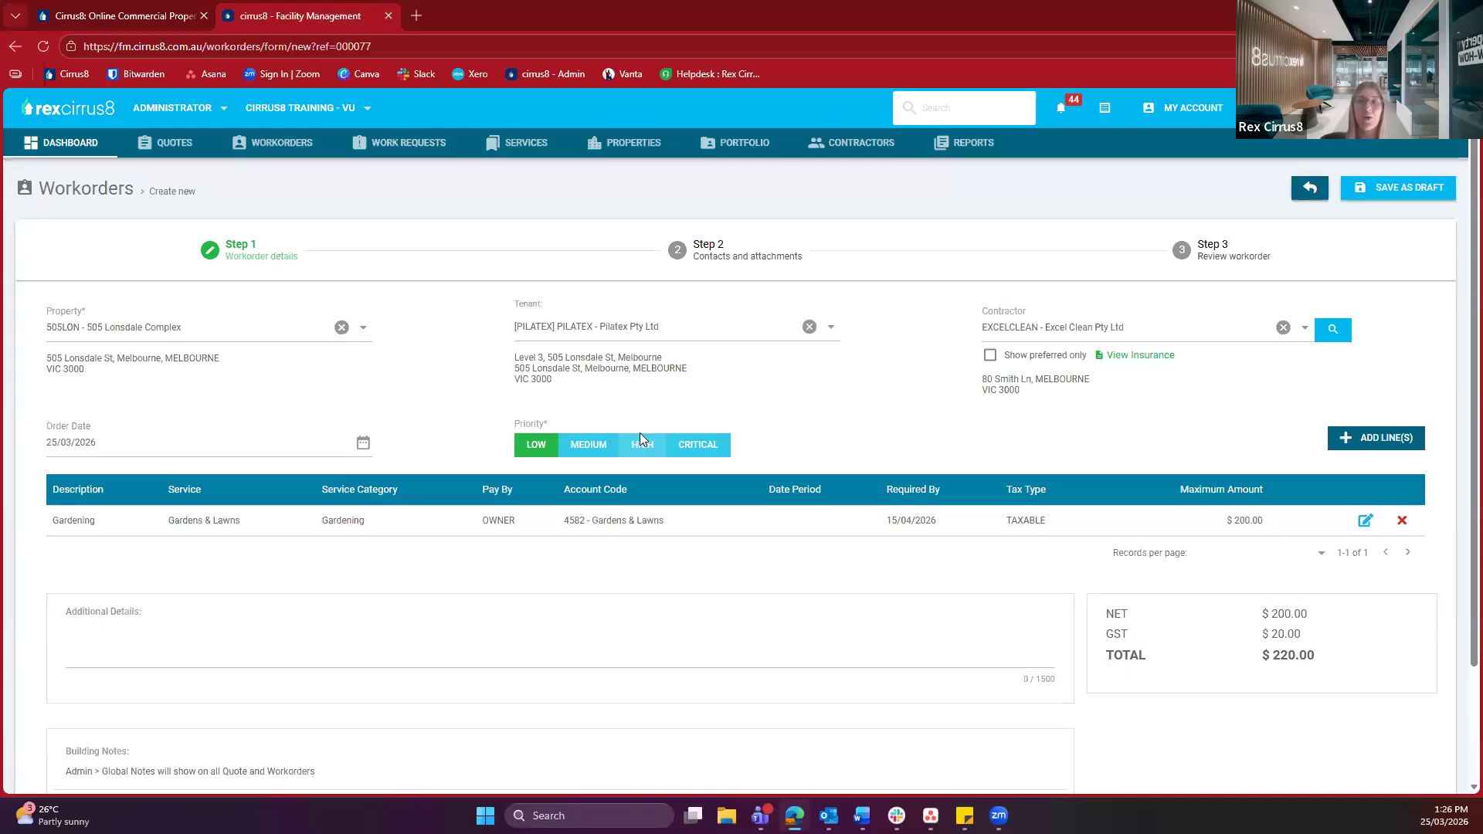
left_click_drag(220, 264, 373, 256)
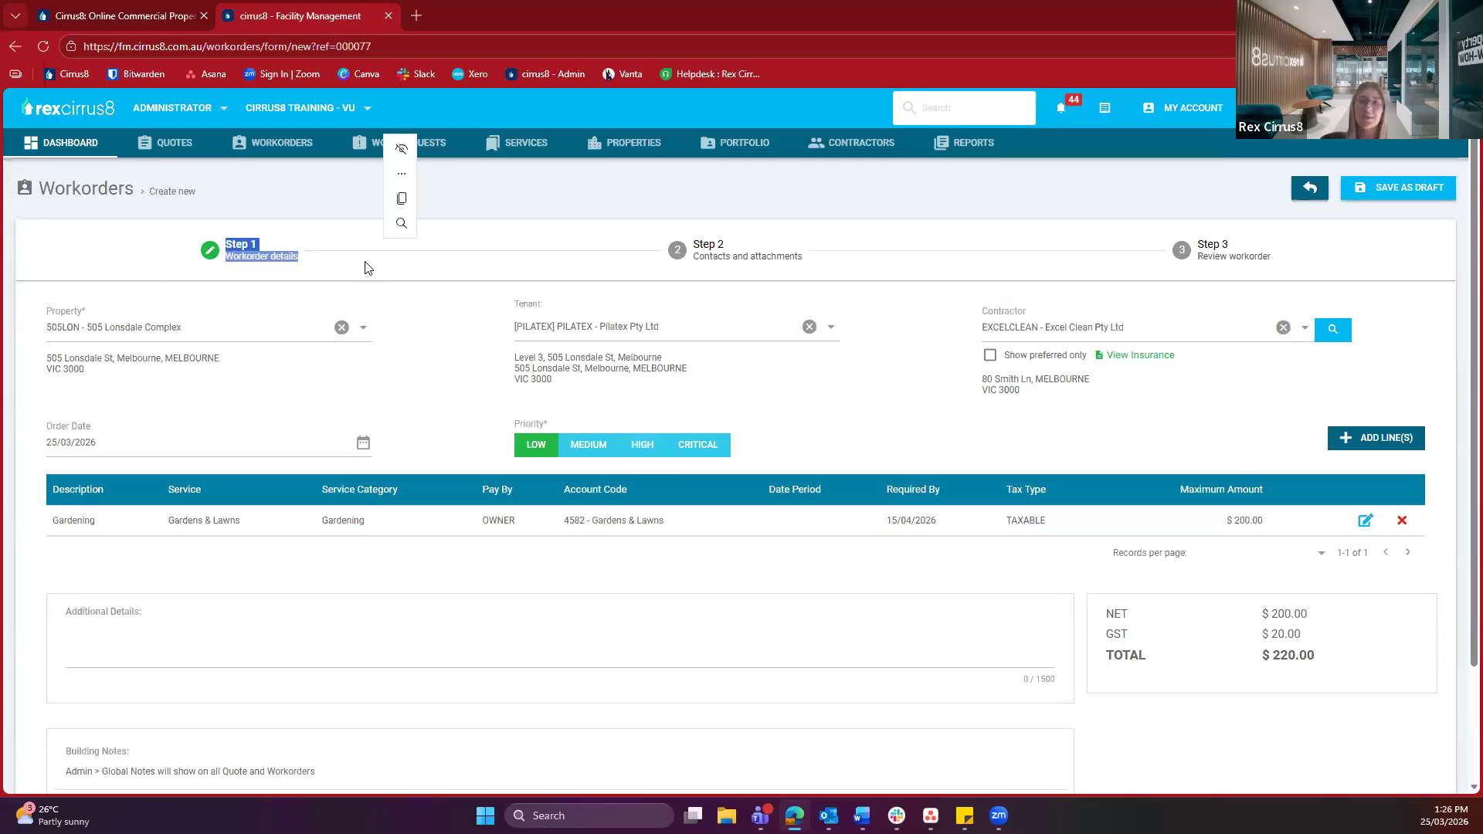
left_click(367, 267)
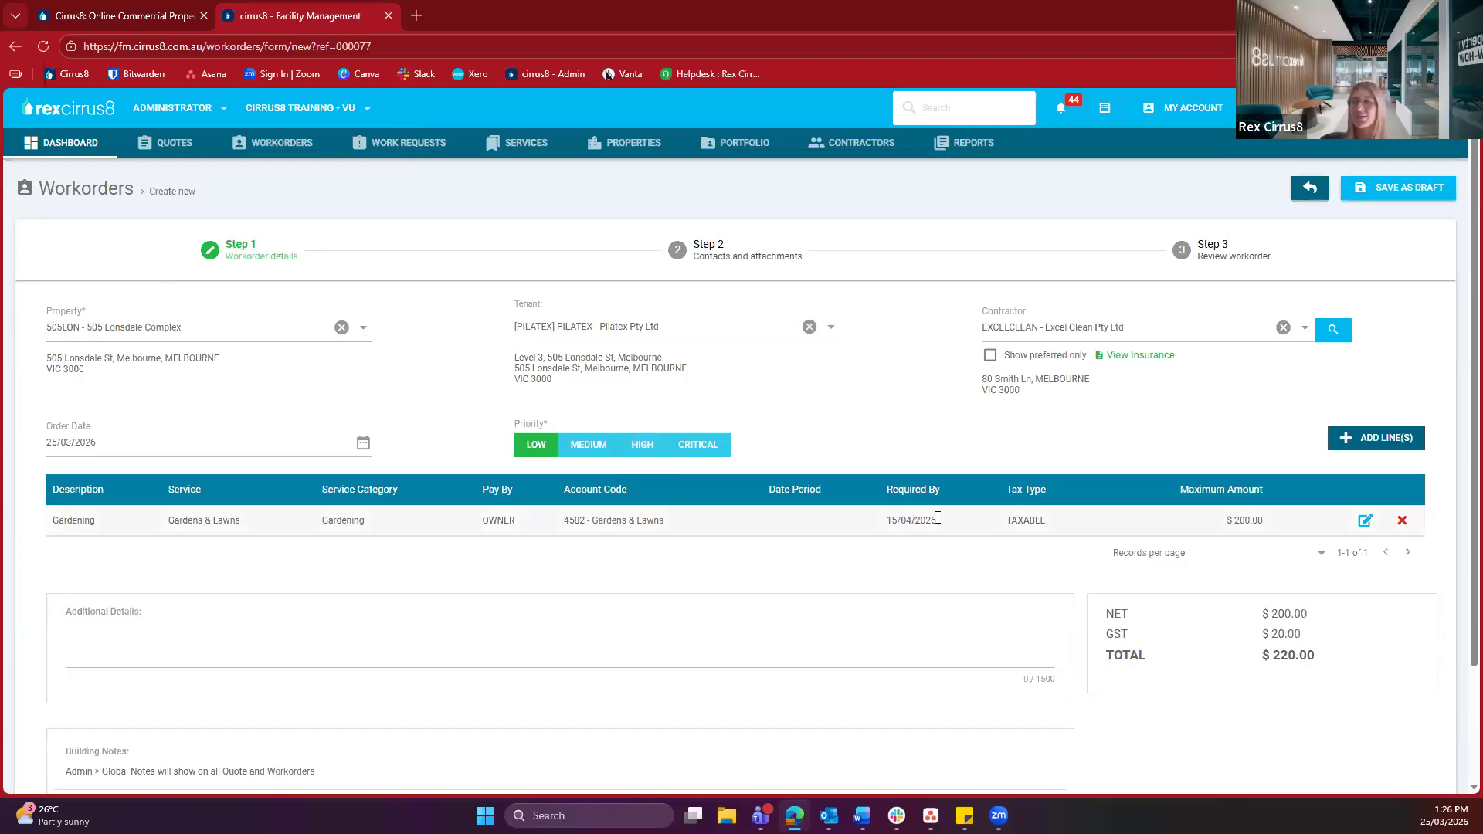
scroll(938, 517, "down", 2)
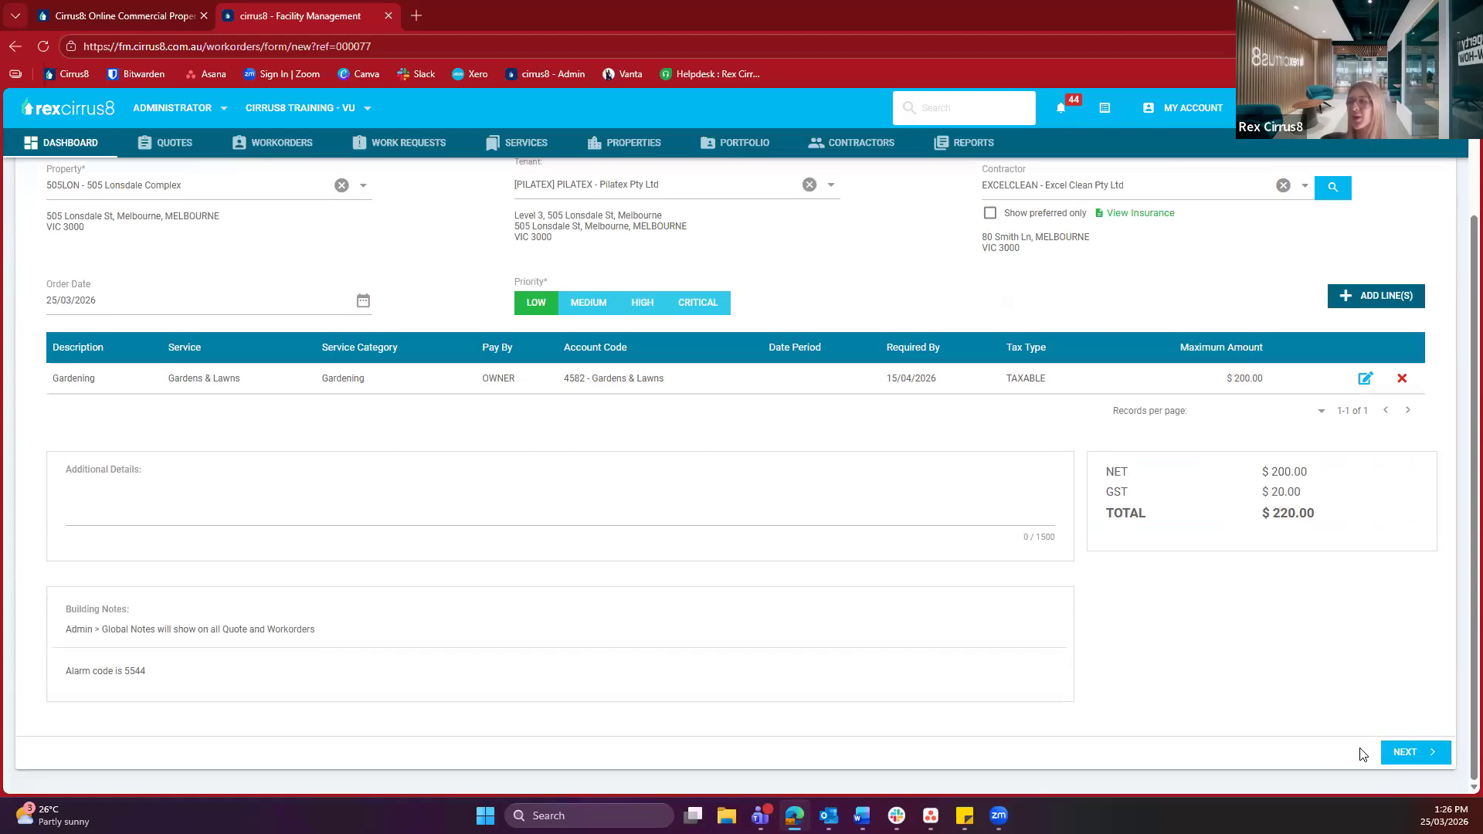
Advance to the Contacts and attachments step and check the contractor contact's email address
left_click(1415, 755)
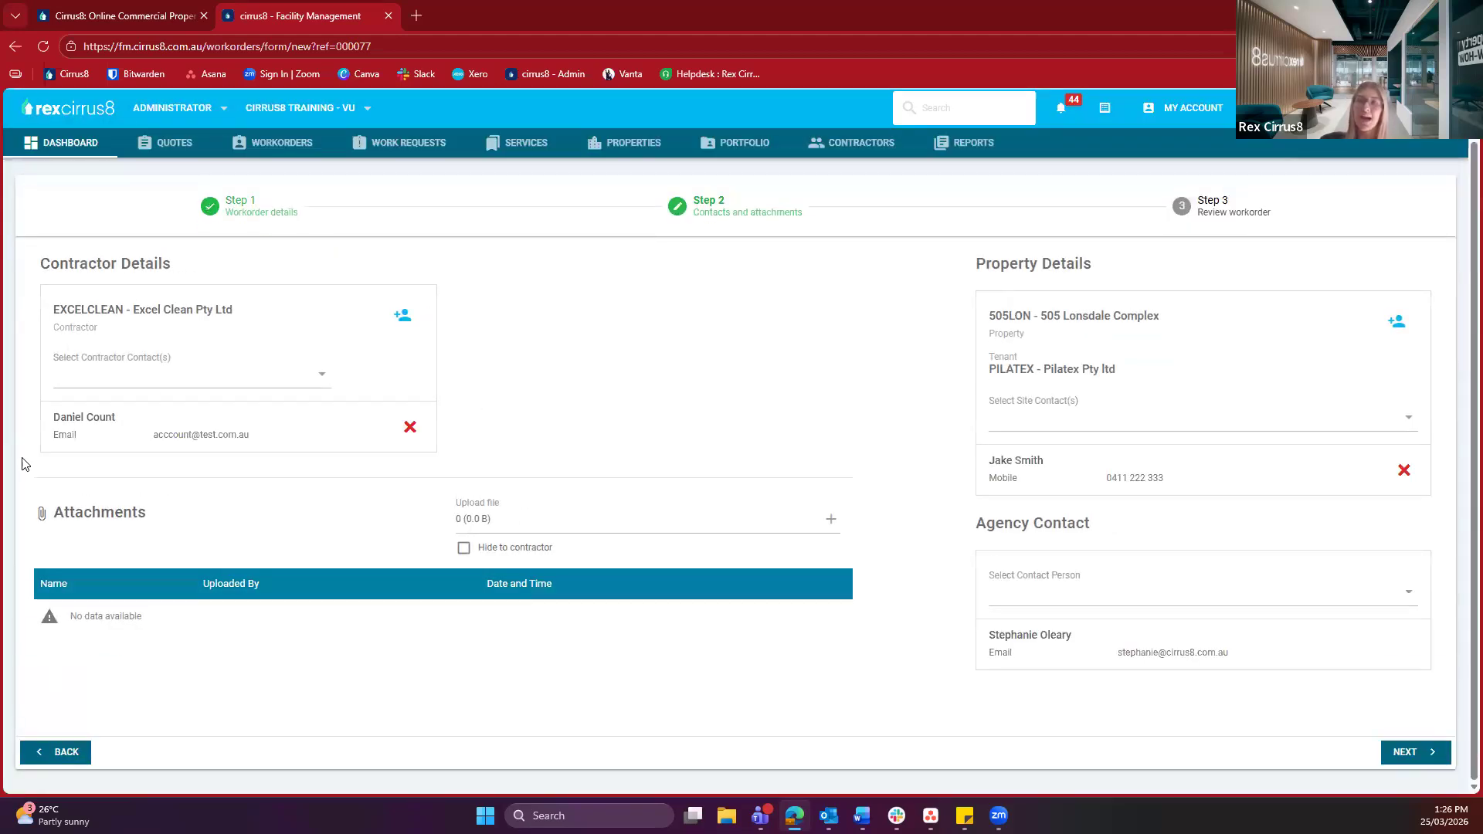
triple_click(244, 434)
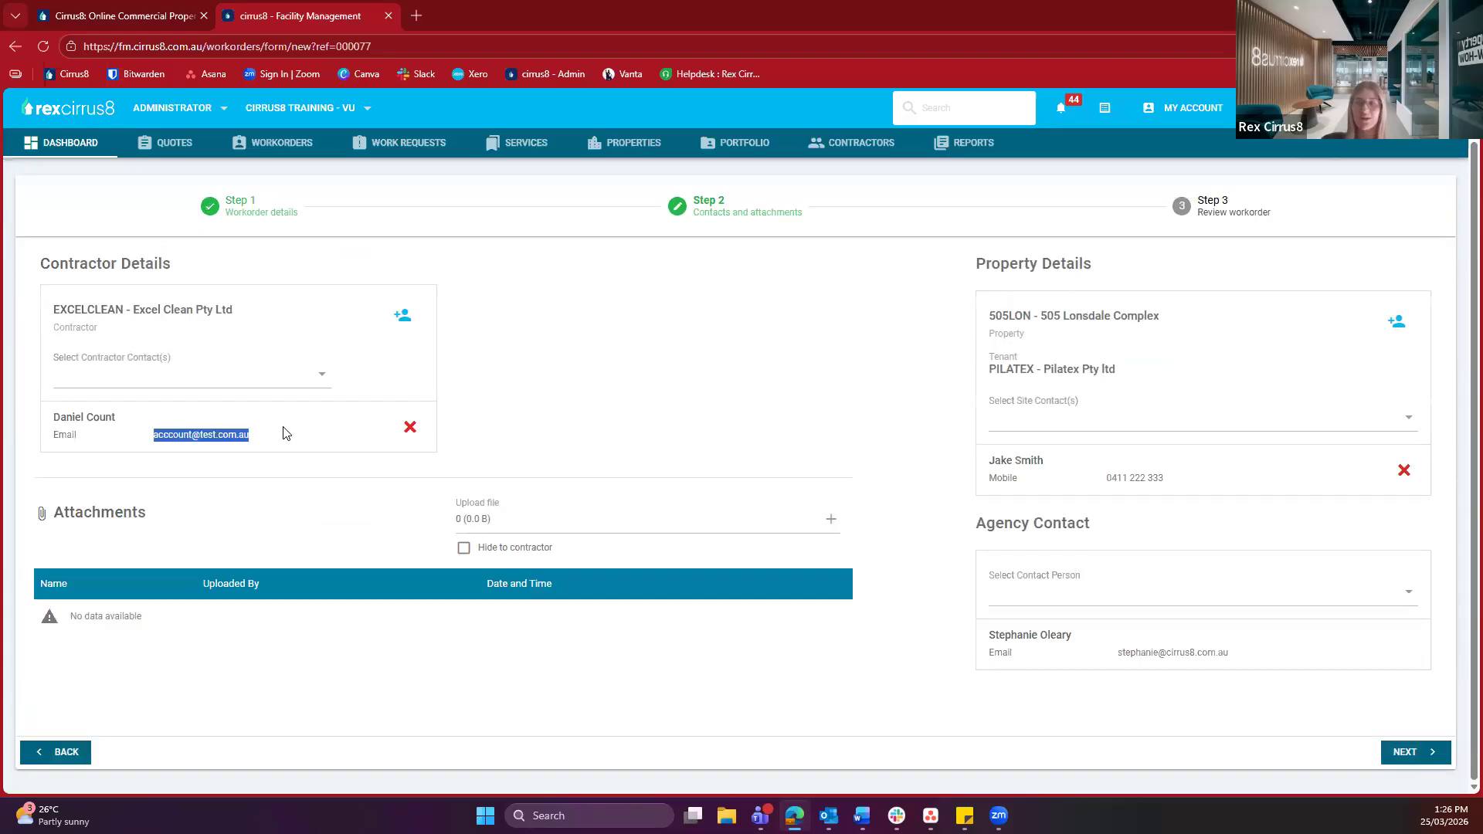
left_click(291, 433)
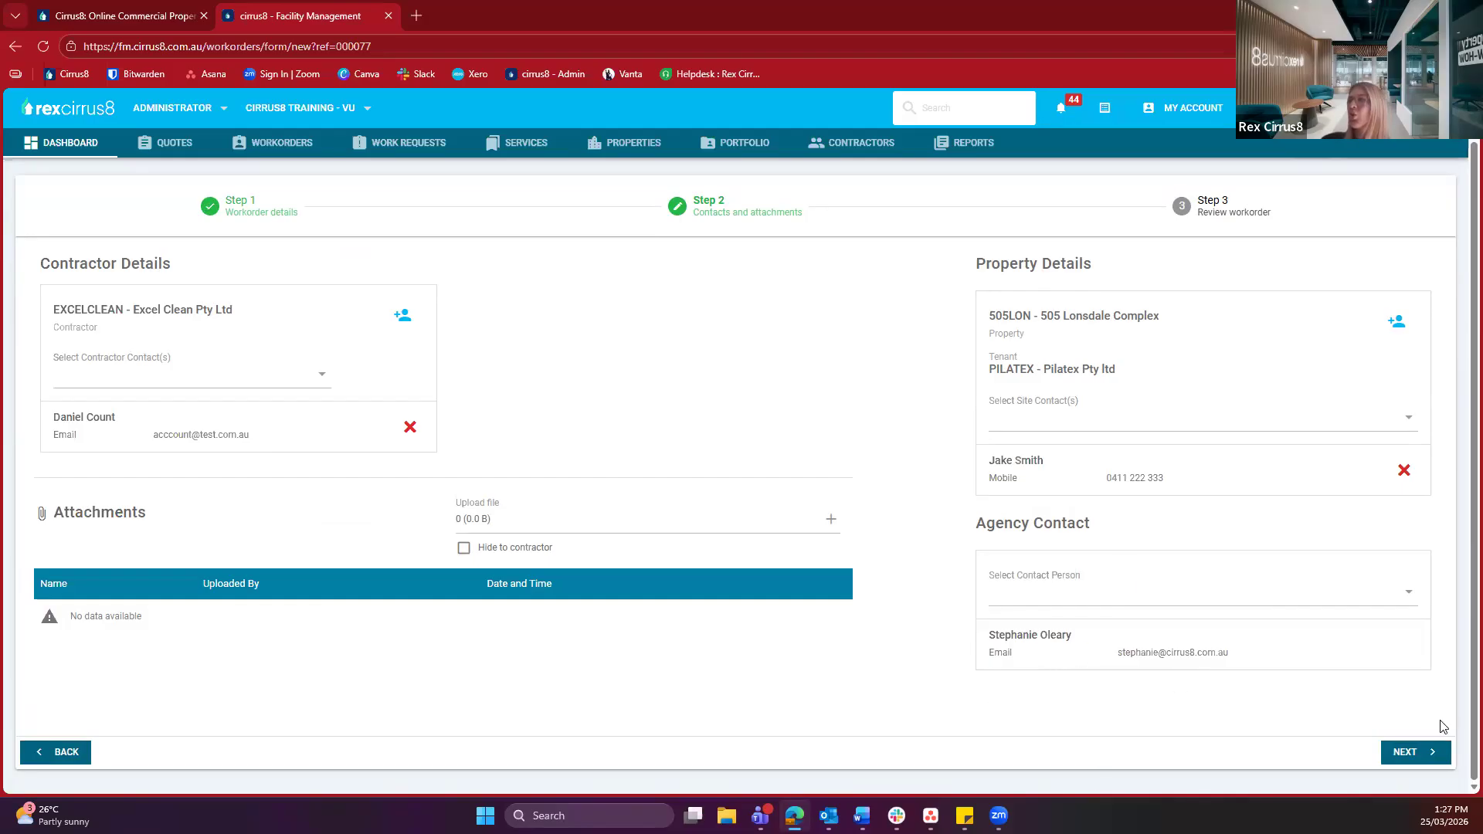
On the review step, keep the 25/03/2026 send date and tick Notify Site Contact
left_click(1430, 760)
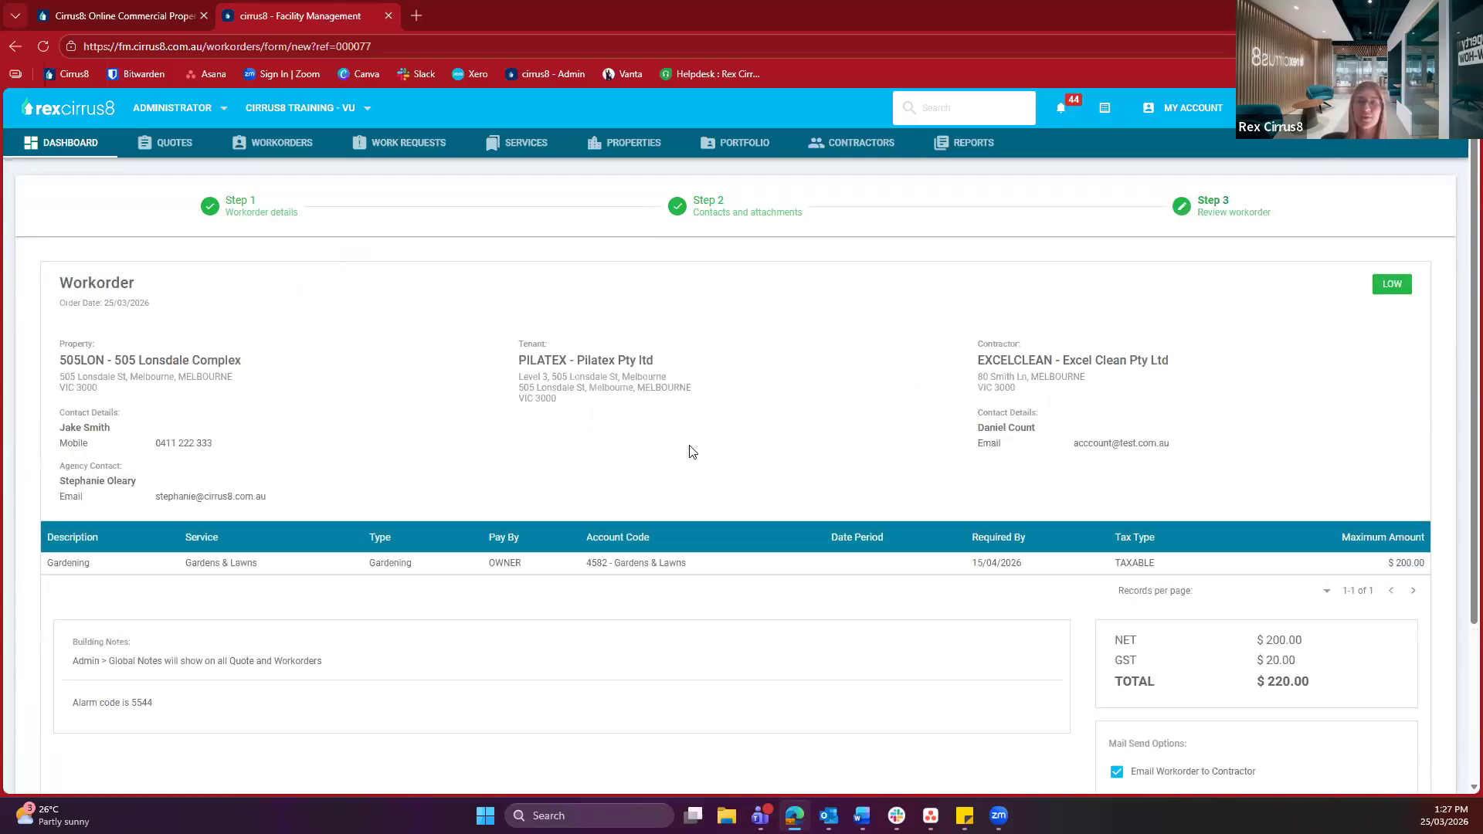
scroll(691, 451, "down", 1)
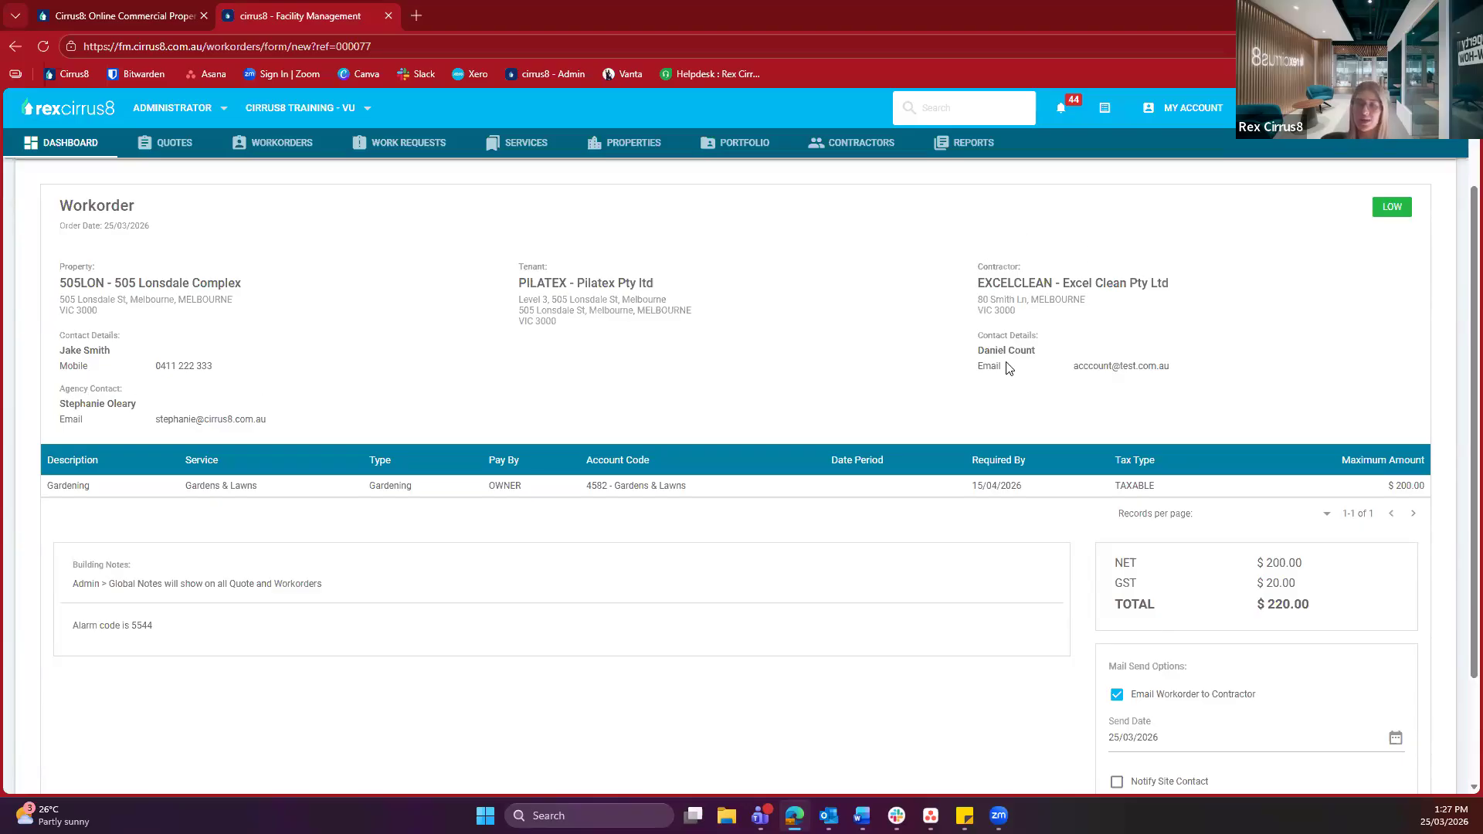
scroll(1007, 363, "down", 2)
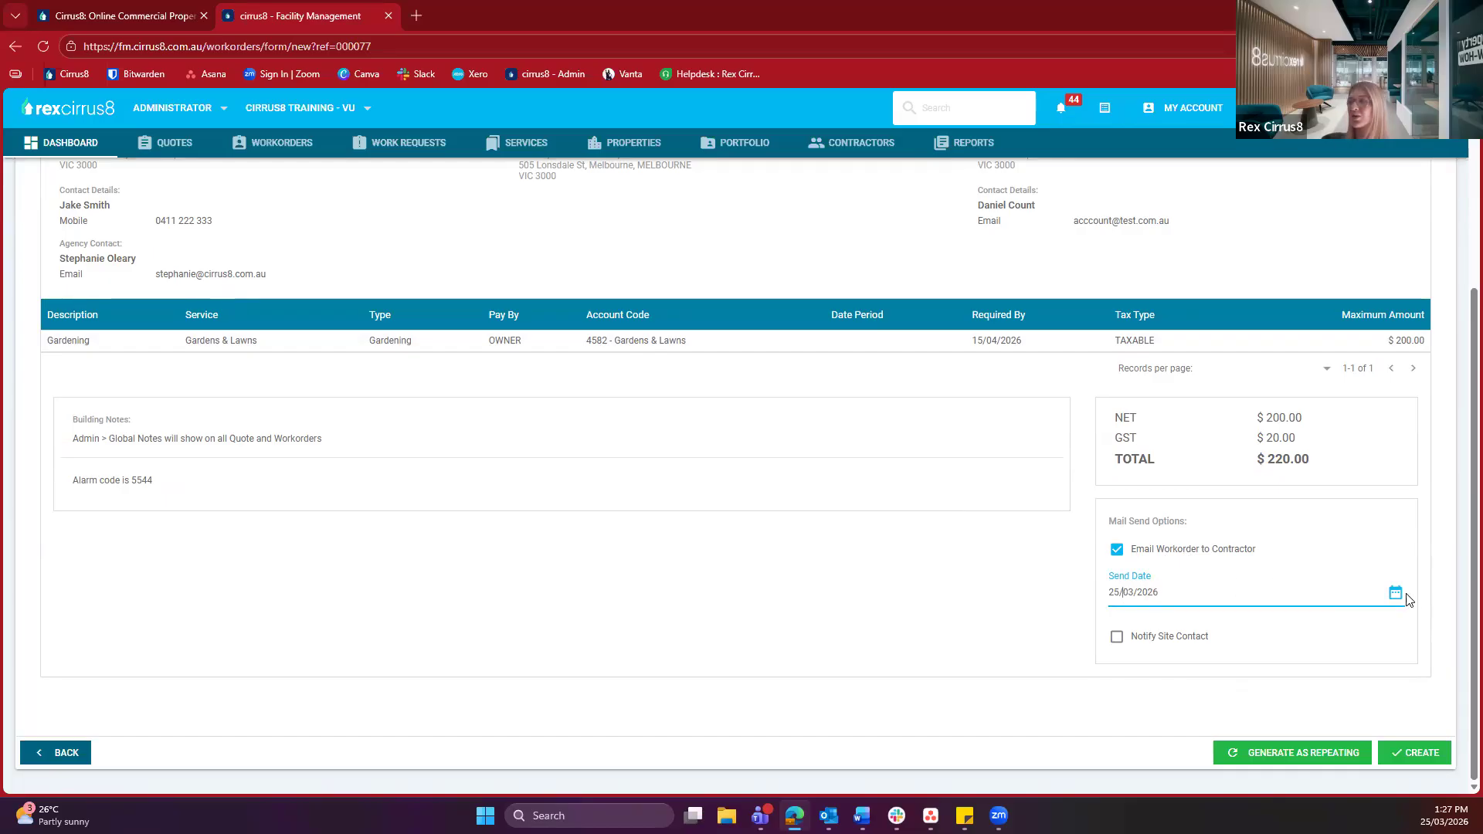
left_click(977, 575)
left_click(1137, 641)
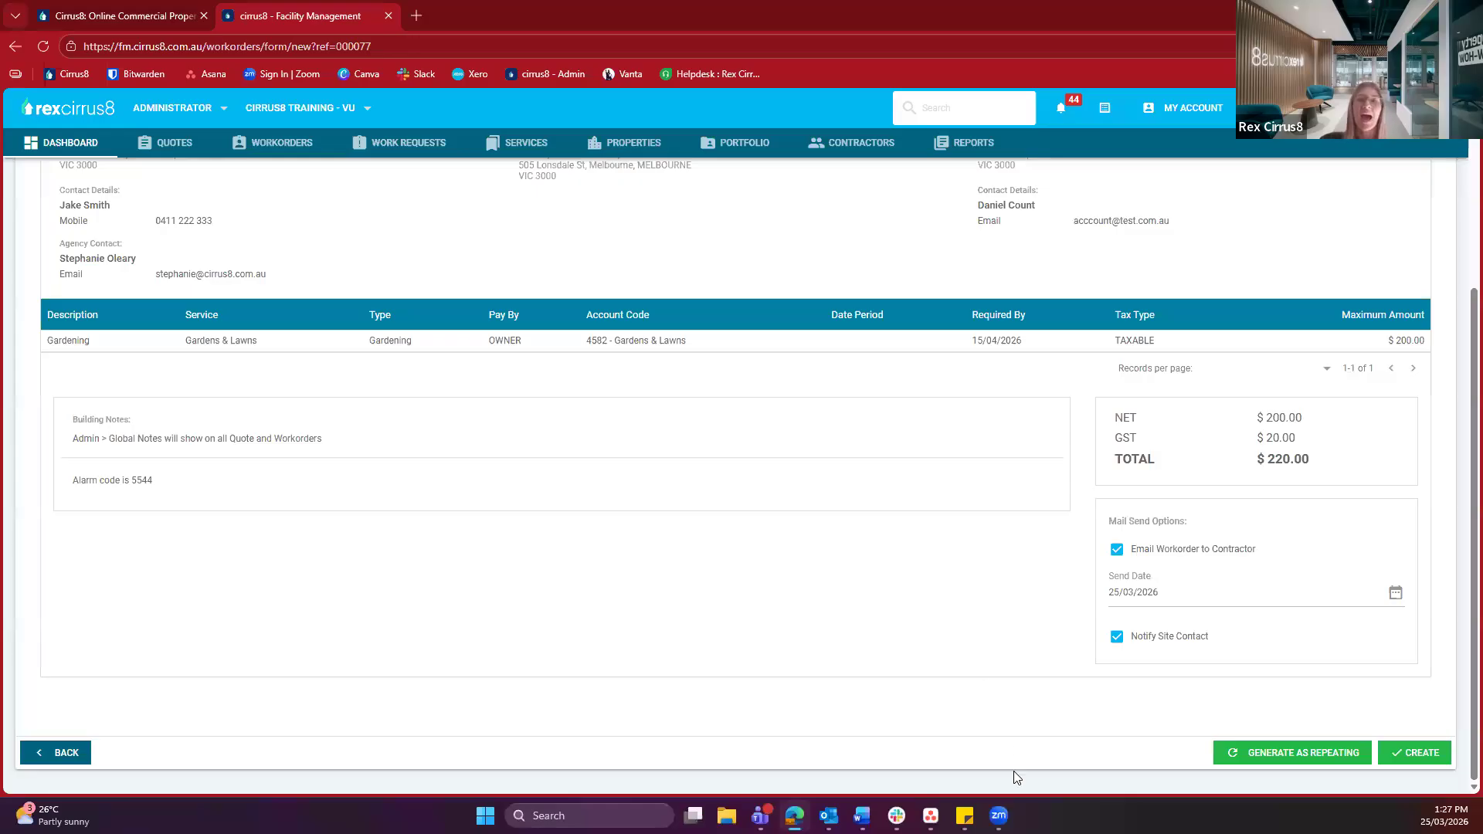
Set a monthly repeat on day 25 ending 25/04/2027, with required-by 5 days after each order
left_click(1270, 762)
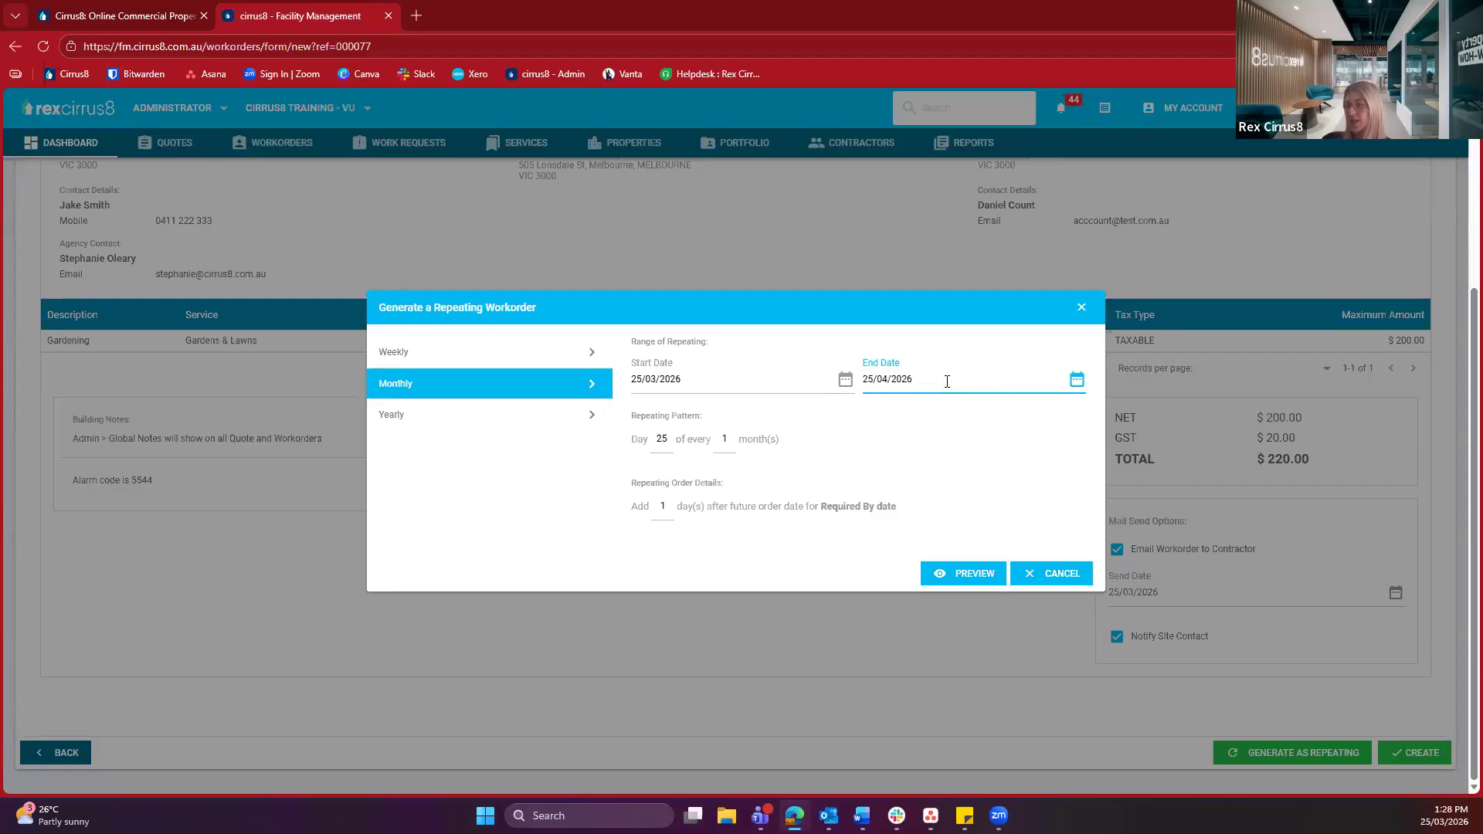
type("7")
left_click(918, 436)
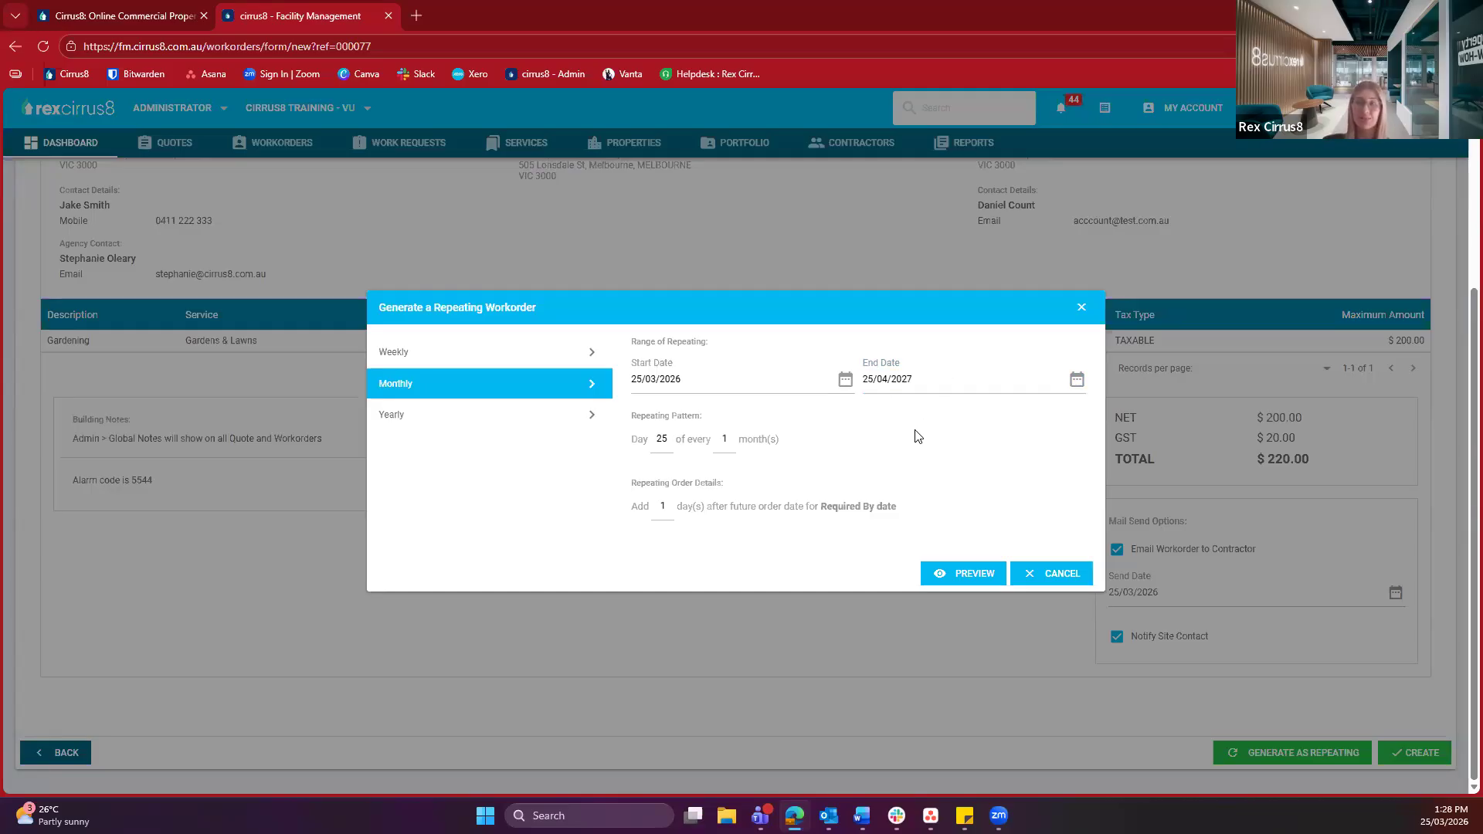
left_click_drag(631, 417, 724, 418)
left_click(633, 443)
left_click(659, 440)
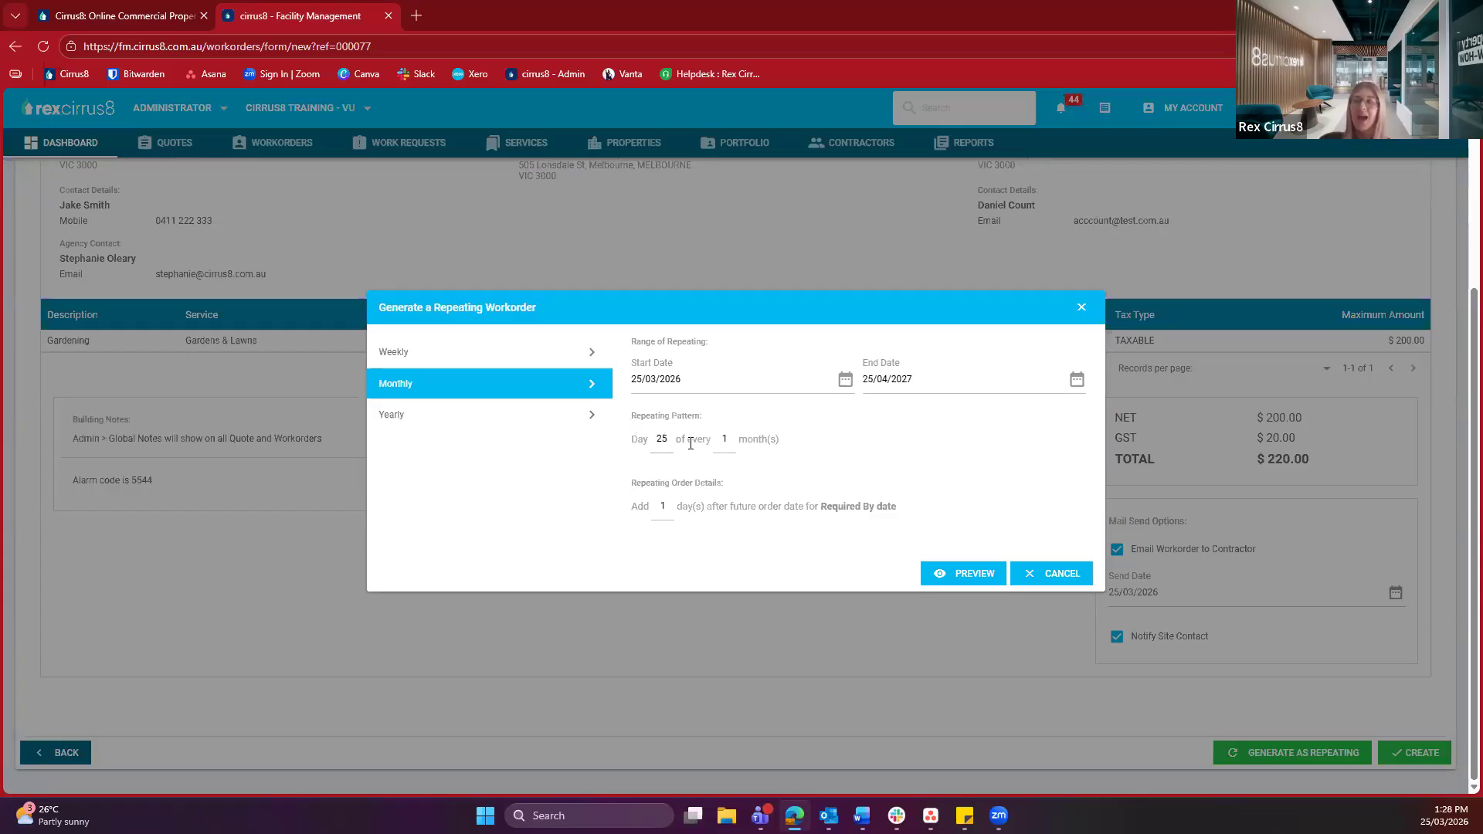
left_click(719, 433)
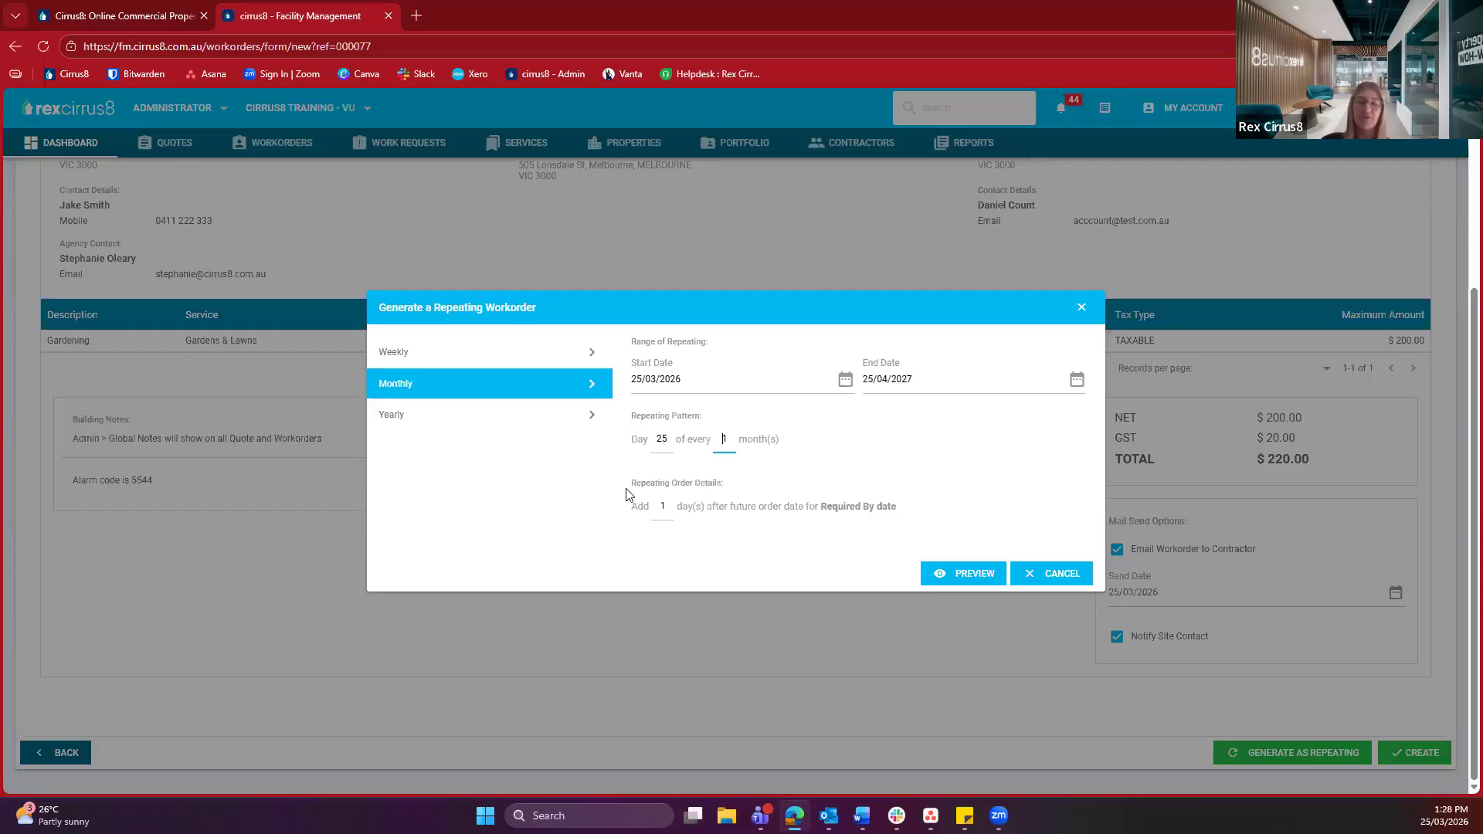
left_click_drag(629, 484, 734, 490)
left_click(631, 539)
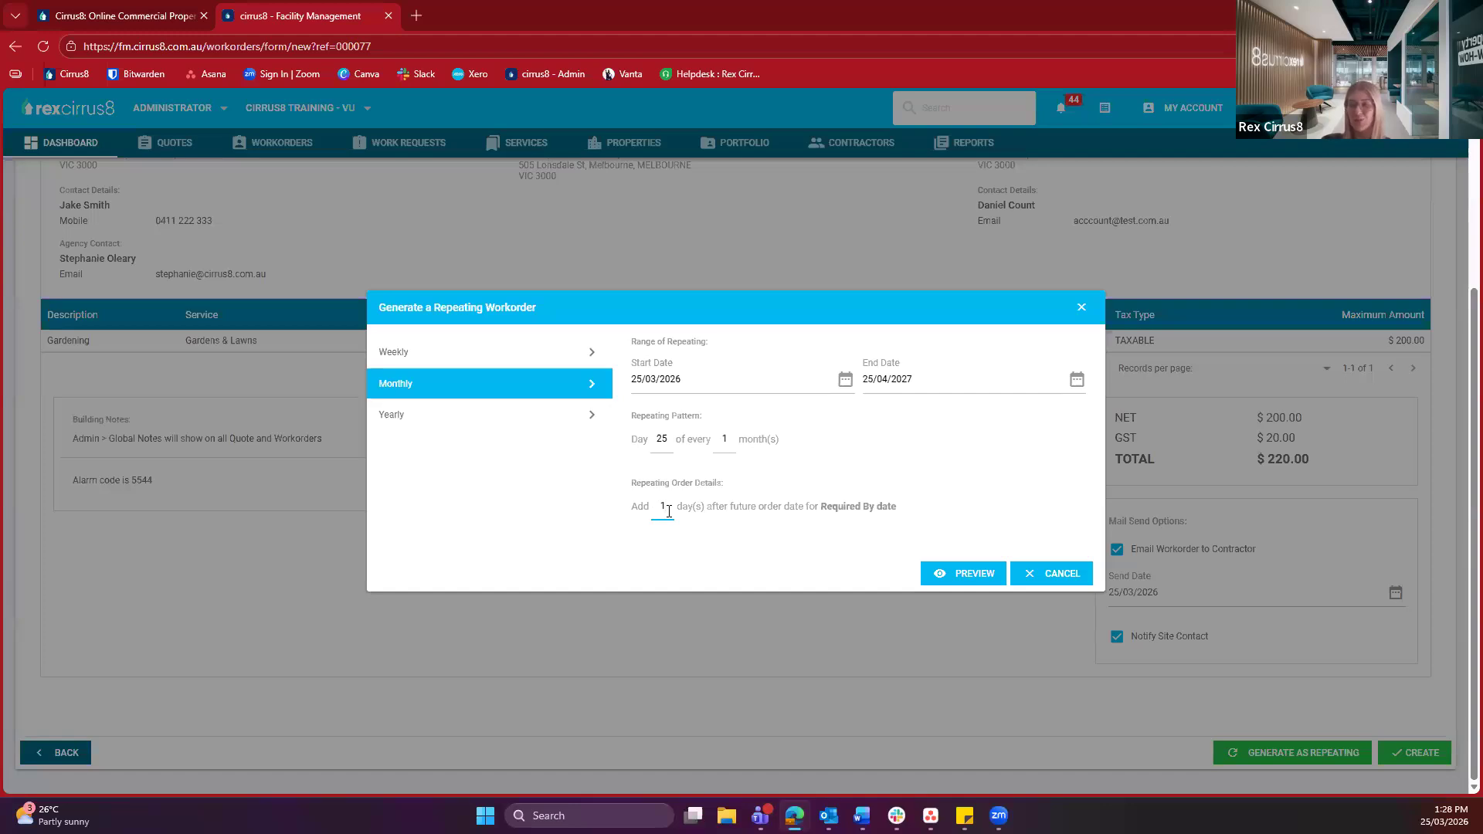
type("5")
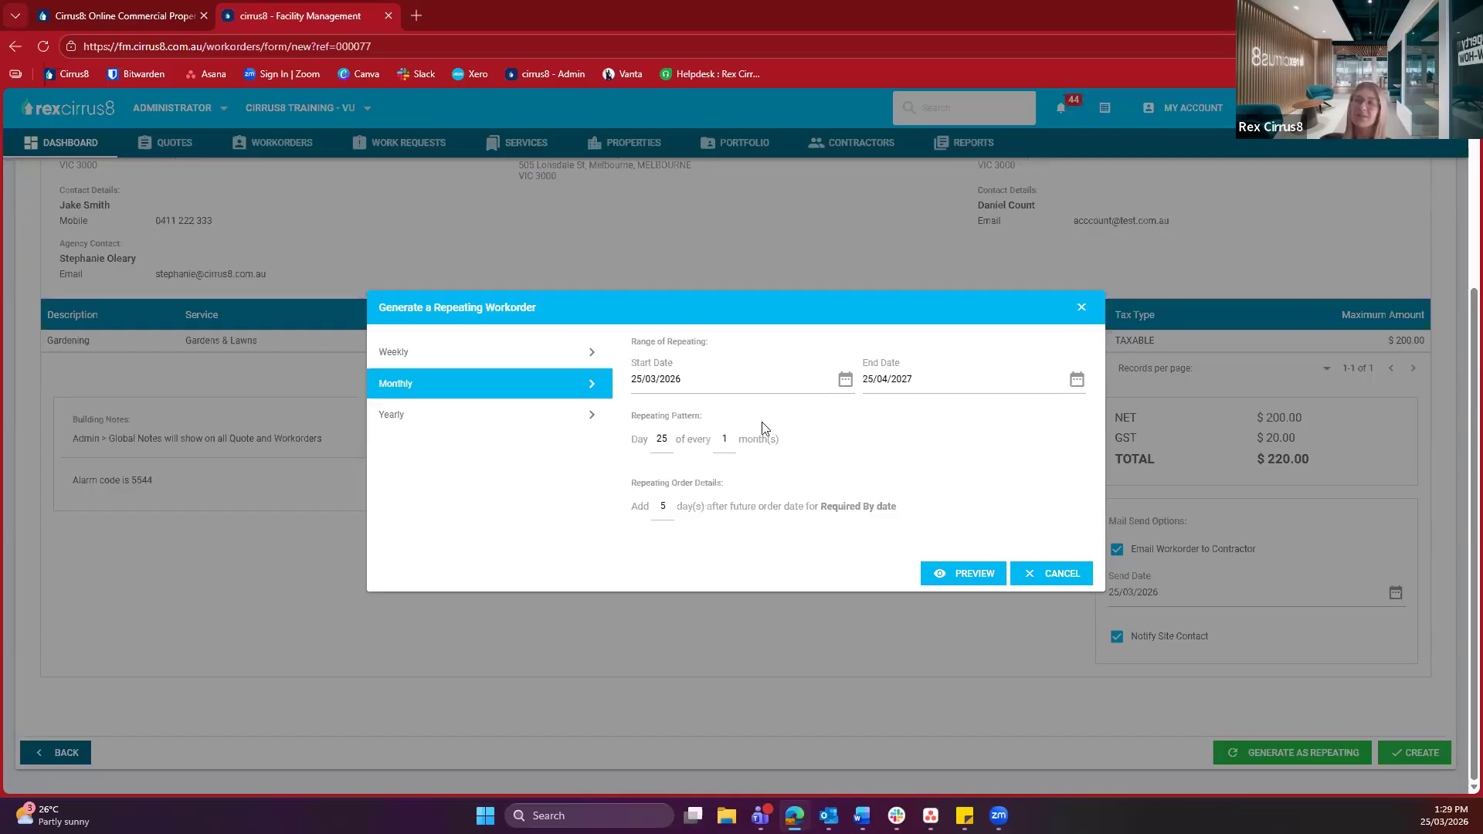
left_click(961, 581)
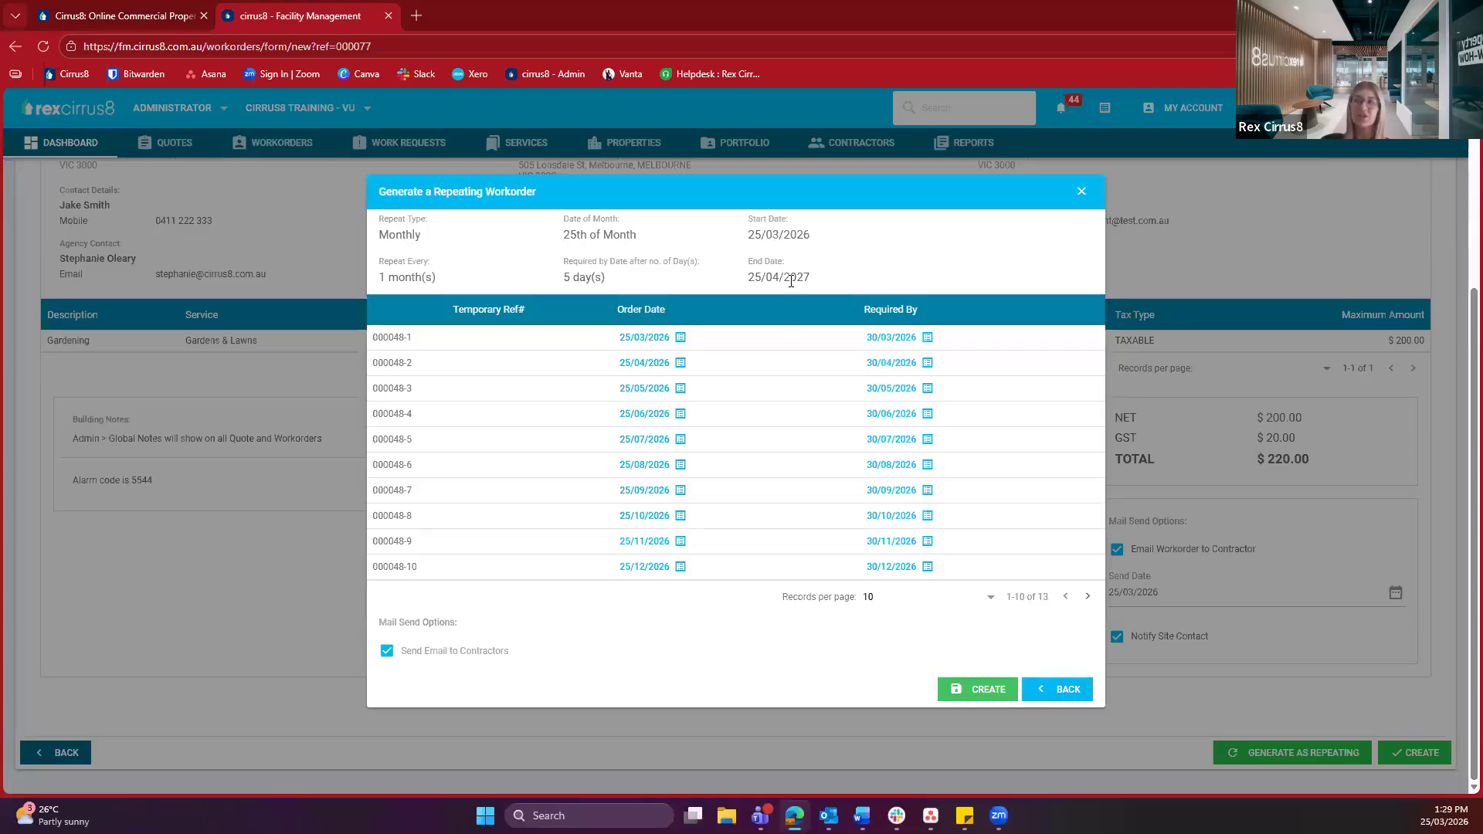
left_click(683, 283)
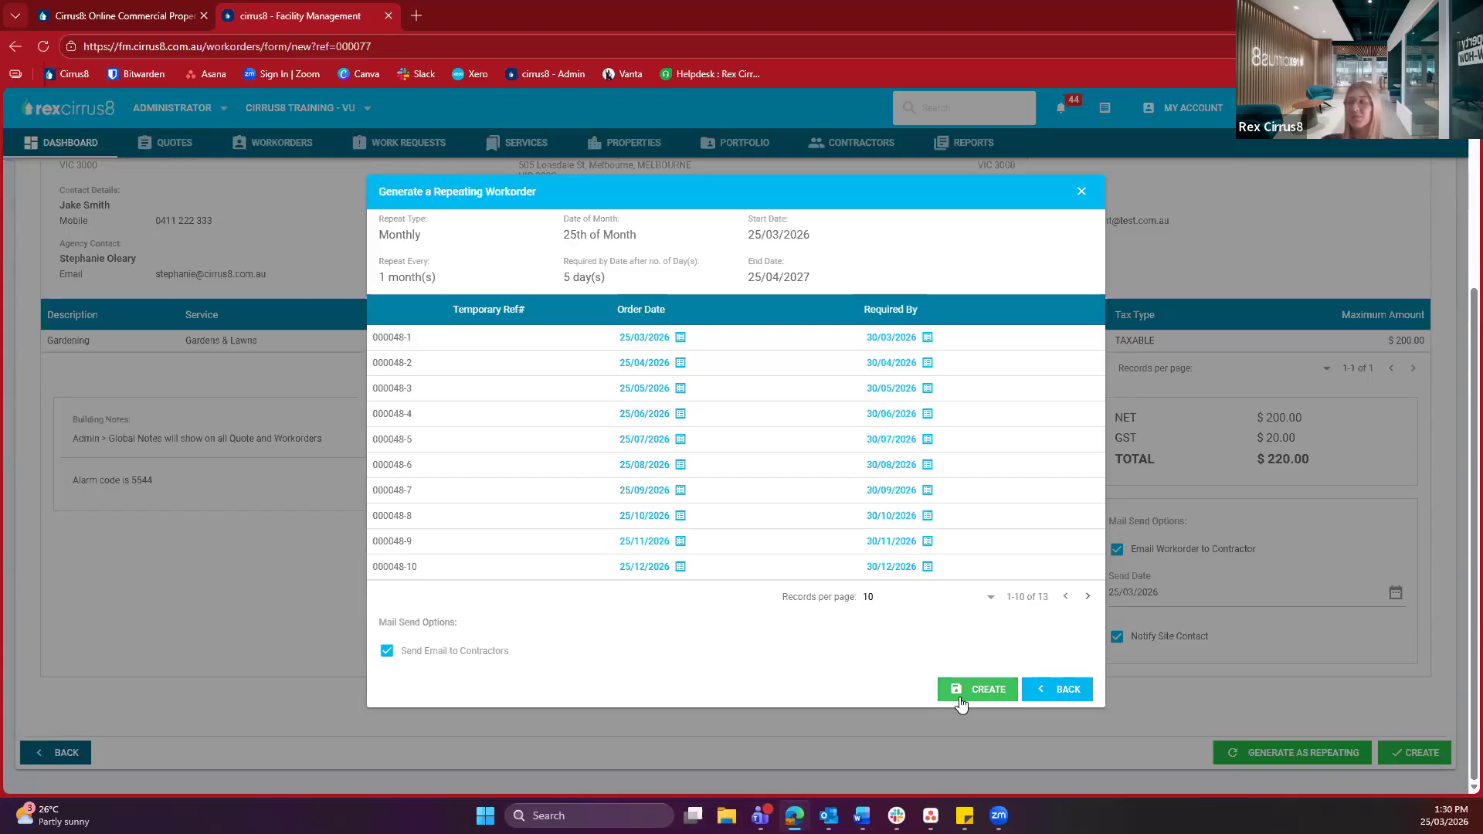
left_click(1031, 689)
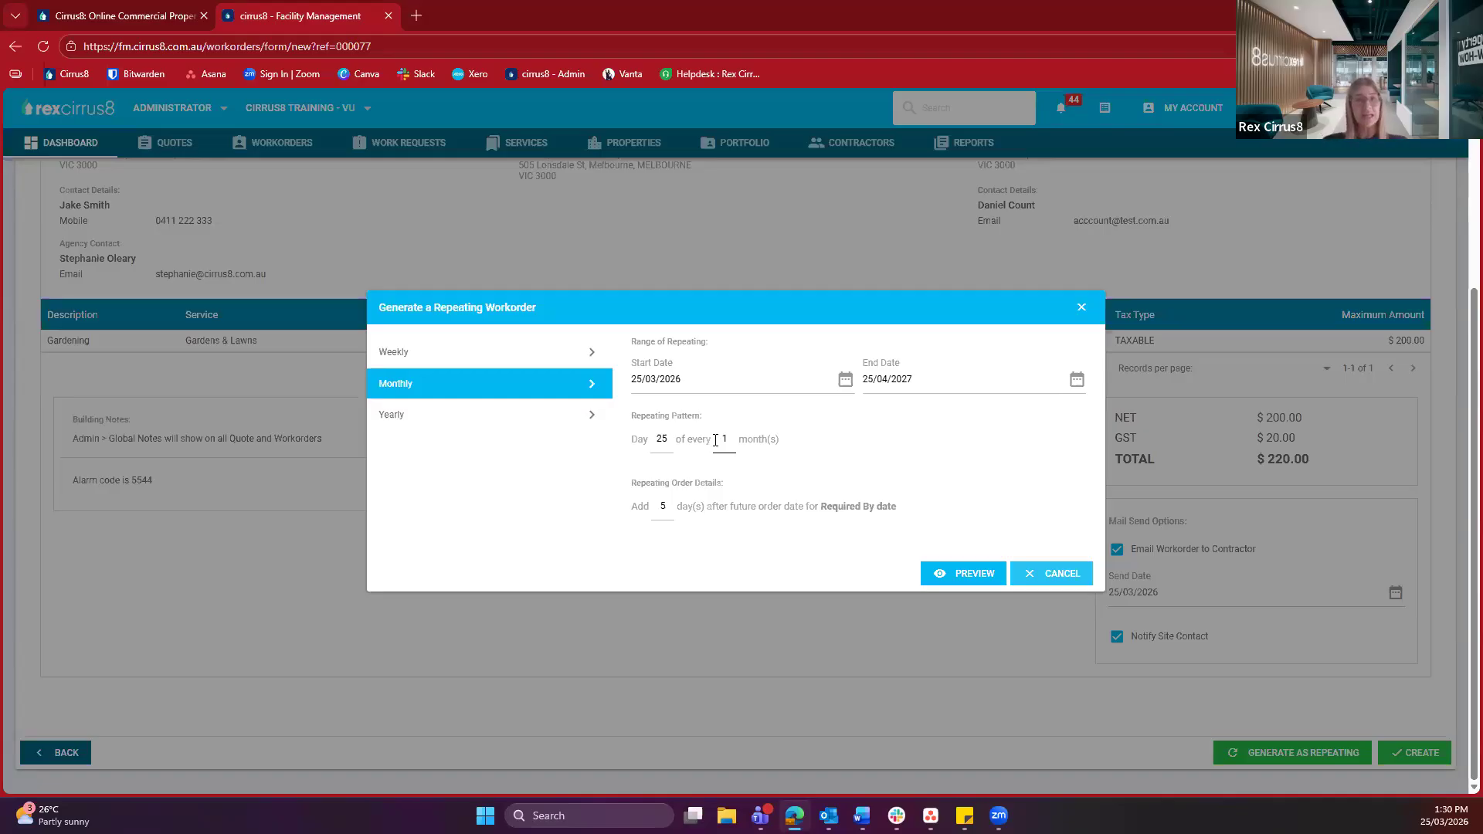
Cancel the repeating setup and create workorder 000048 as a single order
left_click(1027, 576)
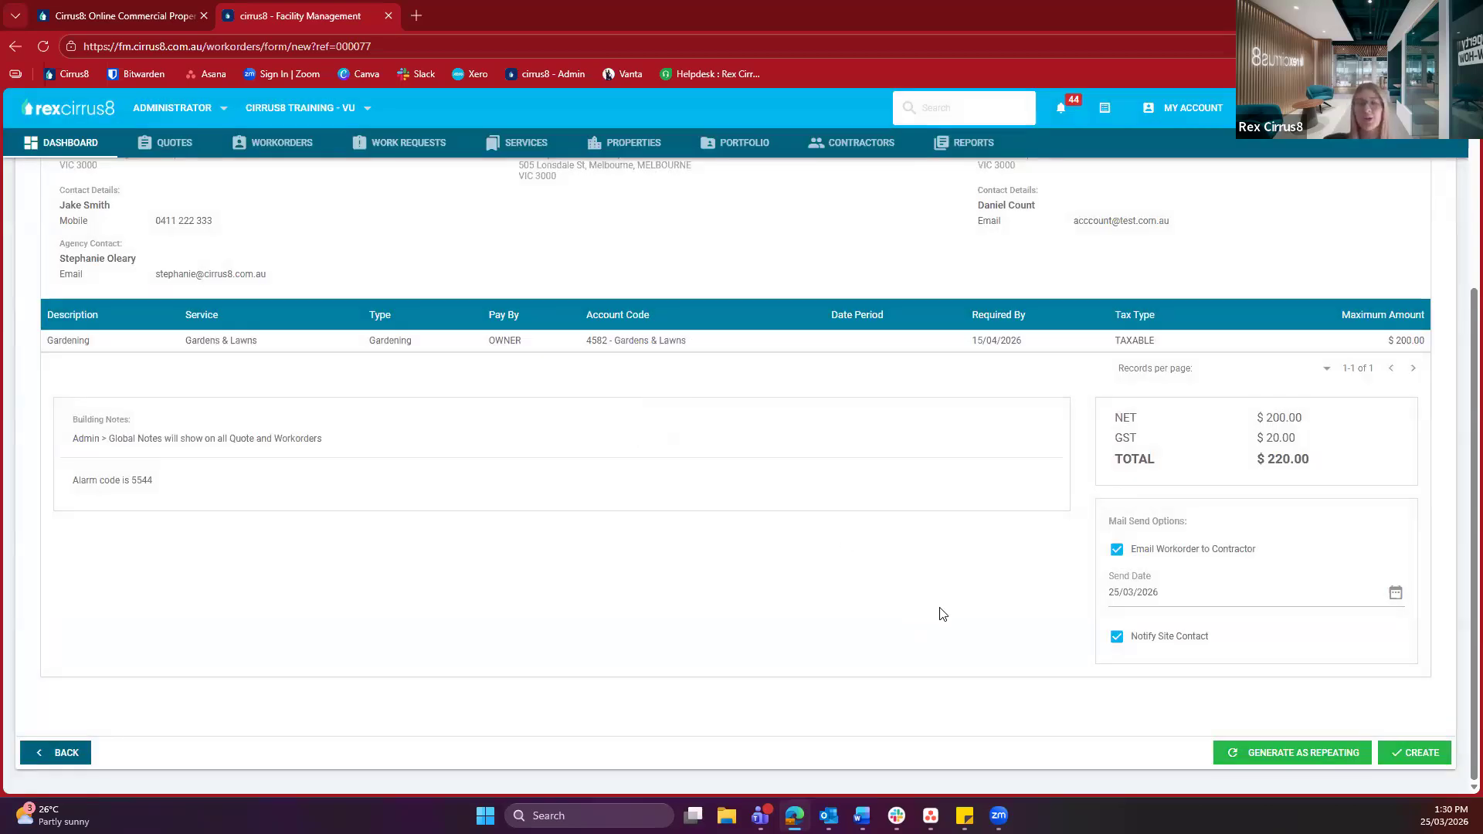
left_click(1418, 759)
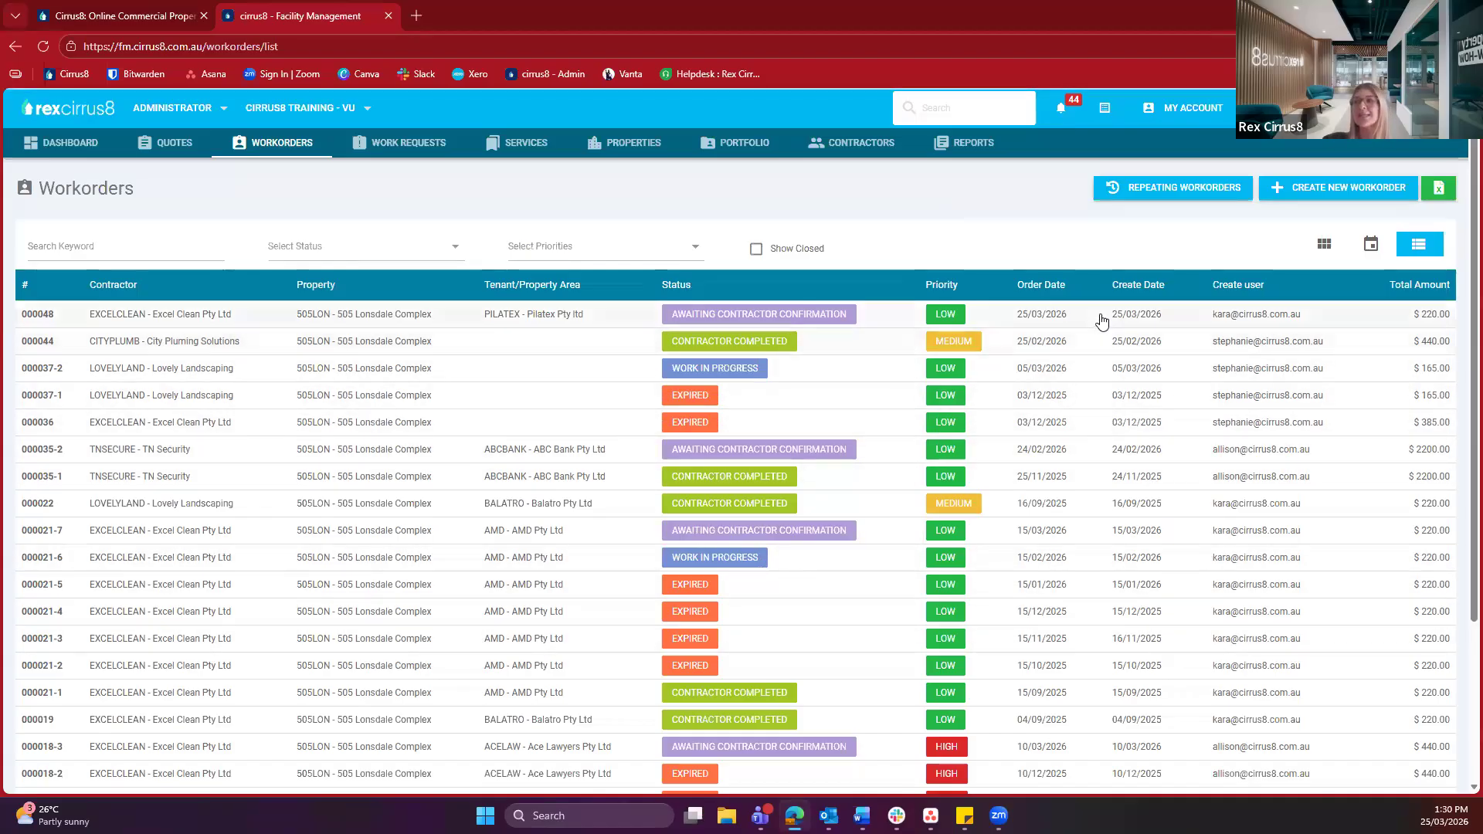
mouse_move(1058, 317)
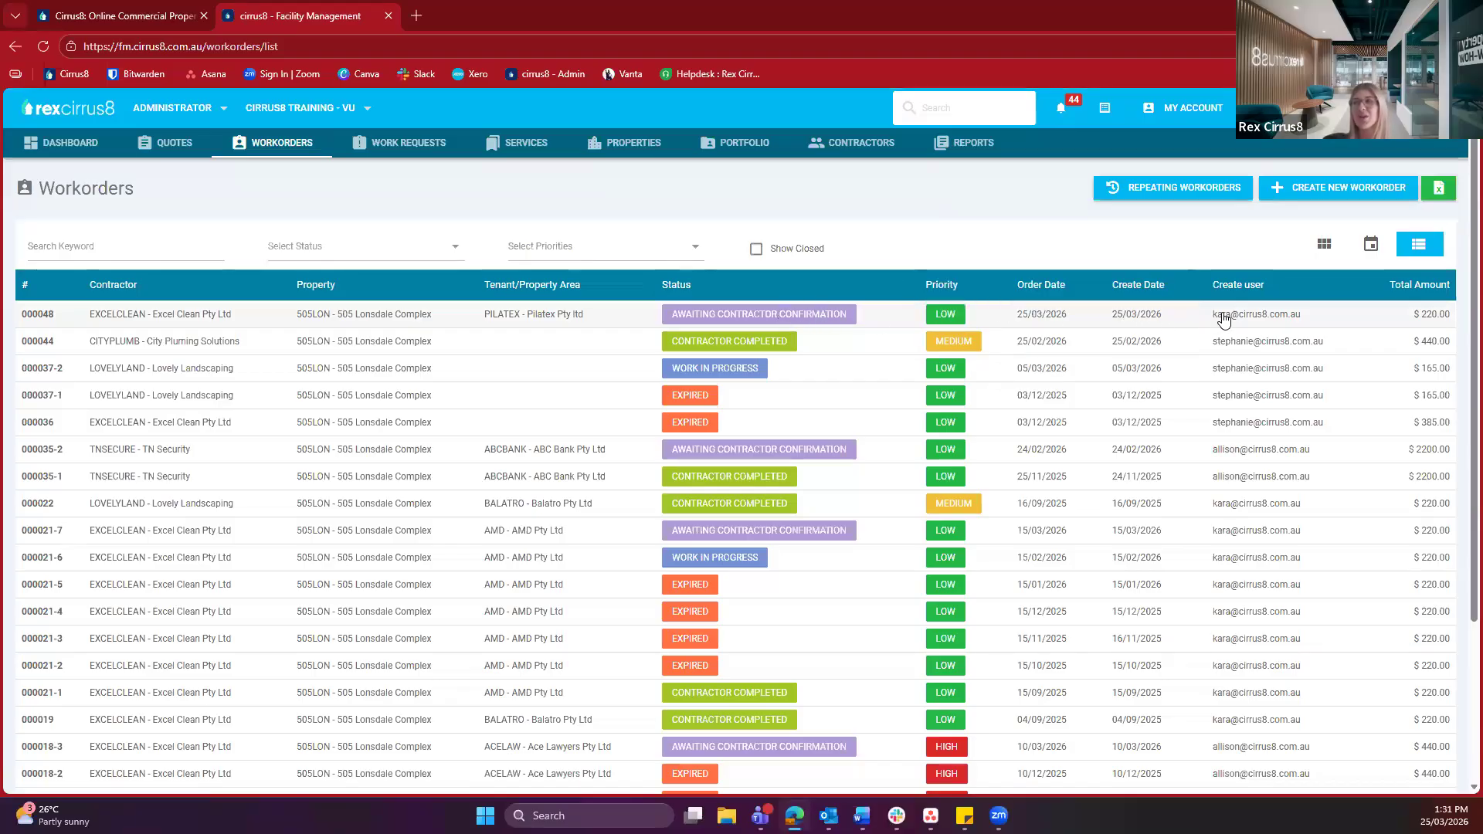
Open workorder 000048 and review its attachments, activity log and the single contractor notification email
left_click(399, 314)
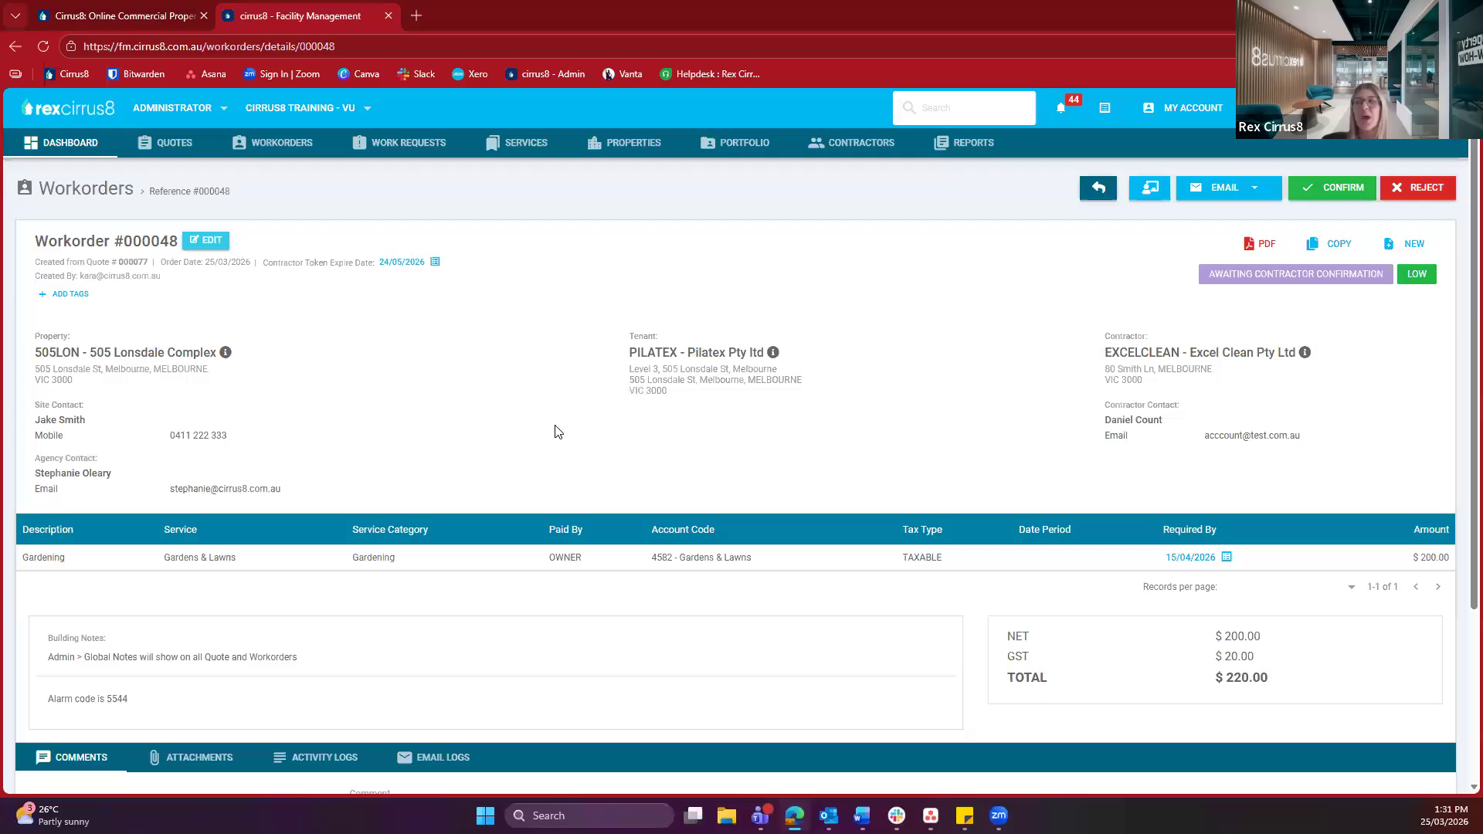
scroll(558, 432, "down", 2)
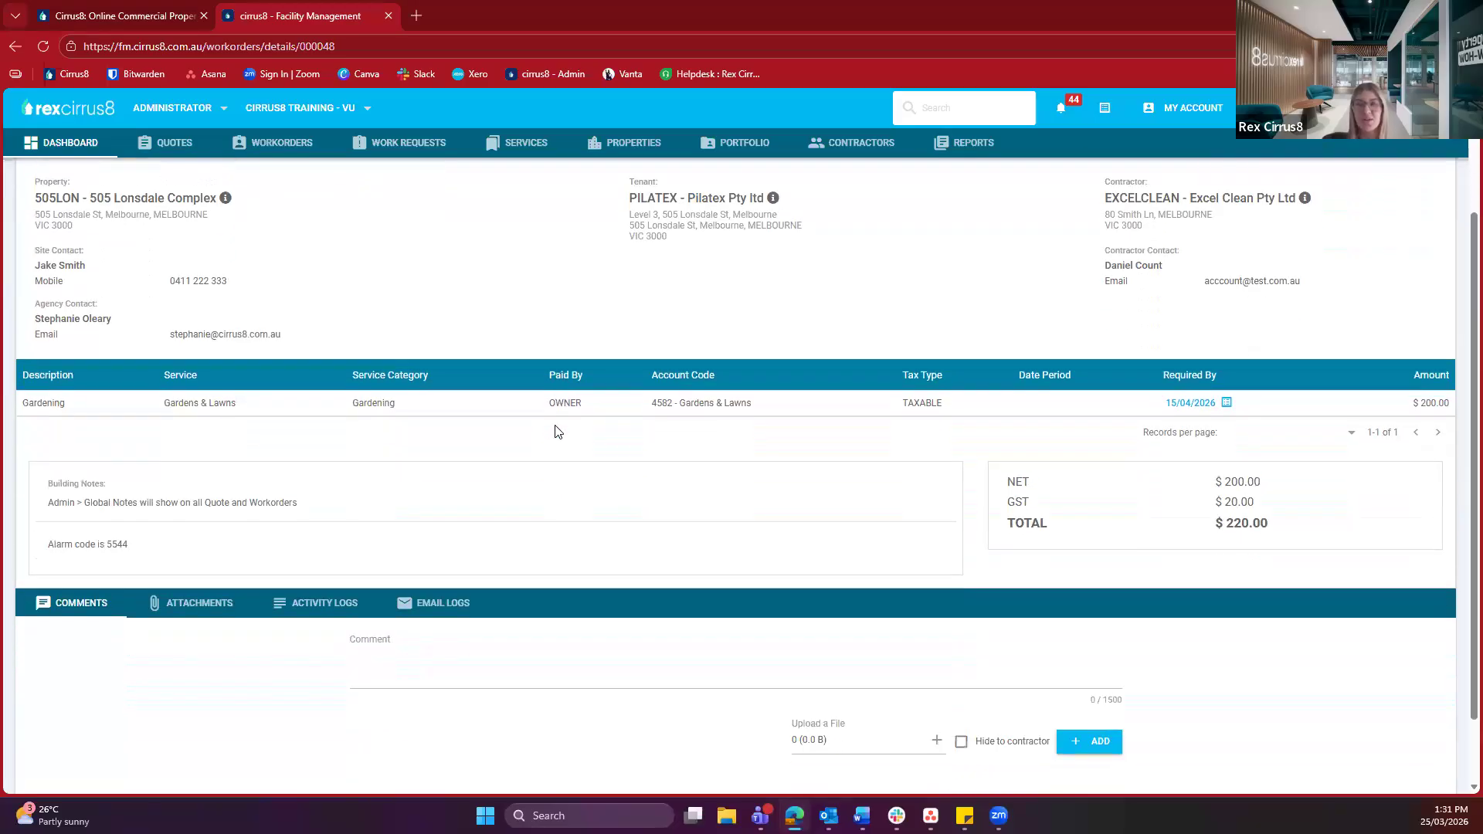
scroll(556, 431, "up", 2)
scroll(440, 457, "down", 1)
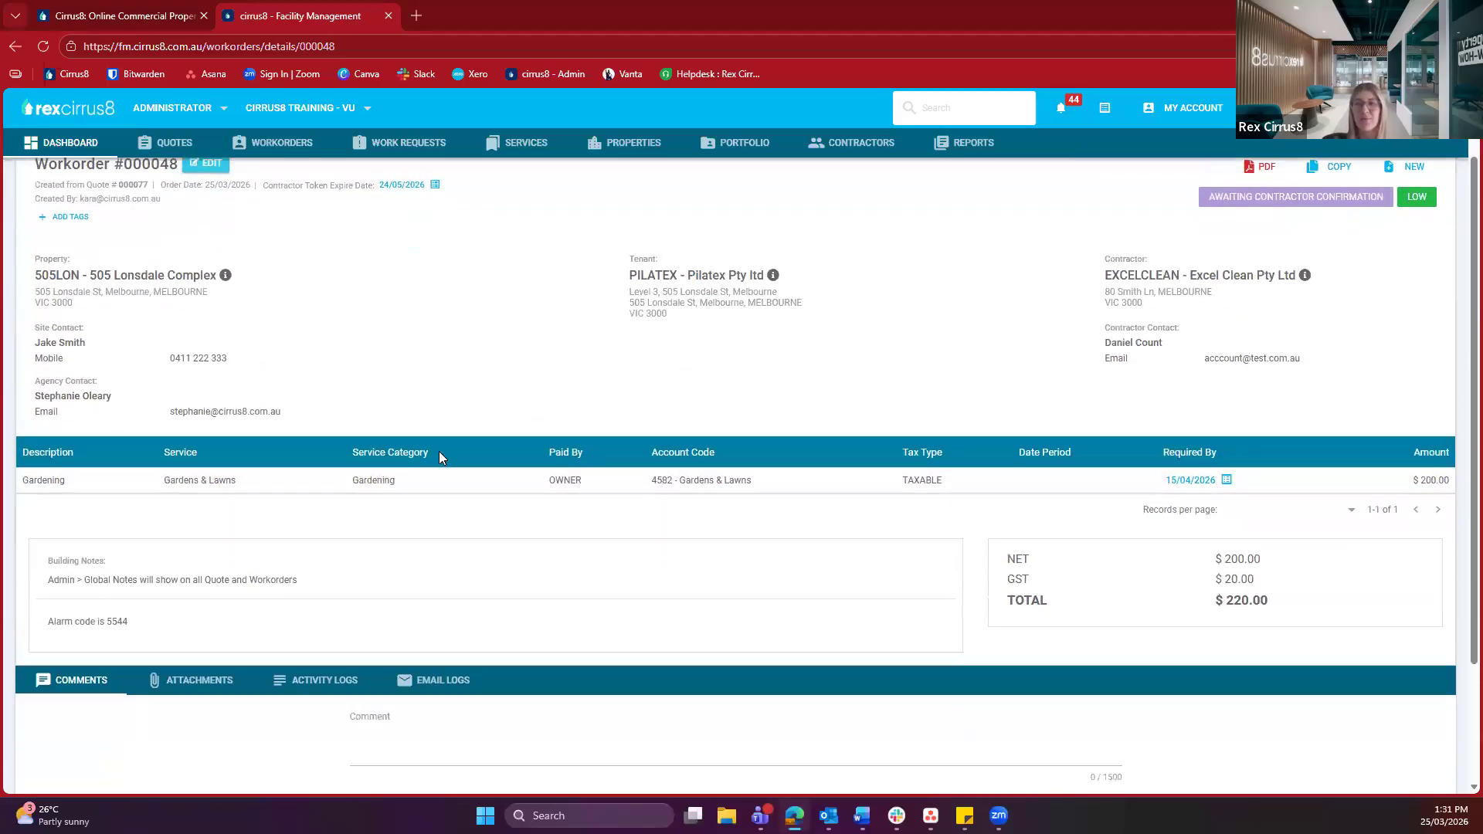
scroll(439, 457, "down", 2)
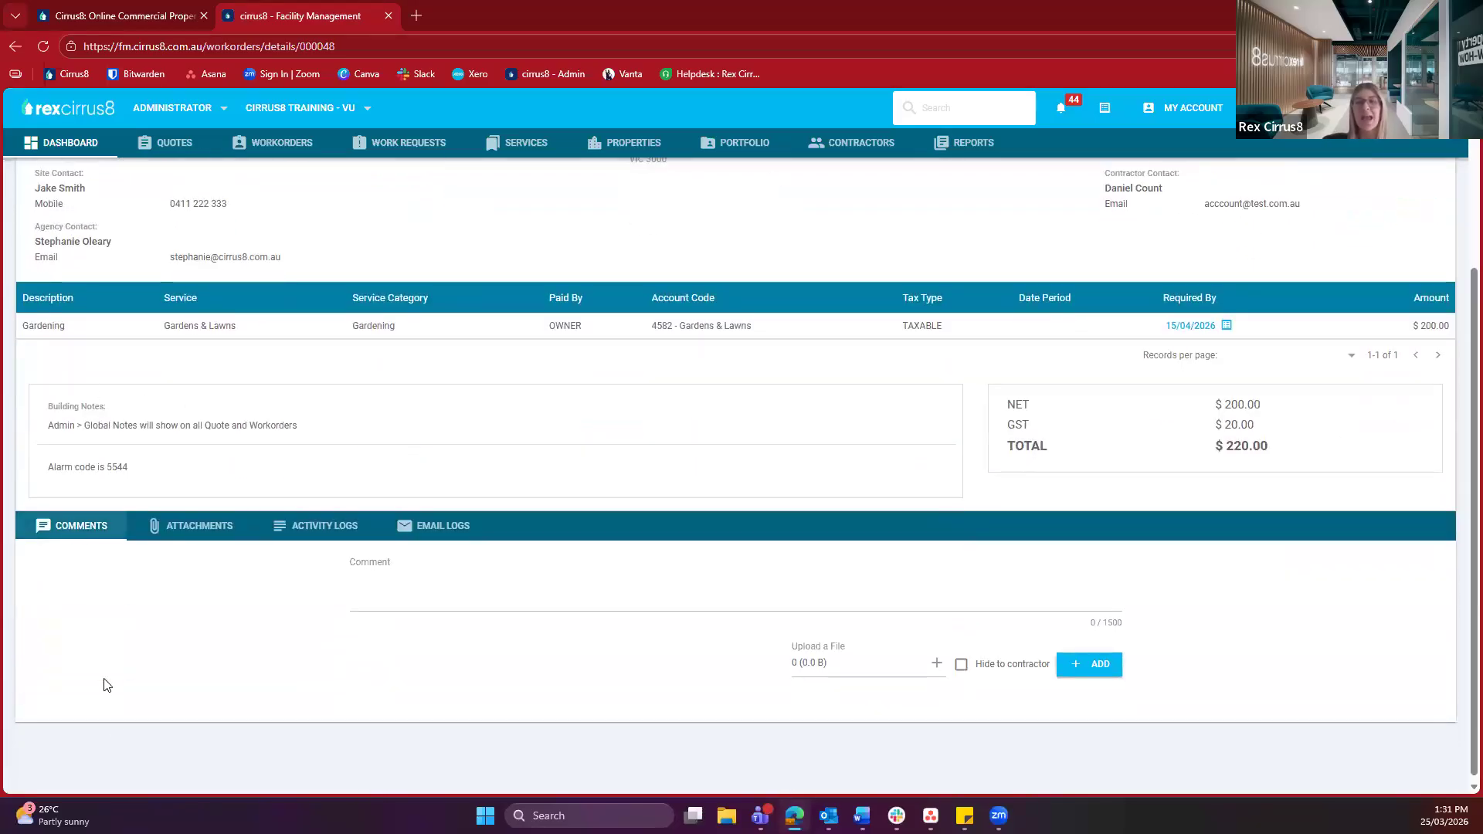
left_click(199, 527)
left_click(303, 531)
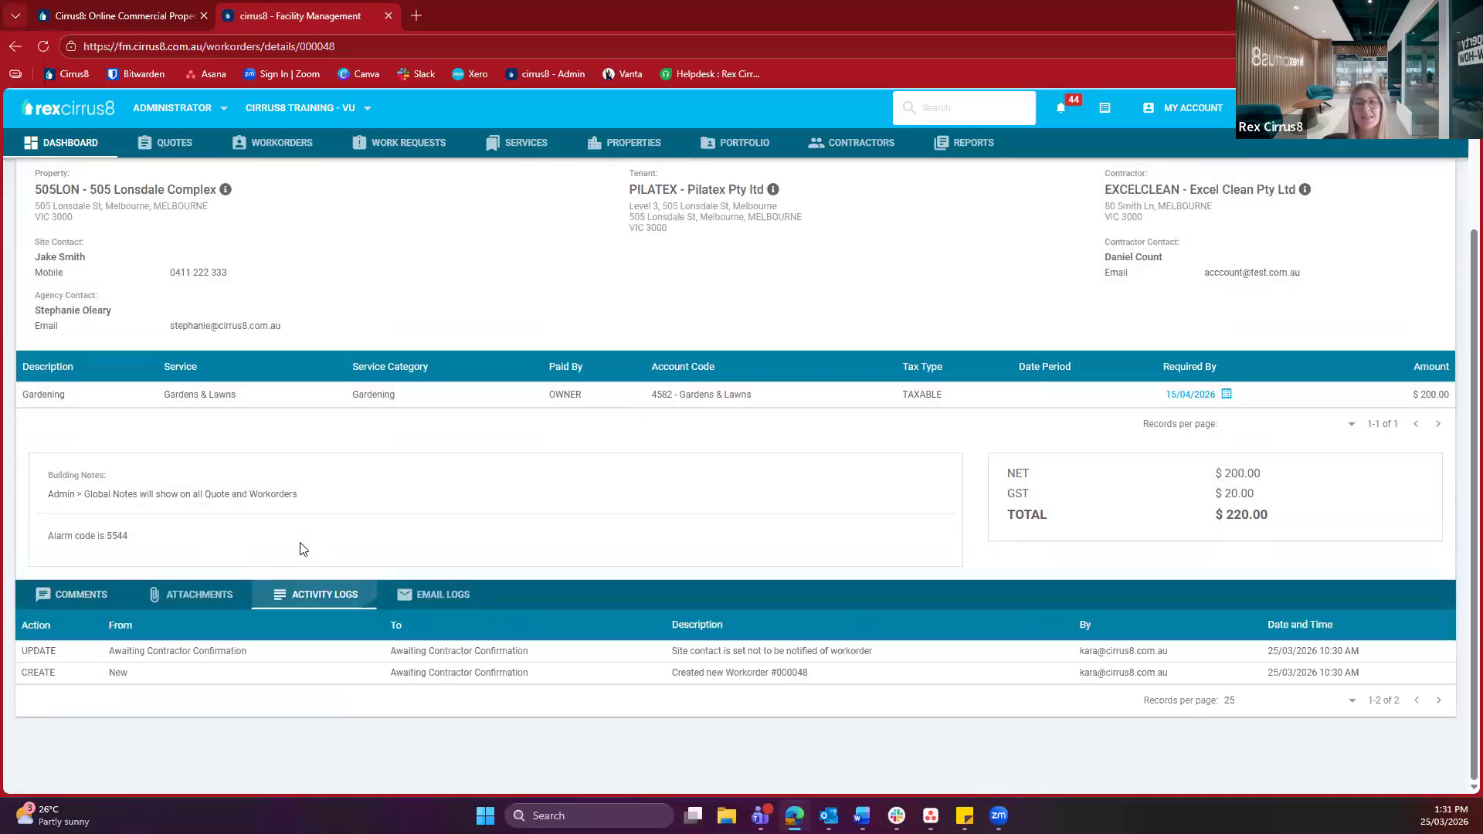
left_click(423, 600)
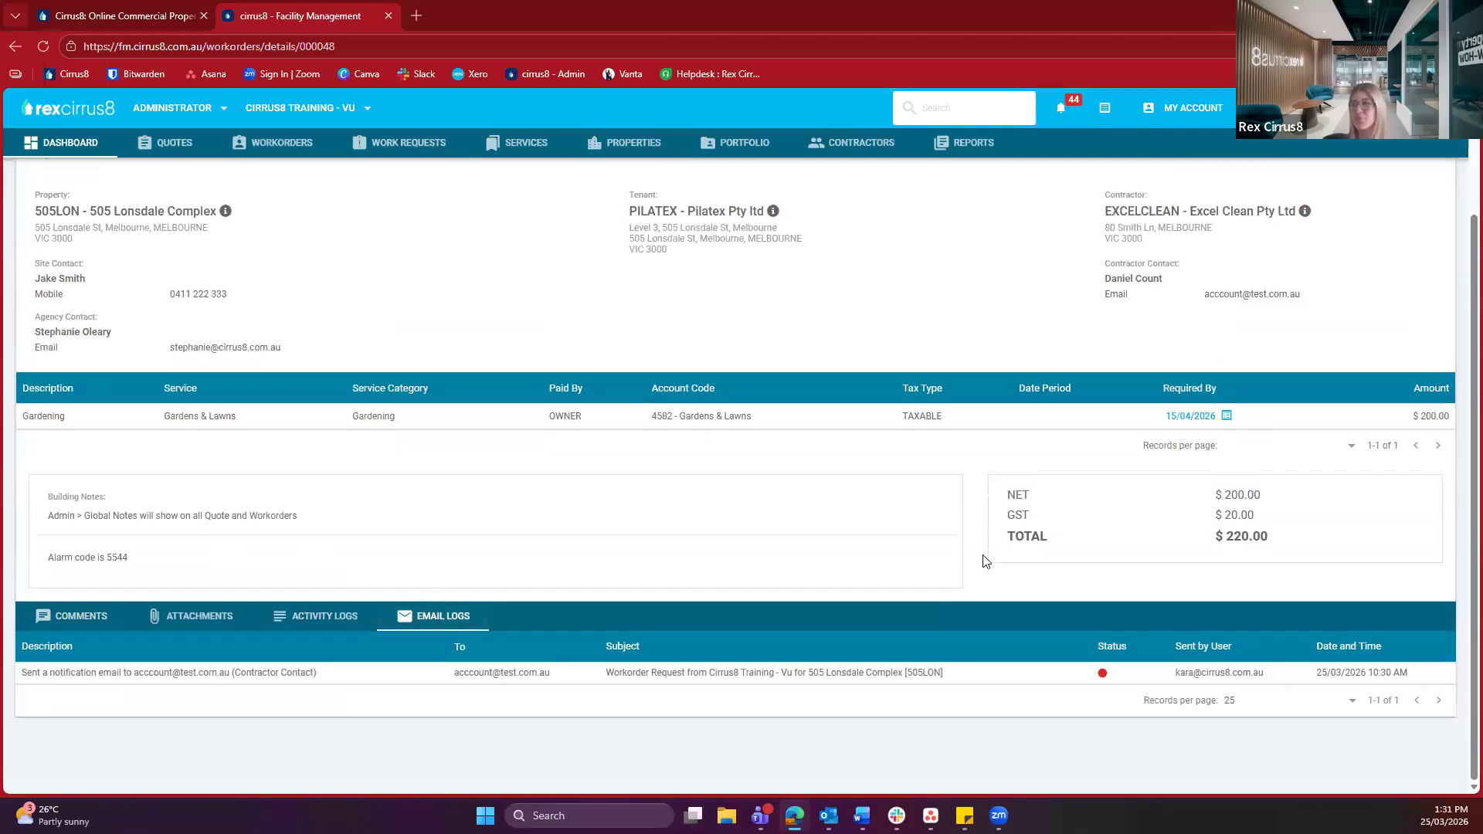
scroll(981, 558, "up", 3)
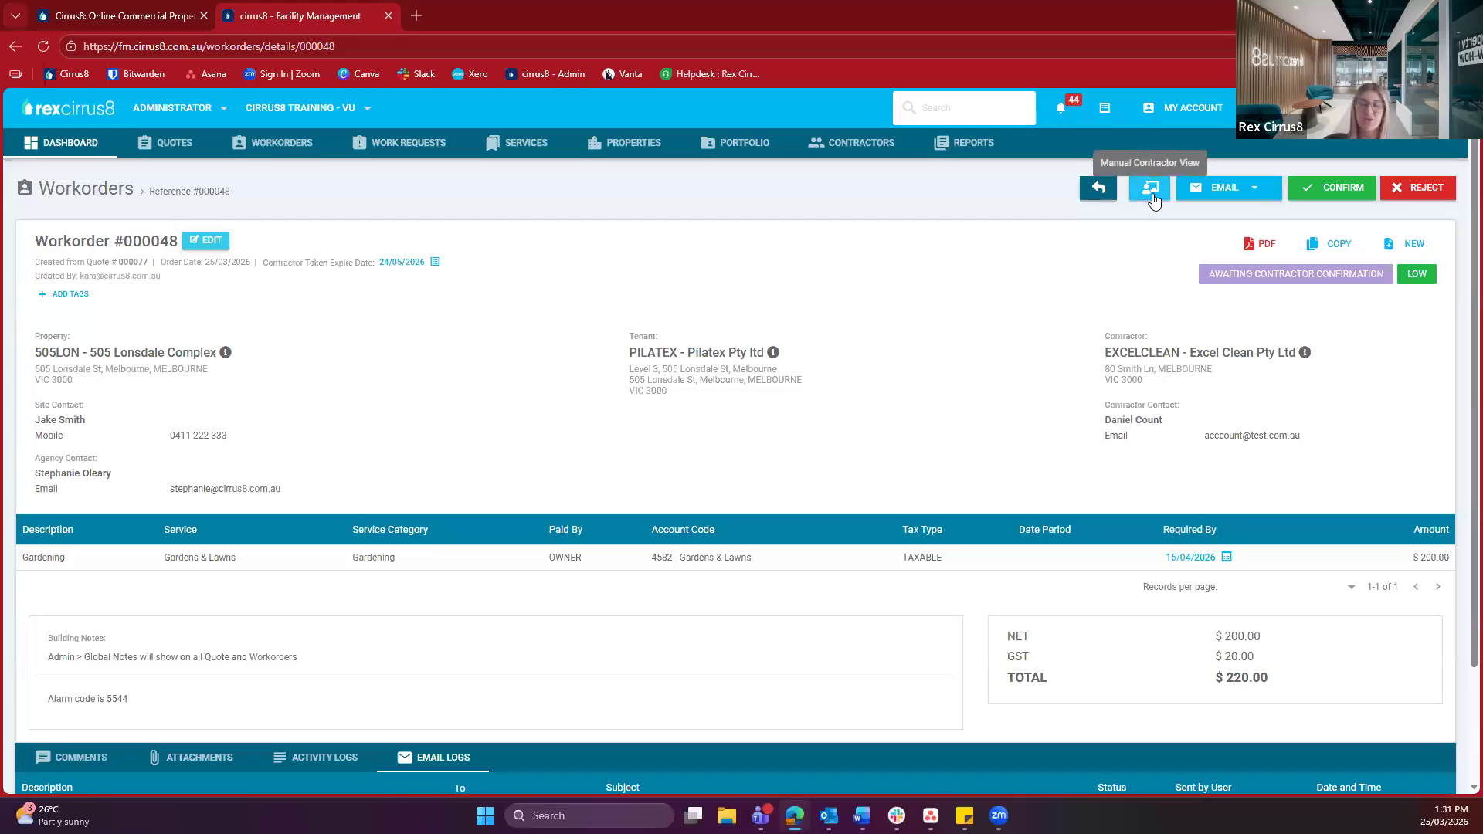
Look over the Email options, then confirm workorder 000048 so its status becomes Contractor Confirmed
left_click(1234, 190)
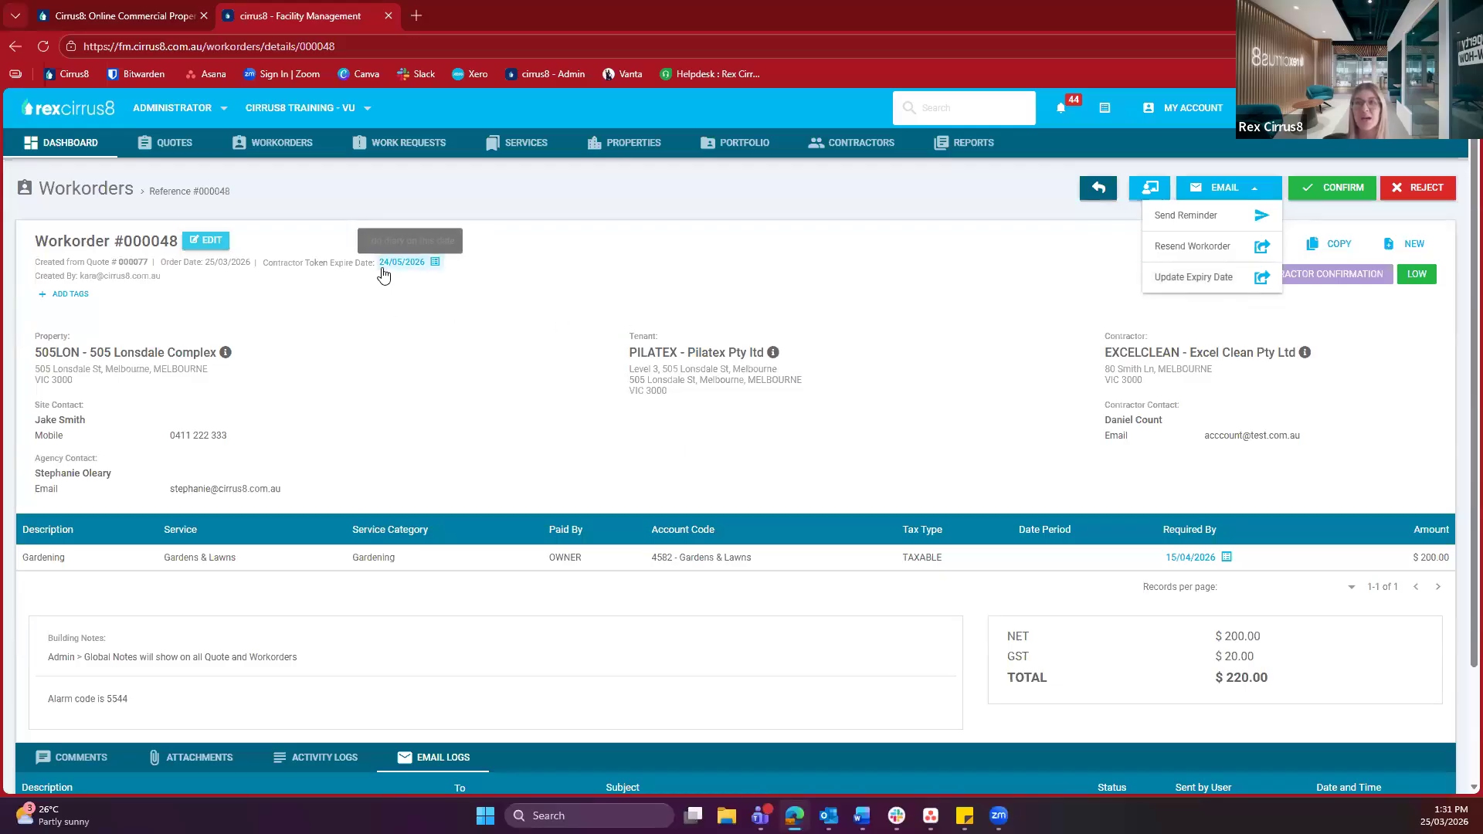
left_click(1318, 337)
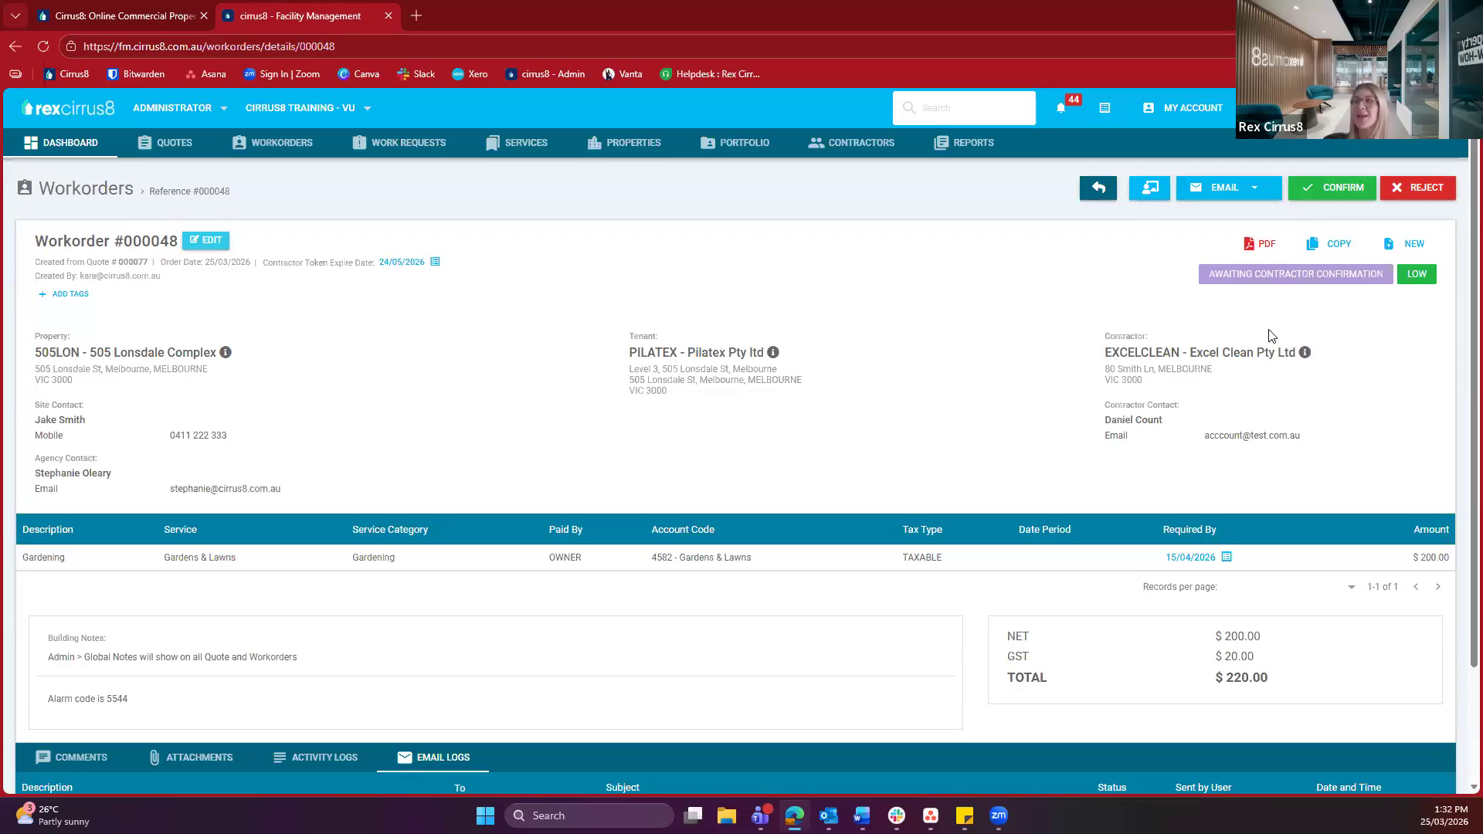
left_click(1336, 193)
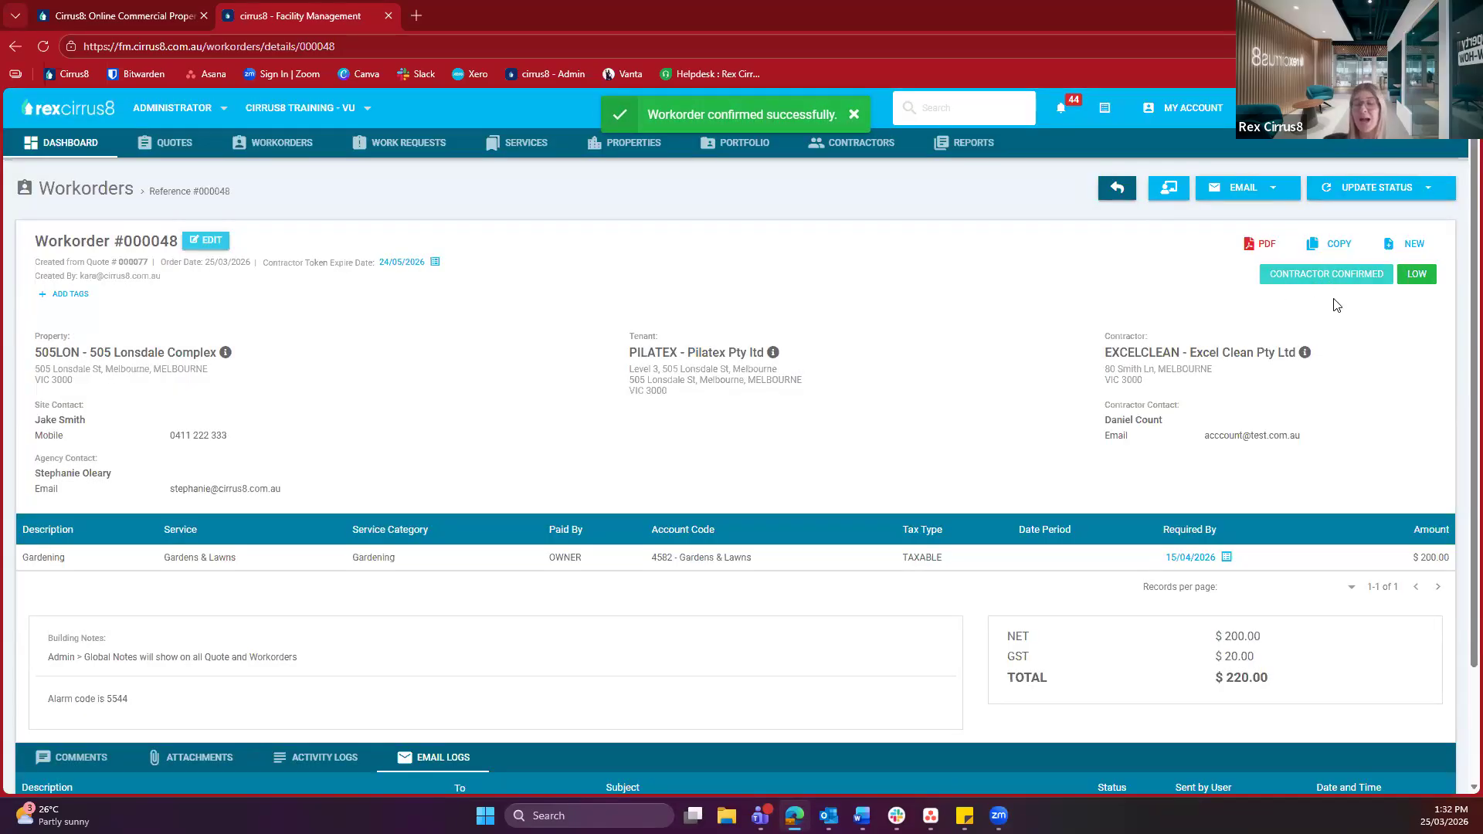
Mark workorder #000048 as Work Started and view its still-empty Invoice tab
left_click(1360, 193)
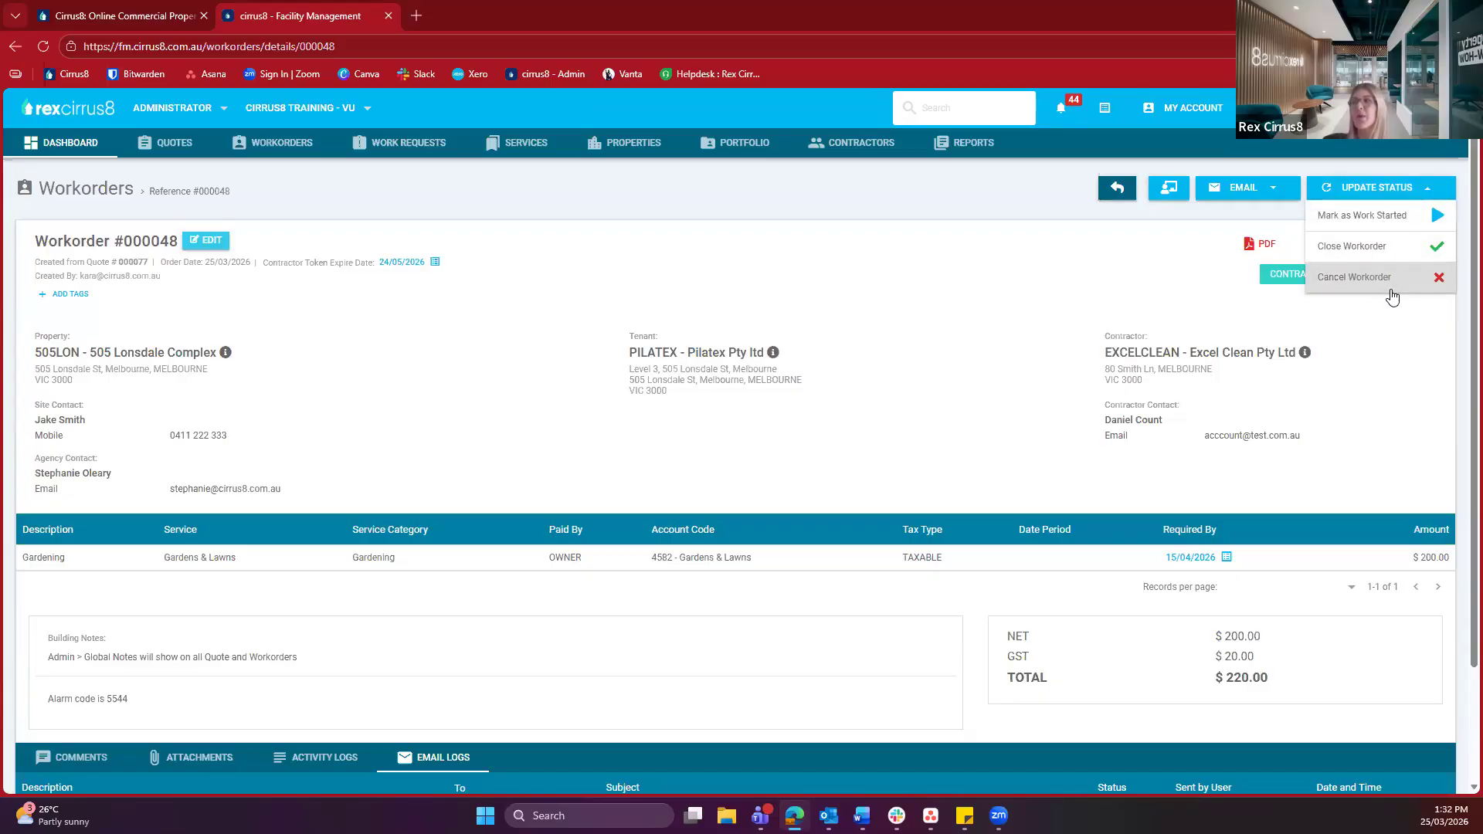
left_click(1352, 222)
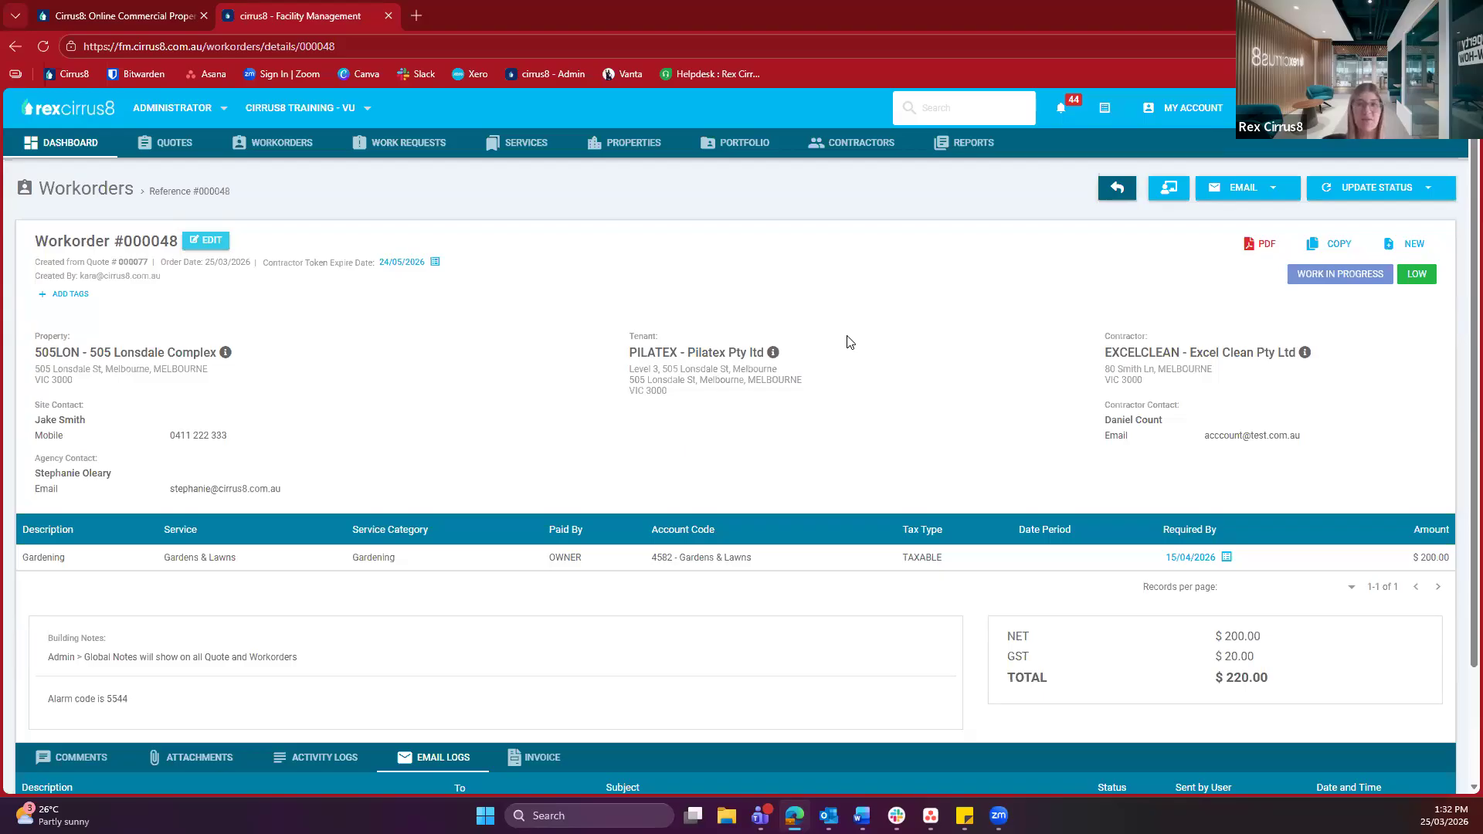
scroll(849, 342, "down", 3)
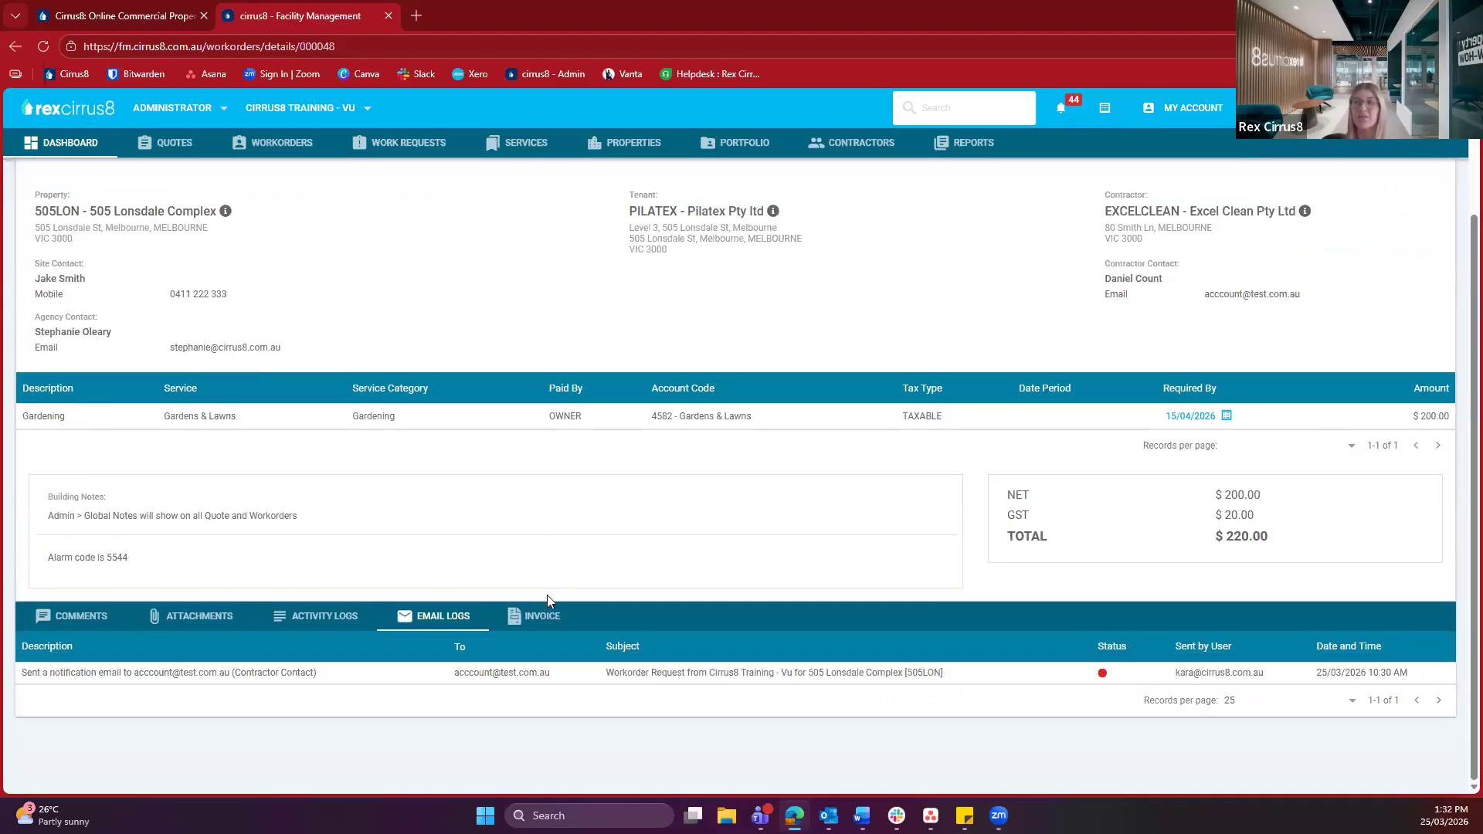
left_click(545, 627)
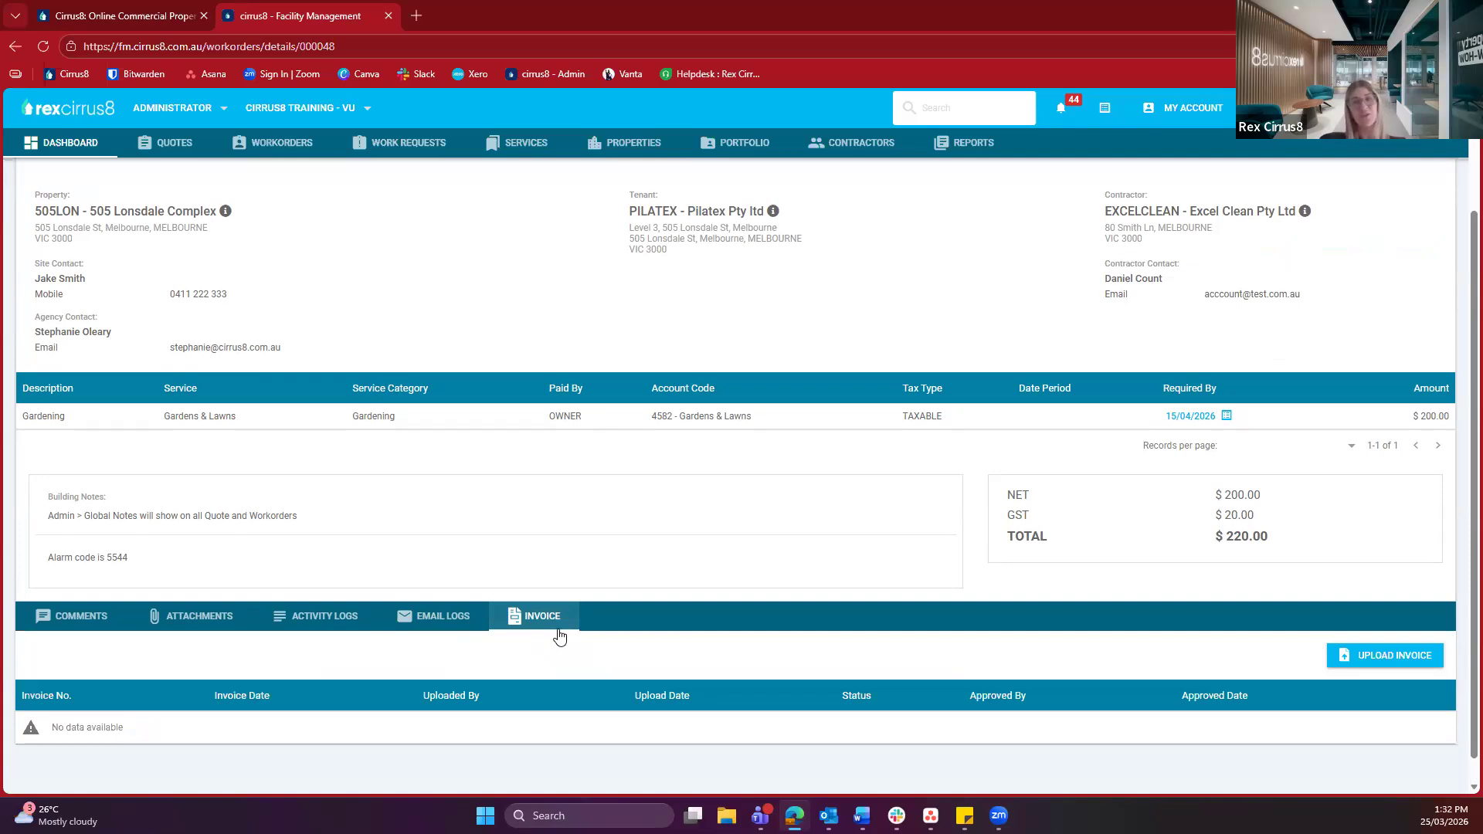
scroll(559, 636, "up", 2)
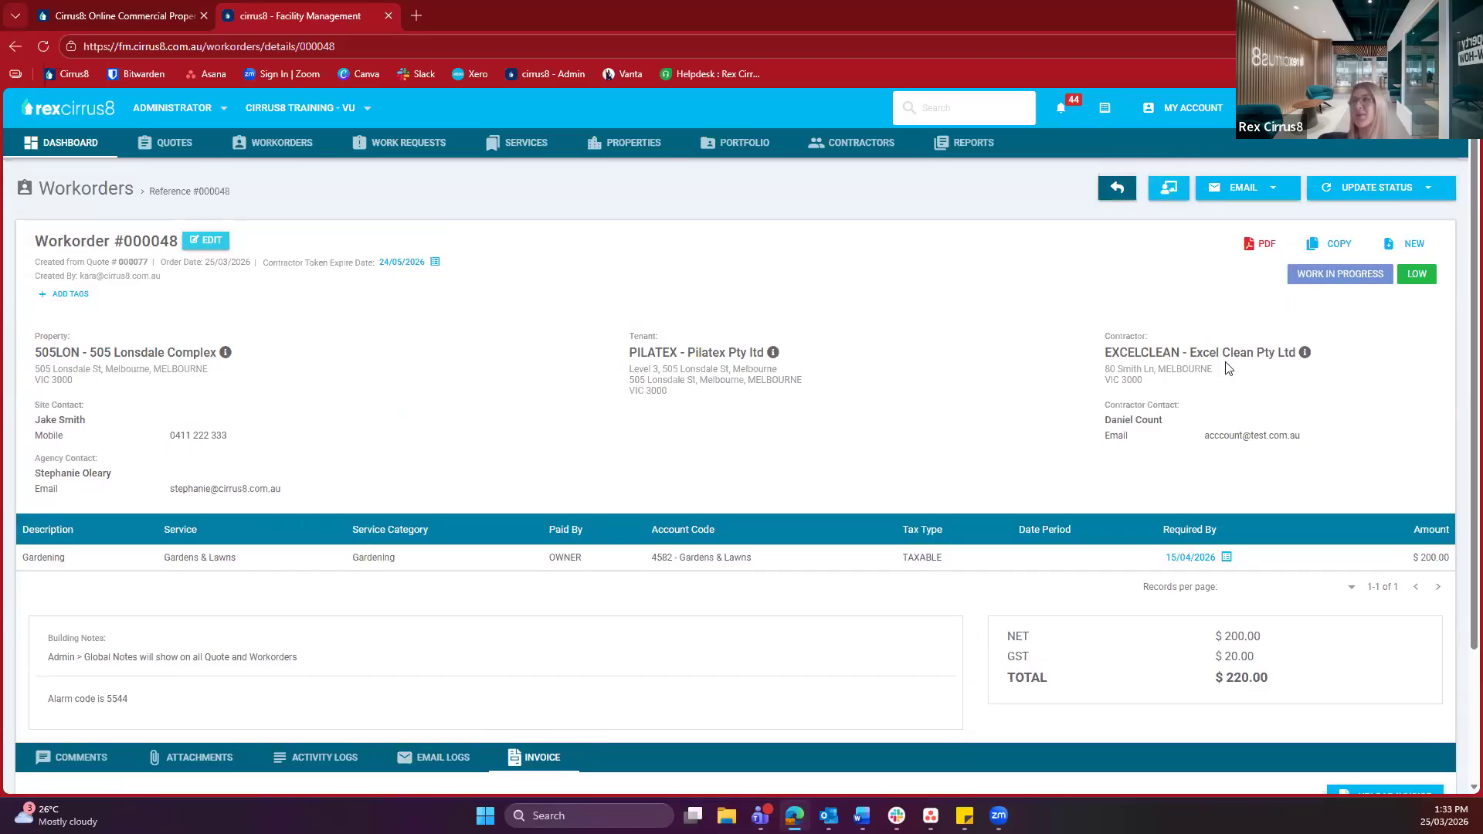
scroll(1228, 369, "down", 3)
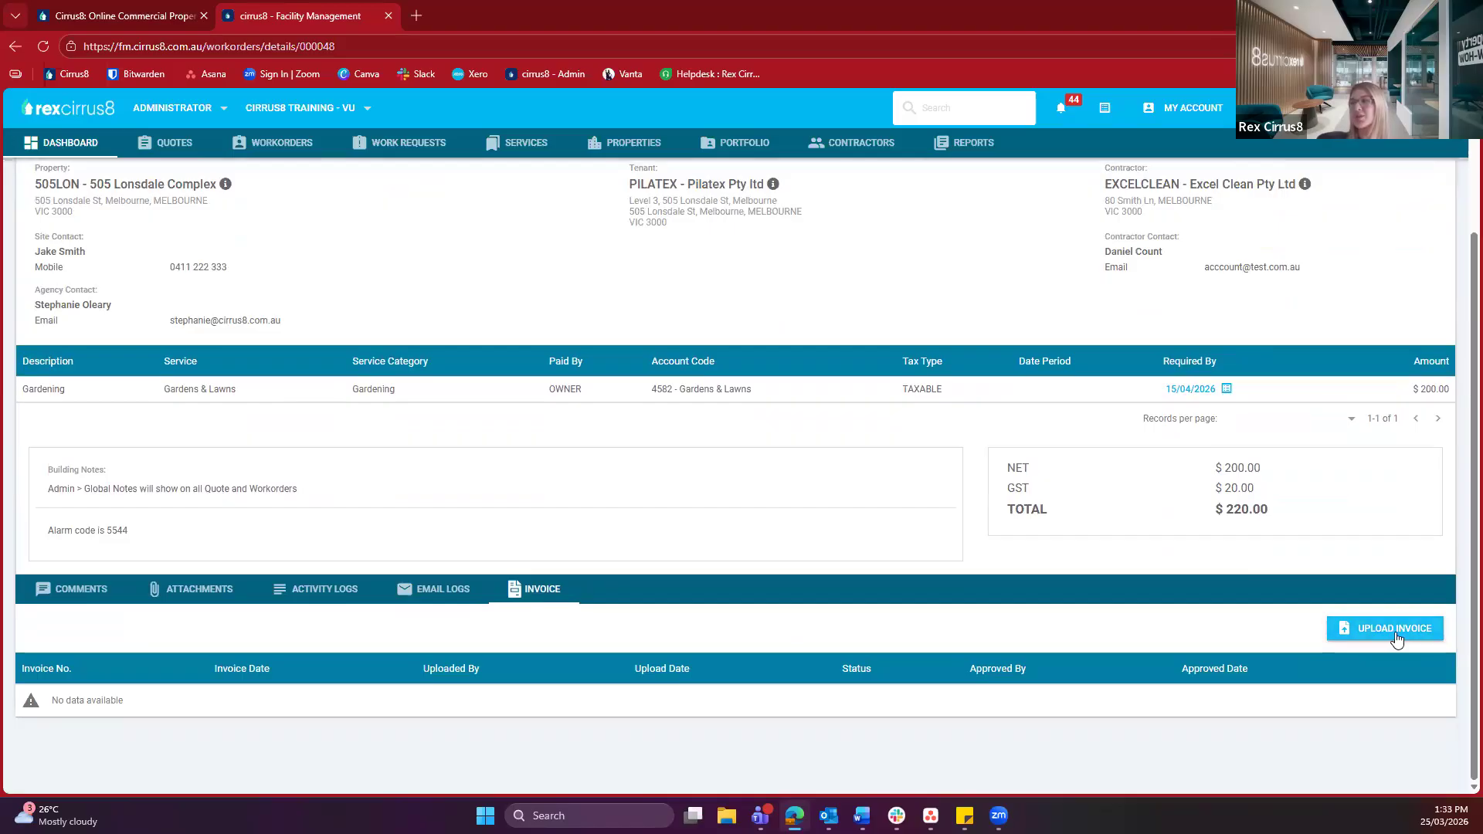
Begin a new invoice for #000048 and upload the ABT Invoice file as its attachment
left_click(1396, 640)
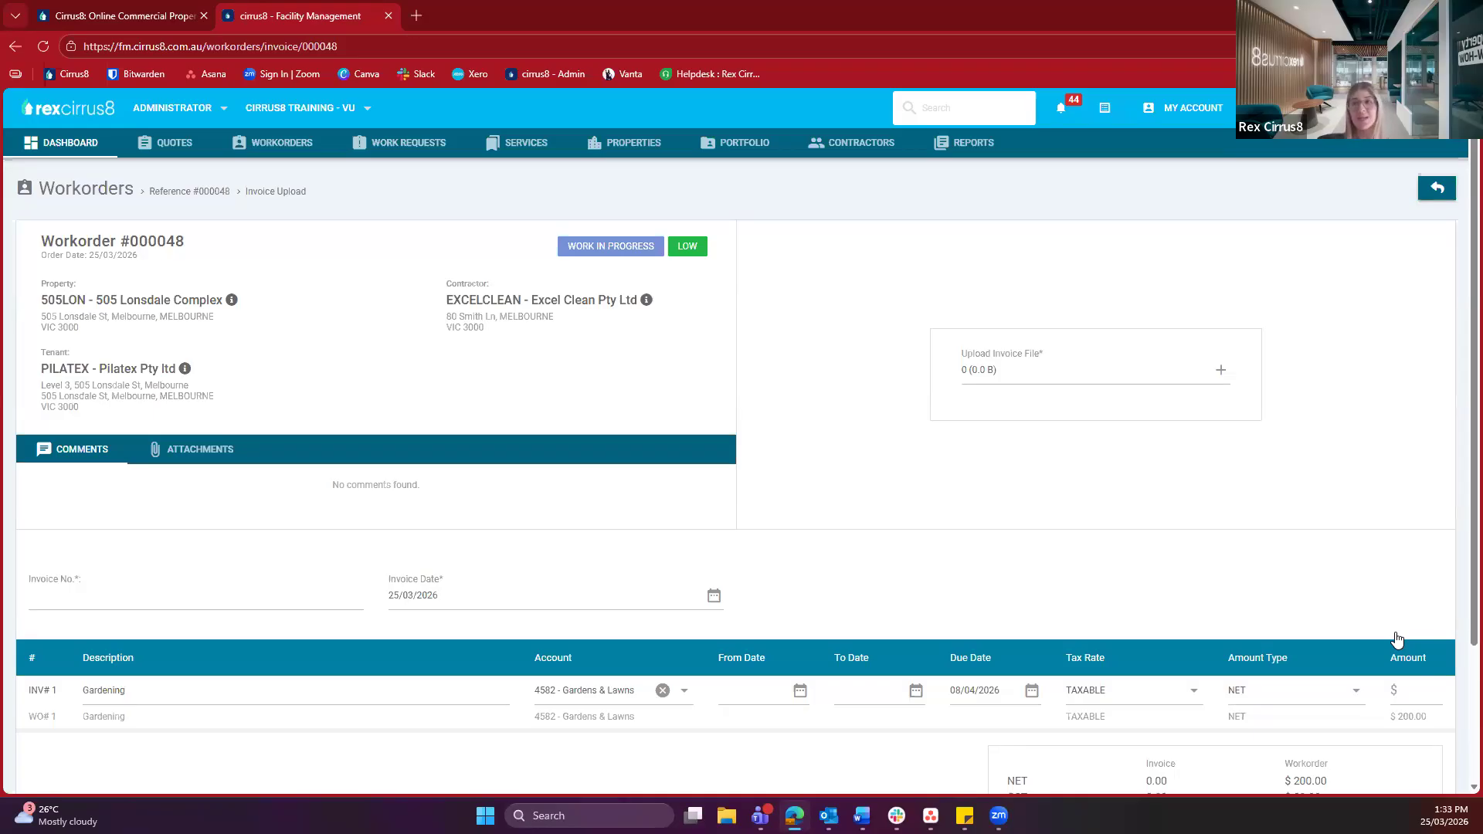
left_click(1218, 376)
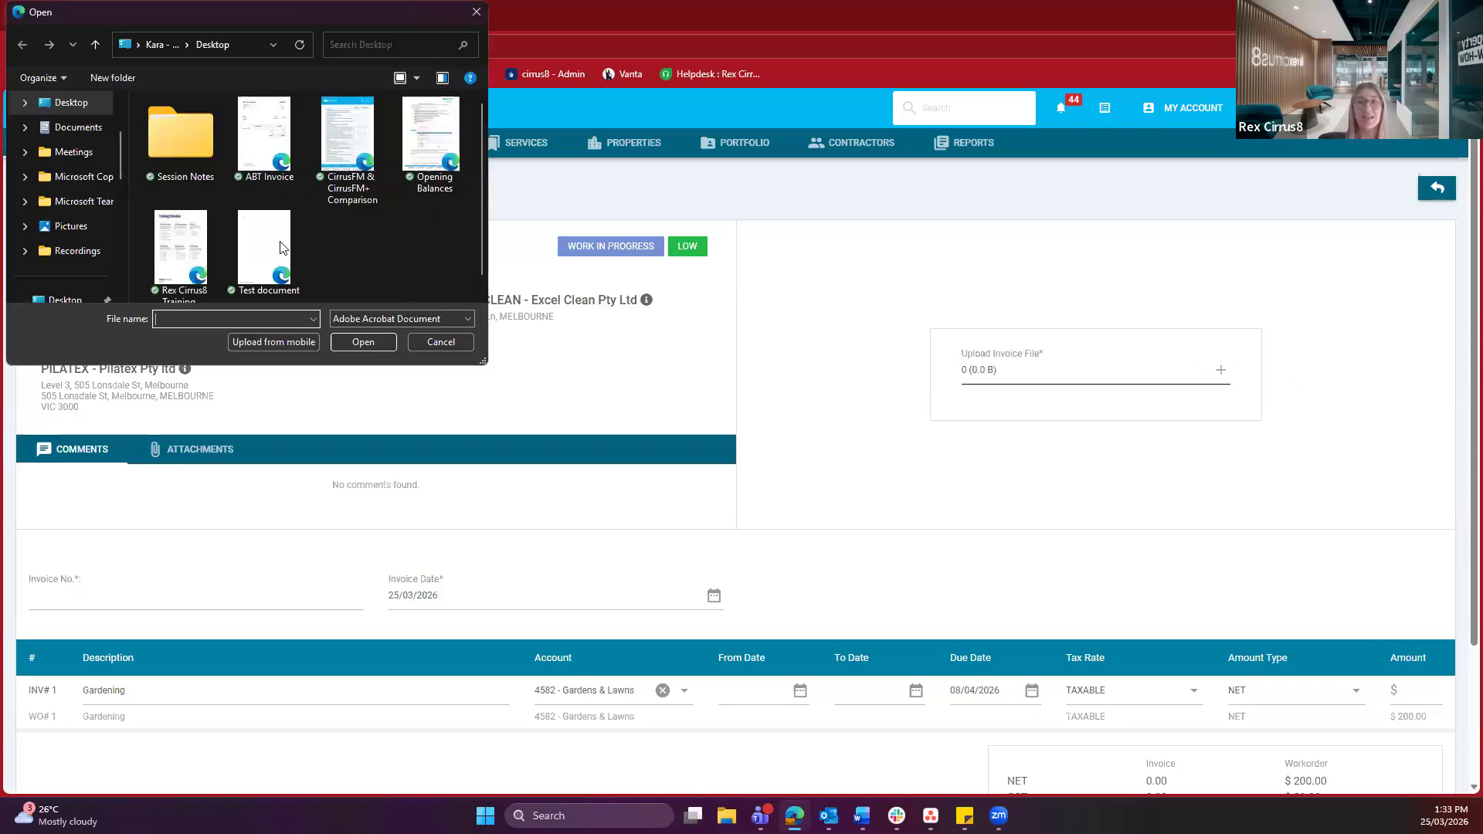
left_click(293, 150)
left_click(368, 342)
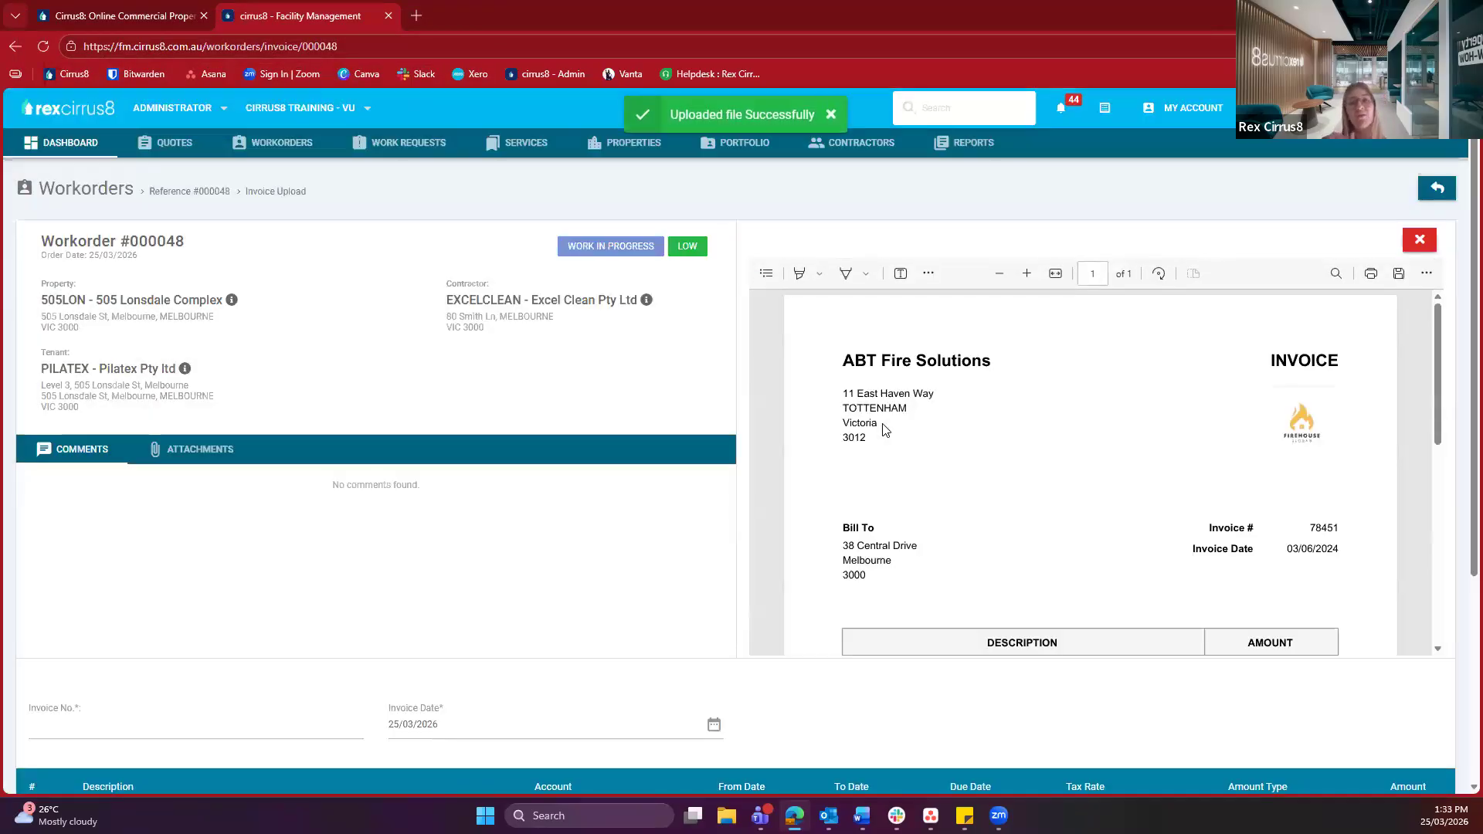
scroll(297, 504, "down", 1)
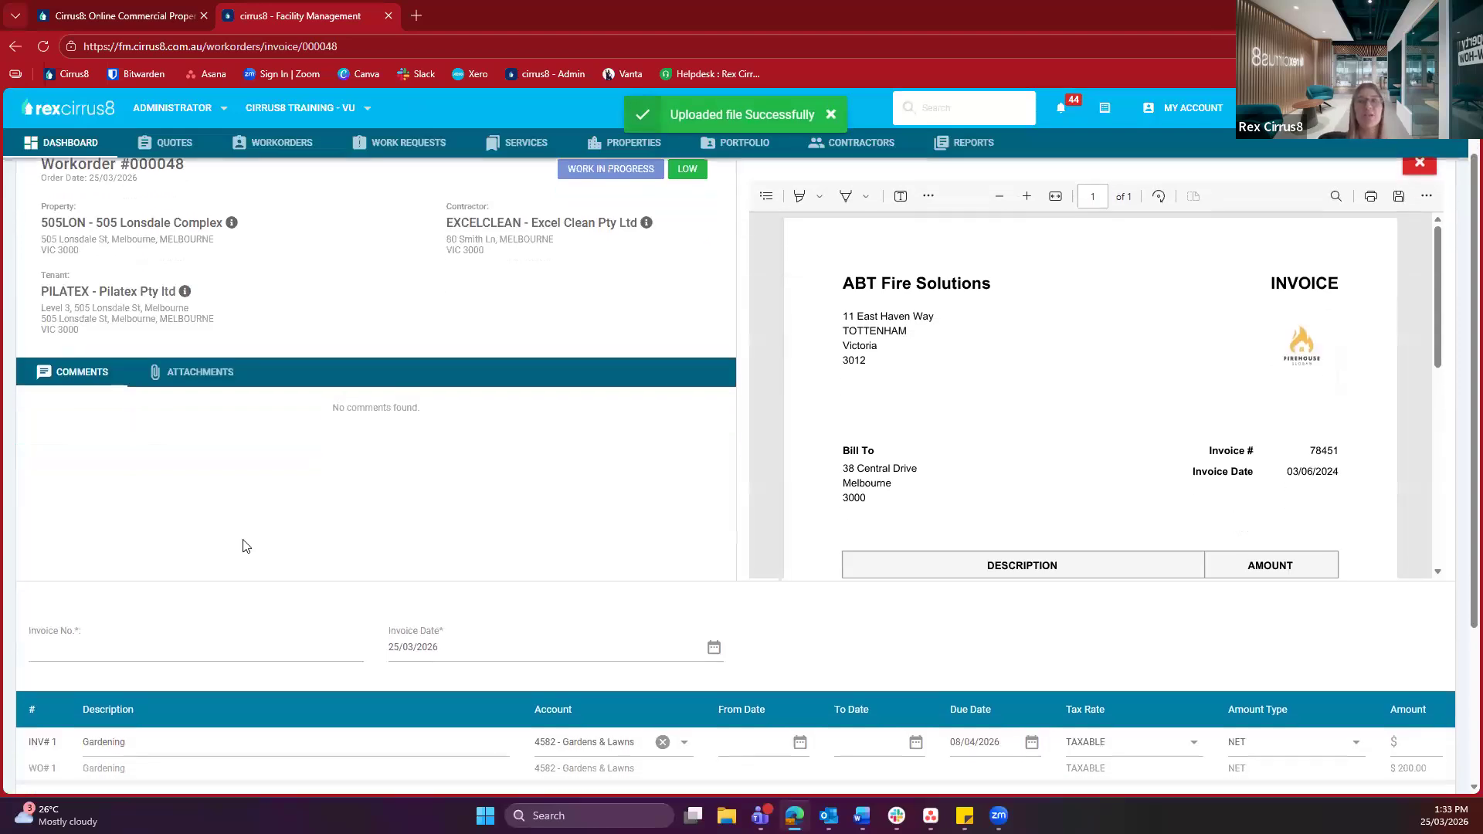
scroll(119, 640, "down", 1)
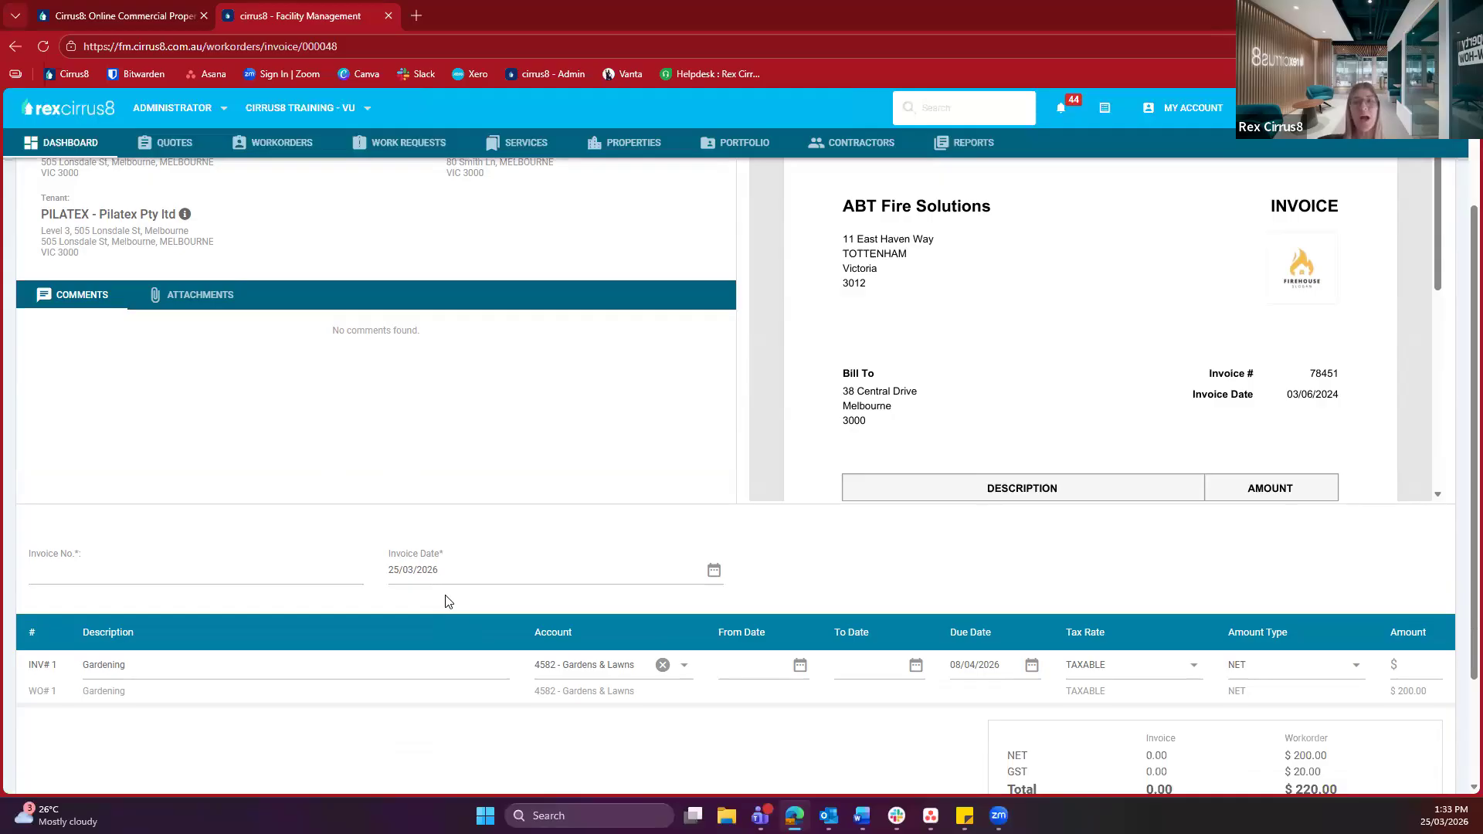
scroll(445, 601, "down", 1)
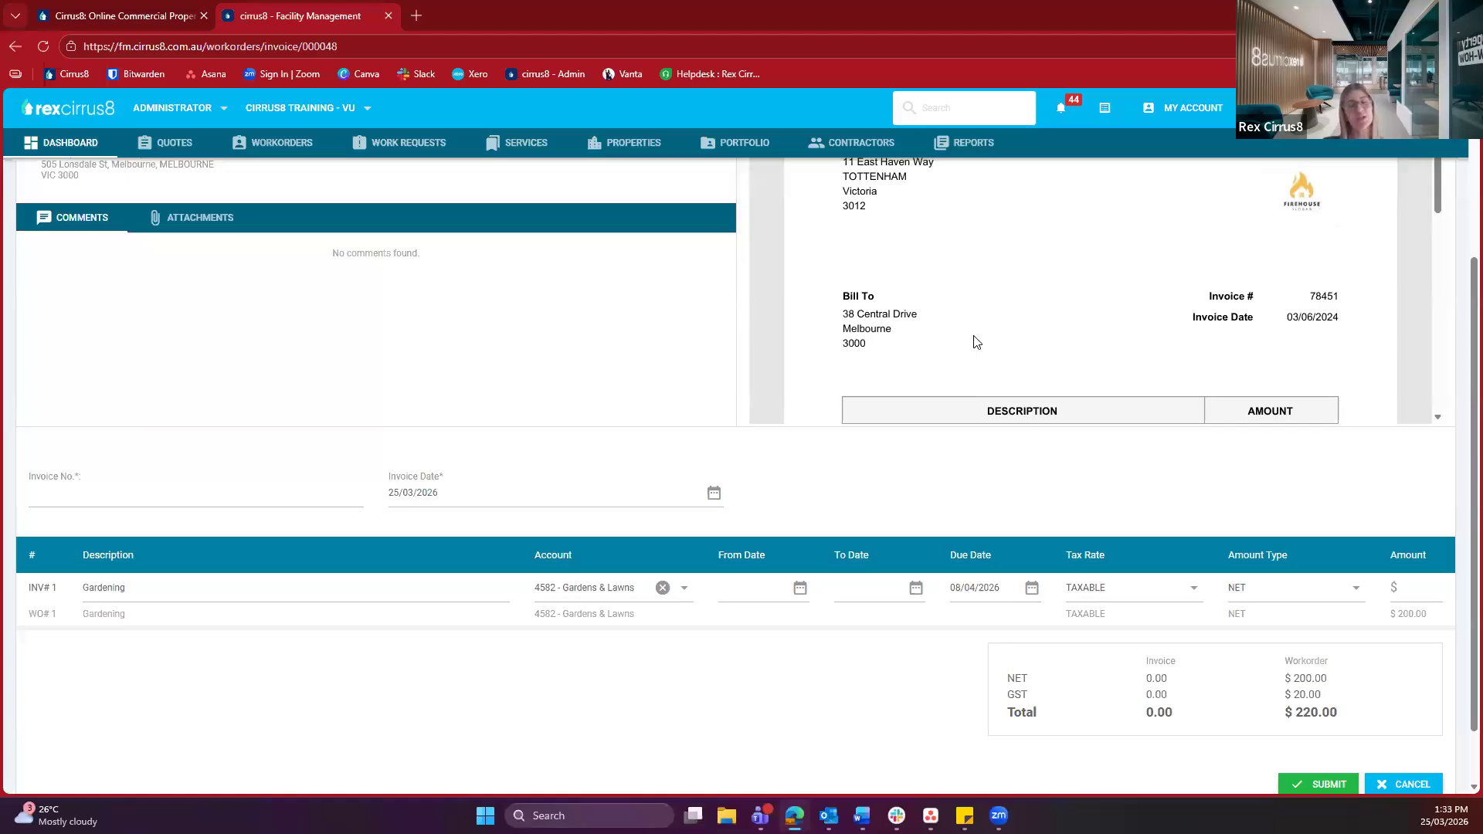
Enter 555 as the invoice number
left_click(237, 495)
type("555")
left_click(408, 517)
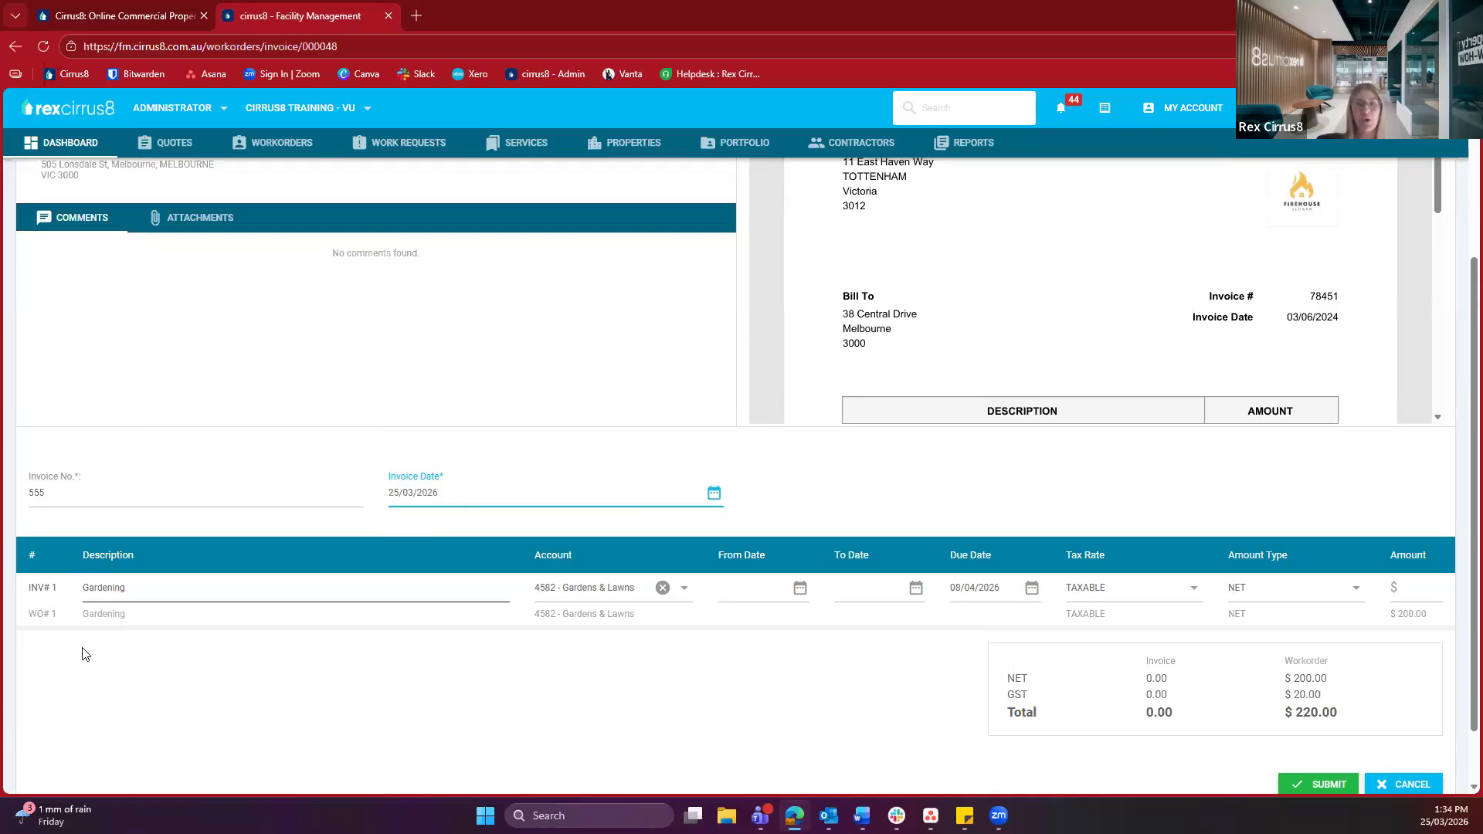
left_click_drag(43, 615, 117, 623)
left_click(119, 622)
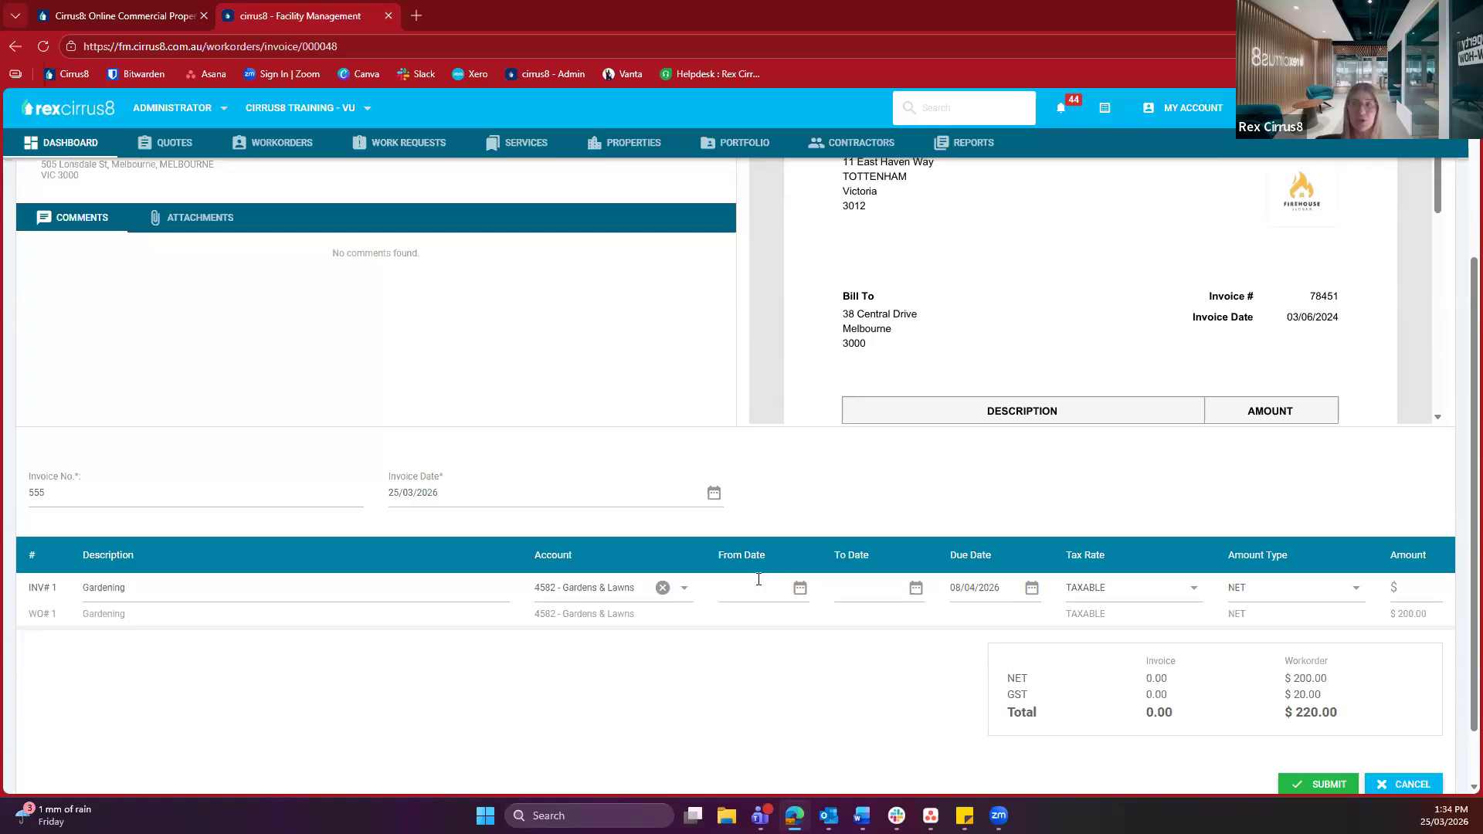
Set the Gardening line's From and To dates to 25 March 2026
left_click(801, 589)
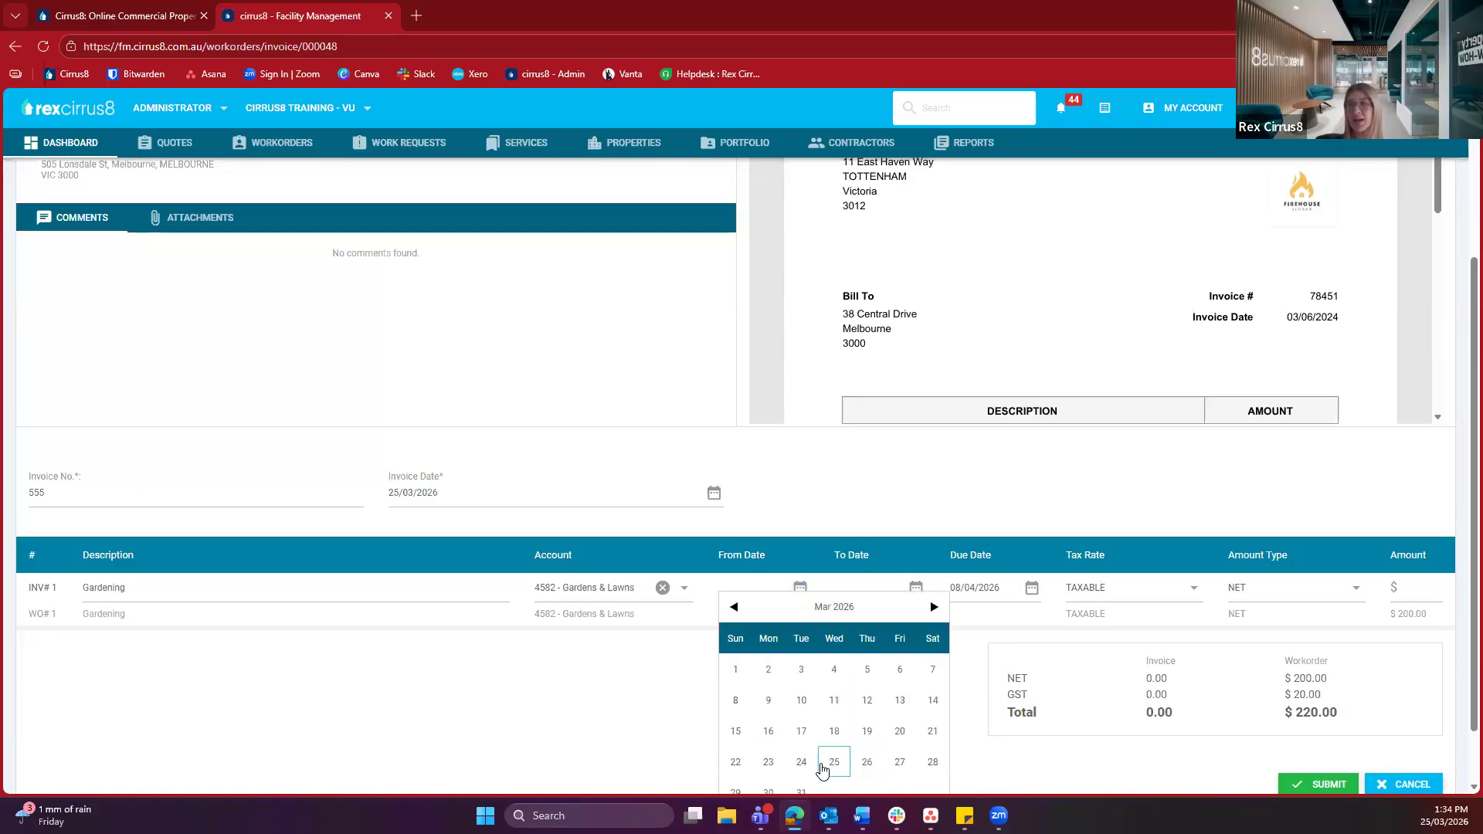
left_click(834, 761)
left_click(914, 595)
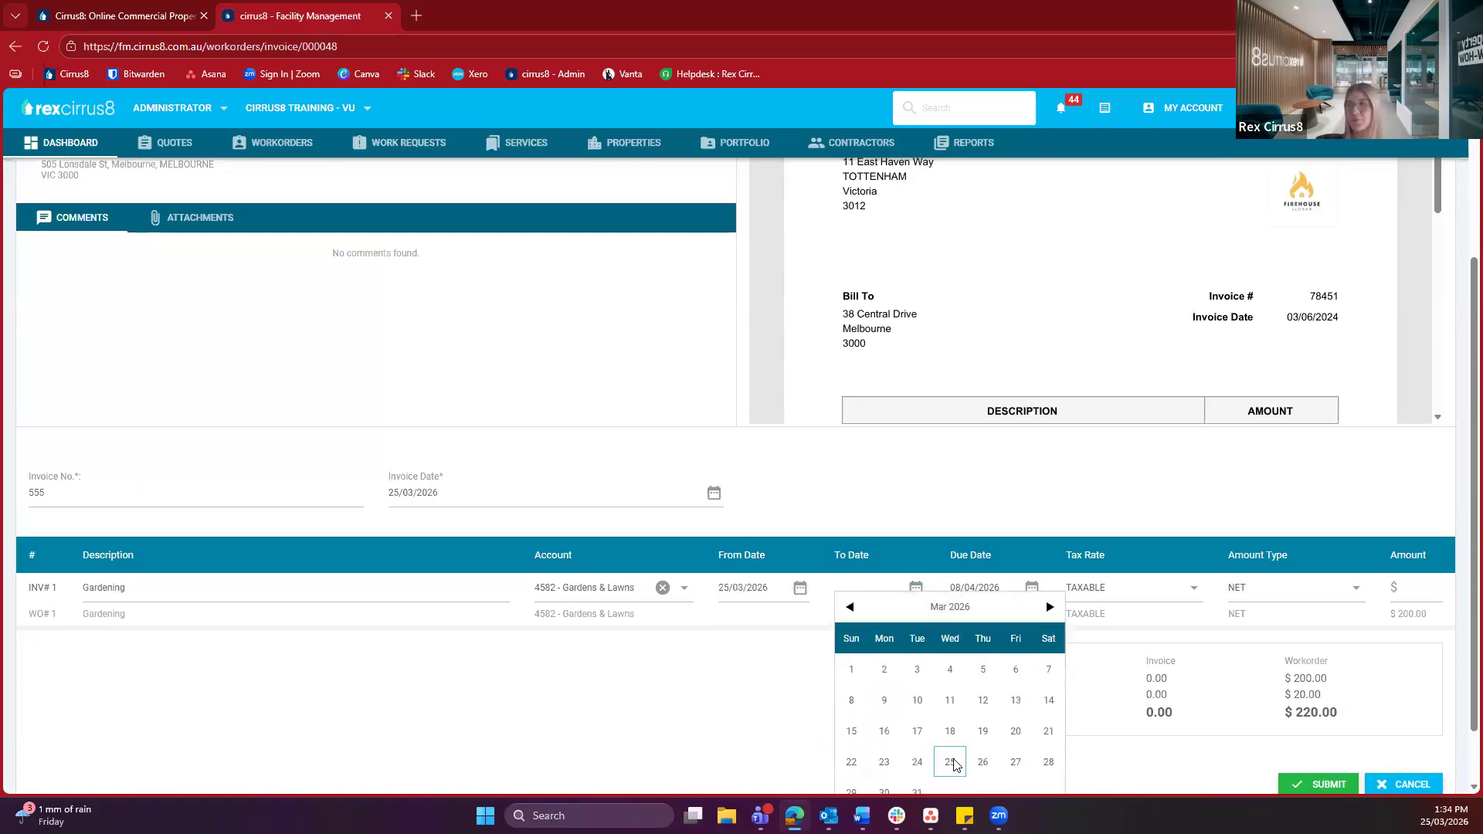
left_click(952, 761)
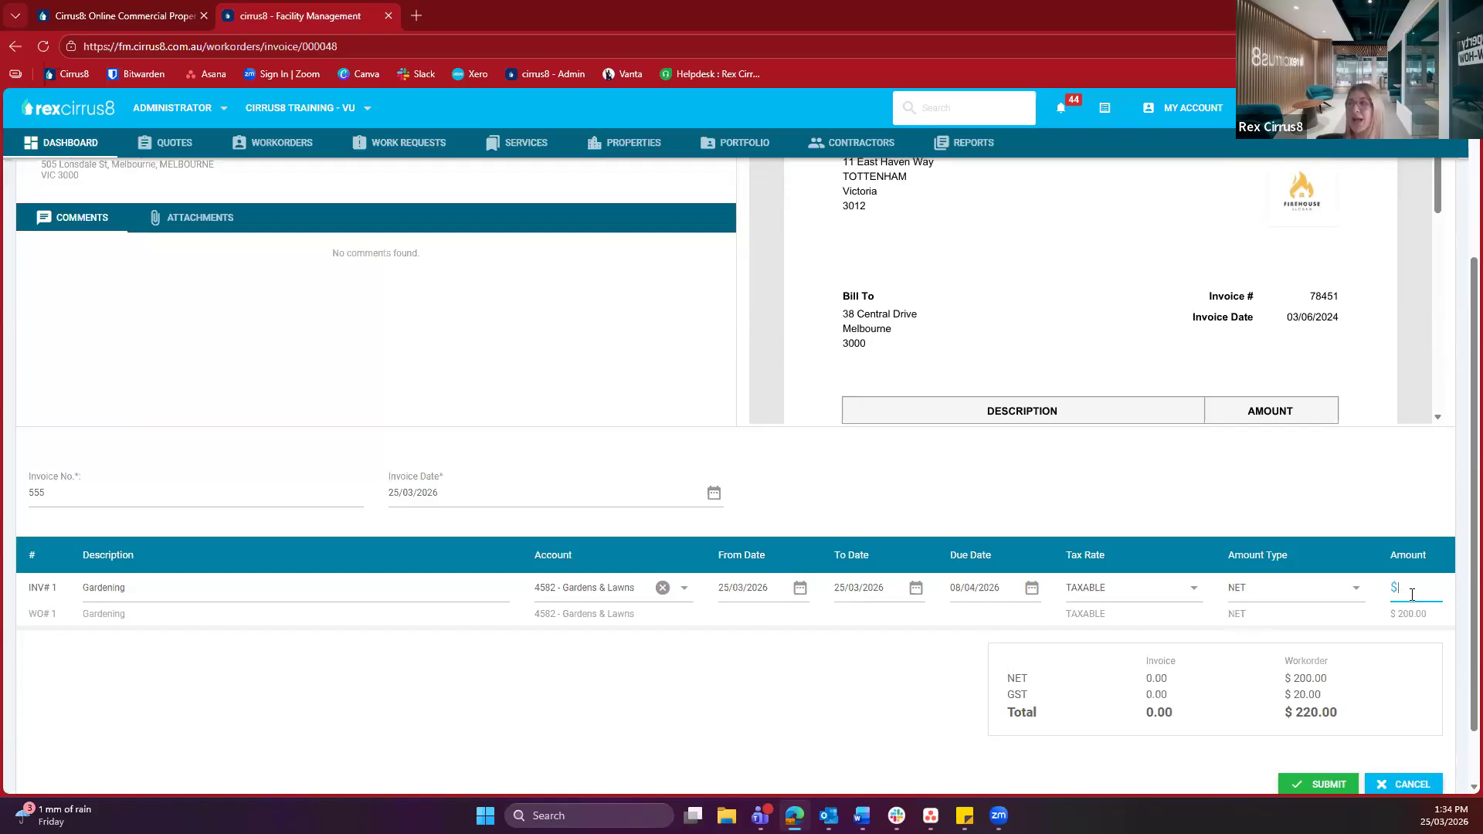
left_click_drag(1446, 619, 1352, 627)
Enter 200 as the Gardening line amount, check the $220.00 total, and submit invoice 555
left_click(1431, 587)
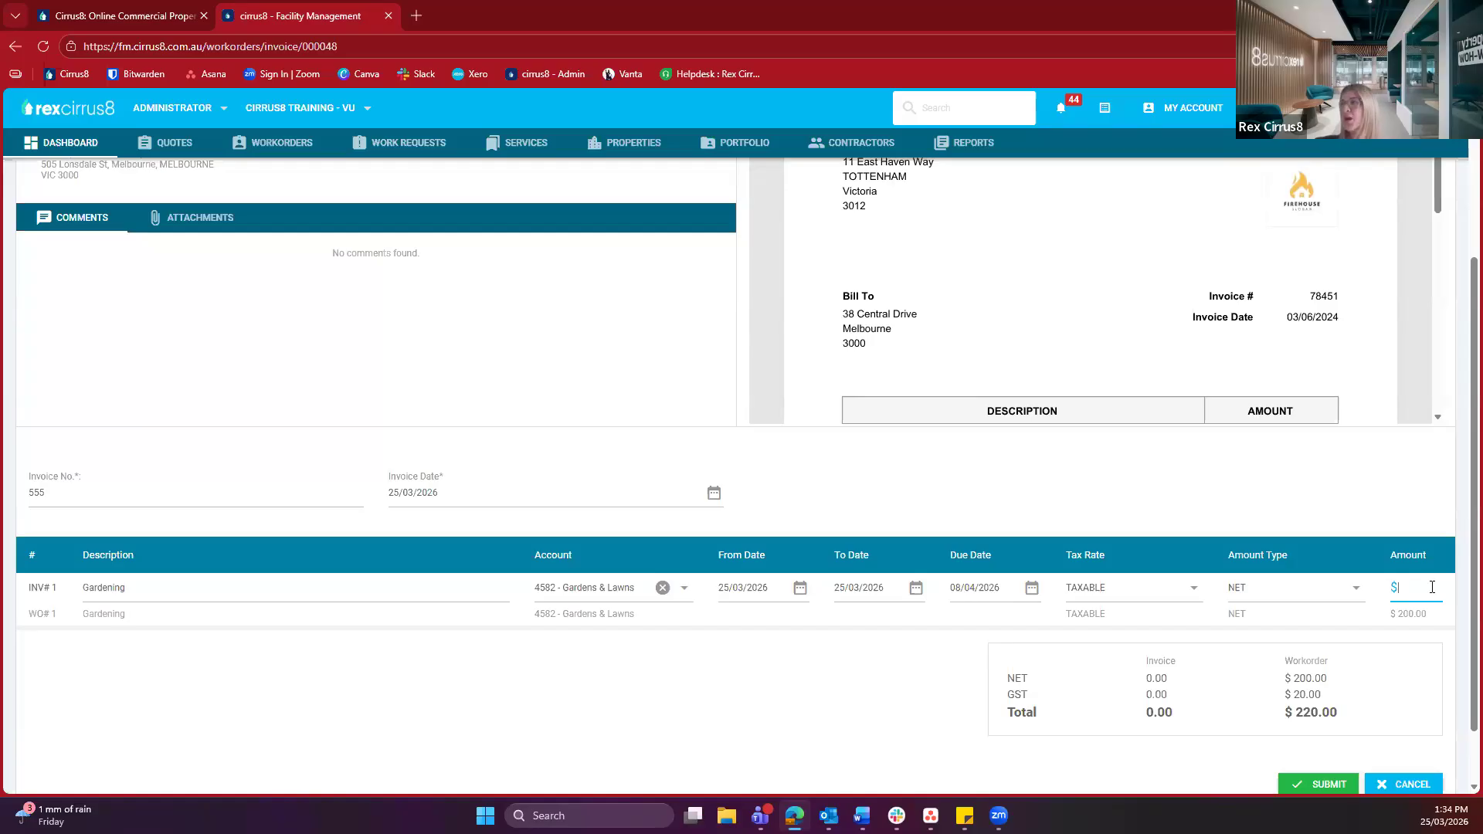
type("200")
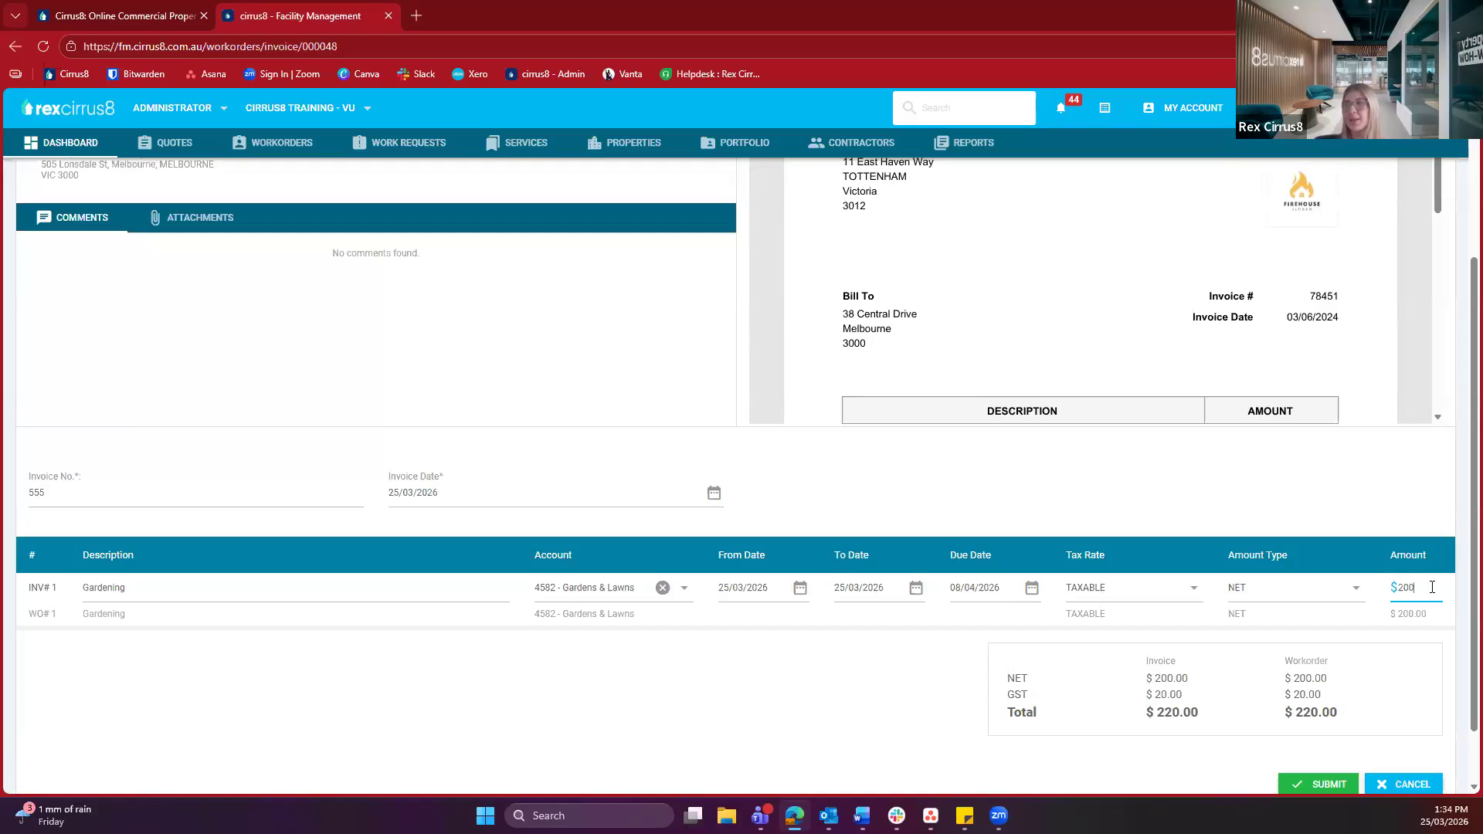
left_click(1348, 678)
scroll(1135, 626, "down", 1)
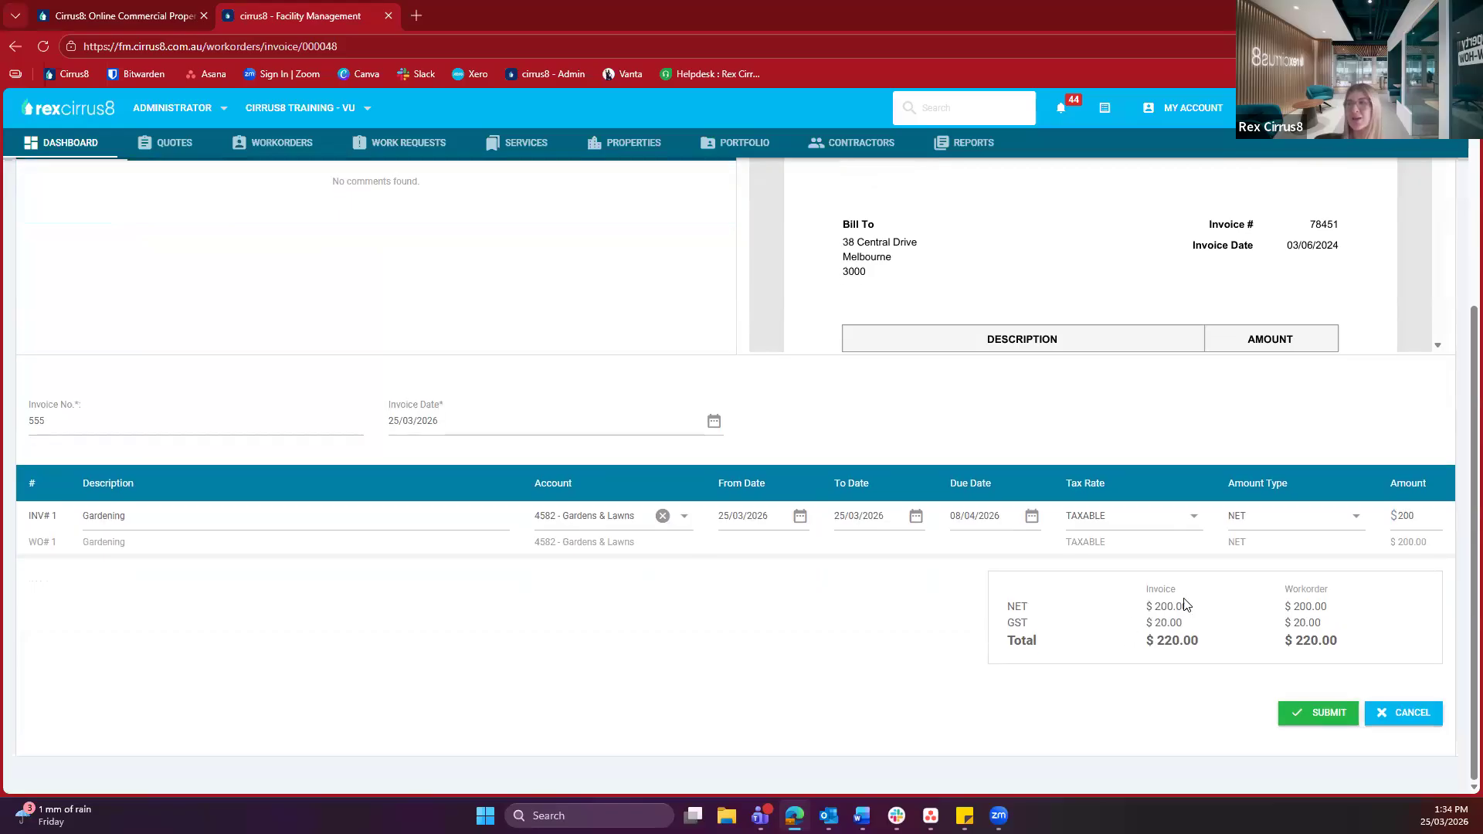
left_click_drag(1175, 585, 1177, 676)
left_click(1338, 654)
left_click_drag(1338, 652, 1326, 589)
left_click(1404, 630)
left_click(1317, 712)
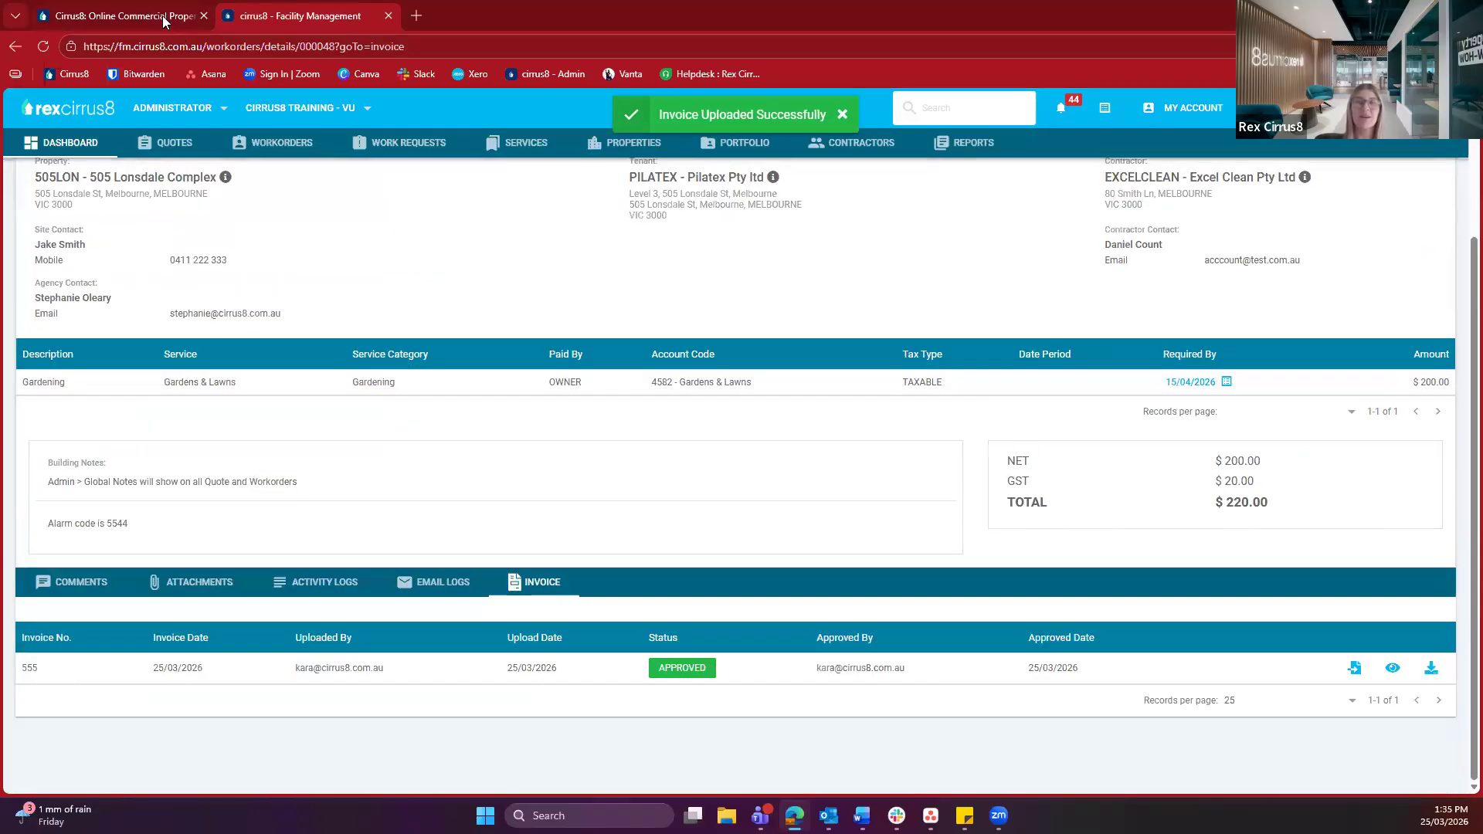
Return to the Facility Management tab to see invoice 555 listed as Approved on #000048
left_click(163, 21)
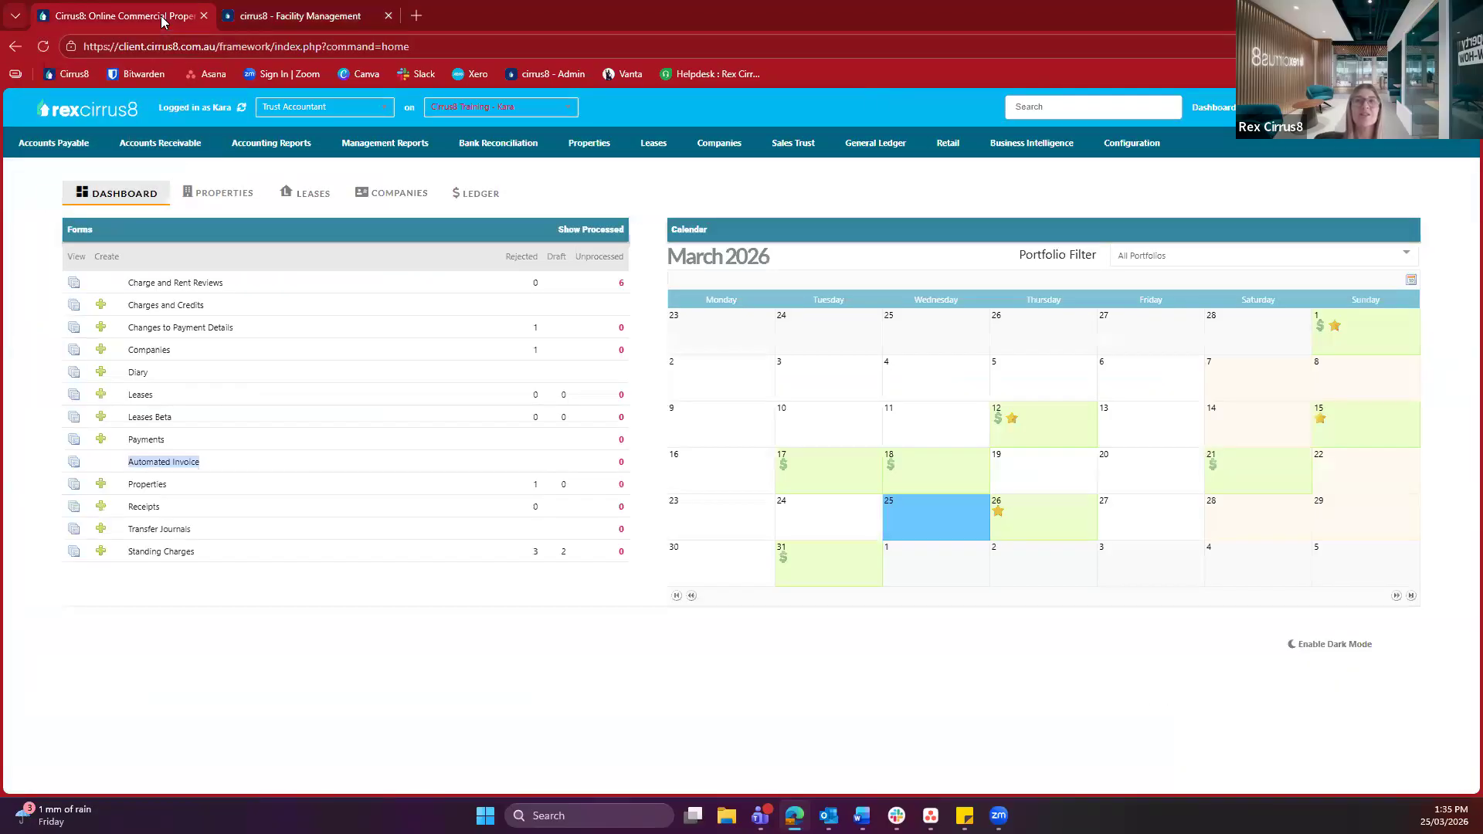
triple_click(138, 461)
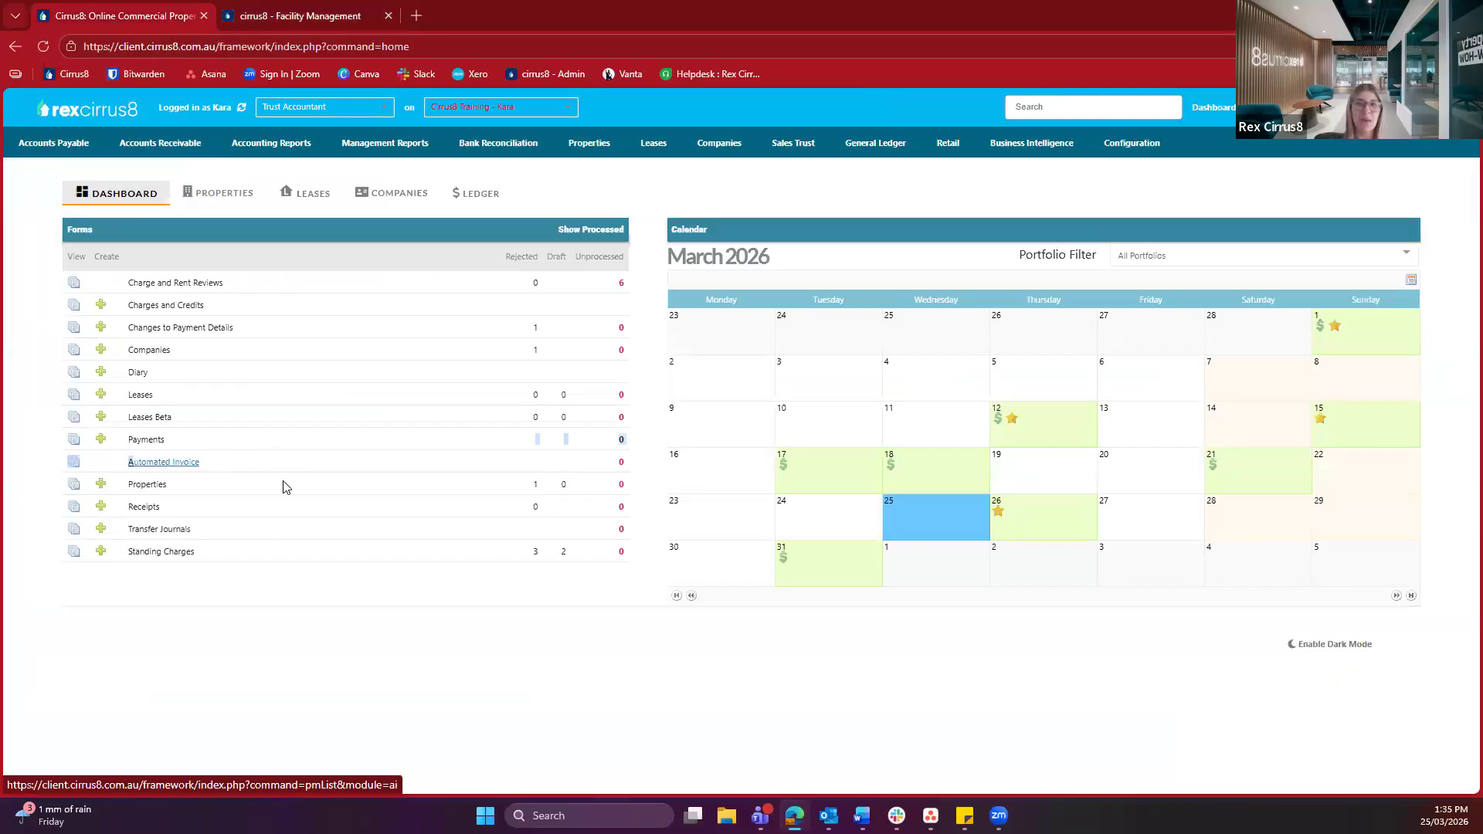
left_click(251, 21)
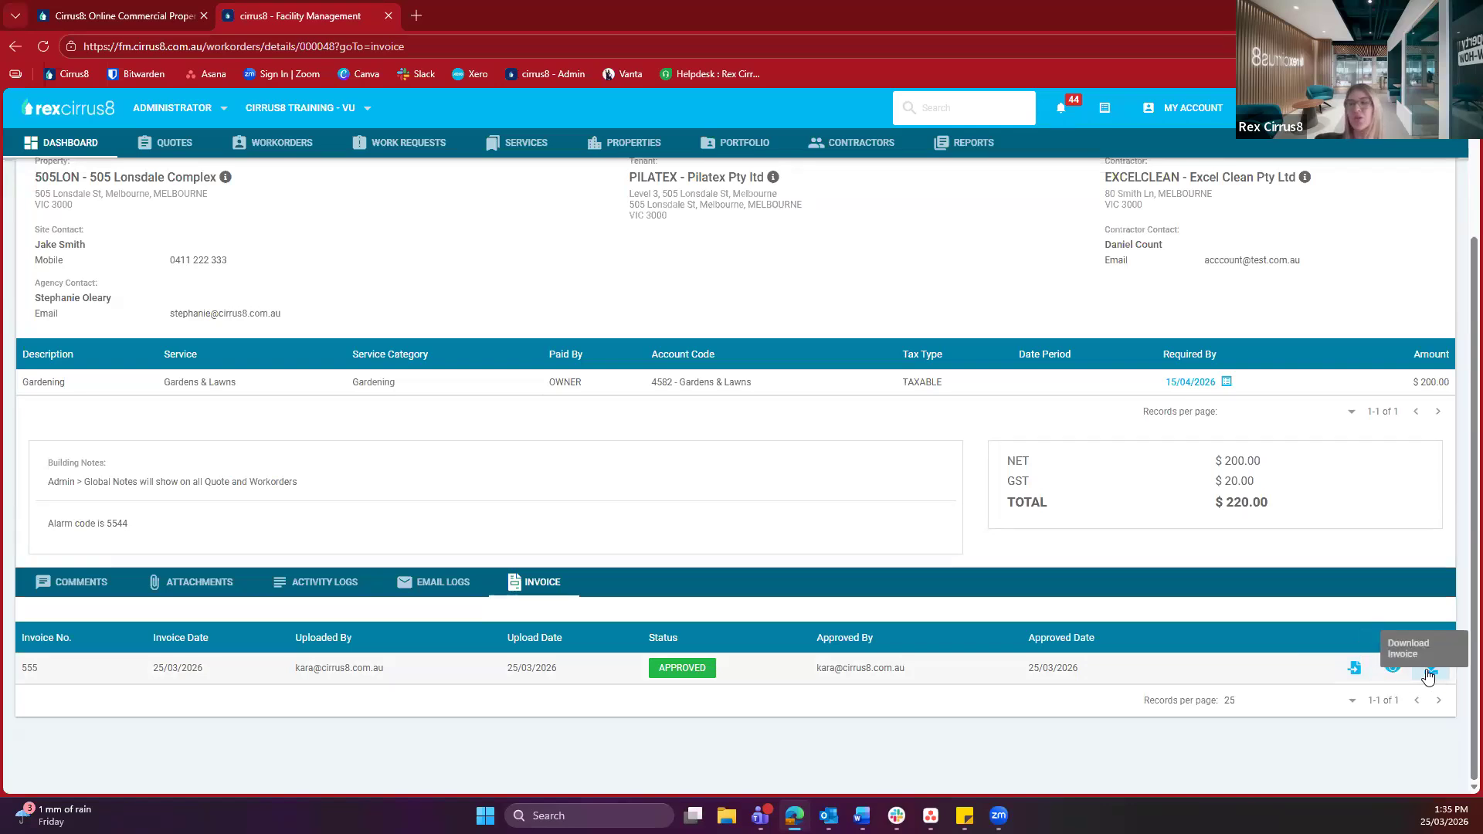
Set workorder #000048's status to Completed, then close the workorder
scroll(755, 628, "up", 3)
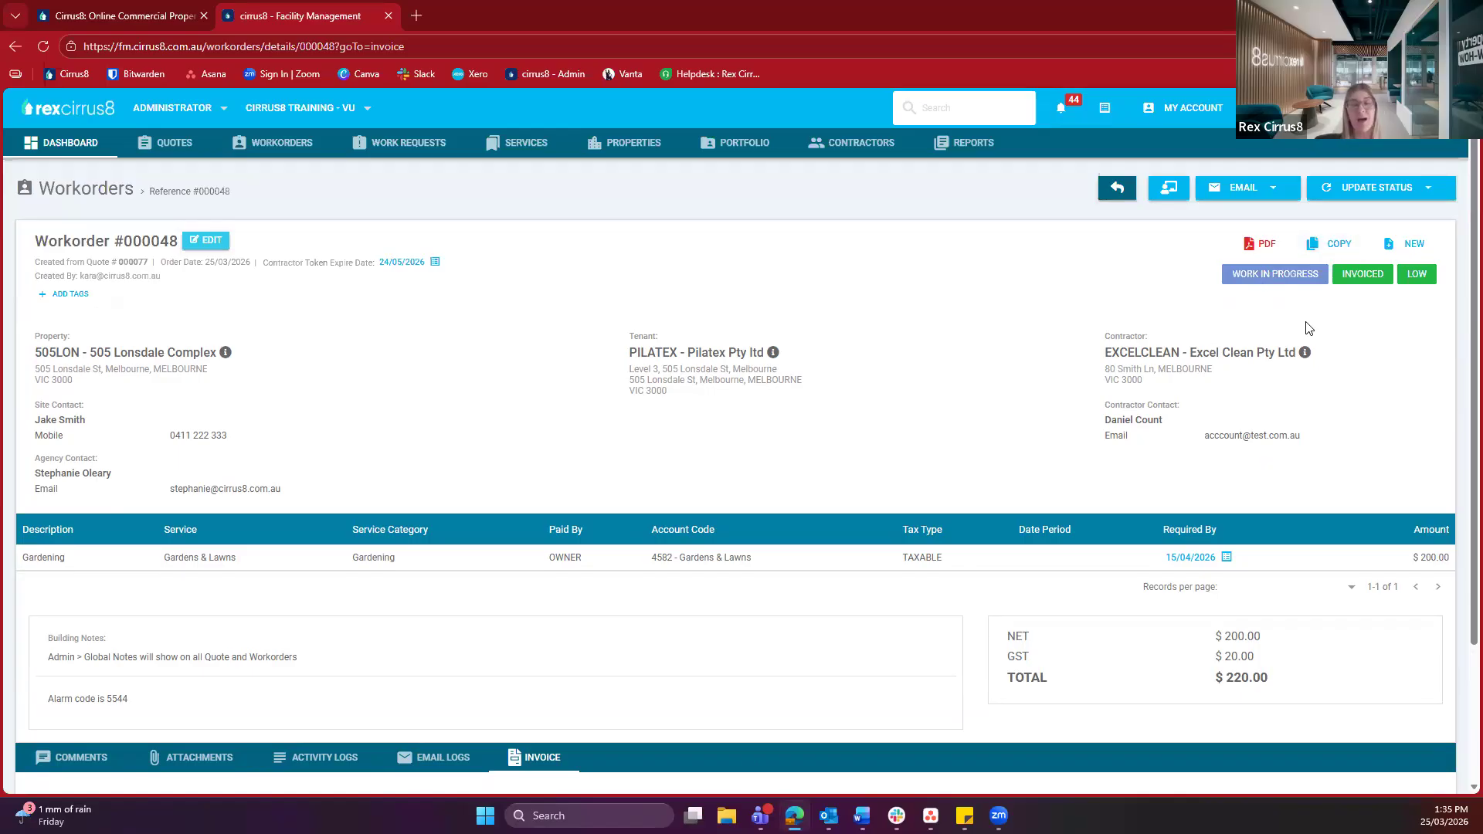
left_click(1383, 200)
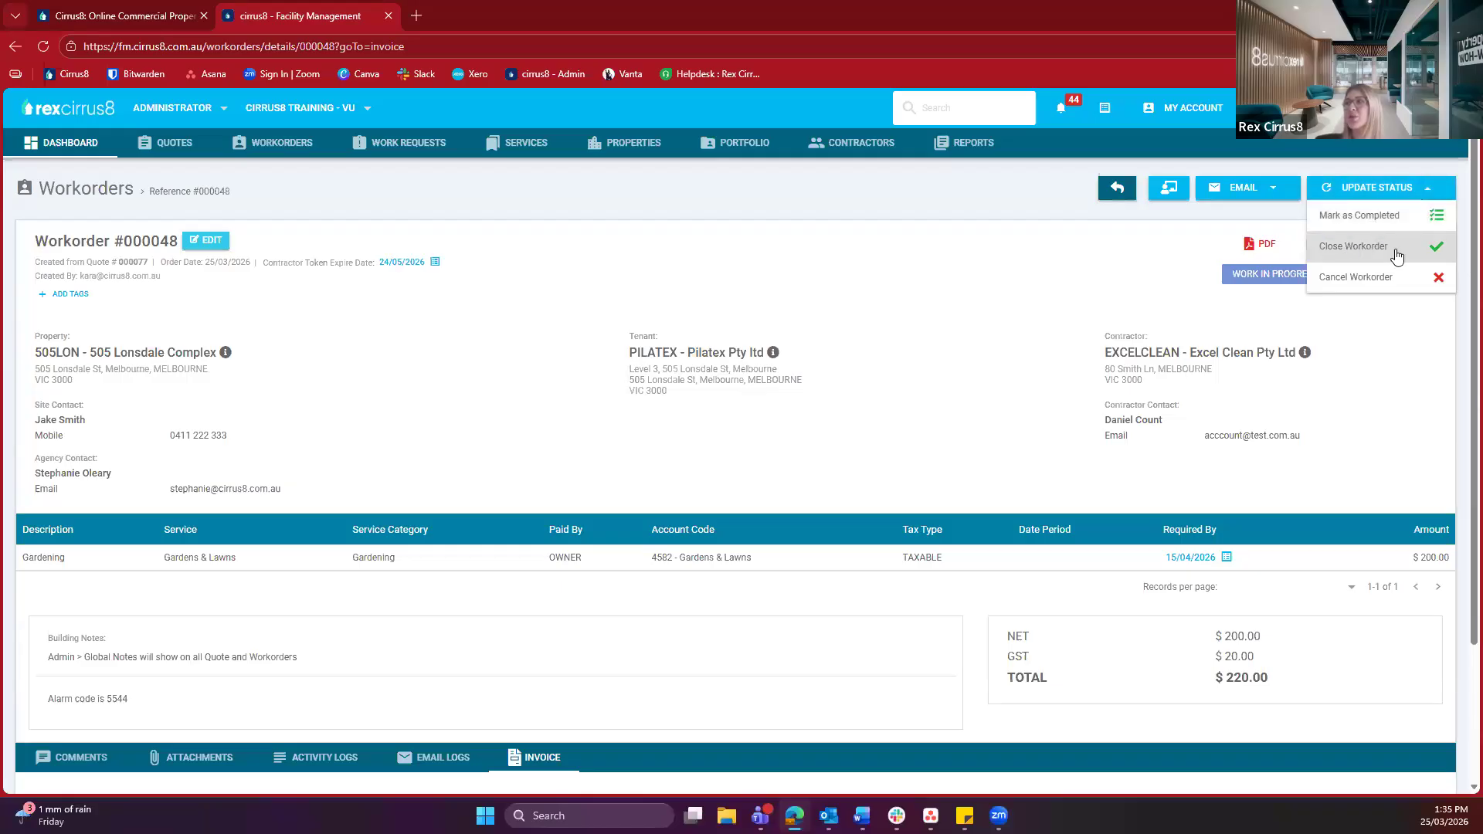
left_click(1329, 219)
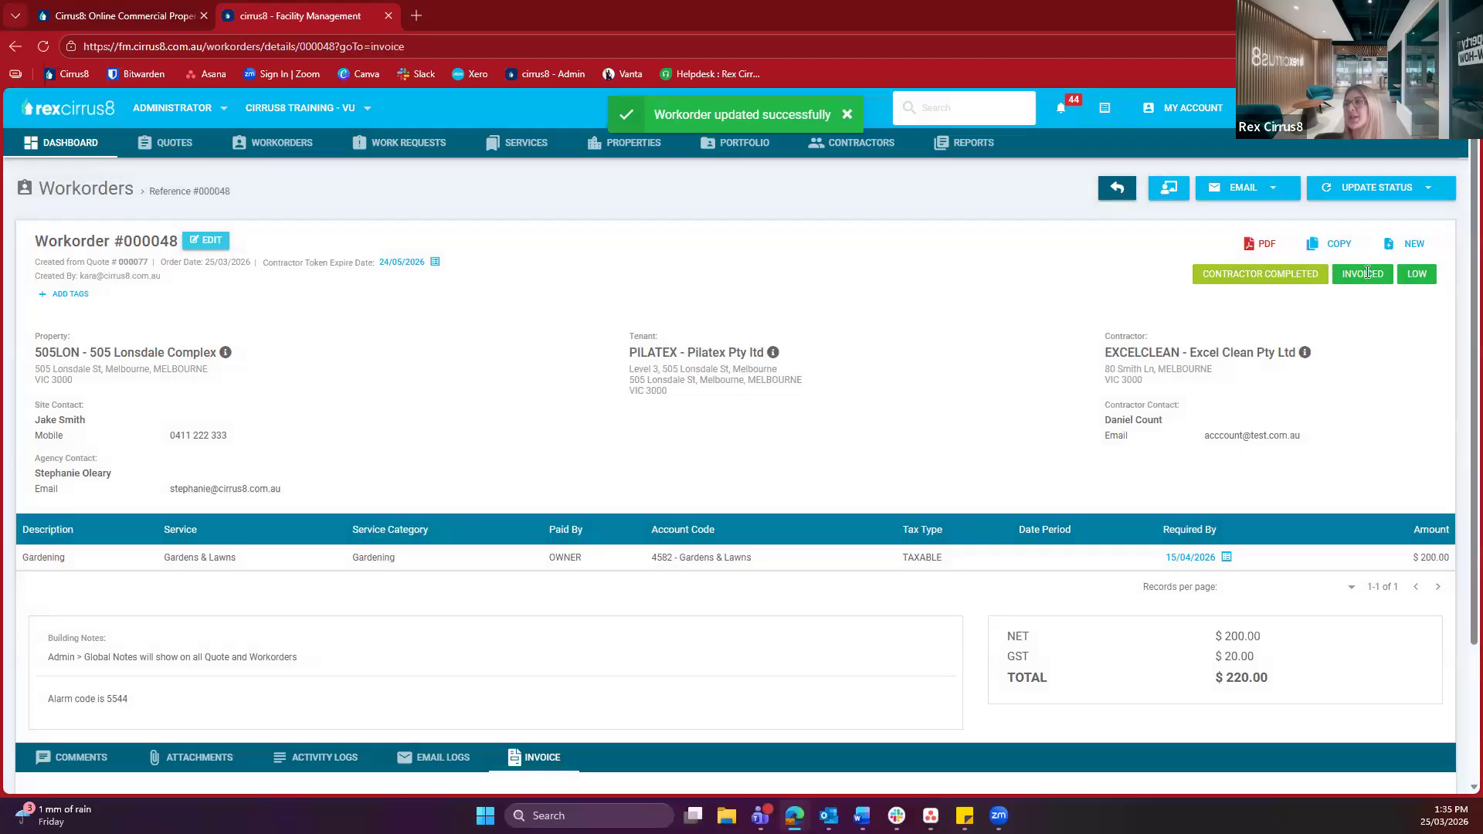
left_click(1338, 188)
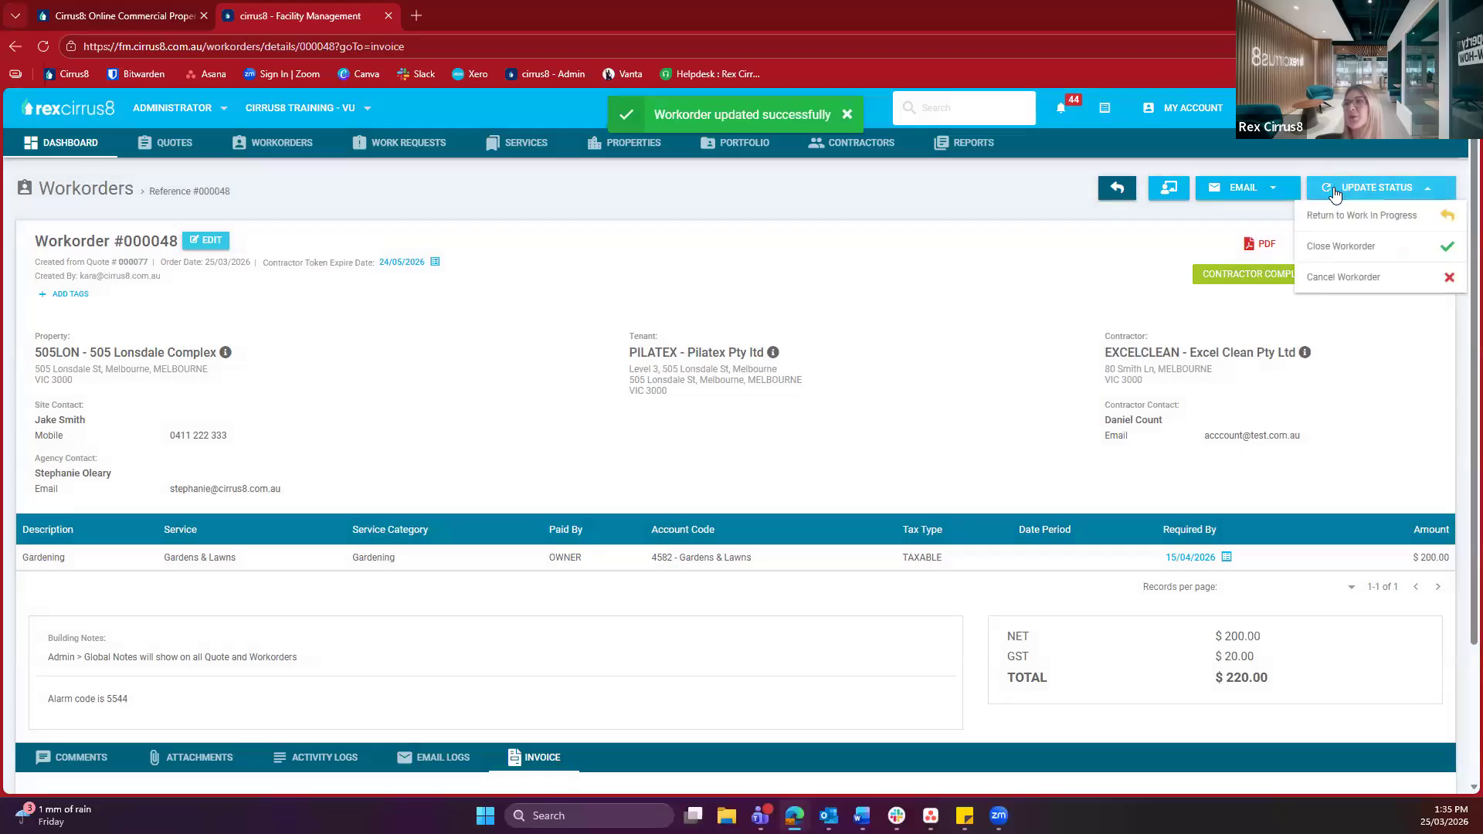
left_click(1315, 246)
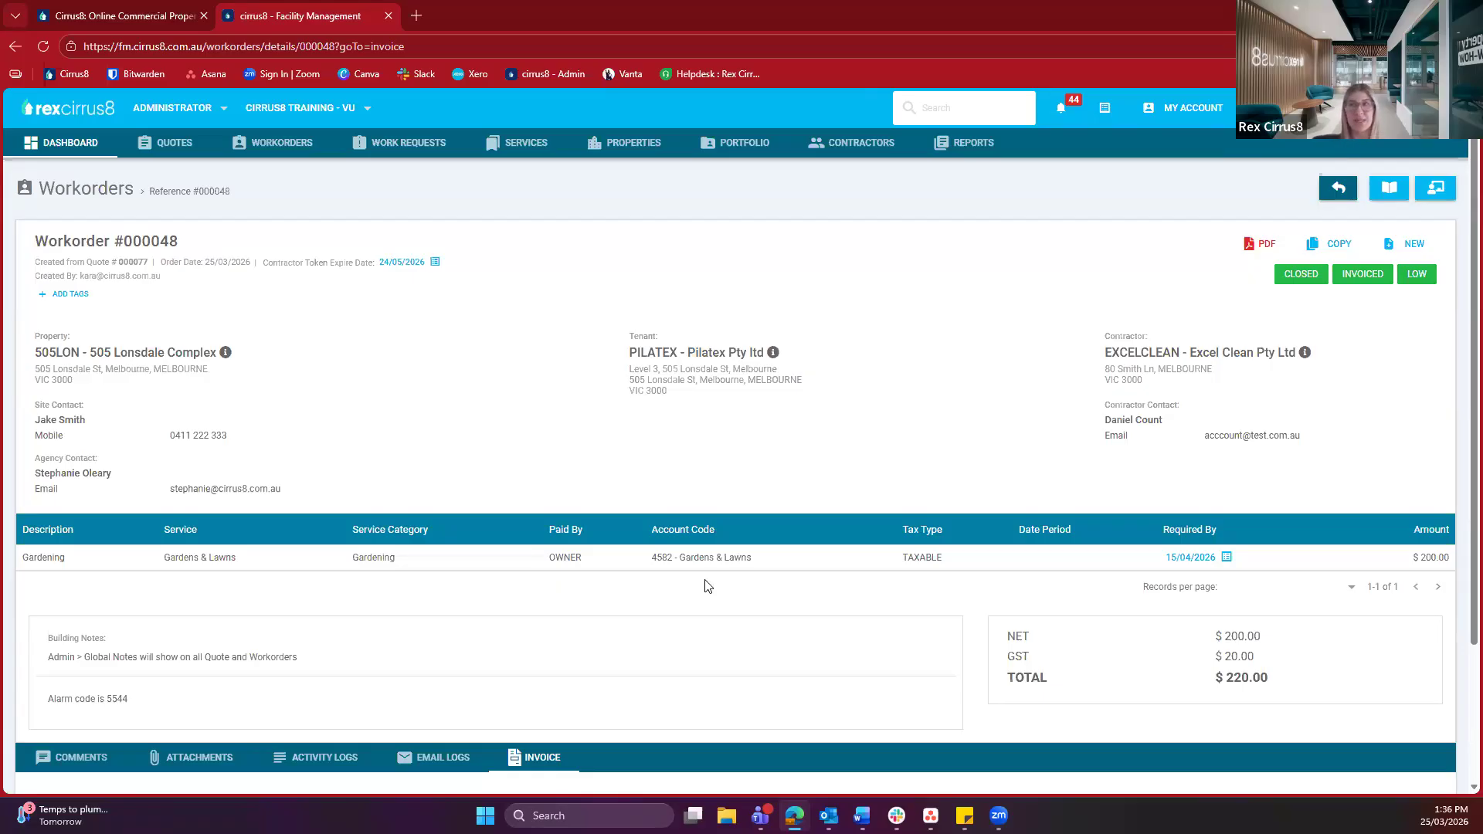
Open Work Requests, start a request, then abandon the form unsaved to return to the empty list
left_click(405, 154)
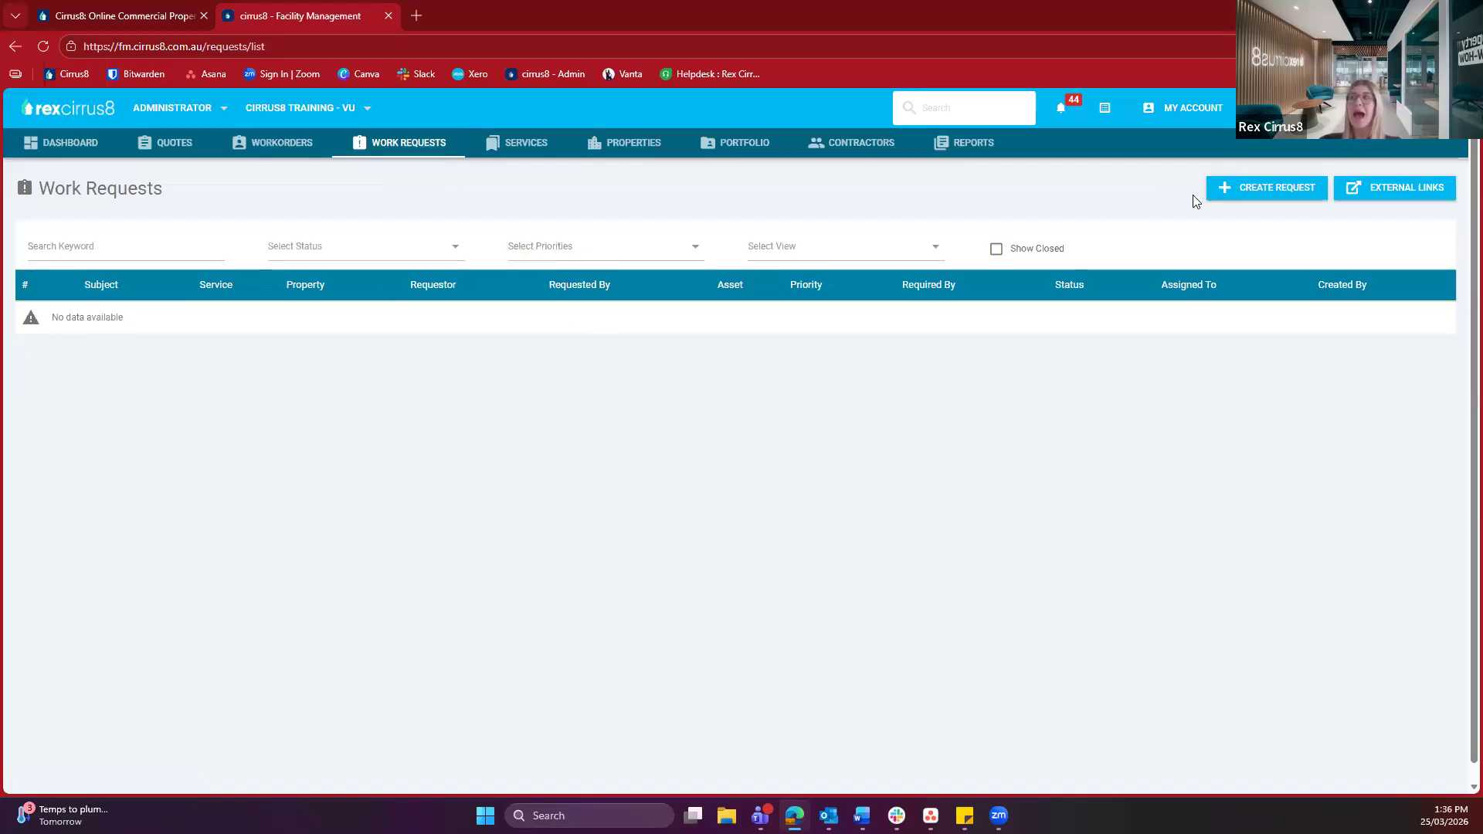
left_click(1251, 188)
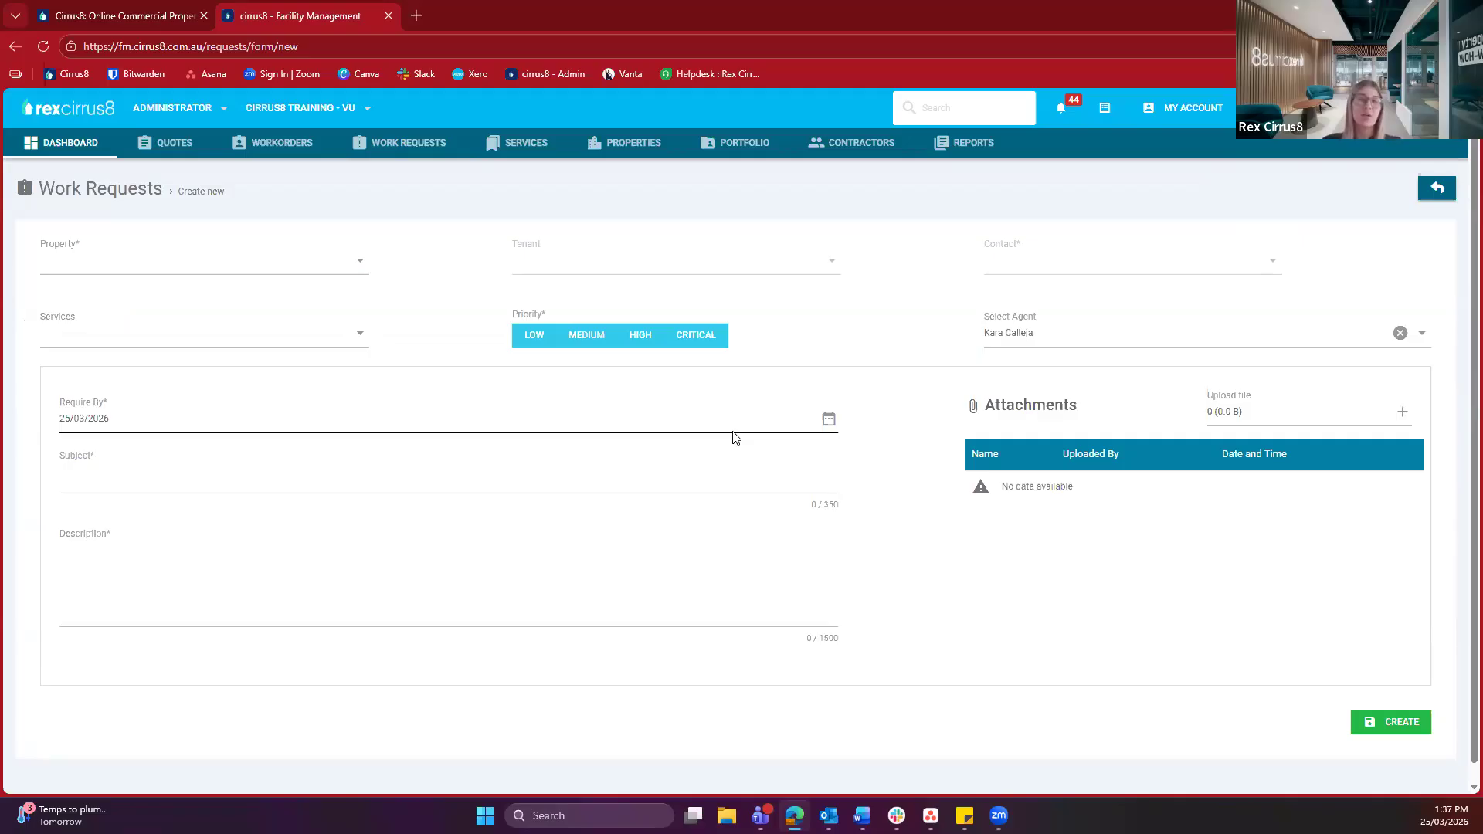
left_click(240, 467)
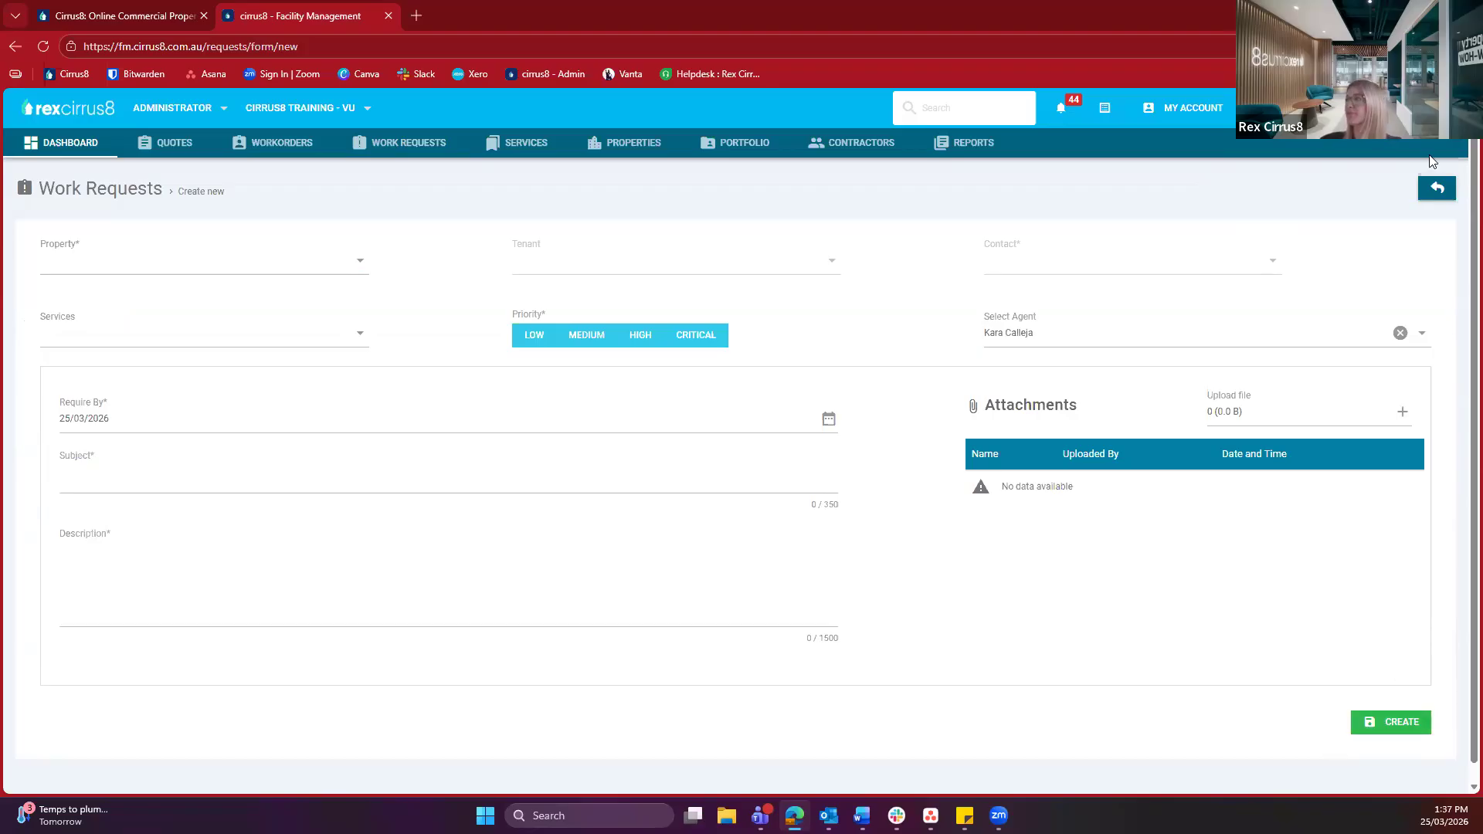
left_click(1437, 188)
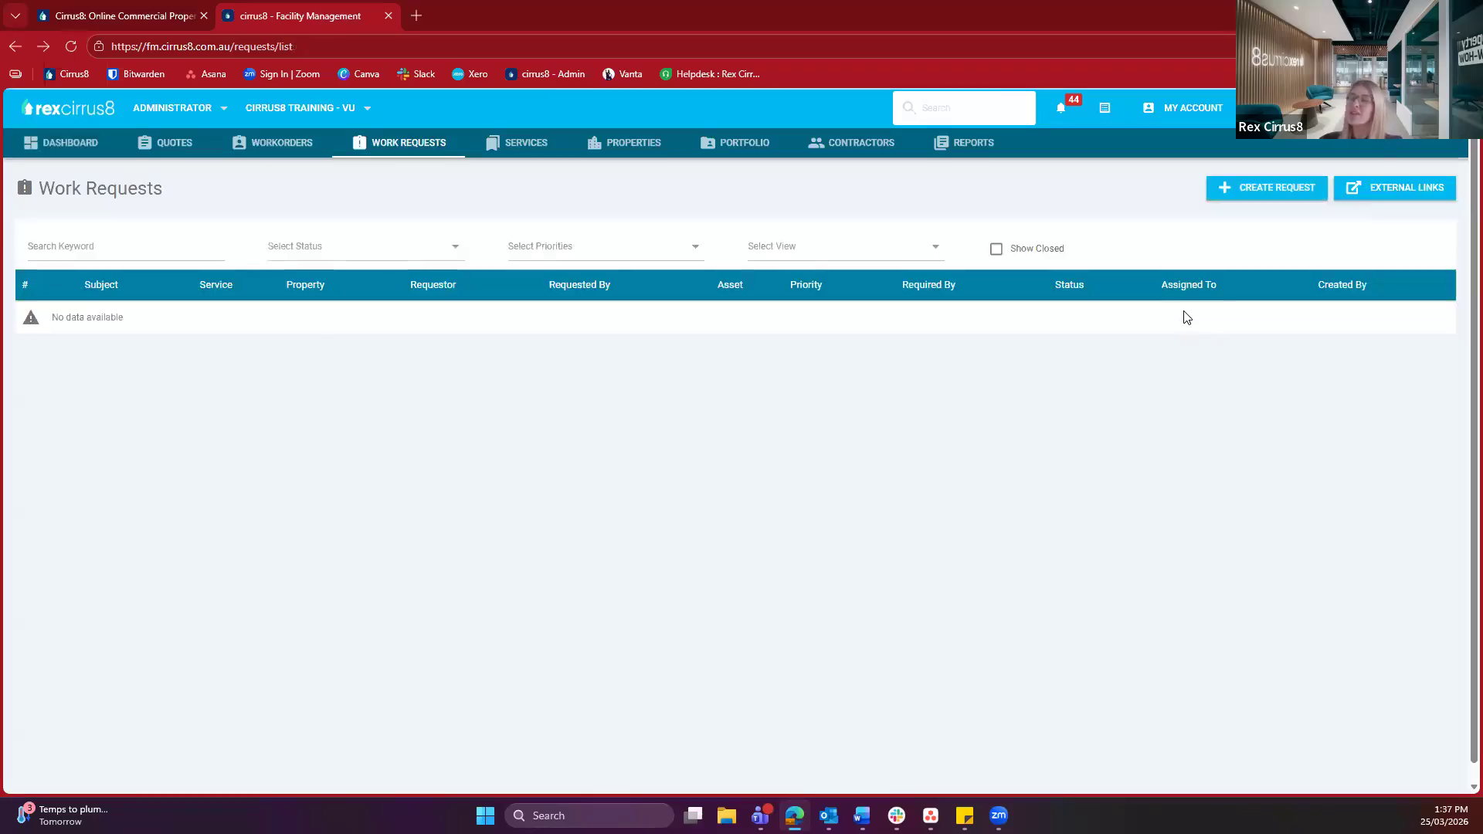
Preview the COLL101 external request link for 101 Collins Street and download its QR image
left_click(1414, 193)
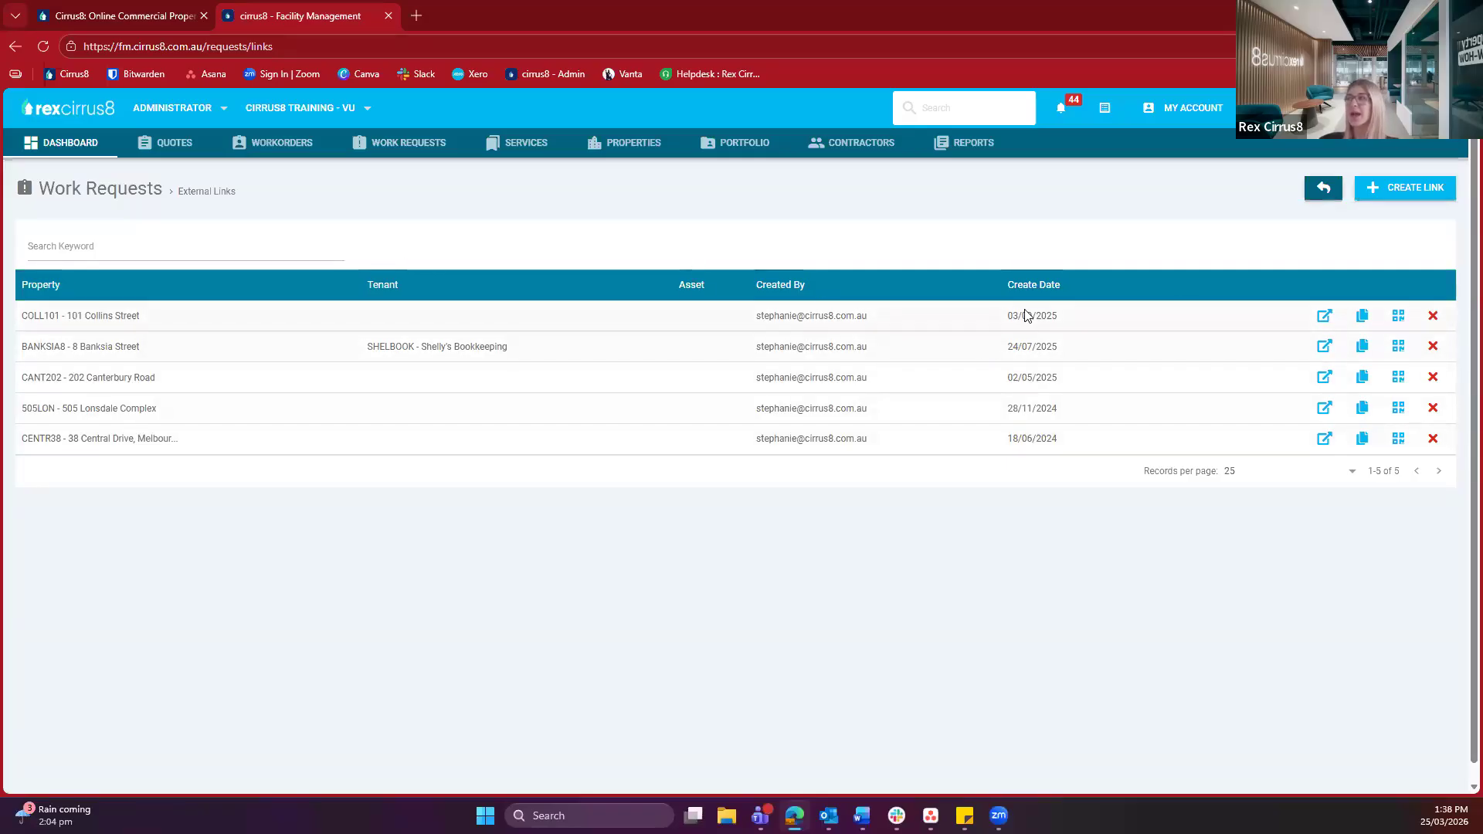
left_click(1325, 322)
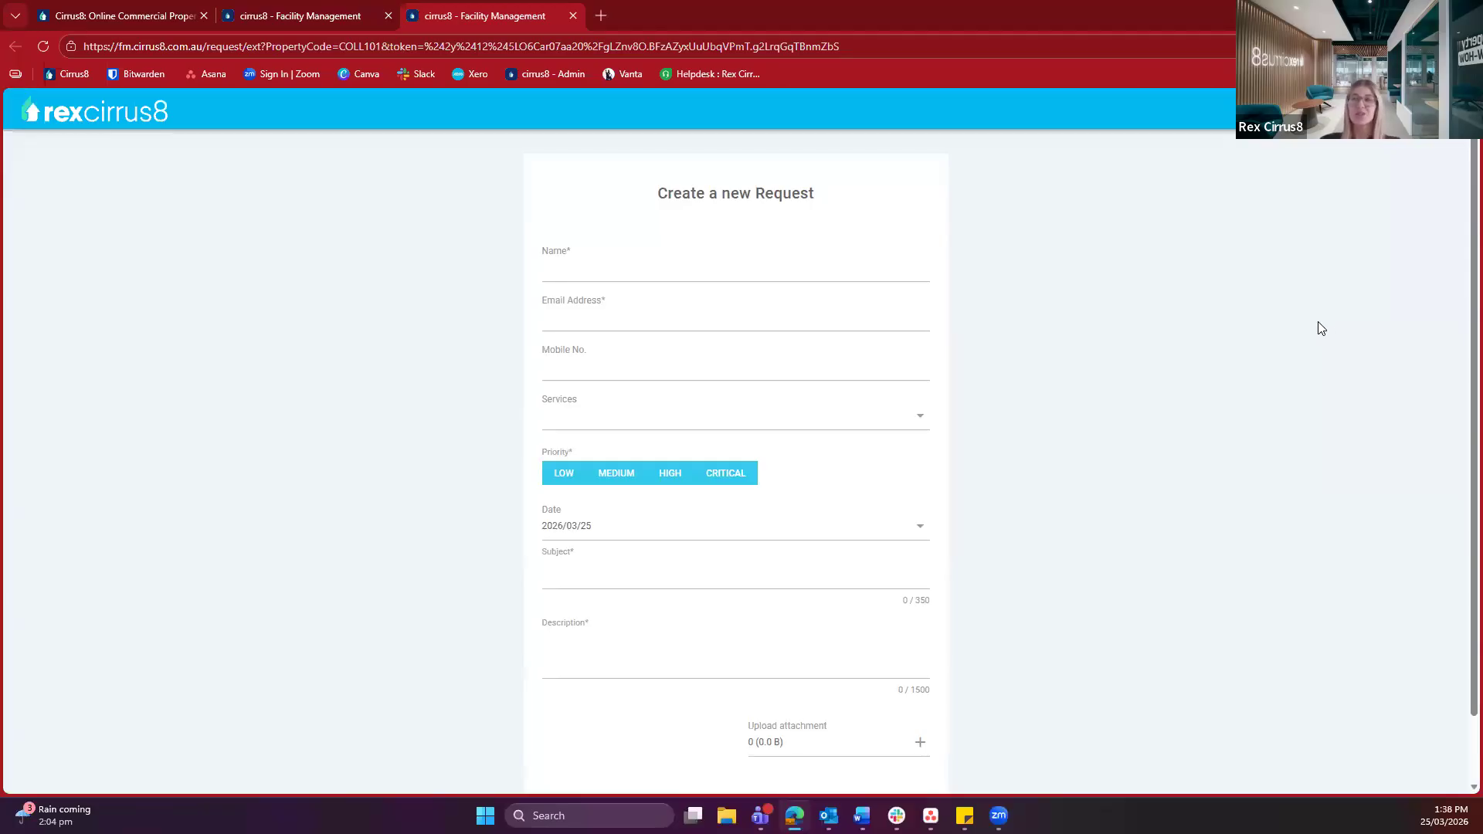
scroll(1097, 420, "down", 1)
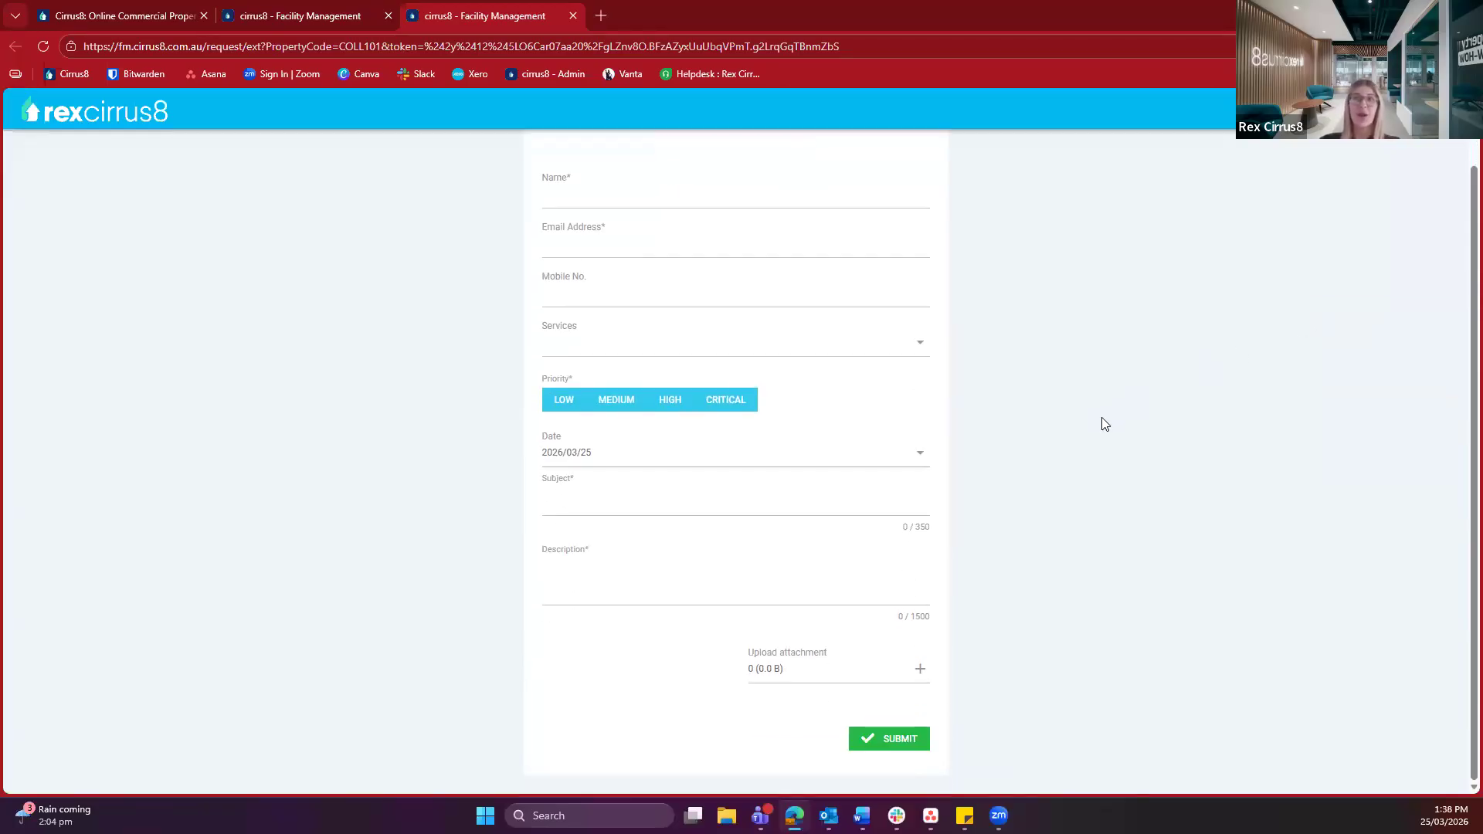
scroll(1104, 423, "up", 1)
left_click(261, 11)
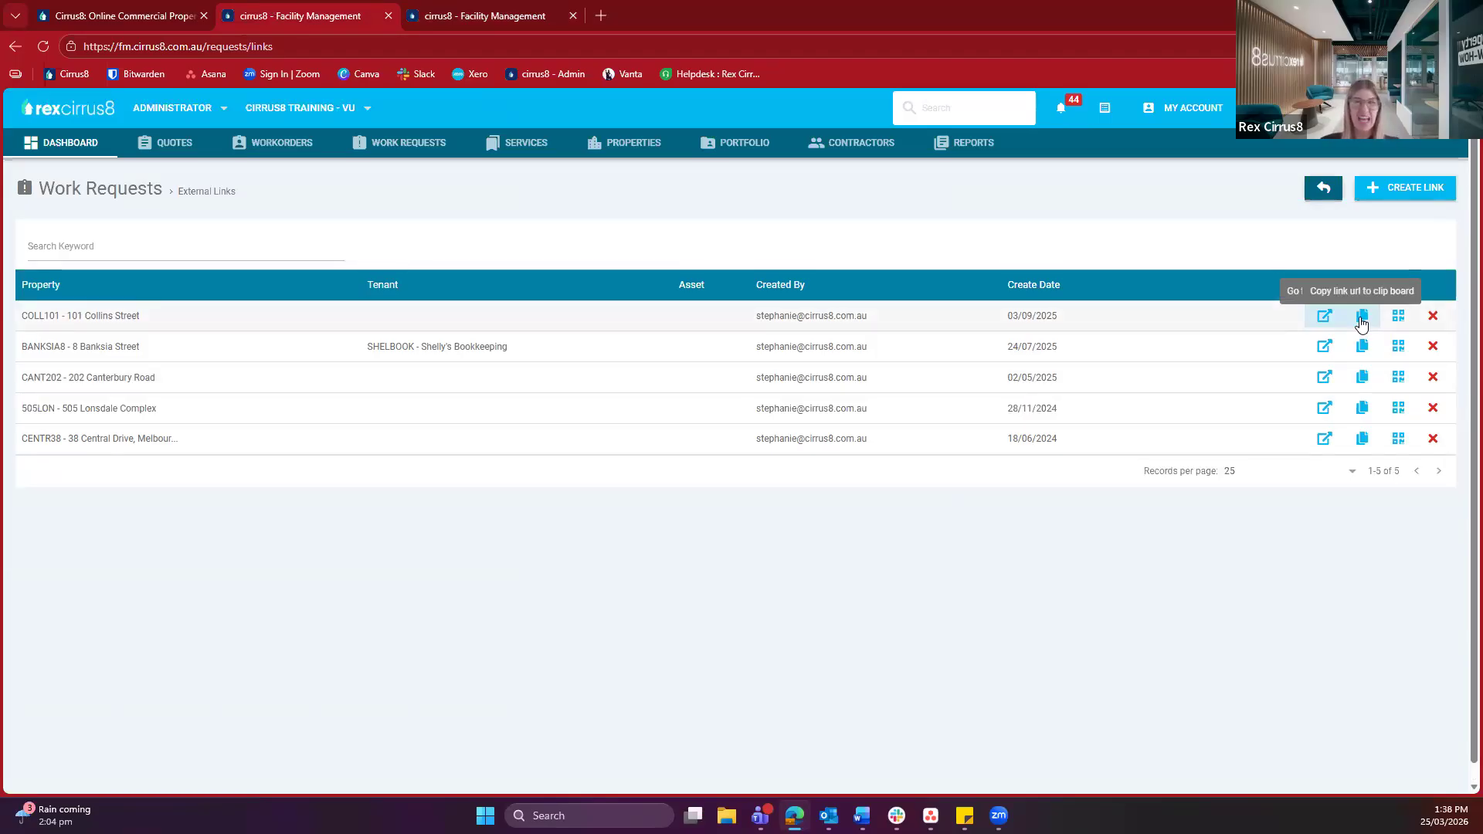
left_click(1399, 318)
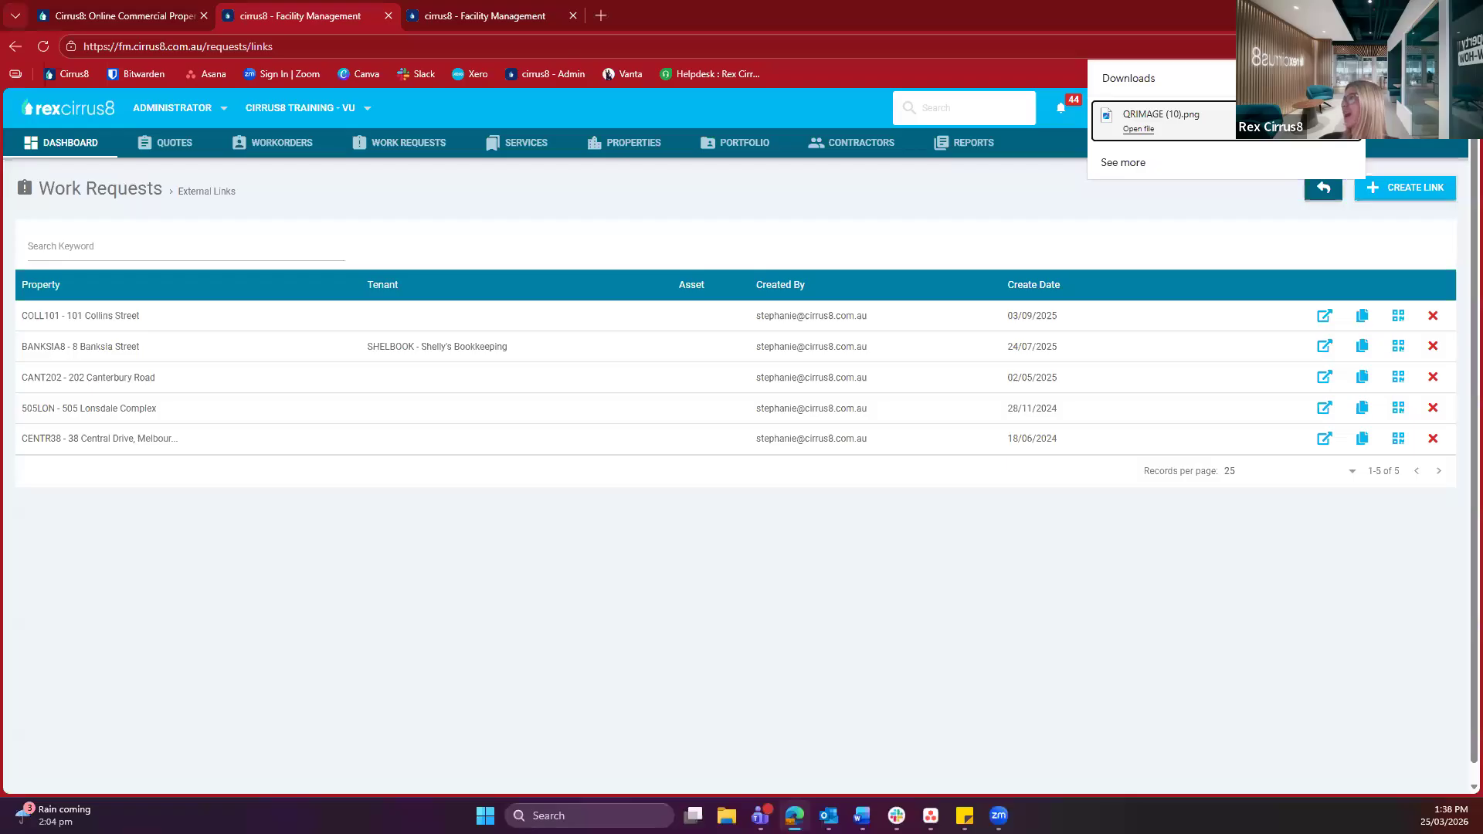
View QRIMAGE (10).png in Photos, then return to the external request links list
left_click(1261, 122)
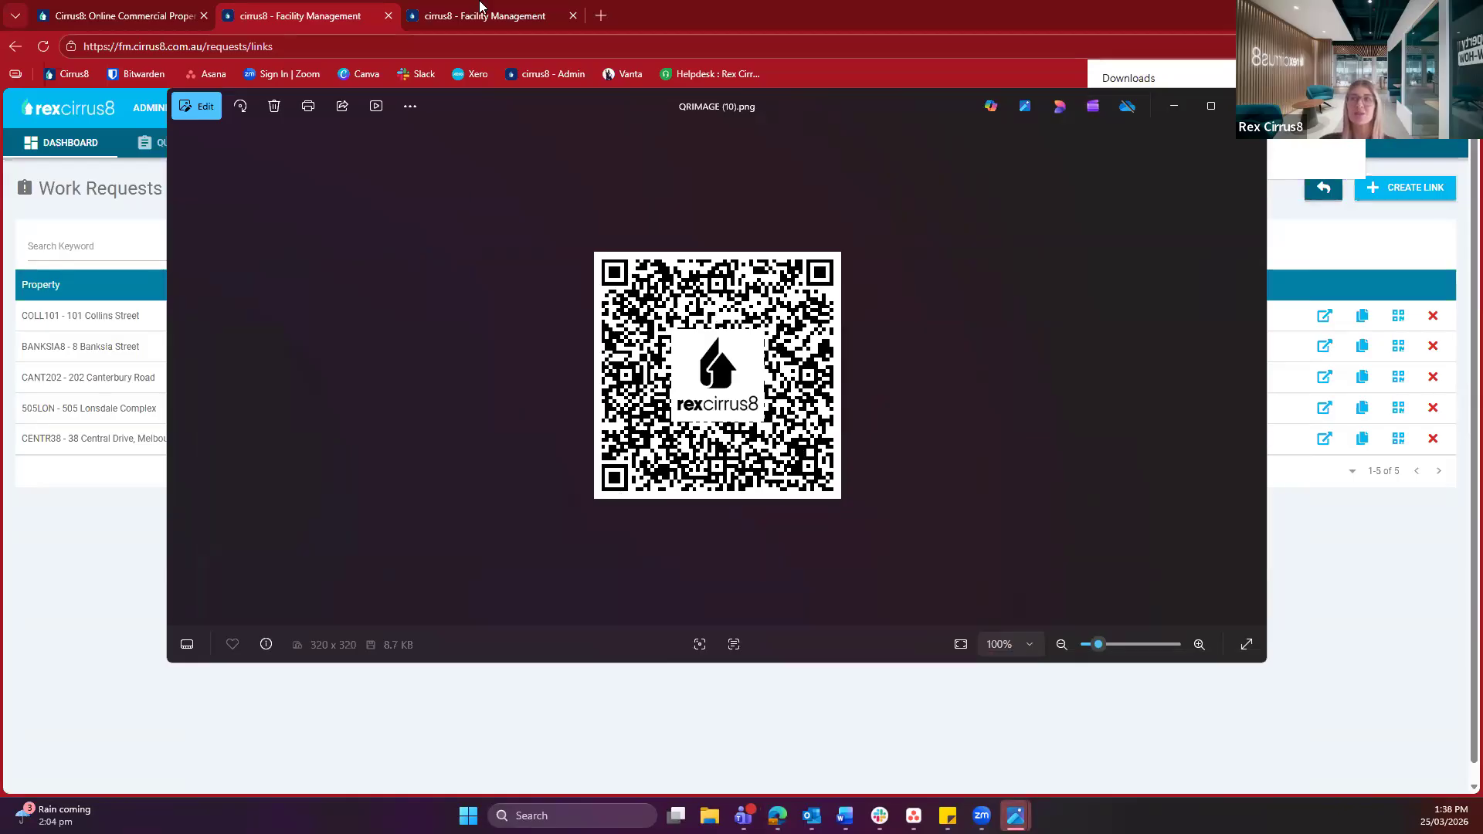
left_click(455, 20)
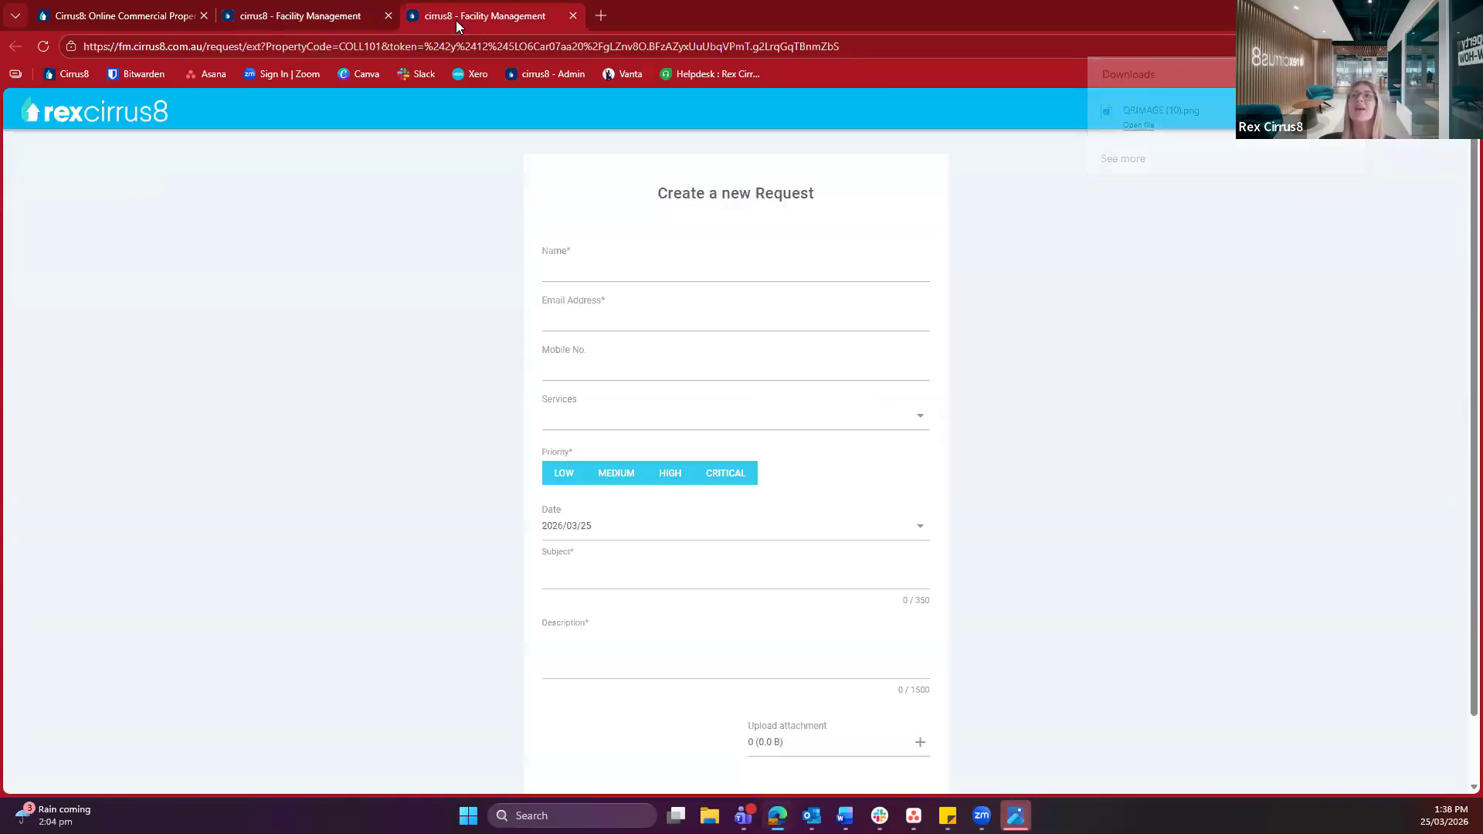
left_click(343, 20)
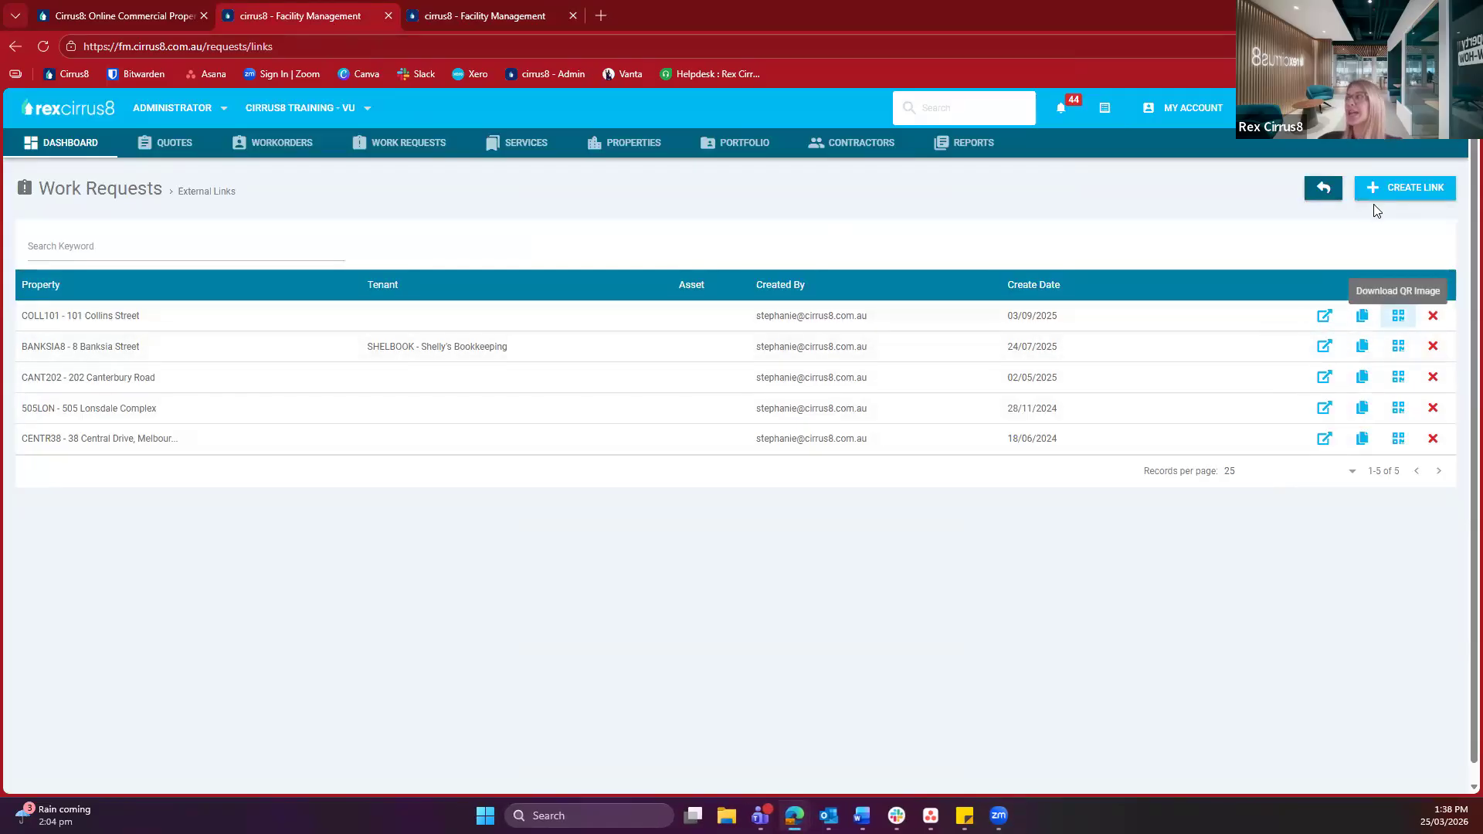
left_click(1404, 197)
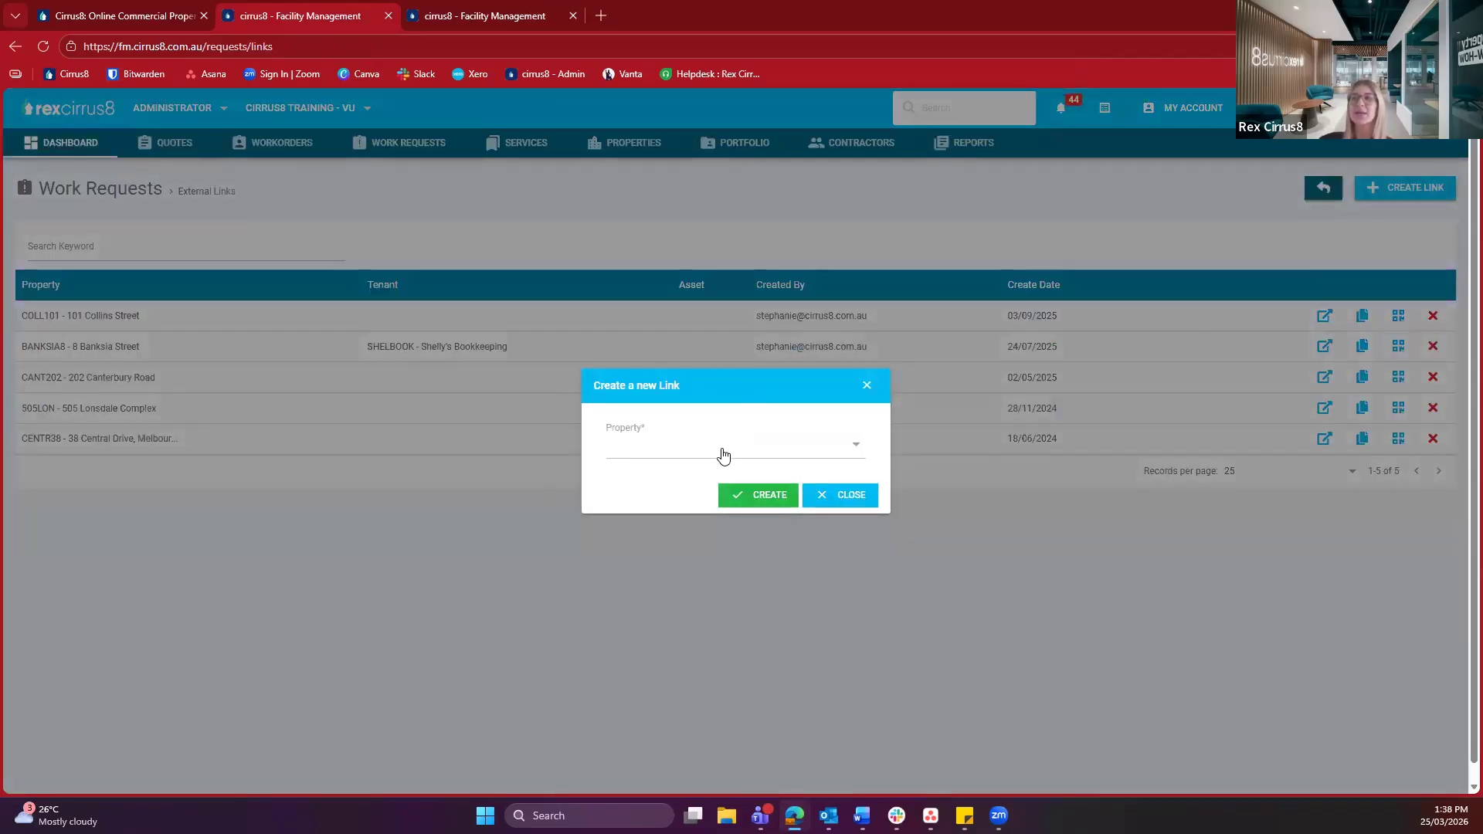
left_click(631, 459)
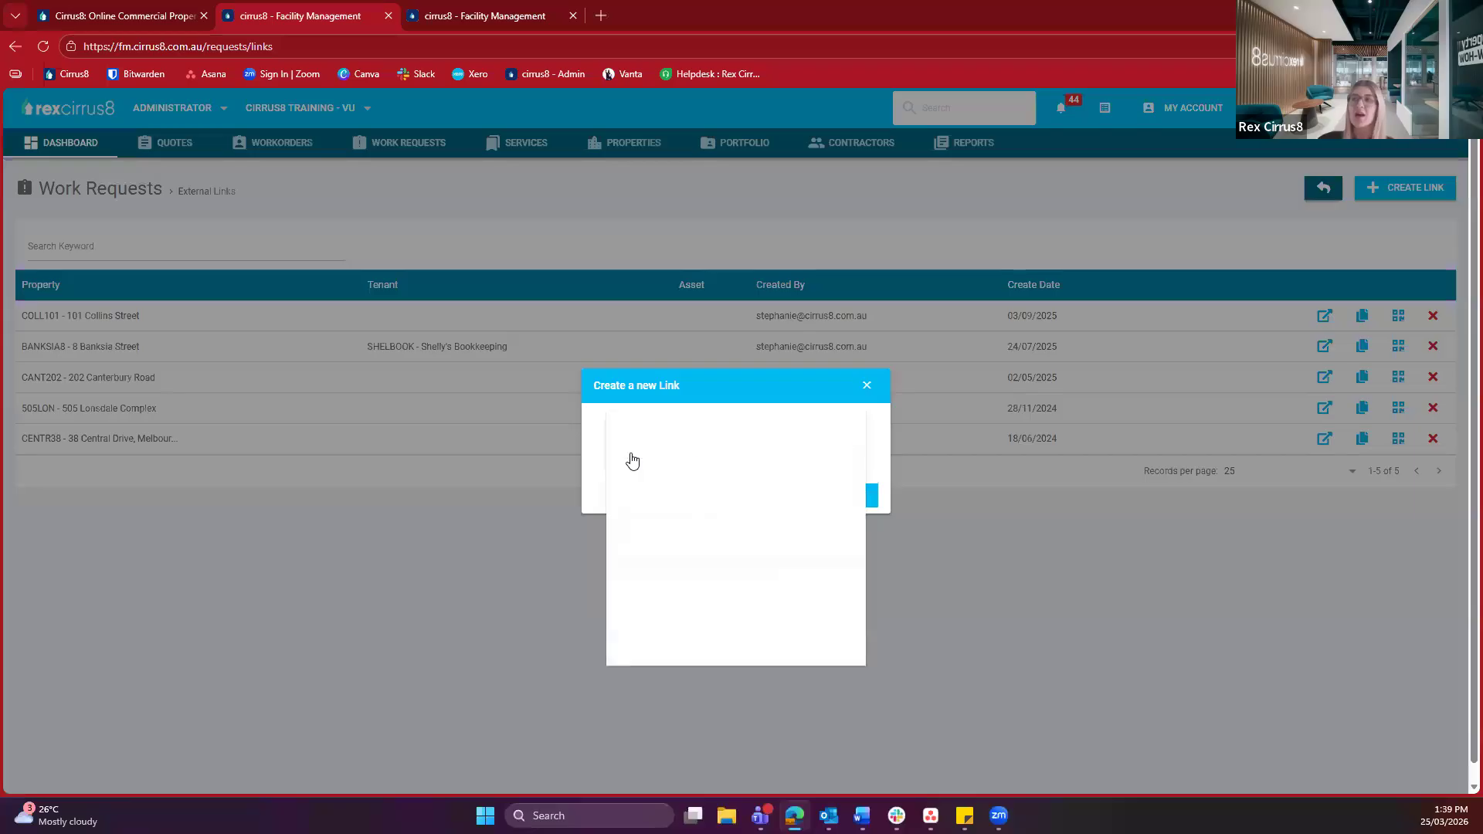
left_click(634, 471)
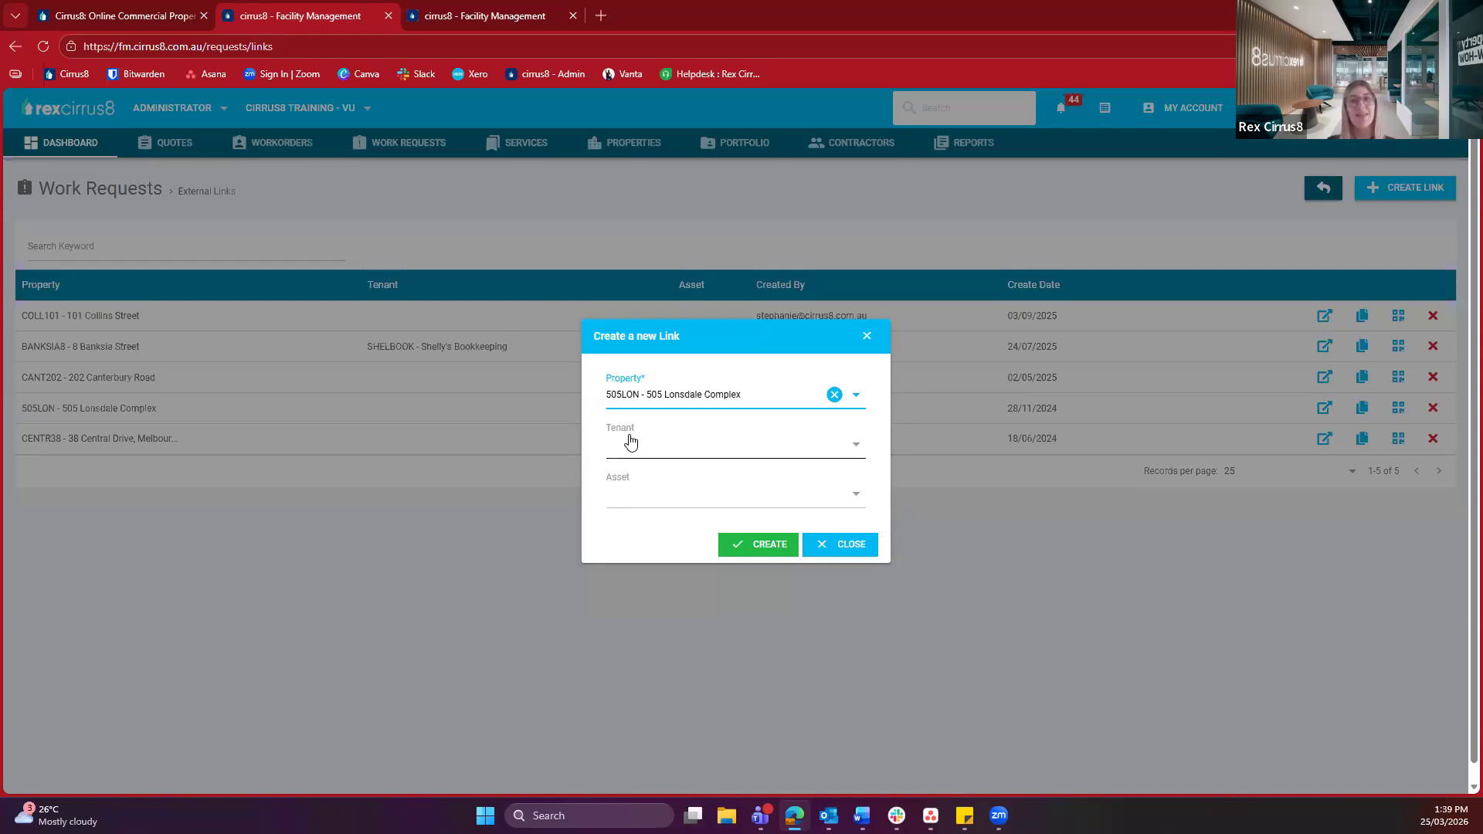
left_click(624, 495)
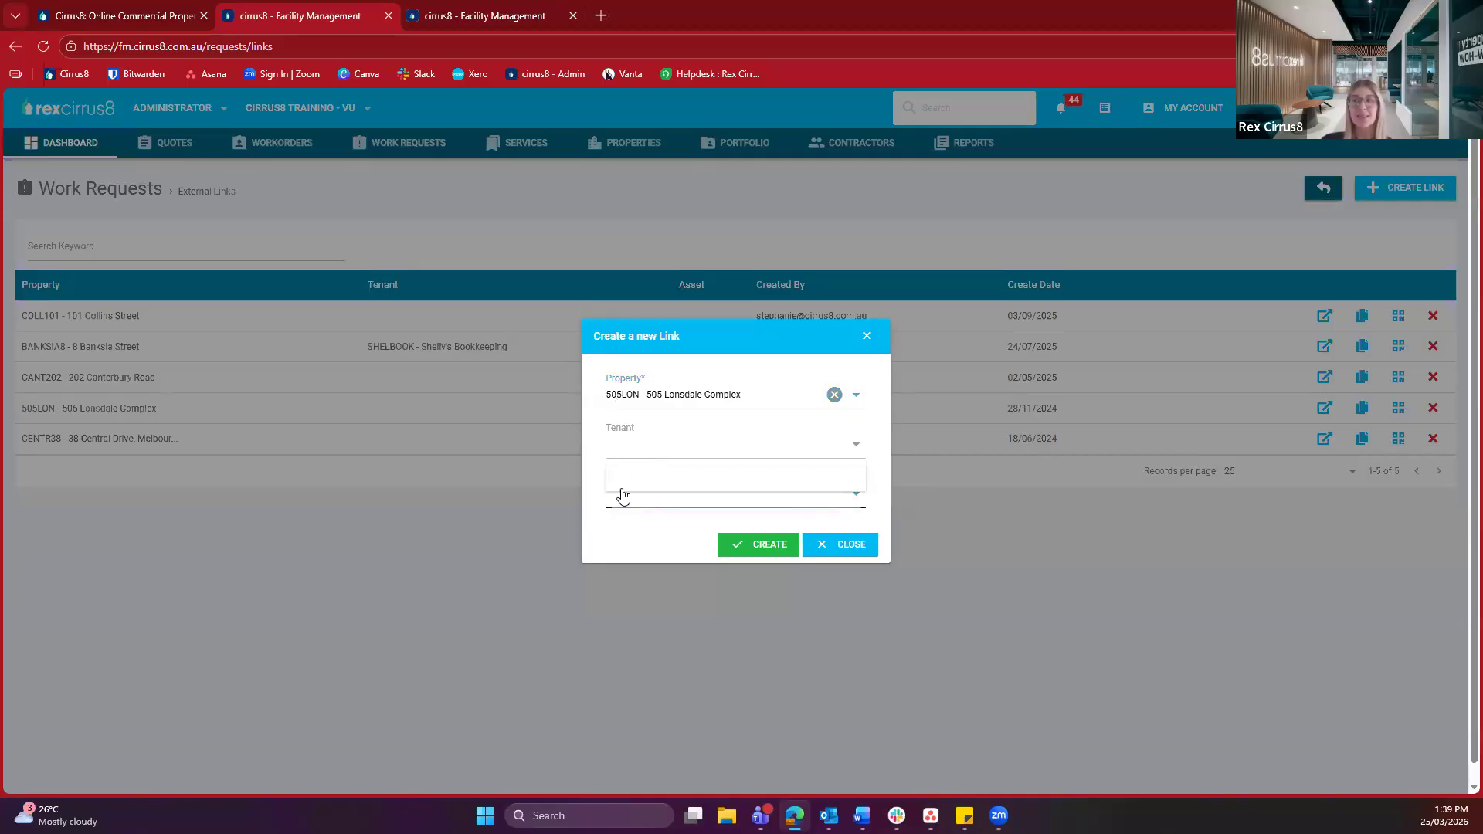
left_click(614, 488)
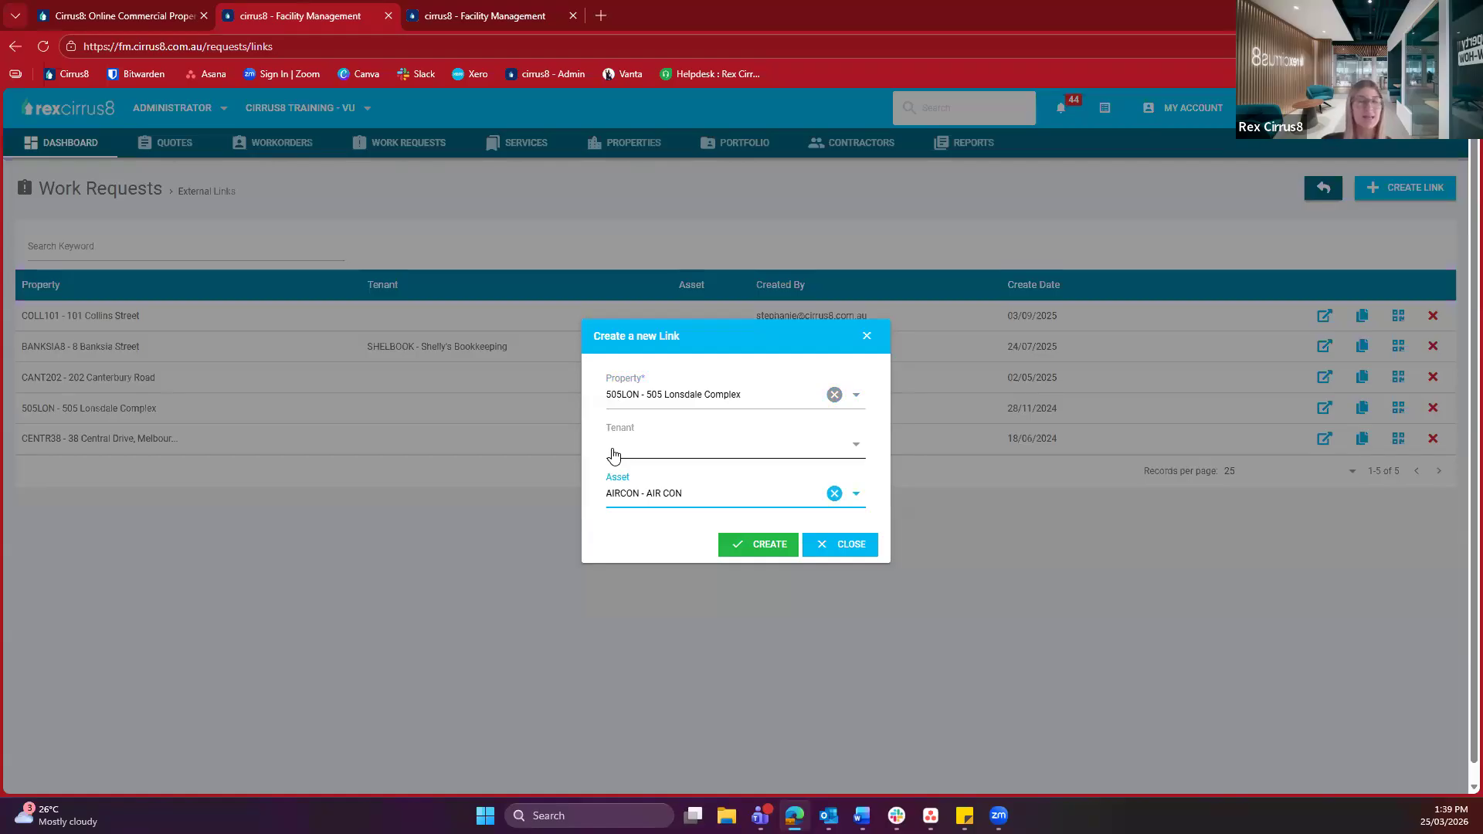
left_click(670, 515)
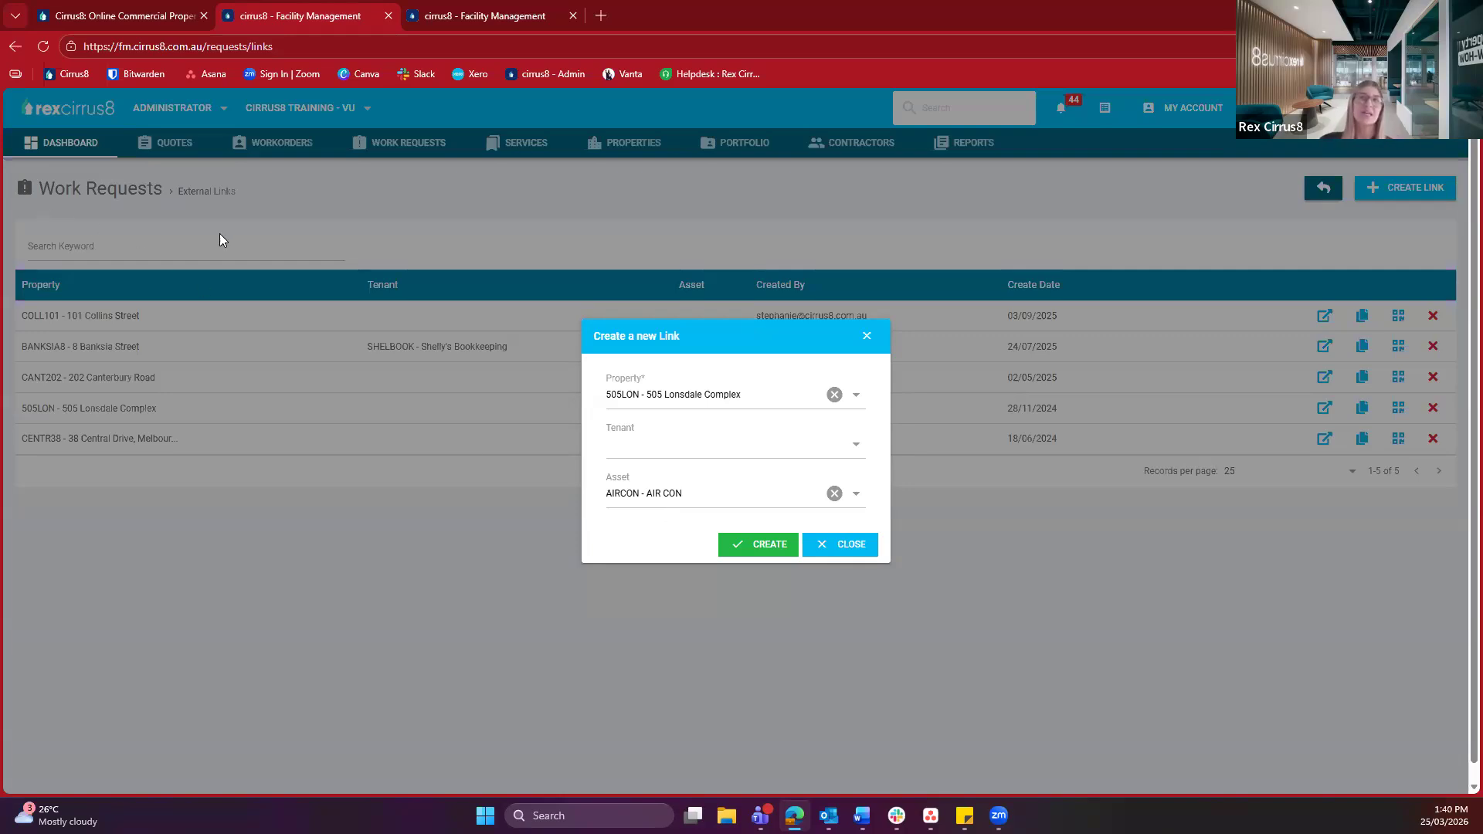
left_click(875, 551)
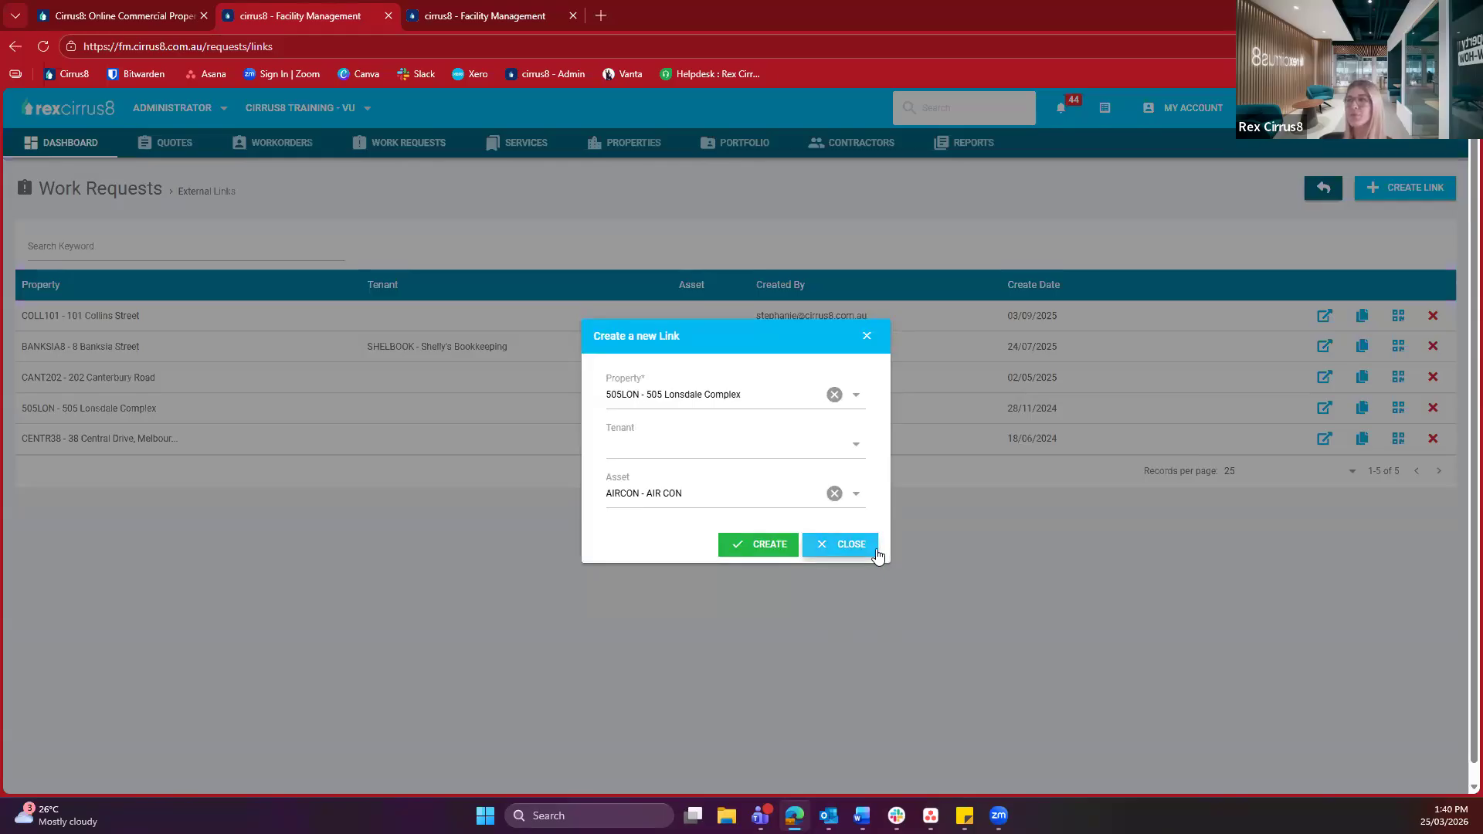